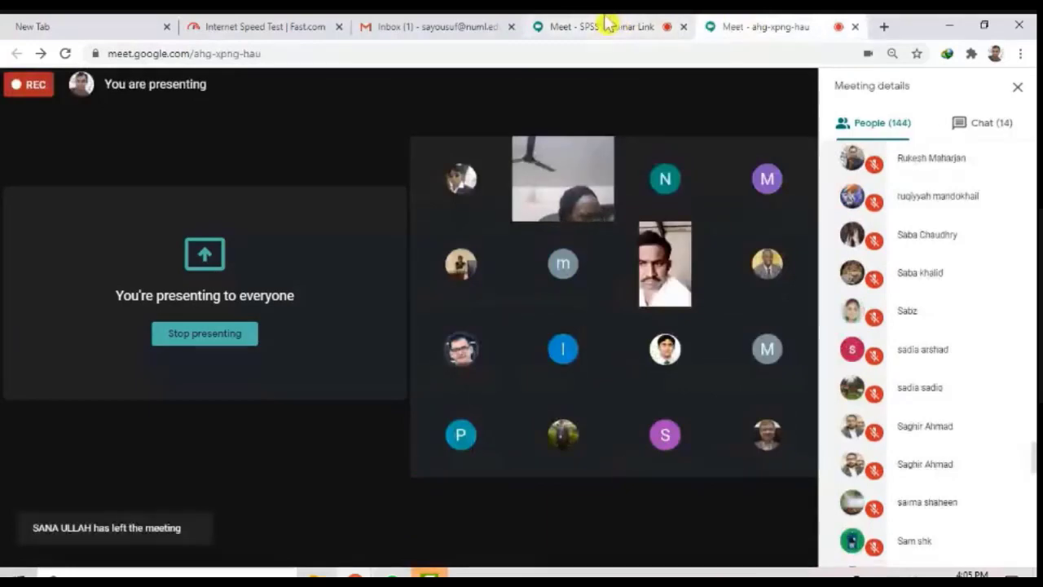
Step: Check the presenting options in the SPSS Webinar Link meeting and clear the desktop by minimizing the browser and closing the Camtasia welcome window
{"action": "left_click", "coordinate": [595, 24]}
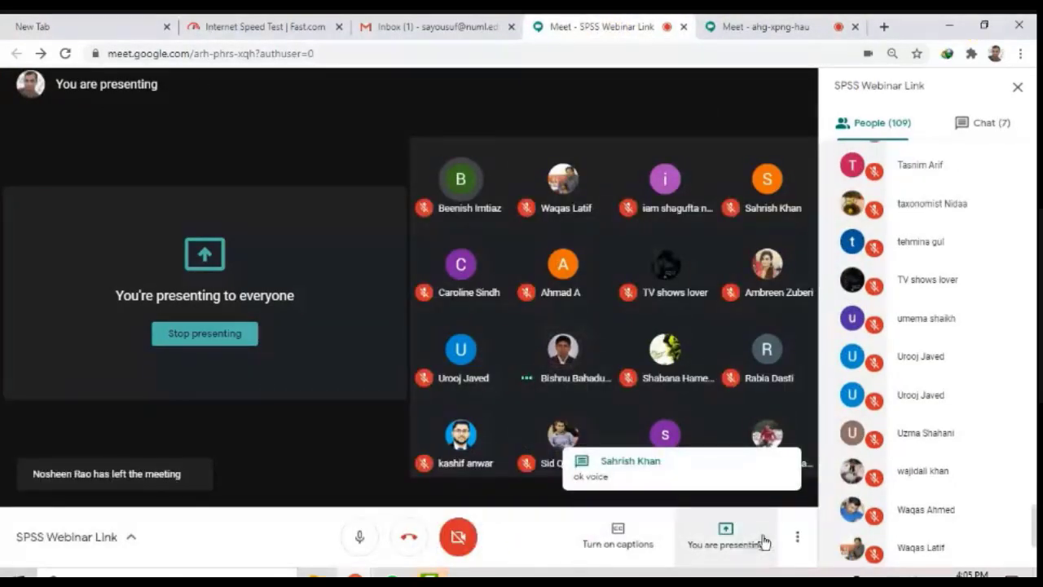
{"action": "left_click", "coordinate": [763, 541]}
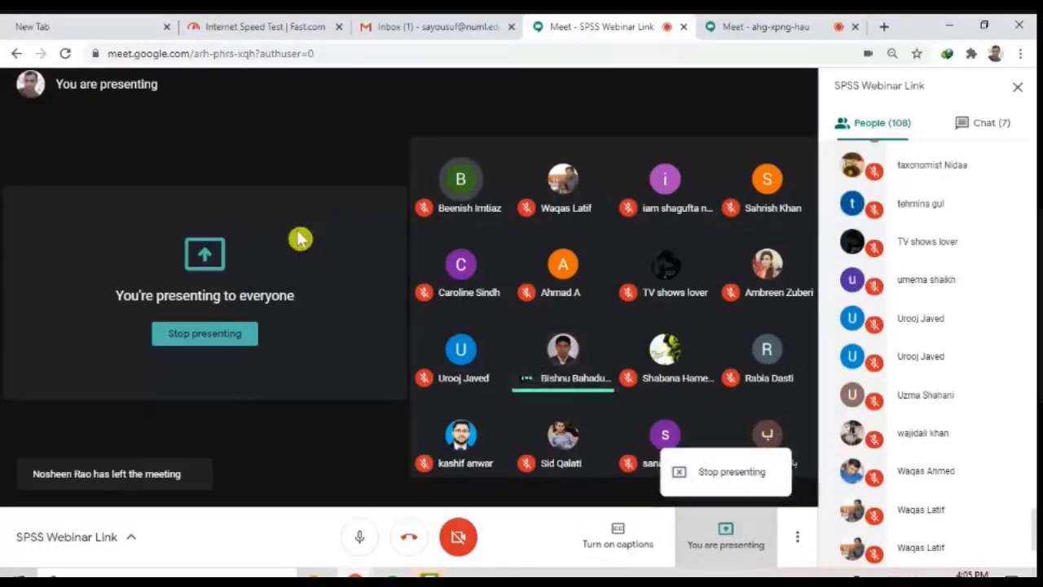
{"action": "key", "text": "super"}
{"action": "key", "text": "Escape"}
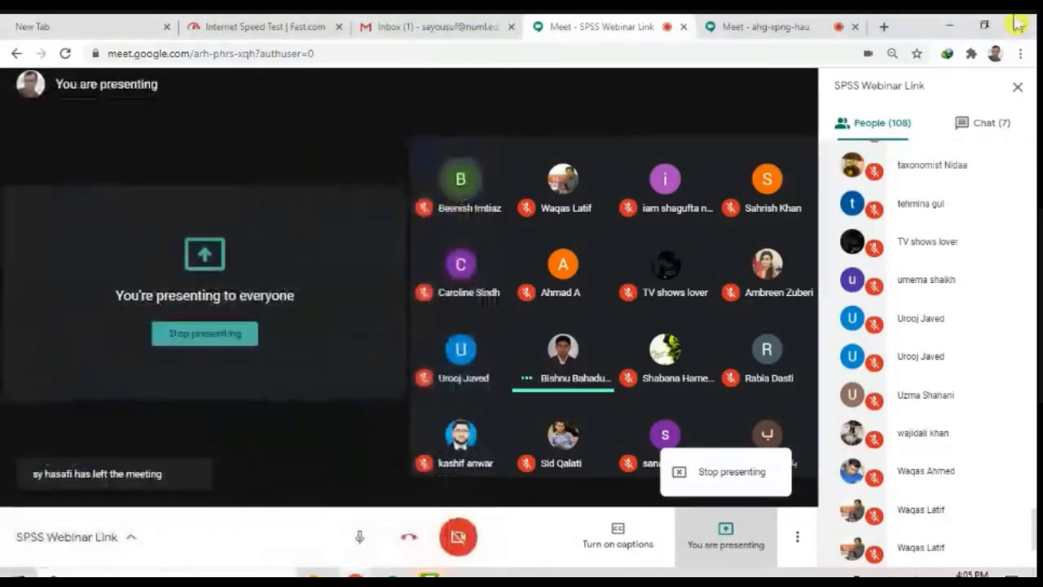
{"action": "left_click", "coordinate": [948, 26]}
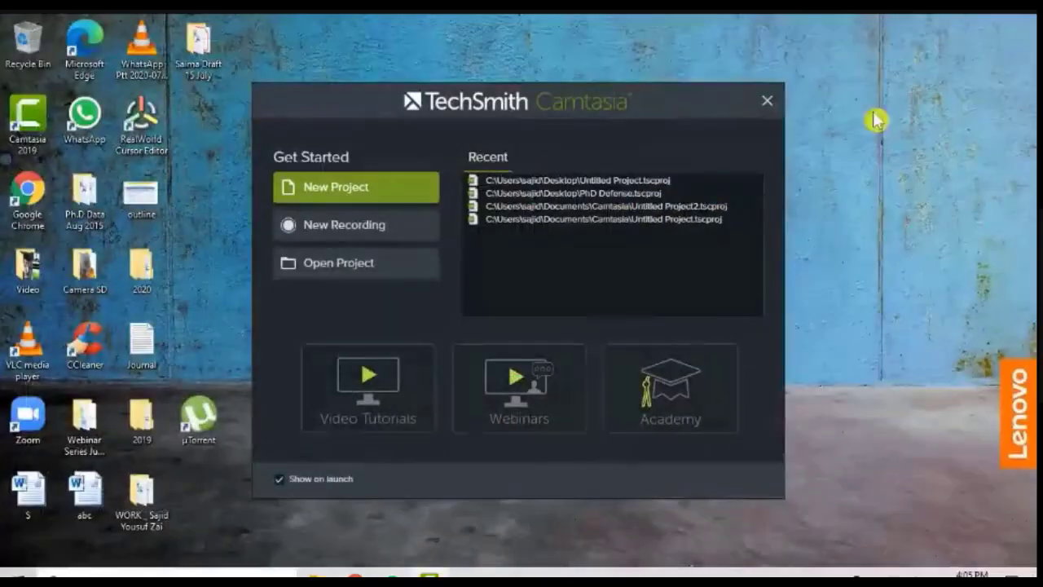
{"action": "left_click", "coordinate": [768, 102]}
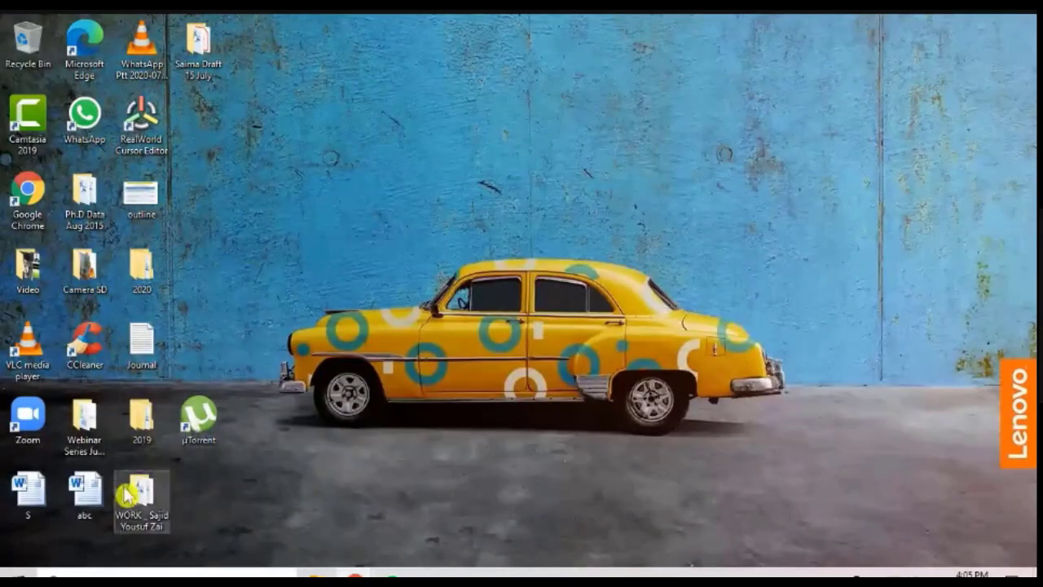
Step: Find IBM SPSS Statistics 25 on the computer and launch it
{"action": "left_click", "coordinate": [21, 576]}
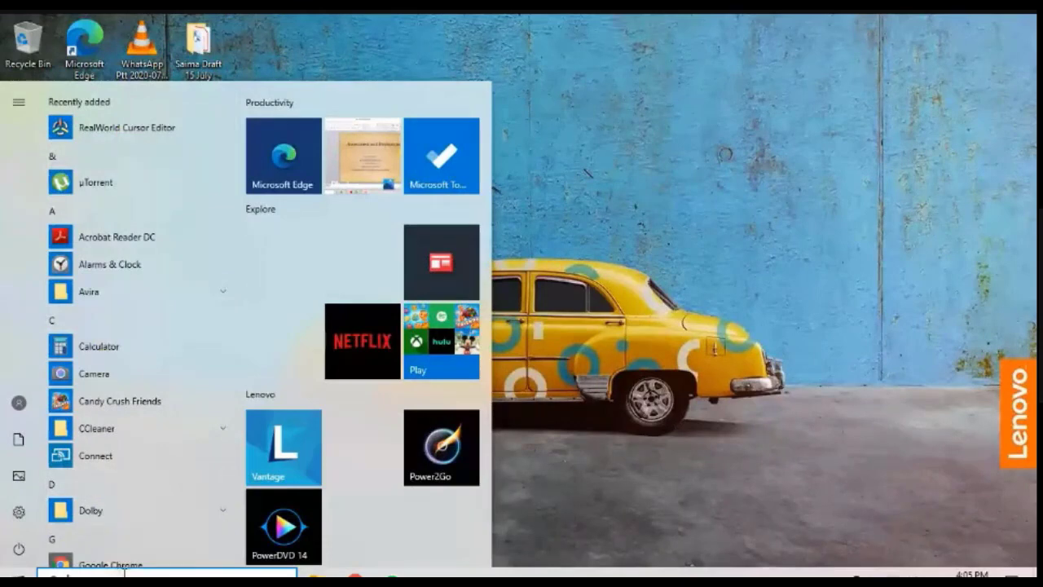
{"action": "type", "text": "spss"}
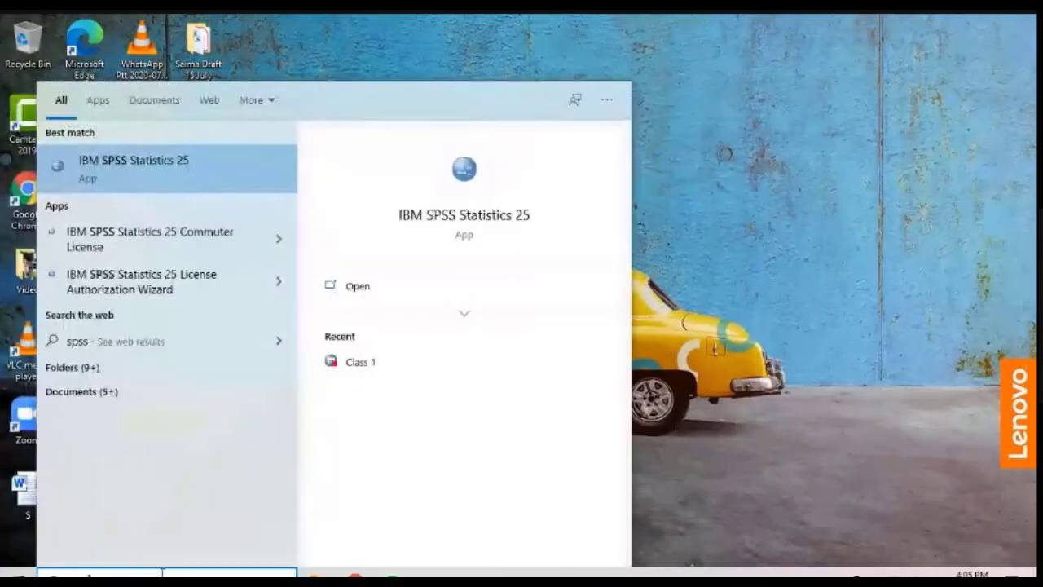
{"action": "left_click", "coordinate": [169, 171]}
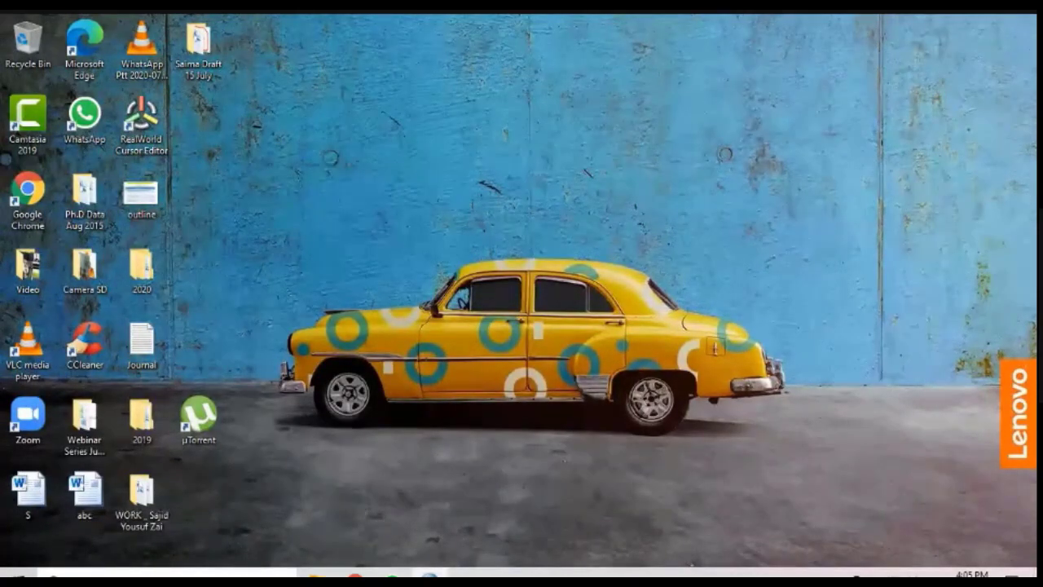
{"action": "mouse_move", "coordinate": [432, 574]}
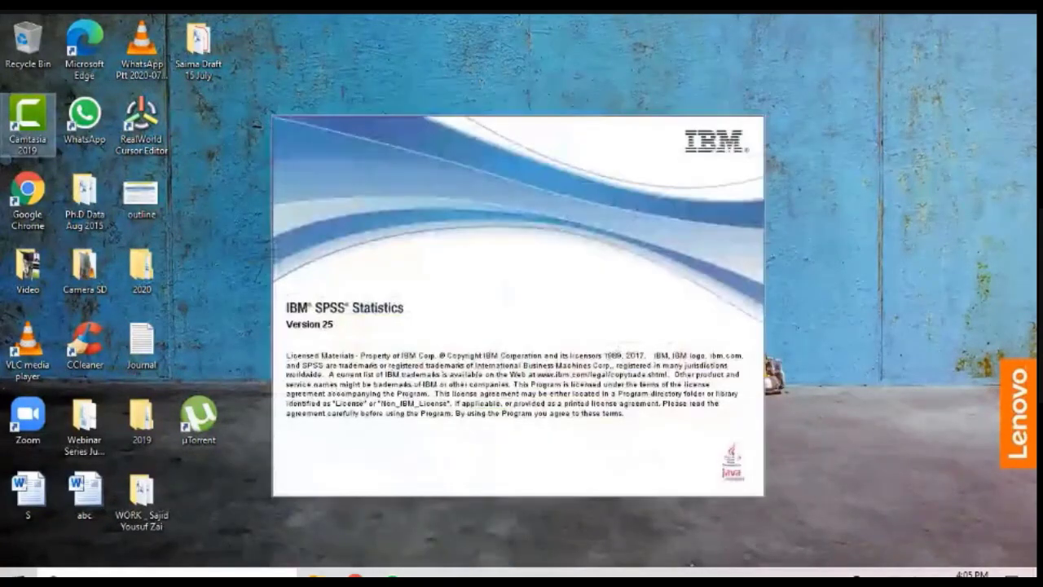
{"action": "mouse_move", "coordinate": [391, 575]}
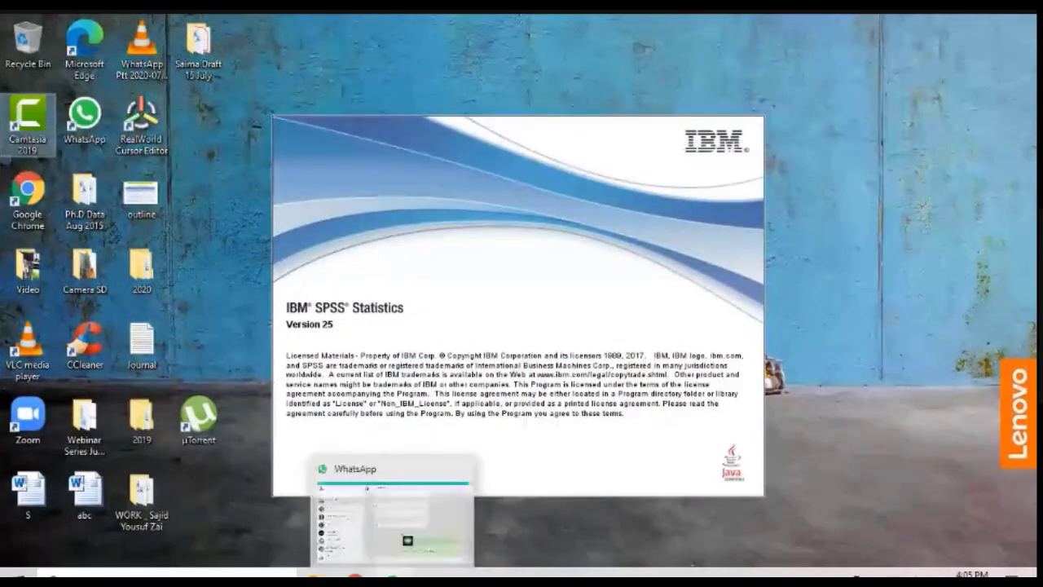
{"action": "left_click", "coordinate": [391, 576]}
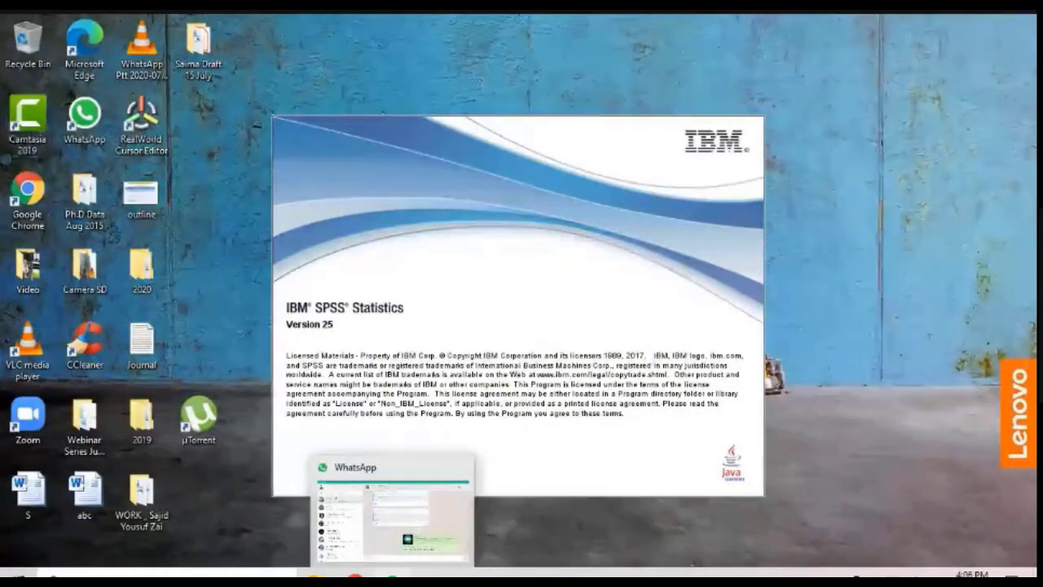
{"action": "left_click", "coordinate": [391, 576]}
{"action": "left_click", "coordinate": [391, 575]}
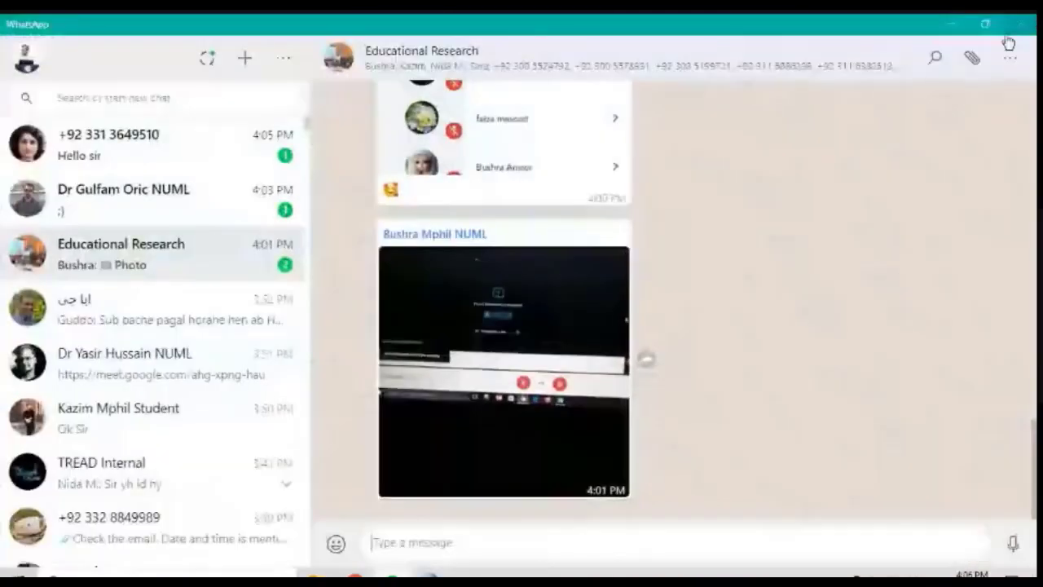
{"action": "left_click", "coordinate": [1022, 22]}
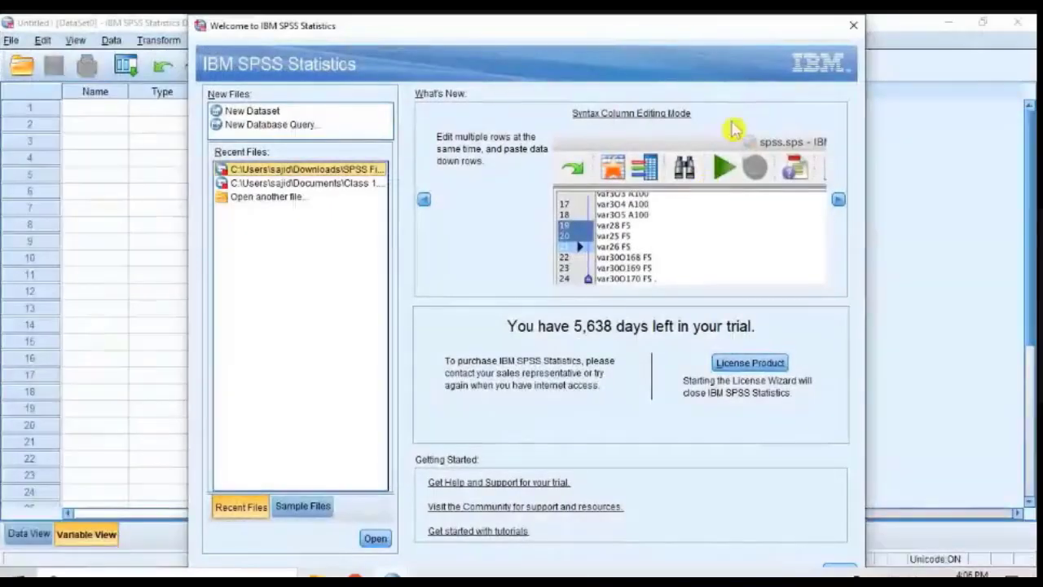
Step: Dismiss the SPSS welcome dialog, look over the empty Data View and Variable View, and minimize the data editor
{"action": "left_click_drag", "start_coordinate": [456, 30], "coordinate": [417, 29]}
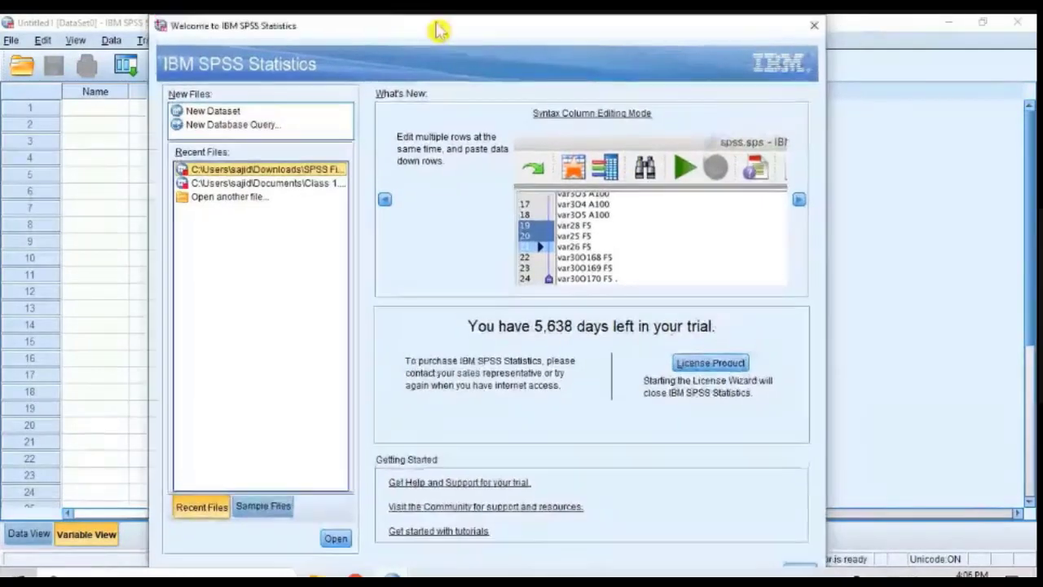
{"action": "left_click", "coordinate": [802, 567]}
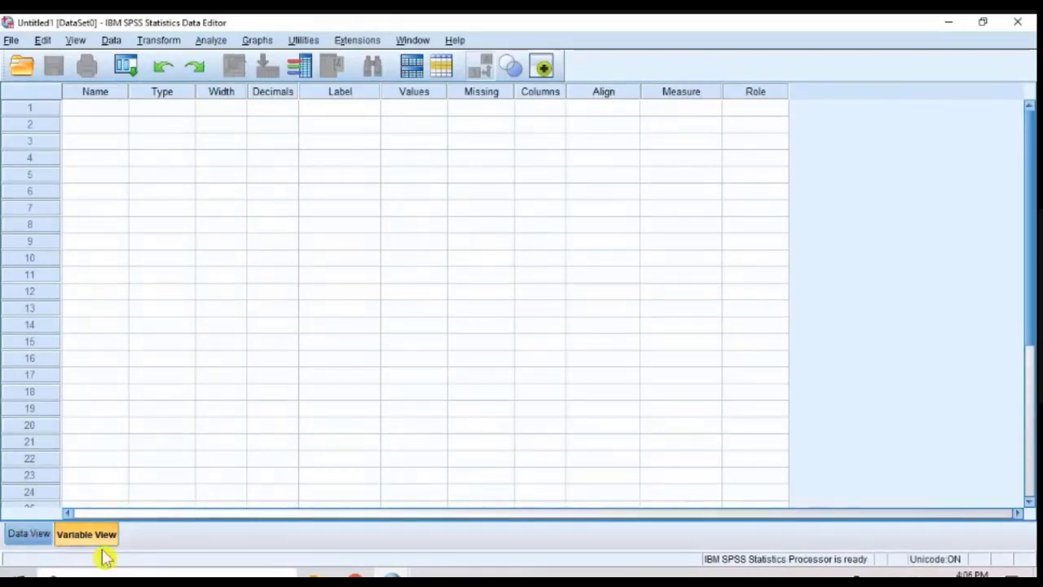
{"action": "left_click", "coordinate": [23, 537]}
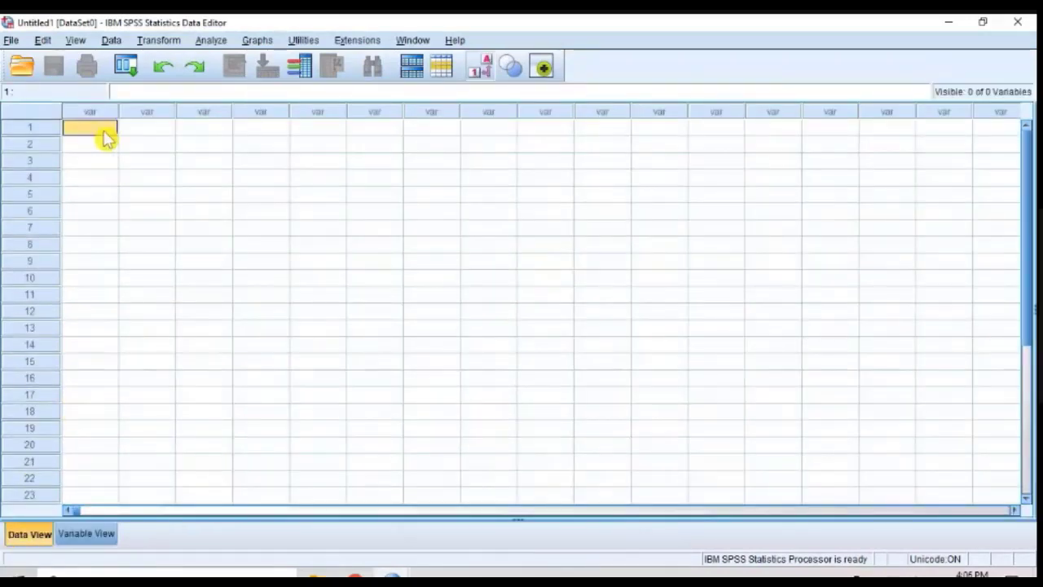
{"action": "left_click", "coordinate": [416, 228]}
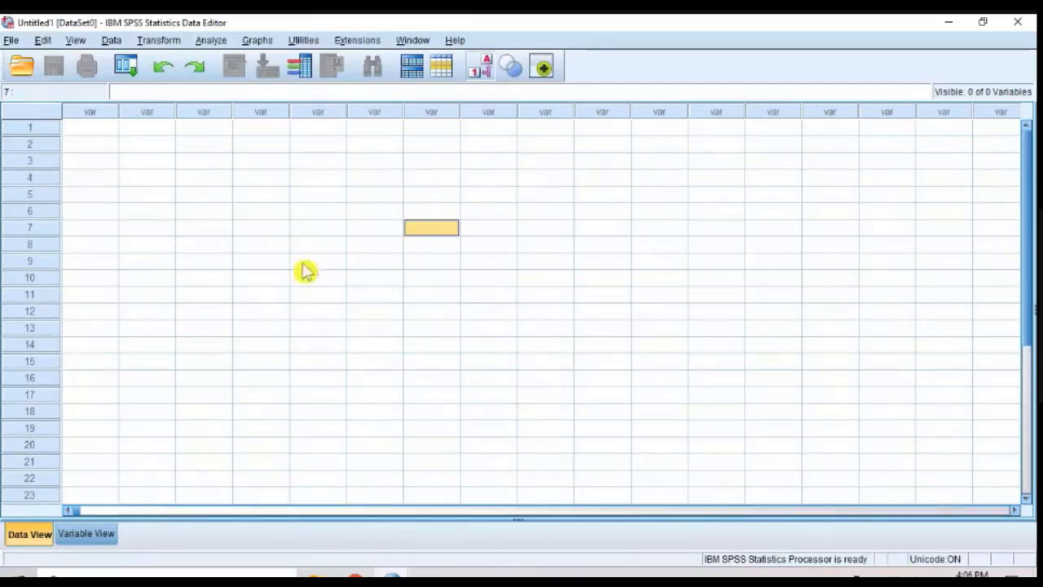
{"action": "left_click", "coordinate": [113, 536]}
{"action": "left_click", "coordinate": [105, 114]}
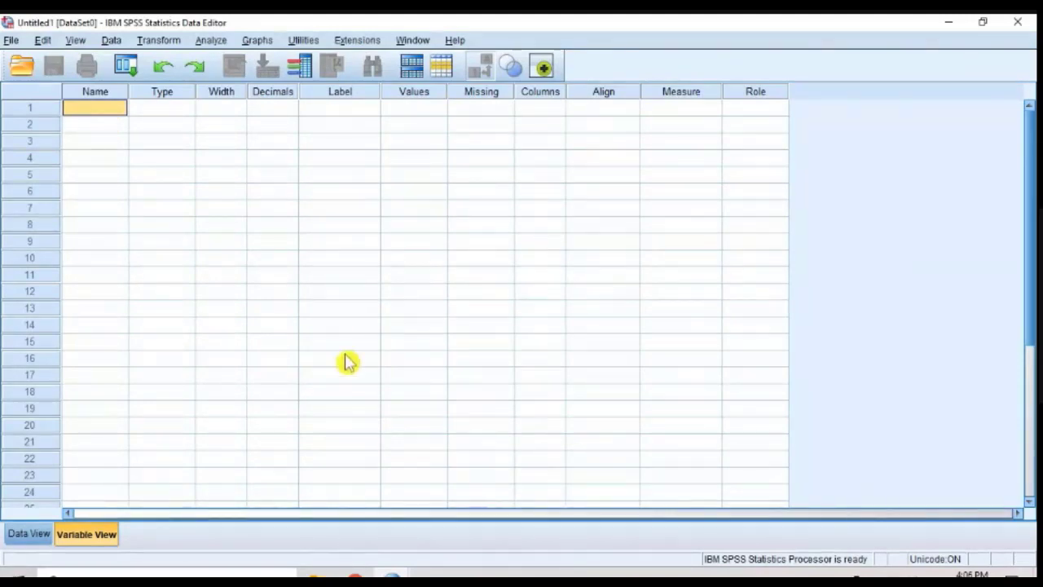
{"action": "left_click", "coordinate": [948, 23]}
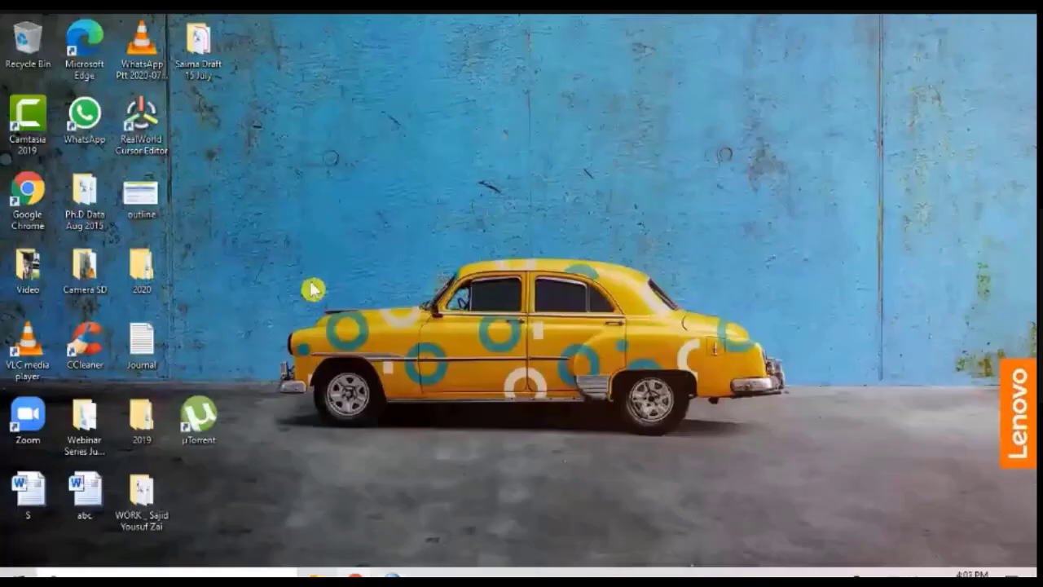
{"action": "double_click", "coordinate": [134, 273]}
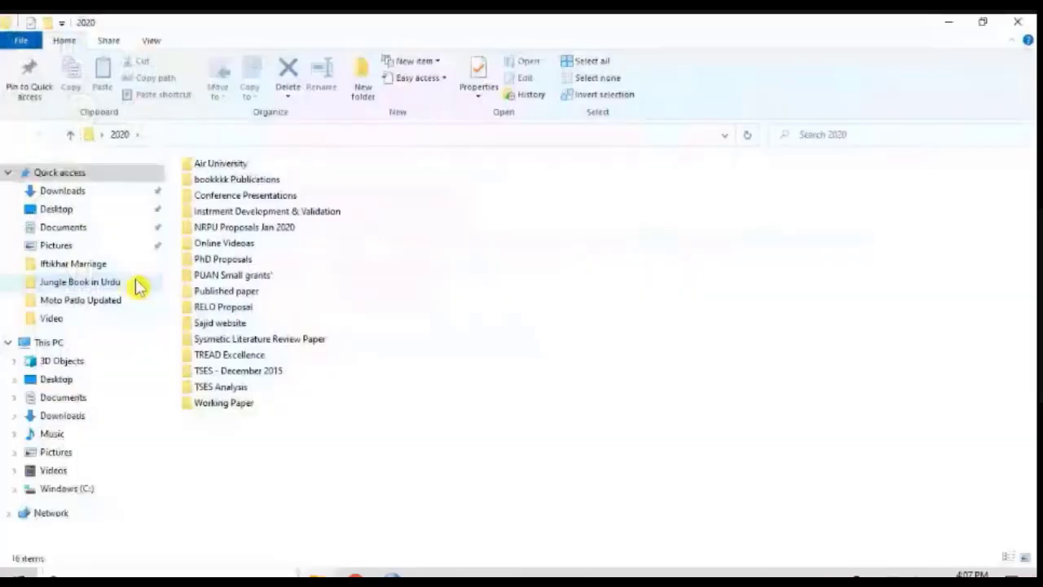
{"action": "double_click", "coordinate": [227, 407]}
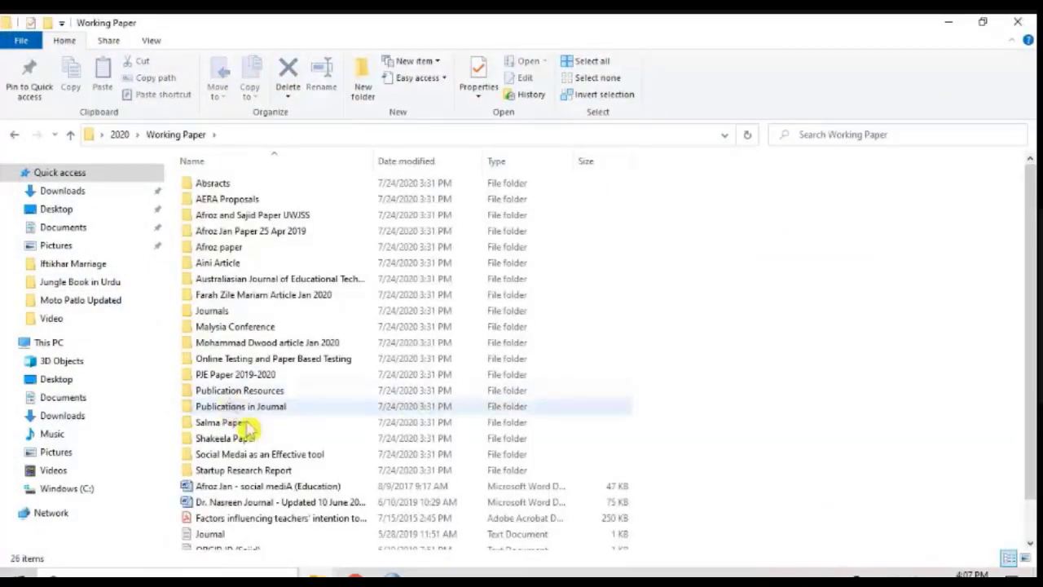
{"action": "key", "text": "alt+Left"}
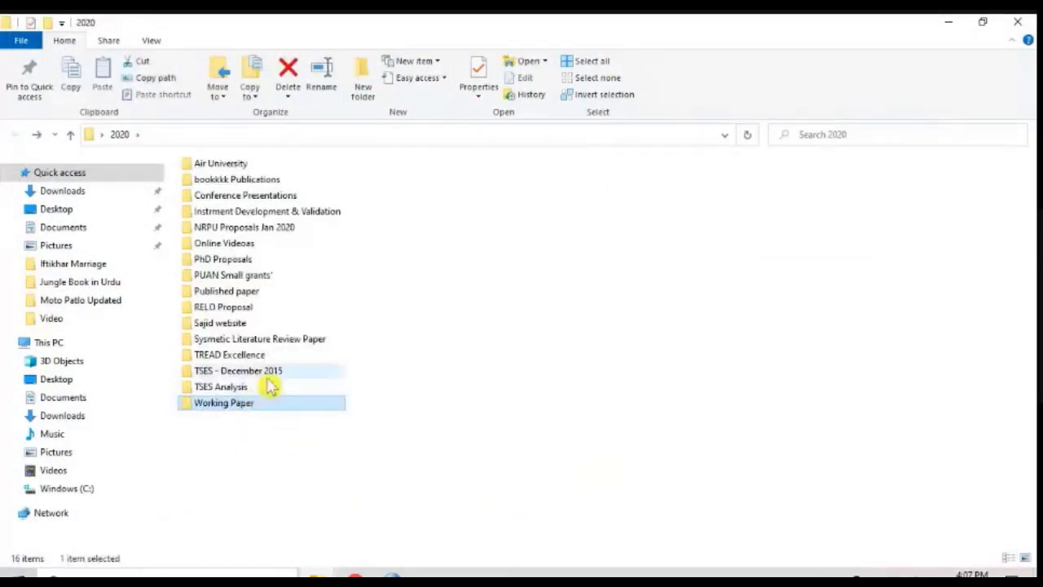
{"action": "double_click", "coordinate": [222, 387]}
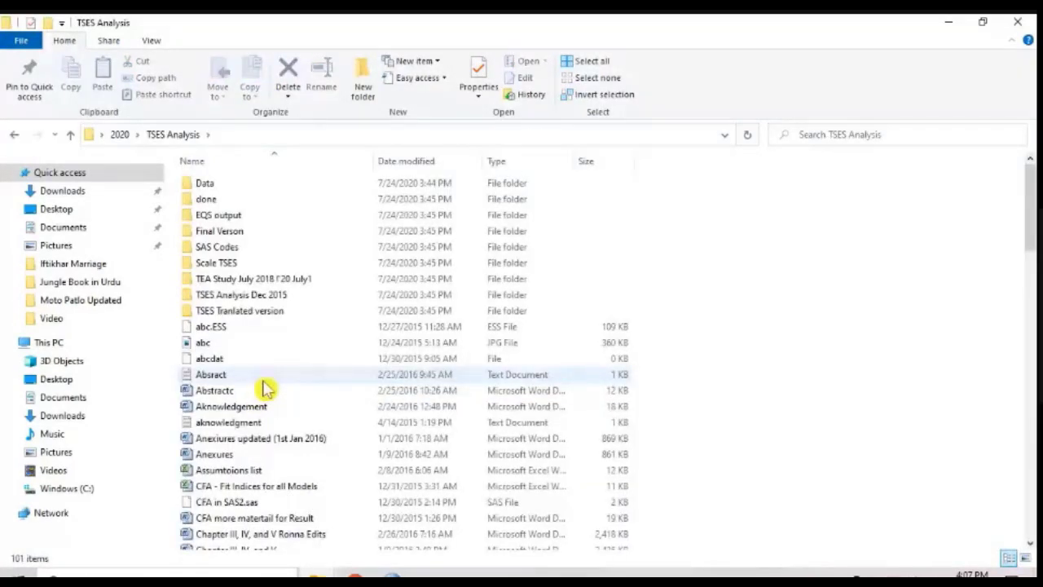
{"action": "left_click", "coordinate": [1018, 22]}
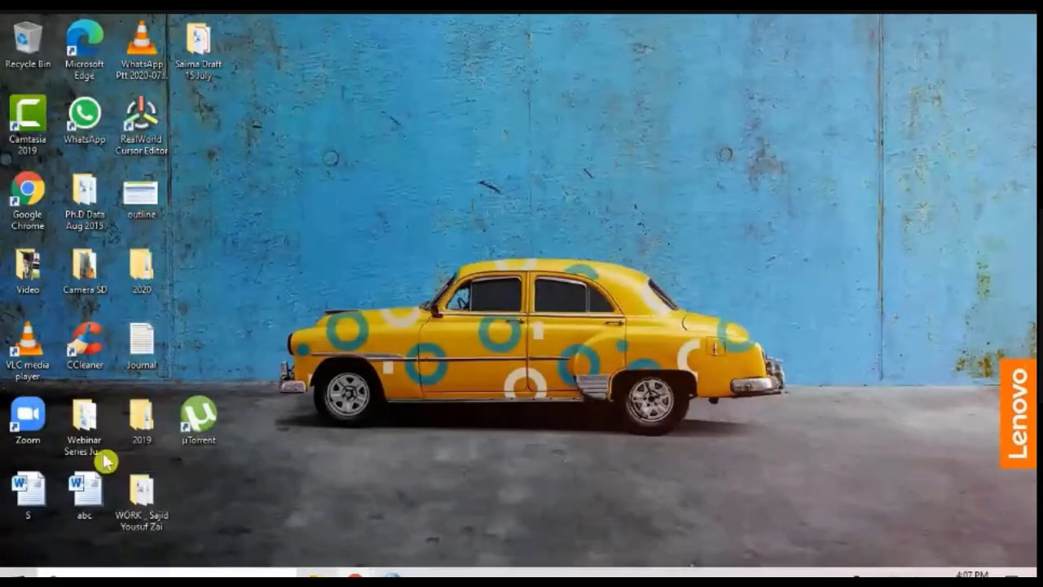
Step: Open the TSES scoring PDF from the Day 1 (24 July) folder of the desktop's Webinar Series folder
{"action": "double_click", "coordinate": [92, 446]}
{"action": "double_click", "coordinate": [242, 181]}
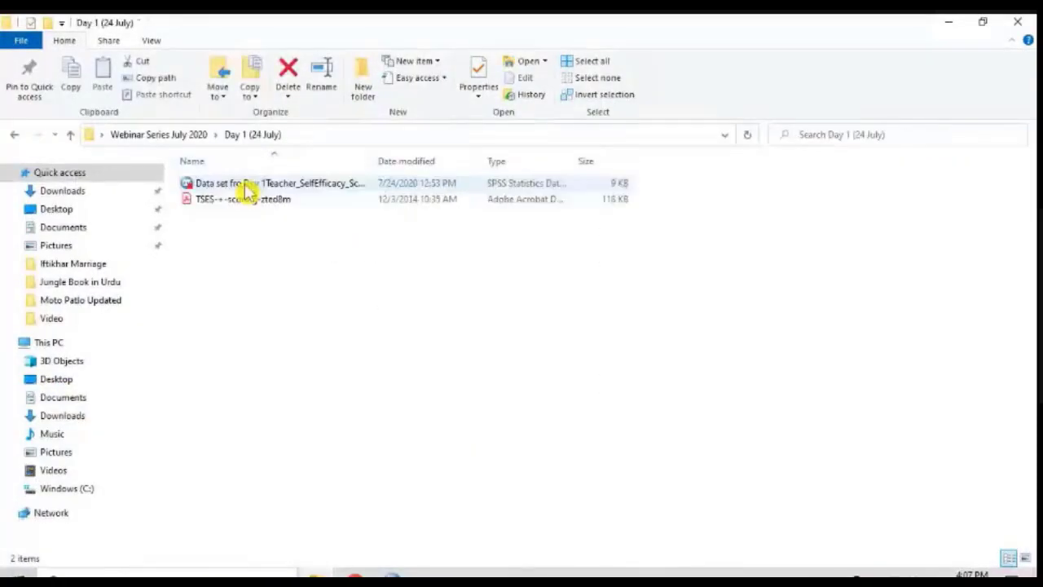
{"action": "left_click", "coordinate": [252, 204]}
{"action": "double_click", "coordinate": [252, 203]}
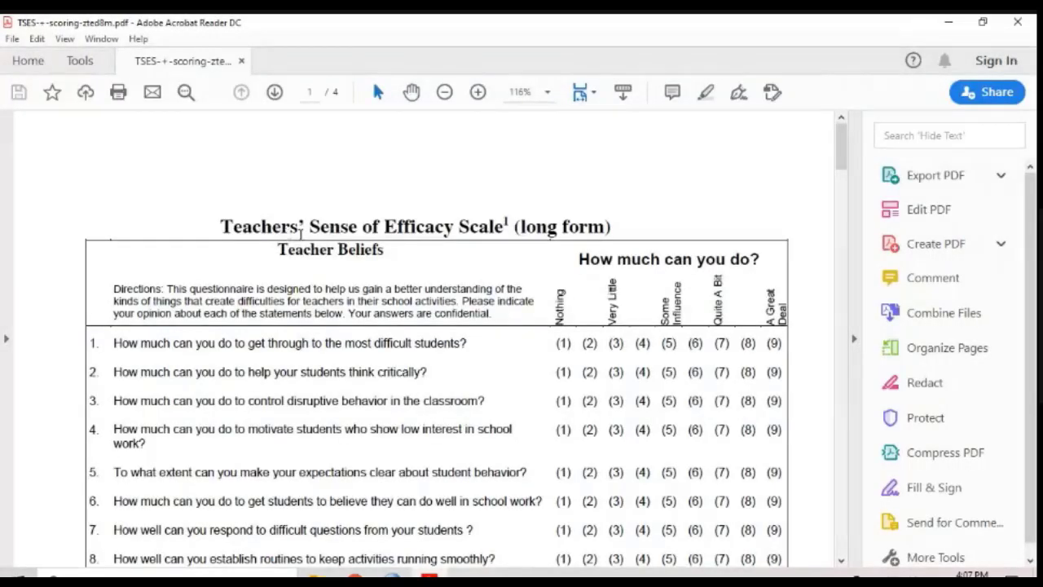
Step: Examine the title and first item of the Teachers' Sense of Efficacy Scale, highlighting the text being discussed
{"action": "left_click_drag", "start_coordinate": [221, 229], "coordinate": [509, 228]}
{"action": "mouse_move", "coordinate": [846, 150]}
{"action": "left_mouse_down"}
{"action": "mouse_move", "coordinate": [852, 252]}
{"action": "mouse_move", "coordinate": [848, 147]}
{"action": "left_mouse_up"}
{"action": "left_click_drag", "start_coordinate": [113, 312], "coordinate": [467, 322]}
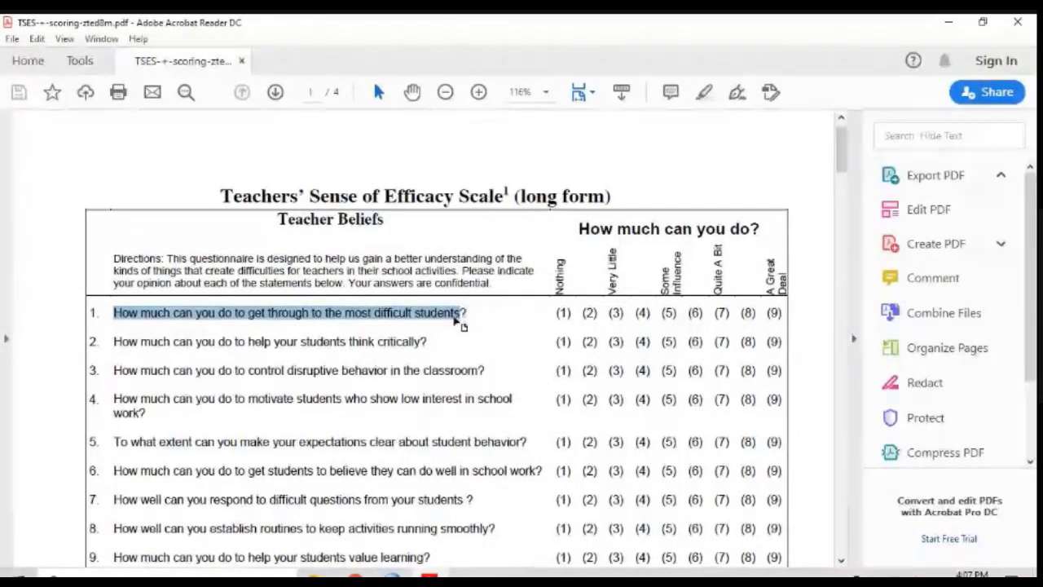
{"action": "double_click", "coordinate": [275, 316]}
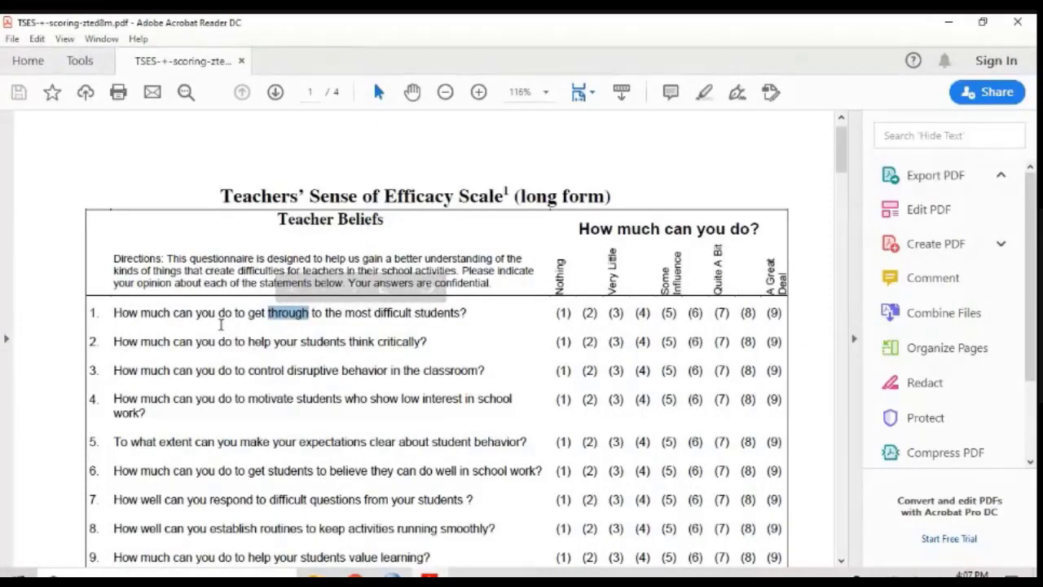
{"action": "triple_click", "coordinate": [220, 323]}
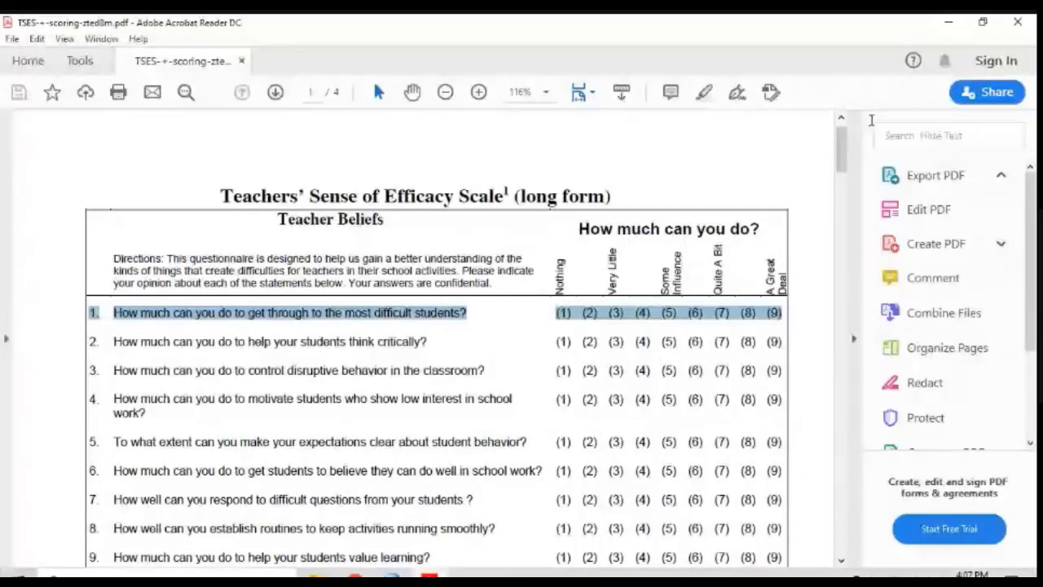
Step: Minimize the questionnaire PDF and switch back to the untitled dataset in SPSS Statistics
{"action": "left_click", "coordinate": [948, 22]}
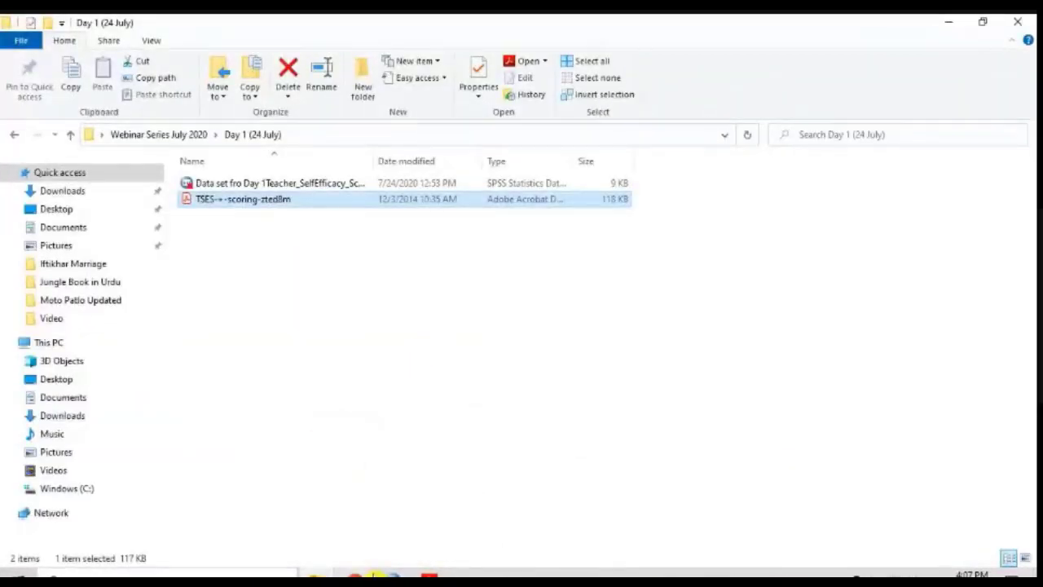
{"action": "mouse_move", "coordinate": [383, 576]}
{"action": "left_click", "coordinate": [333, 538]}
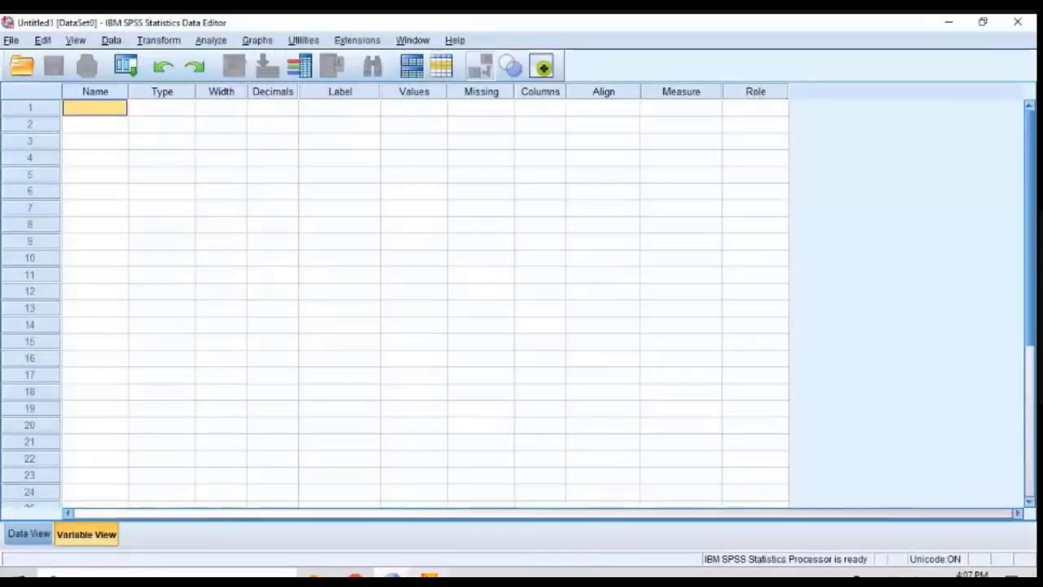
{"action": "left_click", "coordinate": [429, 576]}
{"action": "mouse_move", "coordinate": [383, 575]}
{"action": "left_click", "coordinate": [349, 552]}
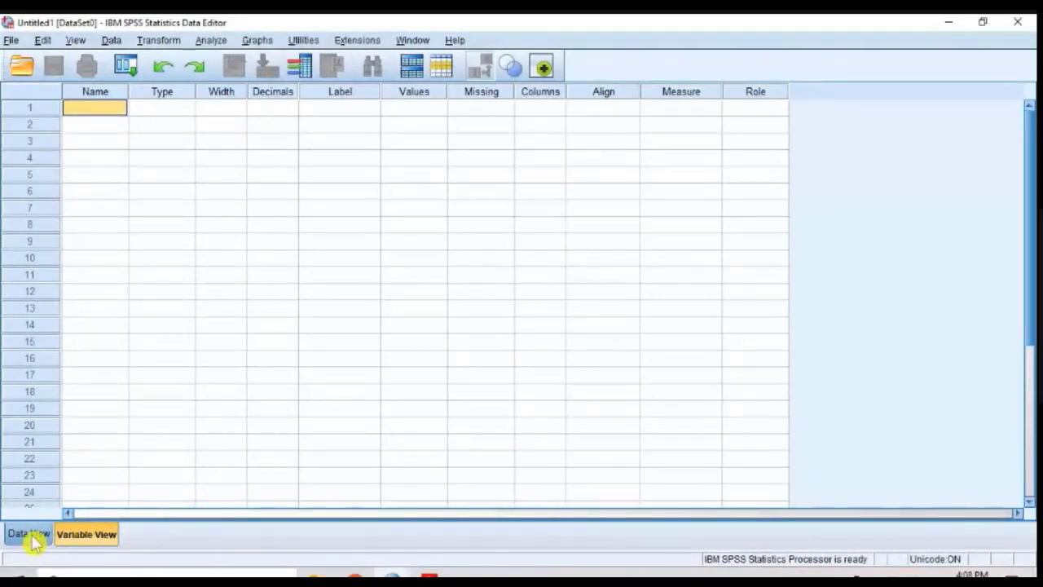
Step: Name the first variable Gender in Variable View
{"action": "left_click", "coordinate": [154, 126]}
{"action": "left_click", "coordinate": [109, 111]}
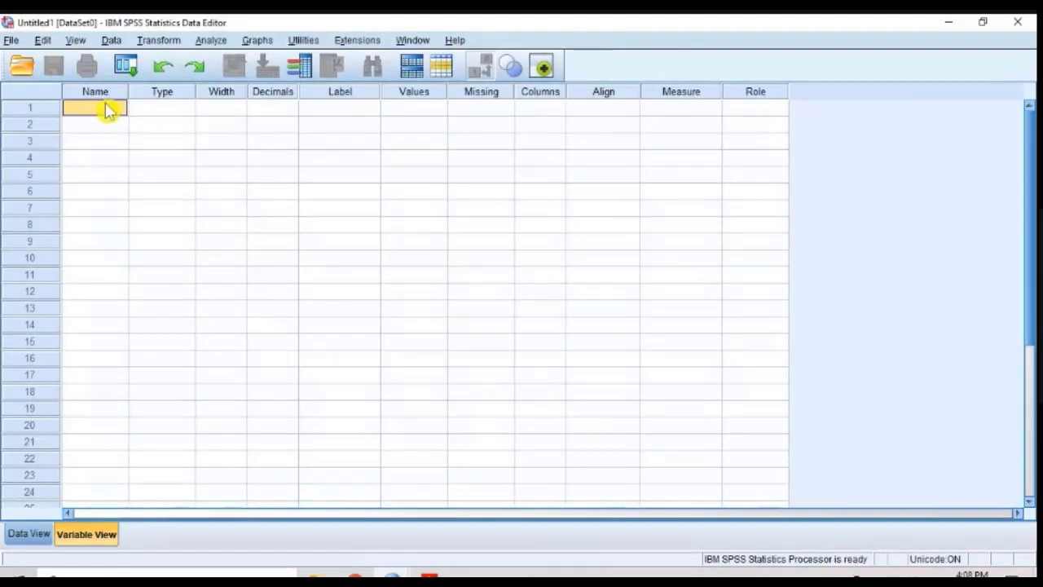
{"action": "type", "text": "Gender"}
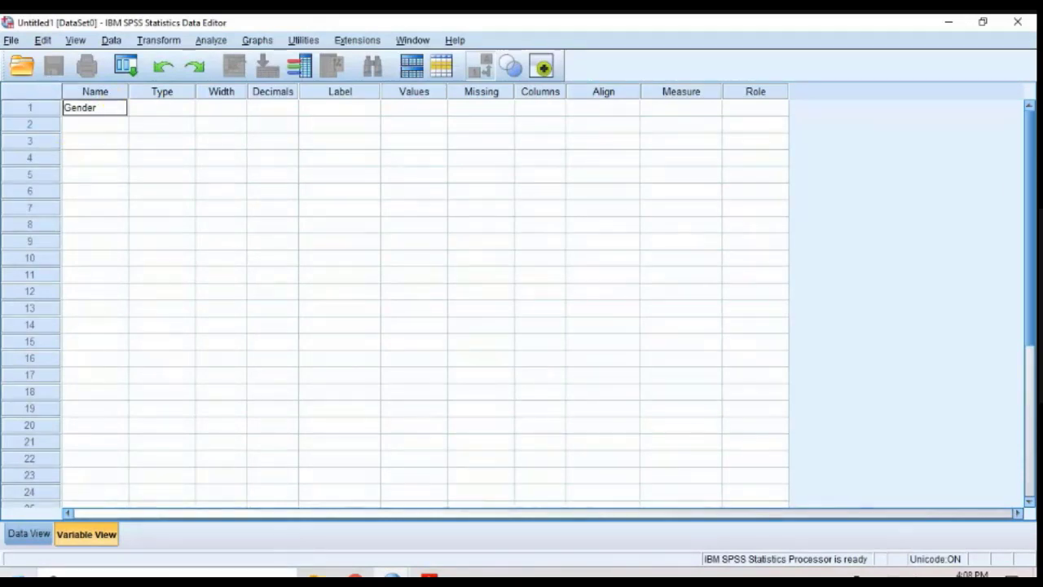
Step: Open the Windows Magnifier app and magnify the screen to 200%
{"action": "key", "text": "super"}
{"action": "type", "text": "Meg"}
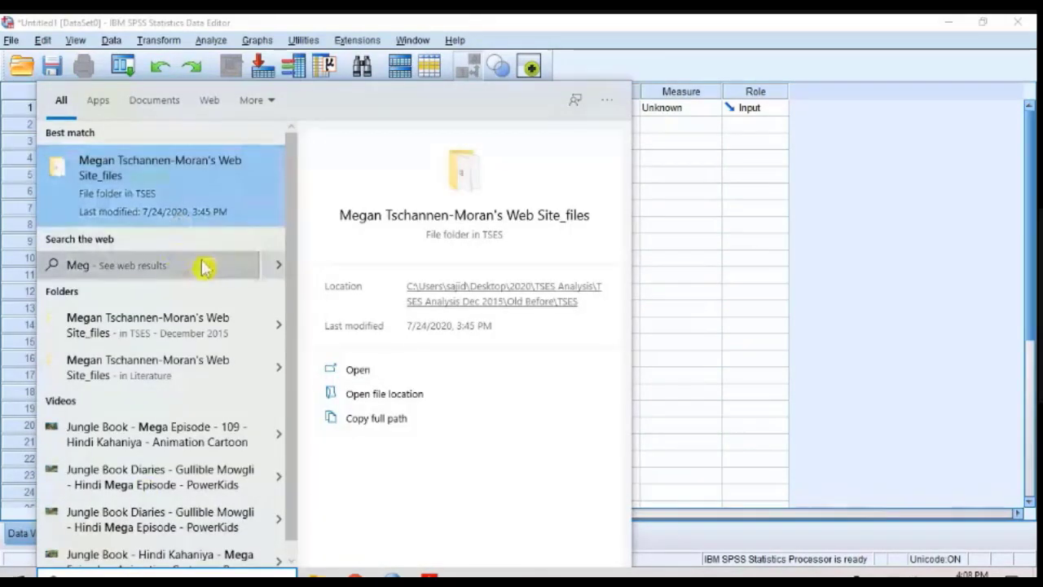
{"action": "key", "text": "BackSpace"}
{"action": "key", "text": "BackSpace"}
{"action": "type", "text": "ag"}
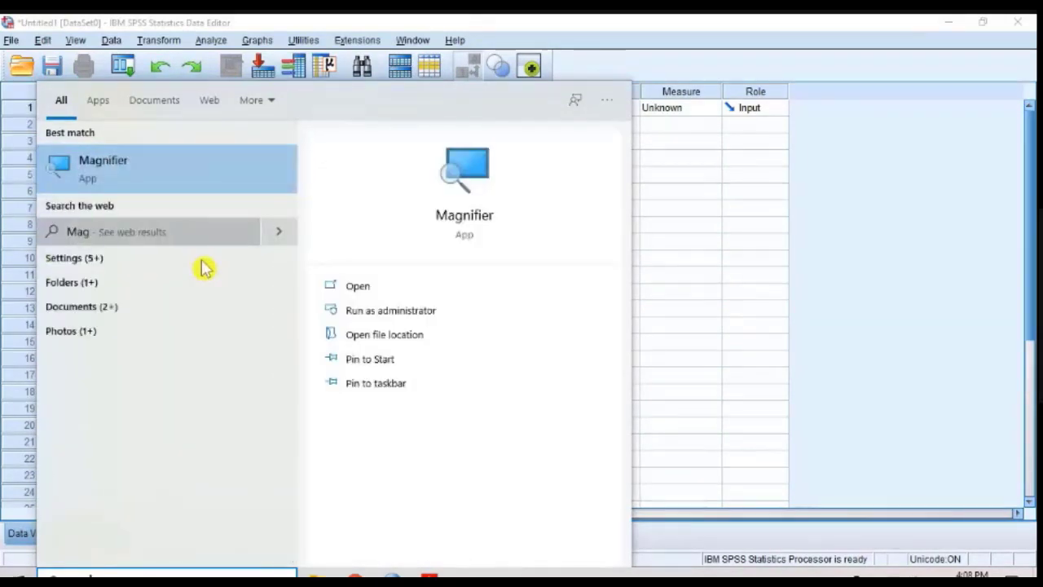
{"action": "left_click", "coordinate": [135, 164]}
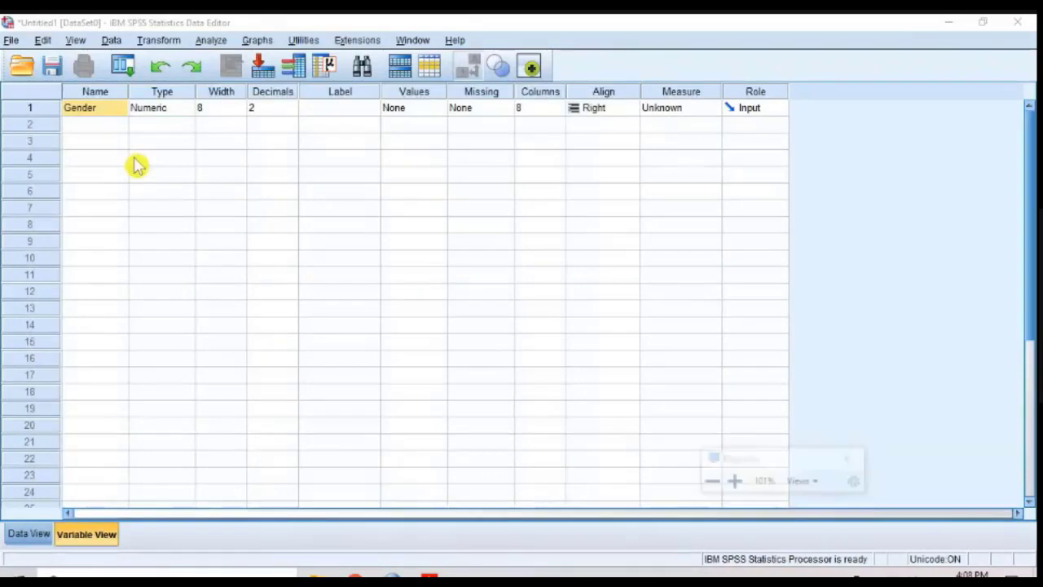
{"action": "left_click", "coordinate": [734, 482]}
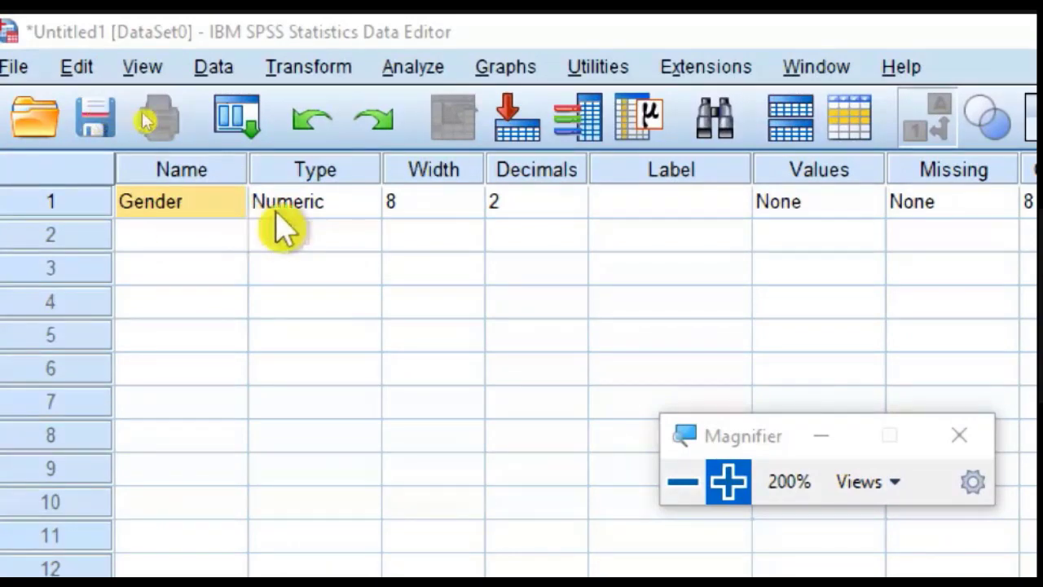
Step: Examine the Gender variable's type options and its decimals setting without changing them
{"action": "double_click", "coordinate": [363, 204]}
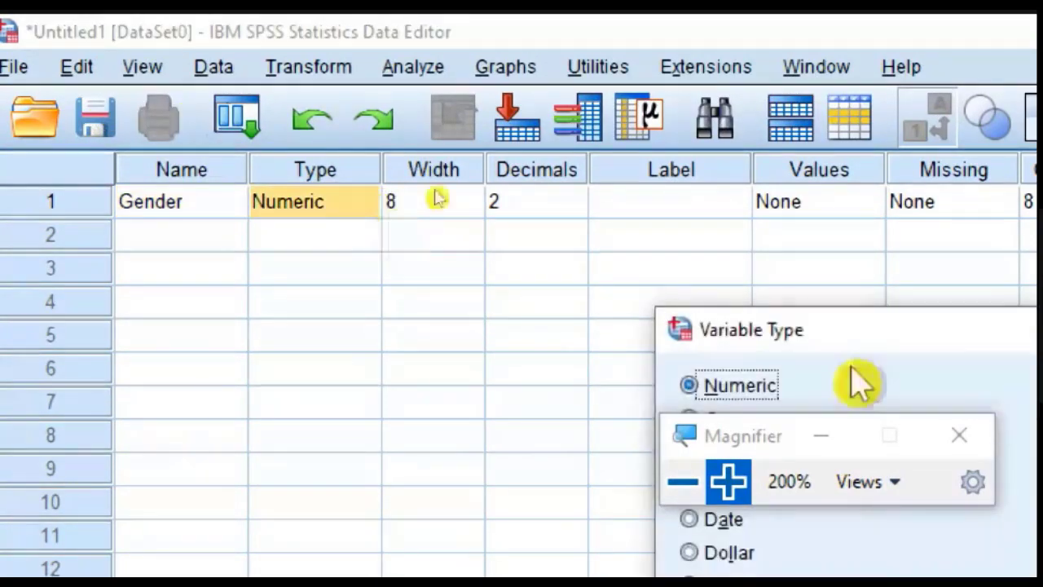
{"action": "left_click_drag", "start_coordinate": [924, 332], "coordinate": [578, 123]}
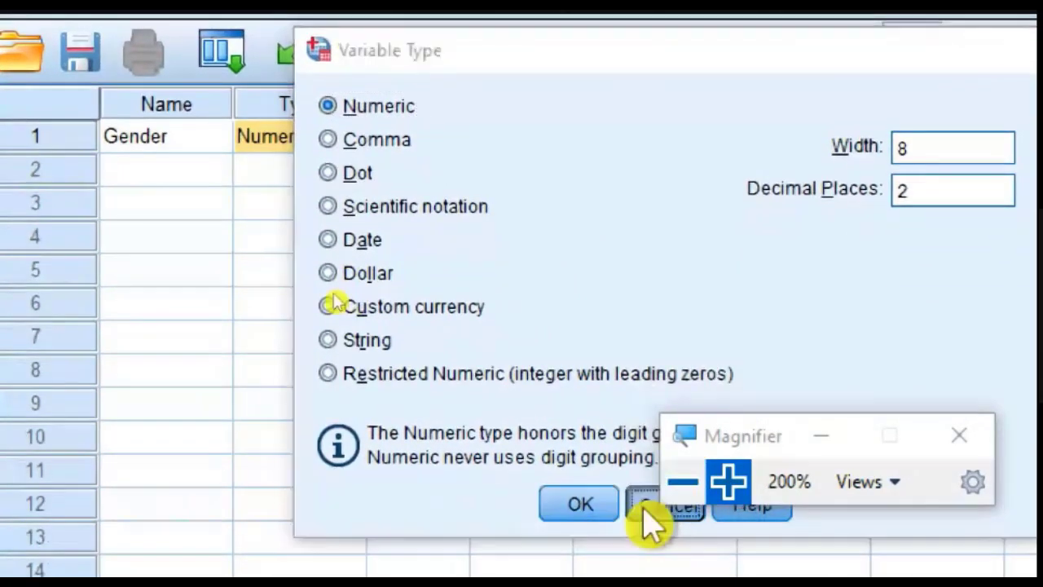
{"action": "left_click", "coordinate": [660, 573]}
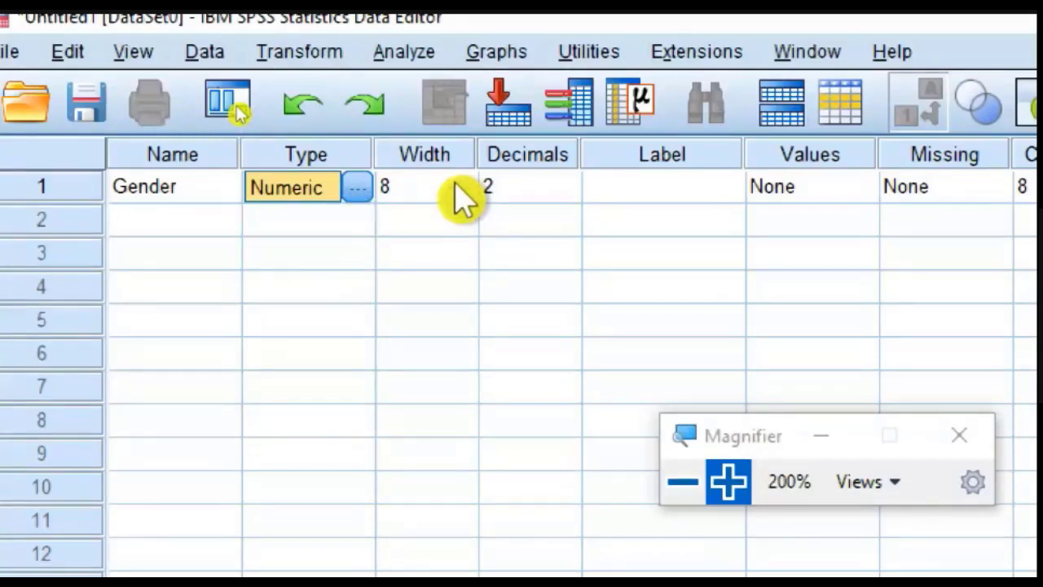
{"action": "left_click", "coordinate": [543, 184]}
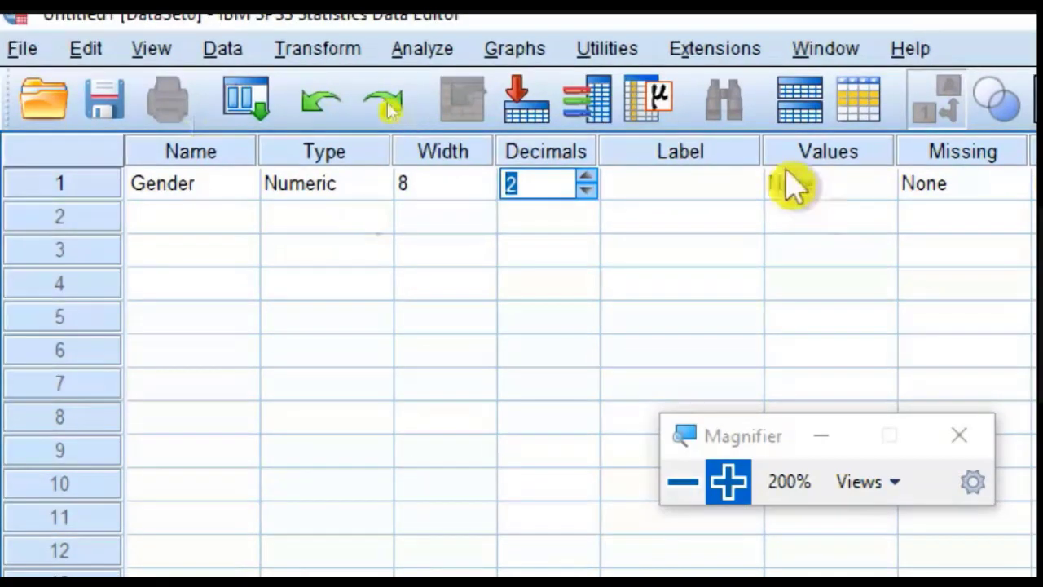
Step: Label the Gender variable "Gender of Particiapant"
{"action": "left_click", "coordinate": [676, 197]}
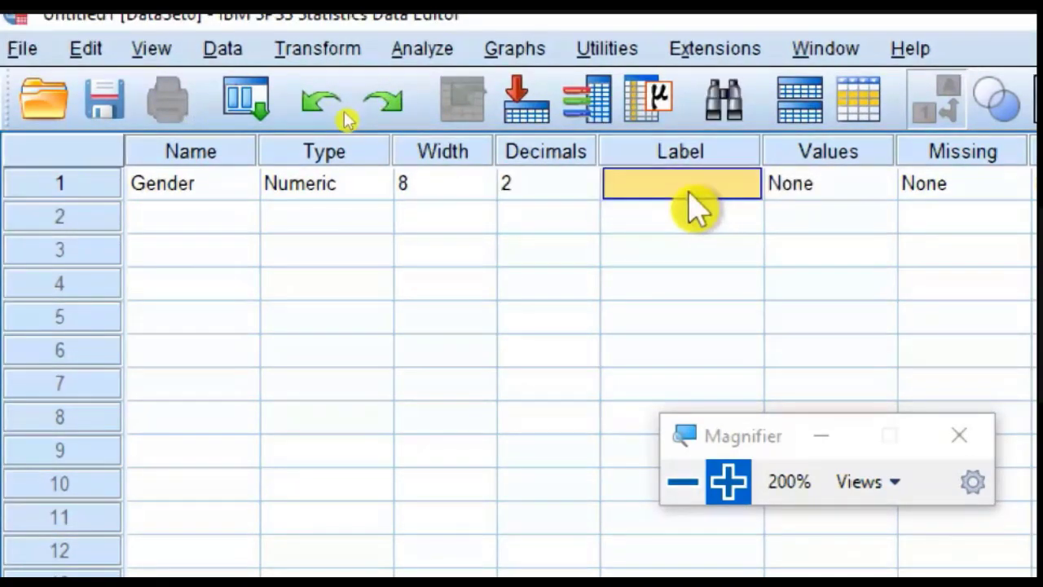
{"action": "type", "text": "G"}
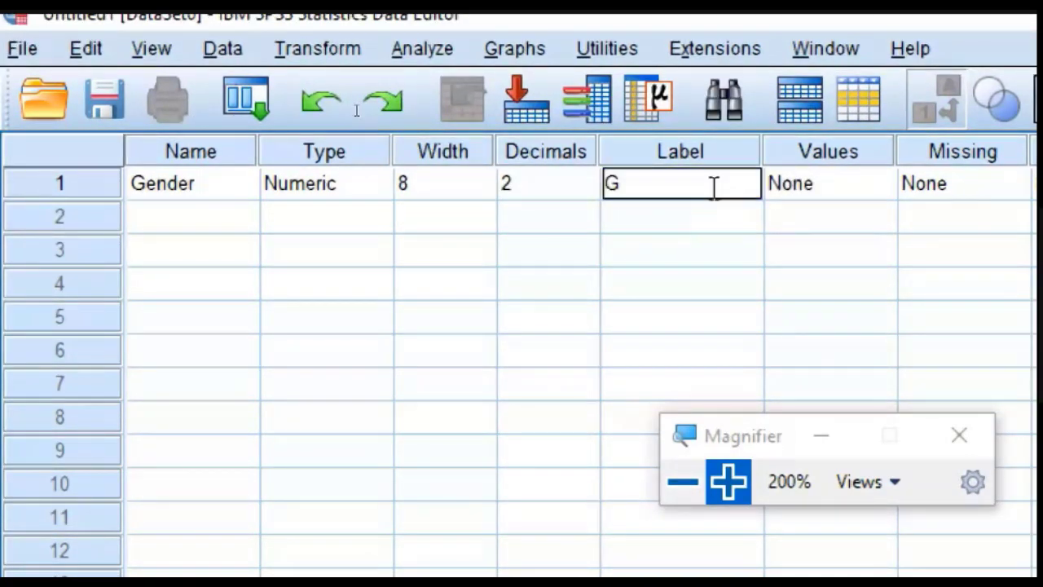
{"action": "type", "text": "ender of Particiapnts"}
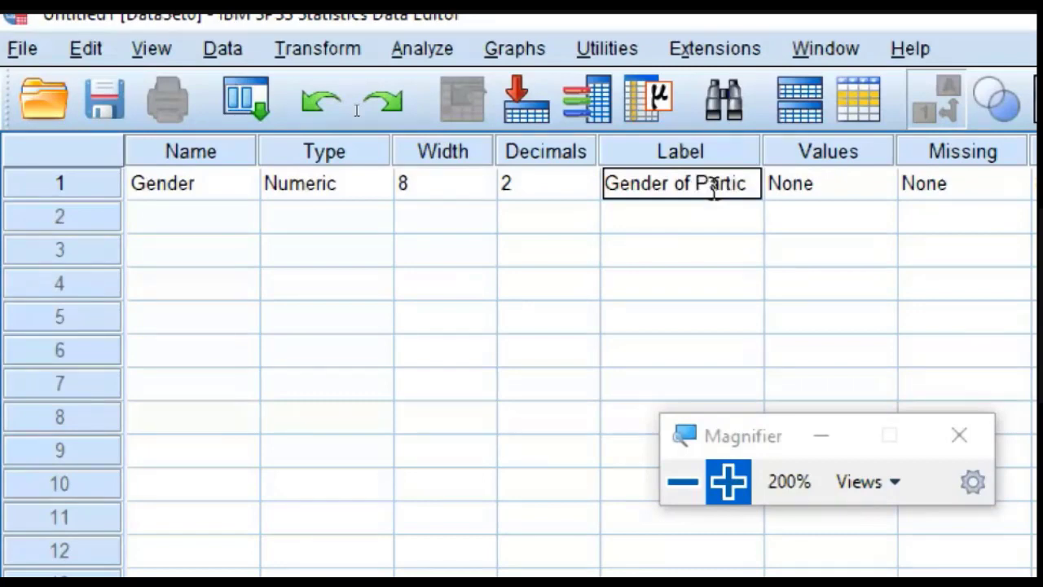
{"action": "key", "text": "BackSpace"}
{"action": "key", "text": "BackSpace"}
{"action": "key", "text": "BackSpace"}
{"action": "type", "text": "ant"}
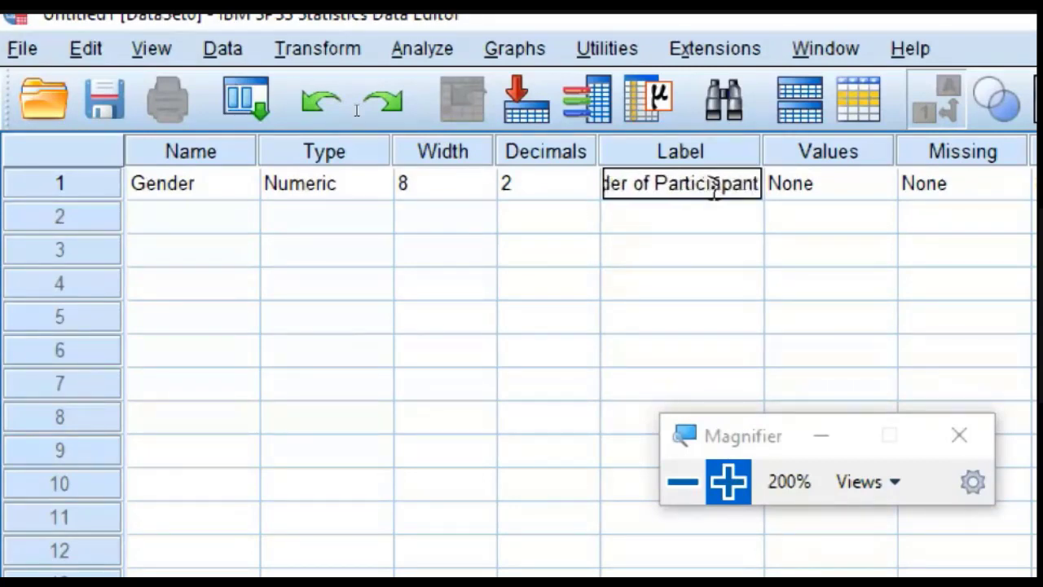
{"action": "key", "text": "Return"}
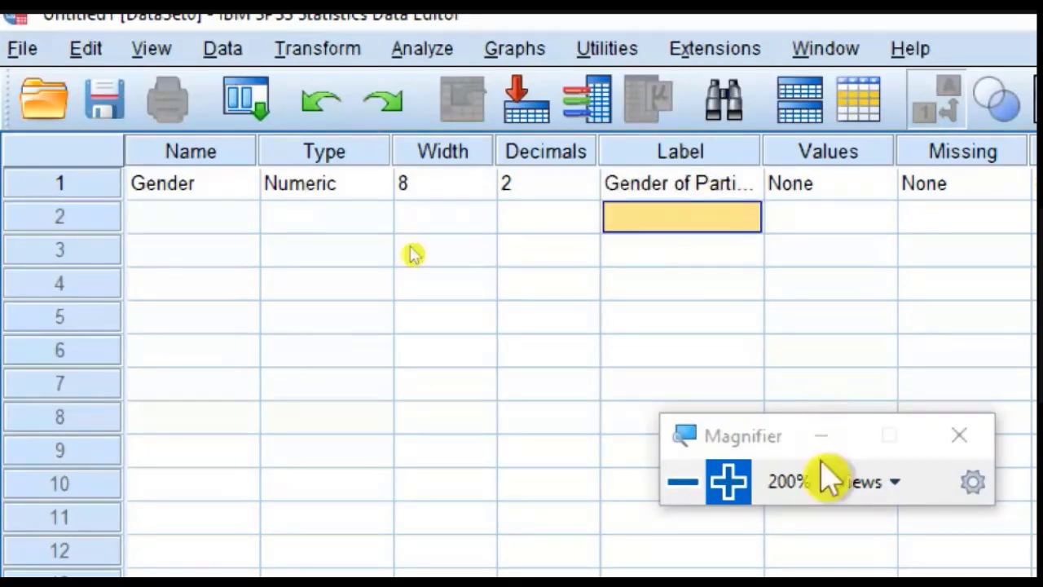
{"action": "left_click", "coordinate": [689, 184]}
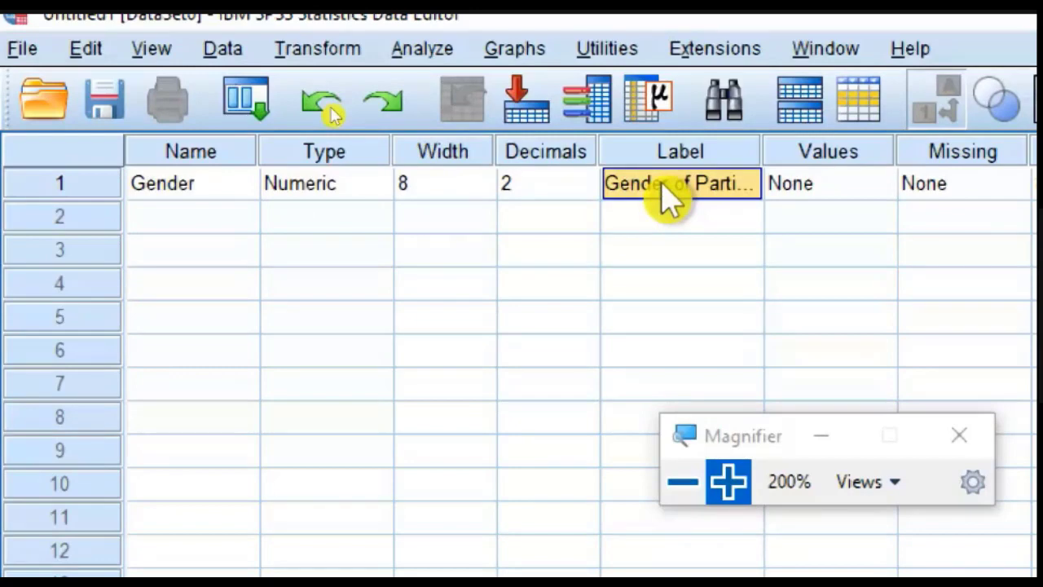
Step: Try to name the second variable "Teching Experience", with a space between the words
{"action": "left_click", "coordinate": [202, 217]}
{"action": "left_click", "coordinate": [203, 215]}
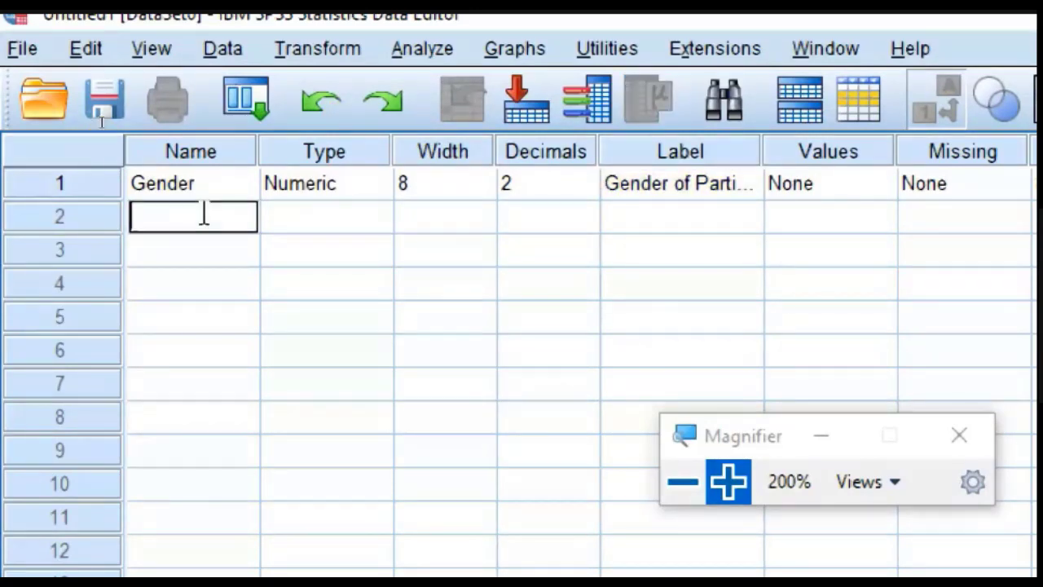
{"action": "type", "text": "Techin"}
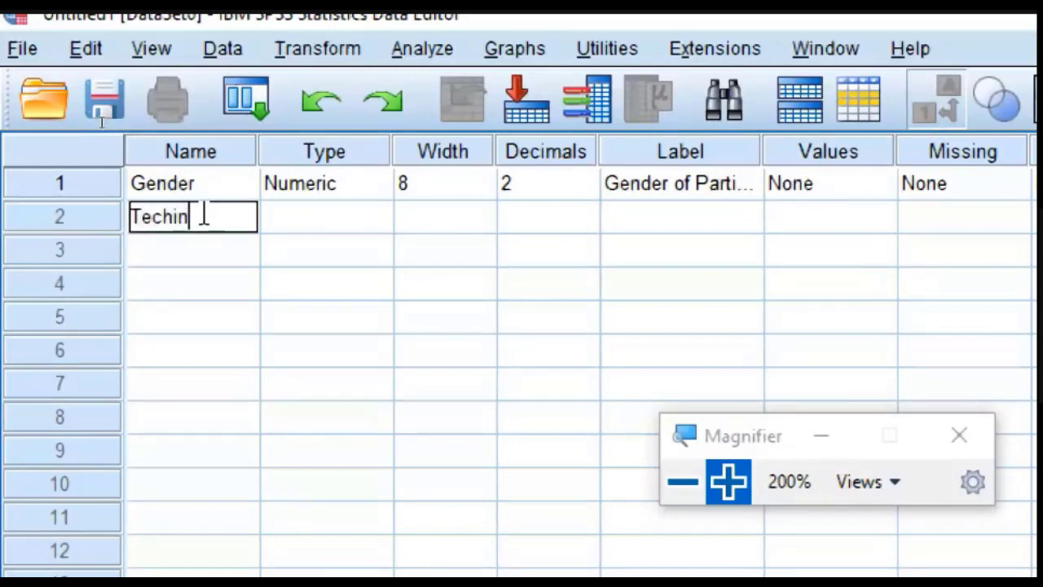
{"action": "type", "text": "g_Experience"}
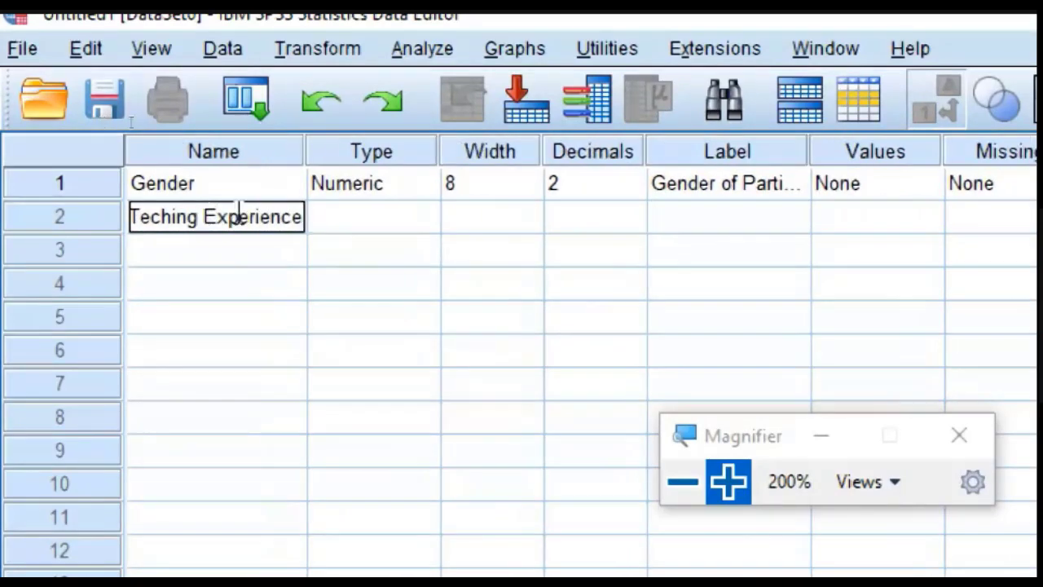
{"action": "key", "text": "Return"}
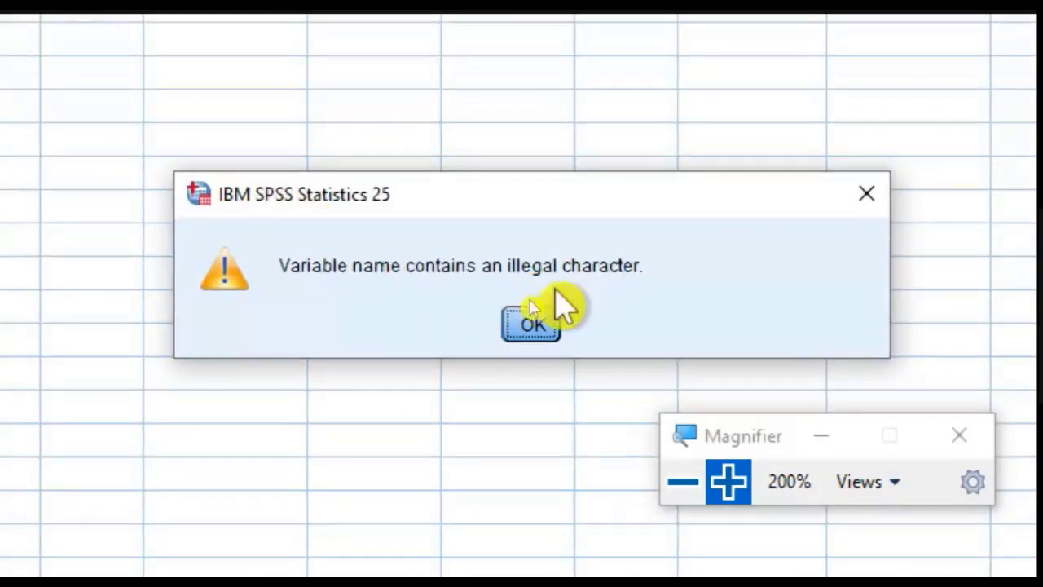
{"action": "left_click", "coordinate": [530, 327]}
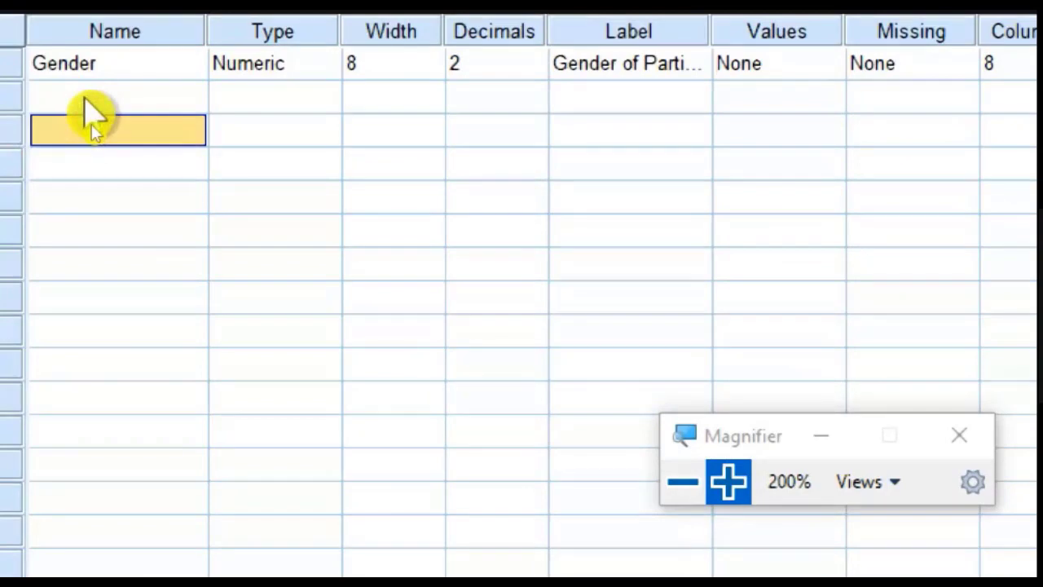
Step: Try to give the second variable a name starting with a digit, "1 Teaching Experie"
{"action": "left_click", "coordinate": [85, 98]}
{"action": "left_click", "coordinate": [109, 96]}
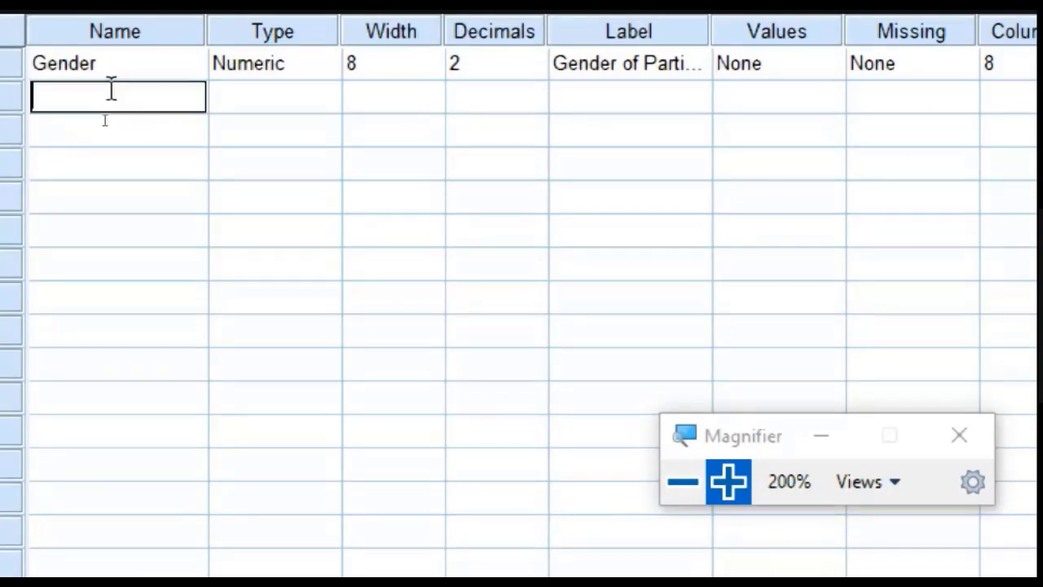
{"action": "type", "text": "1 TeachingE"}
{"action": "type", "text": "xperie"}
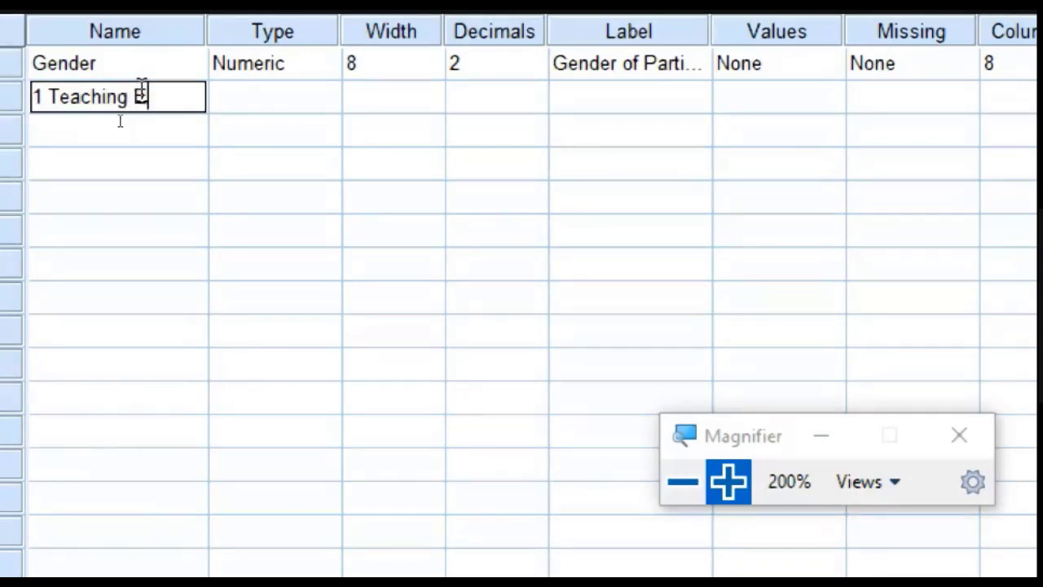
{"action": "left_click", "coordinate": [121, 129]}
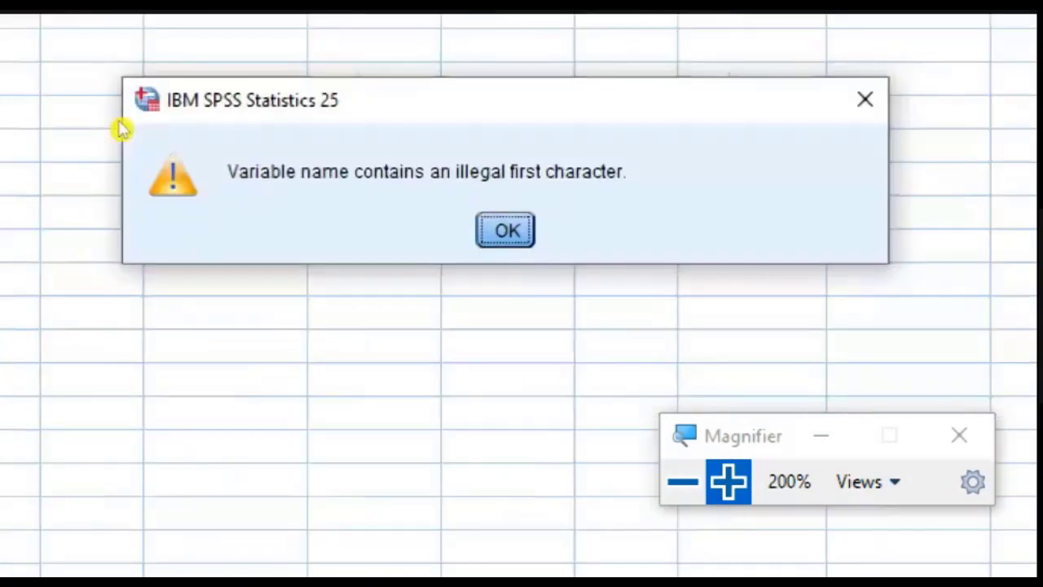
{"action": "left_click", "coordinate": [505, 231]}
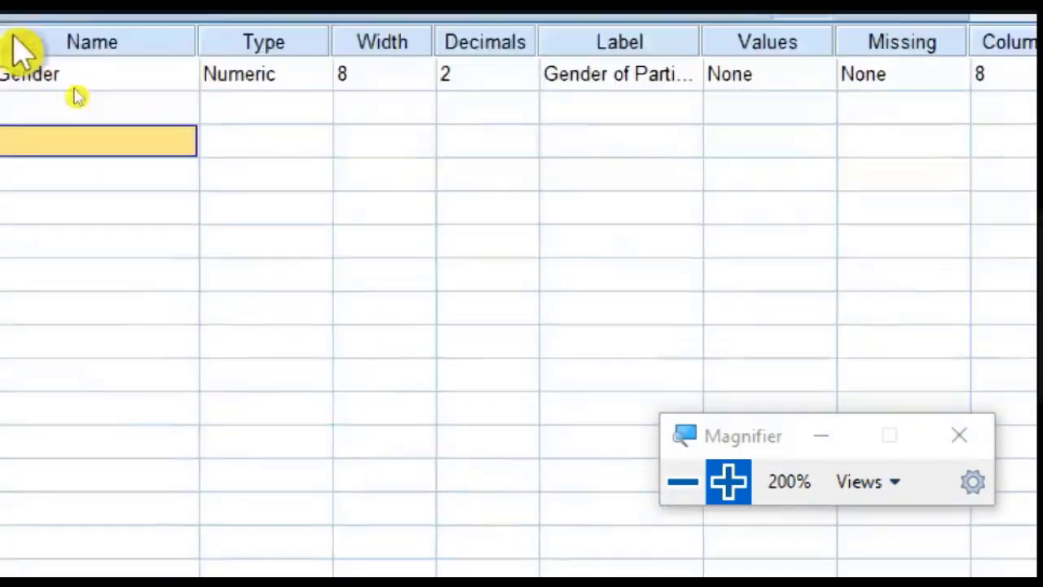
Step: Compare the Gender variable's short name with the full text of its label
{"action": "left_click", "coordinate": [77, 114]}
{"action": "left_click", "coordinate": [94, 106]}
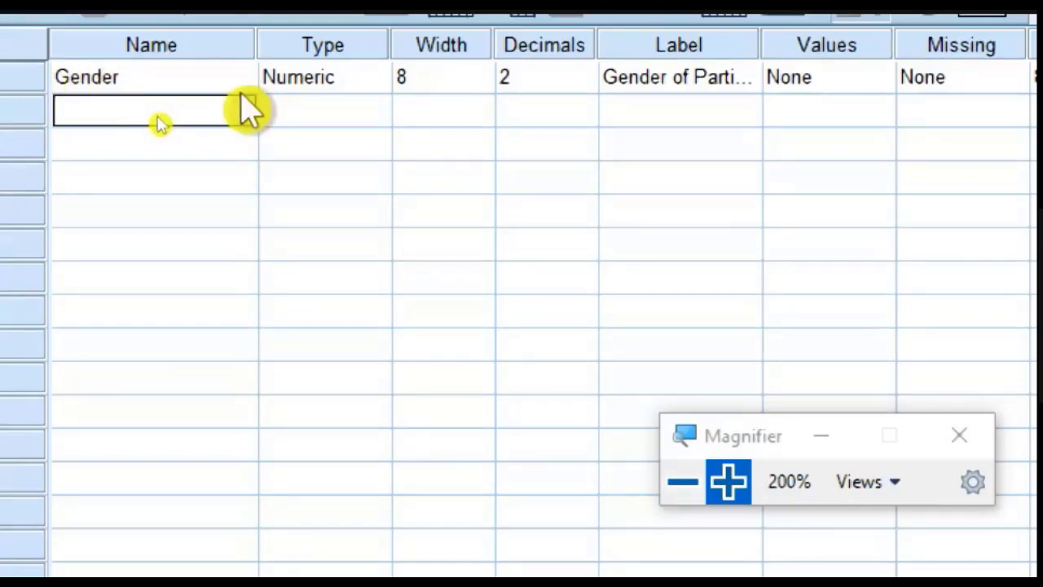
{"action": "left_click", "coordinate": [150, 75]}
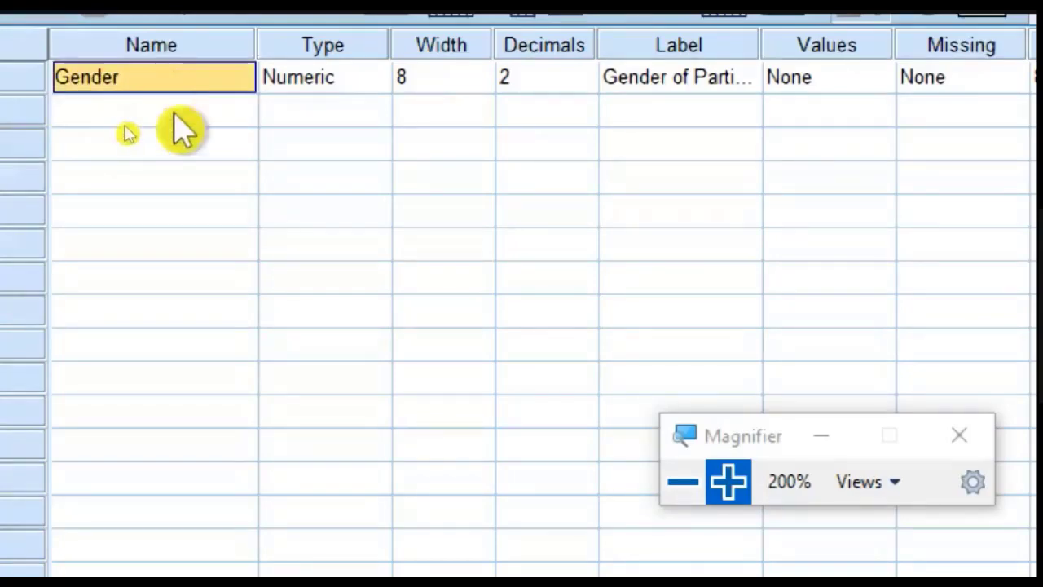
{"action": "left_click", "coordinate": [173, 114]}
{"action": "left_click", "coordinate": [175, 76]}
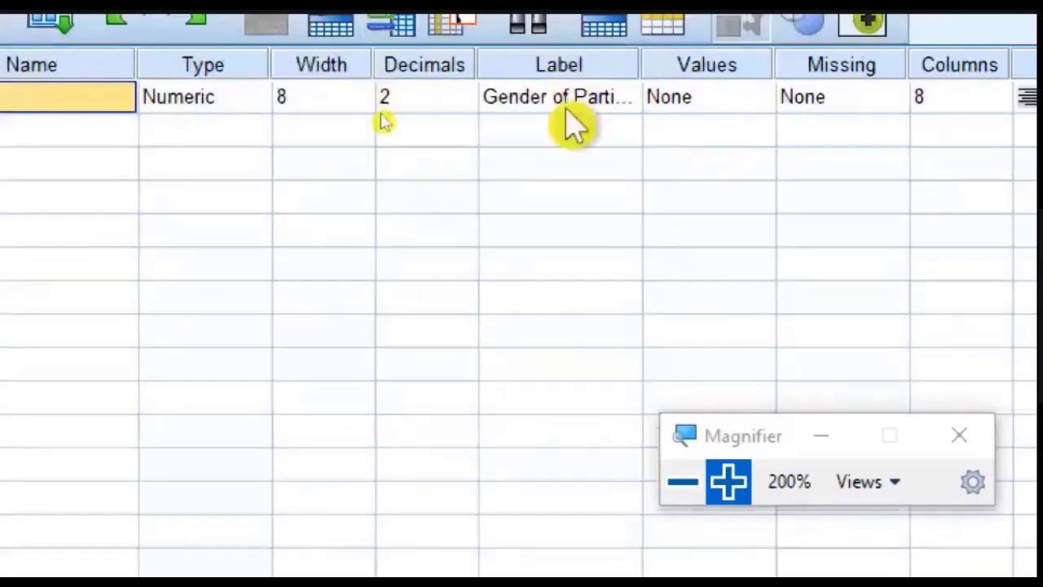
{"action": "left_click", "coordinate": [570, 100]}
{"action": "left_click", "coordinate": [571, 99]}
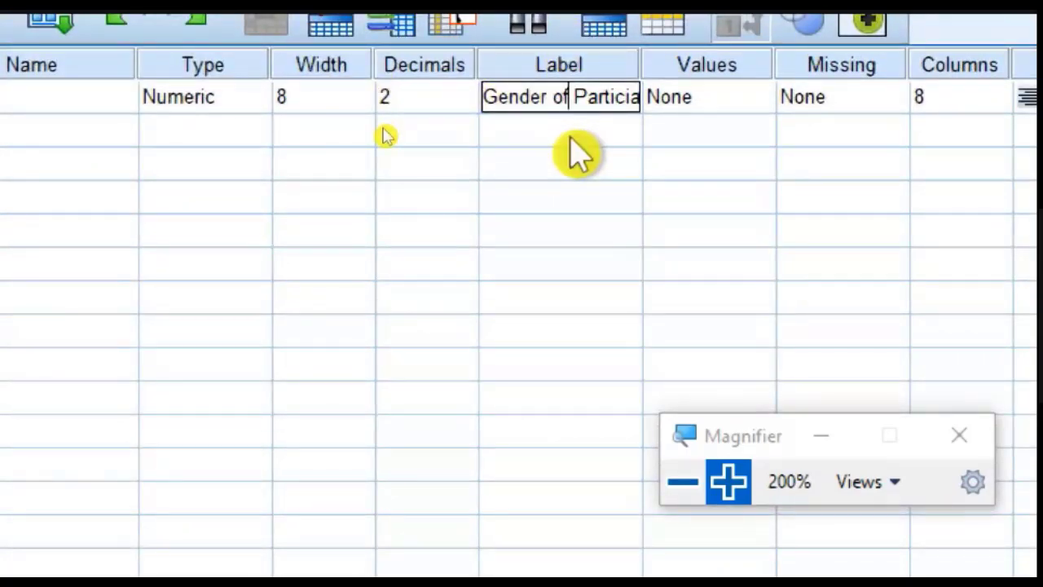
{"action": "left_click", "coordinate": [765, 102]}
{"action": "left_click", "coordinate": [759, 98]}
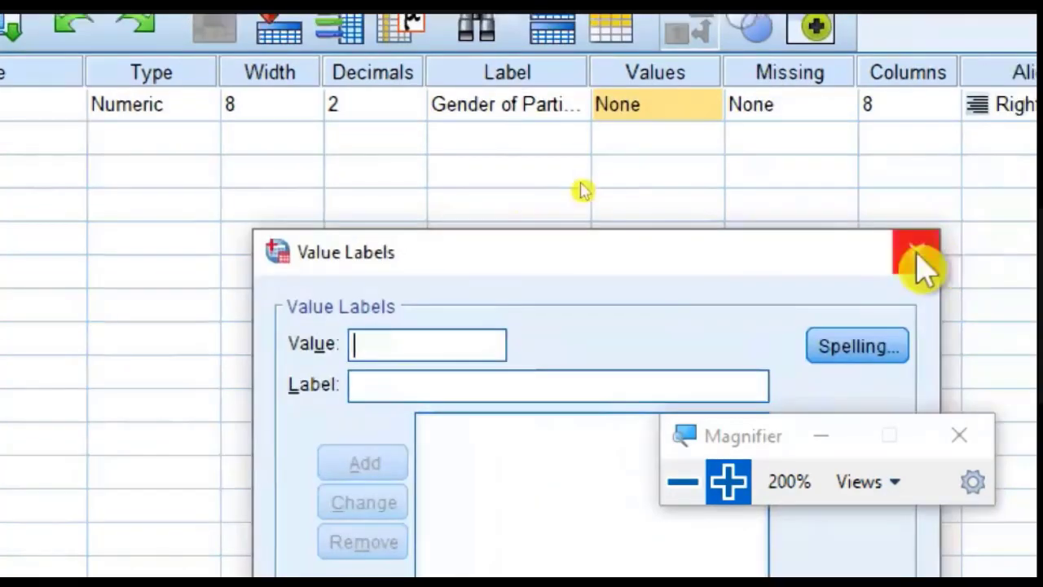
{"action": "left_click", "coordinate": [919, 259]}
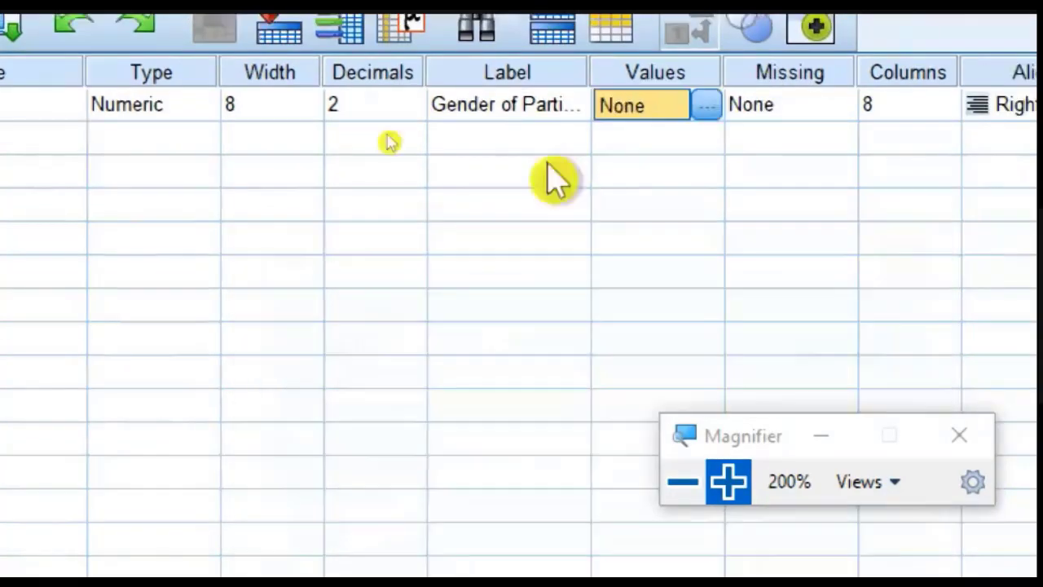
Step: Add the value label 1 = Male to the Gender variable
{"action": "left_click", "coordinate": [706, 106]}
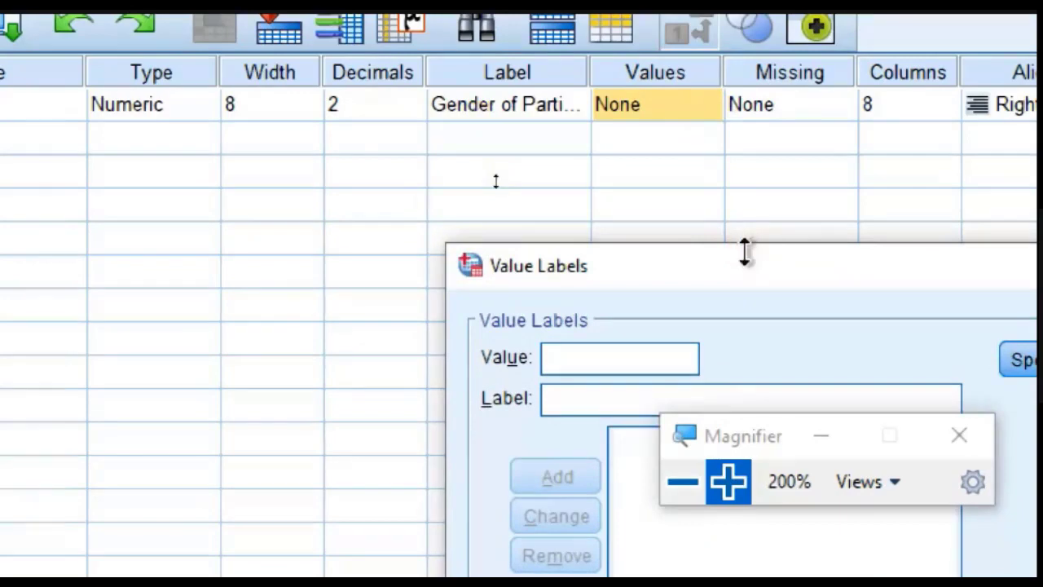
{"action": "left_click_drag", "start_coordinate": [746, 249], "coordinate": [745, 253]}
{"action": "left_click_drag", "start_coordinate": [762, 289], "coordinate": [528, 151]}
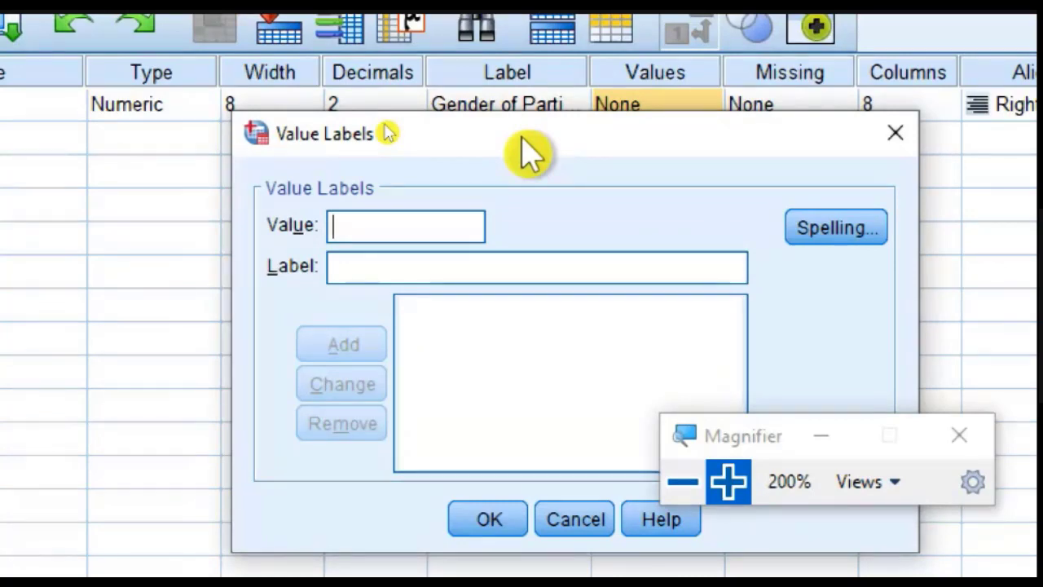
{"action": "type", "text": "1"}
{"action": "left_click", "coordinate": [431, 274]}
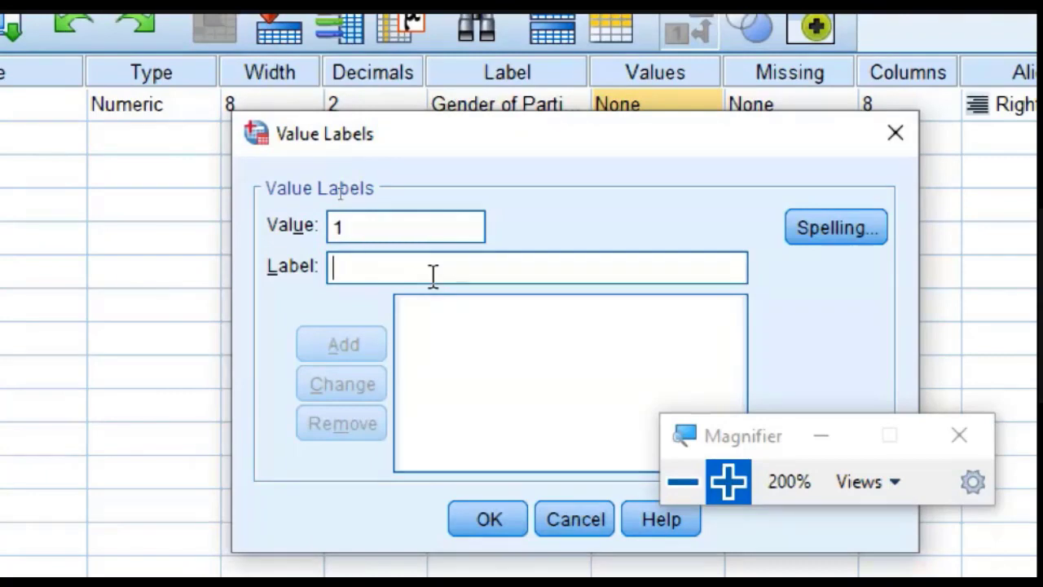
{"action": "type", "text": "Male"}
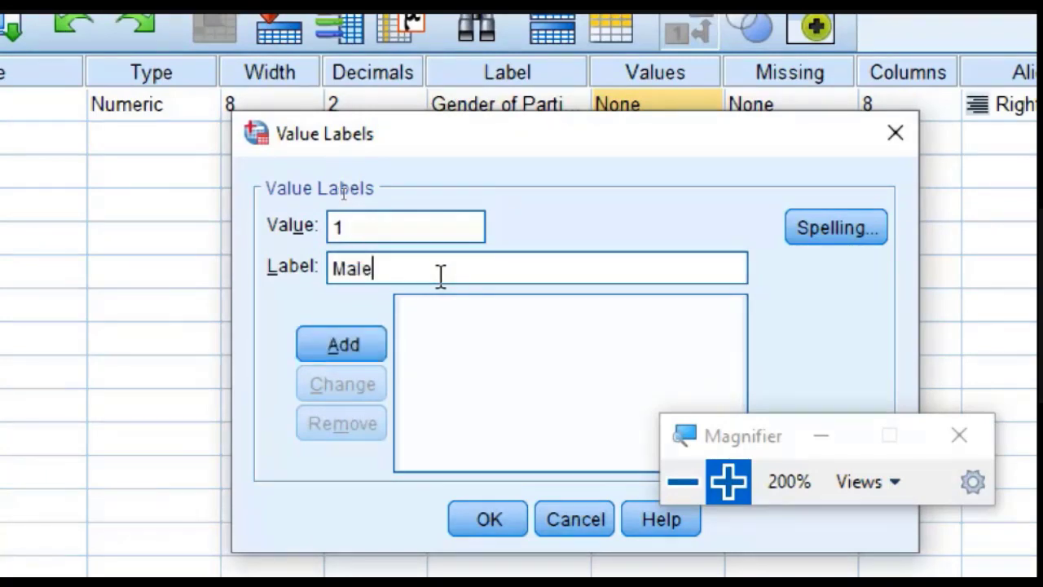
{"action": "left_click", "coordinate": [343, 345]}
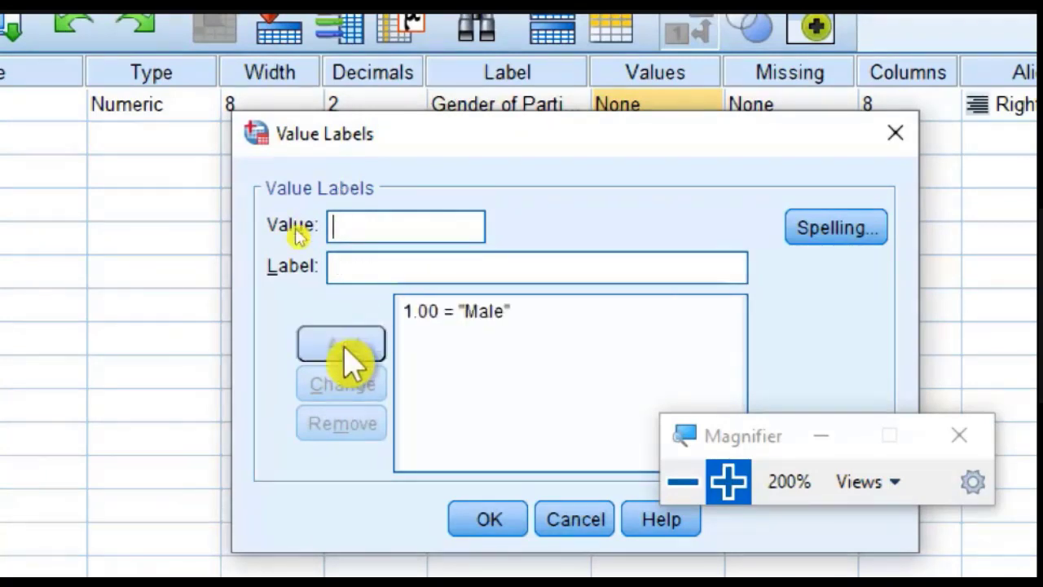
Step: Add the value label 2 = Female to the Gender variable and apply the value labels
{"action": "type", "text": "2"}
{"action": "left_click", "coordinate": [401, 269]}
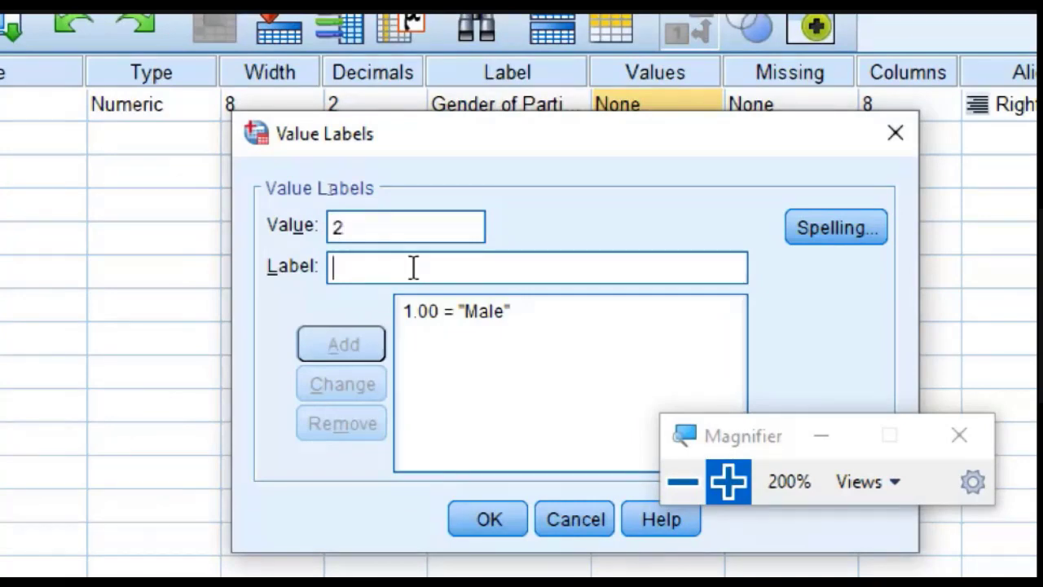
{"action": "type", "text": "Female"}
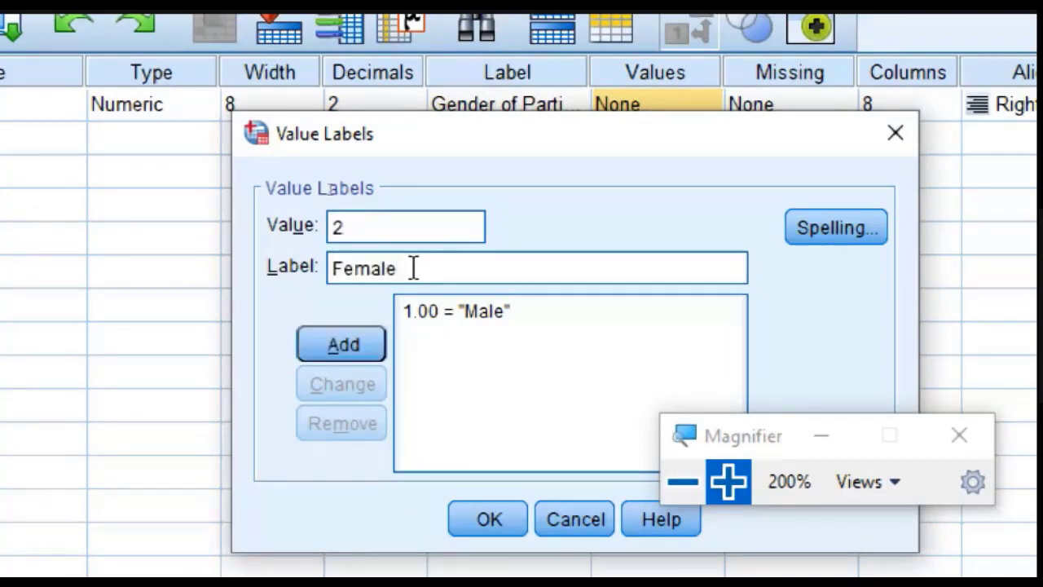
{"action": "left_click", "coordinate": [365, 354]}
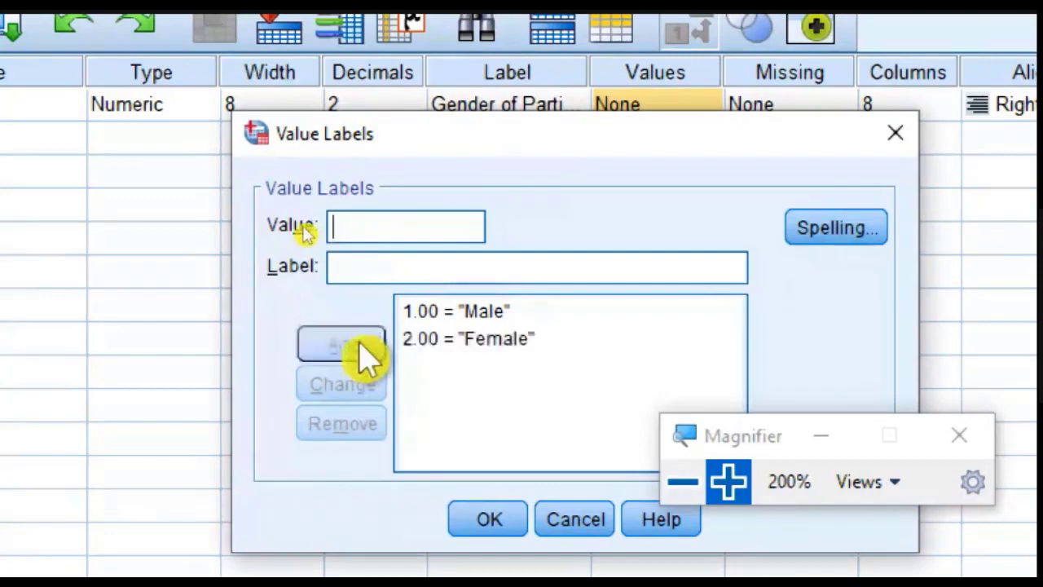
{"action": "left_click", "coordinate": [539, 341]}
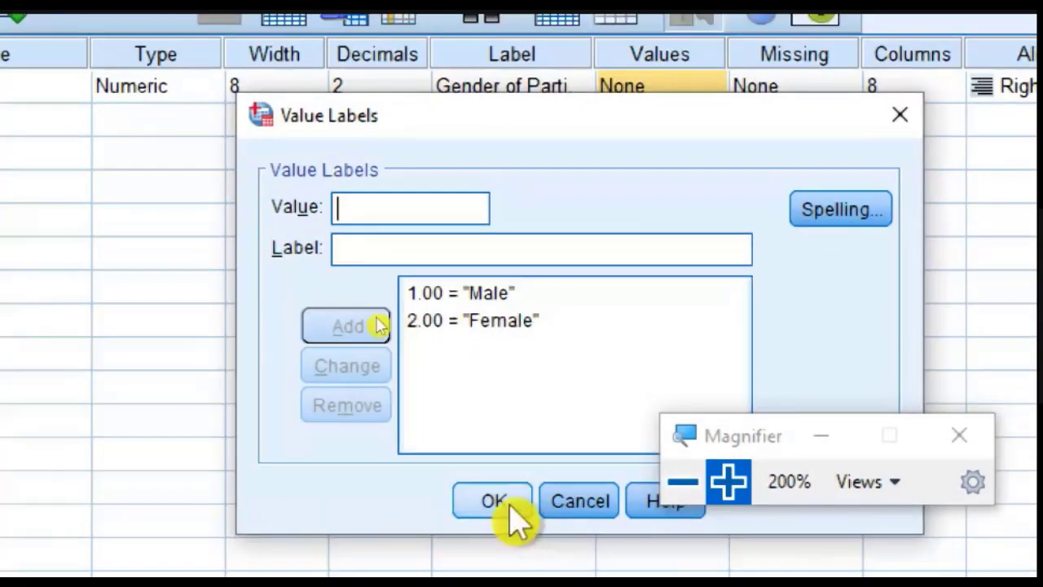
{"action": "left_click", "coordinate": [512, 514]}
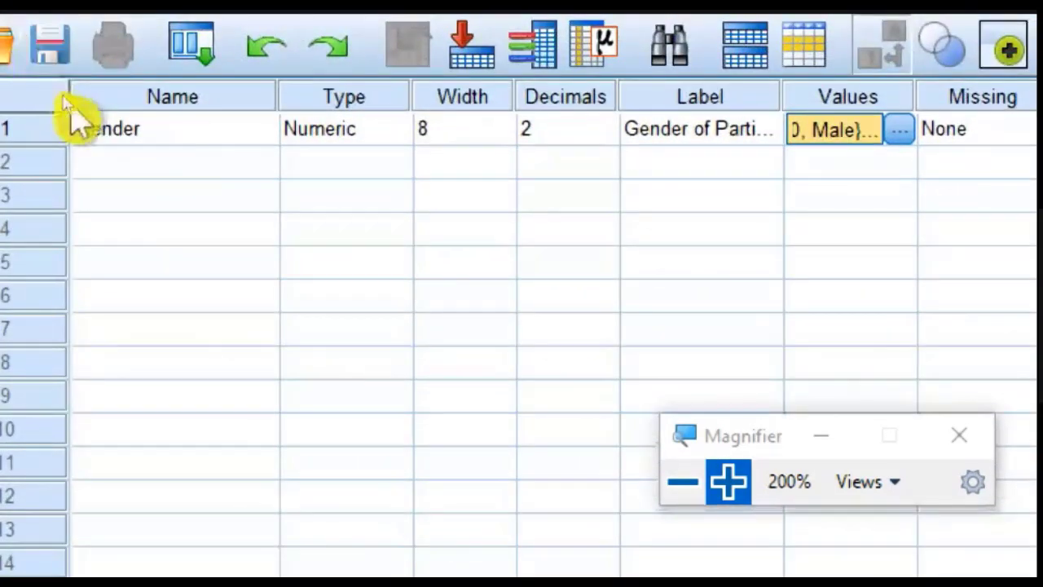
Step: Define a second variable named TestScore below Gender
{"action": "key", "text": "alt+Tab"}
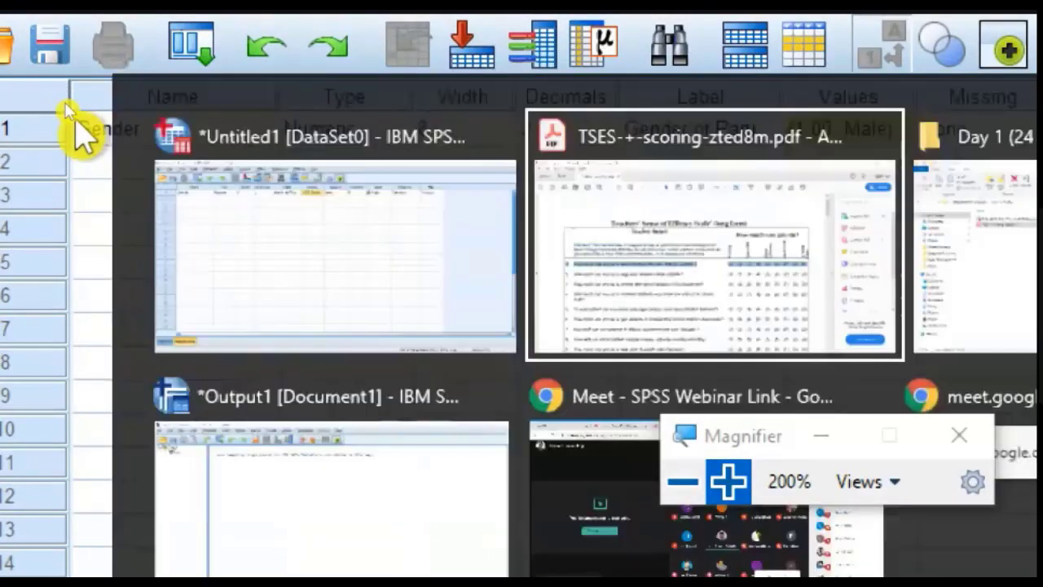
{"action": "key", "text": "alt+Tab"}
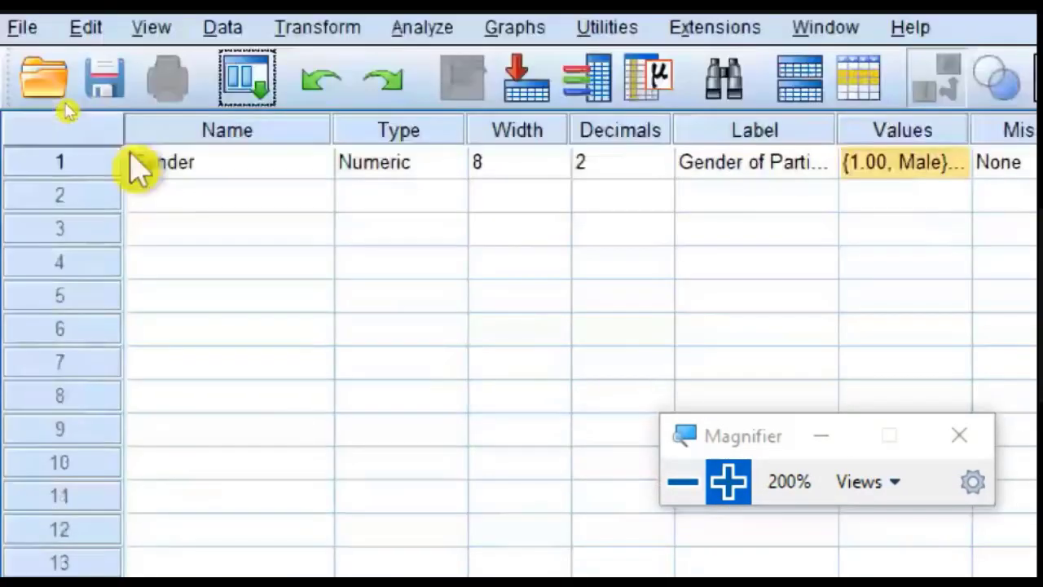
{"action": "left_click", "coordinate": [701, 477]}
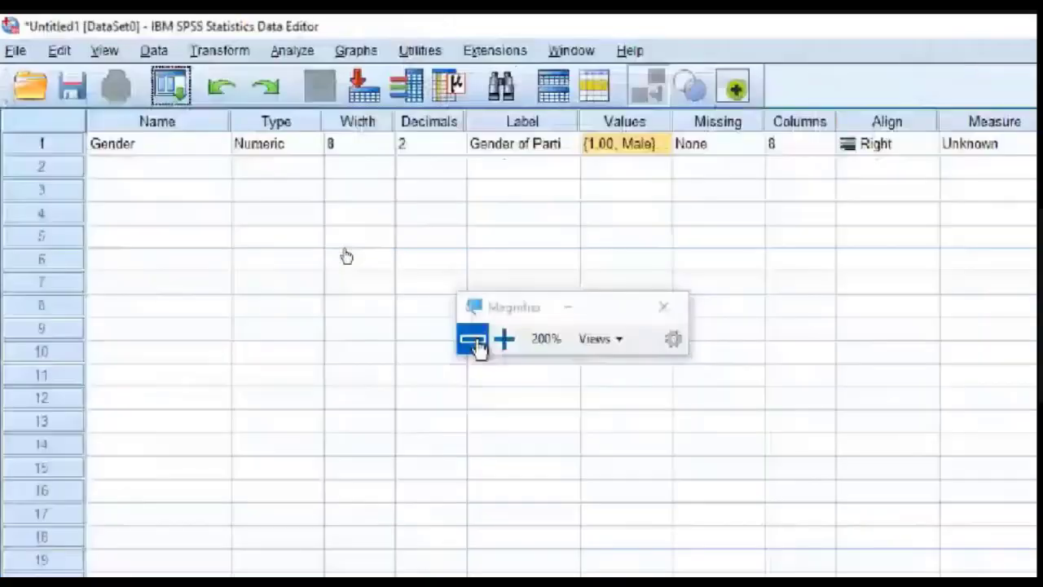
{"action": "left_click", "coordinate": [228, 209]}
{"action": "key", "text": "Escape"}
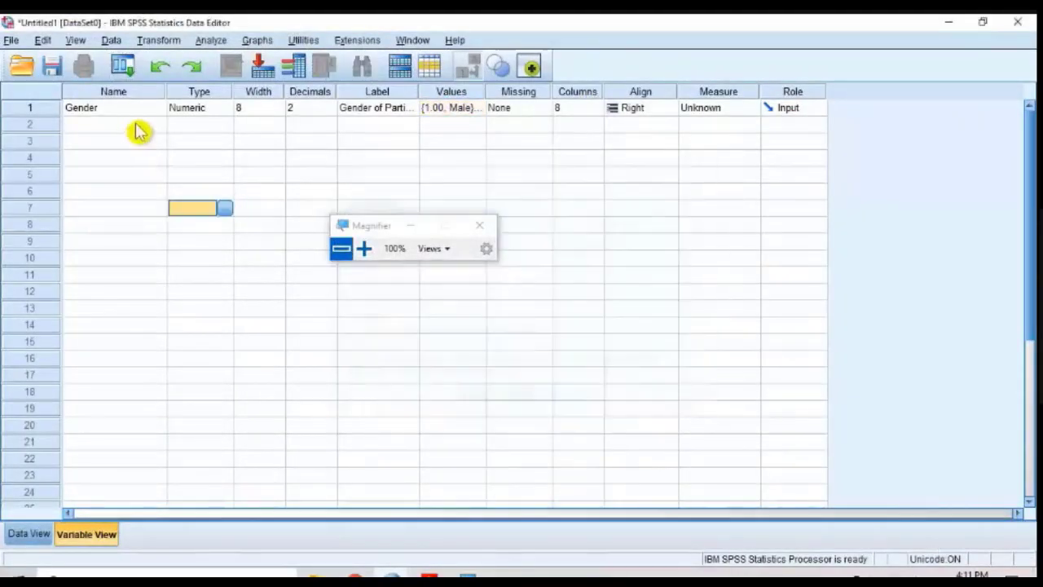
{"action": "left_click", "coordinate": [130, 123]}
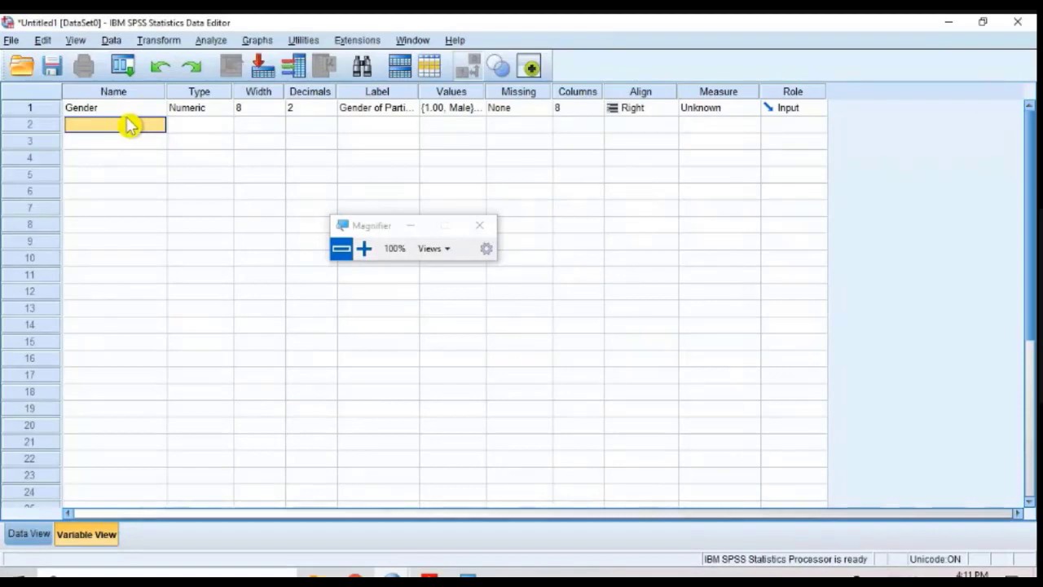
{"action": "type", "text": "TestScore"}
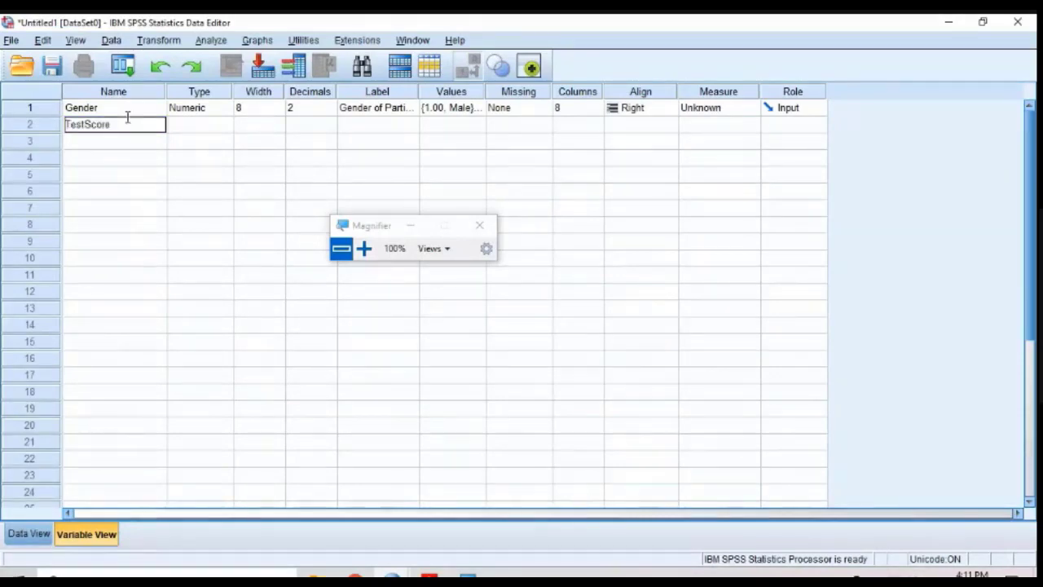
{"action": "key", "text": "Return"}
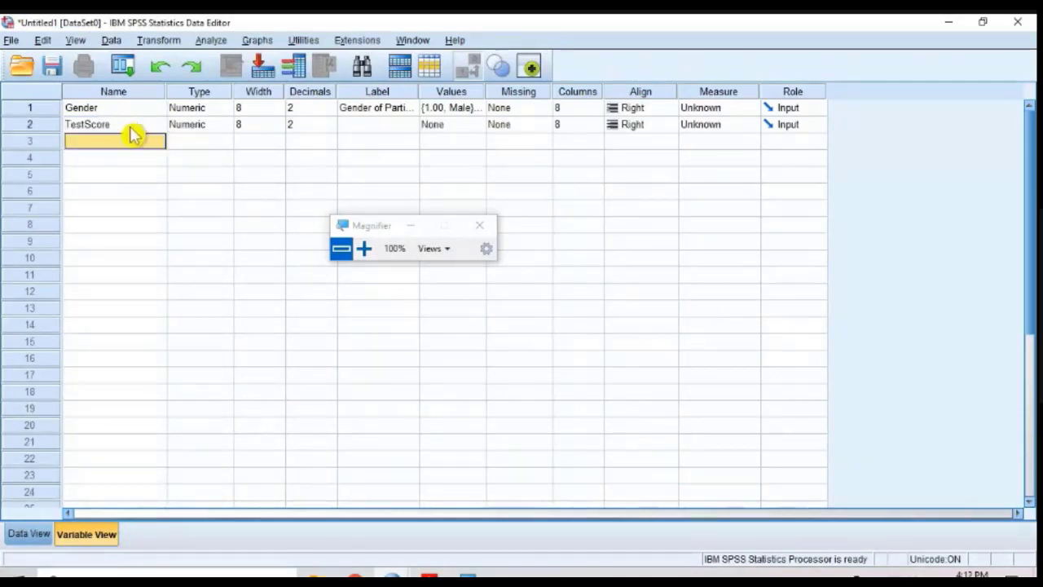
Step: Give the TestScore variable the label "This is Test Score"
{"action": "left_click", "coordinate": [364, 248]}
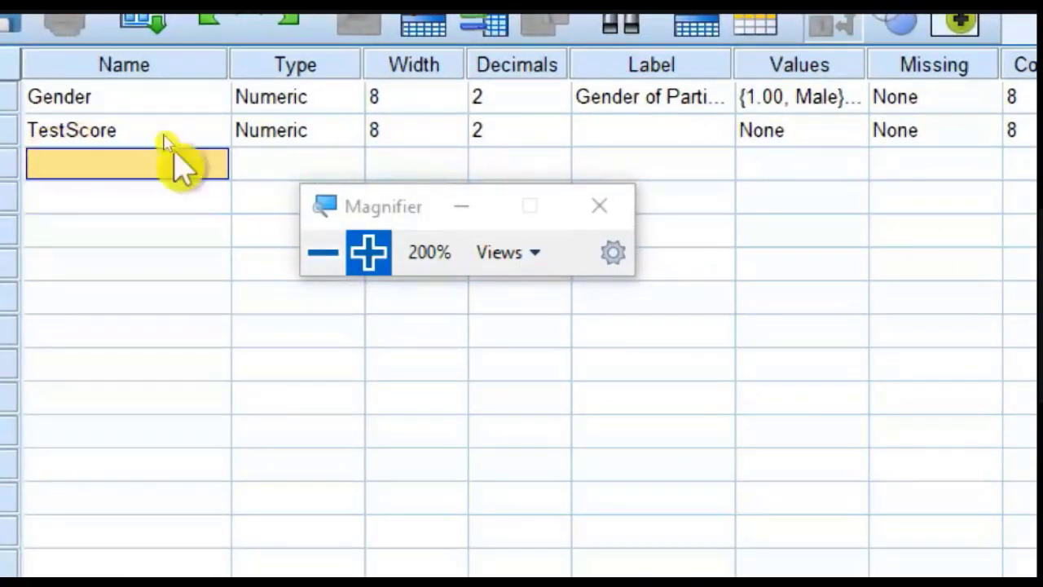
{"action": "left_click", "coordinate": [323, 255]}
{"action": "left_click", "coordinate": [363, 128]}
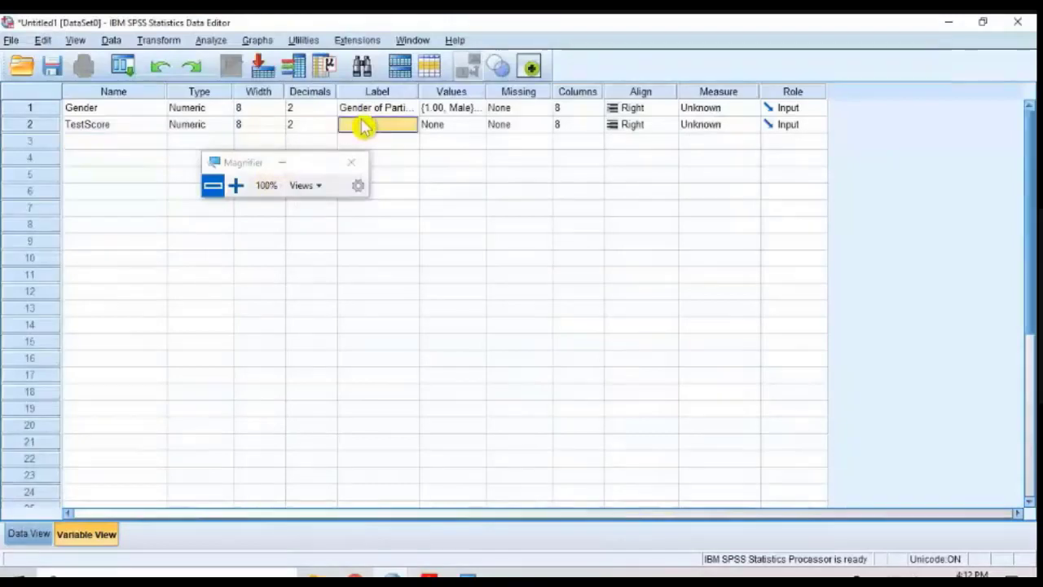
{"action": "left_click", "coordinate": [367, 123]}
{"action": "type", "text": "This"}
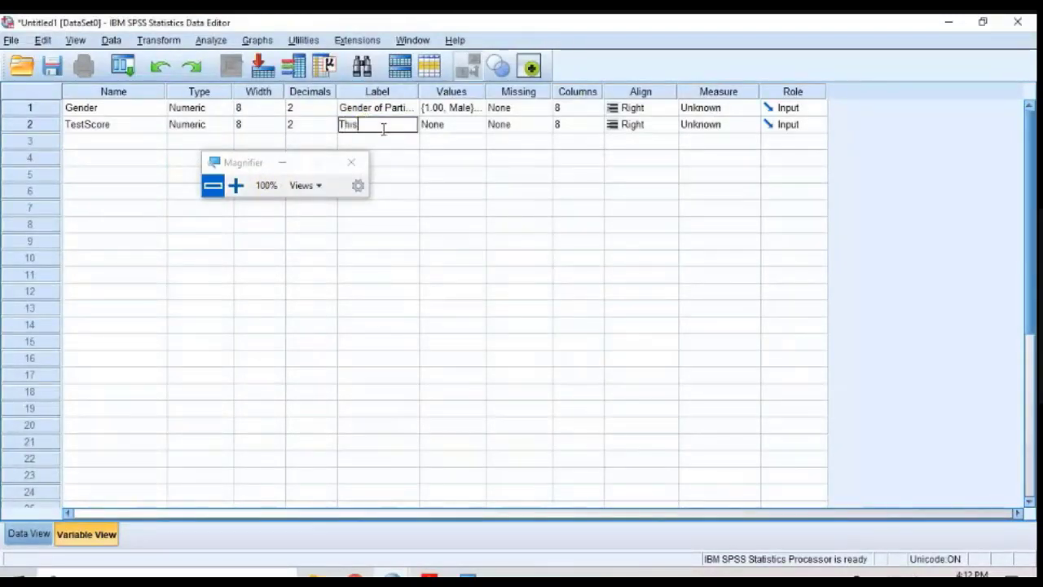
{"action": "type", "text": " is Test Score"}
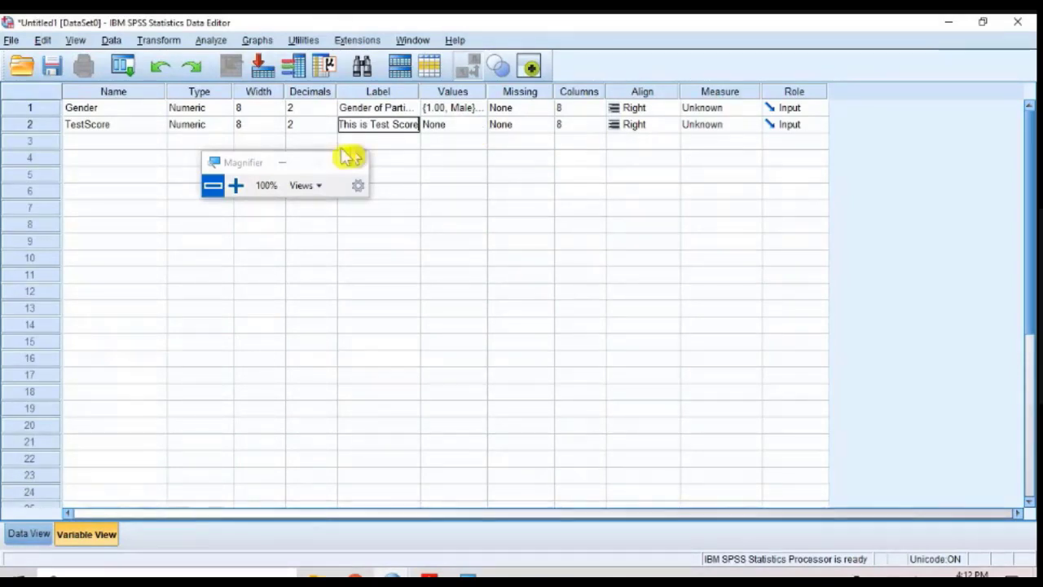
{"action": "left_click", "coordinate": [110, 109]}
{"action": "left_click", "coordinate": [109, 127]}
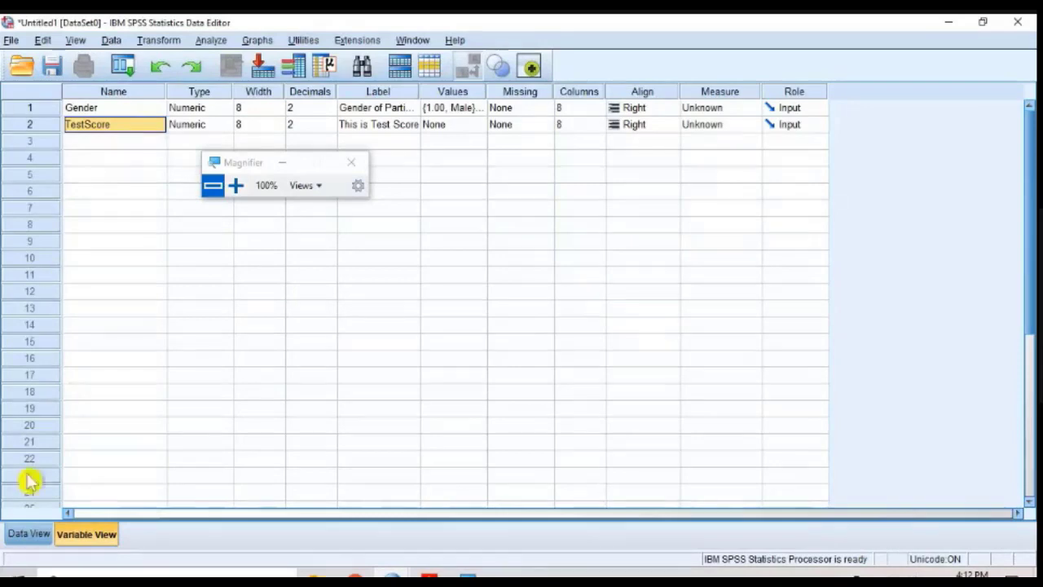
Step: Show the data sheet and widen the TestScore column so its full name fits on one line
{"action": "left_click", "coordinate": [25, 534]}
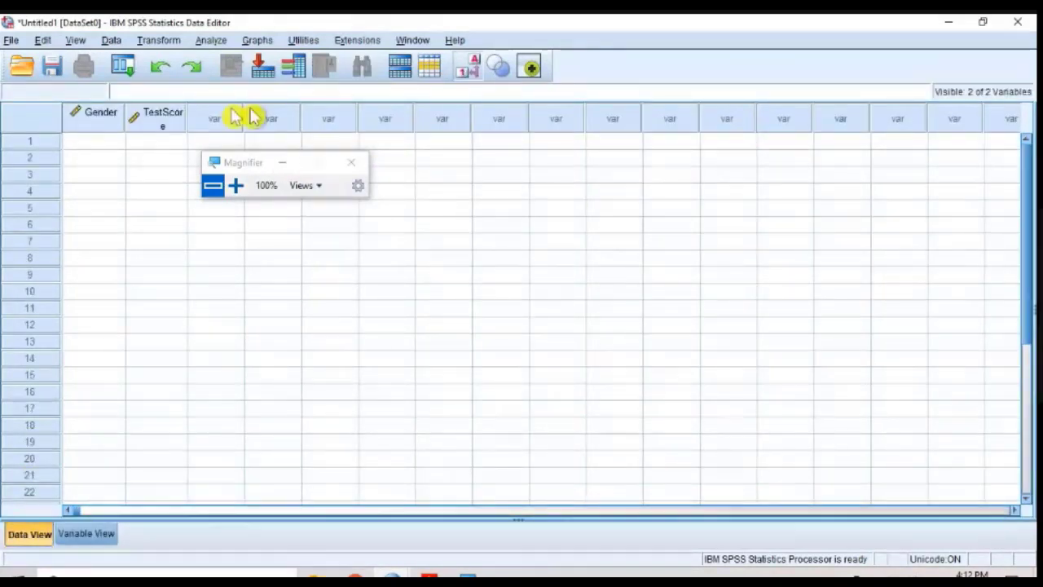
{"action": "left_click_drag", "start_coordinate": [186, 106], "coordinate": [228, 107]}
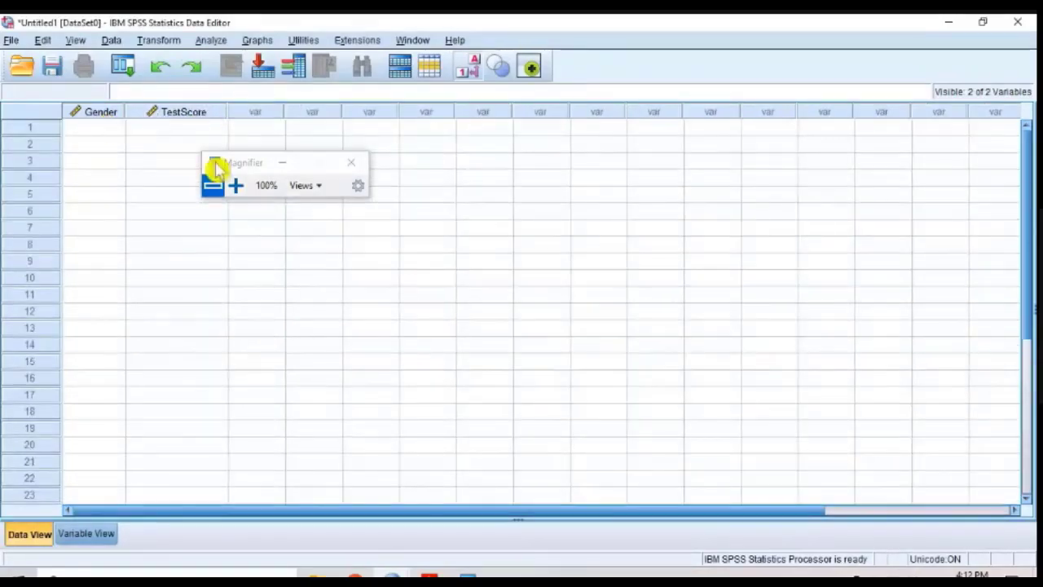
{"action": "left_click", "coordinate": [234, 183]}
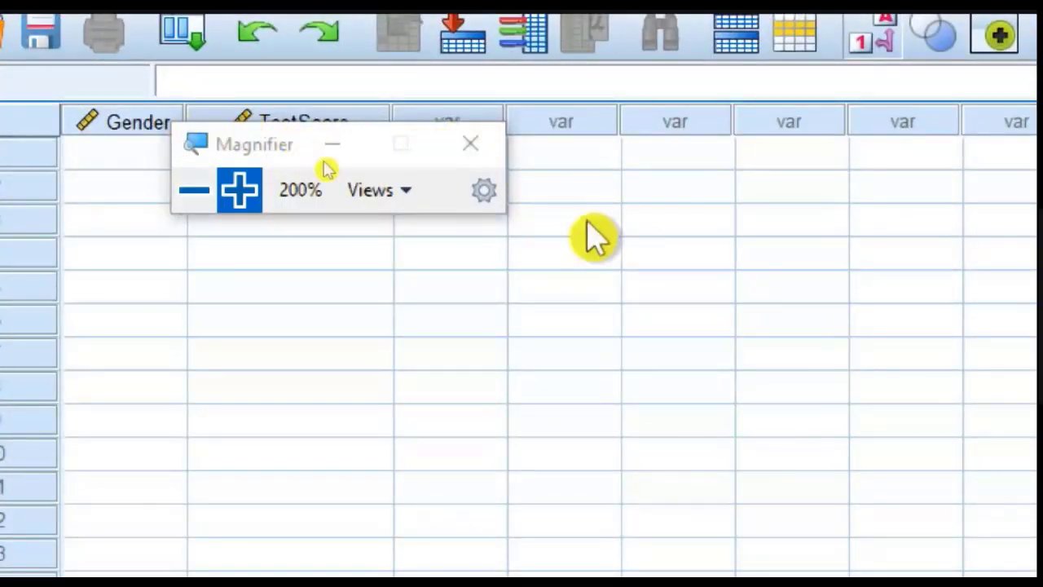
{"action": "left_click", "coordinate": [194, 190]}
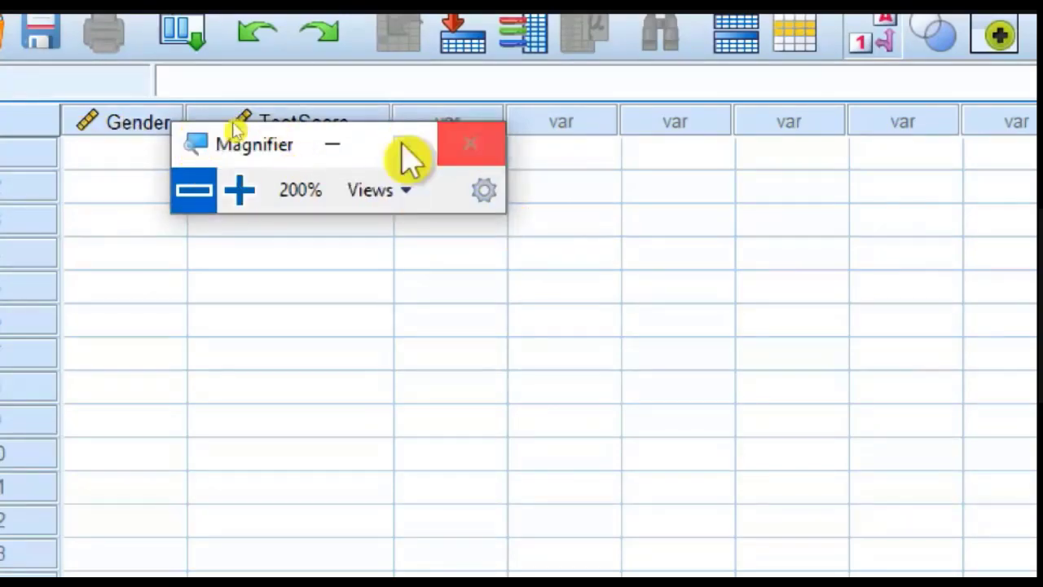
{"action": "left_click", "coordinate": [330, 145]}
Step: Enter the code 1 (Male) as Gender for the first case
{"action": "left_click", "coordinate": [76, 155]}
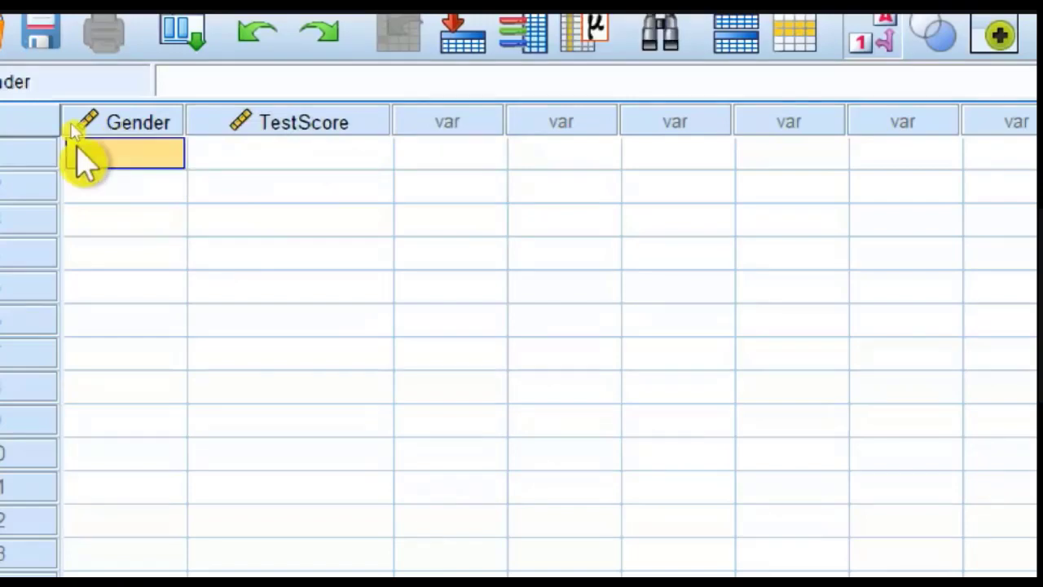
{"action": "left_click", "coordinate": [103, 159]}
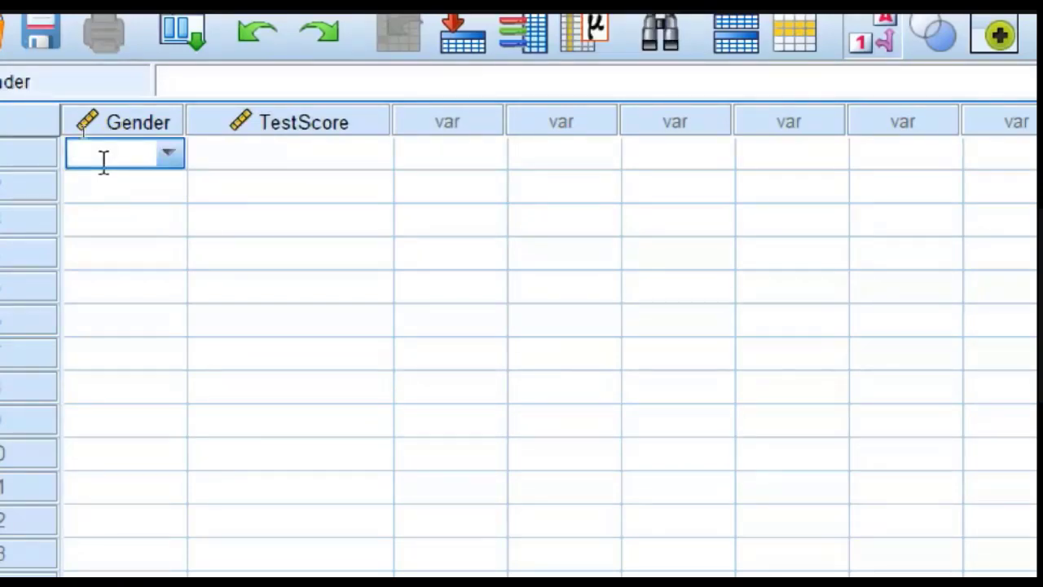
{"action": "type", "text": "1"}
{"action": "key", "text": "BackSpace"}
{"action": "type", "text": "male"}
{"action": "key", "text": "BackSpace"}
{"action": "key", "text": "BackSpace"}
{"action": "key", "text": "BackSpace"}
{"action": "key", "text": "BackSpace"}
{"action": "key", "text": "Return"}
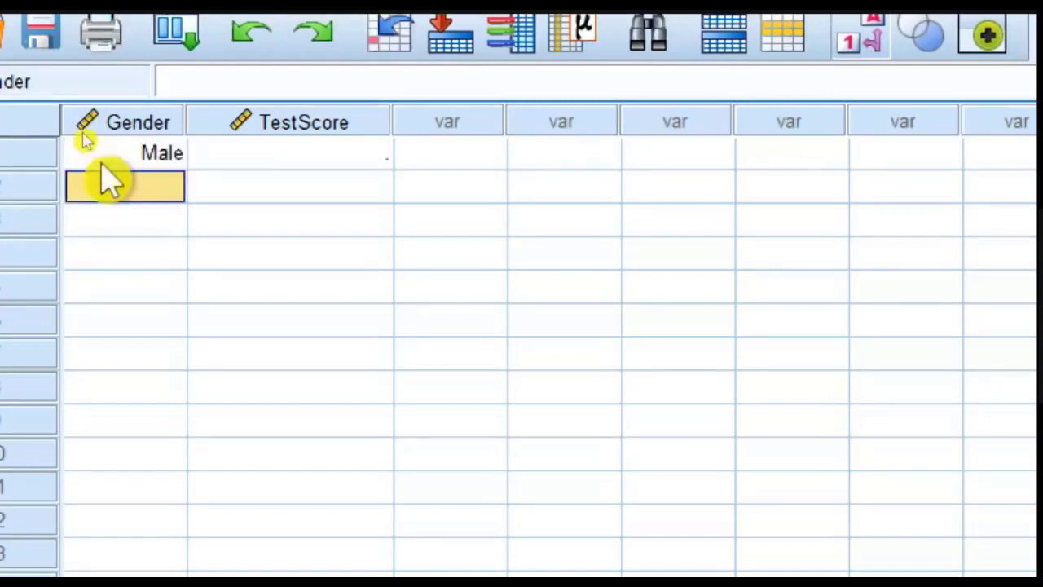
Step: Enter test score 25 for the first case and add a second case with Gender 1 and test score 36
{"action": "left_click", "coordinate": [103, 163]}
{"action": "key", "text": "Tab"}
{"action": "key", "text": "Return"}
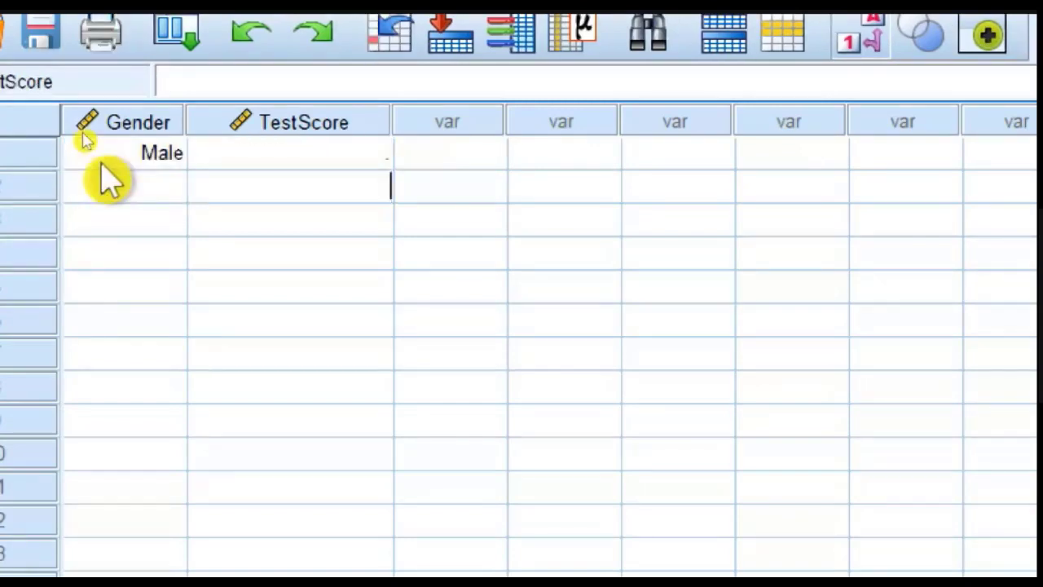
{"action": "key", "text": "Up"}
{"action": "type", "text": "25"}
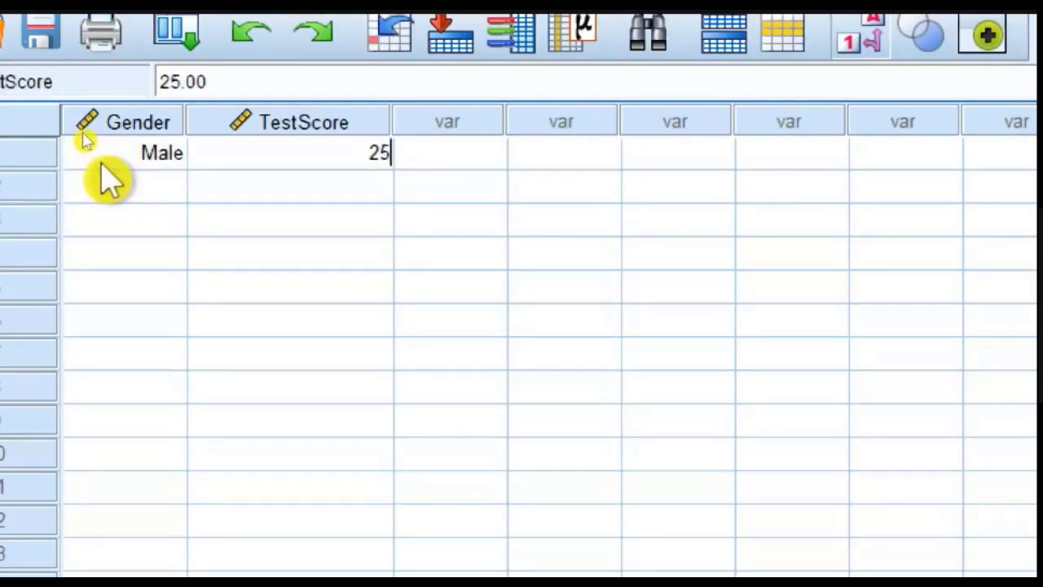
{"action": "left_click", "coordinate": [110, 180]}
{"action": "type", "text": "1"}
{"action": "key", "text": "Tab"}
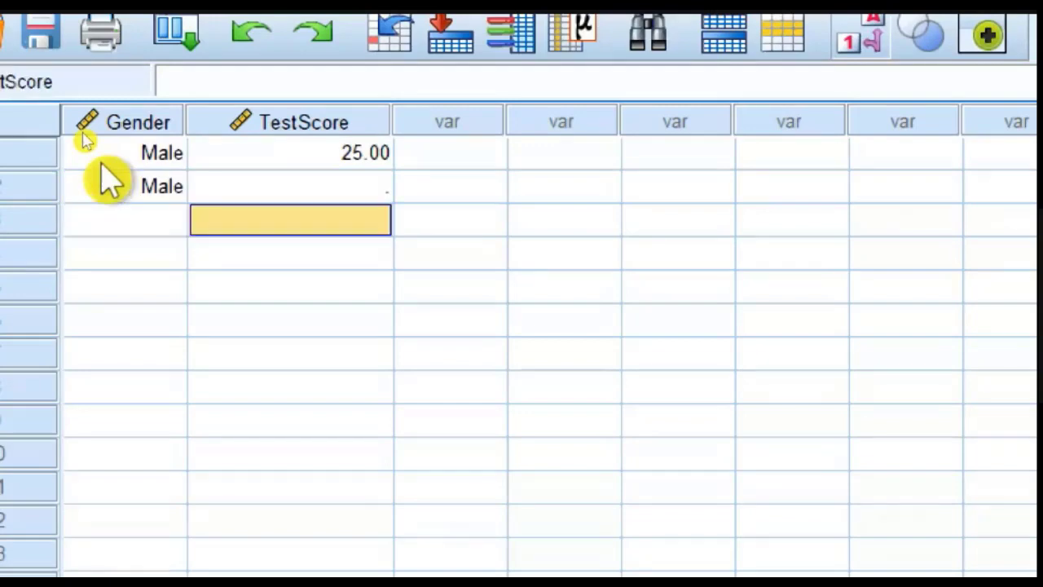
{"action": "type", "text": "36"}
{"action": "key", "text": "Return"}
{"action": "key", "text": "Left"}
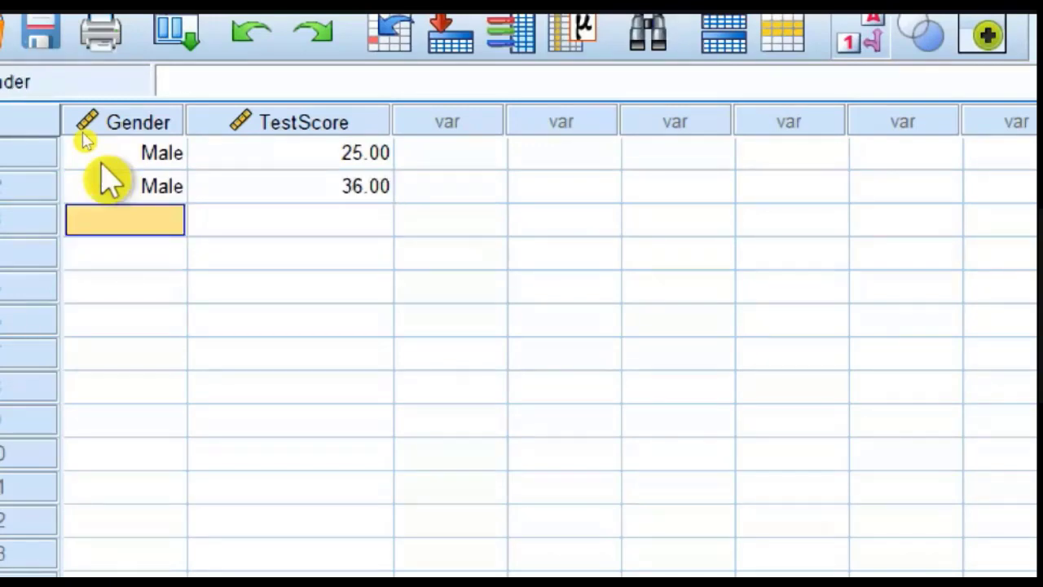
Step: Enter the Gender code 1 for cases 3 to 9
{"action": "type", "text": "1 1 1 1 1 1"}
{"action": "key", "text": "Return"}
{"action": "type", "text": "1"}
{"action": "key", "text": "Tab"}
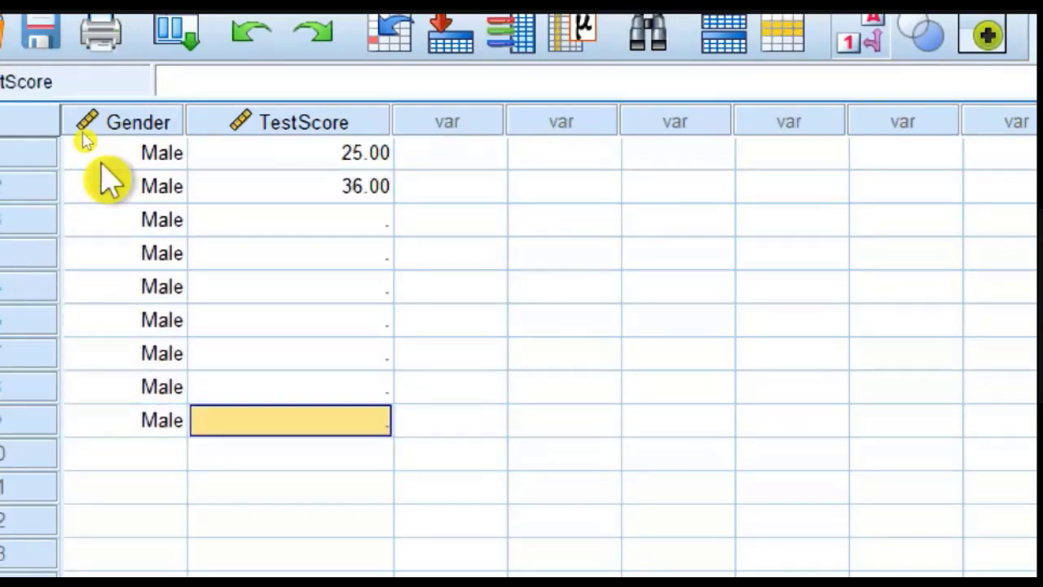
Step: Fill in the test scores 35, 26, 24, 25, 35, 35 and 34 for cases 3 to 9
{"action": "key", "text": "Up"}
{"action": "key", "text": "Up"}
{"action": "key", "text": "Up"}
{"action": "key", "text": "Up"}
{"action": "key", "text": "Up"}
{"action": "key", "text": "Up"}
{"action": "type", "text": "35"}
{"action": "key", "text": "Return"}
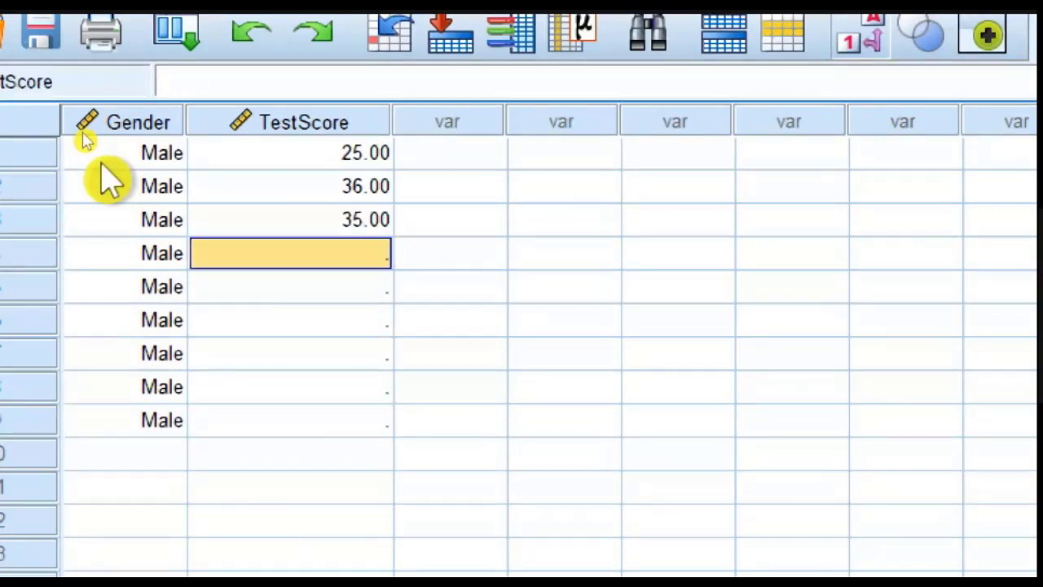
{"action": "type", "text": "26"}
{"action": "key", "text": "Return"}
{"action": "type", "text": "24"}
{"action": "key", "text": "Return"}
{"action": "type", "text": "25"}
{"action": "key", "text": "Return"}
{"action": "type", "text": "35"}
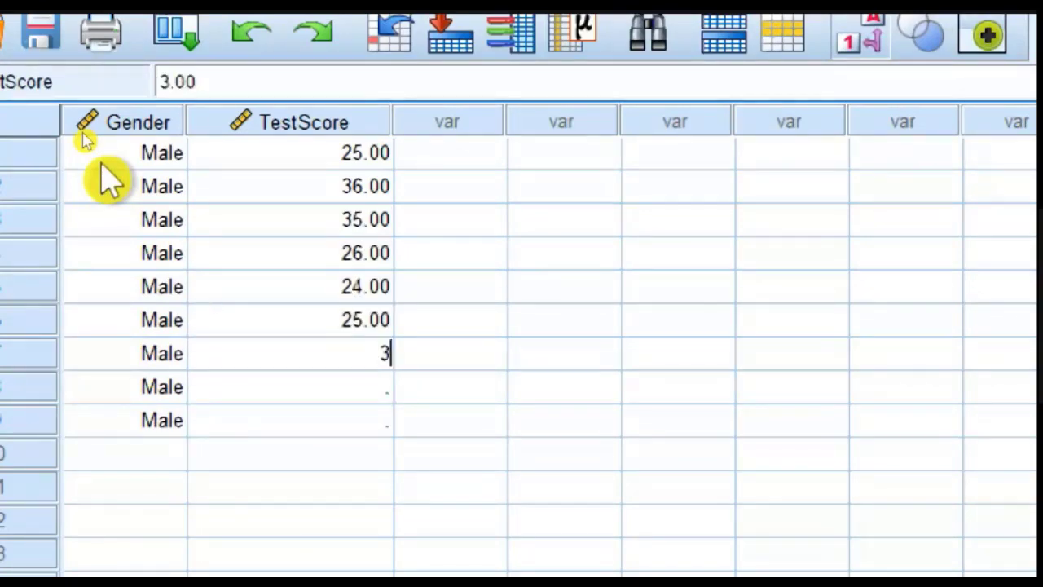
{"action": "key", "text": "Return"}
{"action": "type", "text": "35"}
{"action": "key", "text": "Return"}
{"action": "type", "text": "34"}
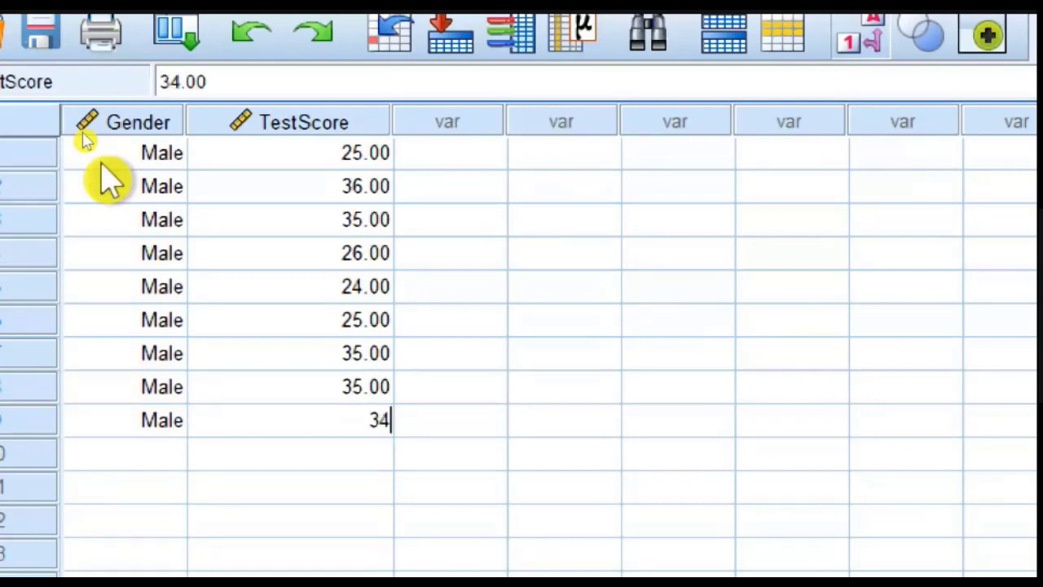
{"action": "key", "text": "Return"}
{"action": "key", "text": "Left"}
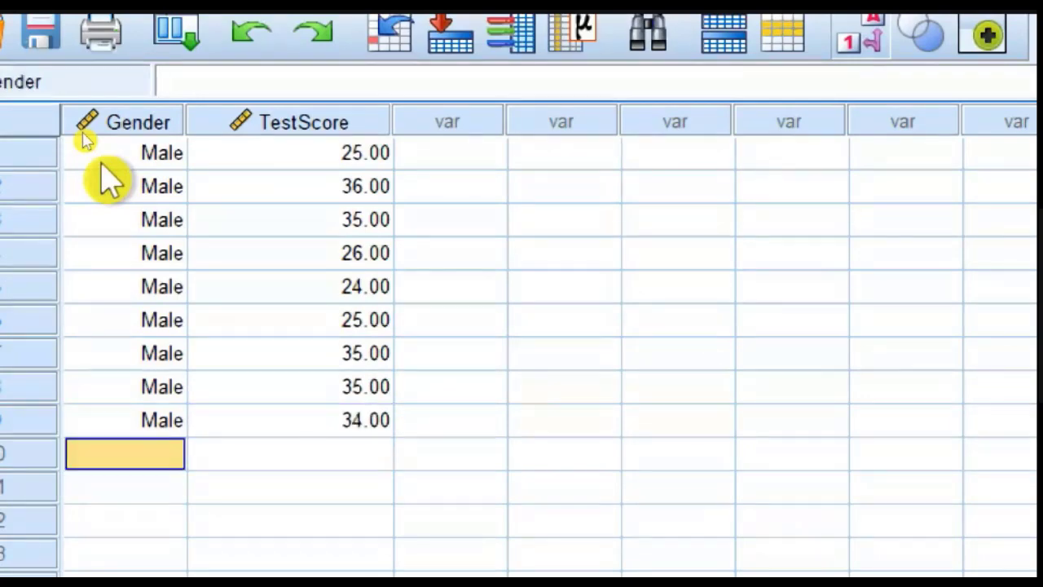
{"action": "key", "text": "Down"}
{"action": "key", "text": "Up"}
{"action": "type", "text": "f"}
{"action": "key", "text": "Return"}
{"action": "type", "text": "ff"}
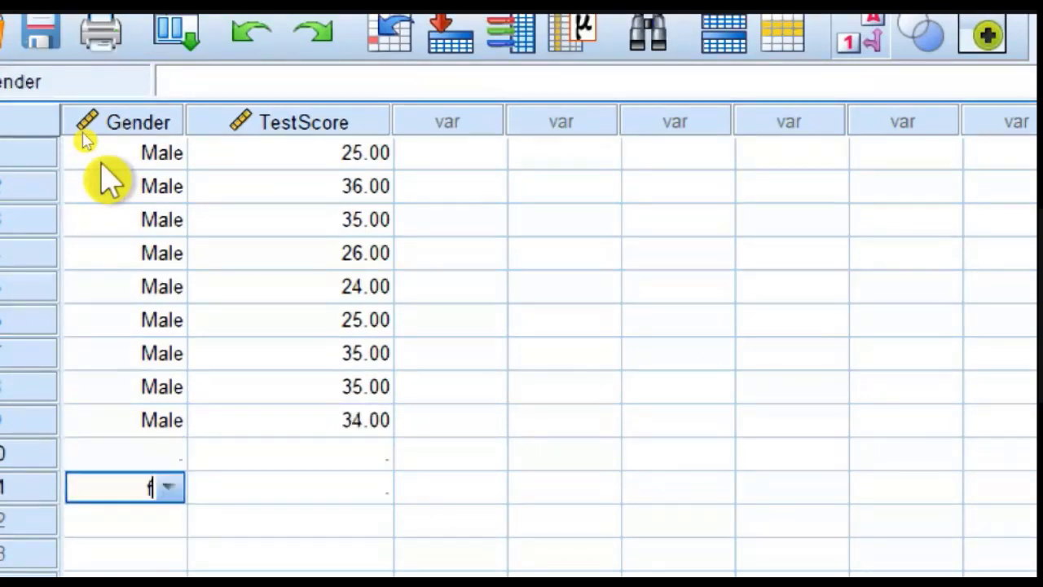
{"action": "key", "text": "Escape"}
Step: Enter the Gender code 2 (Female) for cases 10 to 13
{"action": "key", "text": "Up"}
{"action": "type", "text": "2"}
{"action": "key", "text": "Return"}
{"action": "type", "text": "2"}
{"action": "key", "text": "Return"}
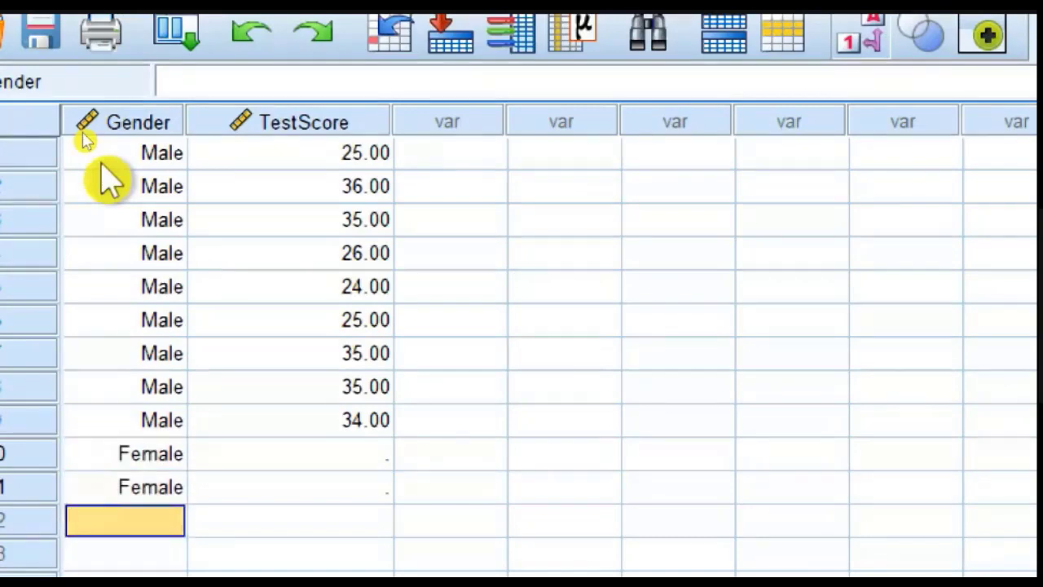
{"action": "type", "text": "2"}
{"action": "key", "text": "Return"}
{"action": "type", "text": "2"}
{"action": "key", "text": "Return"}
{"action": "key", "text": "Right"}
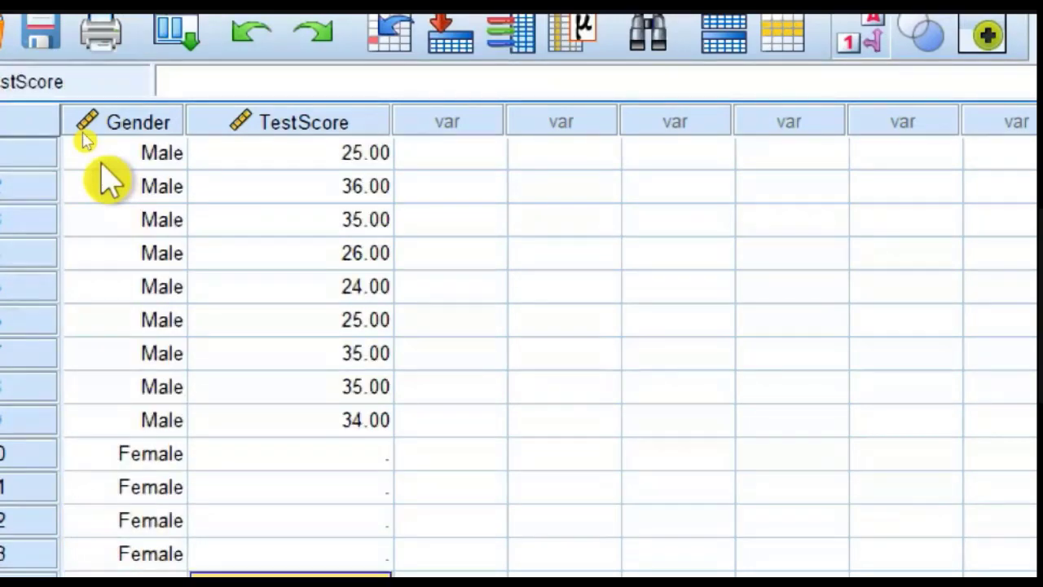
Step: Fill in the test scores 56, 45, 4 and 5 for the female cases 10 to 13
{"action": "left_click", "coordinate": [374, 453]}
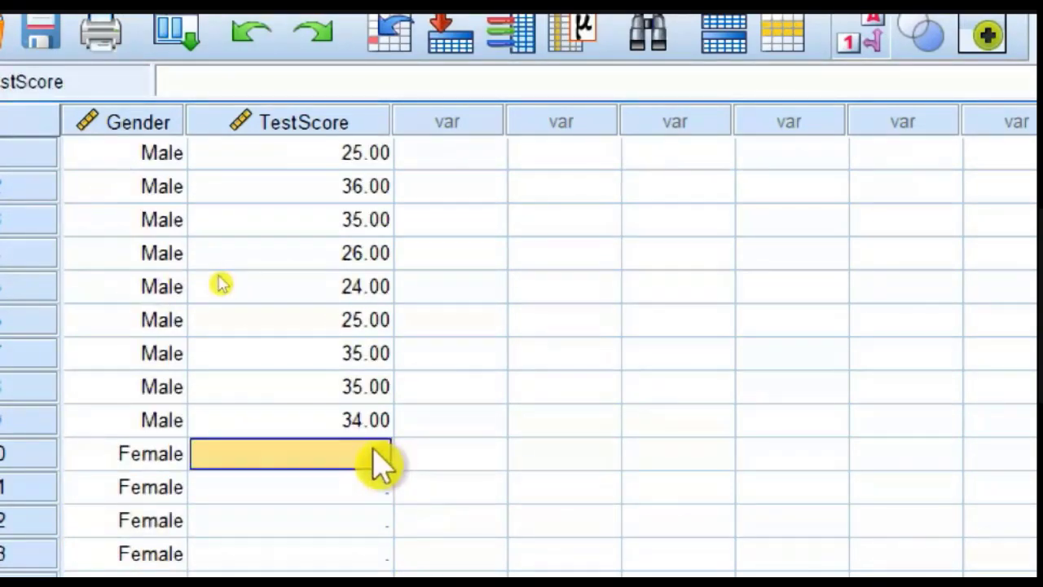
{"action": "type", "text": "56"}
{"action": "key", "text": "Return"}
{"action": "type", "text": "45"}
{"action": "key", "text": "Return"}
{"action": "type", "text": "4"}
{"action": "key", "text": "Return"}
{"action": "type", "text": "5"}
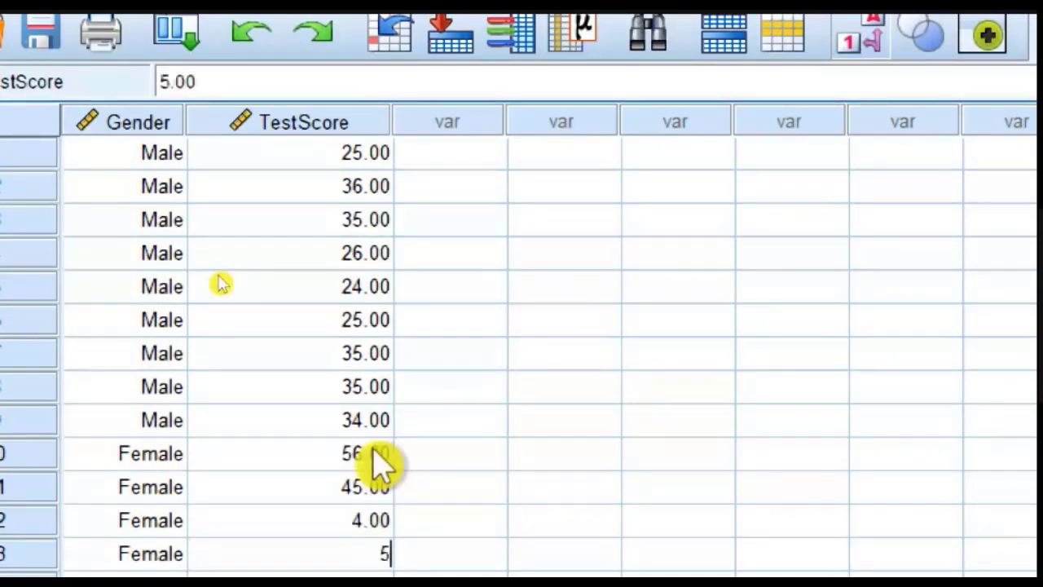
{"action": "key", "text": "Return"}
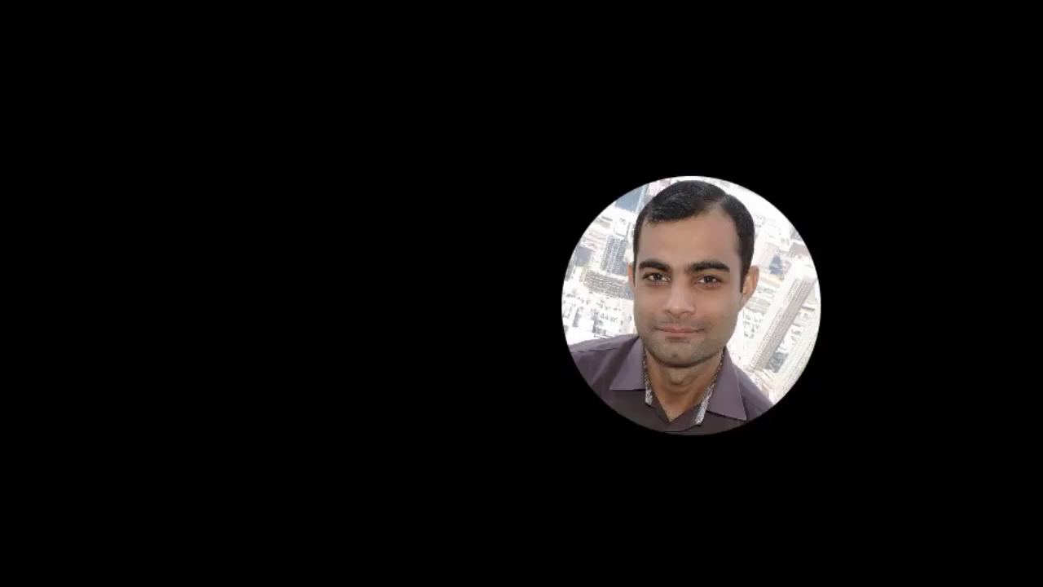
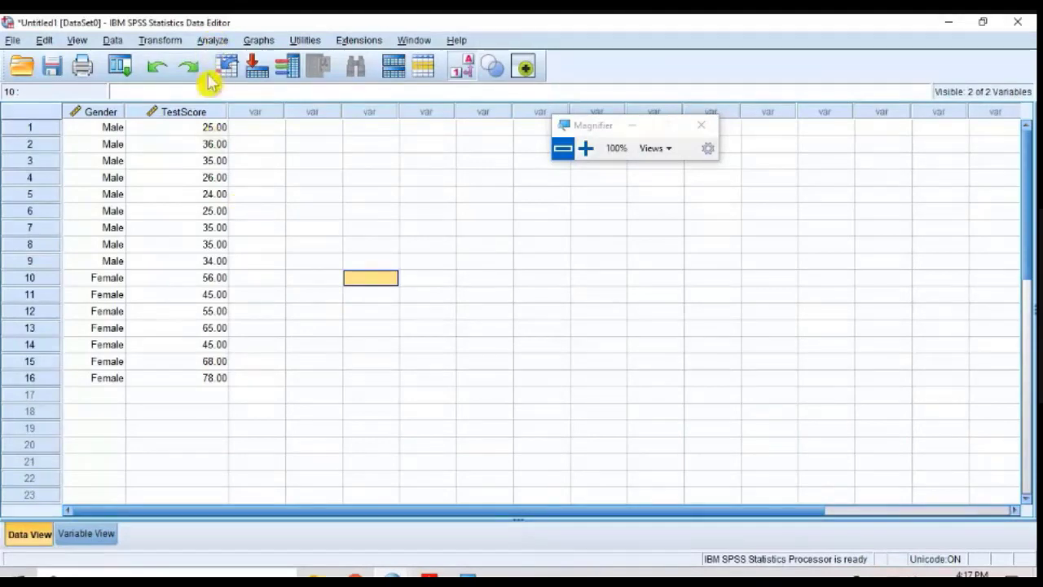
Step: Look through the available analysis categories, including Tables, Generalized Linear Models, Regression and Descriptive Statistics
{"action": "left_click", "coordinate": [587, 148]}
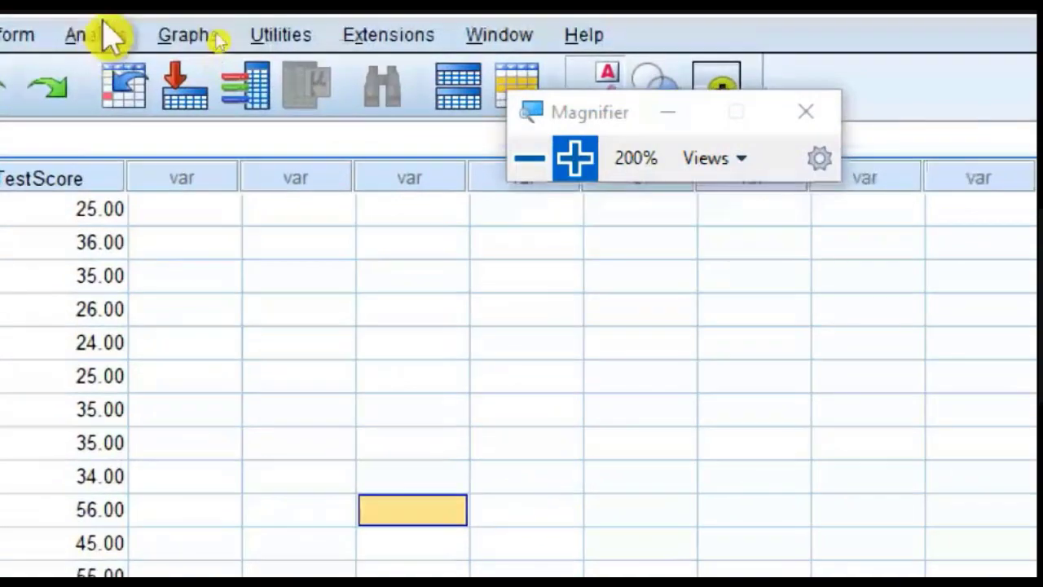
{"action": "left_click", "coordinate": [104, 37]}
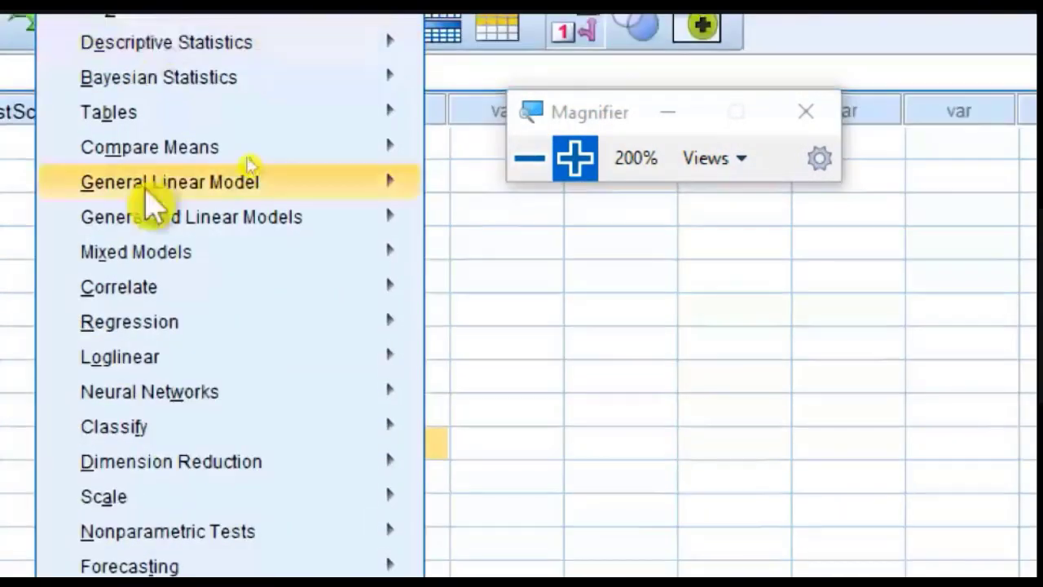
{"action": "left_click", "coordinate": [182, 25]}
{"action": "mouse_move", "coordinate": [80, 37]}
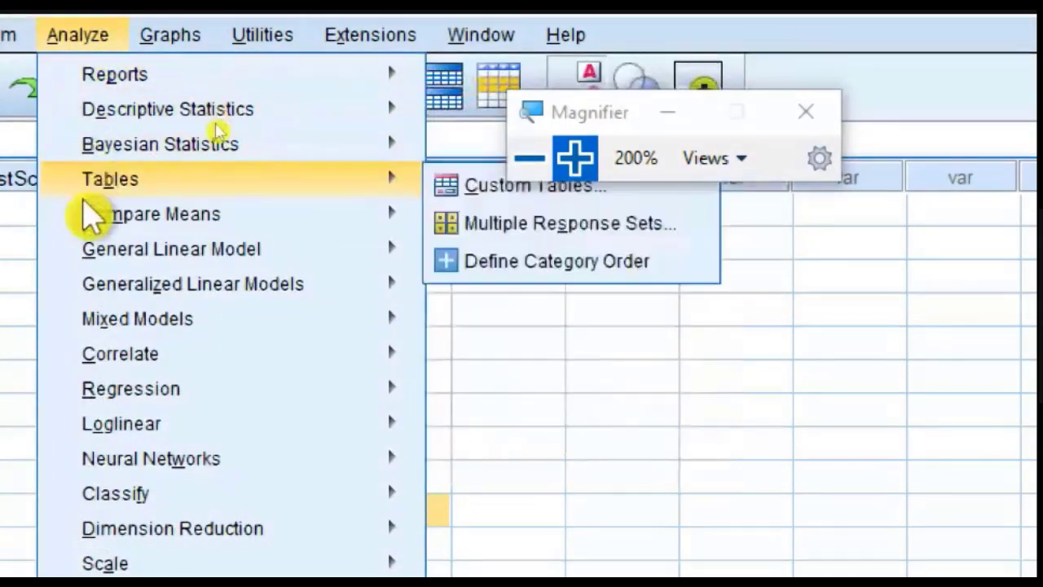
{"action": "mouse_move", "coordinate": [88, 294]}
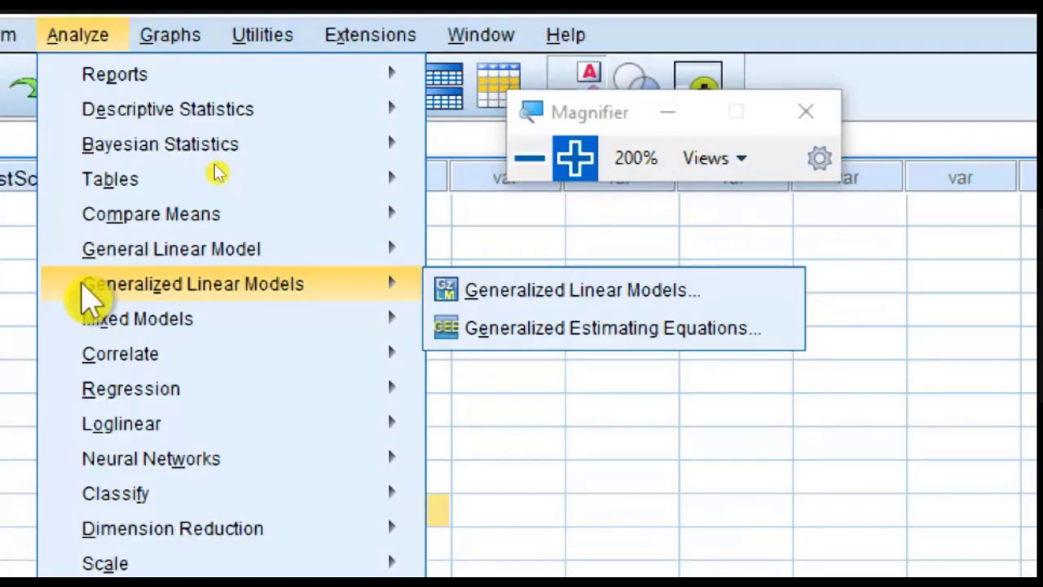
{"action": "mouse_move", "coordinate": [172, 124]}
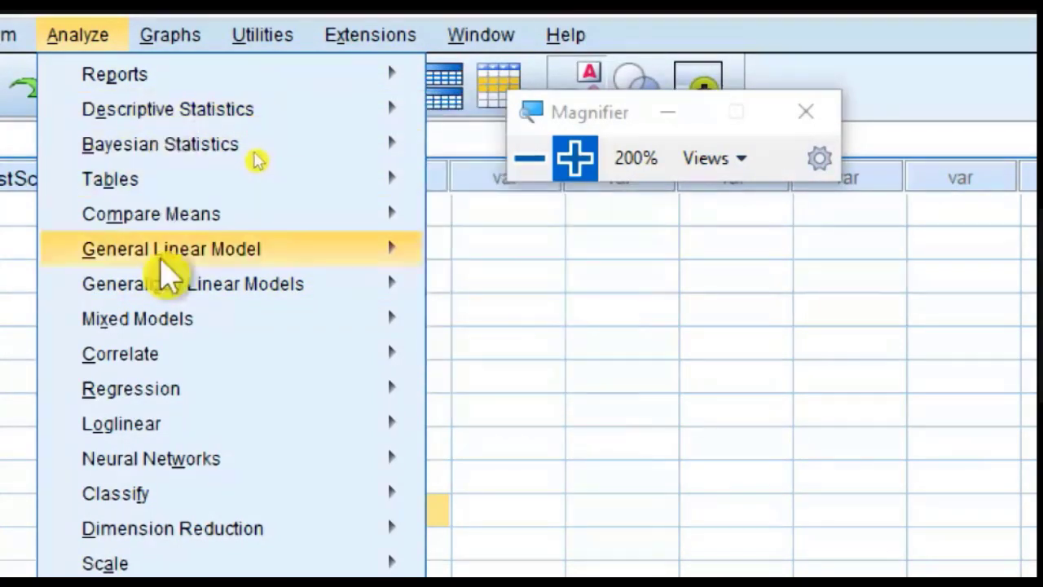
{"action": "mouse_move", "coordinate": [181, 243]}
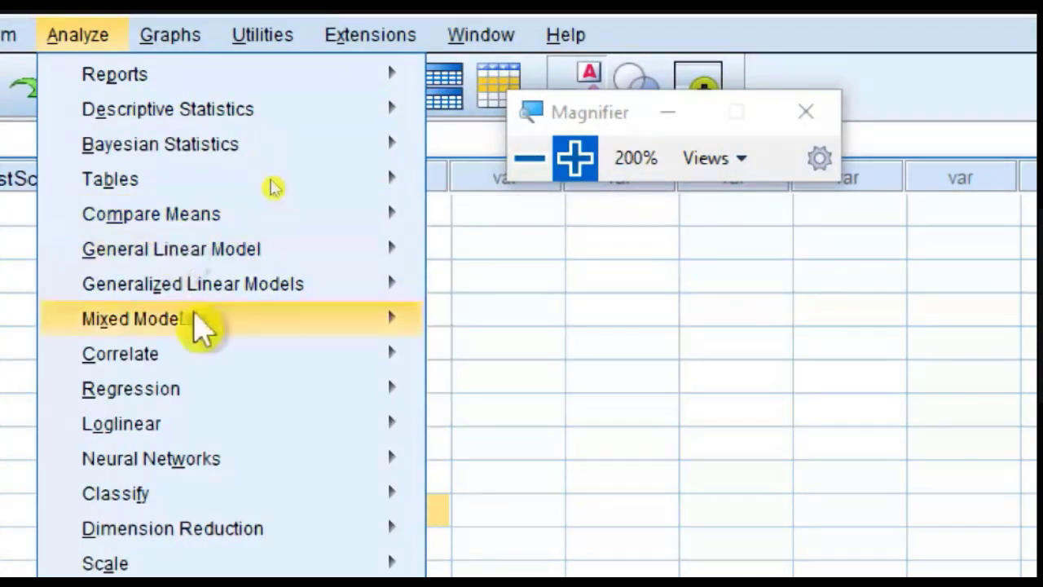
{"action": "mouse_move", "coordinate": [204, 407]}
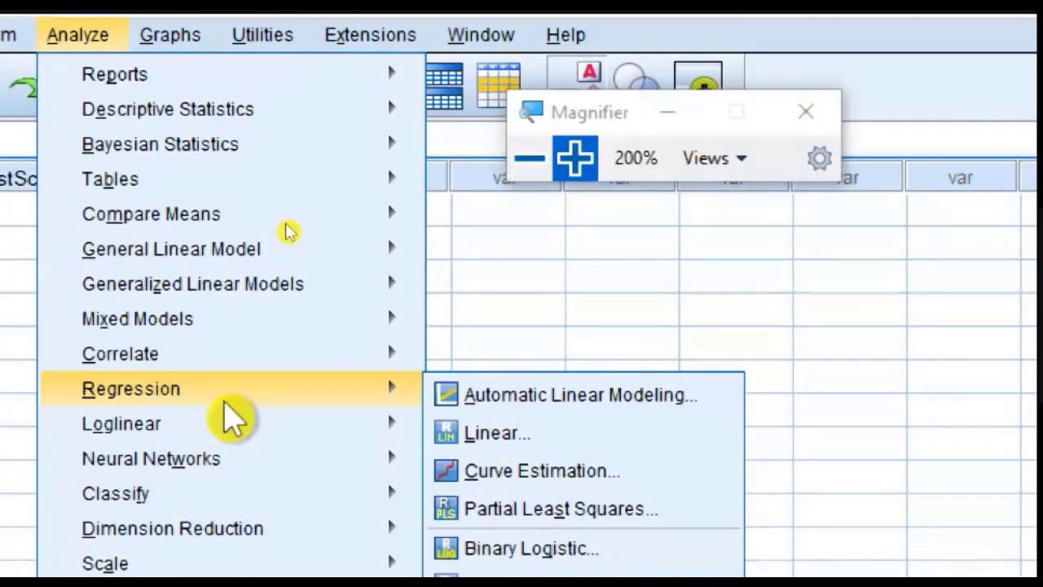
{"action": "mouse_move", "coordinate": [265, 85]}
{"action": "mouse_move", "coordinate": [304, 90]}
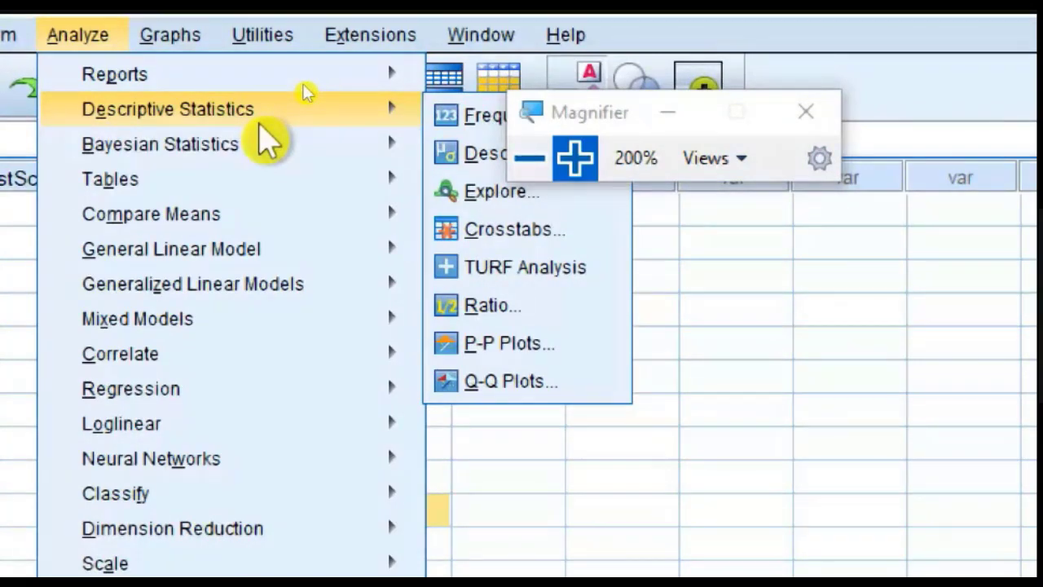
{"action": "left_click", "coordinate": [269, 143]}
{"action": "left_click_drag", "start_coordinate": [577, 103], "coordinate": [814, 88]}
{"action": "mouse_move", "coordinate": [346, 114]}
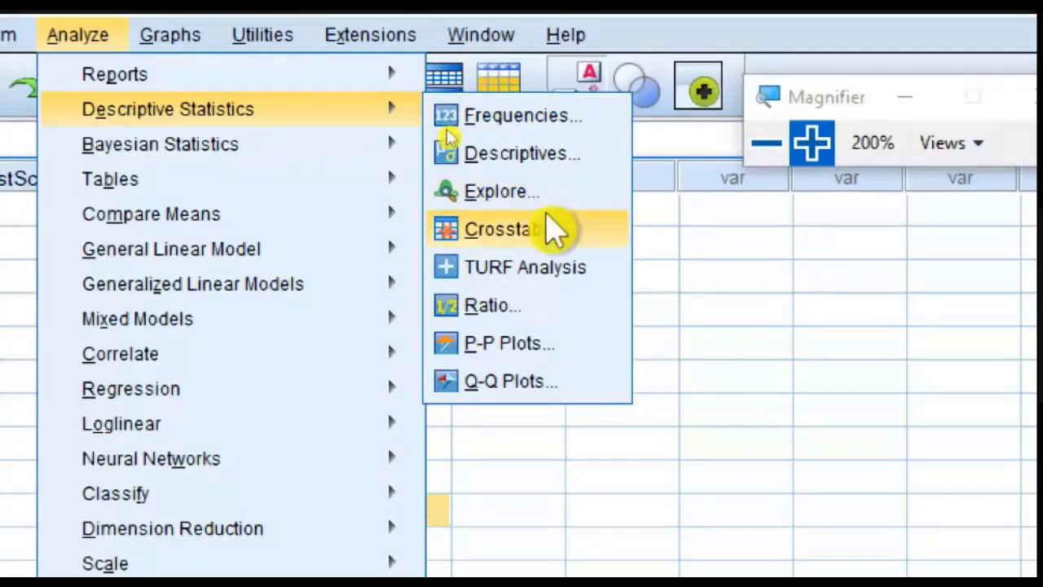
{"action": "left_click", "coordinate": [574, 162]}
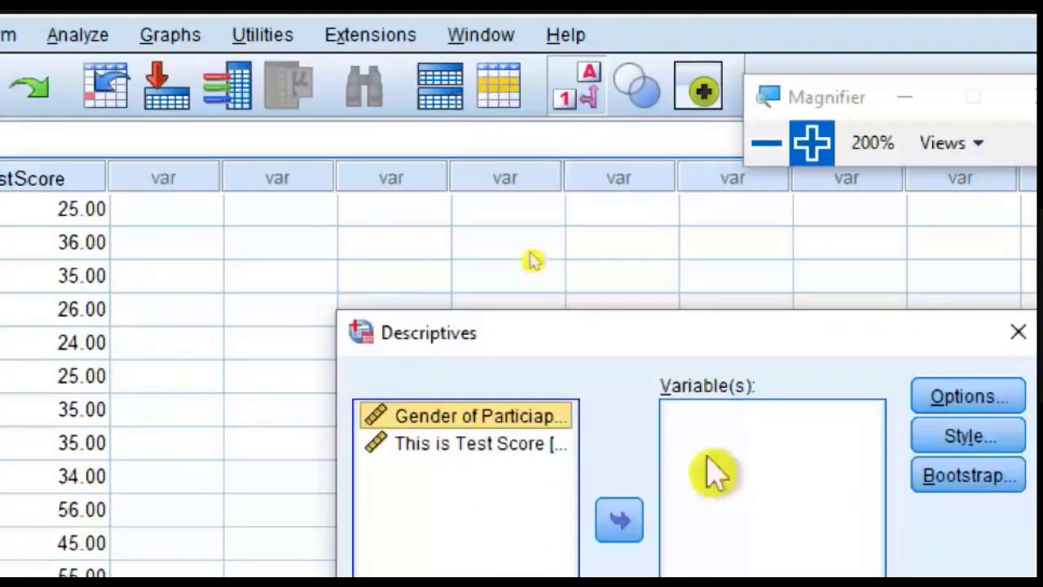
{"action": "left_click", "coordinate": [777, 303]}
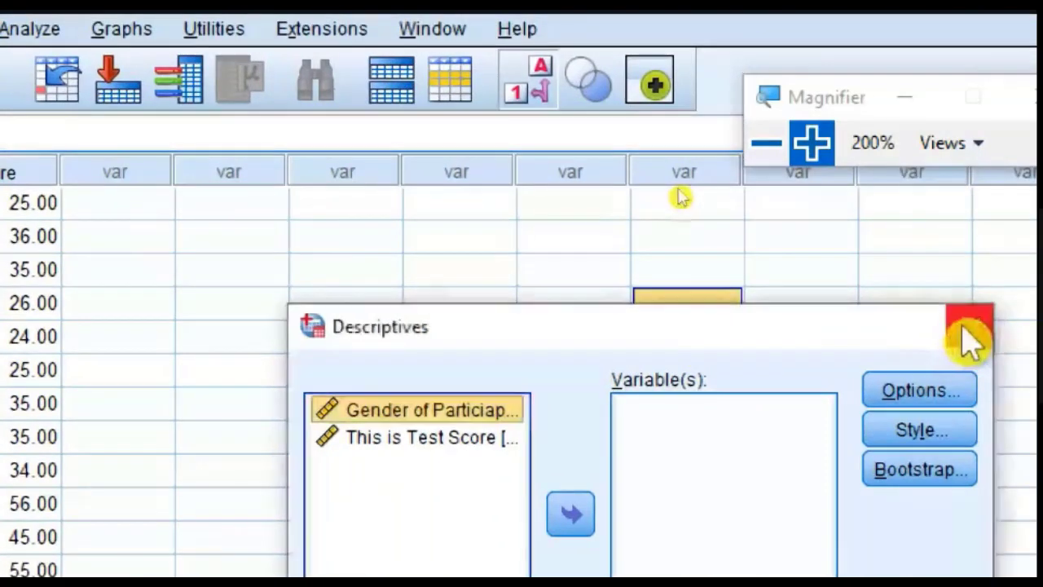
{"action": "left_click", "coordinate": [1018, 331]}
Step: Set up a Descriptives analysis with the test score as its only variable
{"action": "left_click", "coordinate": [81, 35]}
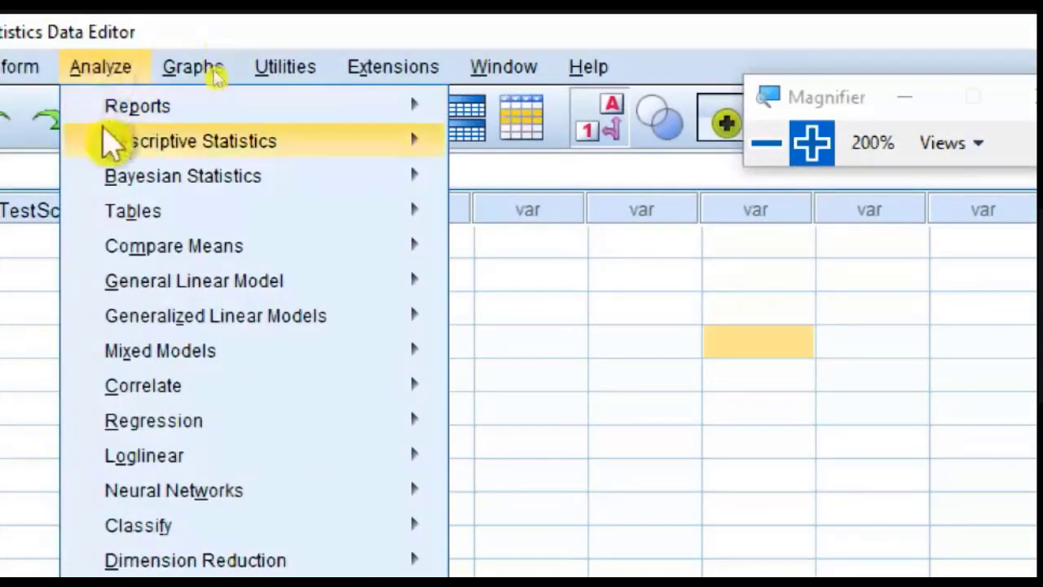
{"action": "mouse_move", "coordinate": [105, 140]}
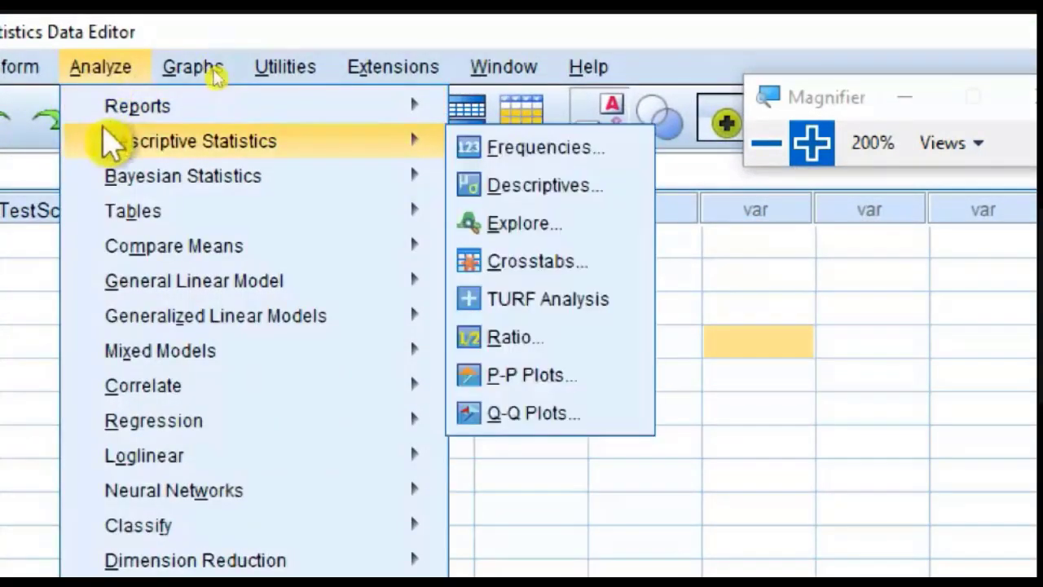
{"action": "left_click", "coordinate": [594, 183]}
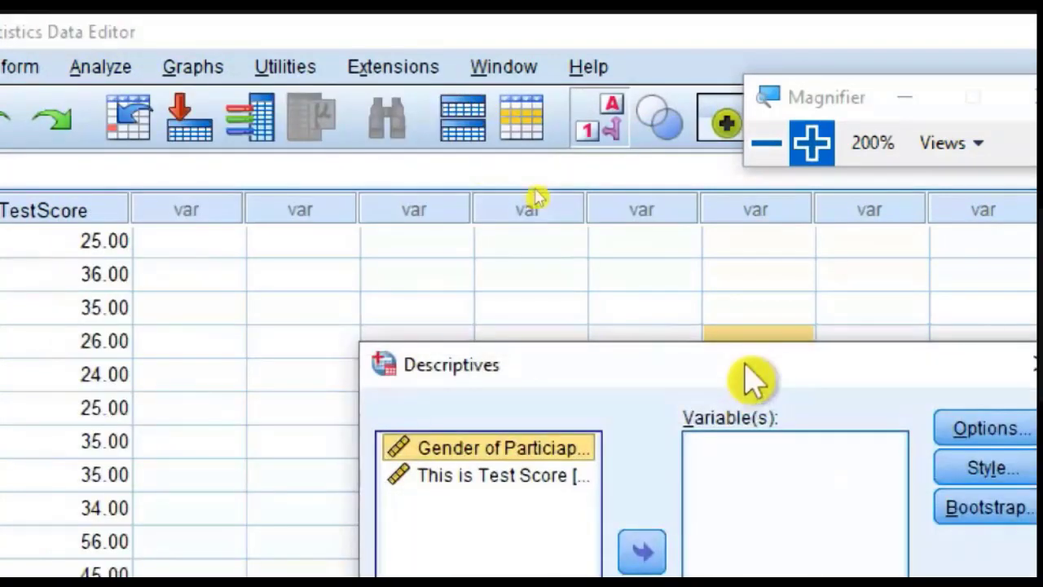
{"action": "left_click_drag", "start_coordinate": [745, 362], "coordinate": [489, 145]}
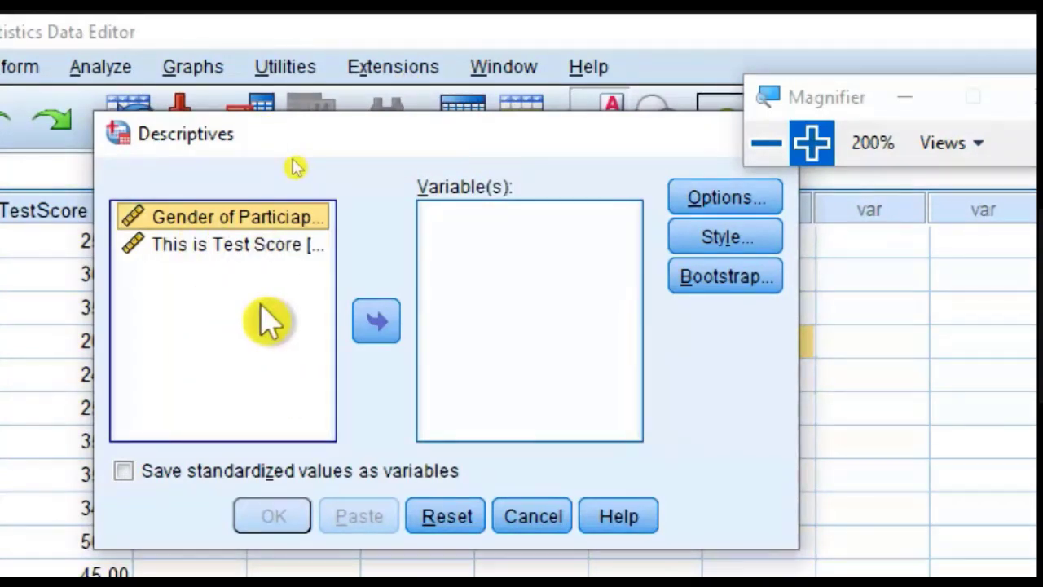
{"action": "left_click", "coordinate": [537, 308]}
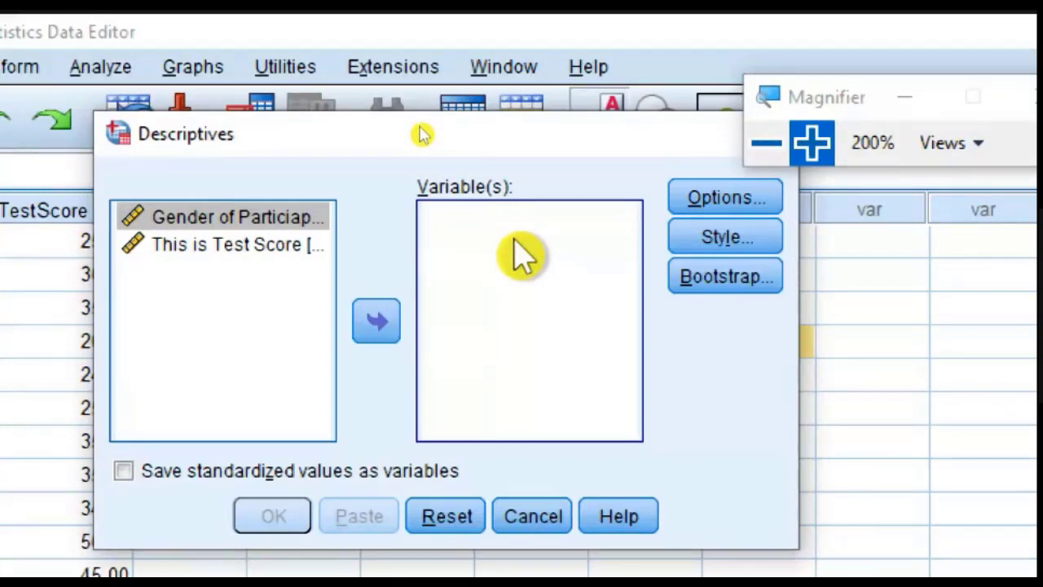
{"action": "left_click", "coordinate": [221, 310]}
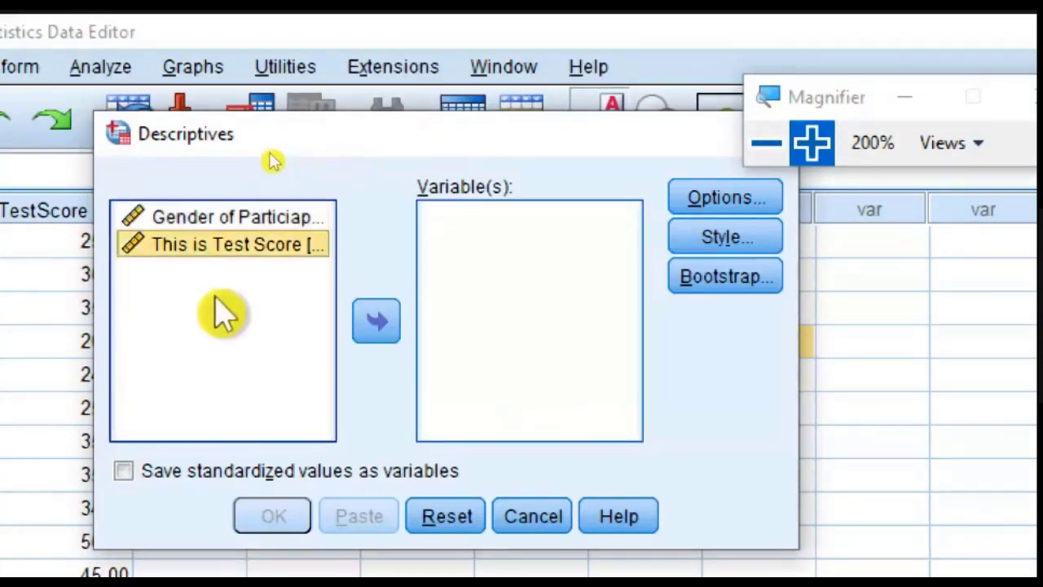
{"action": "left_click", "coordinate": [183, 218]}
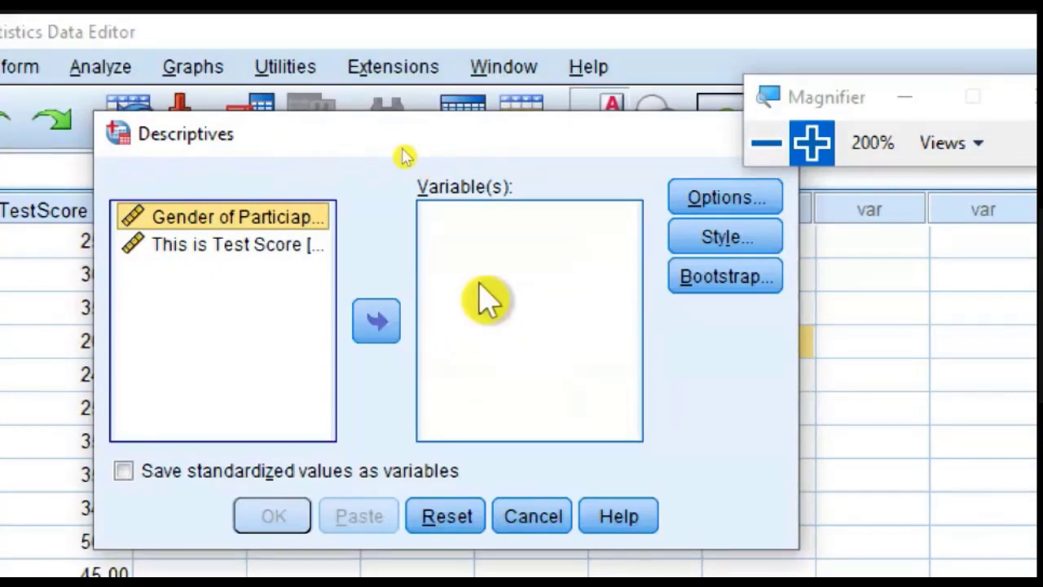
{"action": "left_click", "coordinate": [245, 247]}
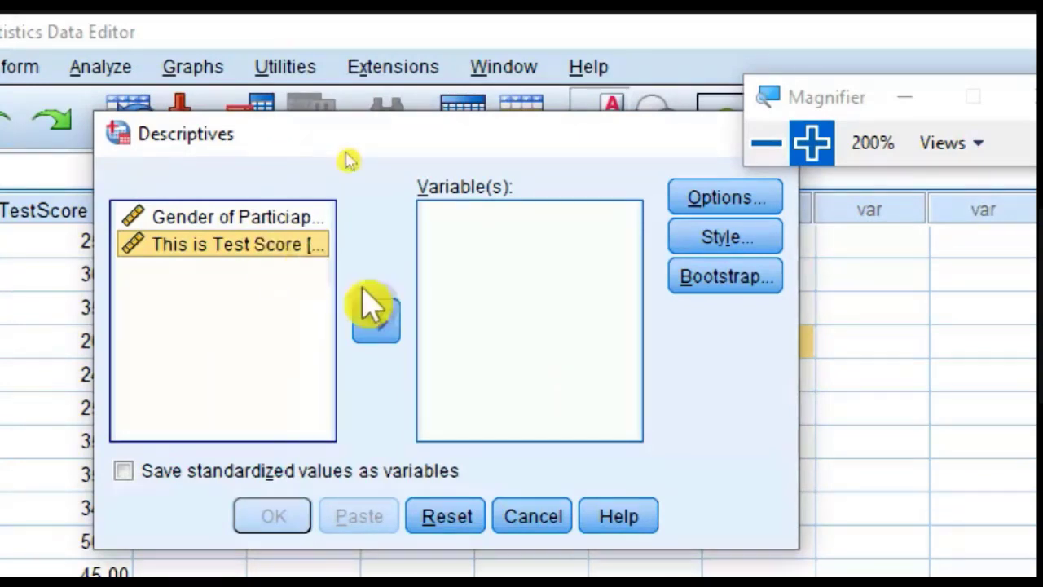
{"action": "left_click", "coordinate": [379, 330]}
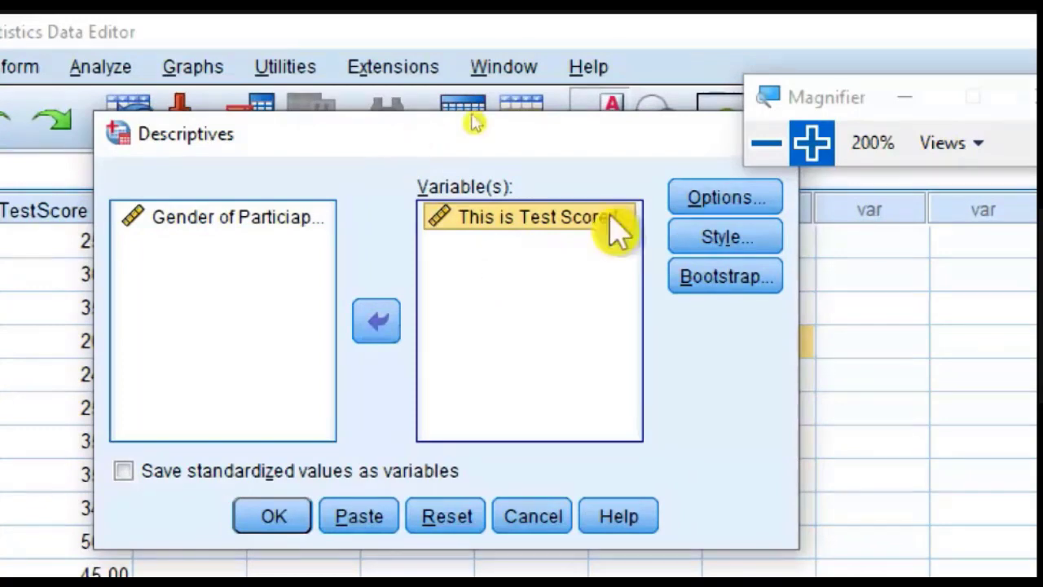
Step: Keep mean, standard deviation, minimum and maximum as the statistics and run the Descriptives analysis
{"action": "left_click", "coordinate": [710, 204]}
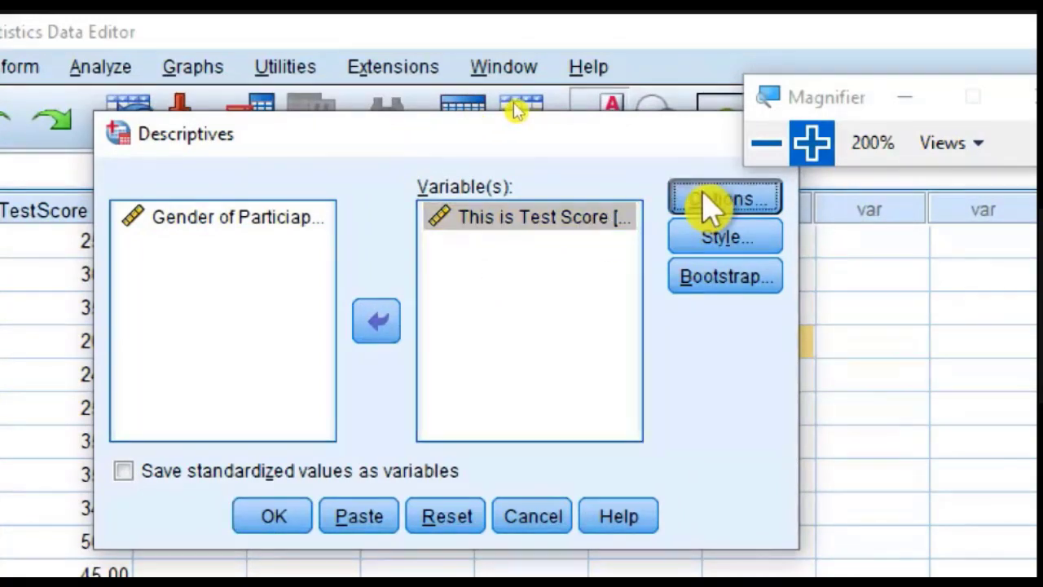
{"action": "left_click_drag", "start_coordinate": [705, 303], "coordinate": [503, 121]}
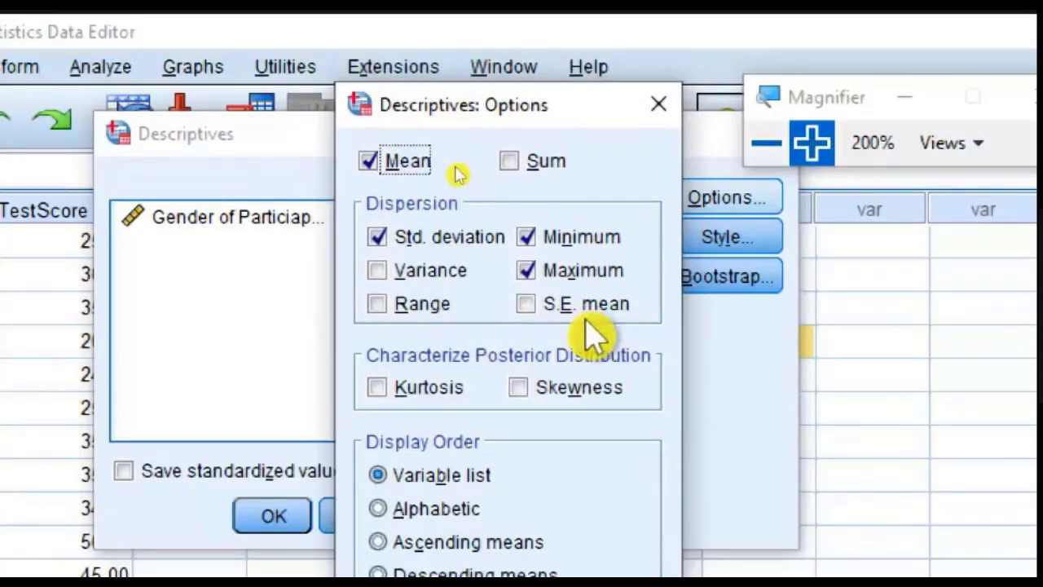
{"action": "left_click_drag", "start_coordinate": [560, 114], "coordinate": [534, 48]}
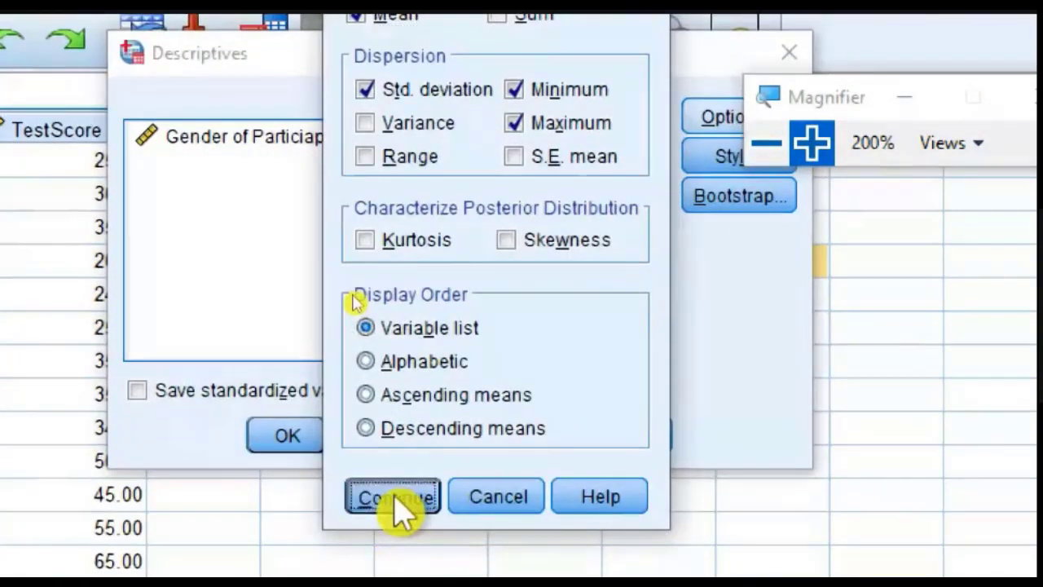
{"action": "left_click", "coordinate": [380, 575]}
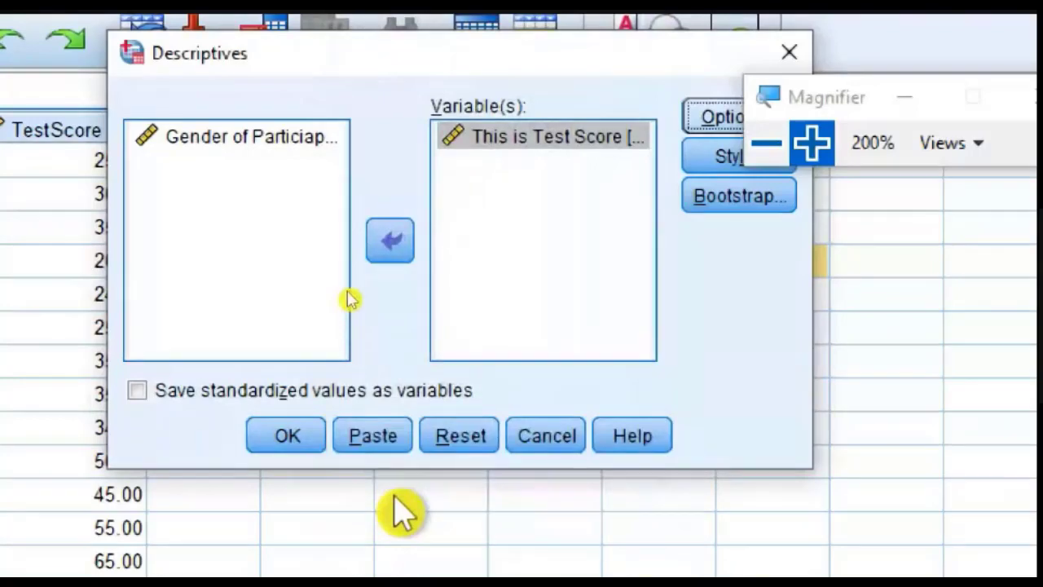
{"action": "left_click", "coordinate": [289, 437]}
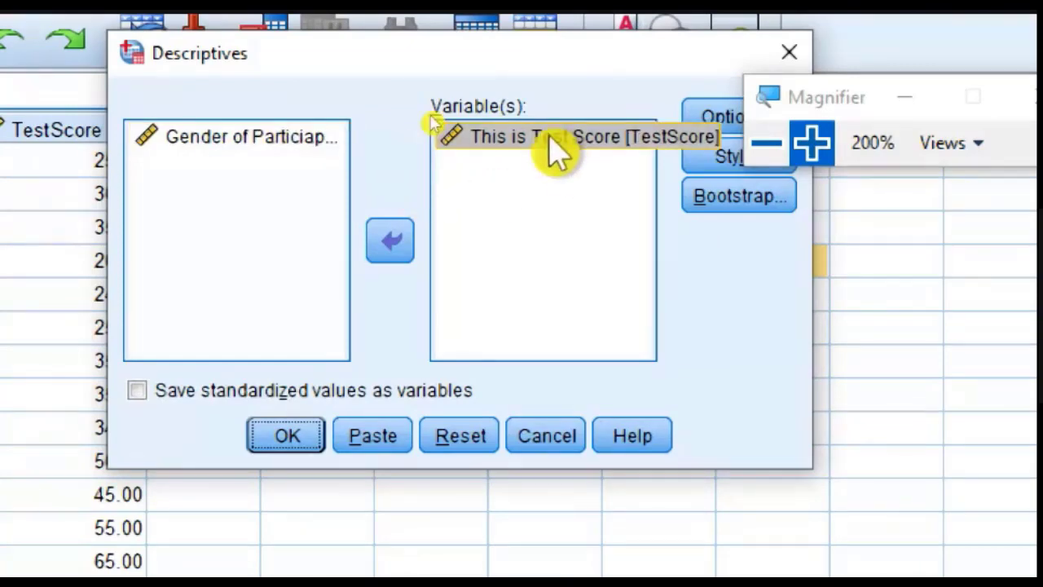
{"action": "left_click", "coordinate": [290, 447]}
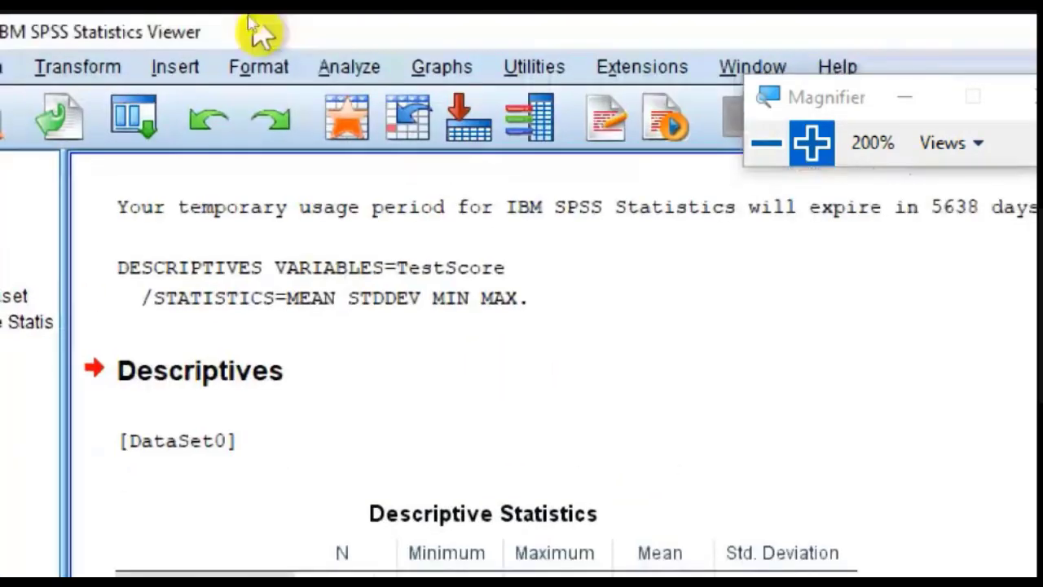
Step: Run a Frequencies analysis on the Gender variable, leaving the frequency tables displayed
{"action": "left_click", "coordinate": [330, 67]}
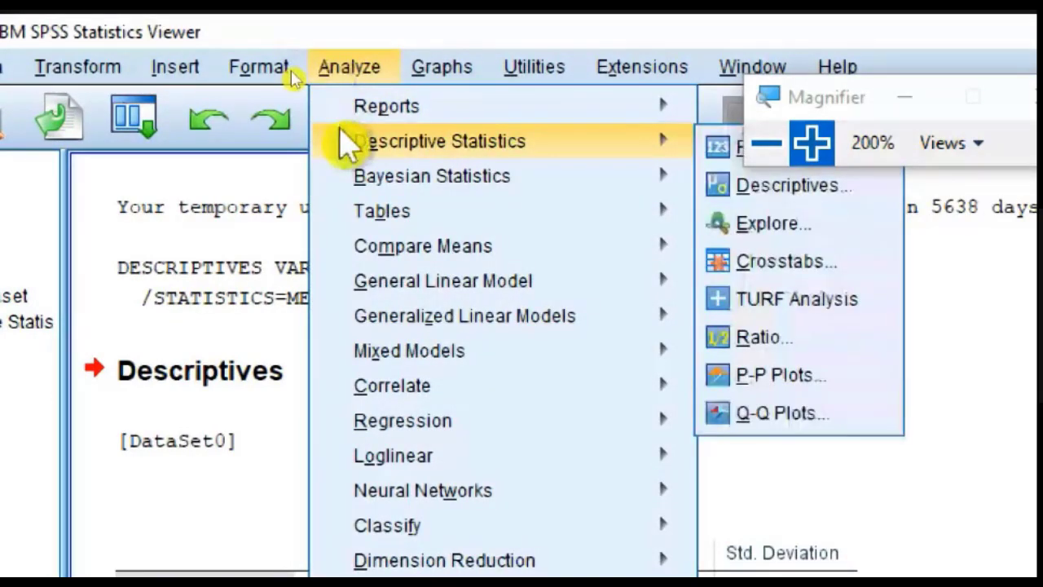
{"action": "mouse_move", "coordinate": [599, 151]}
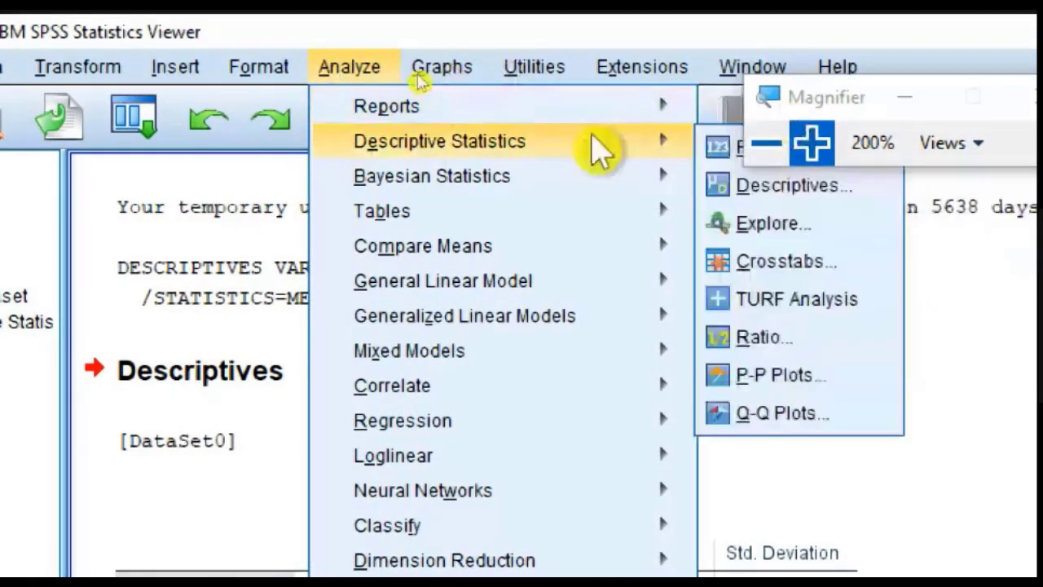
{"action": "left_click", "coordinate": [734, 148]}
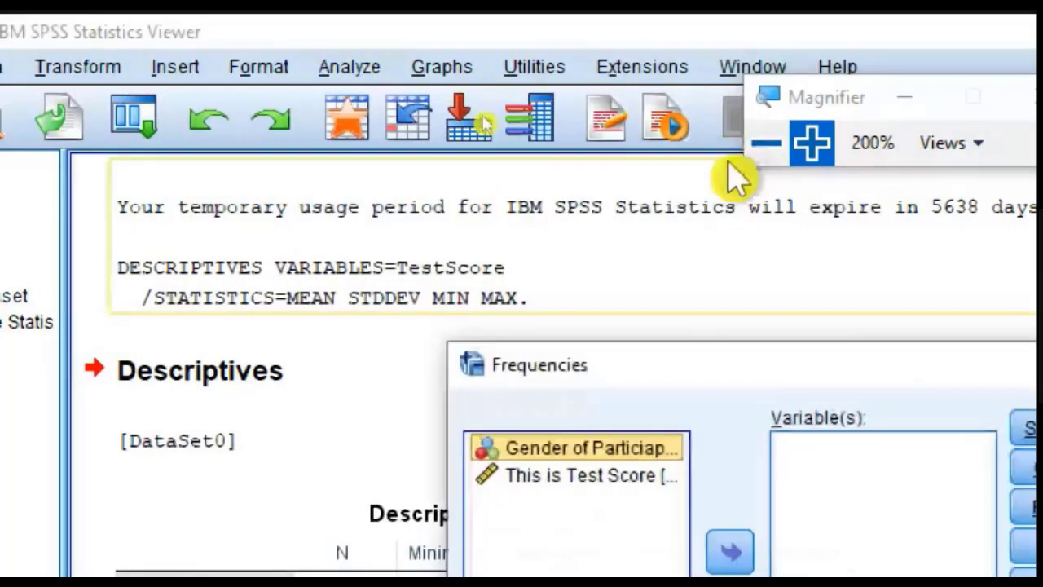
{"action": "left_click_drag", "start_coordinate": [834, 372], "coordinate": [382, 151]}
{"action": "left_click", "coordinate": [118, 254]}
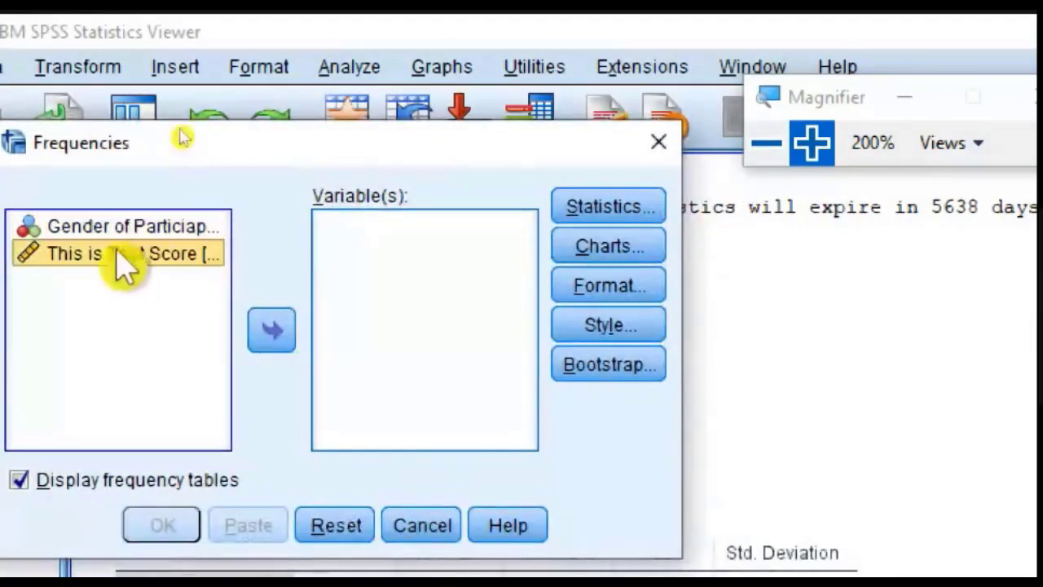
{"action": "left_click", "coordinate": [124, 234]}
{"action": "left_click", "coordinate": [134, 253]}
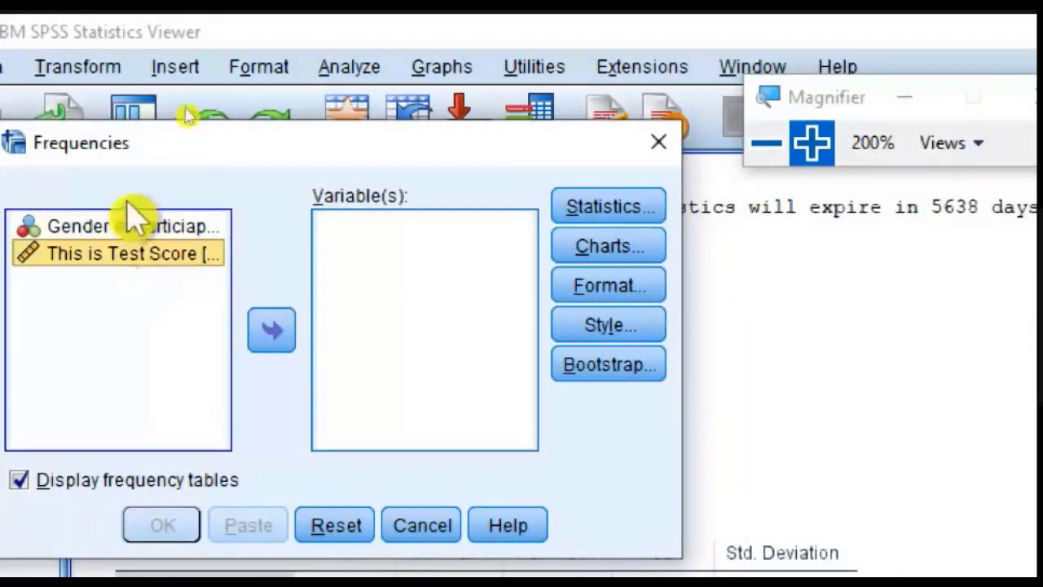
{"action": "left_click", "coordinate": [128, 229]}
{"action": "left_click", "coordinate": [287, 331]}
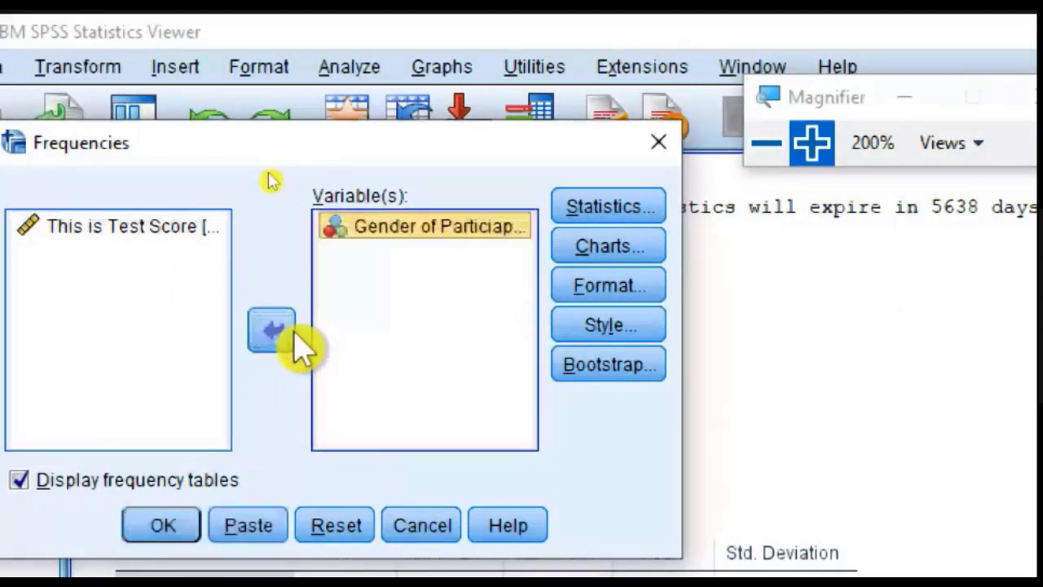
{"action": "left_click", "coordinate": [161, 526]}
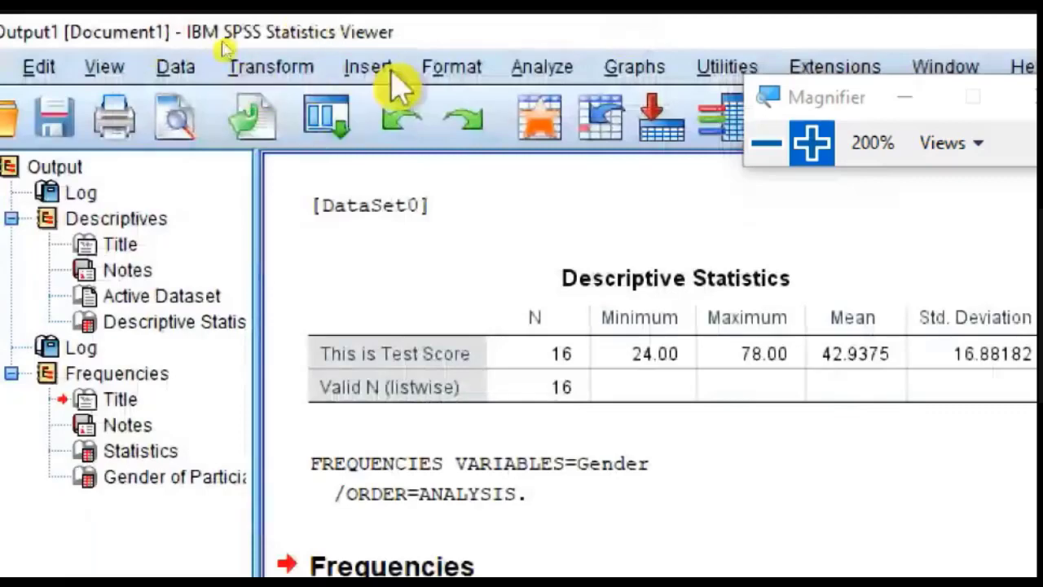
{"action": "left_click", "coordinate": [541, 72]}
{"action": "mouse_move", "coordinate": [550, 138]}
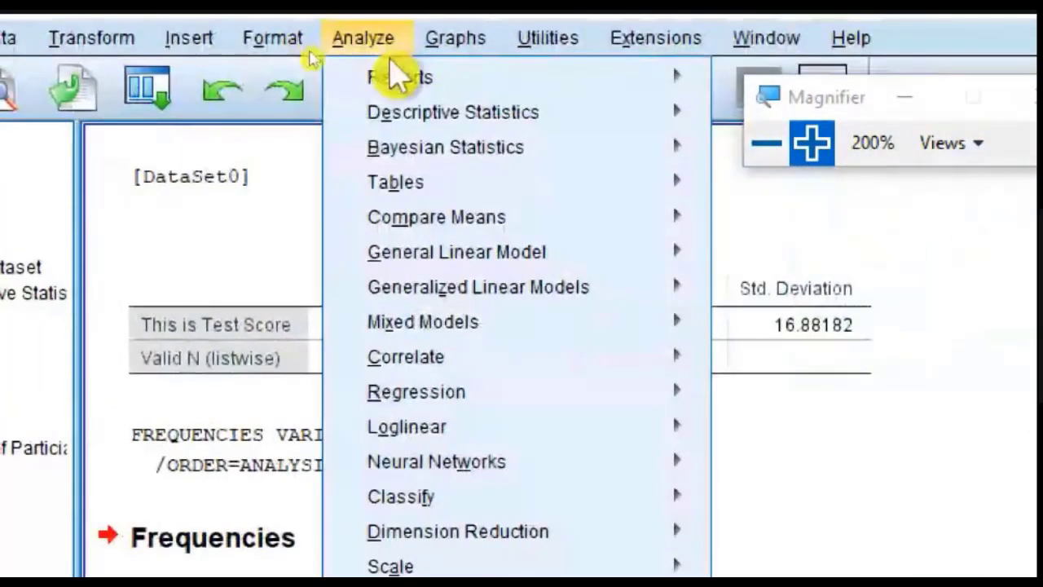
{"action": "mouse_move", "coordinate": [416, 86]}
{"action": "mouse_move", "coordinate": [506, 124]}
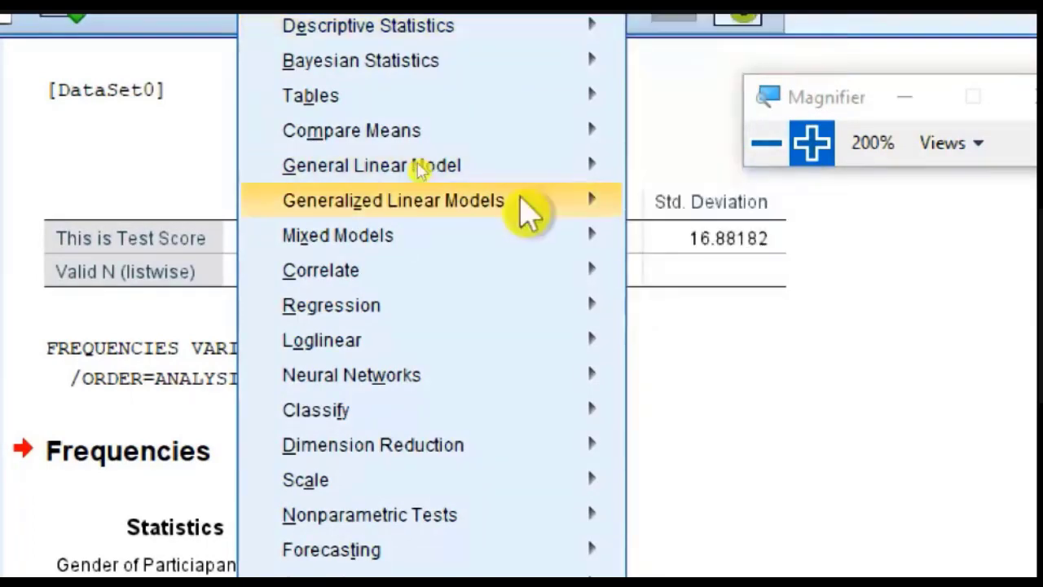
{"action": "mouse_move", "coordinate": [525, 203]}
{"action": "left_click", "coordinate": [925, 282]}
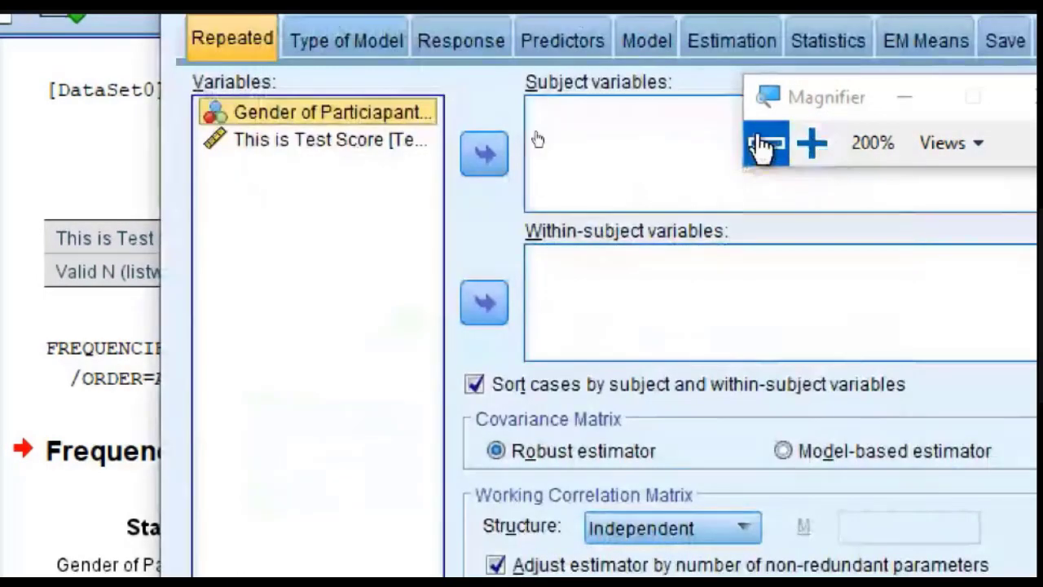
{"action": "left_click", "coordinate": [766, 142]}
{"action": "left_click", "coordinate": [786, 48]}
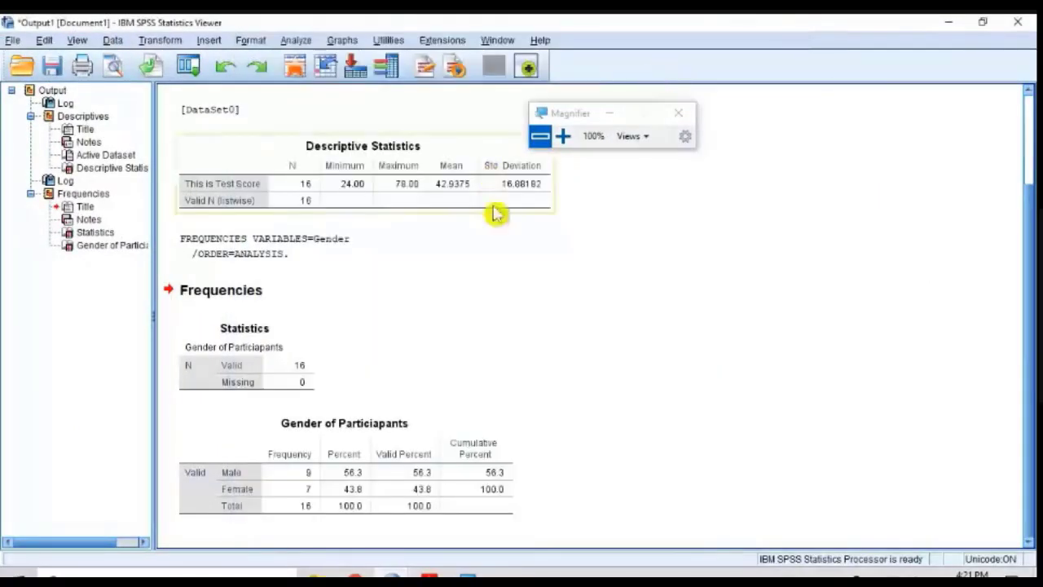
Step: Examine the list of recently used dialogs in the output window and close it without choosing one
{"action": "scroll", "coordinate": [495, 283], "scroll_direction": "up", "scroll_amount": 3}
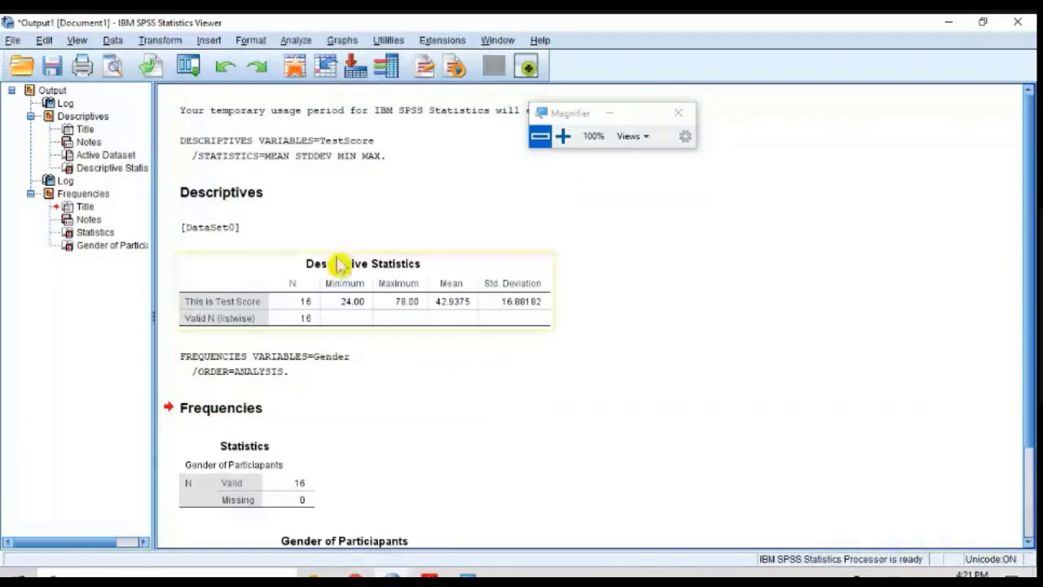
{"action": "left_click", "coordinate": [568, 135]}
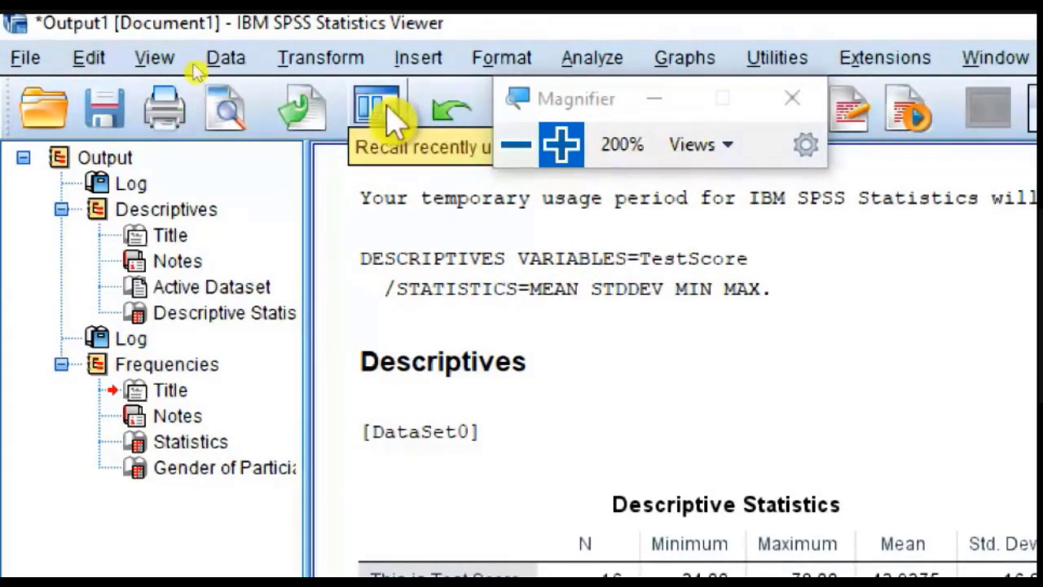
{"action": "left_click_drag", "start_coordinate": [659, 93], "coordinate": [819, 123]}
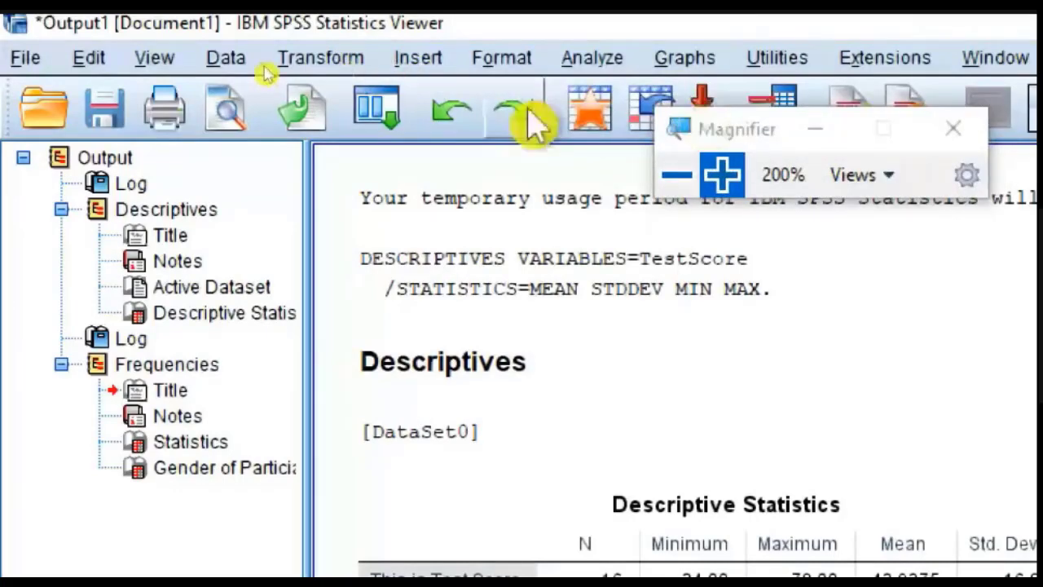
{"action": "left_click", "coordinate": [398, 112]}
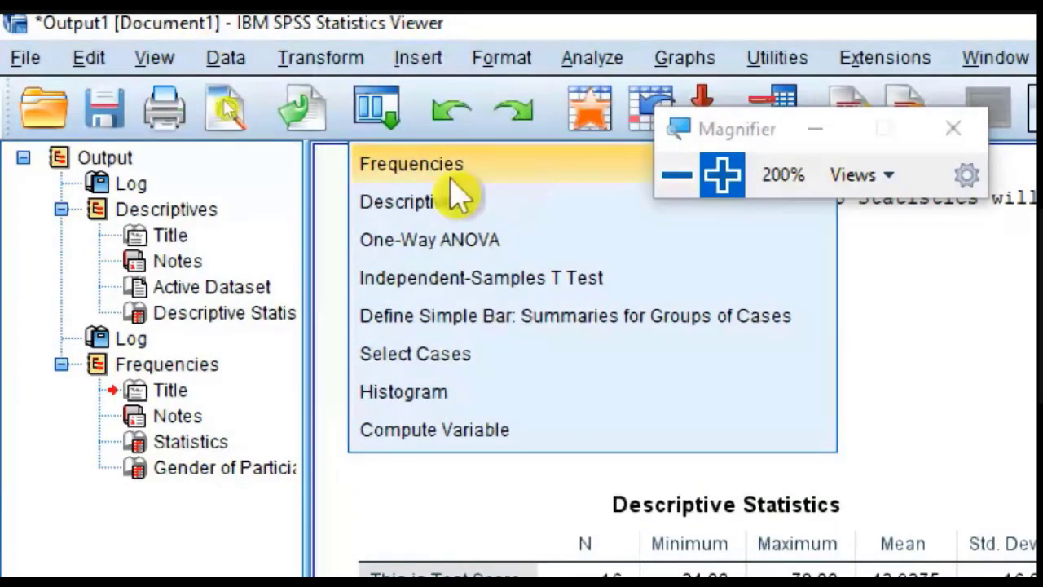
{"action": "left_click", "coordinate": [907, 266]}
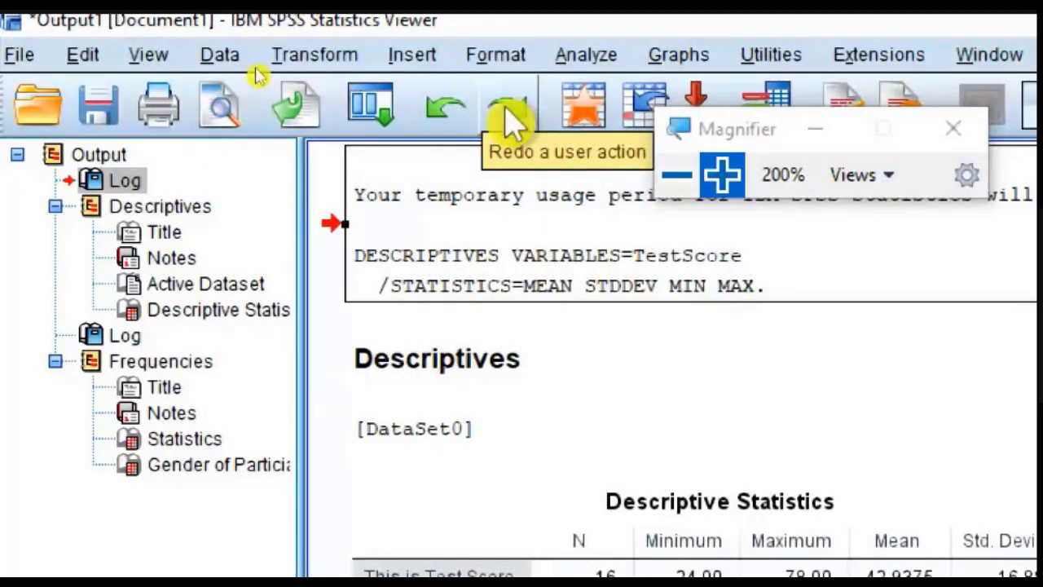
{"action": "left_click", "coordinate": [782, 445]}
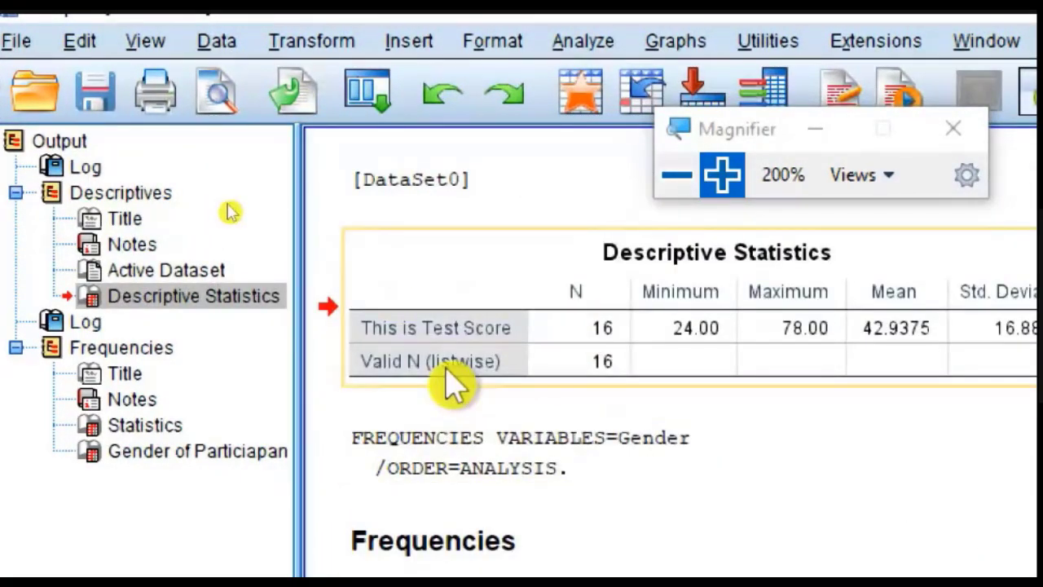
Step: Save the dataset as an SPSS Statistics file named Class 1 on the Desktop
{"action": "key", "text": "alt+Tab"}
{"action": "left_click", "coordinate": [473, 286]}
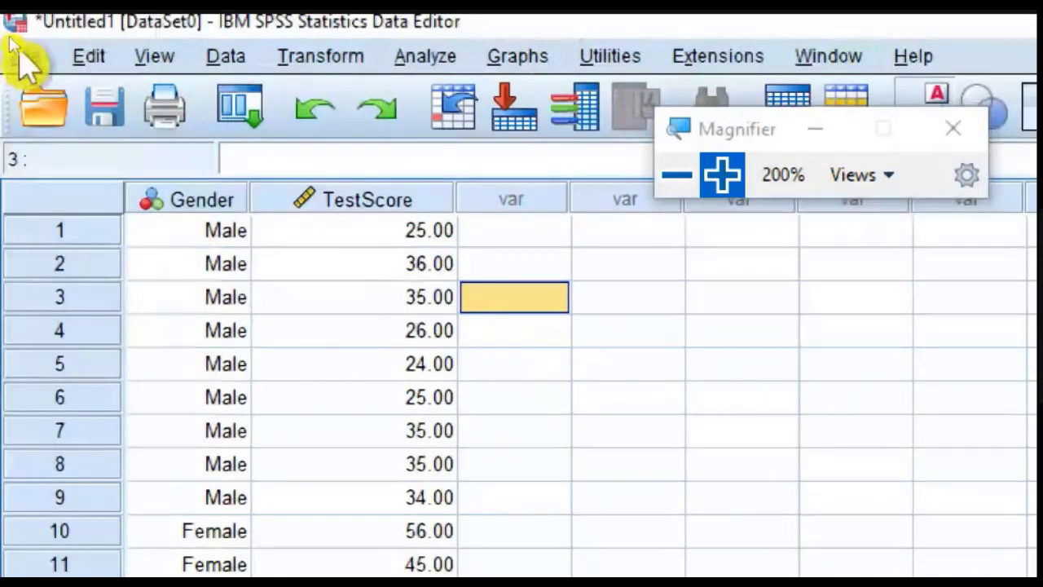
{"action": "left_click", "coordinate": [16, 41]}
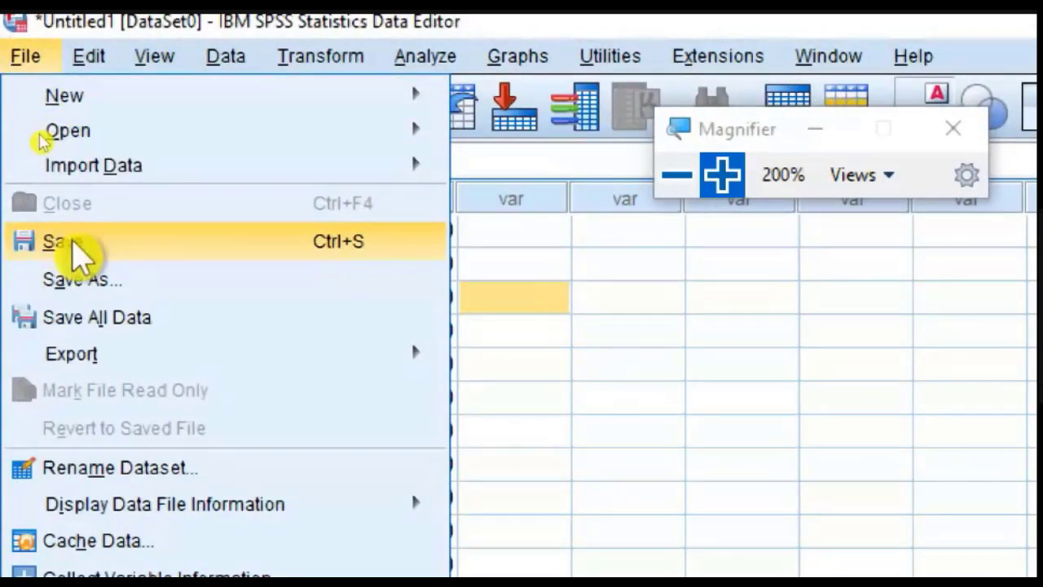
{"action": "left_click", "coordinate": [66, 240]}
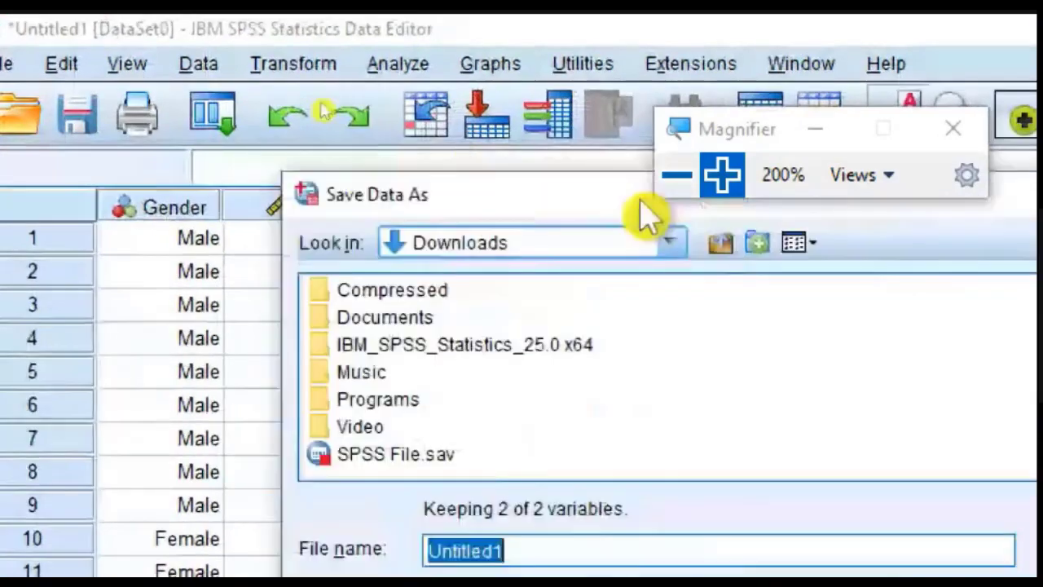
{"action": "left_click_drag", "start_coordinate": [640, 198], "coordinate": [449, 114]}
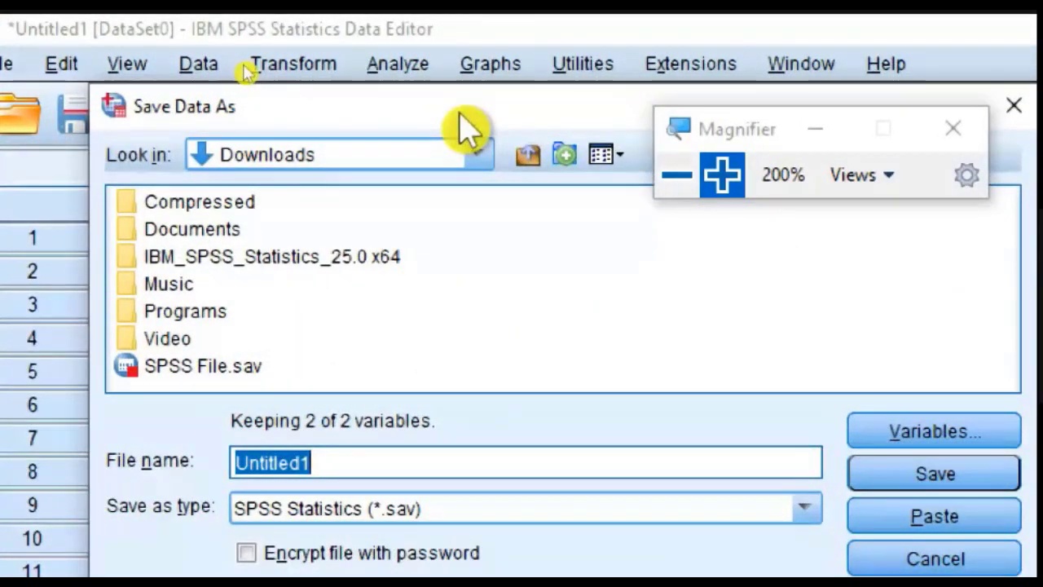
{"action": "type", "text": "Class 1"}
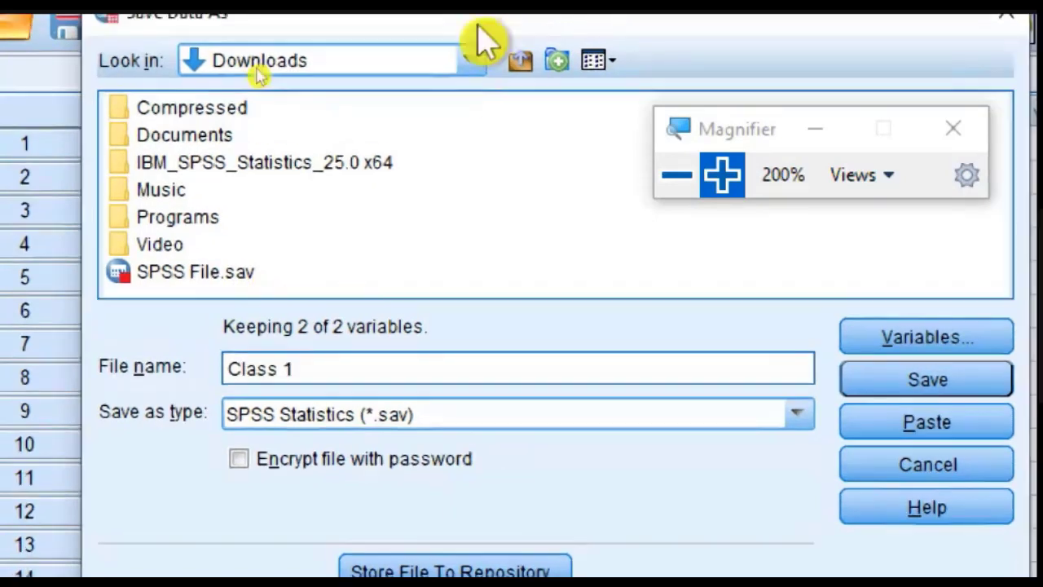
{"action": "left_click", "coordinate": [463, 50]}
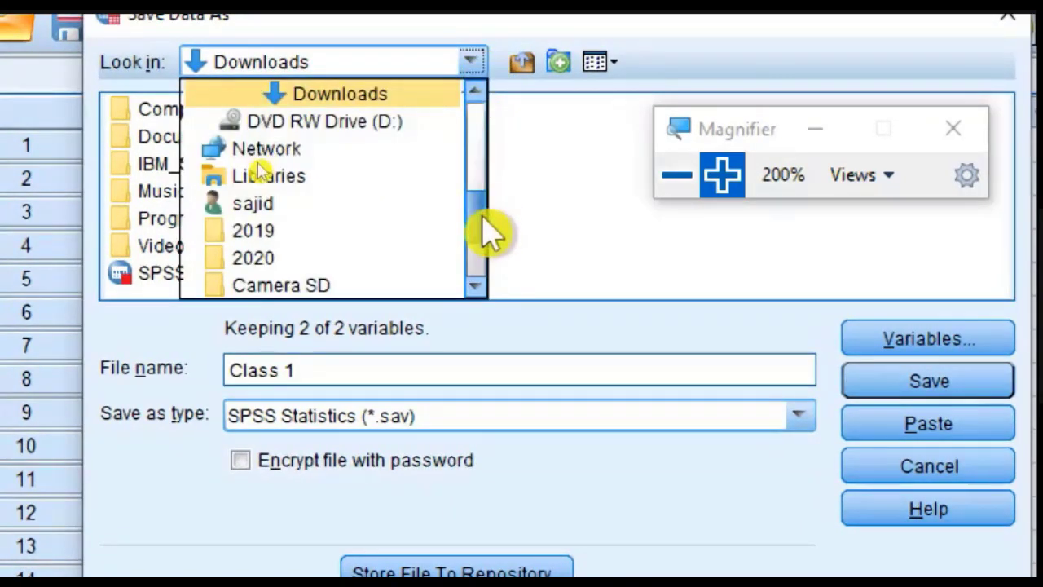
{"action": "left_click_drag", "start_coordinate": [480, 216], "coordinate": [475, 102]}
{"action": "left_click", "coordinate": [335, 120]}
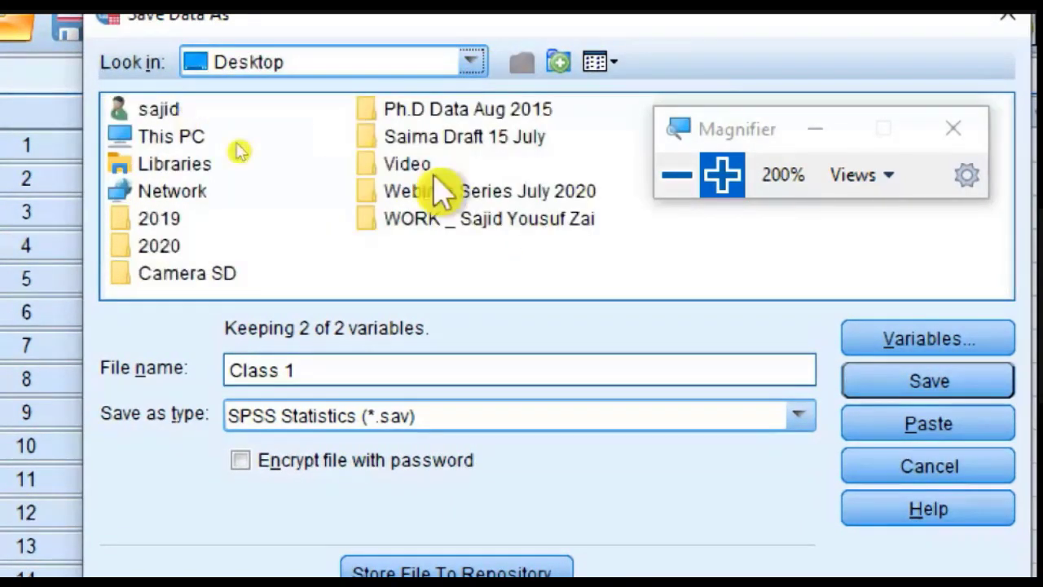
{"action": "left_click", "coordinate": [911, 336]}
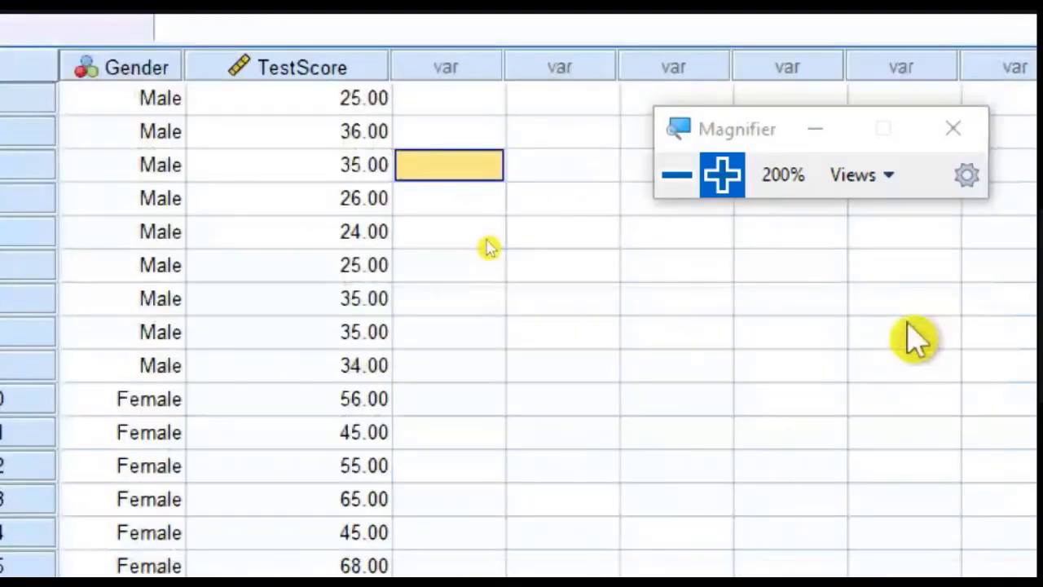
Step: Look over the descriptive and frequency tables in the output document and return to the Class 1 data
{"action": "left_click", "coordinate": [664, 198]}
{"action": "left_click", "coordinate": [664, 194]}
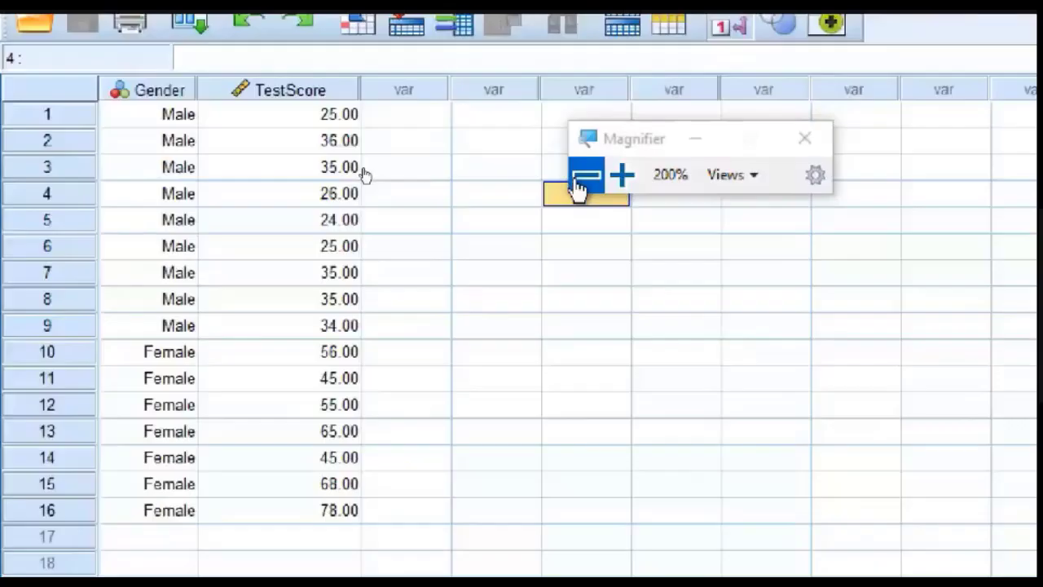
{"action": "mouse_move", "coordinate": [399, 573]}
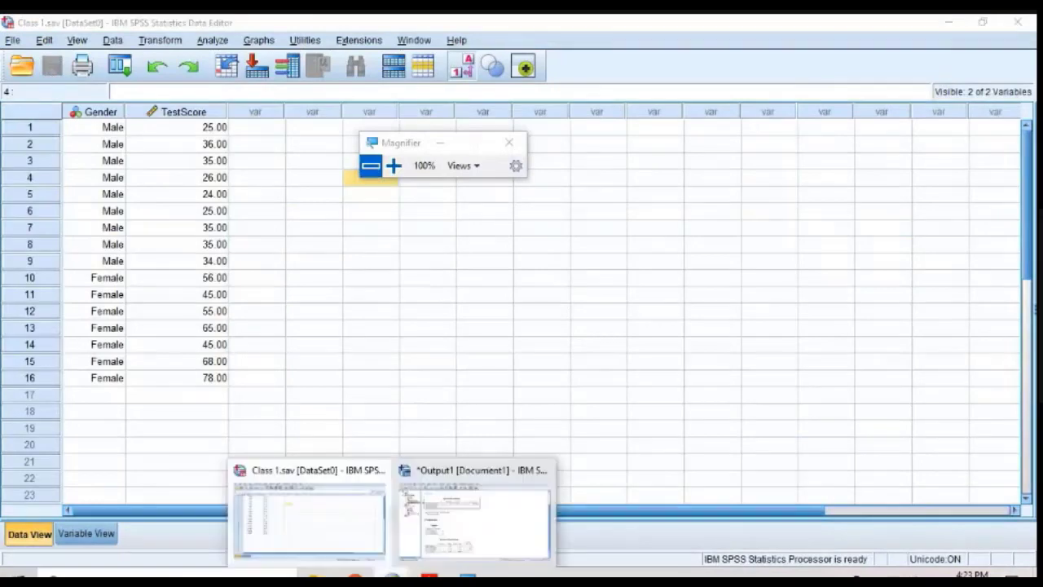
{"action": "left_click", "coordinate": [421, 541]}
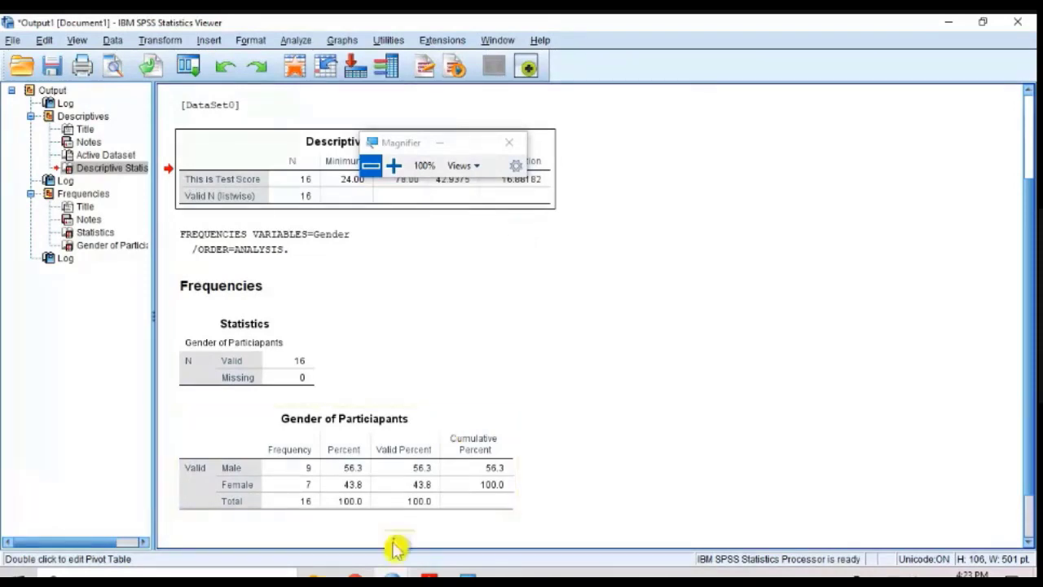
{"action": "mouse_move", "coordinate": [396, 562]}
{"action": "left_click", "coordinate": [366, 542]}
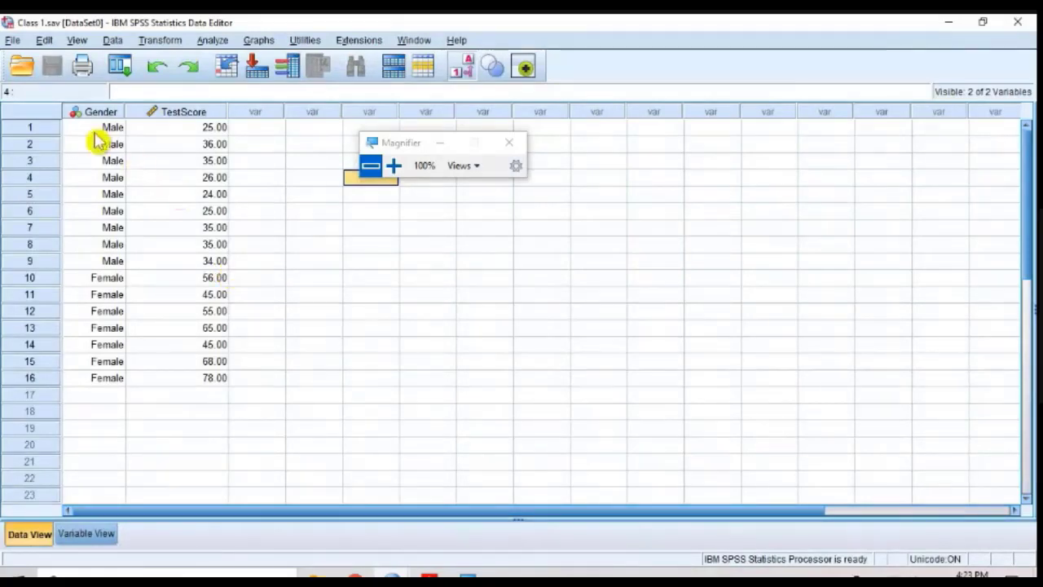
Step: Highlight the Gender and TestScore values of all 16 cases to point out the data, and clear the selection
{"action": "left_click_drag", "start_coordinate": [96, 131], "coordinate": [191, 389]}
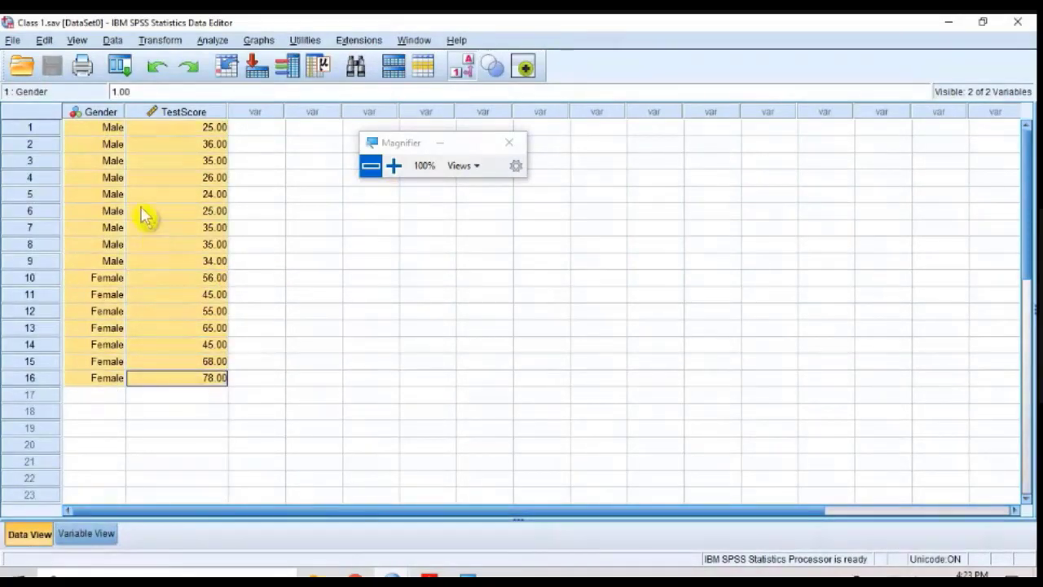
{"action": "left_click", "coordinate": [106, 144]}
{"action": "left_click_drag", "start_coordinate": [96, 131], "coordinate": [199, 389]}
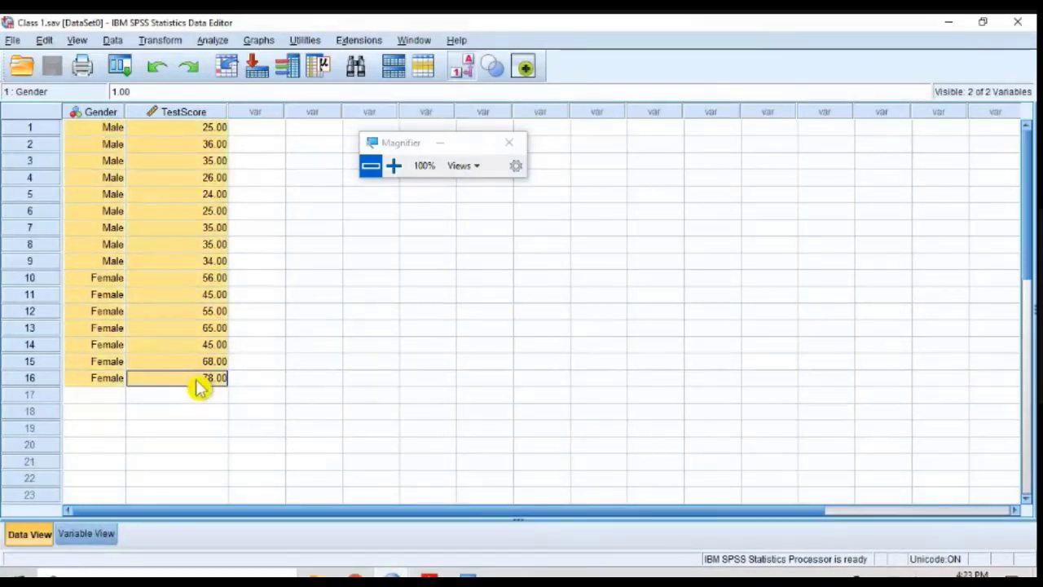
{"action": "left_click", "coordinate": [336, 295]}
{"action": "left_click_drag", "start_coordinate": [82, 125], "coordinate": [213, 380]}
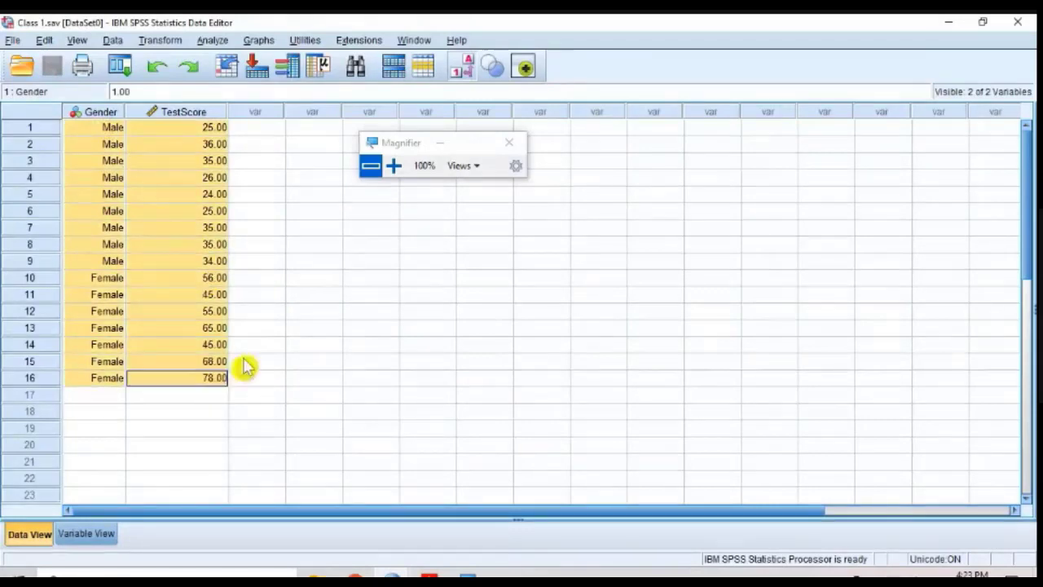
{"action": "left_click", "coordinate": [314, 311]}
Step: Exit SPSS Statistics and admit the waiting participant to the Google Meet meeting
{"action": "left_click", "coordinate": [1022, 31]}
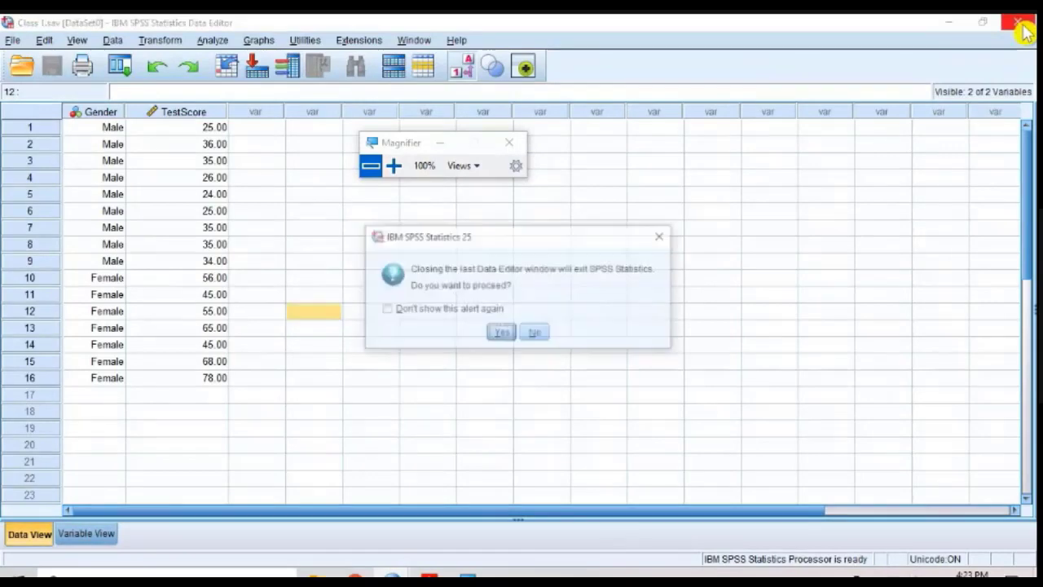
{"action": "left_click", "coordinate": [502, 337]}
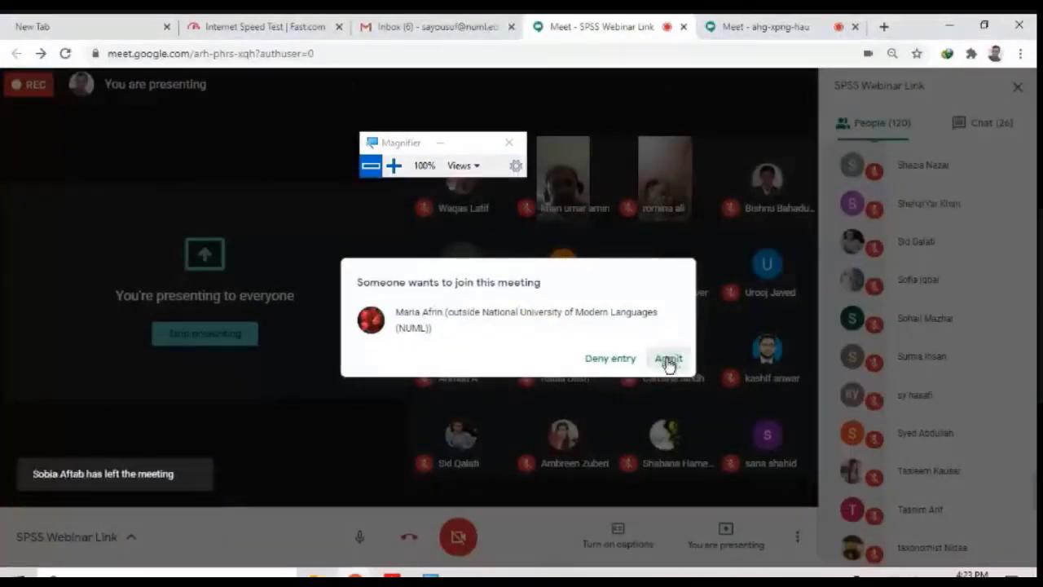
{"action": "left_click", "coordinate": [668, 358]}
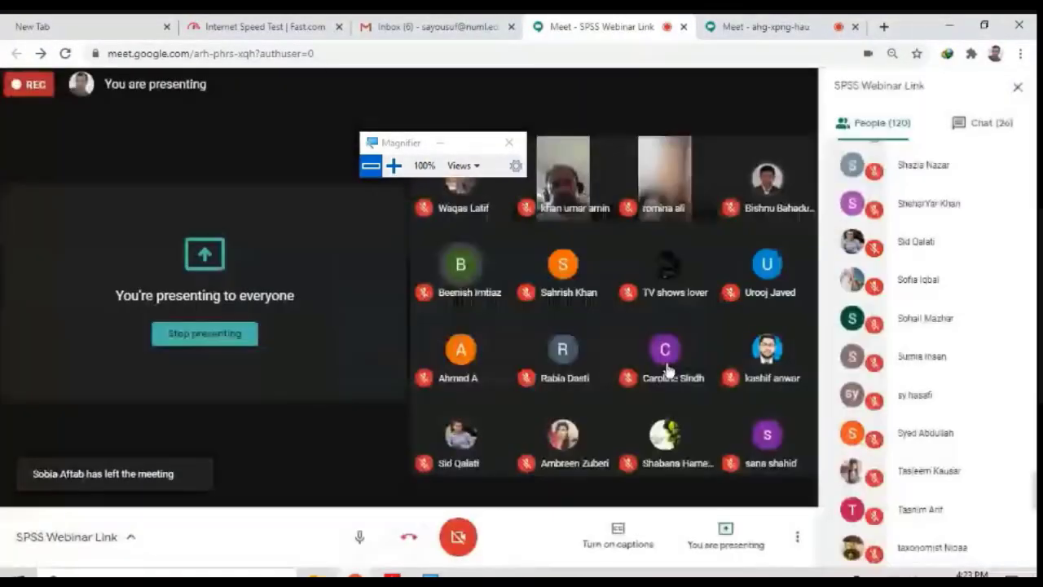
Step: Reopen the saved Class 1 data file from the desktop in SPSS Statistics
{"action": "left_click", "coordinate": [948, 26]}
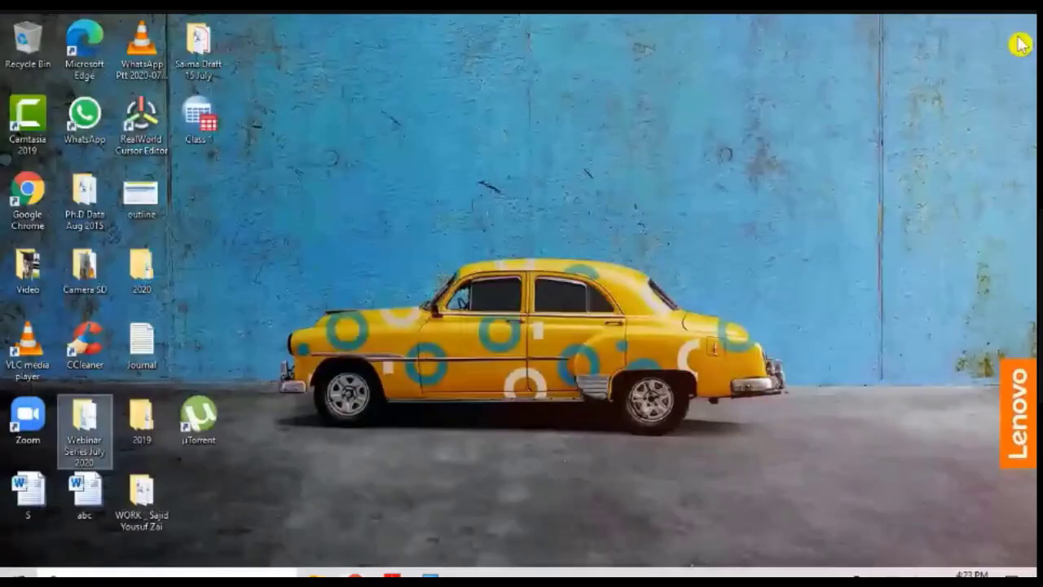
{"action": "left_click", "coordinate": [213, 122]}
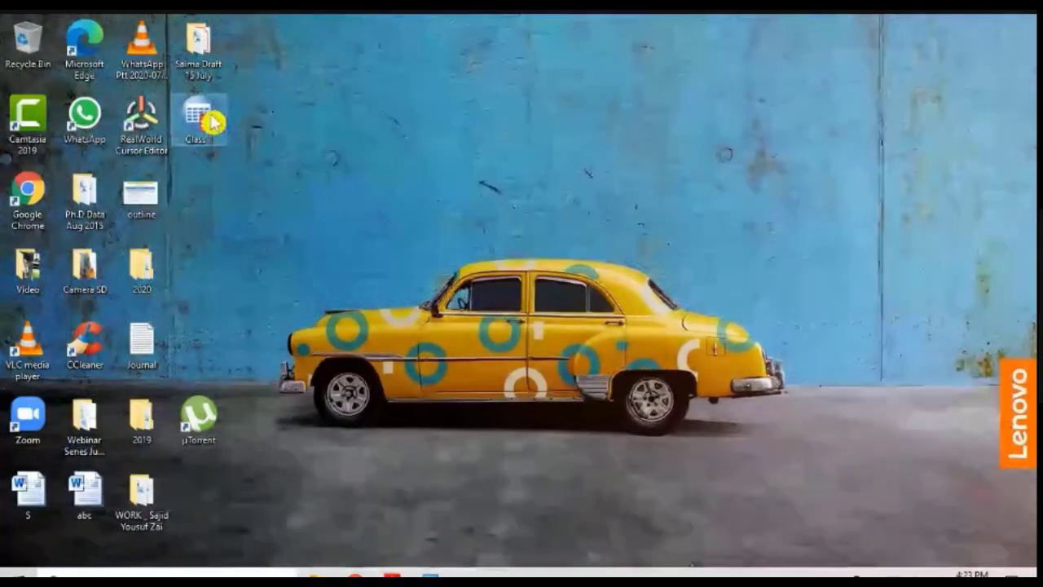
{"action": "double_click", "coordinate": [210, 127]}
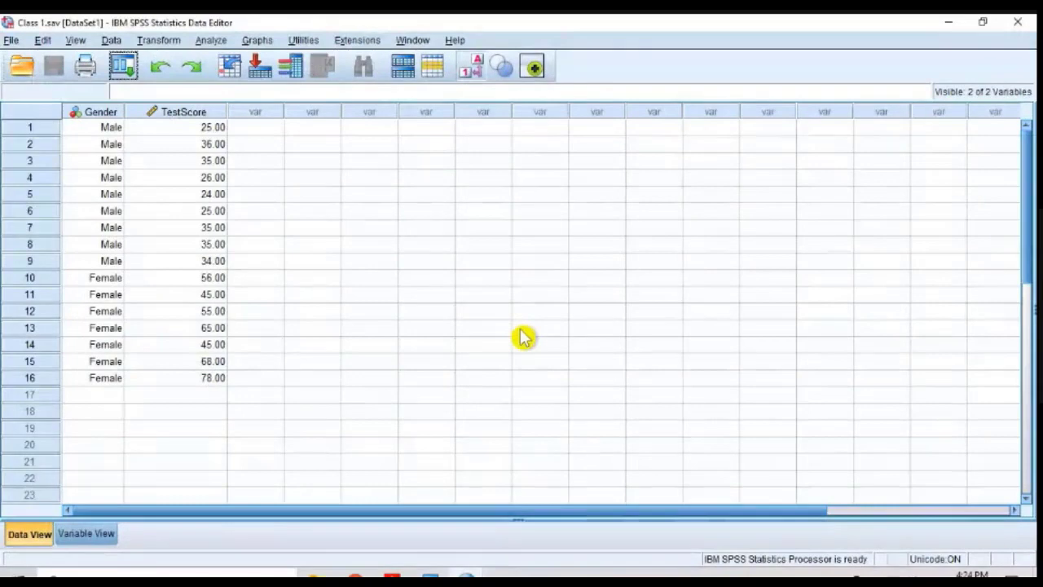
Step: Switch to the Google Meet meeting to admit the waiting participants, and return to the Class 1 data in SPSS Statistics
{"action": "mouse_move", "coordinate": [352, 575]}
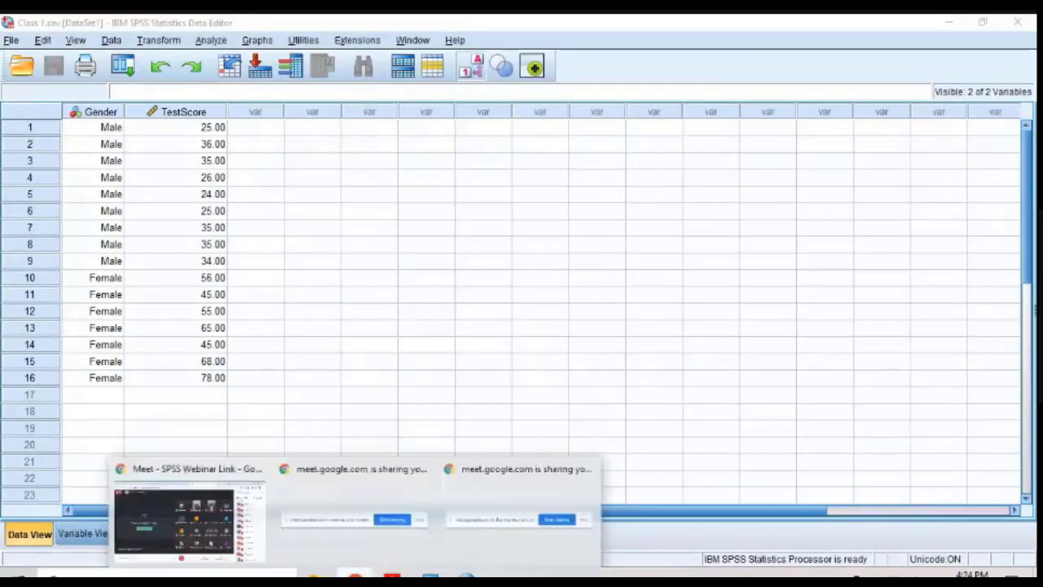
{"action": "left_click", "coordinate": [225, 524]}
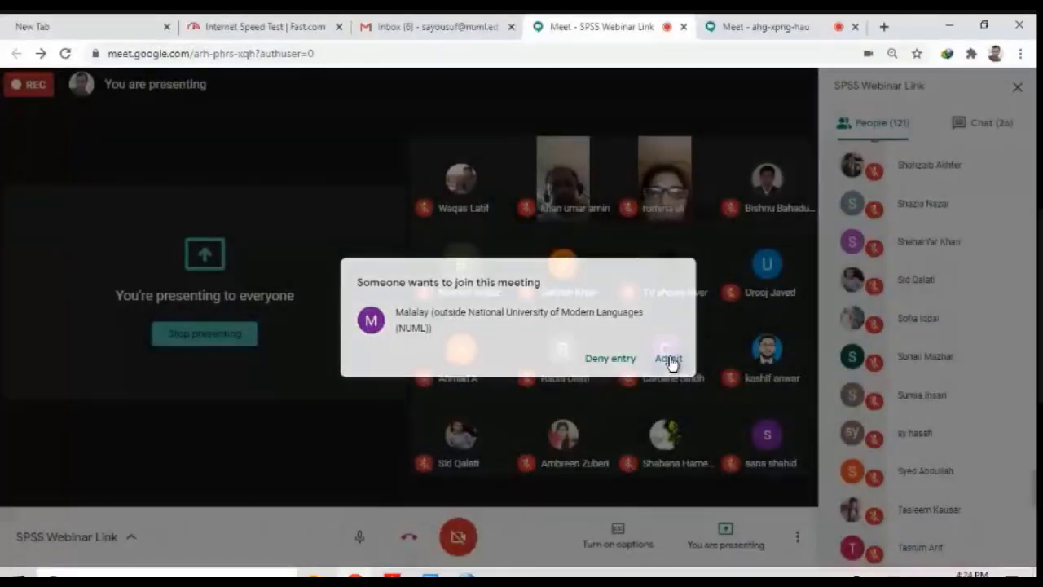
{"action": "left_click", "coordinate": [671, 364]}
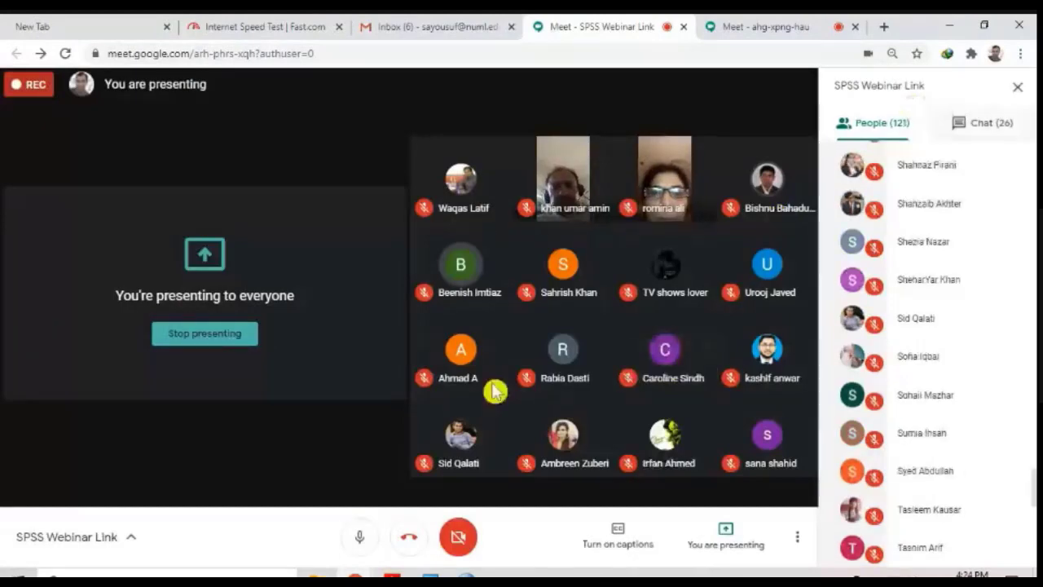
{"action": "left_click", "coordinate": [466, 575]}
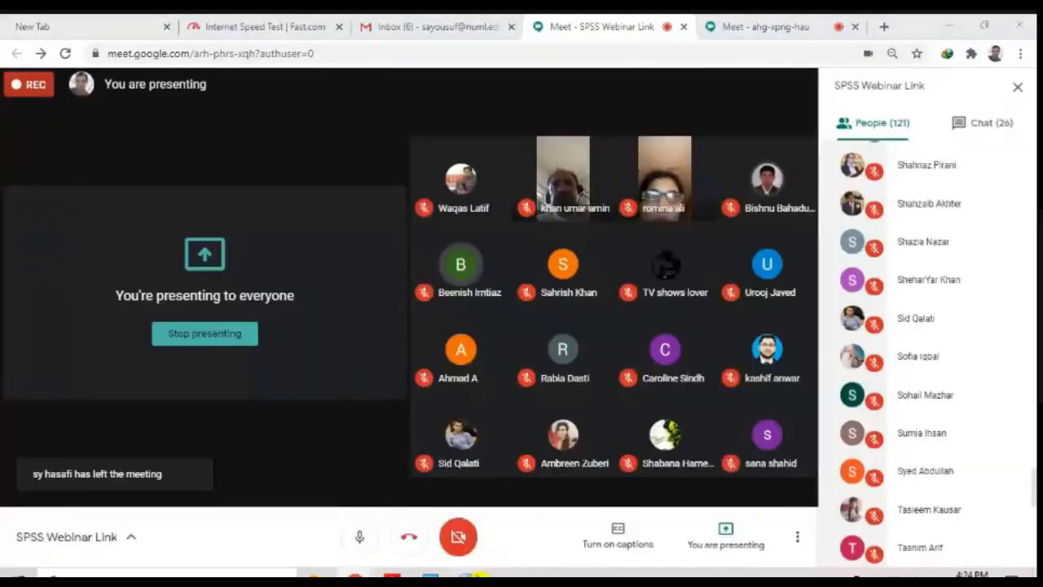
{"action": "mouse_move", "coordinate": [466, 576]}
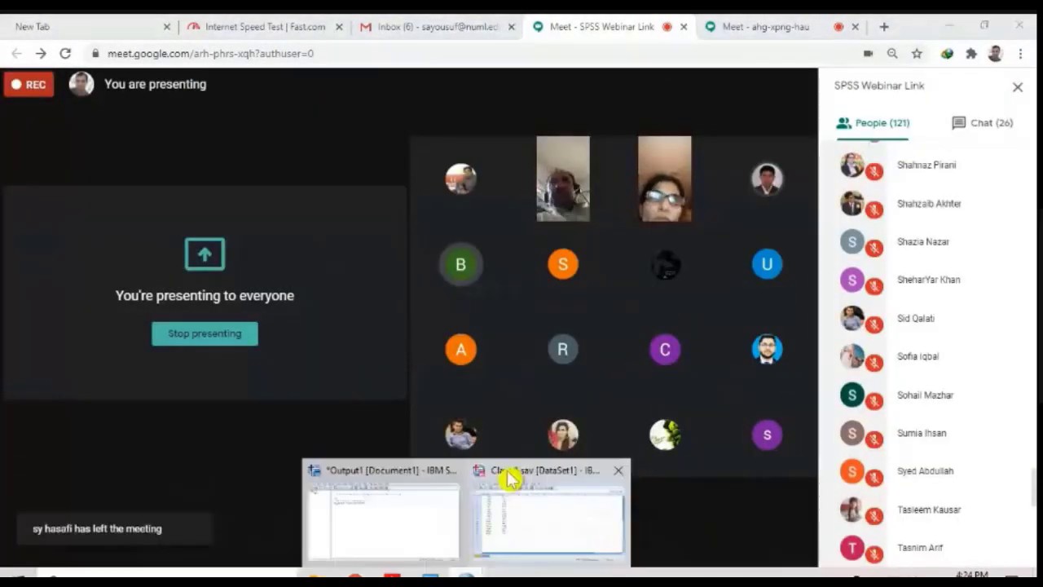
{"action": "left_click", "coordinate": [521, 489]}
Step: Look over the Transform commands and the legacy graph types for the Class 1 data, and bring up the output log
{"action": "left_click", "coordinate": [150, 40]}
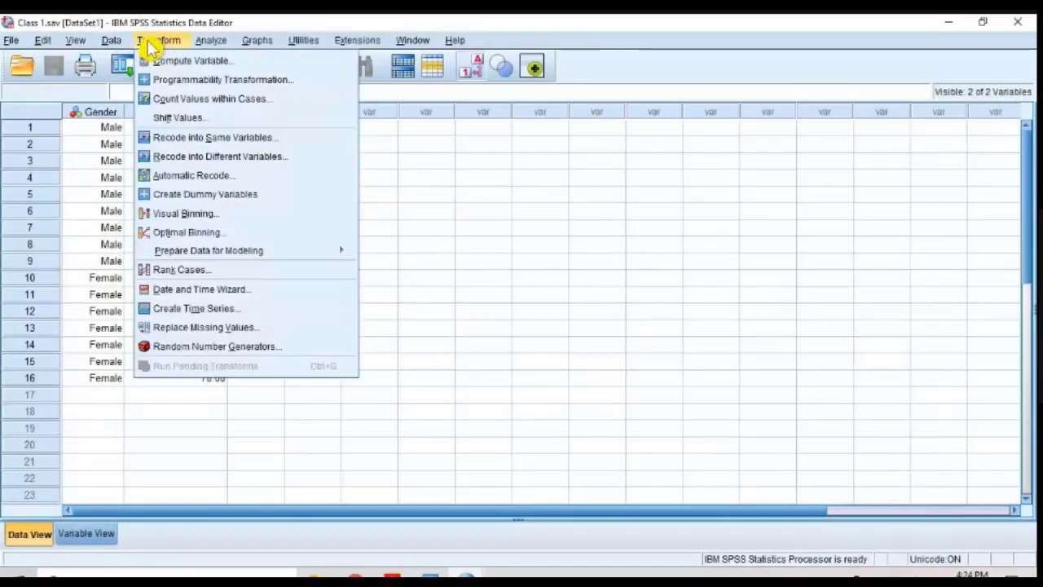
{"action": "mouse_move", "coordinate": [262, 39]}
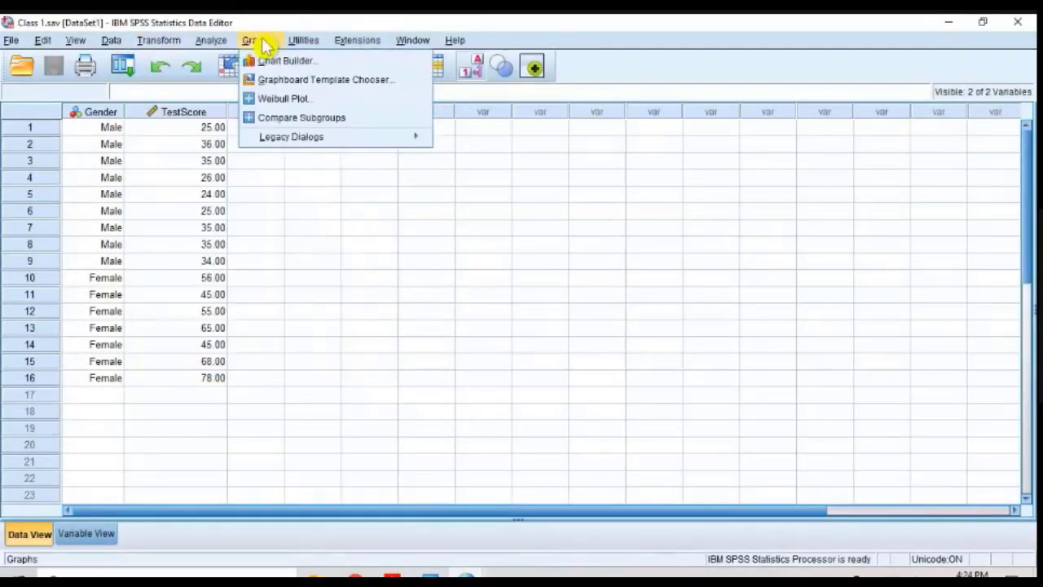
{"action": "left_click", "coordinate": [359, 428]}
{"action": "mouse_move", "coordinate": [466, 576]}
{"action": "left_click", "coordinate": [405, 524]}
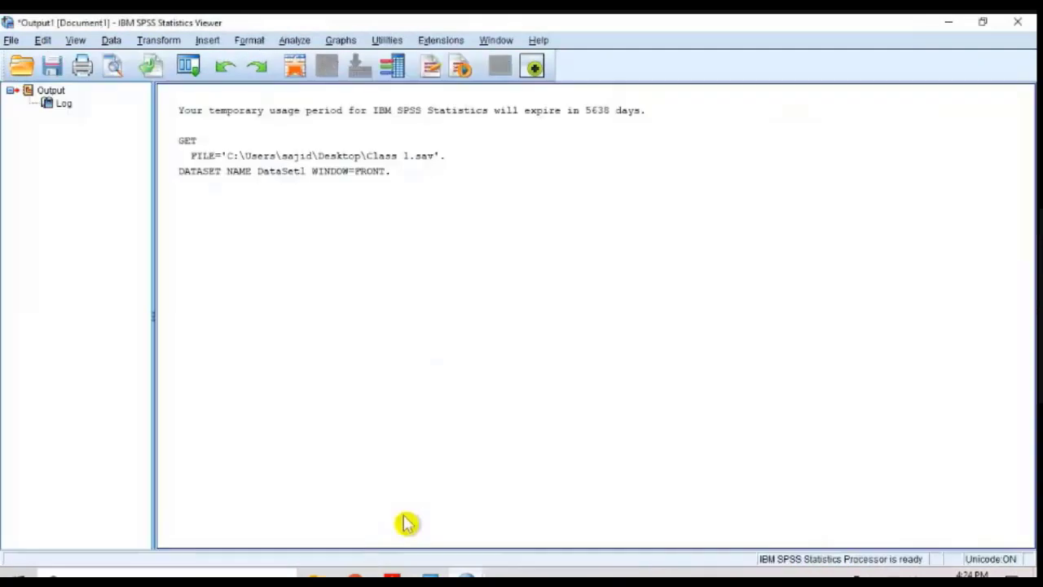
Step: Switch to the SPSS Webinar Link meeting in Google Meet and admit the waiting participant
{"action": "mouse_move", "coordinate": [355, 576]}
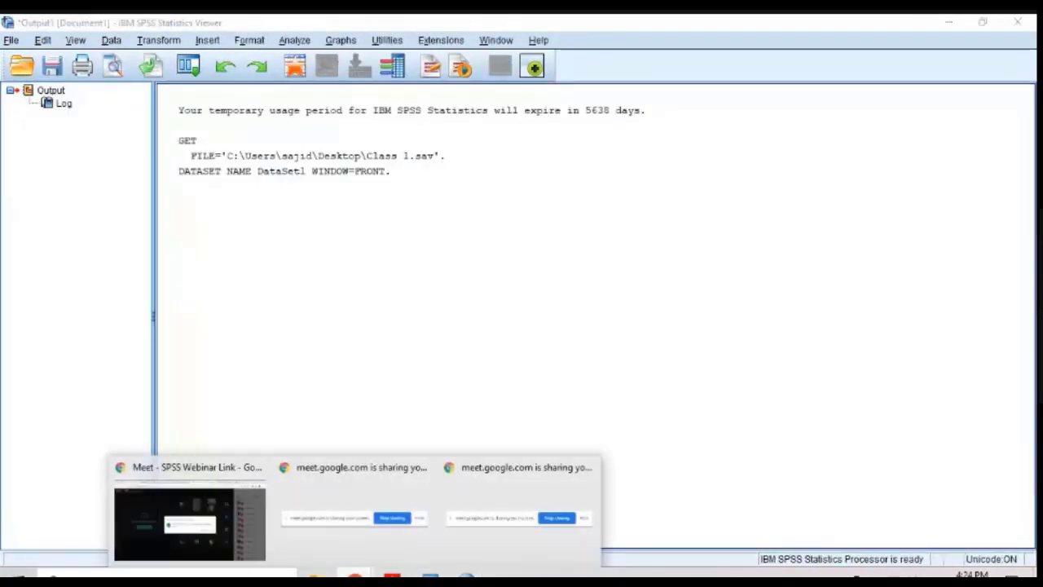
{"action": "left_click", "coordinate": [252, 543]}
{"action": "left_click", "coordinate": [666, 359]}
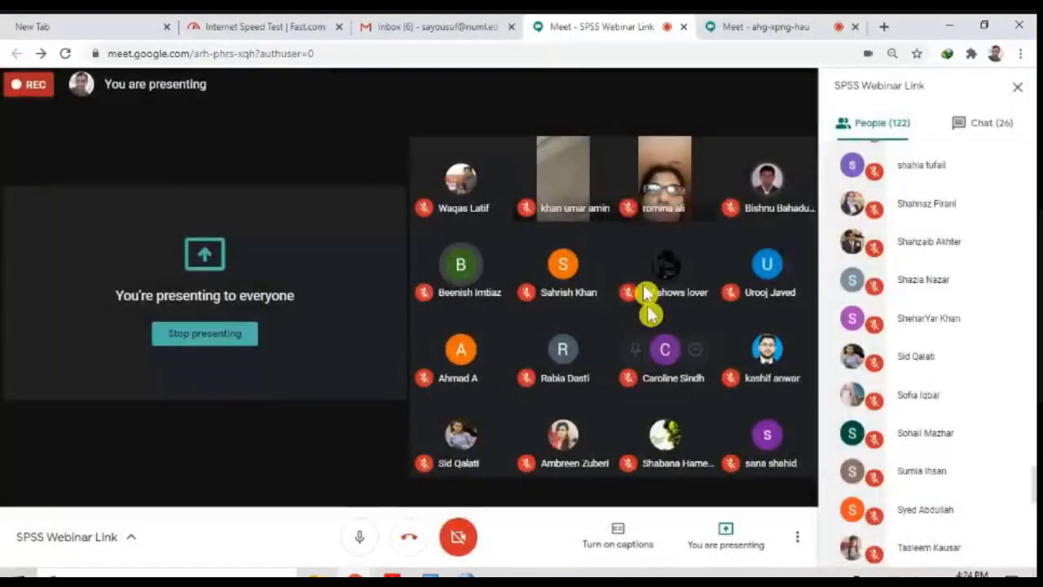
Step: Open the chat of the other Google Meet meeting and read through to the latest participant messages
{"action": "left_click", "coordinate": [748, 26]}
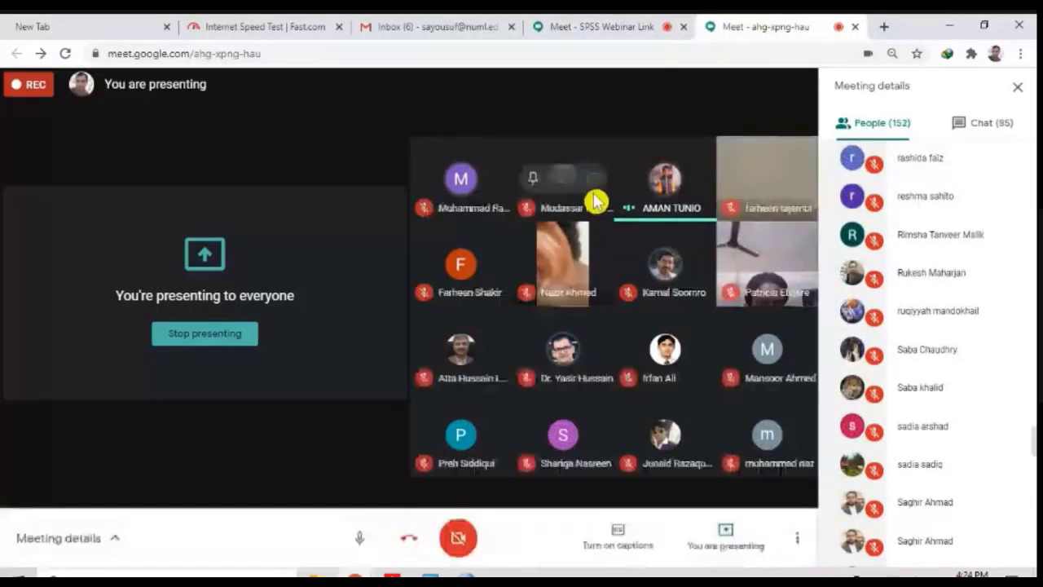
{"action": "left_click", "coordinate": [981, 124]}
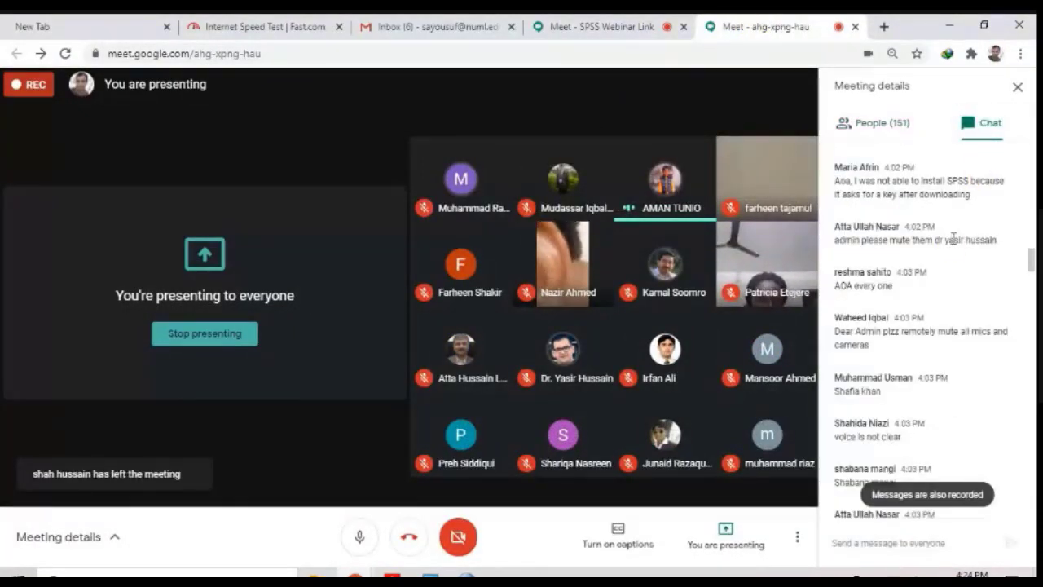
{"action": "scroll", "coordinate": [978, 334], "scroll_direction": "down", "scroll_amount": 10}
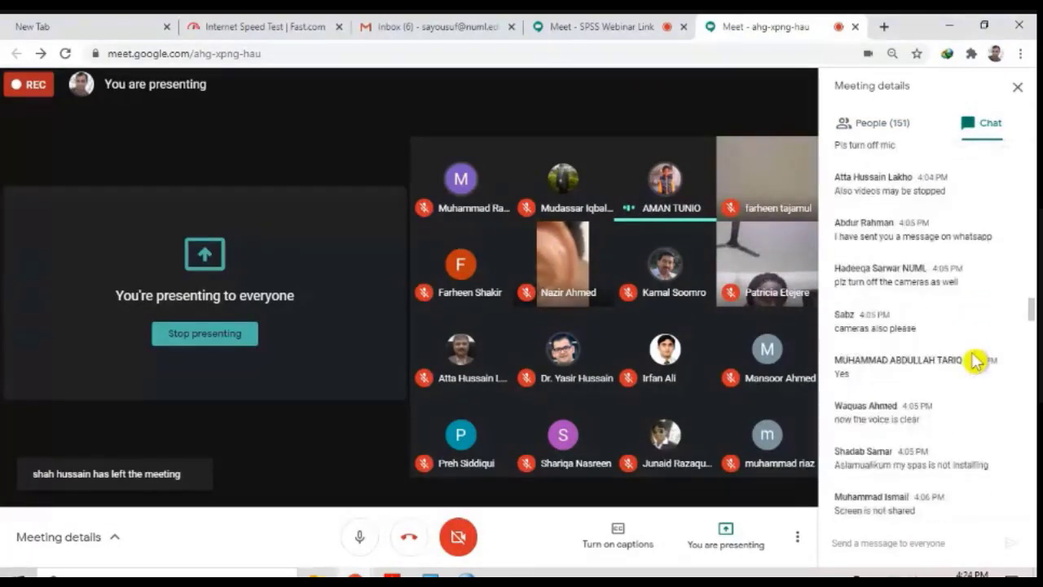
{"action": "scroll", "coordinate": [976, 359], "scroll_direction": "down", "scroll_amount": 5}
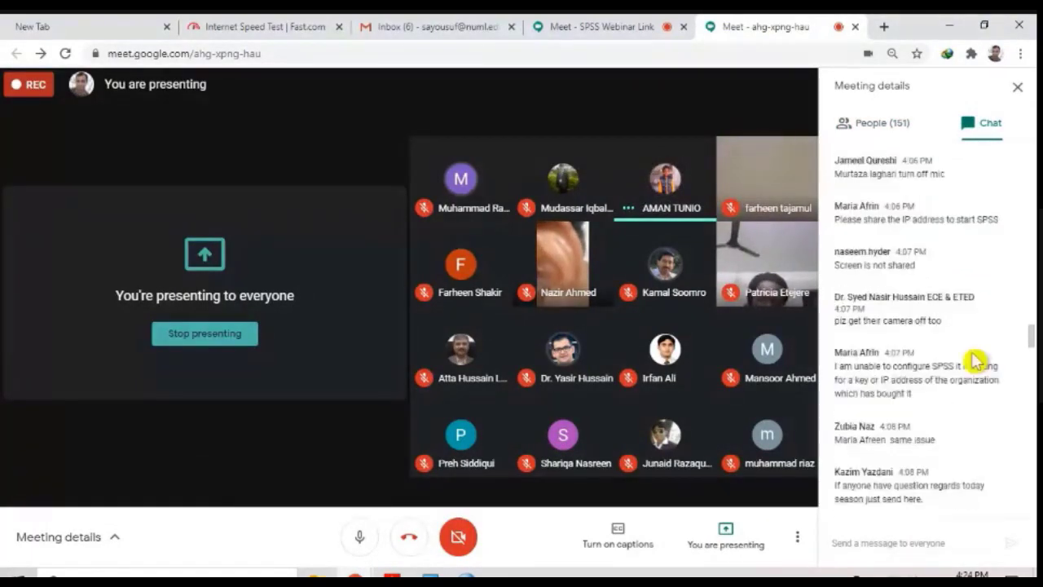
{"action": "scroll", "coordinate": [975, 329], "scroll_direction": "down", "scroll_amount": 5}
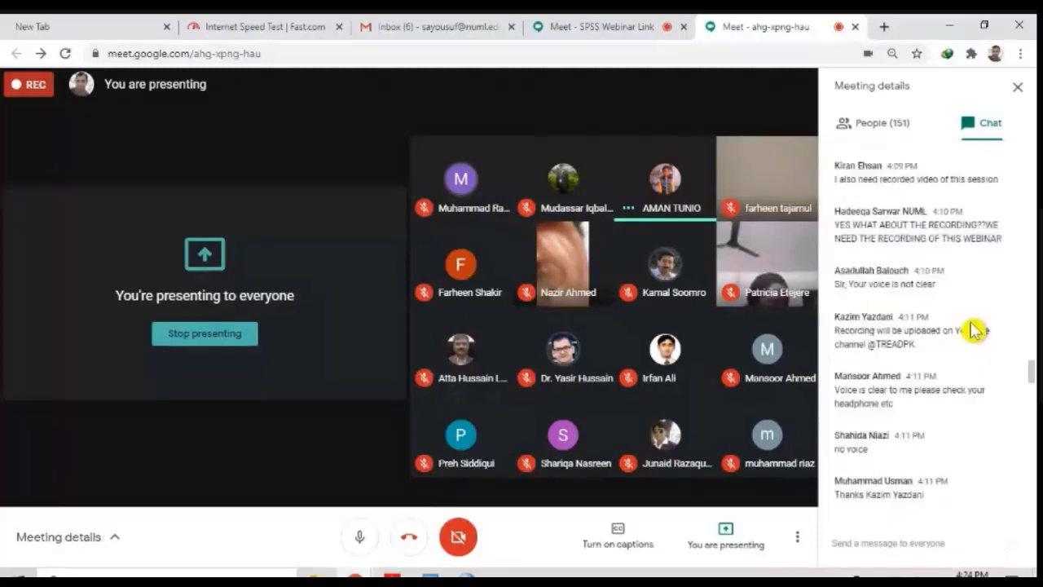
{"action": "scroll", "coordinate": [975, 329], "scroll_direction": "down", "scroll_amount": 2}
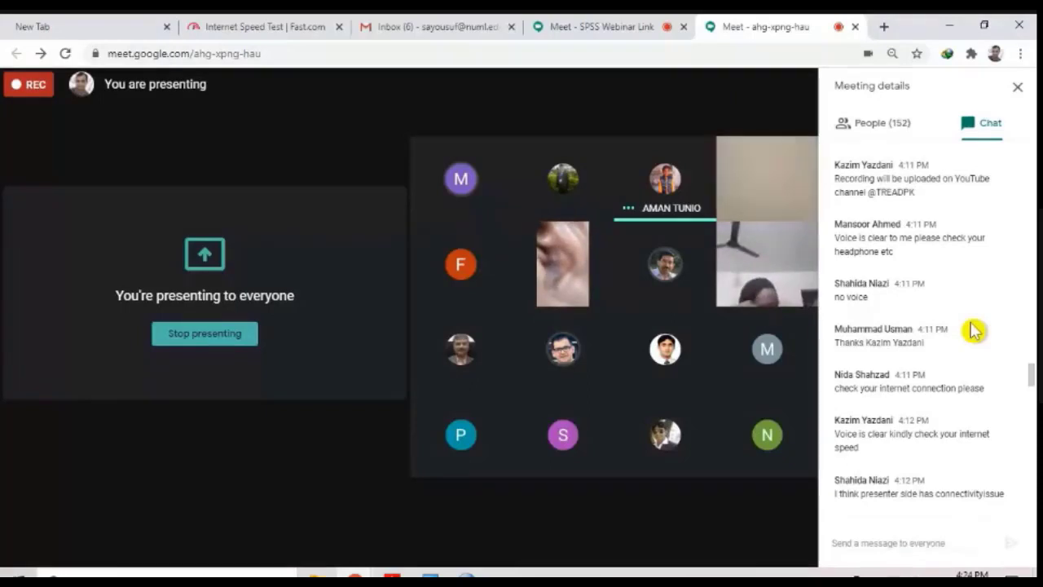
{"action": "scroll", "coordinate": [974, 330], "scroll_direction": "down", "scroll_amount": 5}
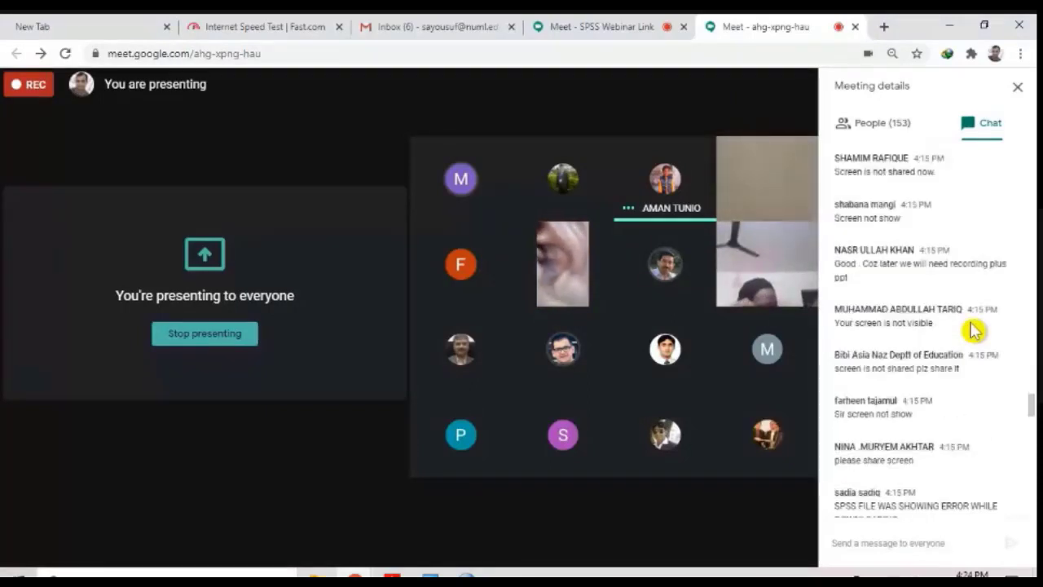
{"action": "scroll", "coordinate": [974, 330], "scroll_direction": "down", "scroll_amount": 15}
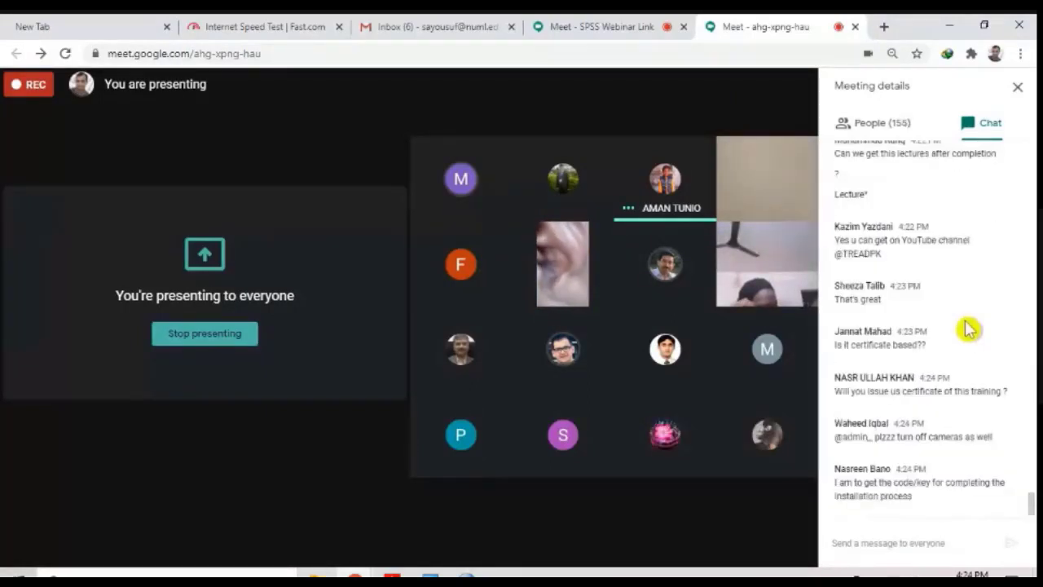
Step: Return to the SPSS Webinar Link meeting, admit the person waiting to join, and look through the participant list
{"action": "left_click", "coordinate": [610, 26]}
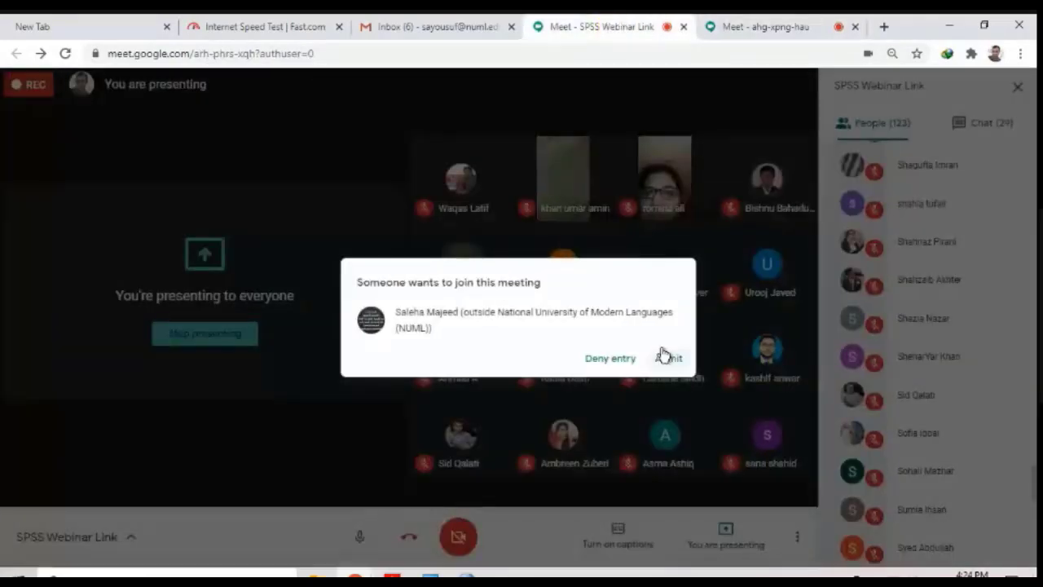
{"action": "left_click", "coordinate": [662, 357]}
{"action": "scroll", "coordinate": [1001, 328], "scroll_direction": "down", "scroll_amount": 5}
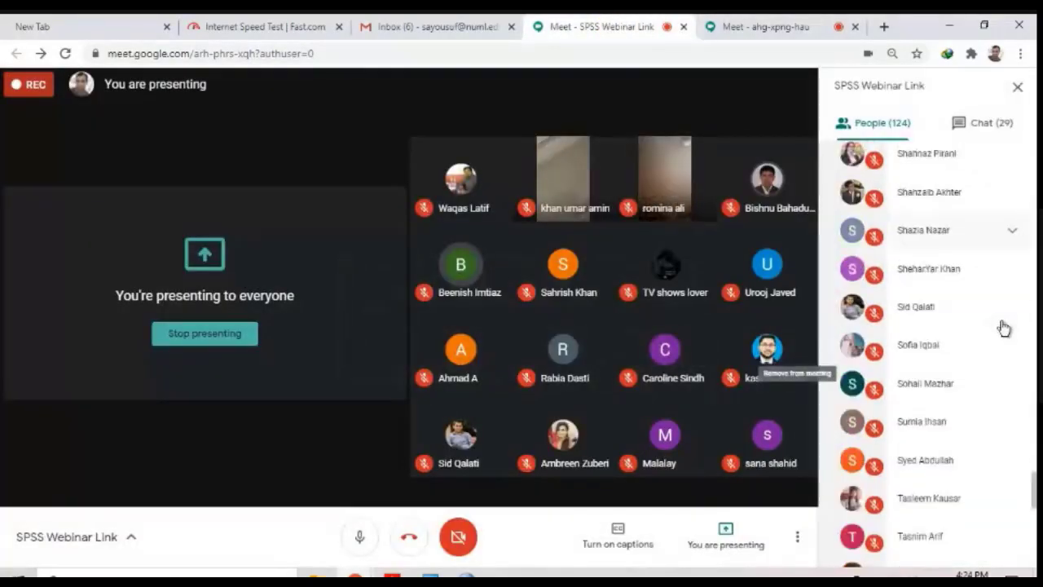
{"action": "scroll", "coordinate": [995, 383], "scroll_direction": "down", "scroll_amount": 2}
{"action": "scroll", "coordinate": [962, 245], "scroll_direction": "up", "scroll_amount": 5}
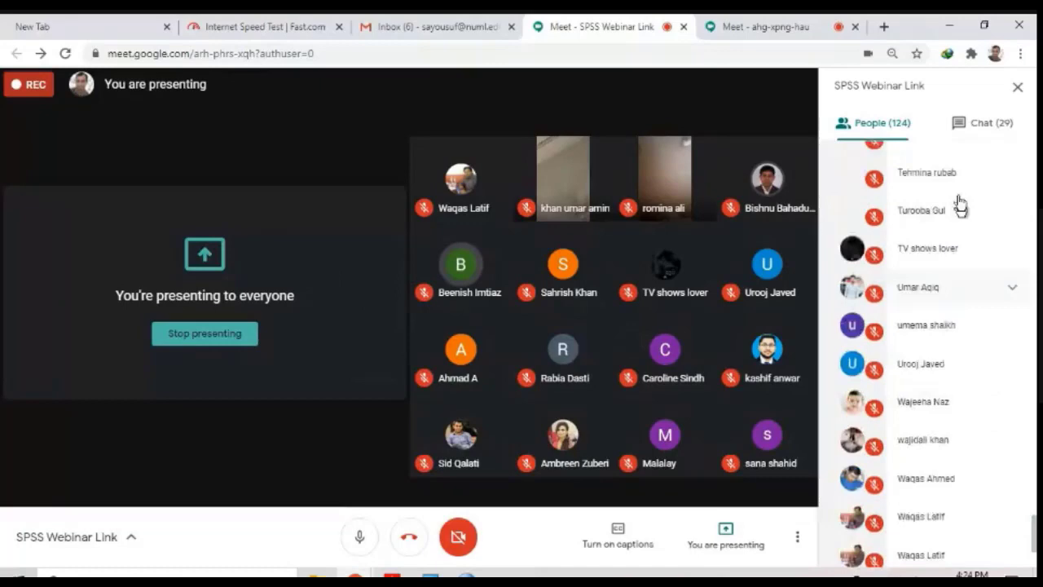
Step: Read the SPSS Webinar Link chat through to the newest questions, and check the other meeting's chat for new messages
{"action": "left_click", "coordinate": [970, 126]}
{"action": "scroll", "coordinate": [903, 275], "scroll_direction": "down", "scroll_amount": 10}
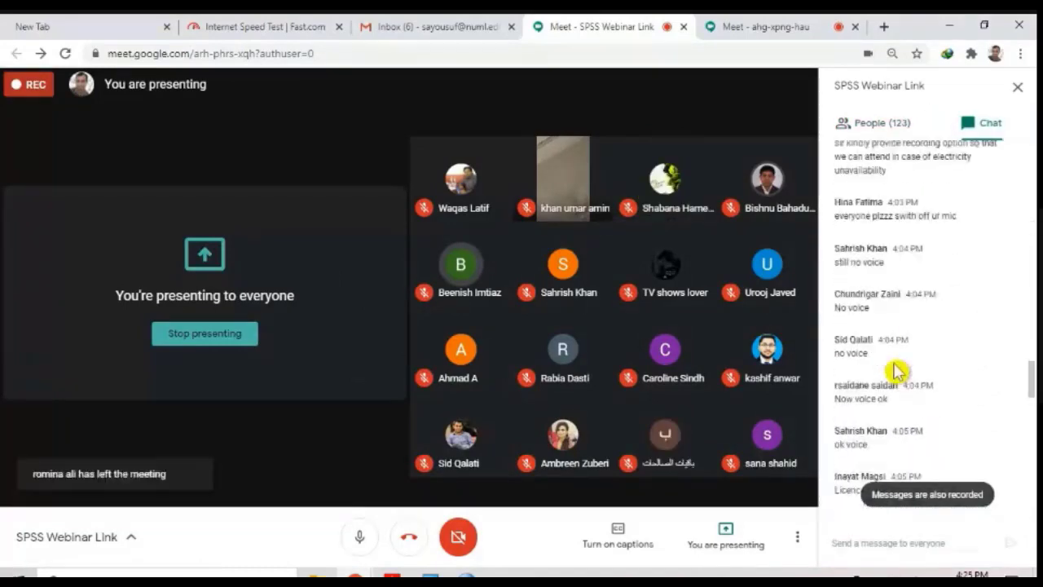
{"action": "scroll", "coordinate": [896, 371], "scroll_direction": "down", "scroll_amount": 8}
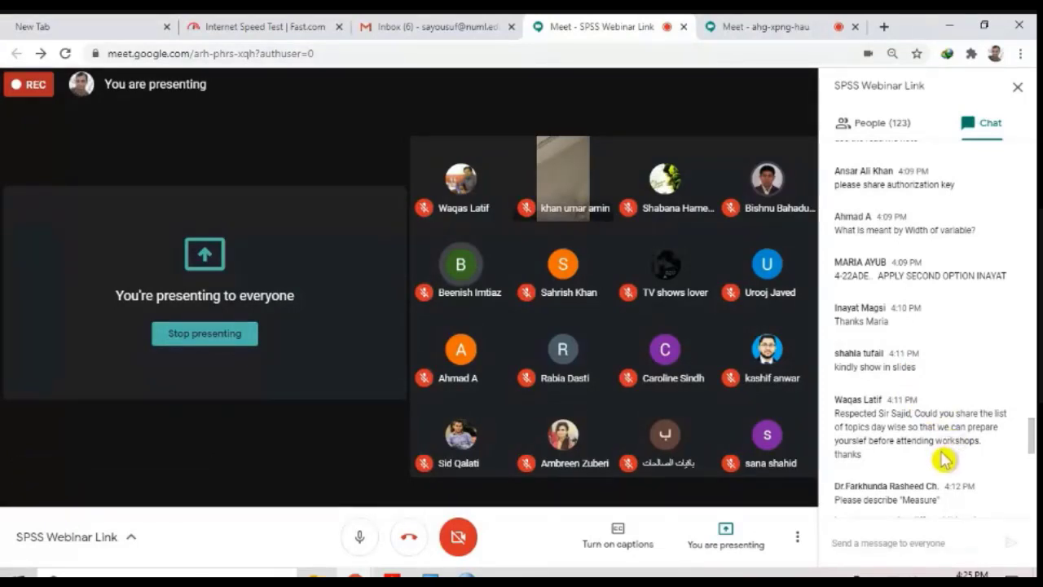
{"action": "scroll", "coordinate": [943, 460], "scroll_direction": "down", "scroll_amount": 5}
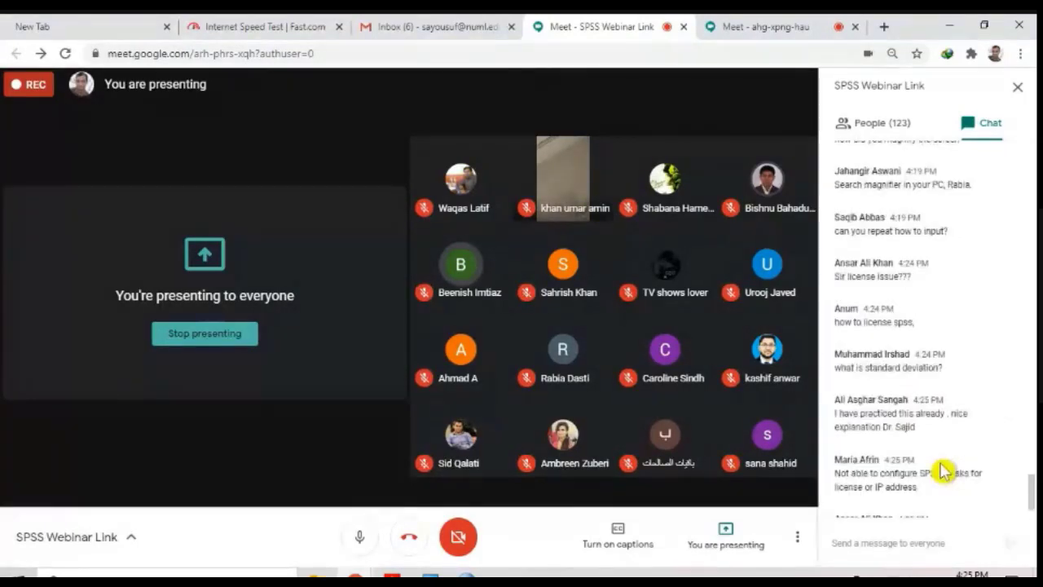
{"action": "scroll", "coordinate": [943, 471], "scroll_direction": "down", "scroll_amount": 2}
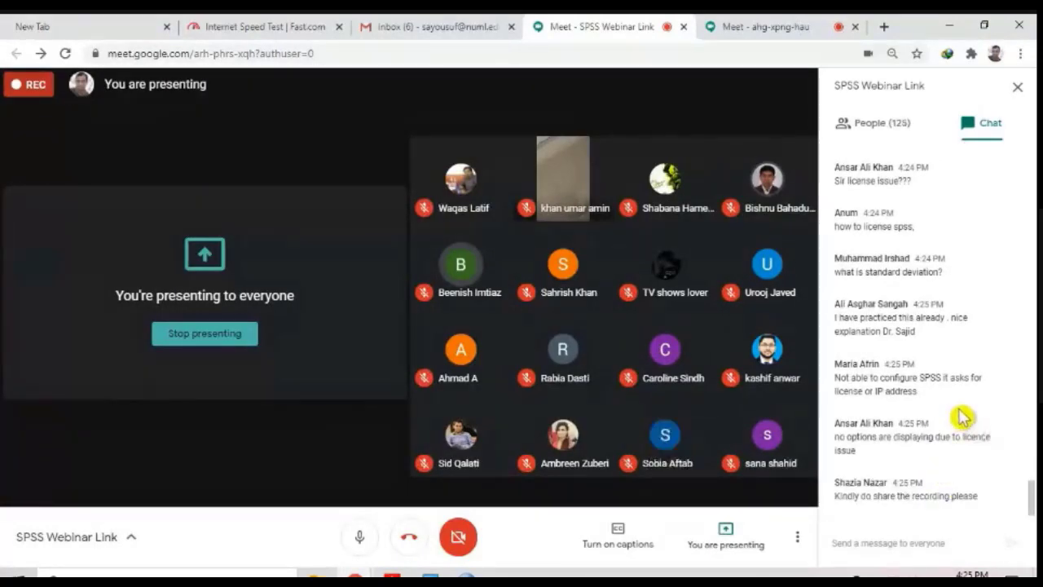
{"action": "left_click", "coordinate": [766, 26]}
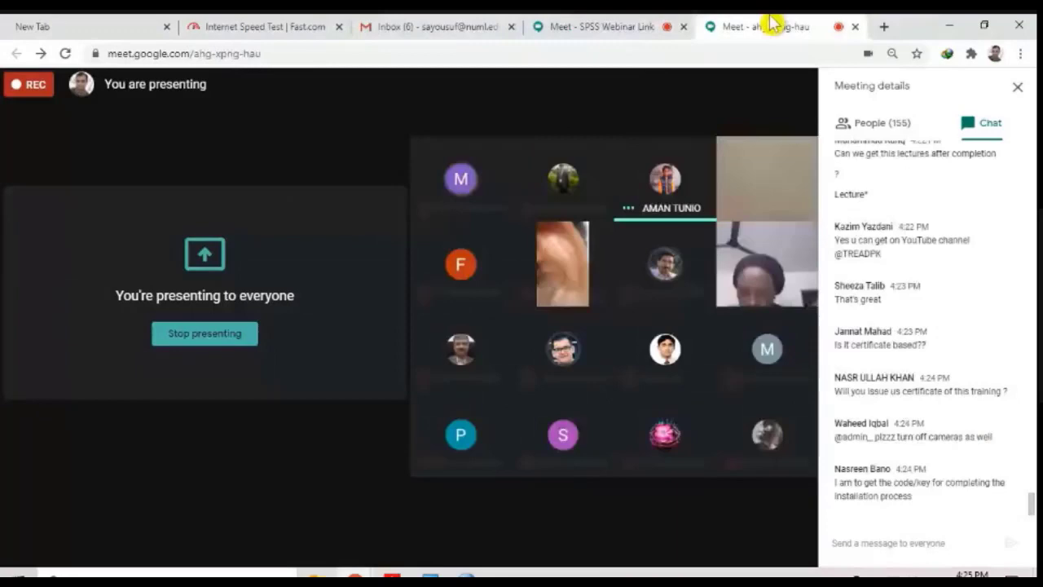
{"action": "left_click", "coordinate": [626, 26]}
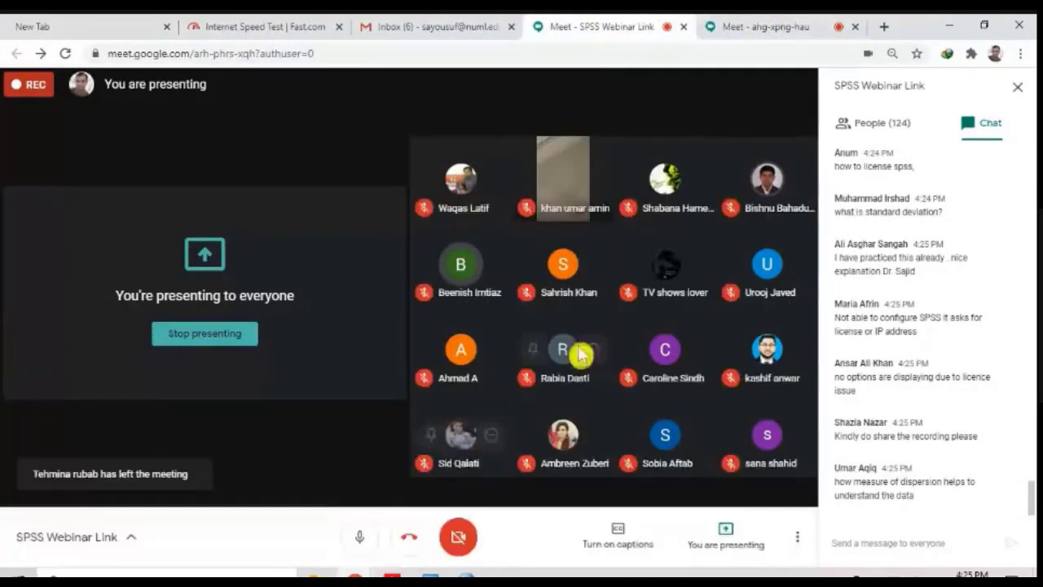
Step: Switch back to SPSS Statistics and bring the Class 1 data to the front
{"action": "mouse_move", "coordinate": [466, 578]}
{"action": "left_click", "coordinate": [462, 531]}
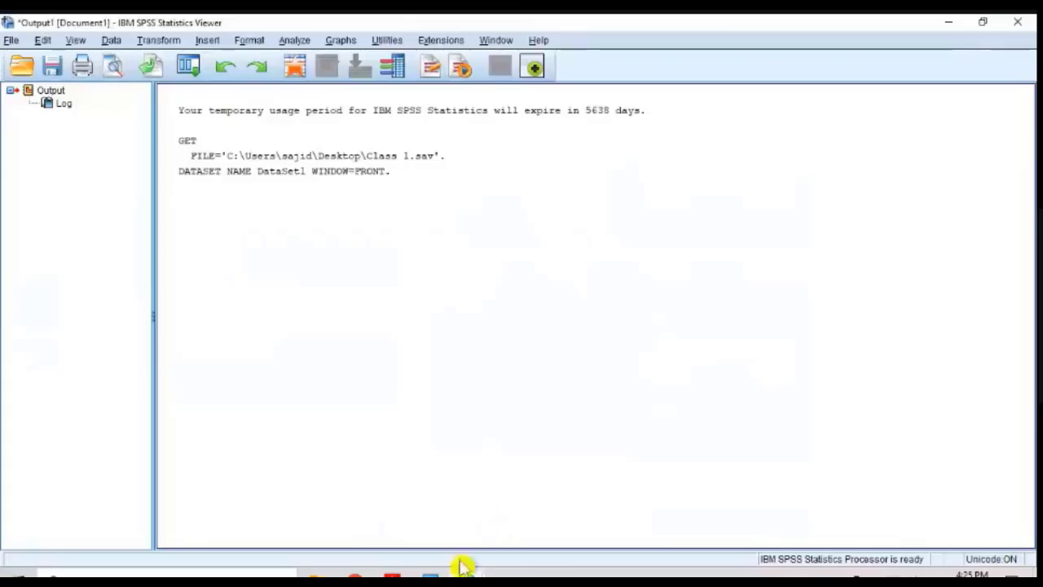
{"action": "left_click", "coordinate": [481, 572]}
{"action": "left_click", "coordinate": [498, 530]}
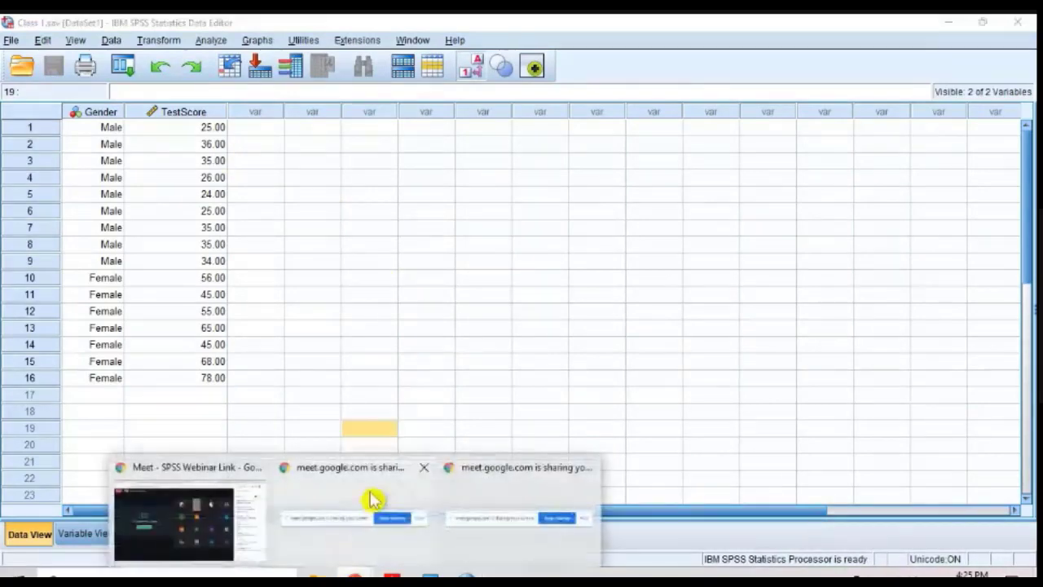
Step: Start Microsoft Word, check the Google Meet chat while it loads, and switch to the Word window
{"action": "left_click", "coordinate": [391, 495]}
{"action": "key", "text": "super+r"}
{"action": "type", "text": "winword"}
{"action": "key", "text": "Return"}
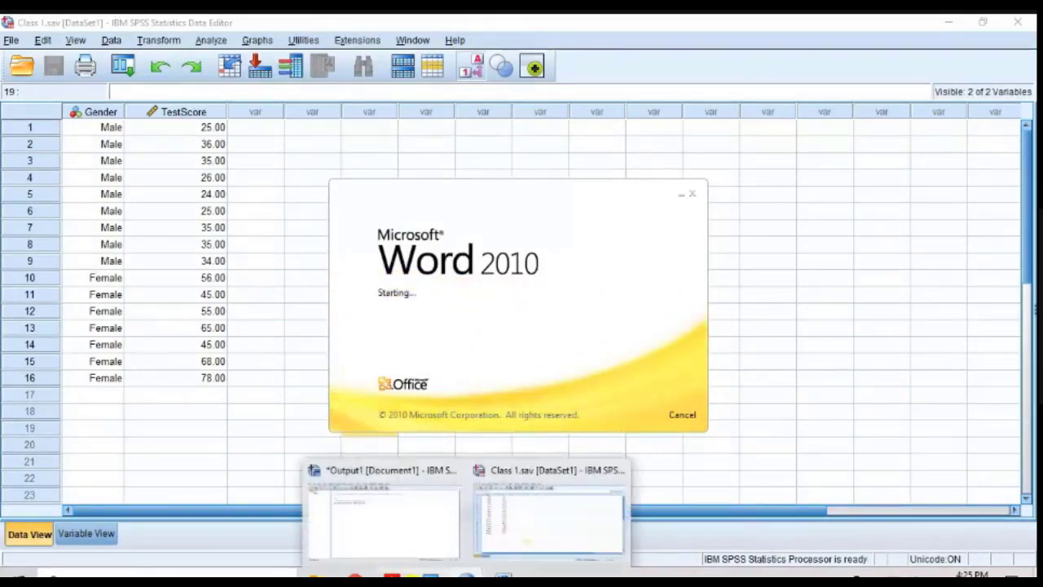
{"action": "mouse_move", "coordinate": [377, 573]}
{"action": "left_click", "coordinate": [249, 522]}
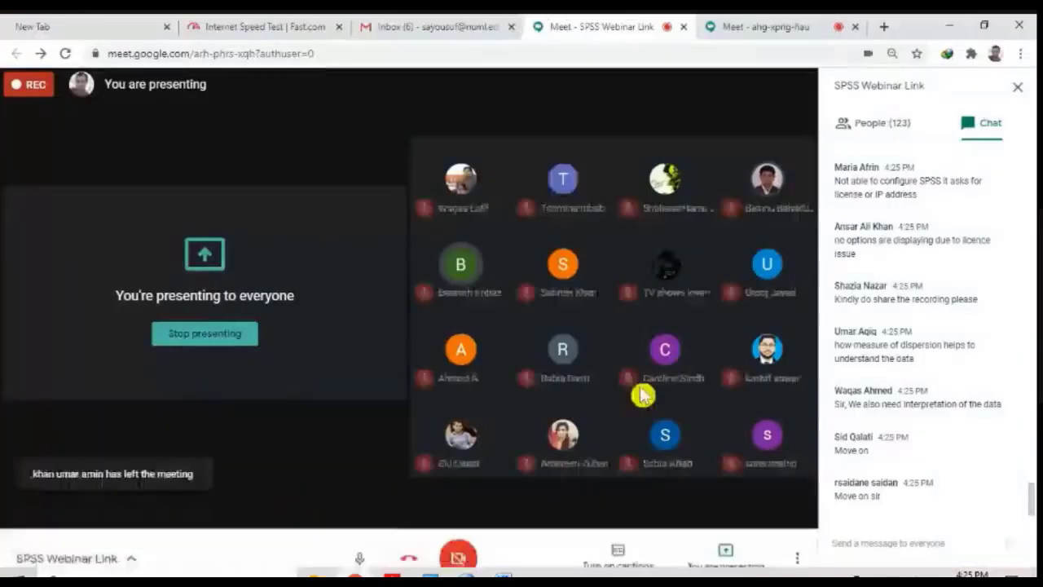
{"action": "left_click", "coordinate": [504, 574]}
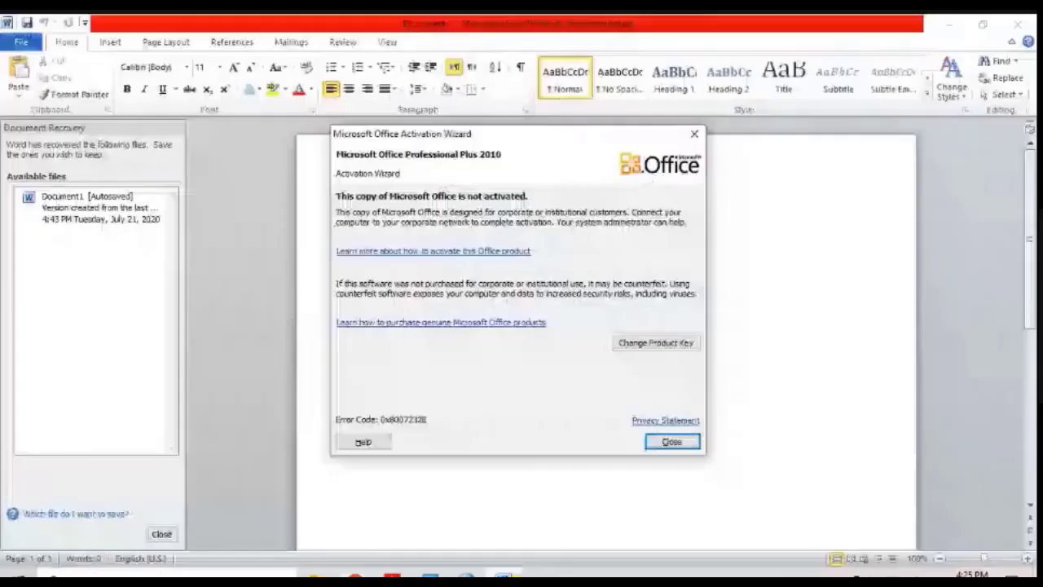
Step: Dismiss the Office activation notice and the document recovery list, leaving the blank document ready for text
{"action": "left_click", "coordinate": [676, 445]}
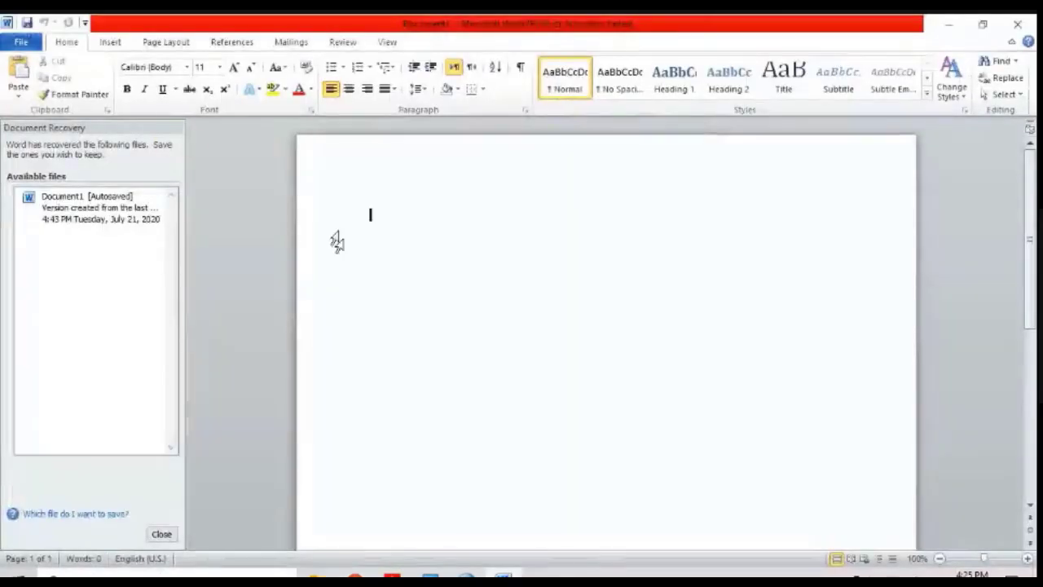
{"action": "left_click", "coordinate": [161, 534]}
{"action": "left_click", "coordinate": [367, 251]}
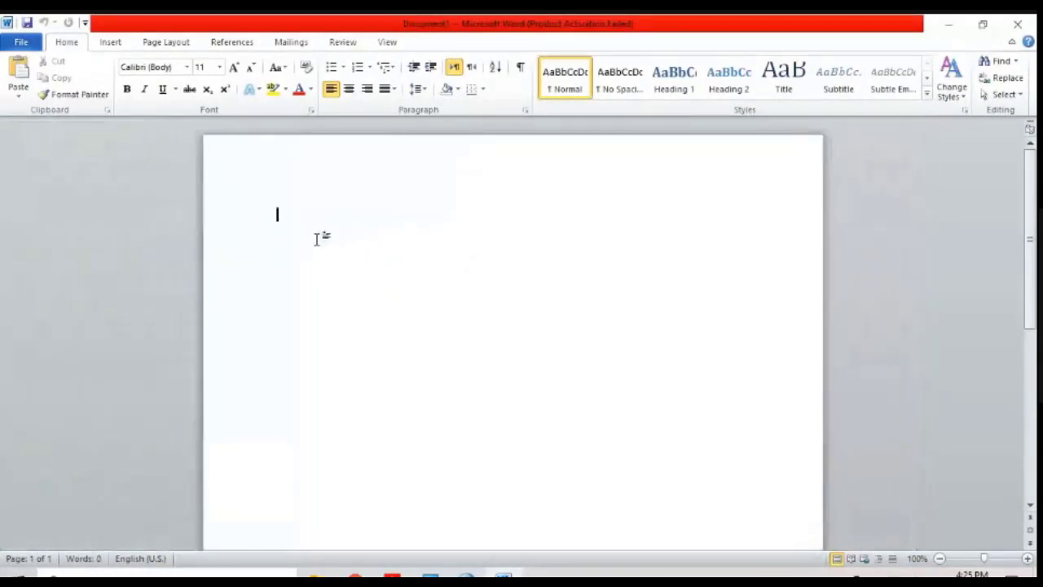
Step: Enter "Gender:", "Age Group:" and "Test Anxeity" on separate lines of the blank document
{"action": "scroll", "coordinate": [320, 245], "scroll_direction": "up", "scroll_amount": 4}
{"action": "type", "text": "Gender:"}
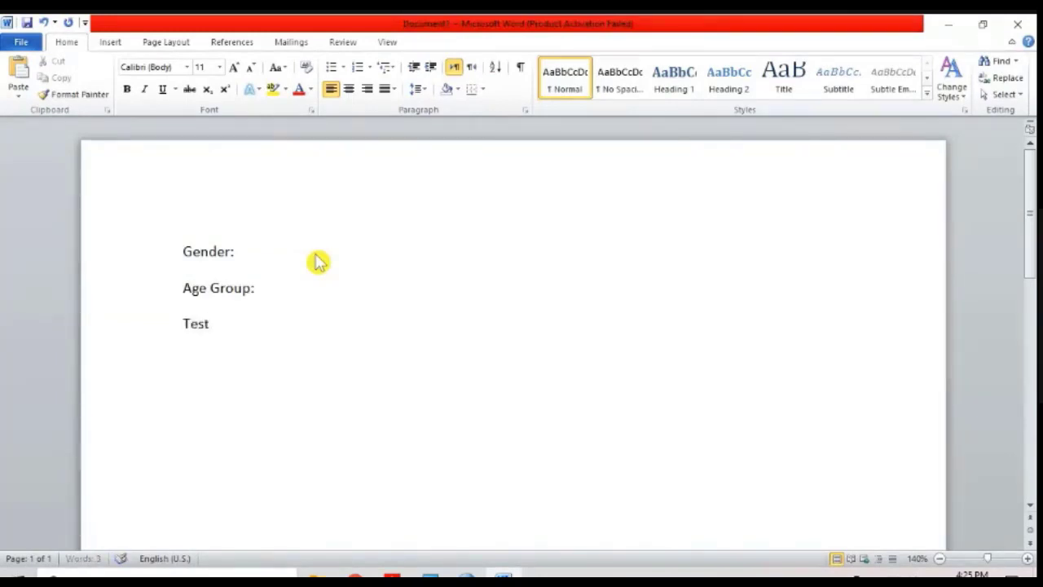
{"action": "key", "text": "BackSpace"}
{"action": "key", "text": "BackSpace"}
{"action": "key", "text": "BackSpace"}
{"action": "key", "text": "BackSpace"}
{"action": "type", "text": "WEb"}
{"action": "key", "text": "BackSpace"}
{"action": "key", "text": "BackSpace"}
{"action": "key", "text": "BackSpace"}
{"action": "type", "text": "Test"}
Step: Make the third line bold and correct its misspelled second word to "Anxiety"
{"action": "key", "text": "shift+Home"}
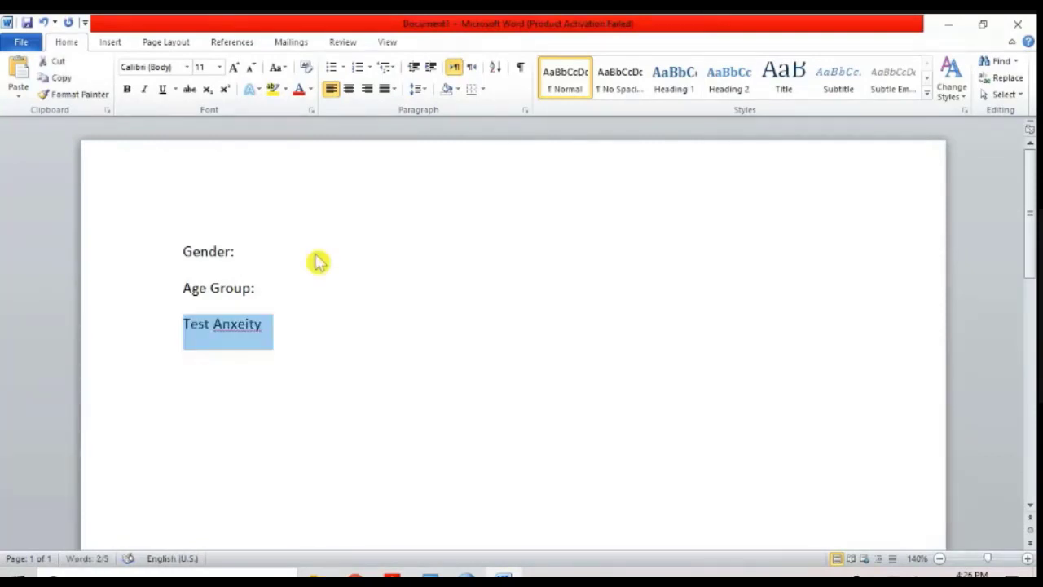
{"action": "key", "text": "ctrl+b"}
{"action": "key", "text": "Left"}
{"action": "key", "text": "End"}
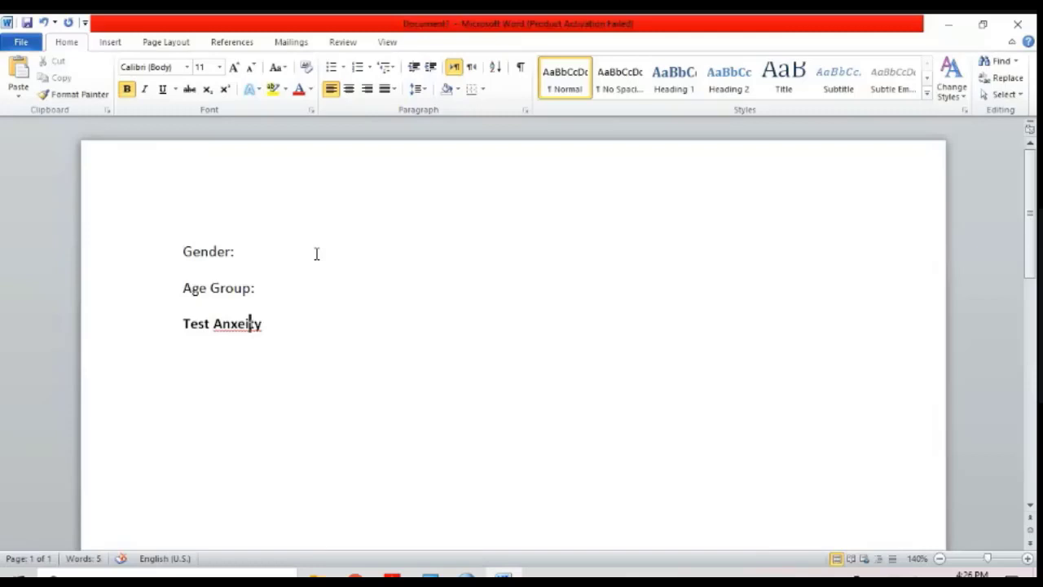
{"action": "key", "text": "shift+F10"}
{"action": "key", "text": "Return"}
Step: End the heading with a colon, add the line "SDA to SA", and start a numbered list with "I do not like test at all"
{"action": "type", "text": ":"}
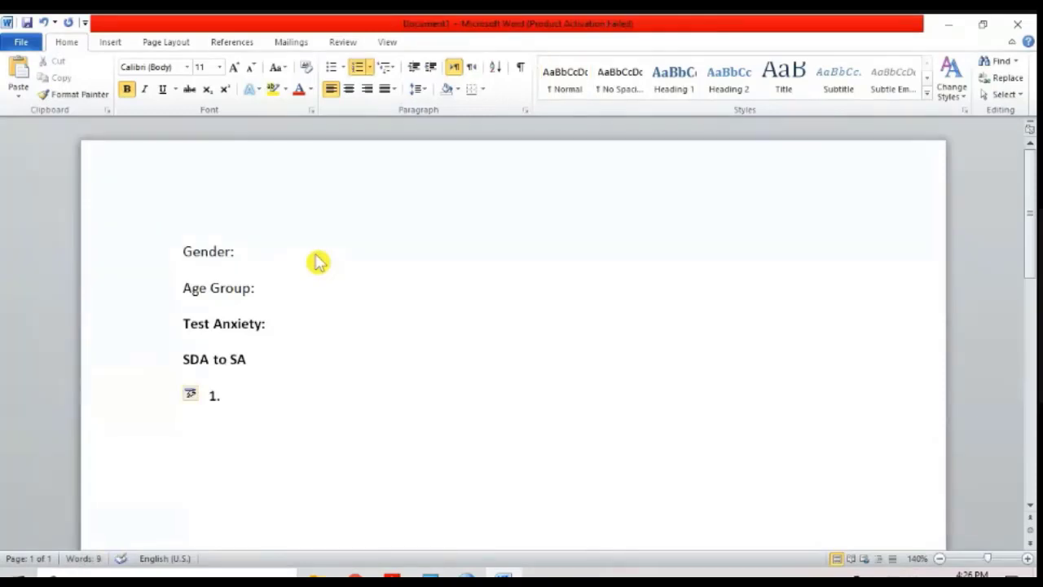
{"action": "type", "text": "I do not like test at all"}
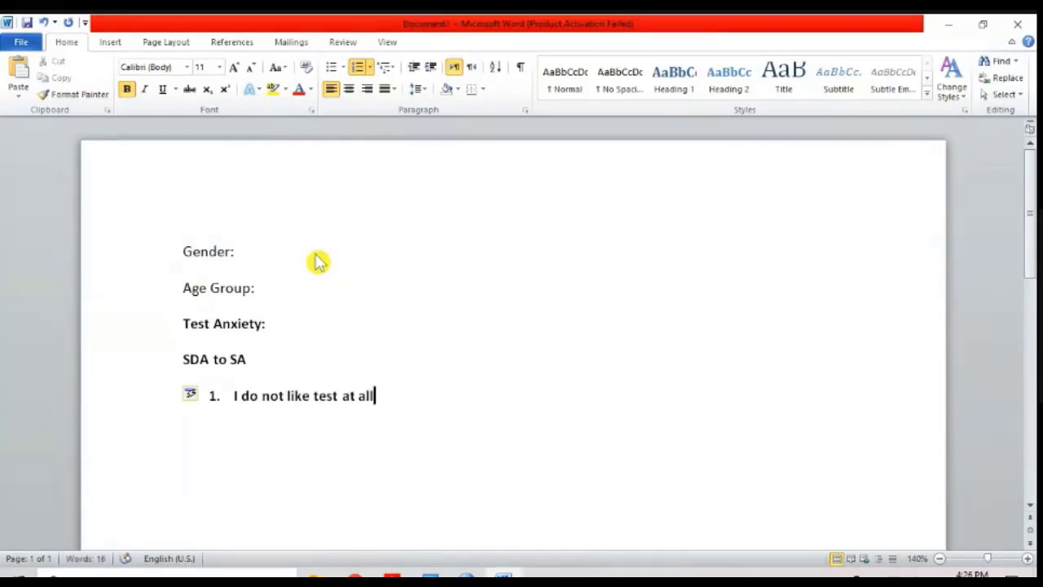
{"action": "key", "text": "Return"}
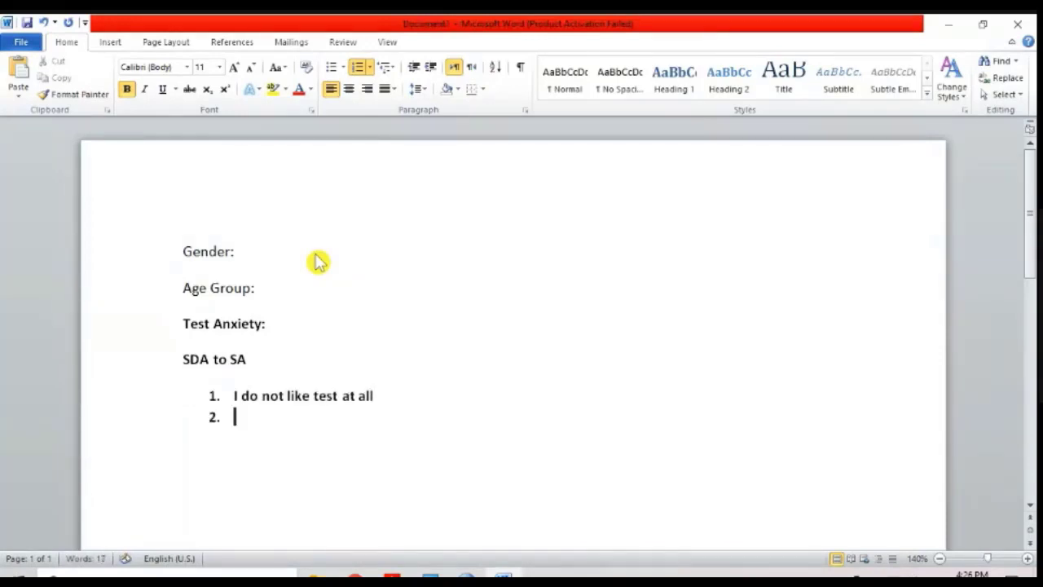
Step: Enter "I enjoy when my teacher assess me" as the second item of the numbered list
{"action": "key", "text": "BackSpace"}
{"action": "type", "text": "enjoy whe"}
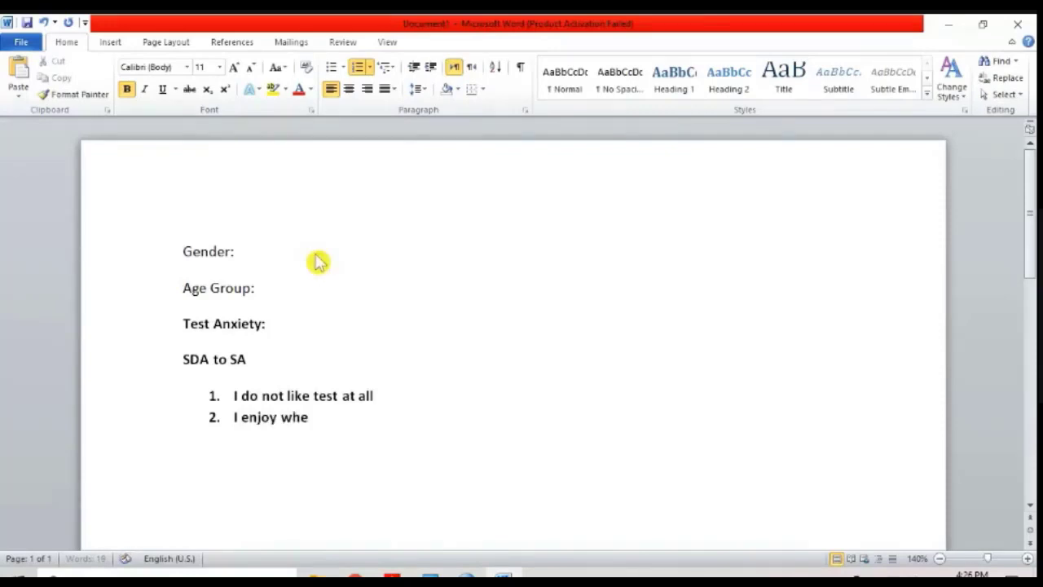
{"action": "type", "text": "sess me"}
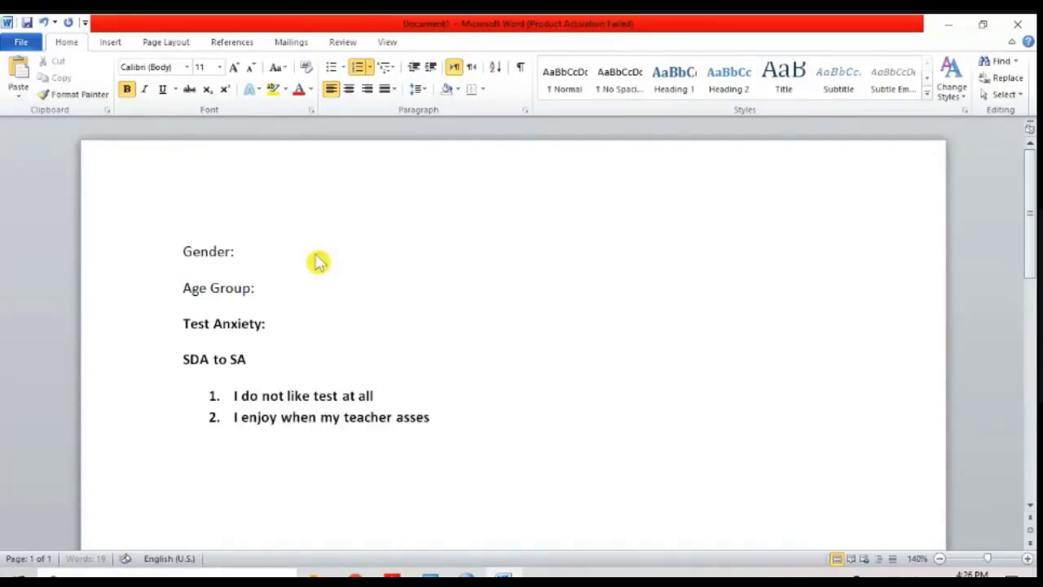
{"action": "key", "text": "Return"}
Step: Add "I have a hard time to complete academic task" as the third numbered statement
{"action": "type", "text": "I "}
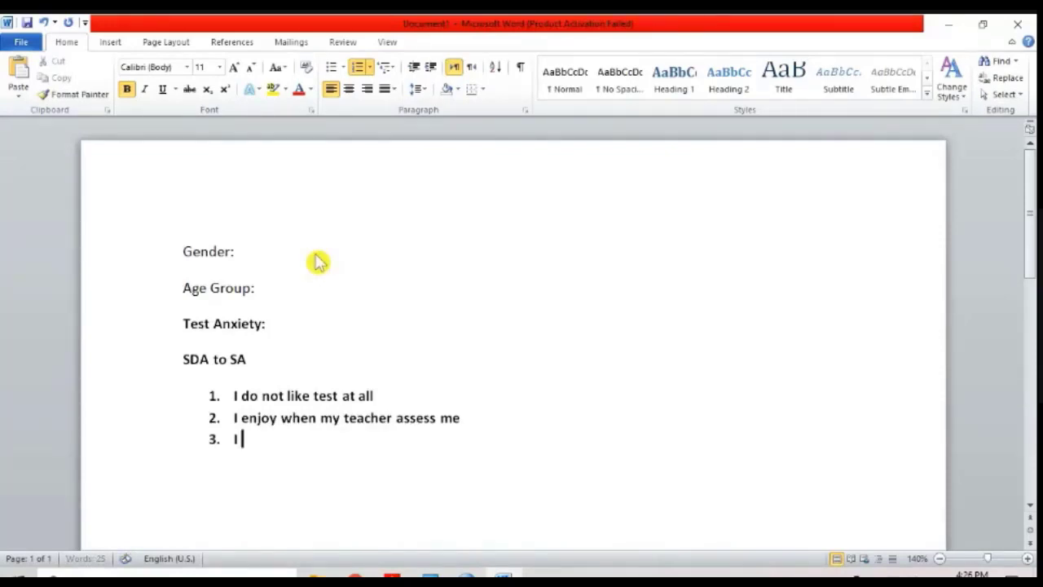
{"action": "type", "text": "have a hard ti"}
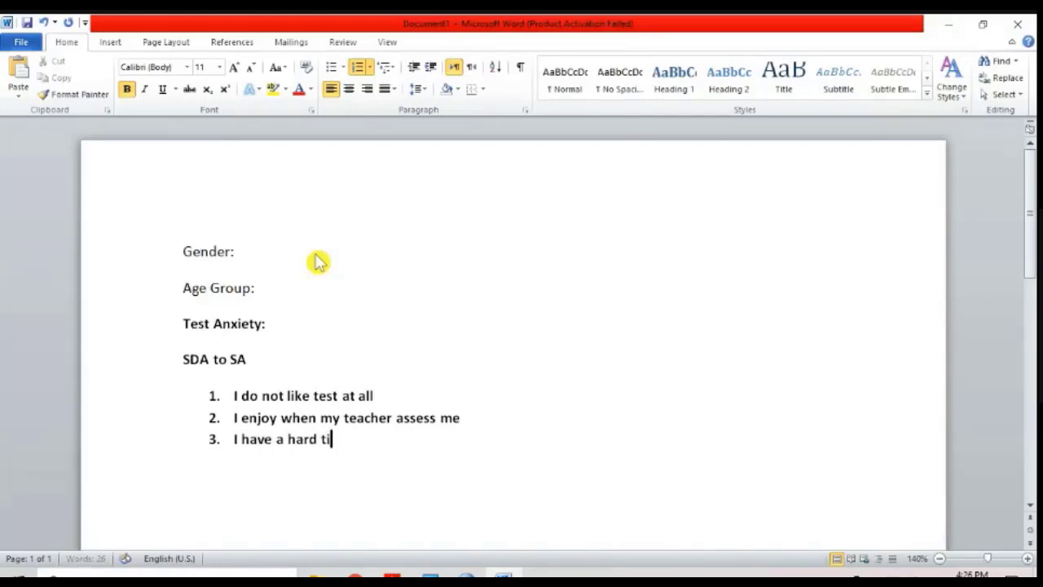
{"action": "type", "text": "me to co"}
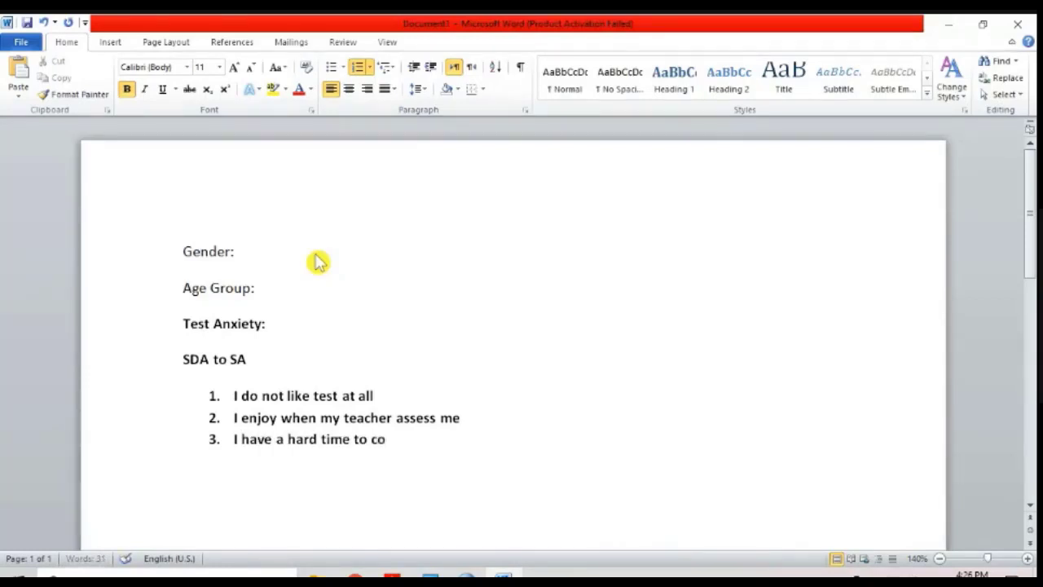
{"action": "type", "text": "mplete academic te"}
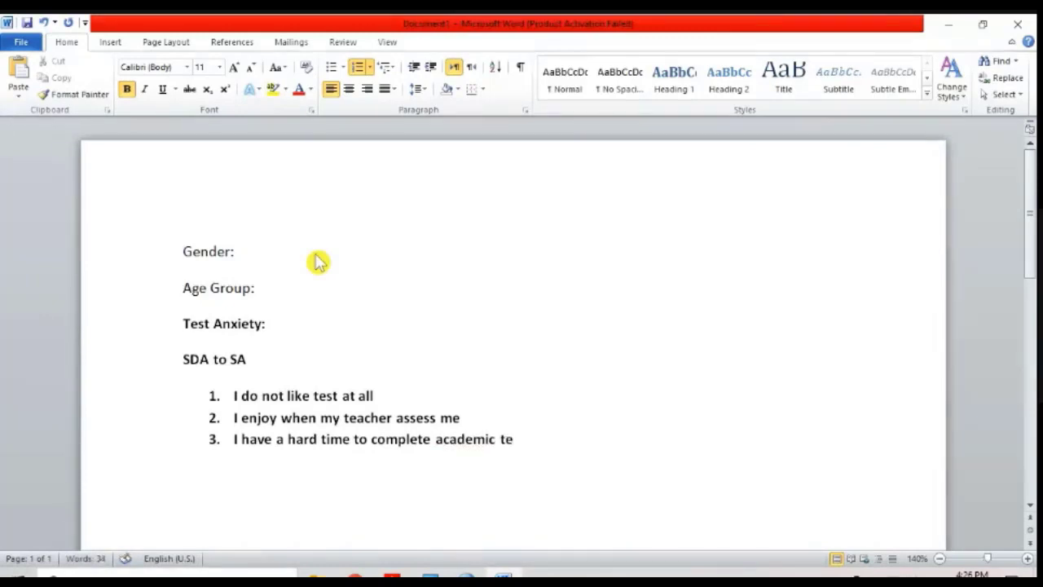
{"action": "key", "text": "BackSpace"}
{"action": "type", "text": "ask"}
{"action": "key", "text": "Return"}
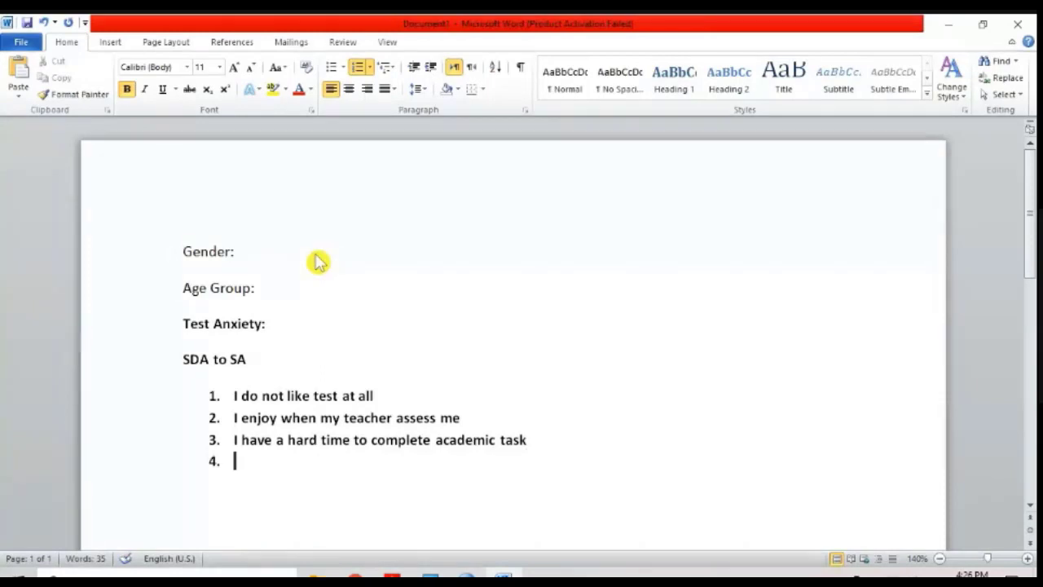
Step: Add "I like the way teachers take my course tes" as the fourth numbered statement
{"action": "type", "text": "I like the wa"}
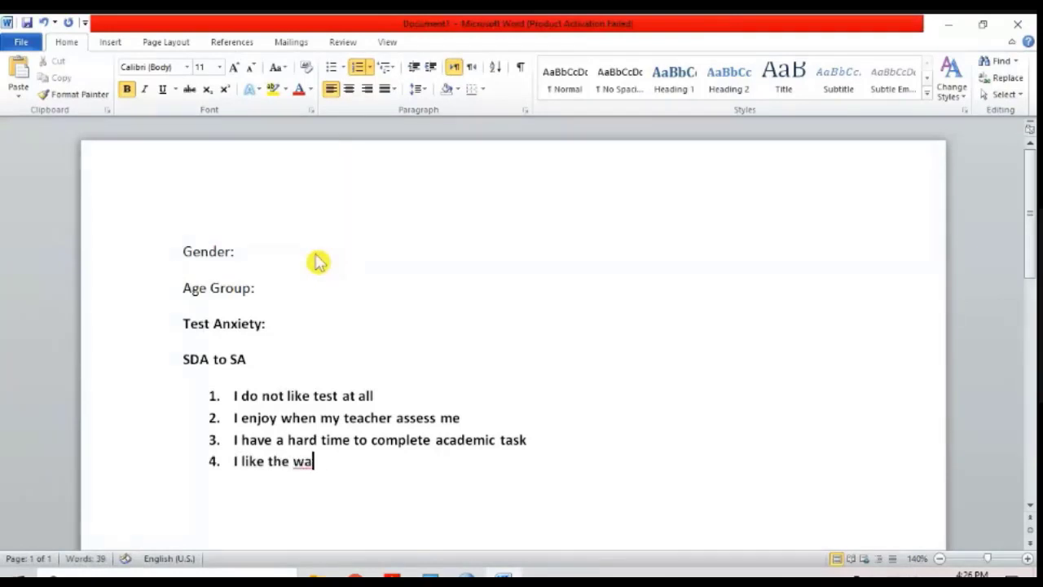
{"action": "type", "text": "y teachers t"}
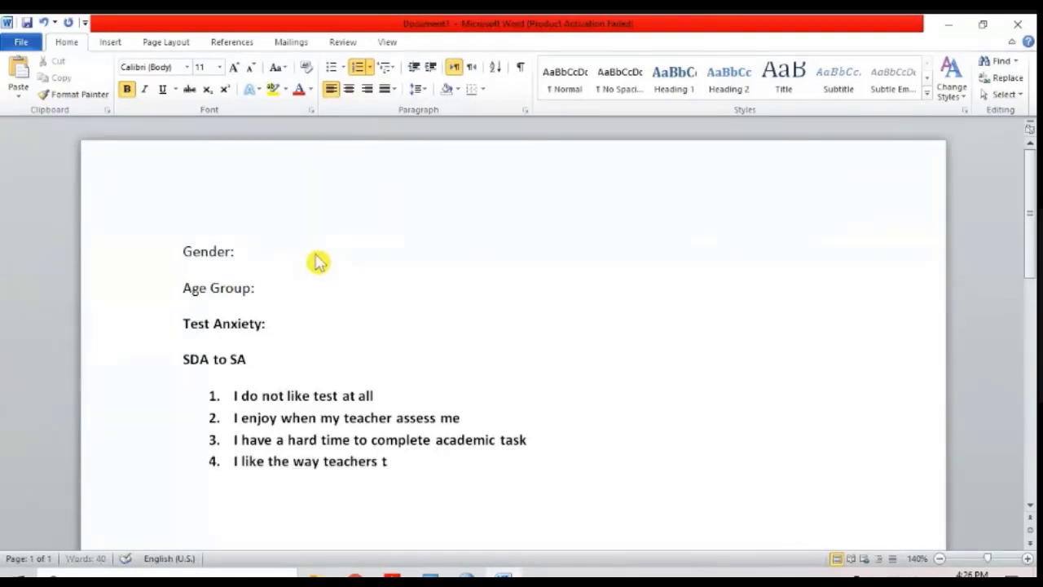
{"action": "type", "text": "ake my cour"}
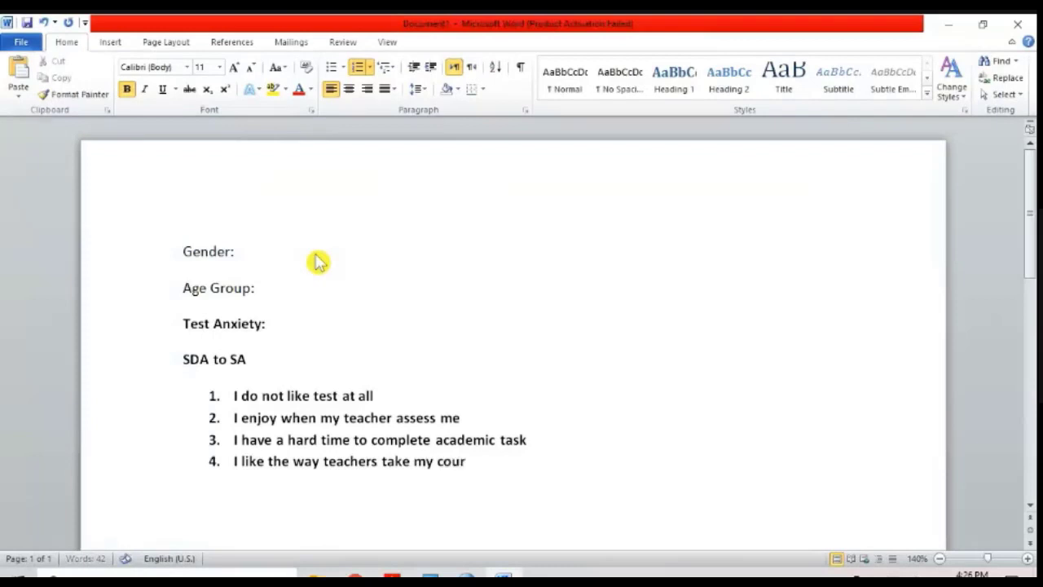
{"action": "type", "text": "se tes"}
{"action": "key", "text": "Return"}
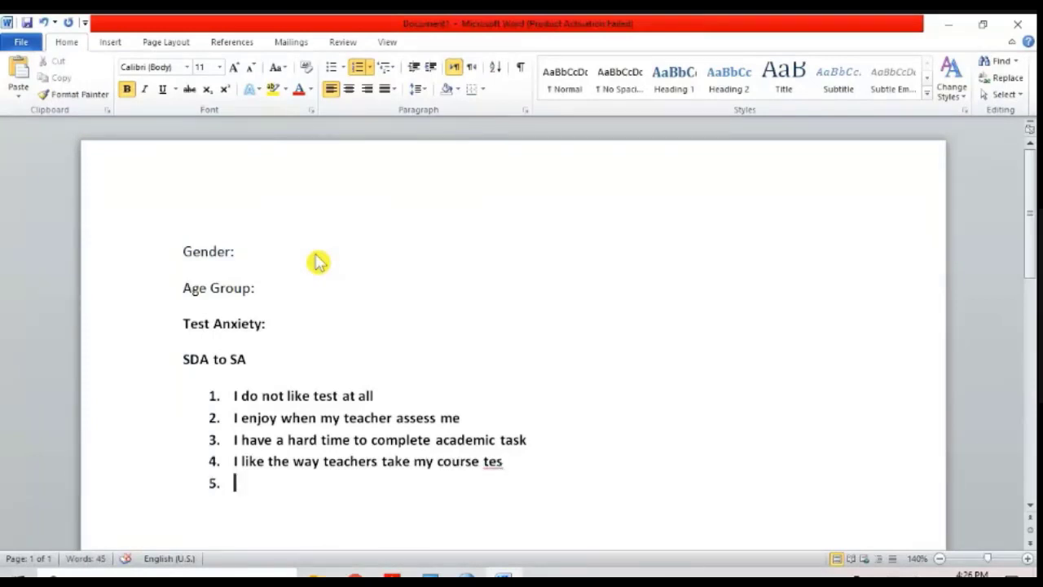
Step: Add "I am unable to complete any test." as the fifth numbered statement
{"action": "type", "text": "I am unable to "}
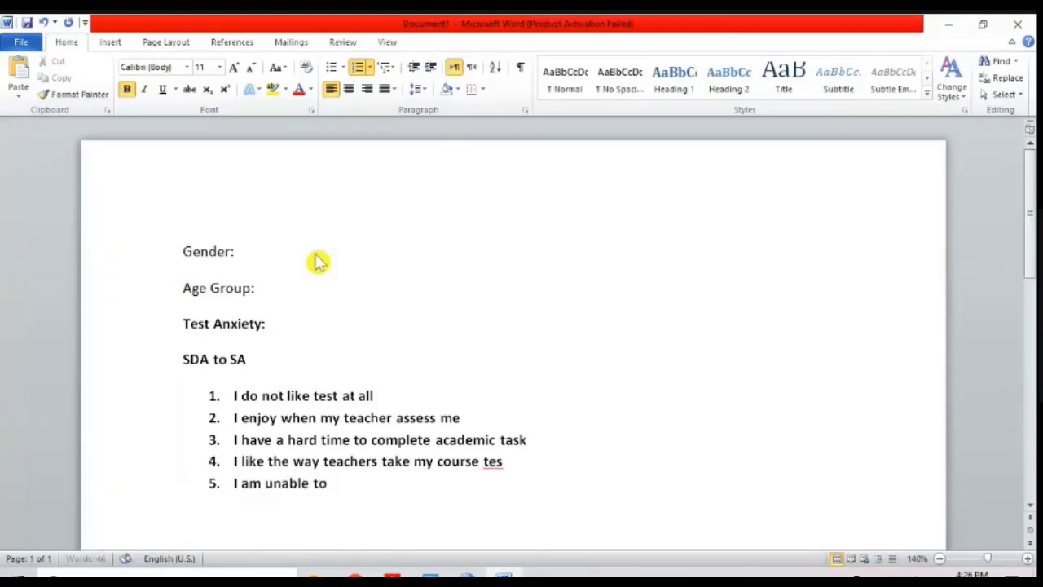
{"action": "type", "text": "complete any test."}
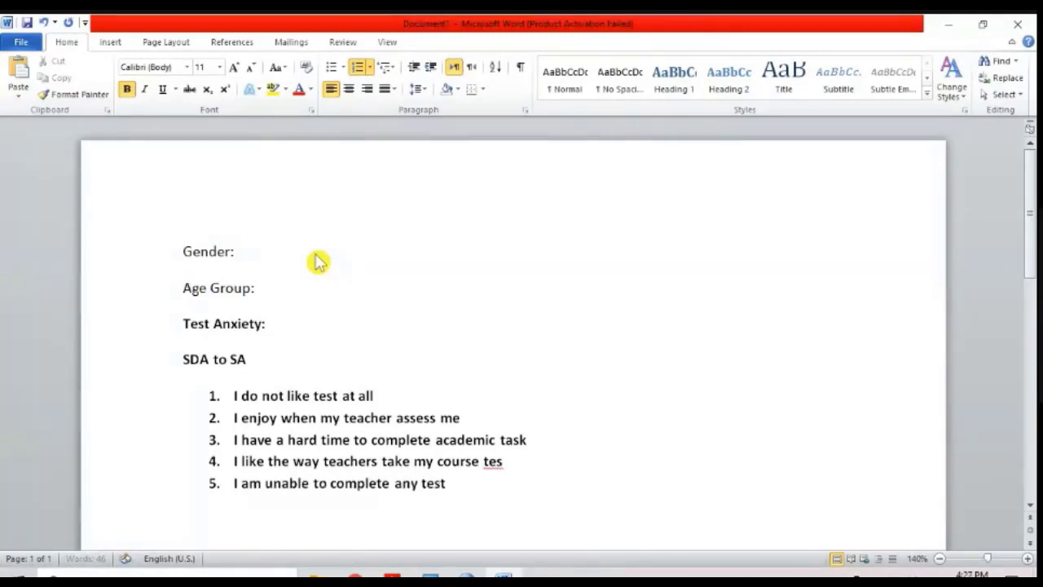
Step: Highlight all five numbered statements below the "SDA to SA" line
{"action": "key", "text": "Home"}
{"action": "key", "text": "Up"}
{"action": "key", "text": "Up"}
{"action": "key", "text": "Up"}
{"action": "key", "text": "Up"}
{"action": "key", "text": "shift+Down"}
{"action": "key", "text": "shift+Down"}
{"action": "key", "text": "shift+Down"}
{"action": "key", "text": "shift+Down"}
{"action": "key", "text": "shift+Down"}
{"action": "key", "text": "shift+Down"}
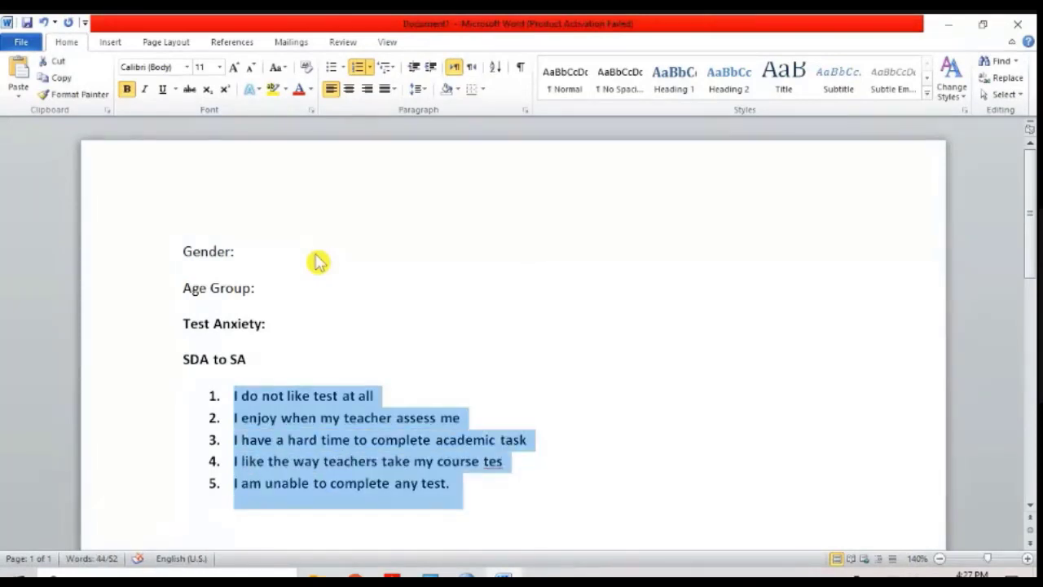
{"action": "key", "text": "Up"}
{"action": "key", "text": "Up"}
{"action": "key", "text": "Down"}
{"action": "key", "text": "Down"}
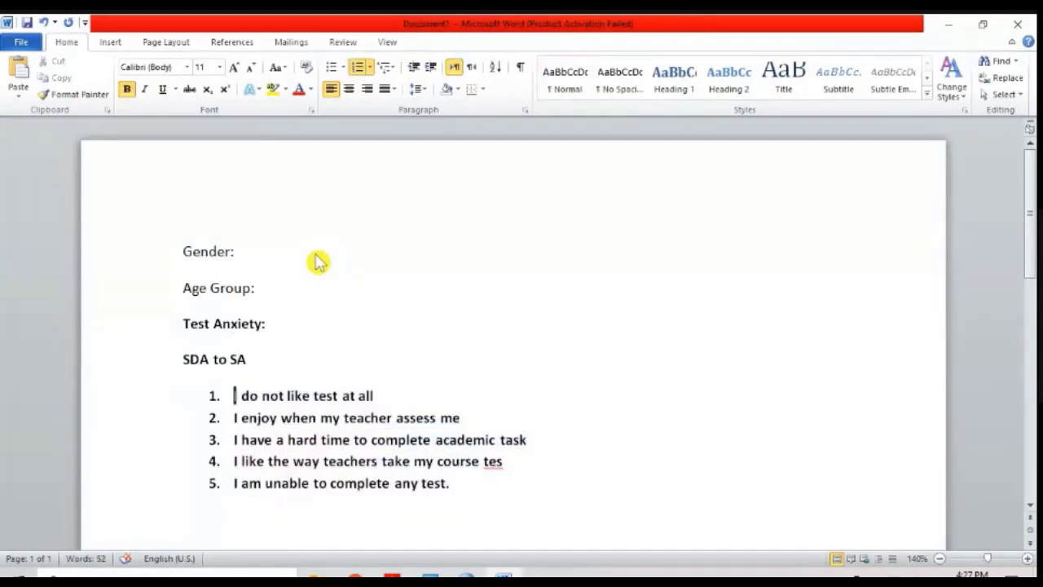
{"action": "key", "text": "Up"}
{"action": "key", "text": "Down"}
{"action": "key", "text": "Up"}
{"action": "key", "text": "Up"}
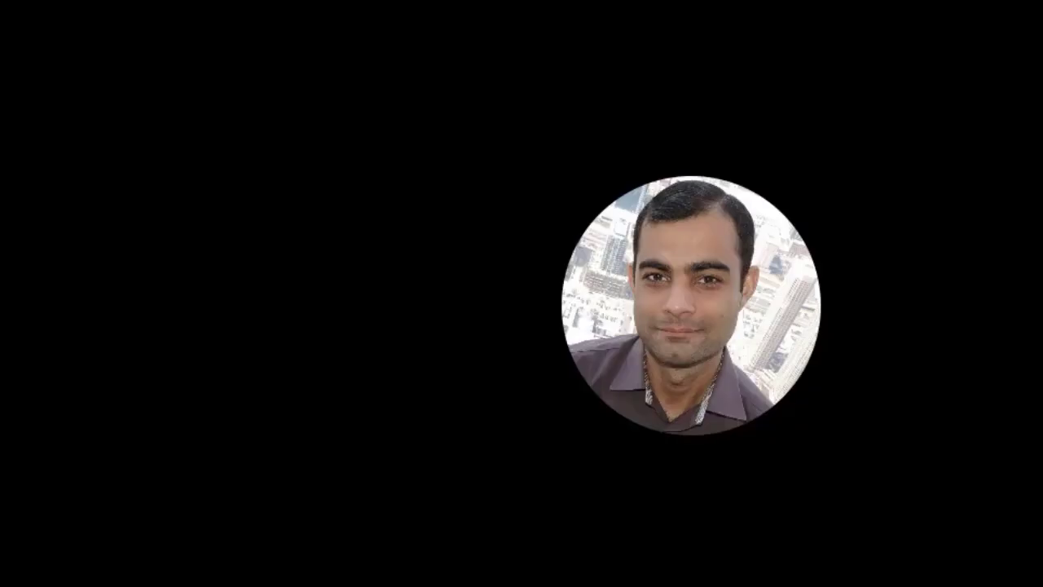
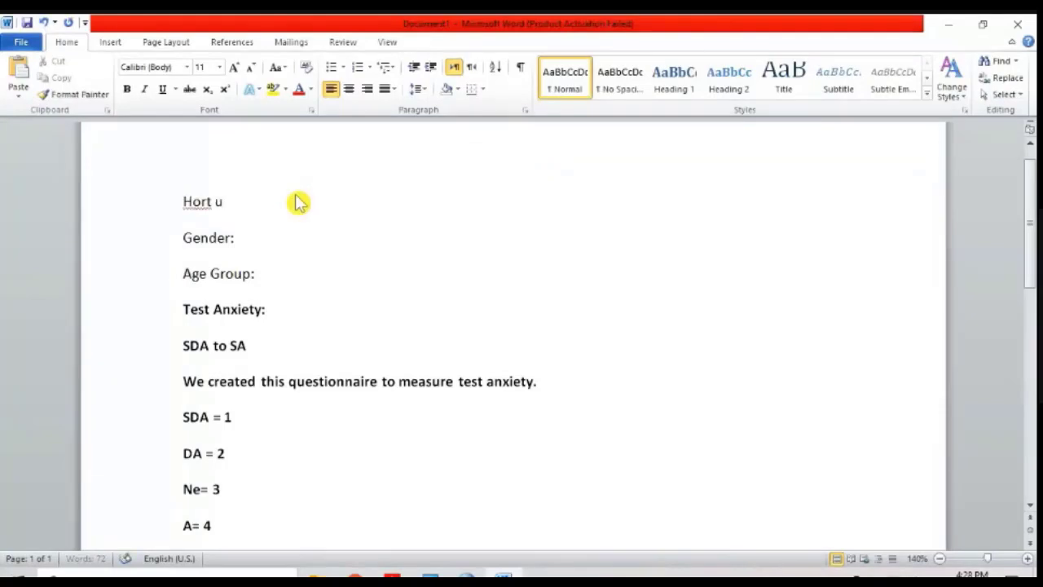
Step: Enter "Short Questionaire" as the title line above "Gender:", clearing the mistyped words
{"action": "type", "text": "uesionaire"}
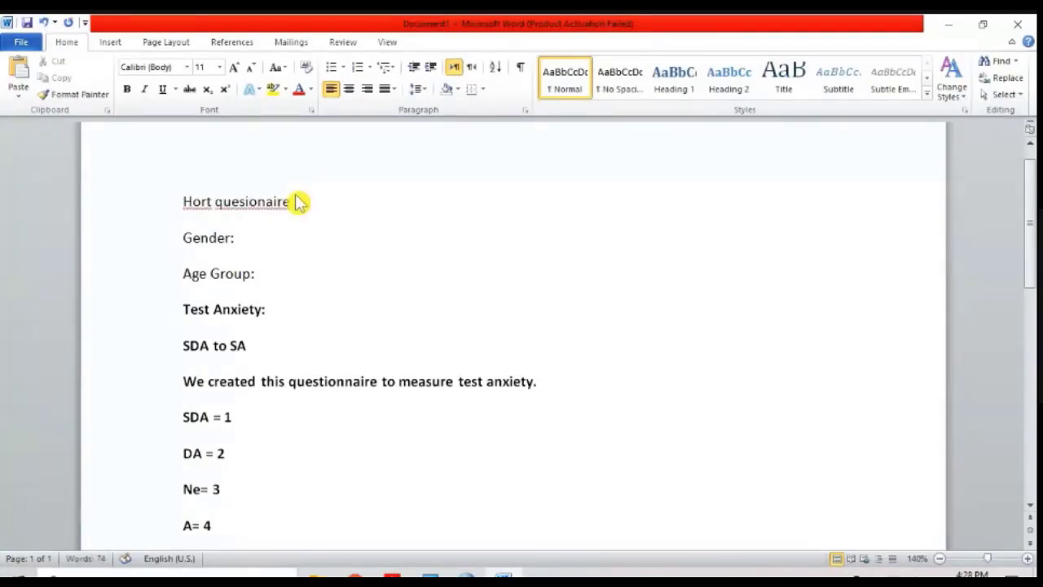
{"action": "type", "text": "Short"}
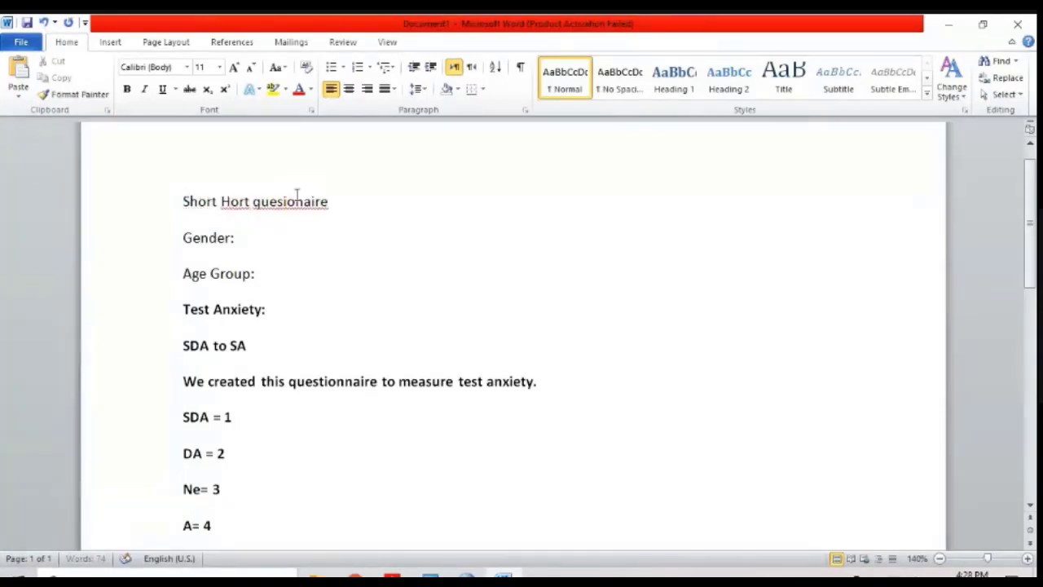
{"action": "key", "text": "Delete"}
{"action": "key", "text": "Delete"}
{"action": "key", "text": "Delete"}
{"action": "key", "text": "Delete"}
{"action": "key", "text": "Delete"}
{"action": "type", "text": "Questi"}
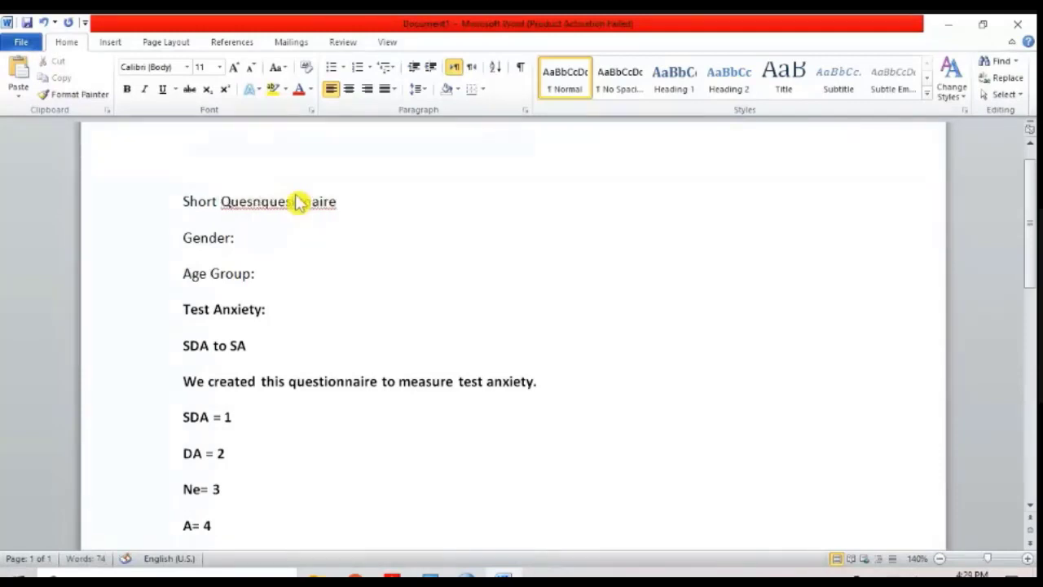
{"action": "key", "text": "ctrl+z"}
{"action": "type", "text": "uesionaire"}
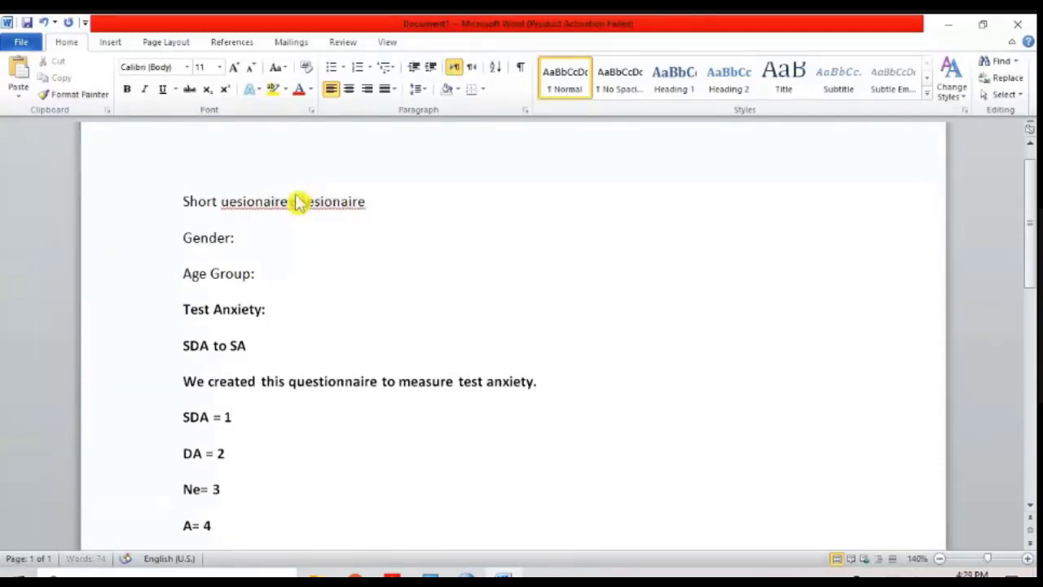
{"action": "key", "text": "ctrl+Delete"}
{"action": "key", "text": "ctrl+Left"}
{"action": "type", "text": "Quesioanire"}
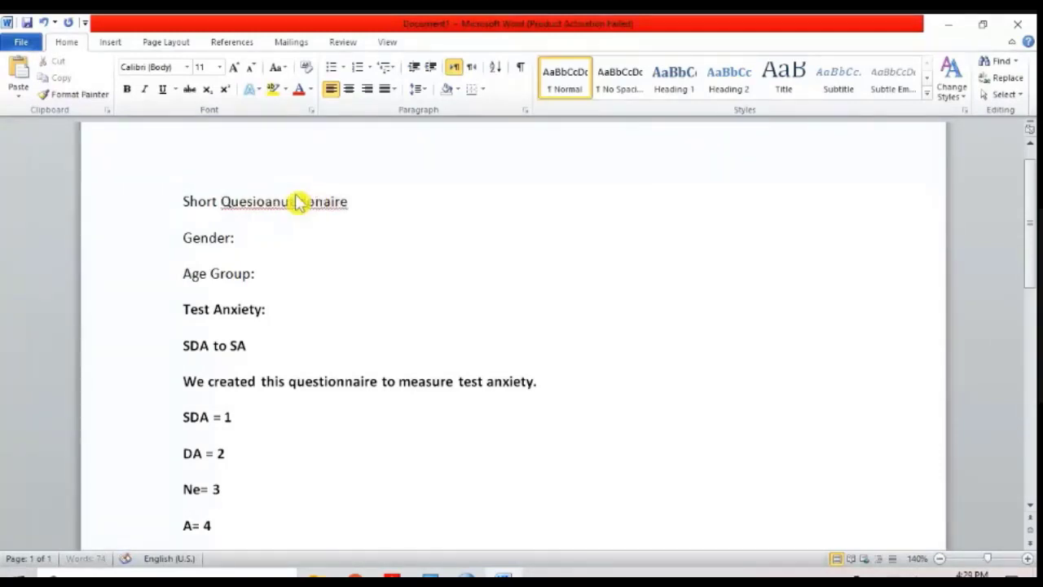
{"action": "key", "text": "ctrl+Delete"}
{"action": "right_click", "coordinate": [298, 200]}
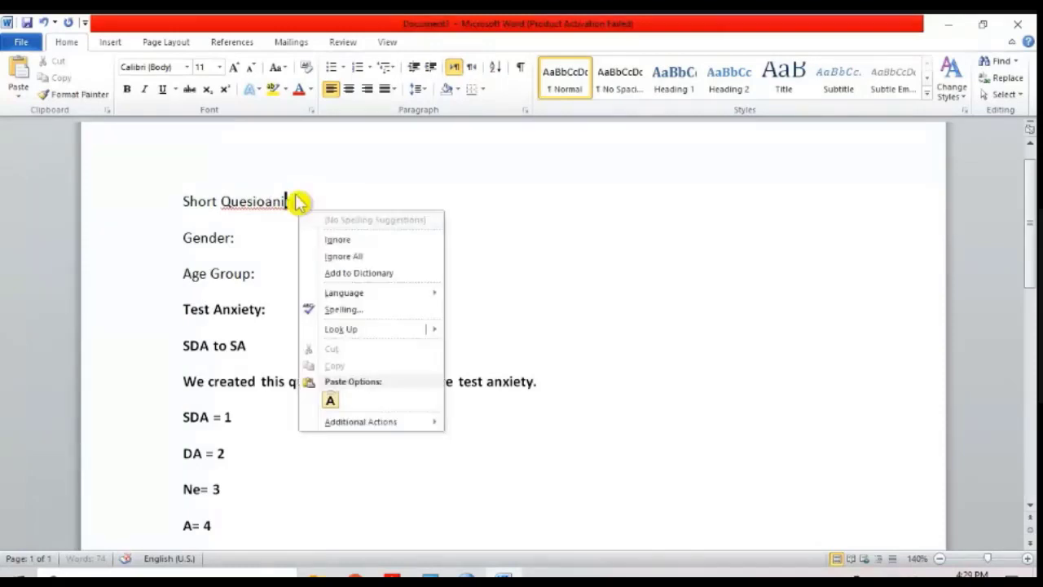
{"action": "key", "text": "Escape"}
{"action": "key", "text": "ctrl+Left"}
{"action": "type", "text": "Ques"}
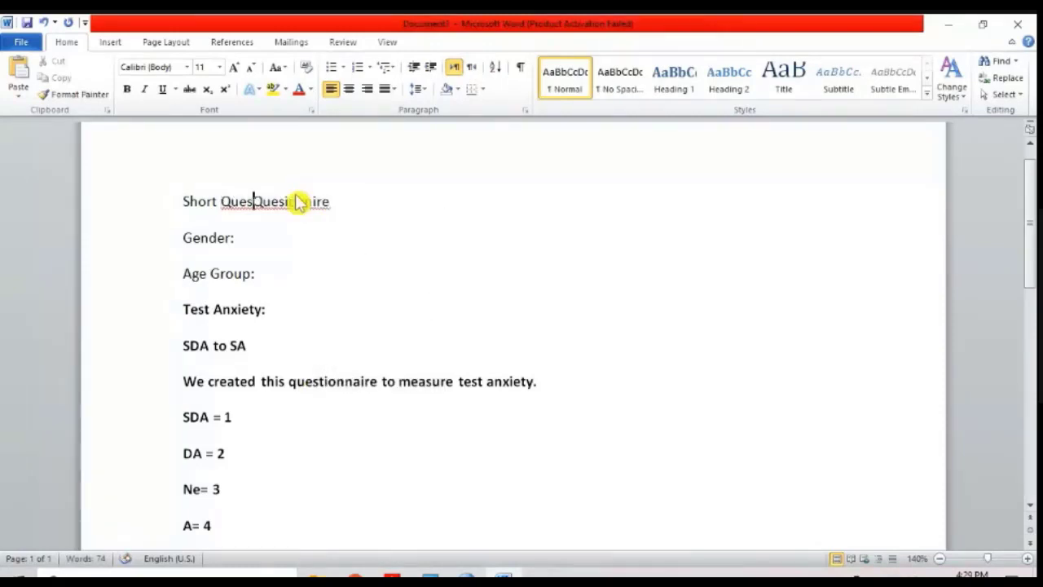
{"action": "type", "text": "tionaire"}
{"action": "key", "text": "ctrl+Delete"}
{"action": "key", "text": "Home"}
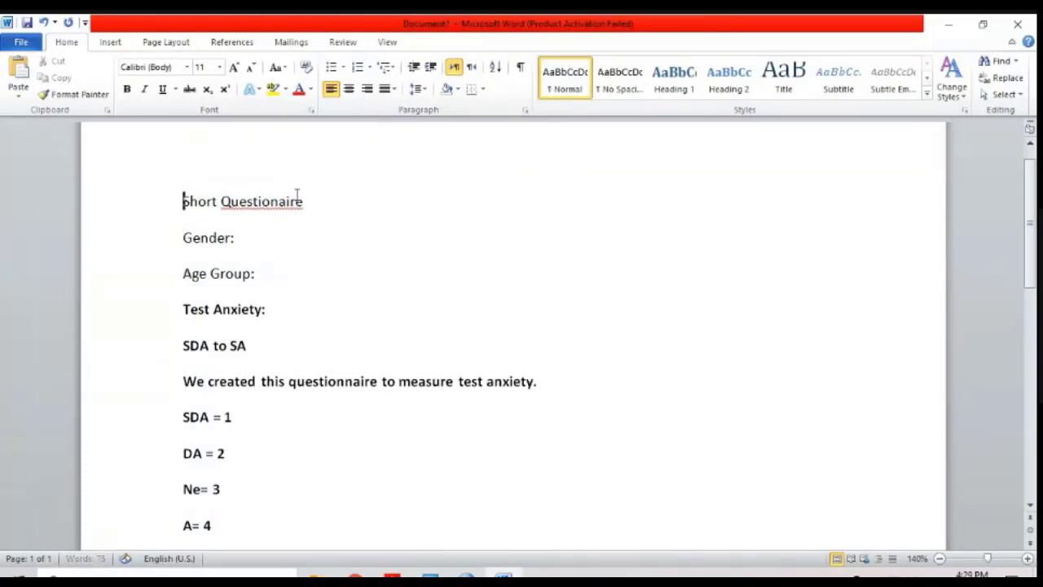
Step: Correct the misspelled title word to the suggested spelling "Questionnaire"
{"action": "right_click", "coordinate": [296, 210]}
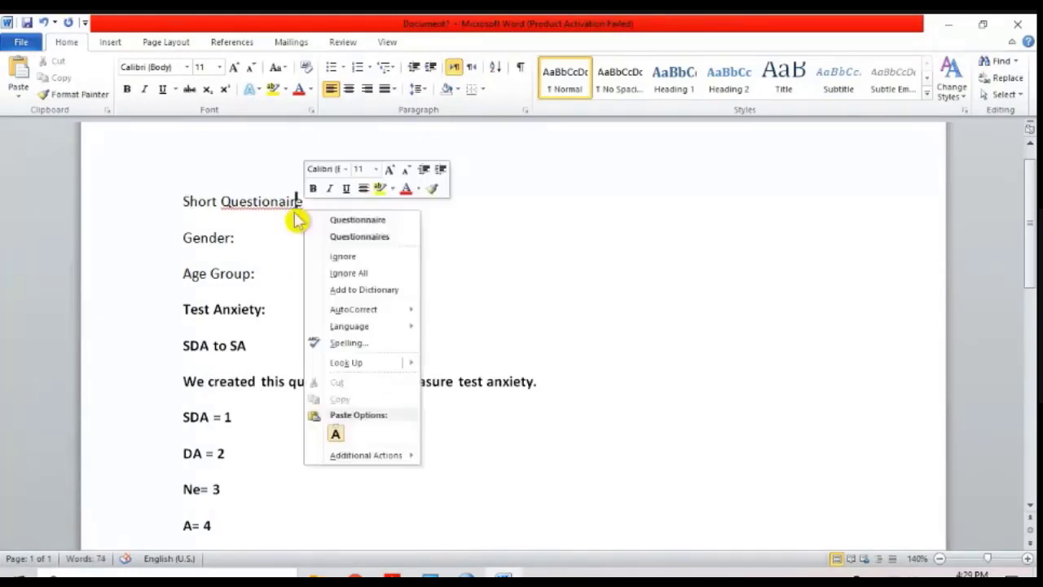
{"action": "left_click", "coordinate": [326, 217]}
{"action": "left_click", "coordinate": [304, 244]}
Step: Make the "Gender:" and "Age Group:" lines bold
{"action": "left_click", "coordinate": [130, 238]}
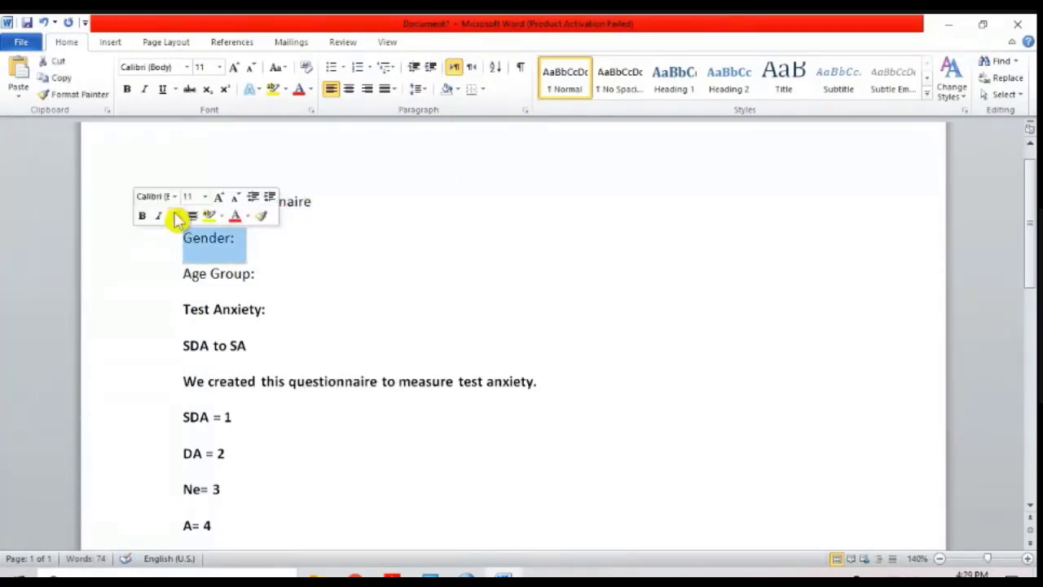
{"action": "key", "text": "ctrl+b"}
{"action": "key", "text": "Down"}
{"action": "key", "text": "shift+Home"}
{"action": "key", "text": "ctrl+b"}
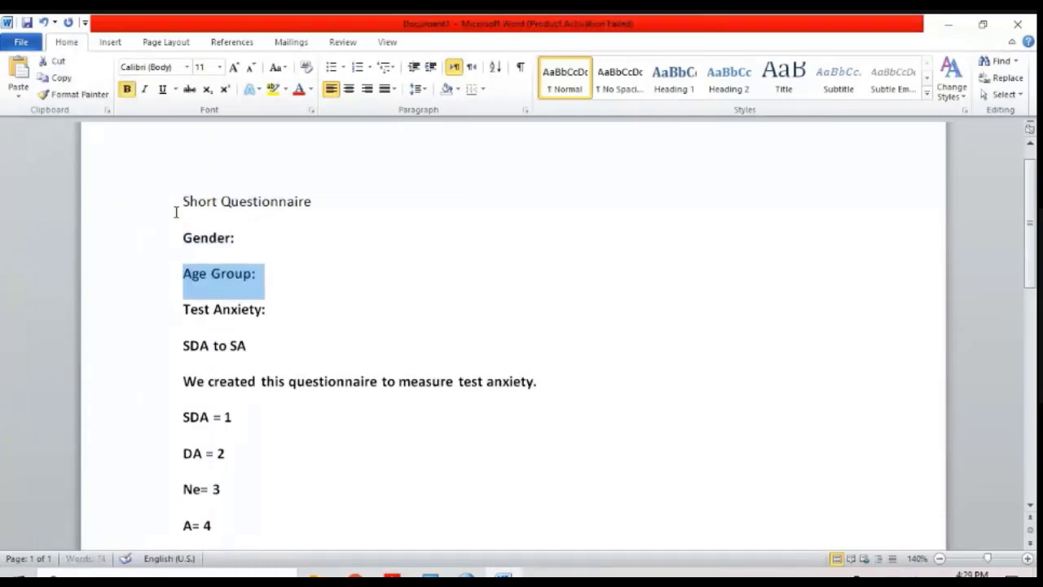
Step: Add the ranges "22 to 24 , 25 to 27, 28 to 30 and 31 to 33 and more than 33" after "Age Group:"
{"action": "key", "text": "End"}
{"action": "key", "text": "Tab"}
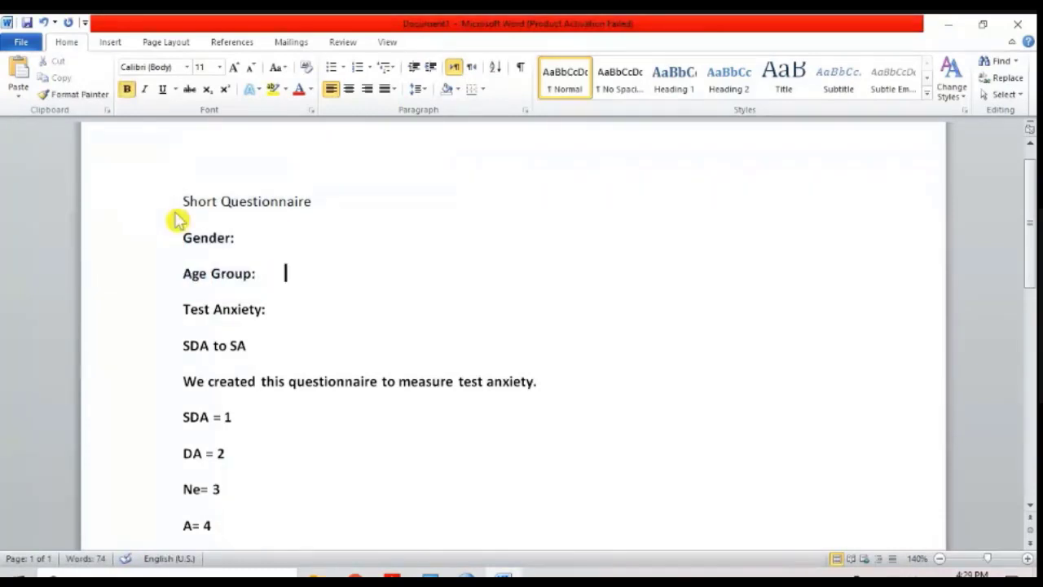
{"action": "type", "text": "22 top"}
{"action": "key", "text": "BackSpace"}
{"action": "type", "text": "24 "}
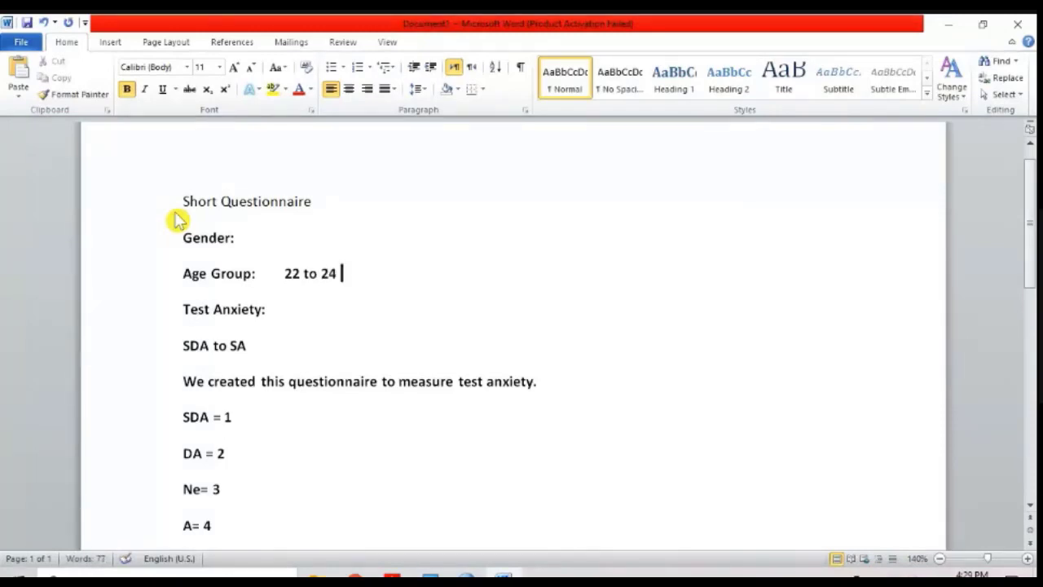
{"action": "type", "text": ", 25 to"}
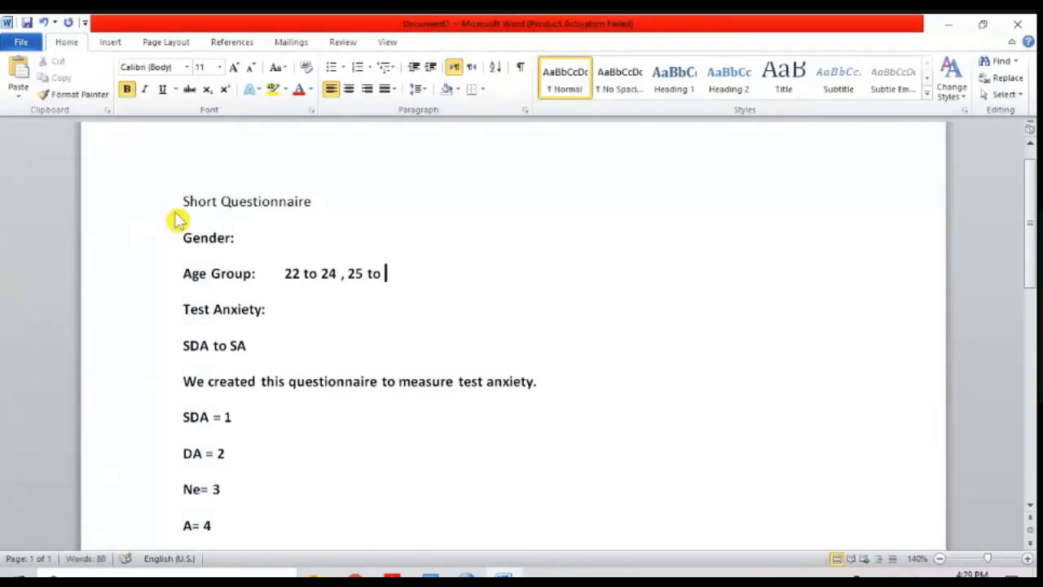
{"action": "type", "text": " 27, 28 to"}
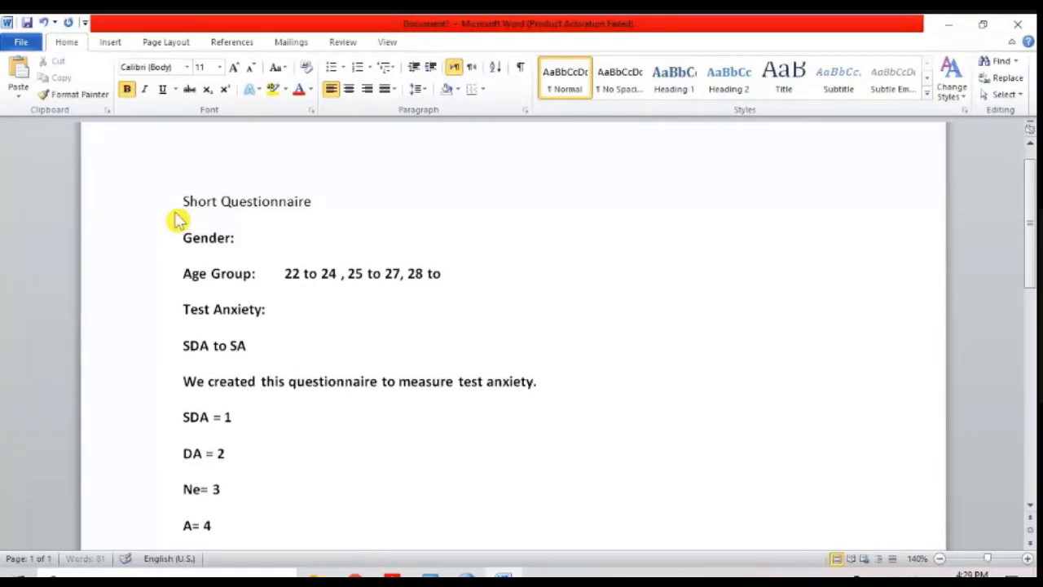
{"action": "type", "text": " 30 and 31 to 33 and mor"}
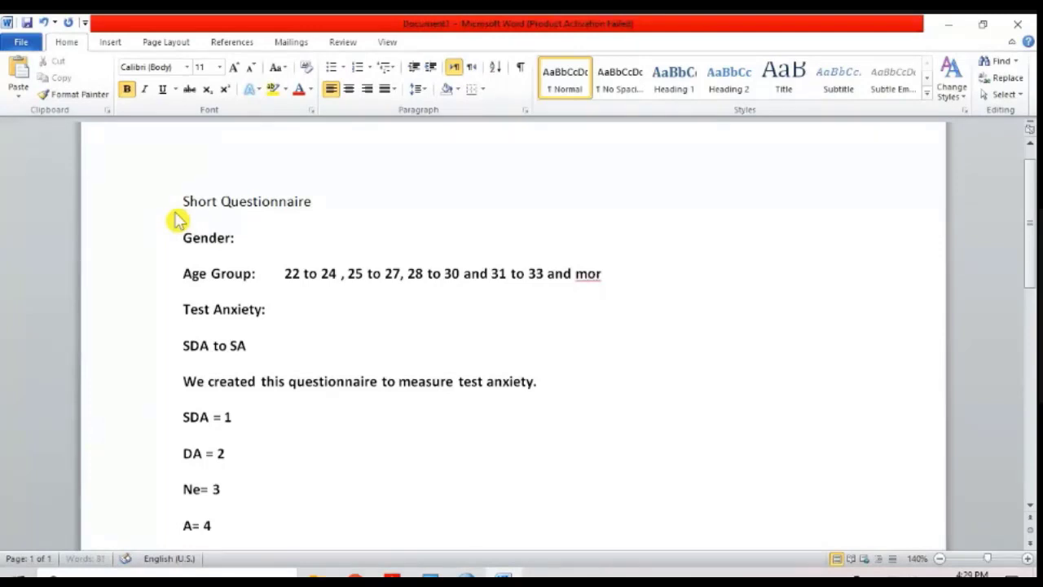
{"action": "key", "text": "Down"}
{"action": "key", "text": "Down"}
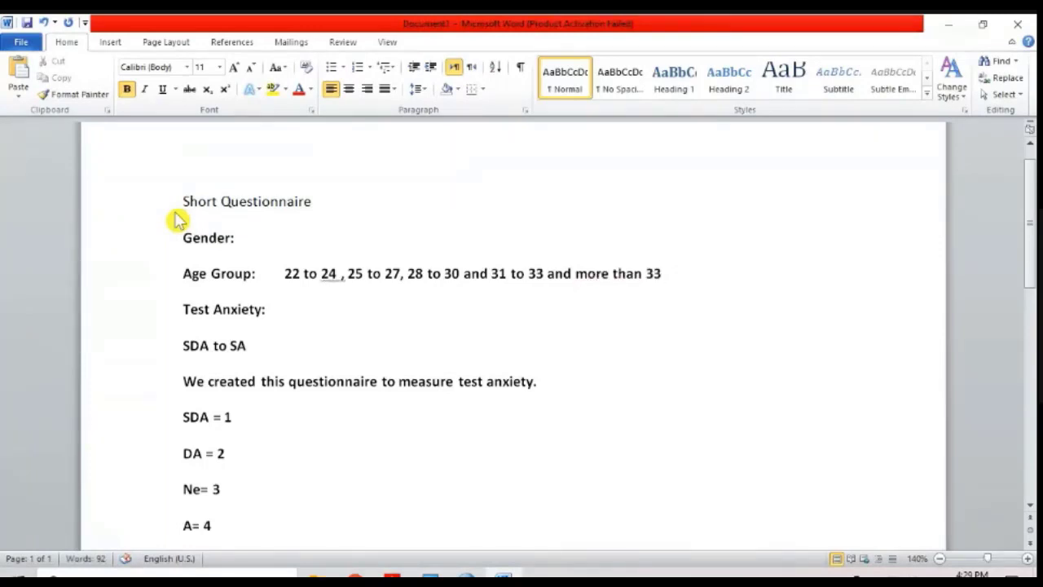
Step: Highlight the numbered statements below the "SA= 5" line to review the questionnaire items
{"action": "scroll", "coordinate": [175, 220], "scroll_direction": "down", "scroll_amount": 5}
{"action": "left_click_drag", "start_coordinate": [239, 373], "coordinate": [449, 493]}
{"action": "scroll", "coordinate": [444, 493], "scroll_direction": "up", "scroll_amount": 3, "text": "ctrl"}
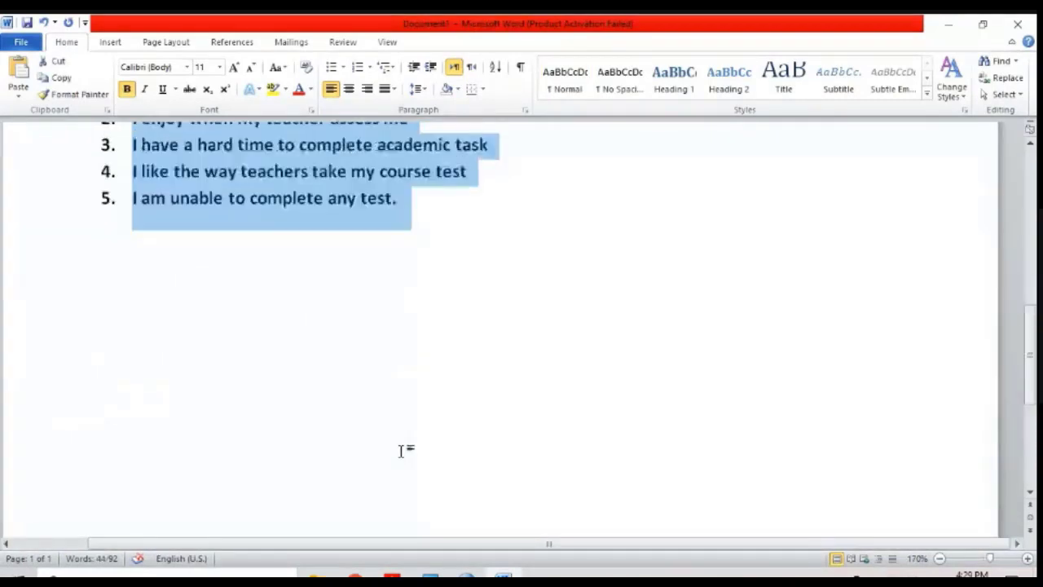
{"action": "left_click", "coordinate": [401, 451]}
{"action": "scroll", "coordinate": [391, 423], "scroll_direction": "up", "scroll_amount": 4}
{"action": "left_click_drag", "start_coordinate": [150, 272], "coordinate": [494, 487]}
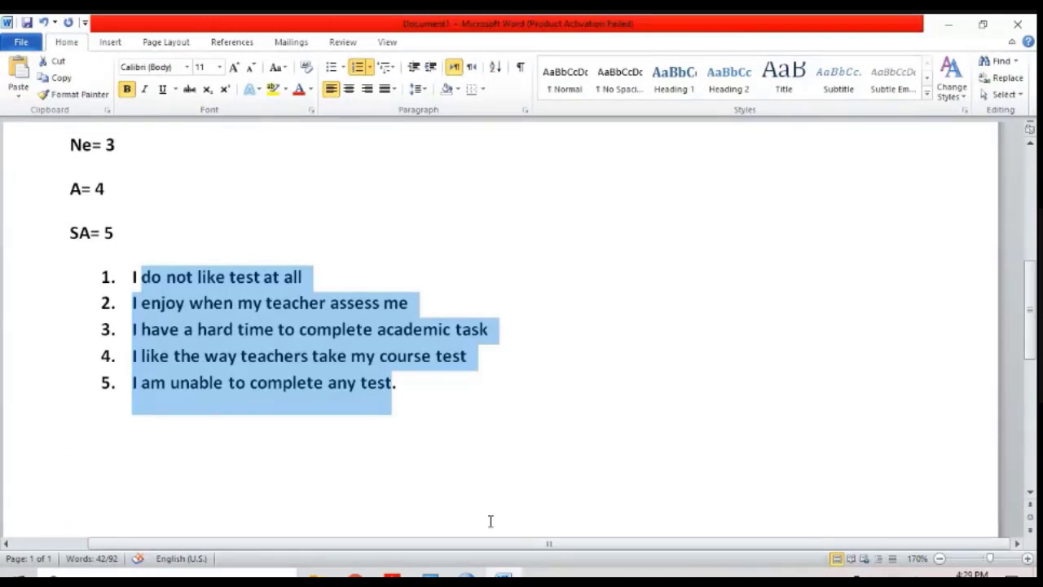
{"action": "left_click_drag", "start_coordinate": [440, 414], "coordinate": [228, 304]}
{"action": "mouse_move", "coordinate": [466, 580]}
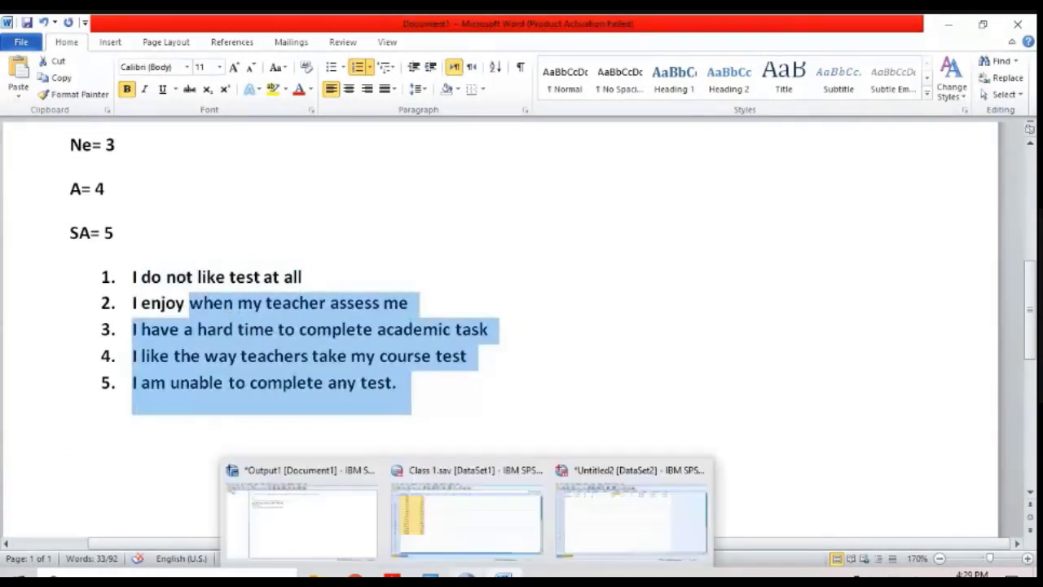
{"action": "left_click", "coordinate": [586, 533]}
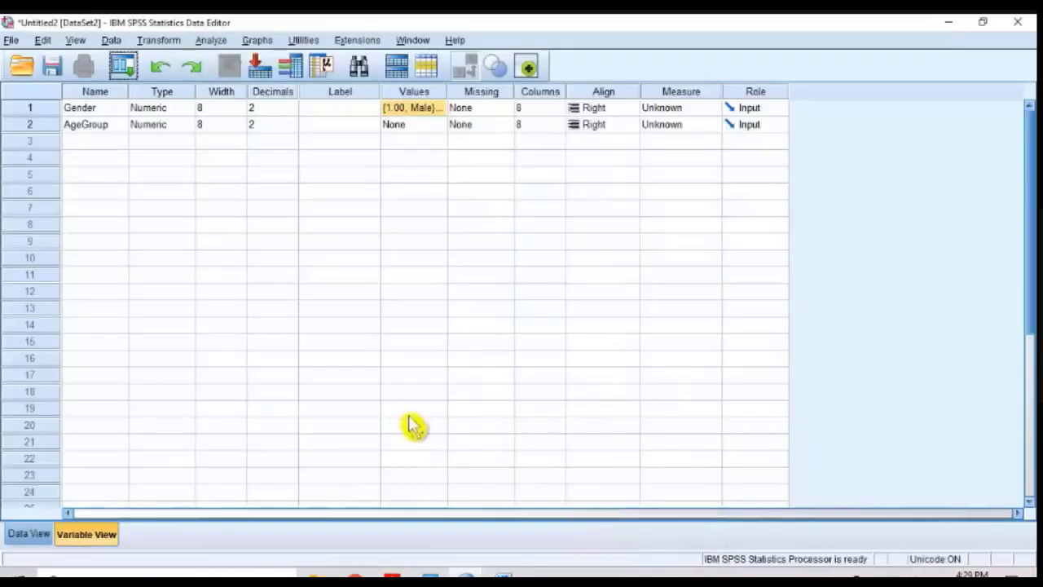
{"action": "left_click", "coordinate": [10, 40]}
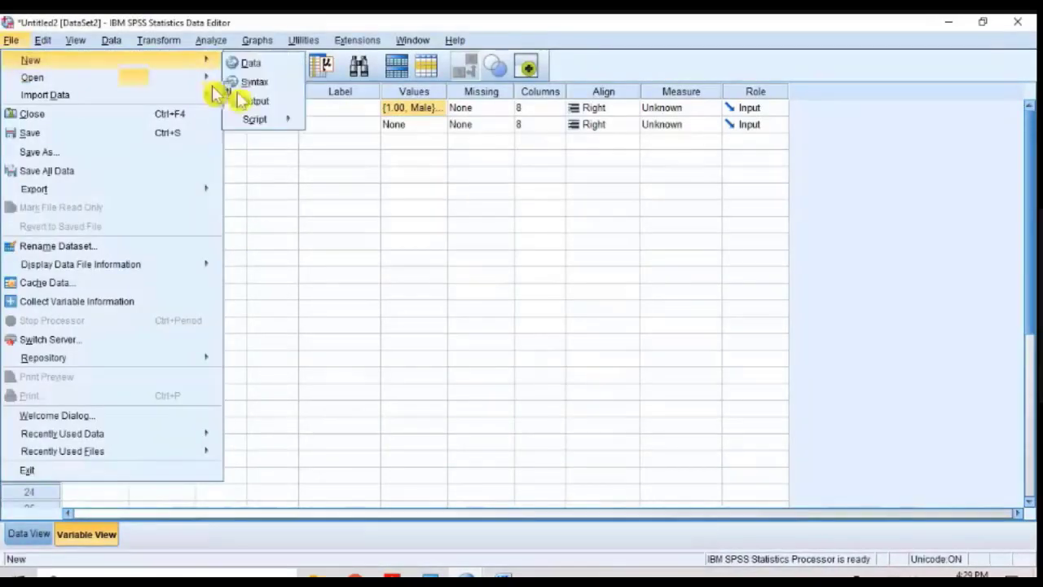
{"action": "mouse_move", "coordinate": [49, 77]}
{"action": "left_click", "coordinate": [440, 277]}
{"action": "left_click", "coordinate": [679, 189]}
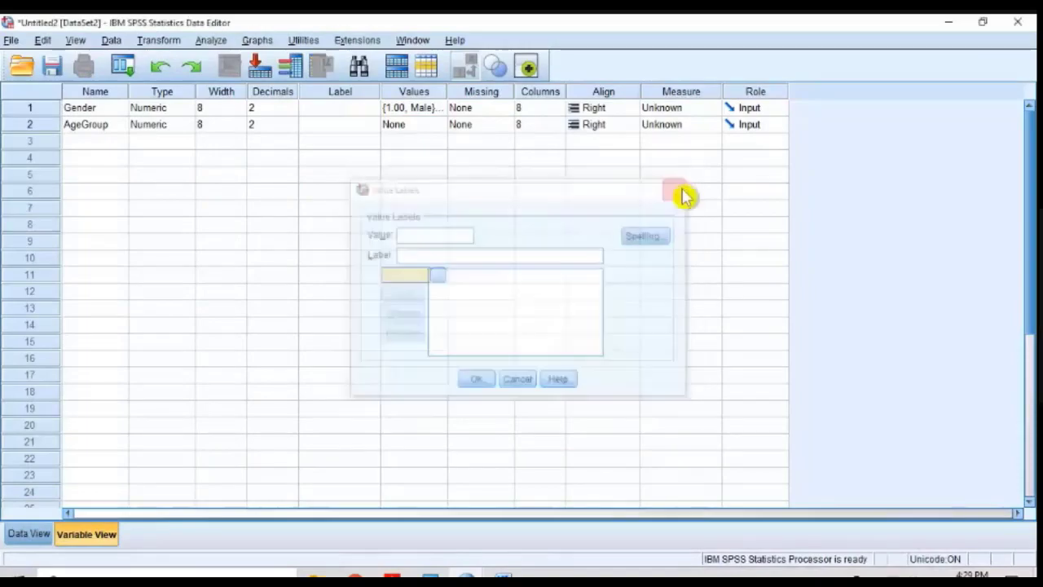
{"action": "left_click", "coordinate": [504, 576]}
Step: Highlight the "Gender:" and "Age Group:" labels near the start of the questionnaire to review them
{"action": "left_click", "coordinate": [463, 459]}
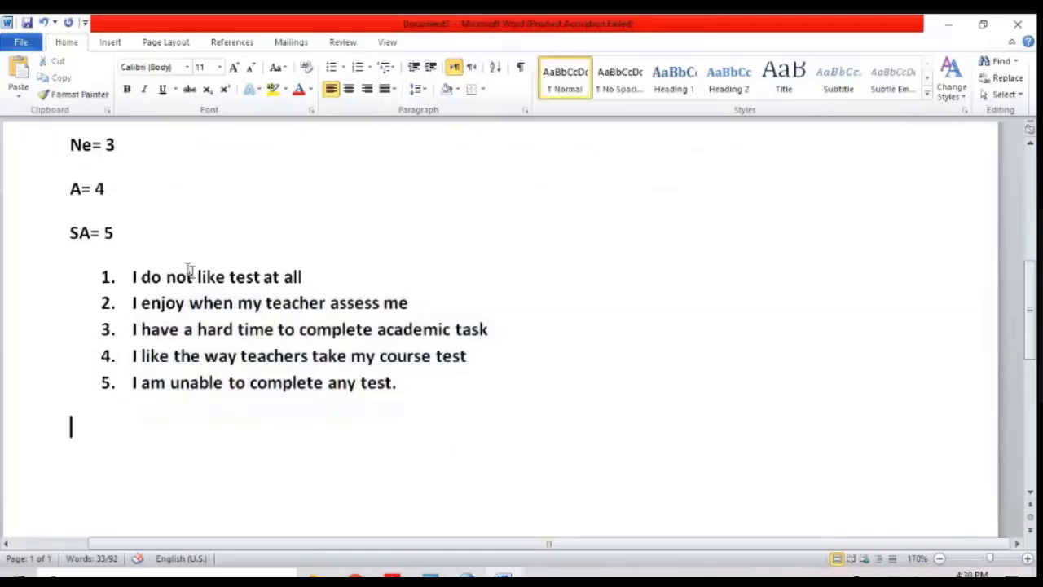
{"action": "scroll", "coordinate": [157, 214], "scroll_direction": "up", "scroll_amount": 3}
{"action": "scroll", "coordinate": [156, 214], "scroll_direction": "up", "scroll_amount": 1}
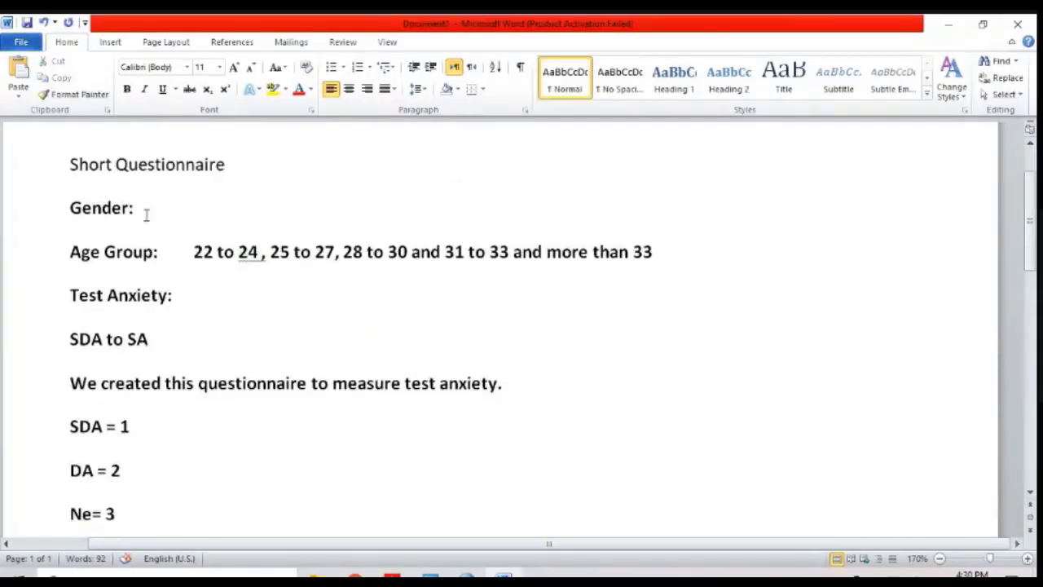
{"action": "left_click_drag", "start_coordinate": [146, 214], "coordinate": [70, 209]}
{"action": "left_click_drag", "start_coordinate": [146, 247], "coordinate": [70, 252]}
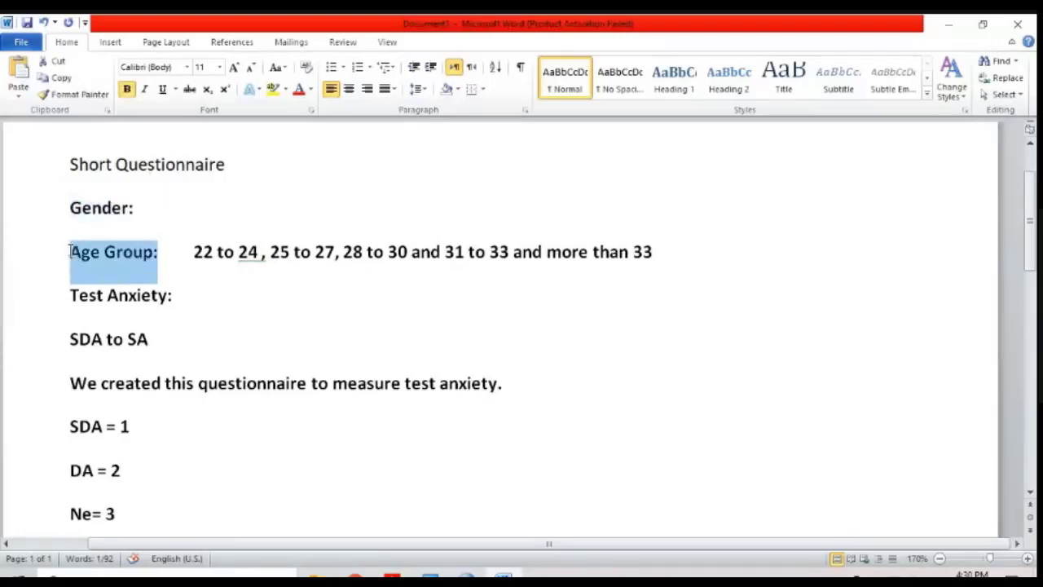
Step: Highlight the five numbered statements and the "Test Anxiety" heading to review the scale they belong to
{"action": "scroll", "coordinate": [70, 251], "scroll_direction": "down", "scroll_amount": 6}
{"action": "left_click_drag", "start_coordinate": [128, 278], "coordinate": [198, 401]}
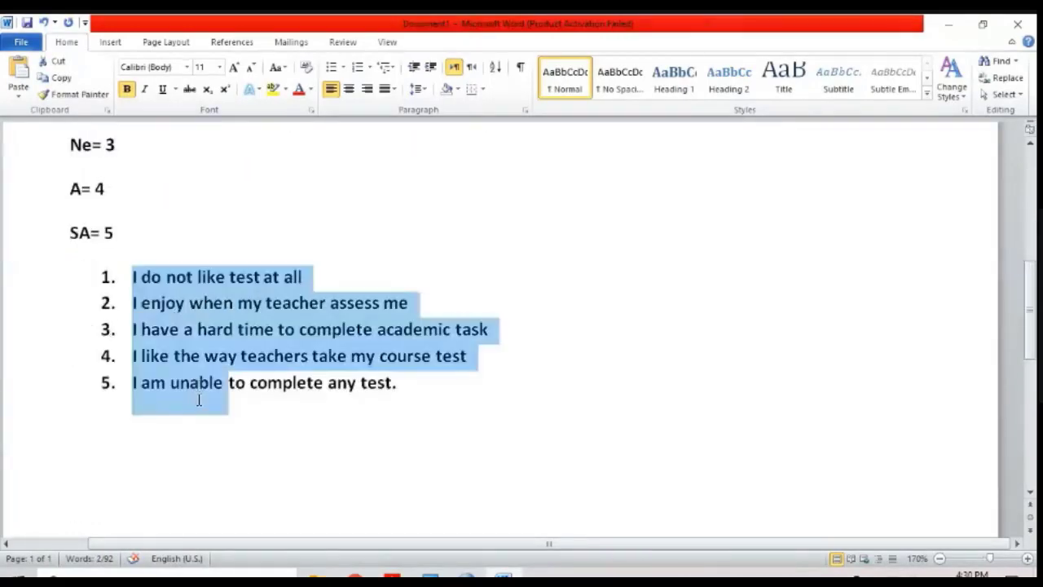
{"action": "left_click_drag", "start_coordinate": [399, 407], "coordinate": [117, 290]}
{"action": "scroll", "coordinate": [117, 287], "scroll_direction": "up", "scroll_amount": 5}
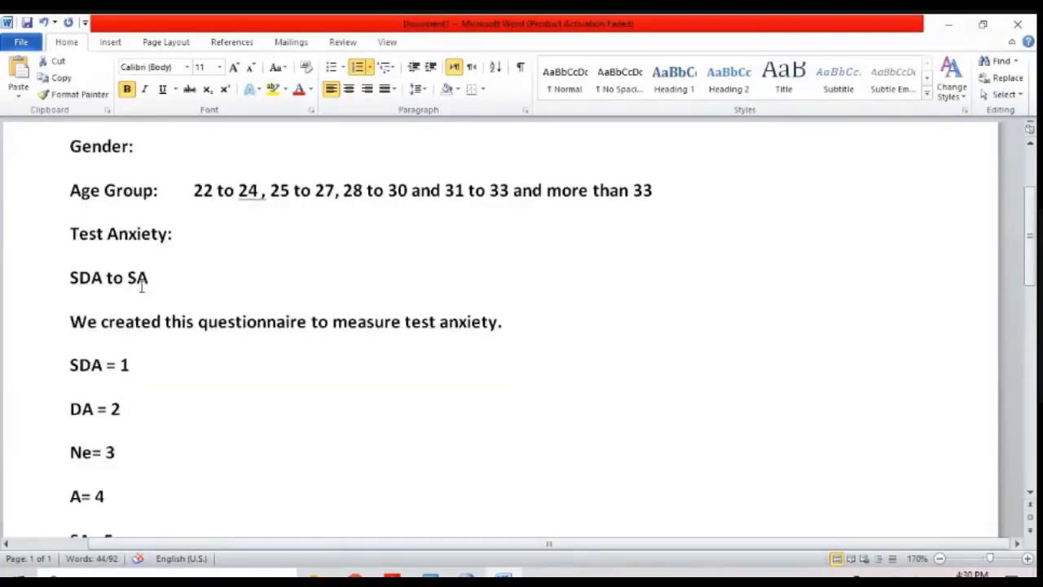
{"action": "left_click_drag", "start_coordinate": [80, 234], "coordinate": [168, 235]}
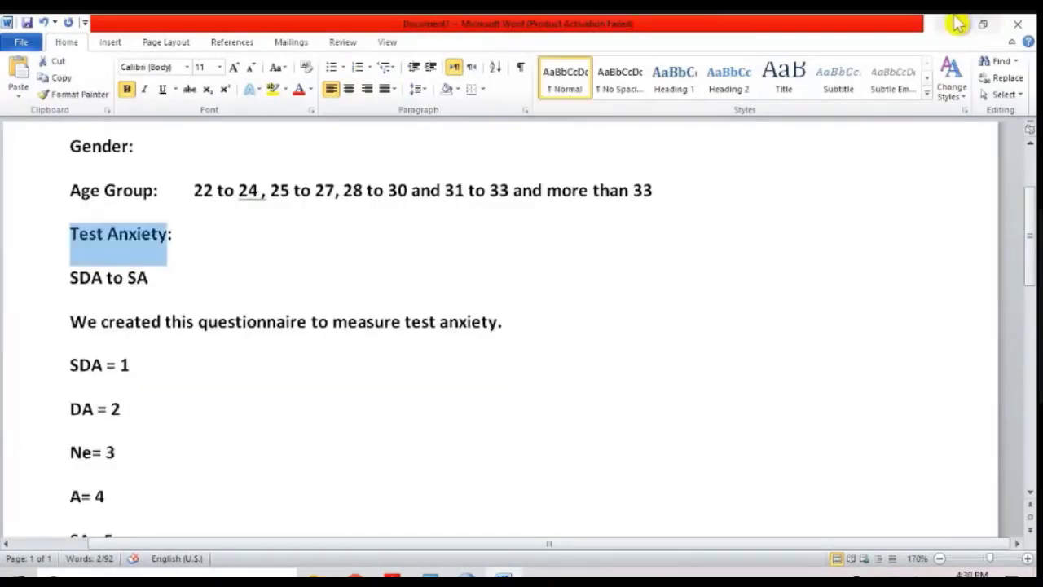
{"action": "scroll", "coordinate": [354, 253], "scroll_direction": "up", "scroll_amount": 1}
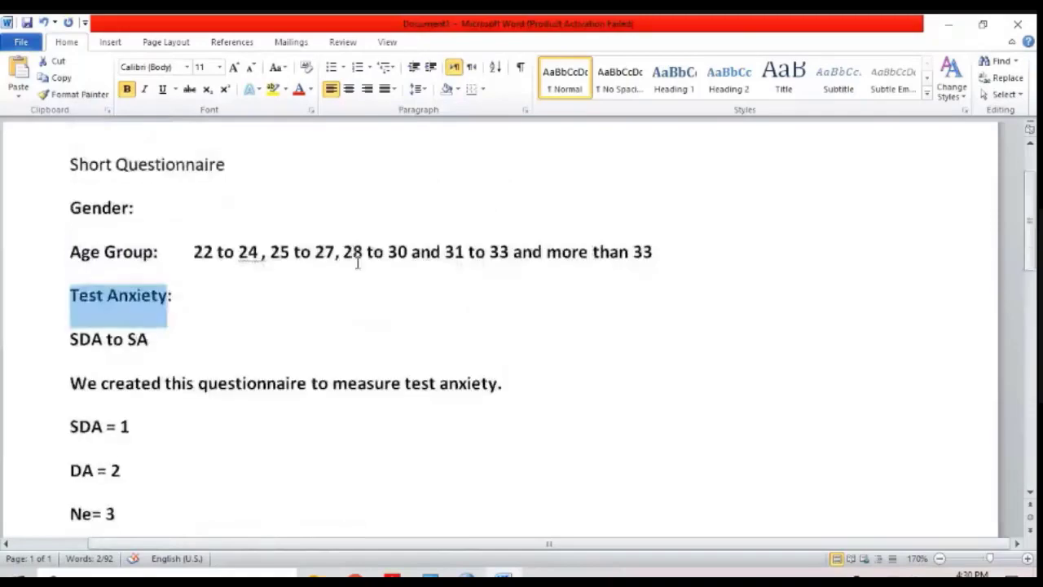
Step: Switch to the Untitled2 dataset in SPSS and magnify its variable list to 200%, moving the Magnifier window clear of the variable rows
{"action": "mouse_move", "coordinate": [471, 570]}
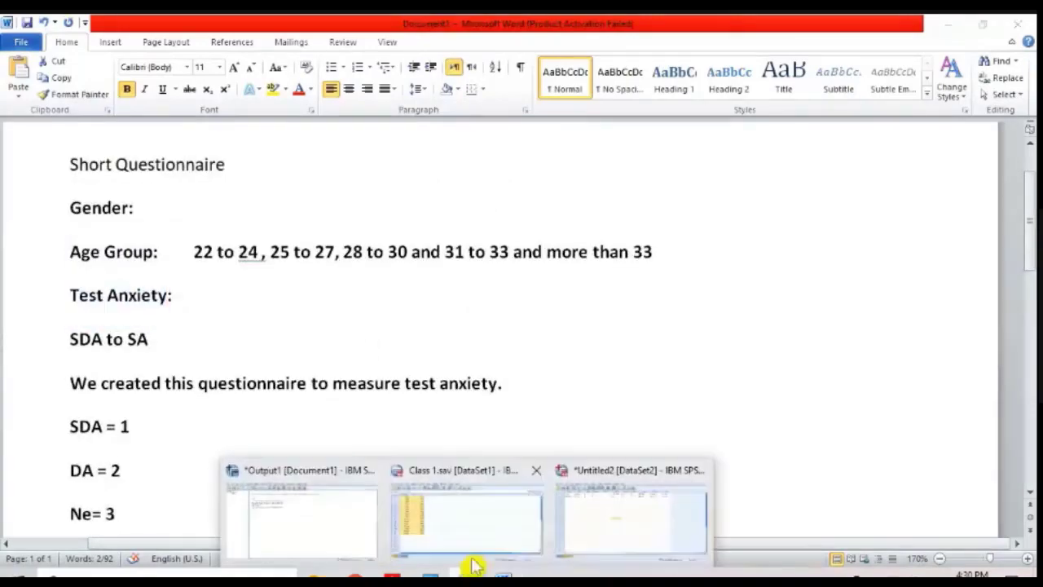
{"action": "left_click", "coordinate": [589, 526]}
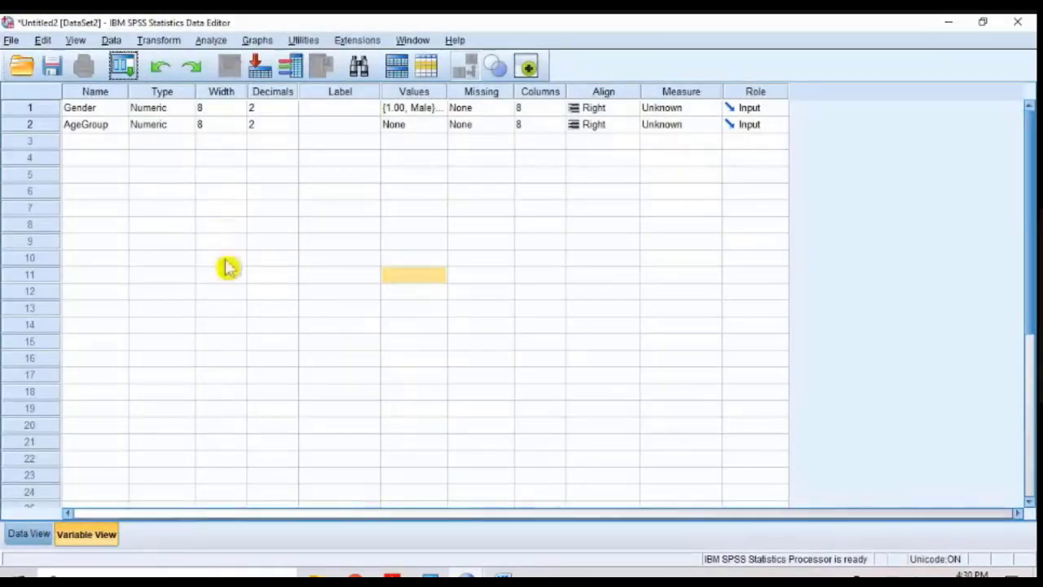
{"action": "left_click", "coordinate": [431, 573]}
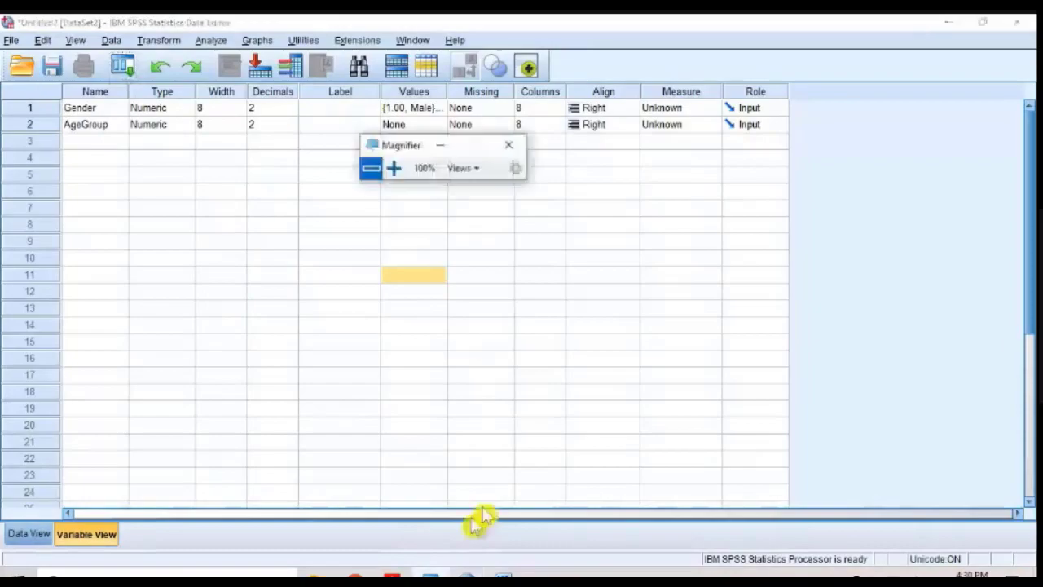
{"action": "left_click", "coordinate": [393, 168]}
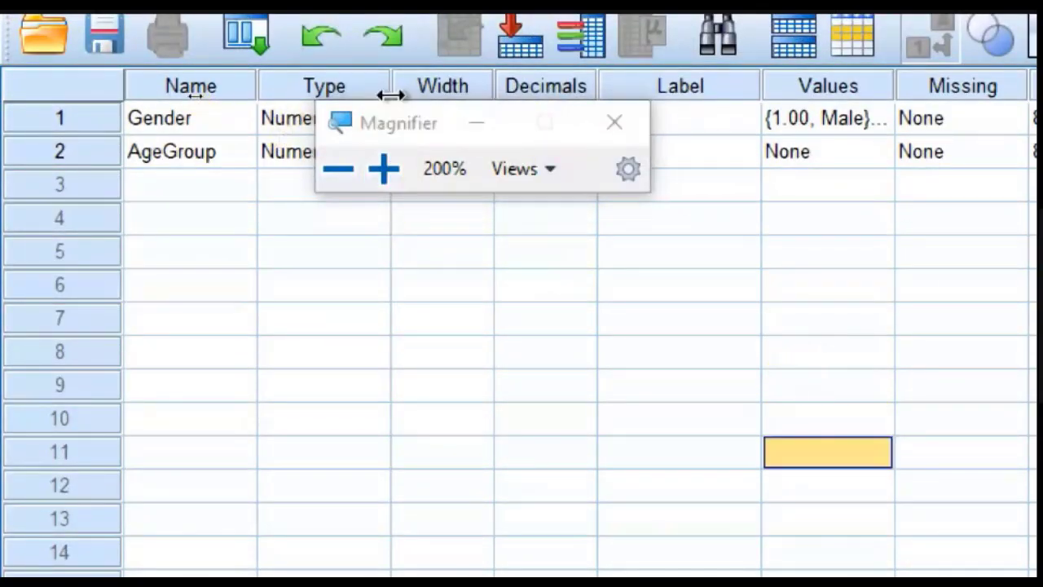
{"action": "left_click_drag", "start_coordinate": [400, 118], "coordinate": [752, 408]}
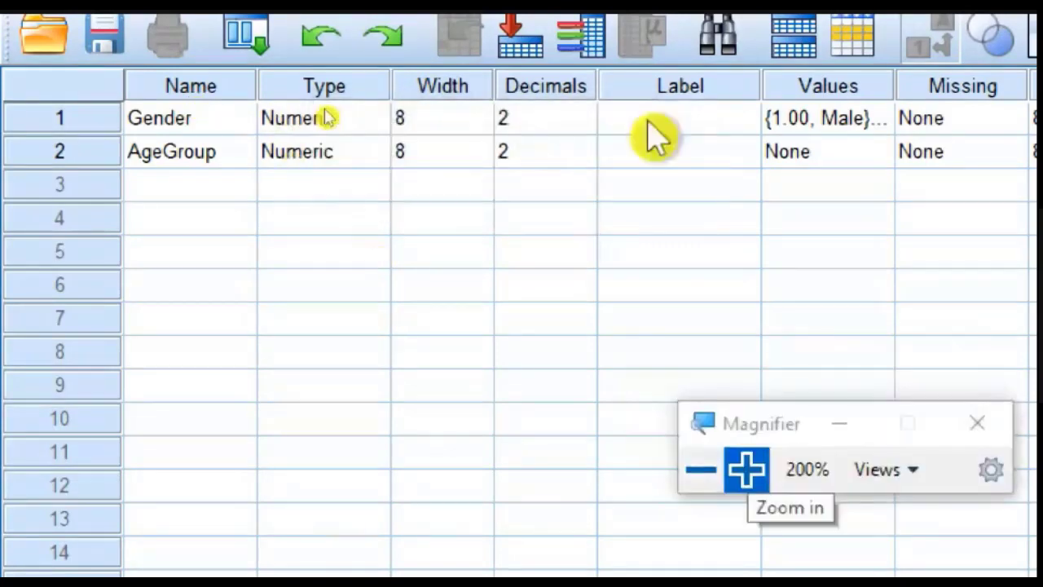
Step: Review the value labels defined for the Gender variable, moving the dialog into full view, and close it
{"action": "left_click", "coordinate": [882, 121]}
{"action": "left_click_drag", "start_coordinate": [866, 269], "coordinate": [457, 259]}
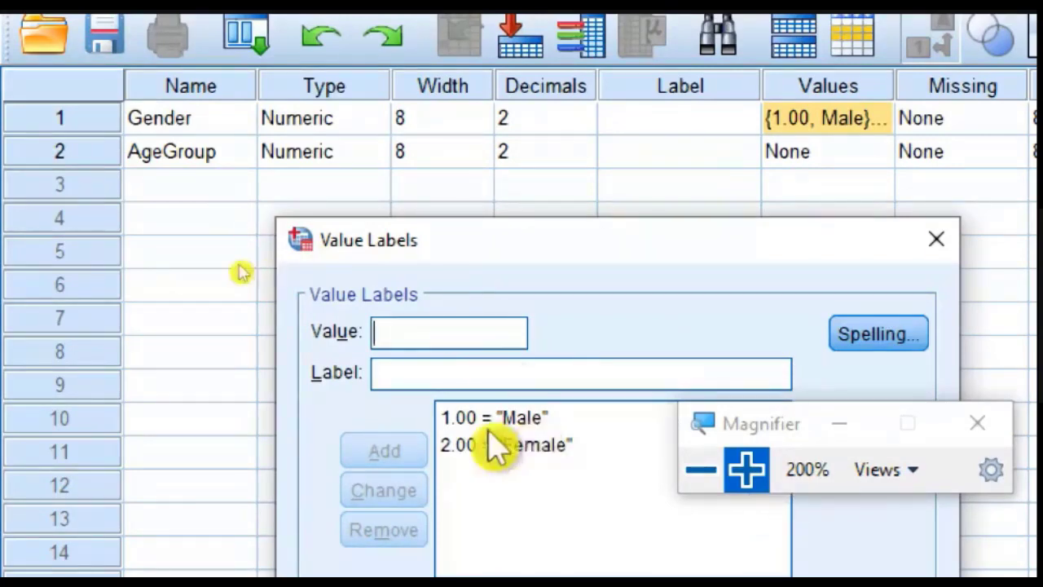
{"action": "left_click_drag", "start_coordinate": [684, 259], "coordinate": [559, 134]}
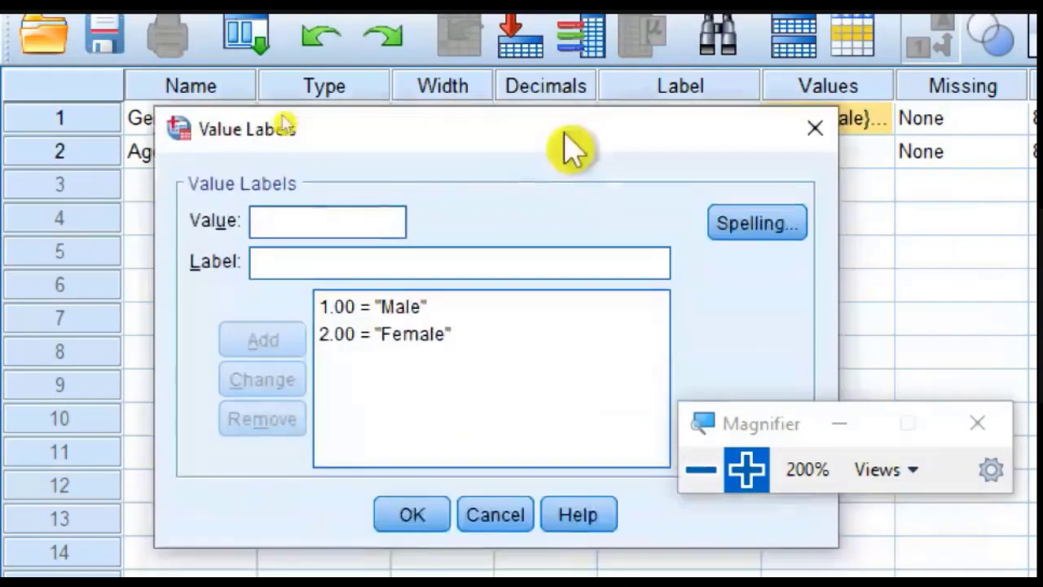
{"action": "left_click", "coordinate": [403, 520]}
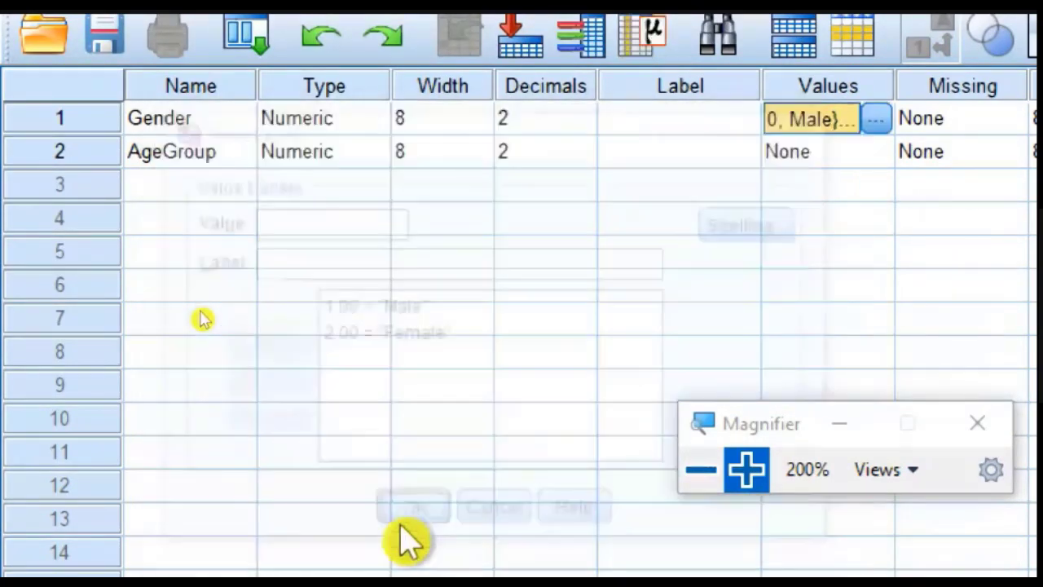
Step: Open the value labels for AgeGroup and add value 1 with the label "22 to 24 years"
{"action": "left_click", "coordinate": [879, 149]}
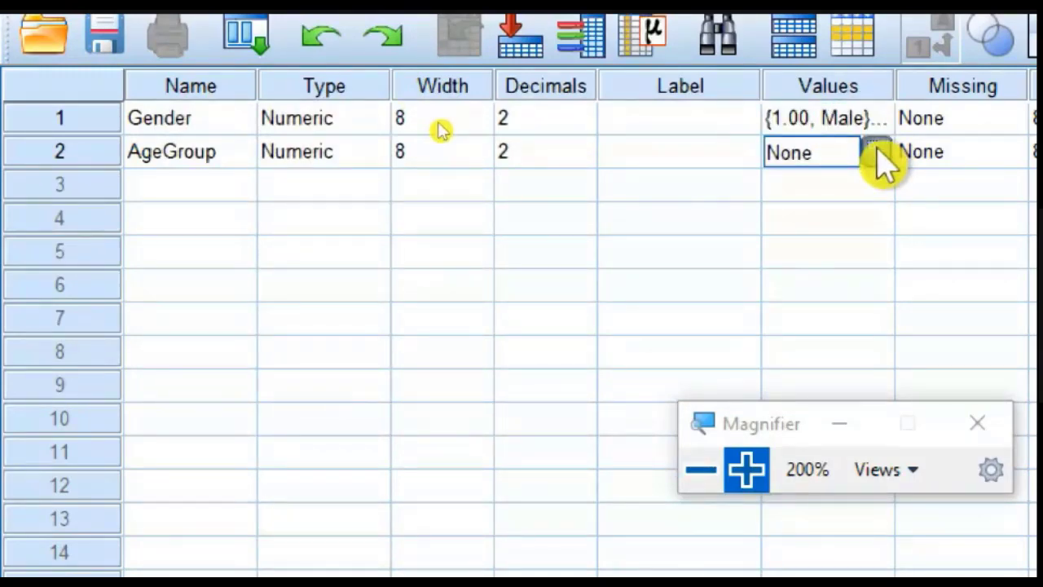
{"action": "left_click", "coordinate": [877, 150]}
{"action": "left_click_drag", "start_coordinate": [866, 295], "coordinate": [318, 183]}
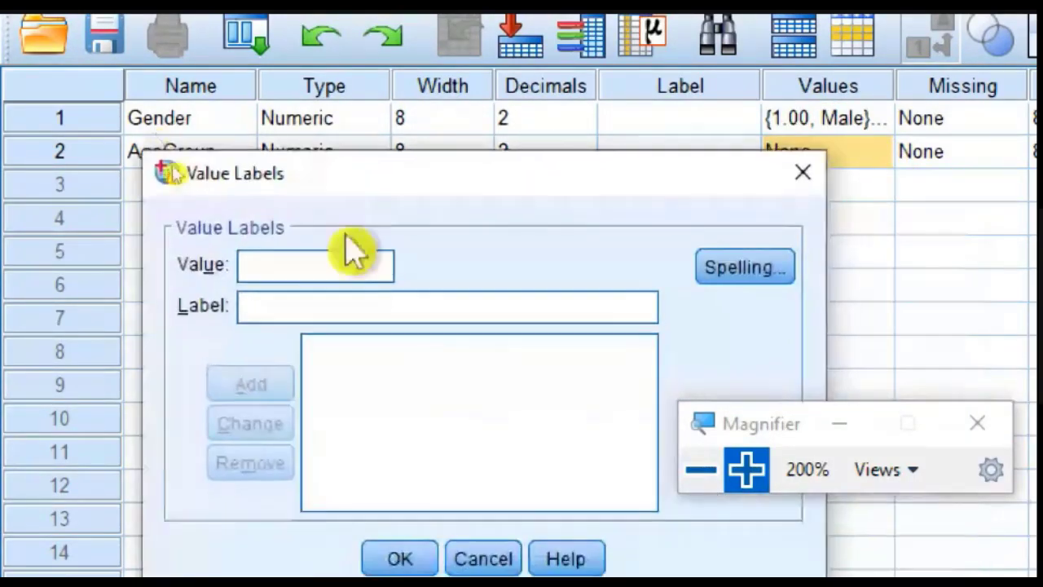
{"action": "type", "text": "1"}
{"action": "left_click", "coordinate": [345, 304]}
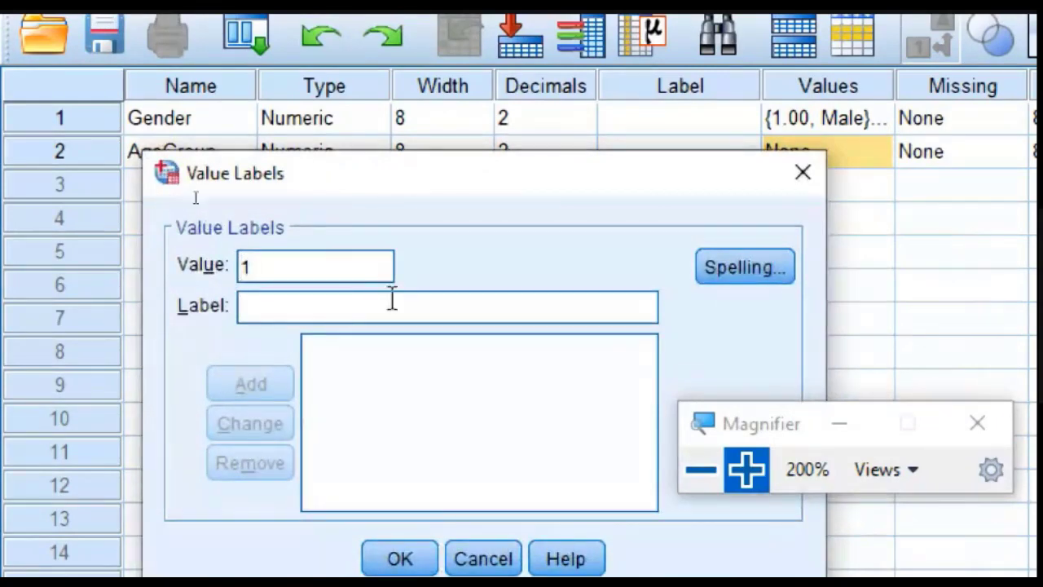
{"action": "type", "text": "22 to 24 years"}
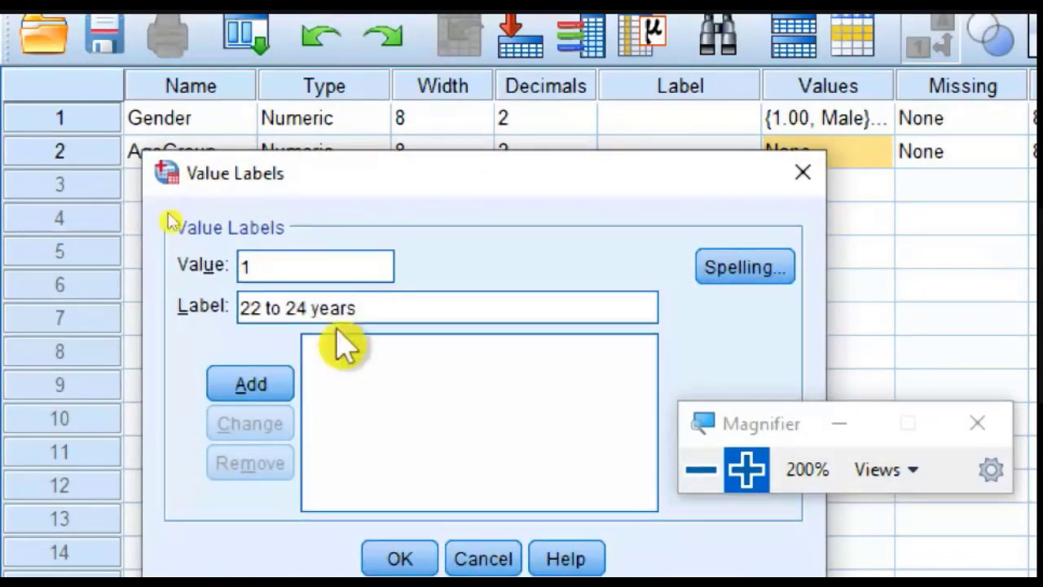
{"action": "left_click", "coordinate": [246, 388]}
Step: Add value 2 with the label "25 to 27 years" to the AgeGroup value labels
{"action": "type", "text": "2.00 = \"22 to 24 years"}
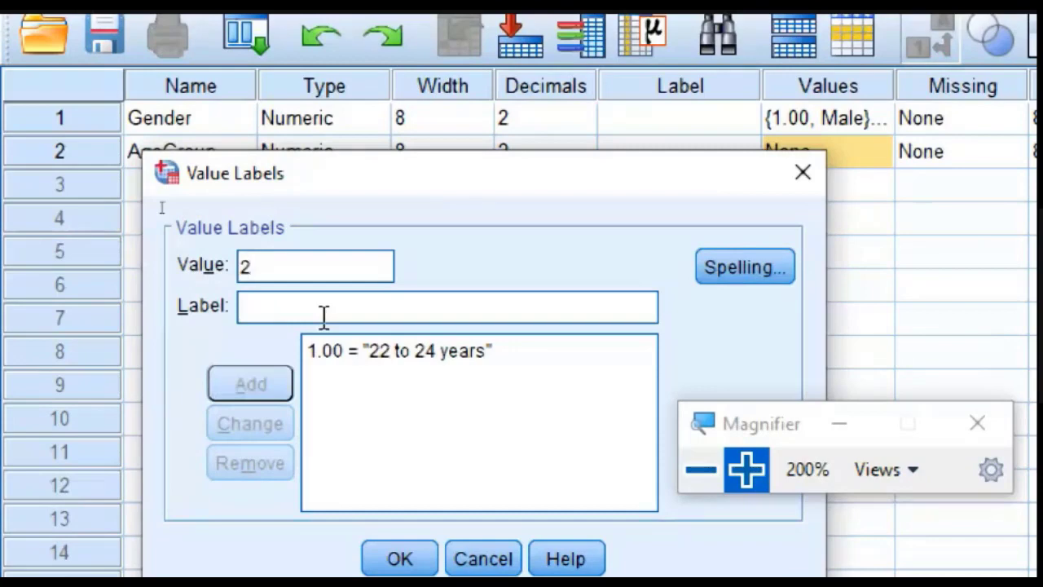
{"action": "type", "text": "25 to"}
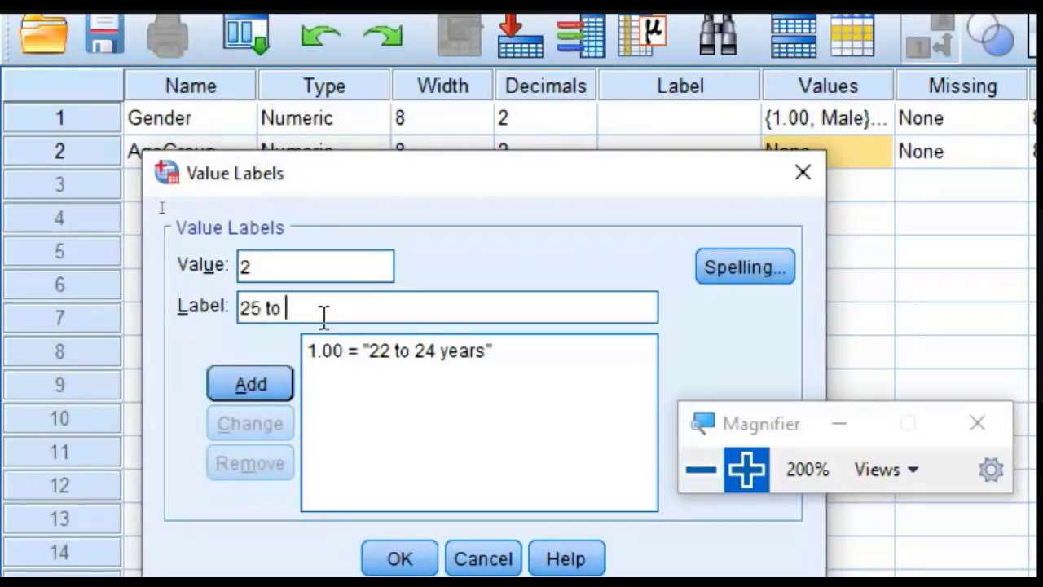
{"action": "type", "text": " 27 y"}
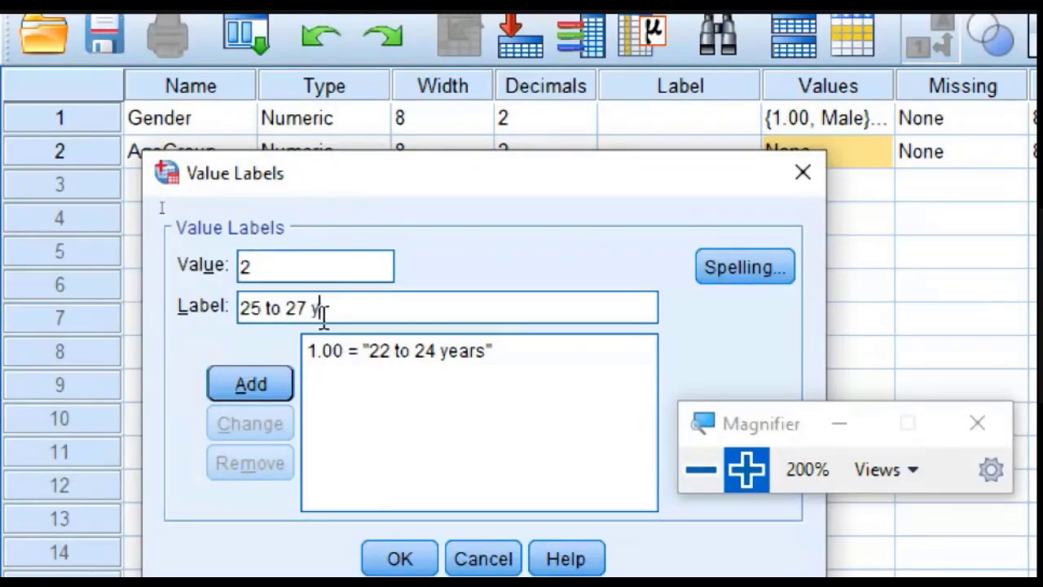
{"action": "type", "text": "ears"}
{"action": "left_click", "coordinate": [250, 379]}
Step: Add value 3 with the label "28 to 31 years" to the AgeGroup value labels
{"action": "type", "text": "3"}
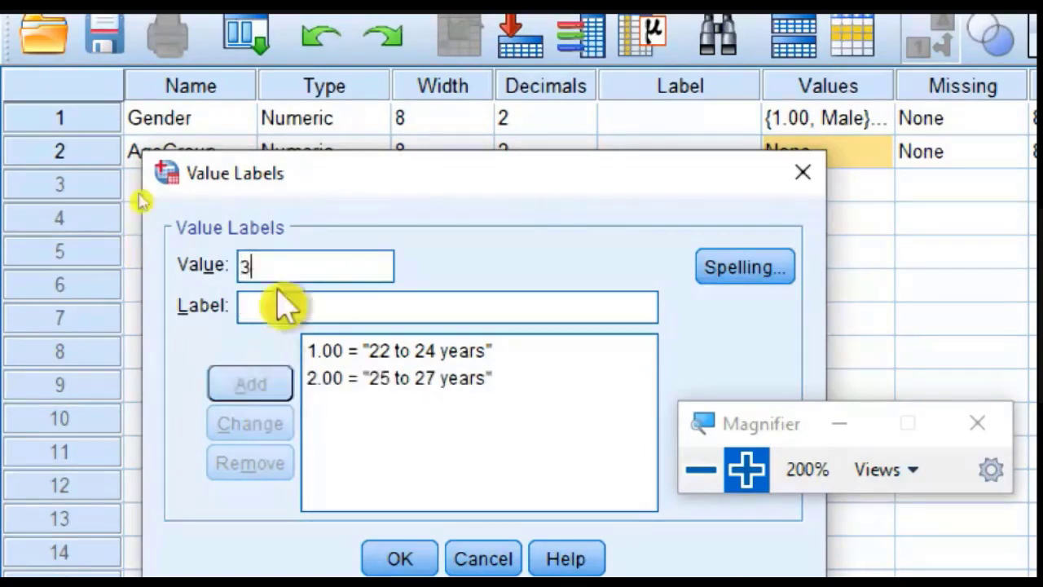
{"action": "left_click", "coordinate": [309, 299]}
{"action": "type", "text": "28 to "}
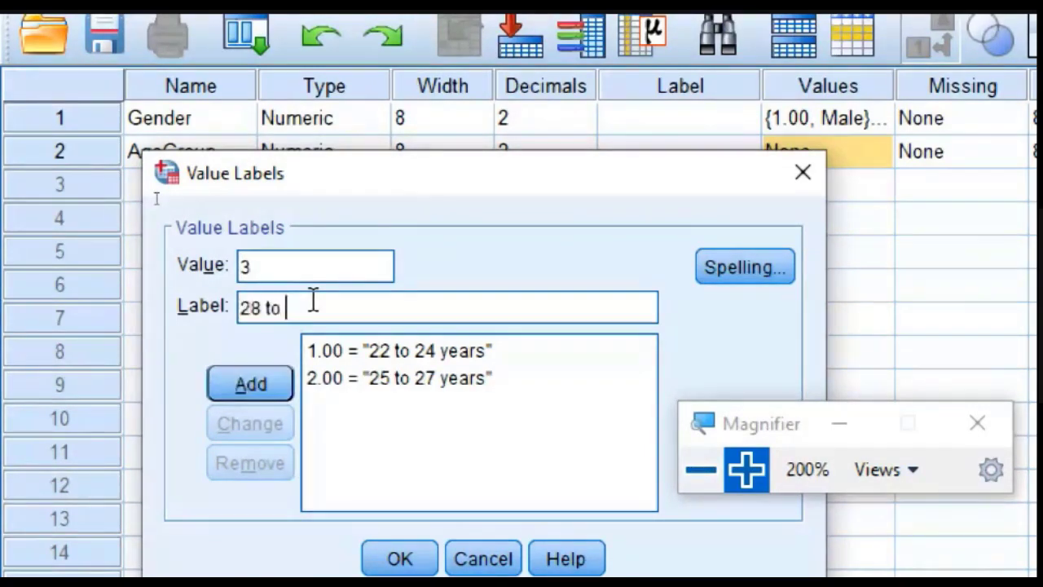
{"action": "type", "text": "31 years"}
{"action": "left_click", "coordinate": [250, 384]}
Step: Add value 4 with the label "More than 31 years" and apply the AgeGroup value labels
{"action": "type", "text": "3"}
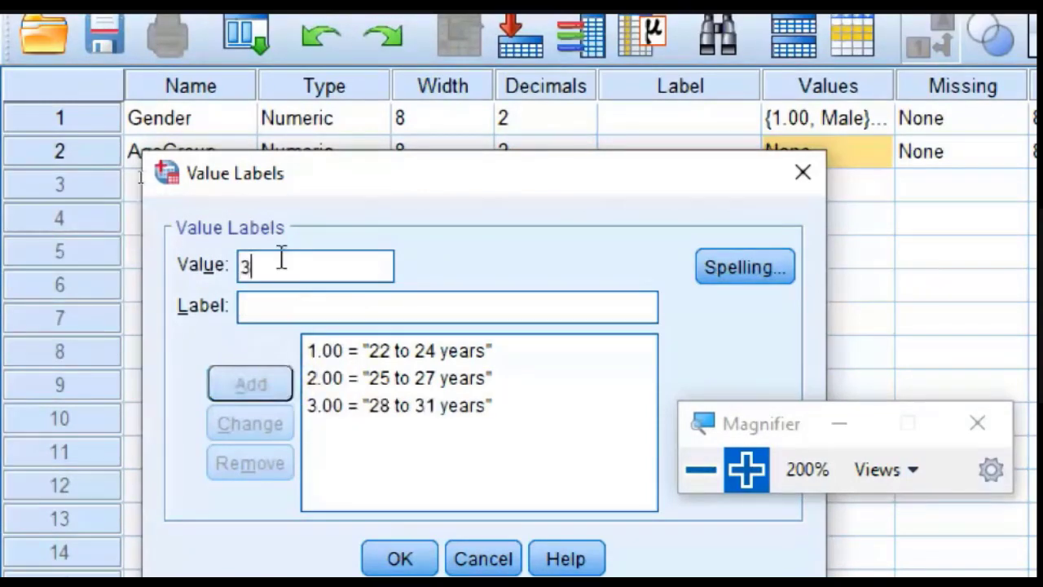
{"action": "type", "text": "4"}
{"action": "left_click", "coordinate": [410, 308]}
{"action": "type", "text": "More"}
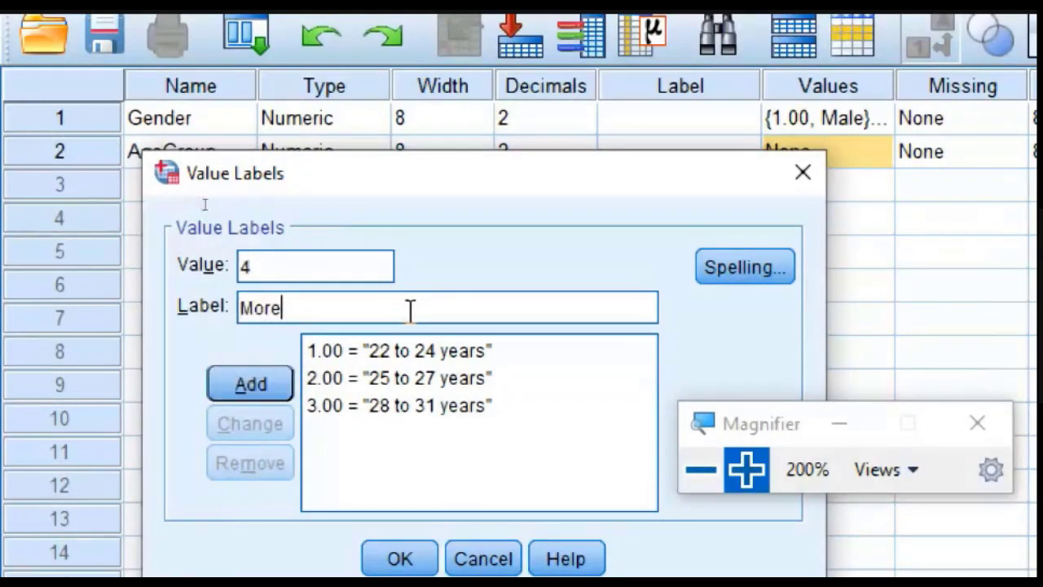
{"action": "type", "text": " tanhan 31 years"}
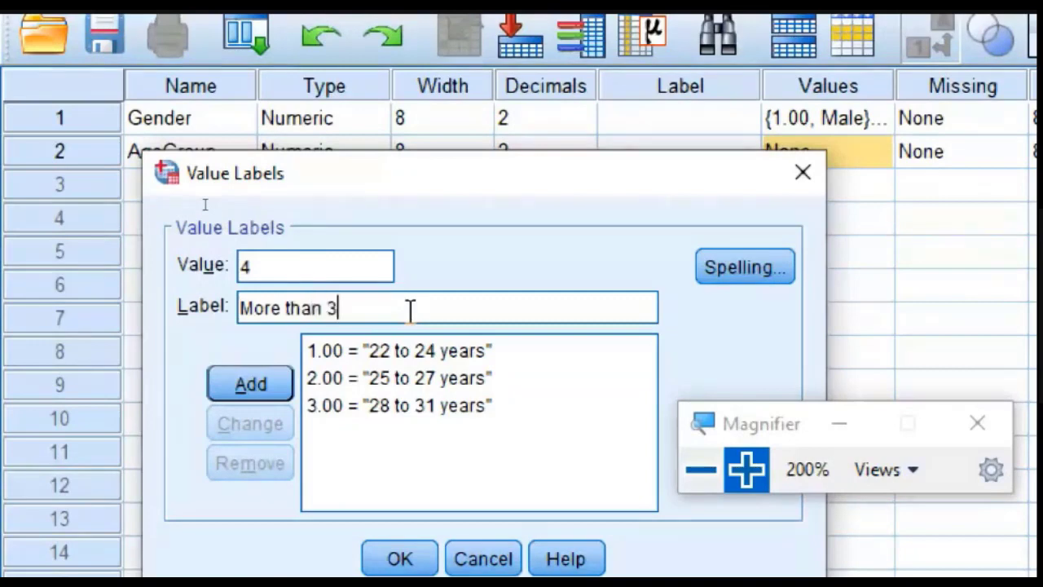
{"action": "left_click", "coordinate": [259, 397]}
{"action": "left_click", "coordinate": [399, 564]}
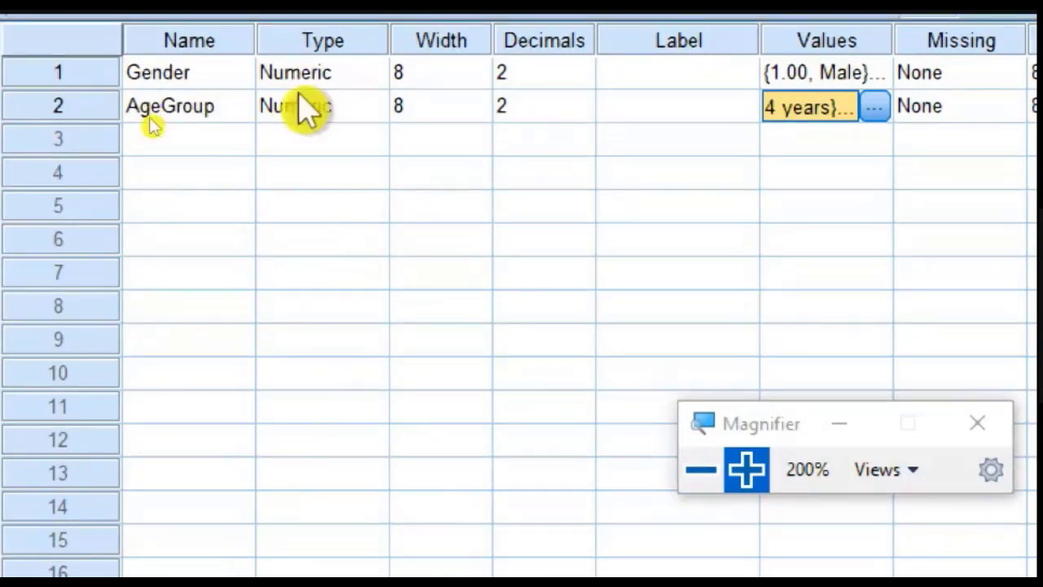
Step: Add five variables named Q1, Q2, Q3, Q4 and Q5 in the rows below AgeGroup
{"action": "left_click", "coordinate": [181, 147]}
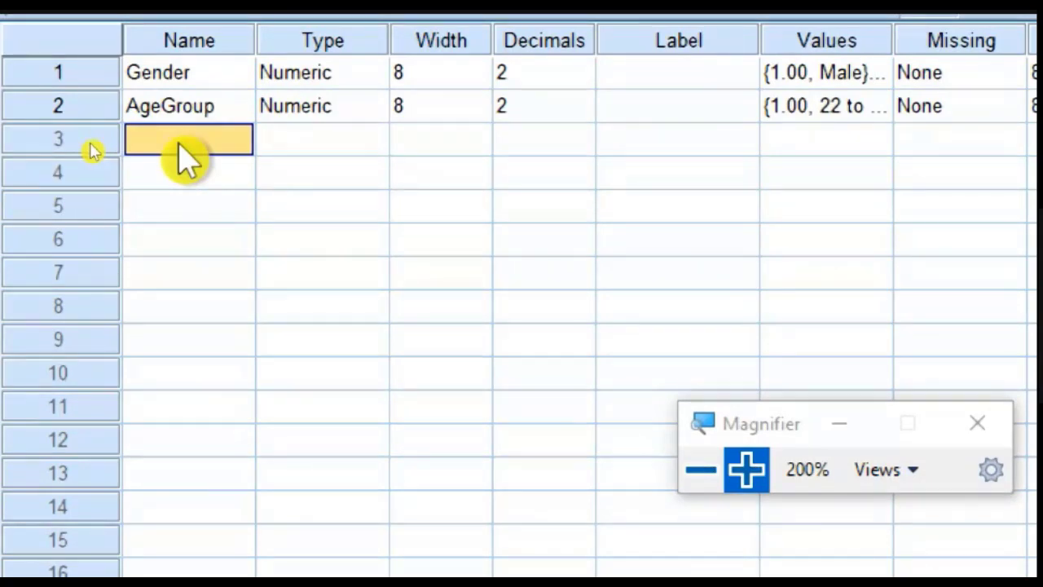
{"action": "type", "text": "Q1"}
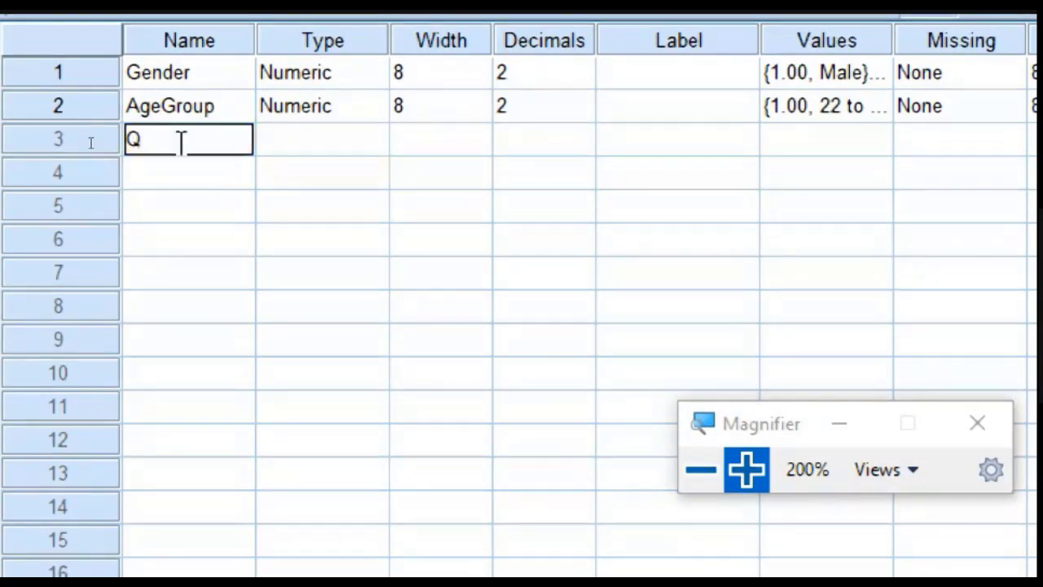
{"action": "key", "text": "Return"}
{"action": "type", "text": "Q2"}
{"action": "key", "text": "Return"}
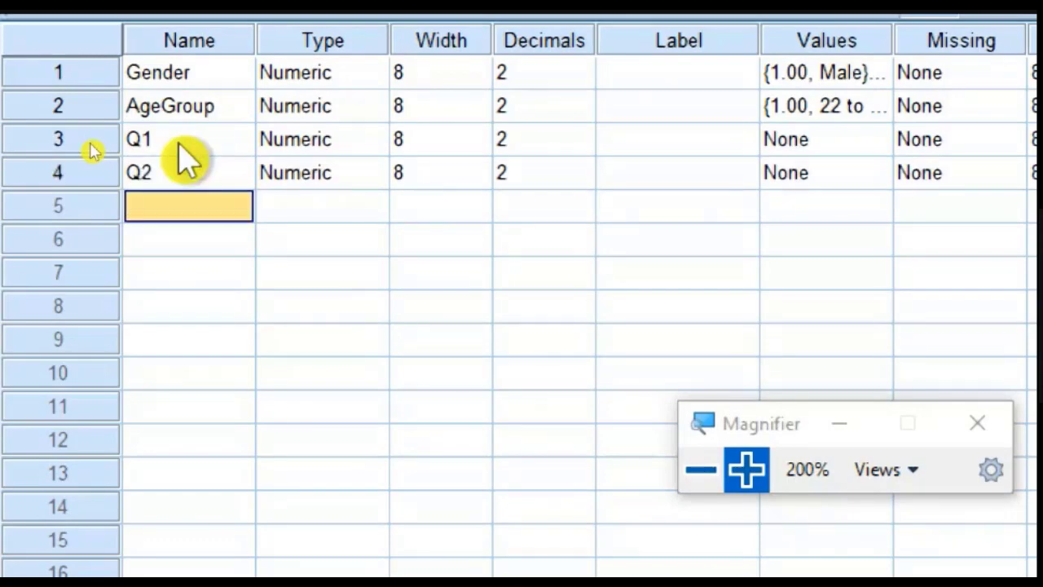
{"action": "type", "text": "Q3"}
{"action": "key", "text": "Return"}
{"action": "type", "text": "Q4"}
{"action": "key", "text": "Return"}
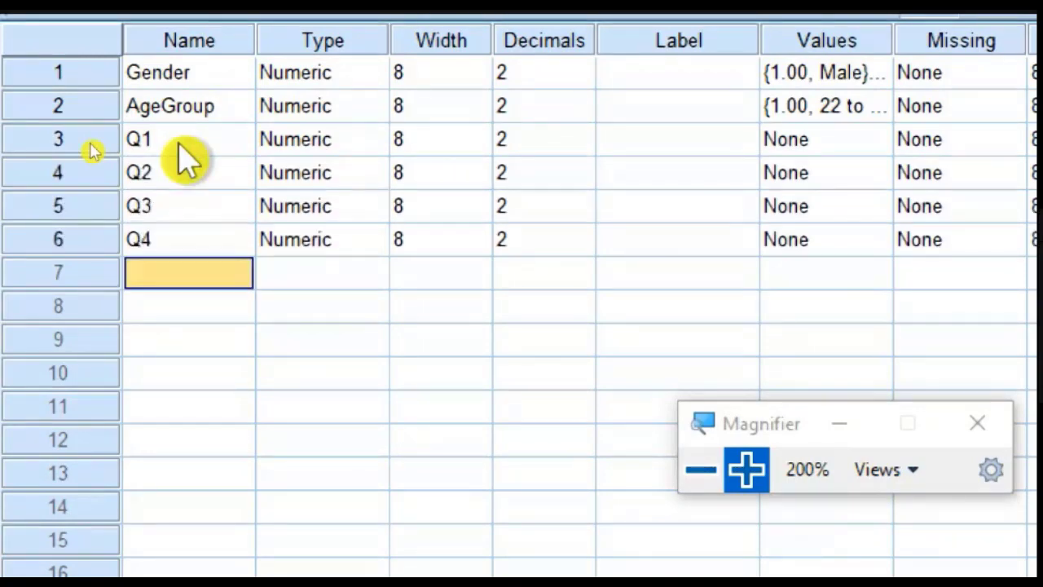
{"action": "type", "text": "Q5"}
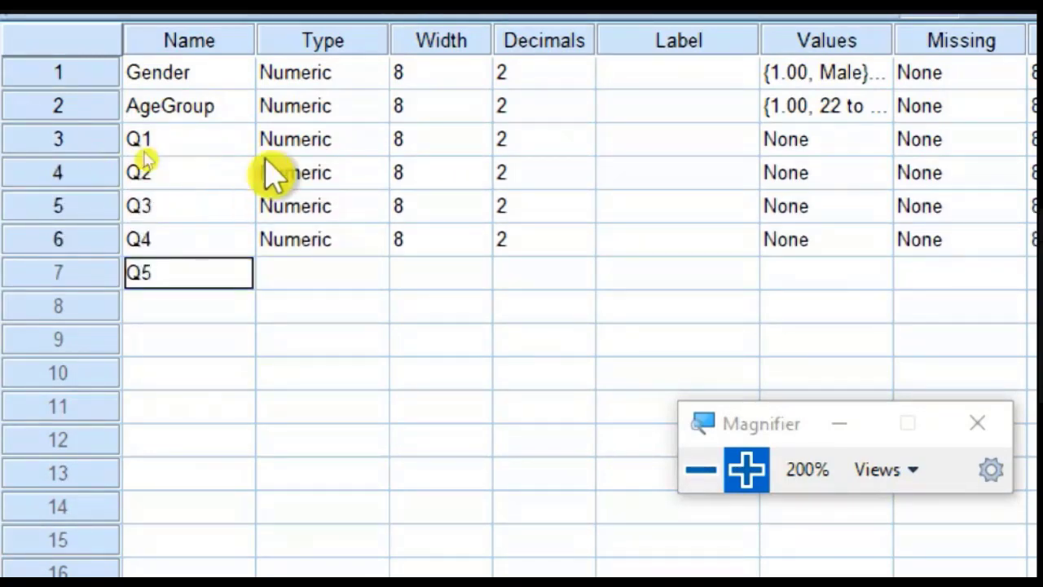
{"action": "left_click", "coordinate": [440, 172]}
Step: Give variable Q1 the label "This is Test Anxeity Item 1"
{"action": "left_click", "coordinate": [640, 145]}
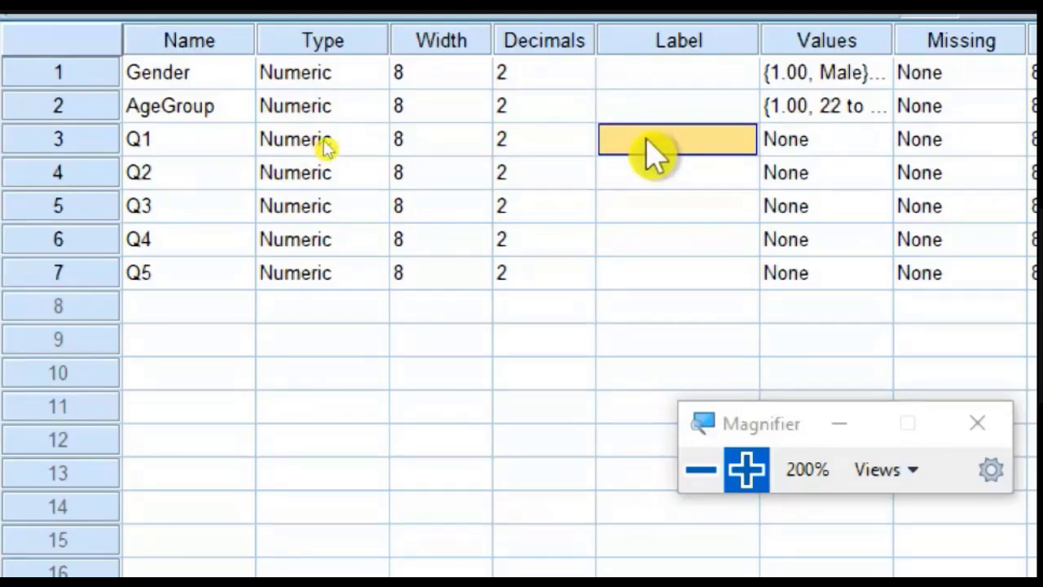
{"action": "type", "text": "T"}
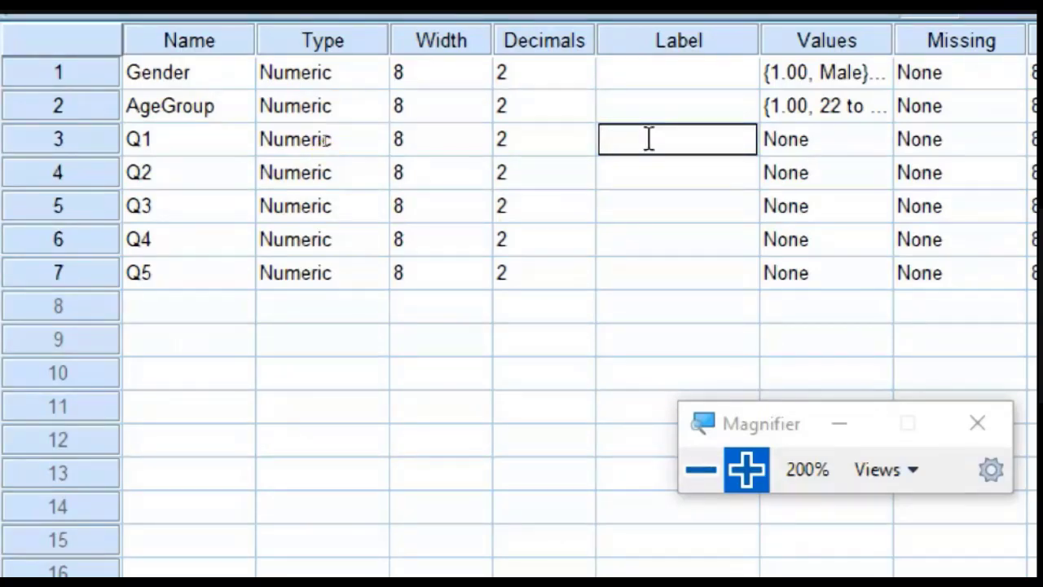
{"action": "type", "text": "his is Te4"}
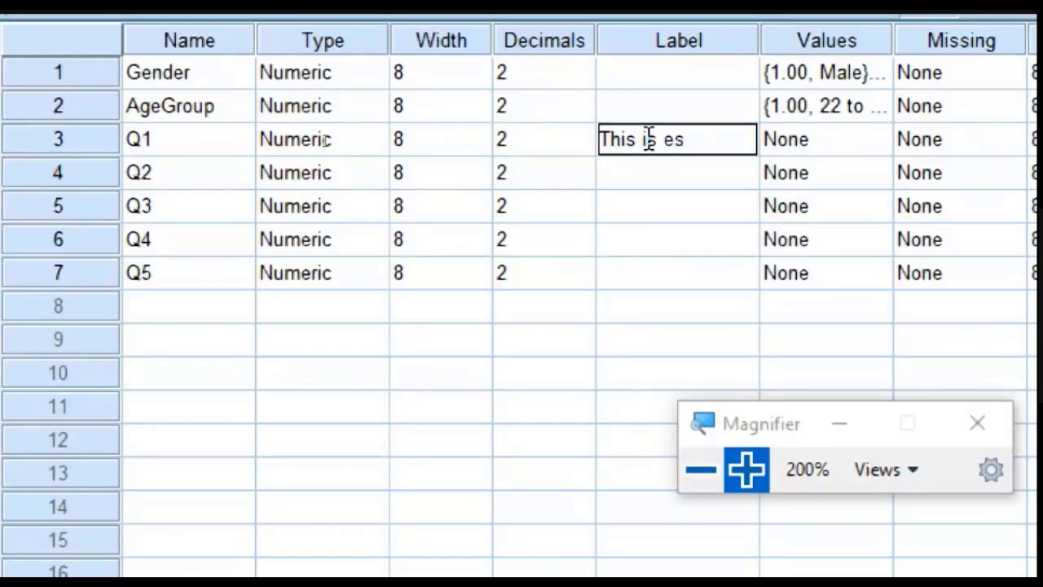
{"action": "type", "text": "t Anxeity Item 1"}
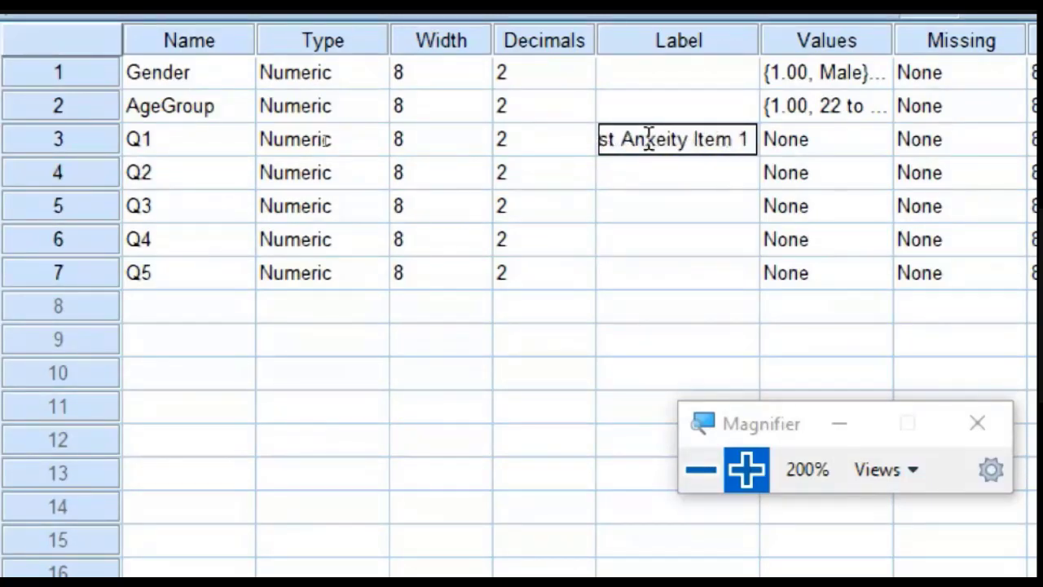
{"action": "left_click", "coordinate": [648, 140]}
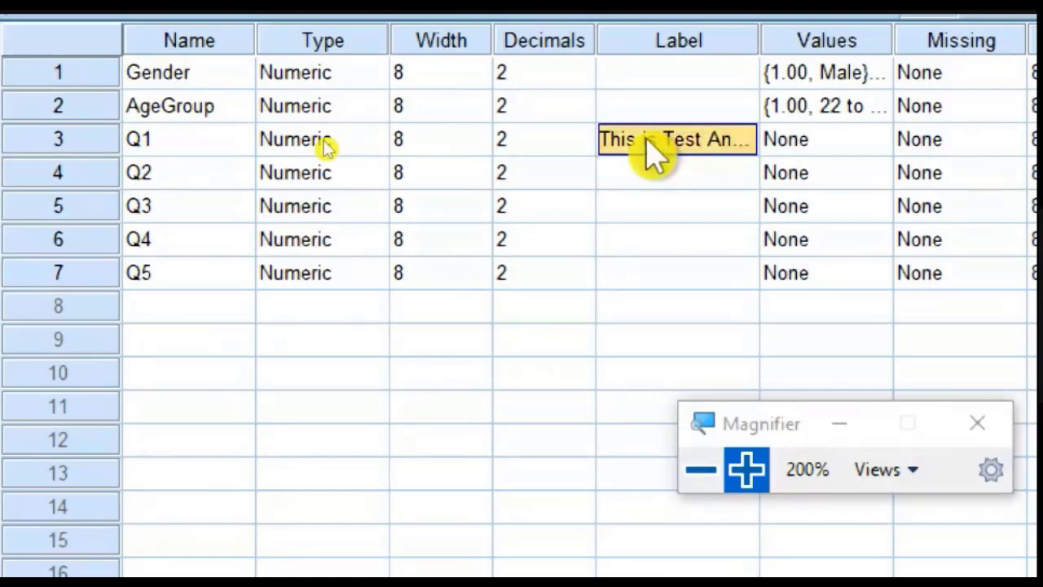
{"action": "key", "text": "Down"}
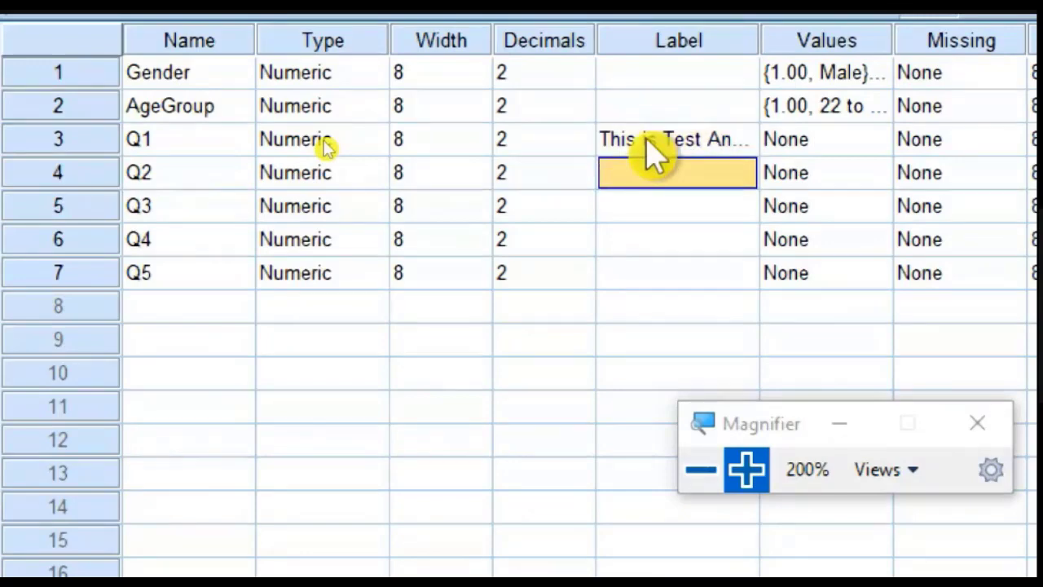
{"action": "left_click", "coordinate": [881, 143]}
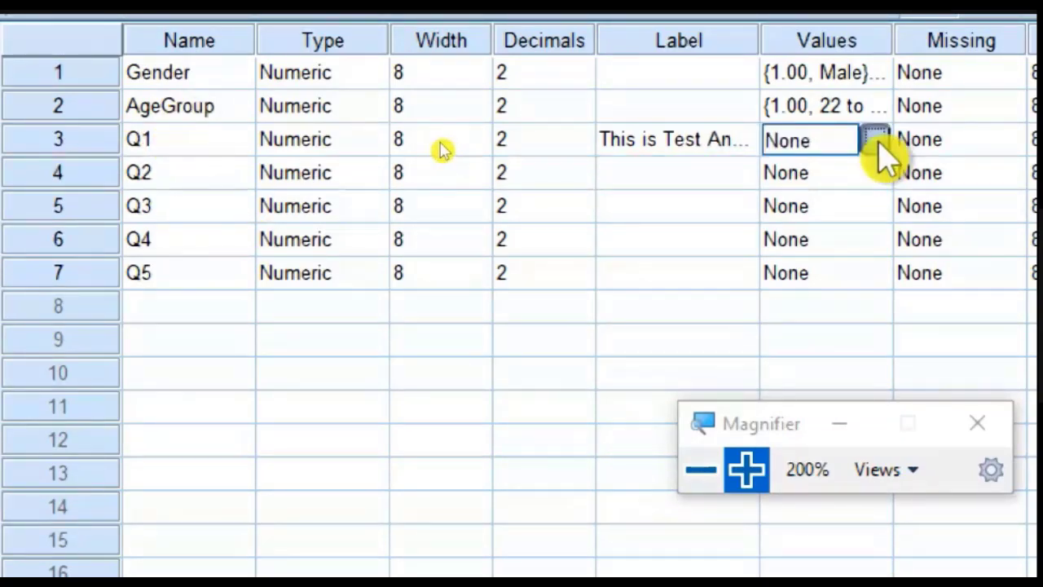
{"action": "left_click", "coordinate": [876, 140]}
{"action": "left_click_drag", "start_coordinate": [880, 252], "coordinate": [525, 241]}
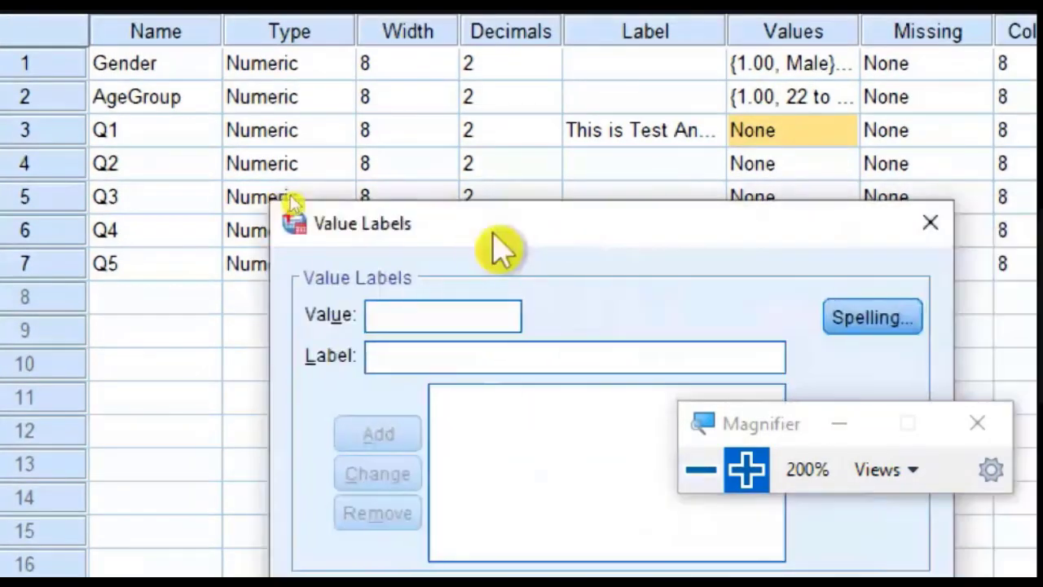
{"action": "left_click", "coordinate": [888, 224]}
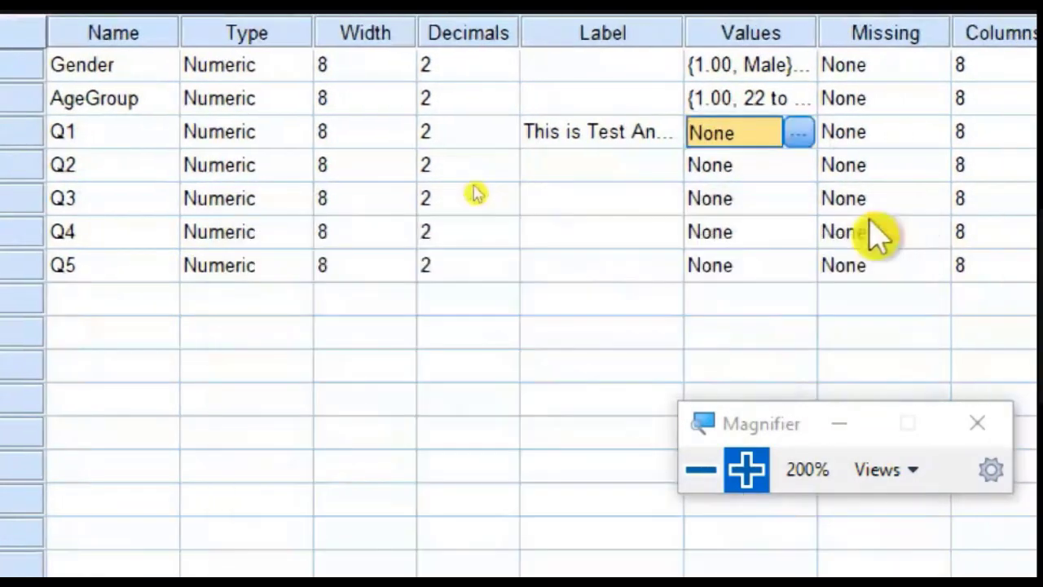
Step: Open the value labels for Q1 and move the dialog so its entry fields are clear of the Magnifier window
{"action": "left_click", "coordinate": [797, 133]}
{"action": "left_click_drag", "start_coordinate": [831, 249], "coordinate": [335, 150]}
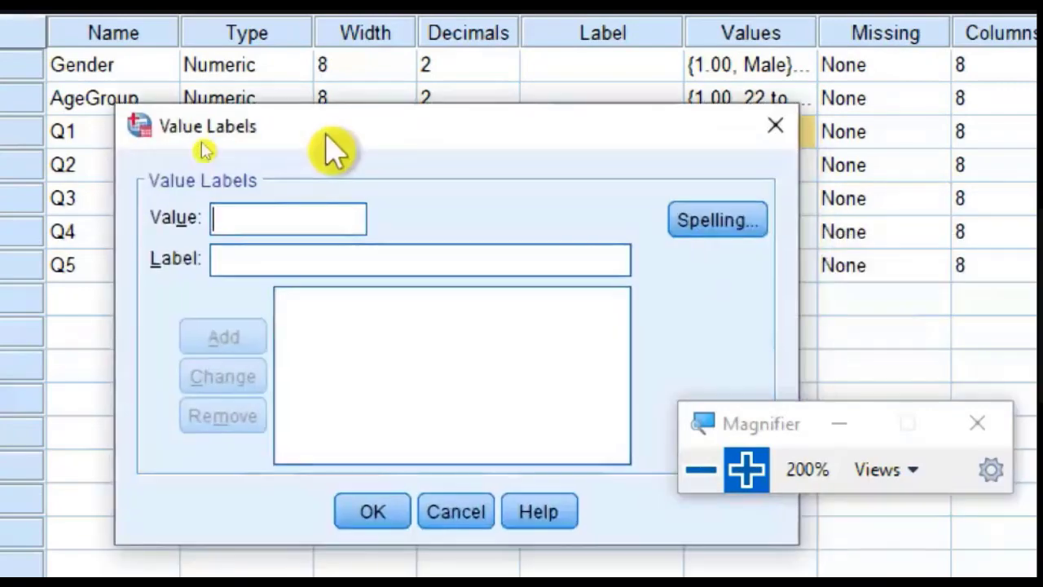
Step: Switch to the questionnaire in Word and review the numeric coding of the answer scale from SDA to SA
{"action": "key", "text": "alt+Tab"}
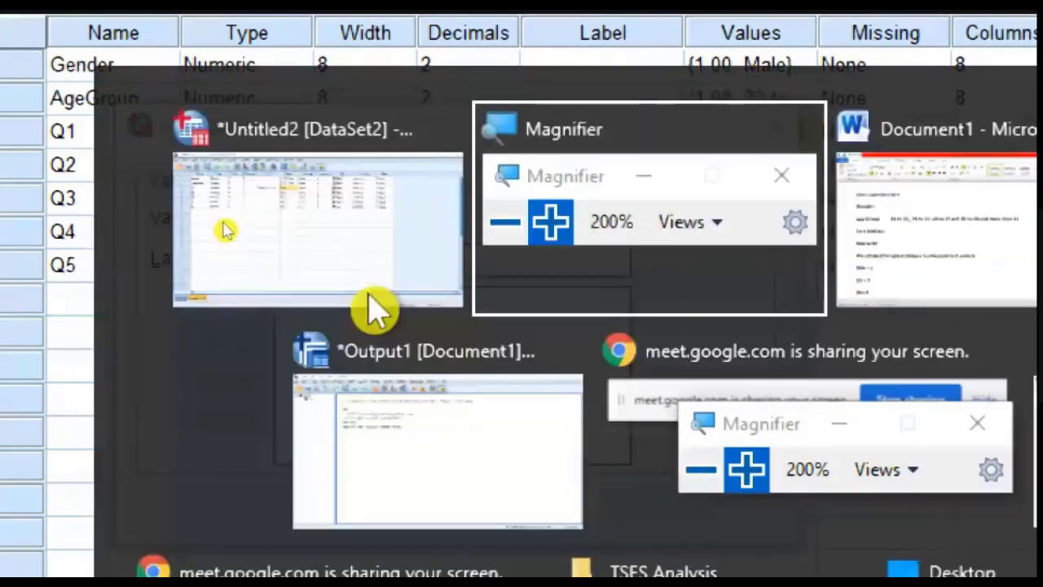
{"action": "key", "text": "alt+Tab"}
{"action": "key", "text": "alt+Tab"}
{"action": "key", "text": "alt+Tab"}
{"action": "key", "text": "alt+Tab"}
{"action": "key", "text": "alt+Tab"}
{"action": "key", "text": "alt+Tab"}
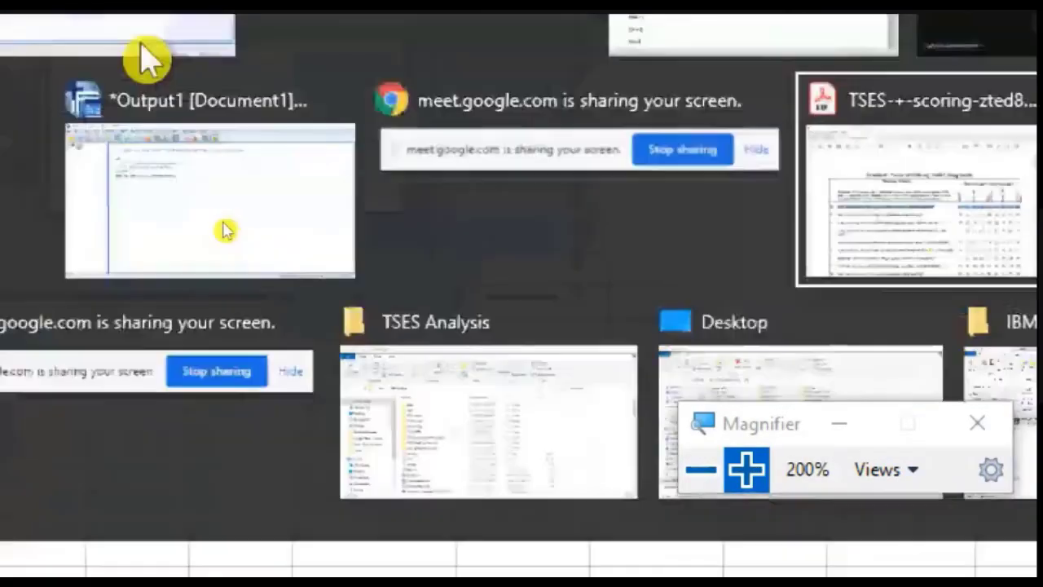
{"action": "key", "text": "alt+Tab"}
{"action": "key", "text": "alt+Tab"}
{"action": "key", "text": "alt+Tab"}
{"action": "key", "text": "alt+Tab"}
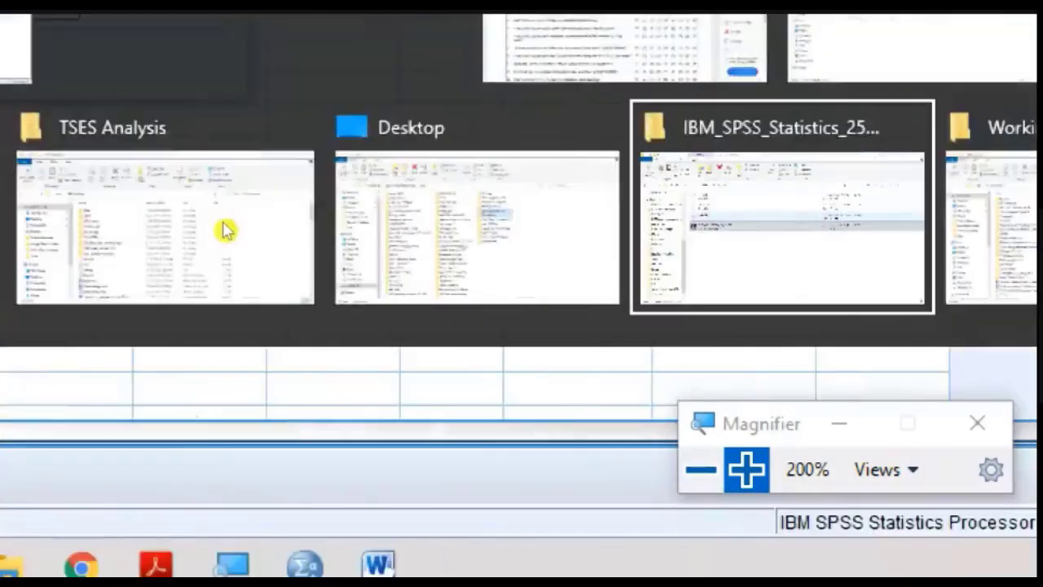
{"action": "key", "text": "alt+Tab"}
{"action": "key", "text": "alt+Tab"}
{"action": "key", "text": "alt+Tab"}
{"action": "key", "text": "alt+Tab"}
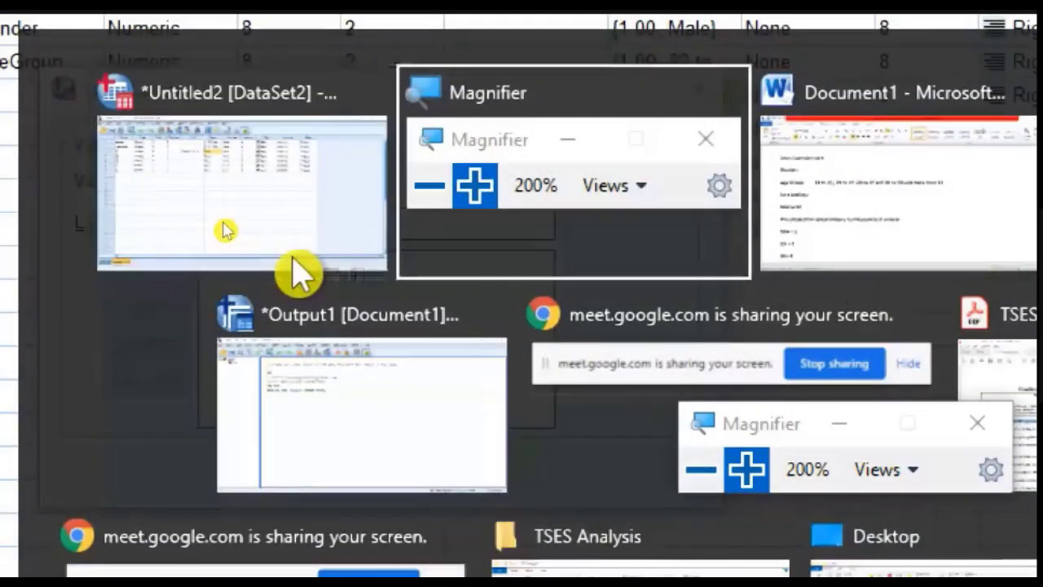
{"action": "scroll", "coordinate": [412, 407], "scroll_direction": "down", "scroll_amount": 5}
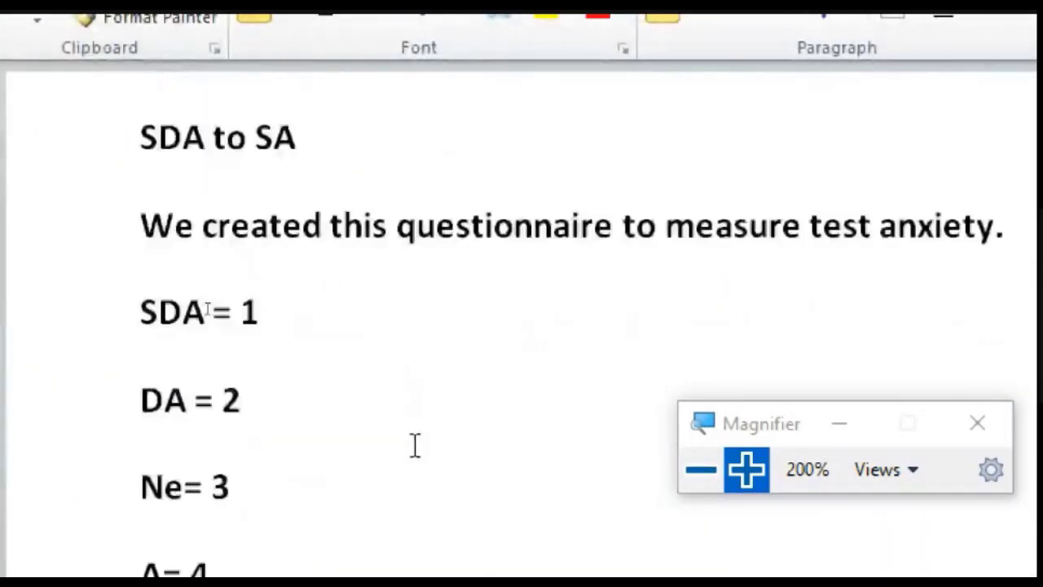
{"action": "scroll", "coordinate": [414, 445], "scroll_direction": "down", "scroll_amount": 1}
{"action": "left_click_drag", "start_coordinate": [249, 187], "coordinate": [163, 204]}
{"action": "scroll", "coordinate": [284, 418], "scroll_direction": "down", "scroll_amount": 1}
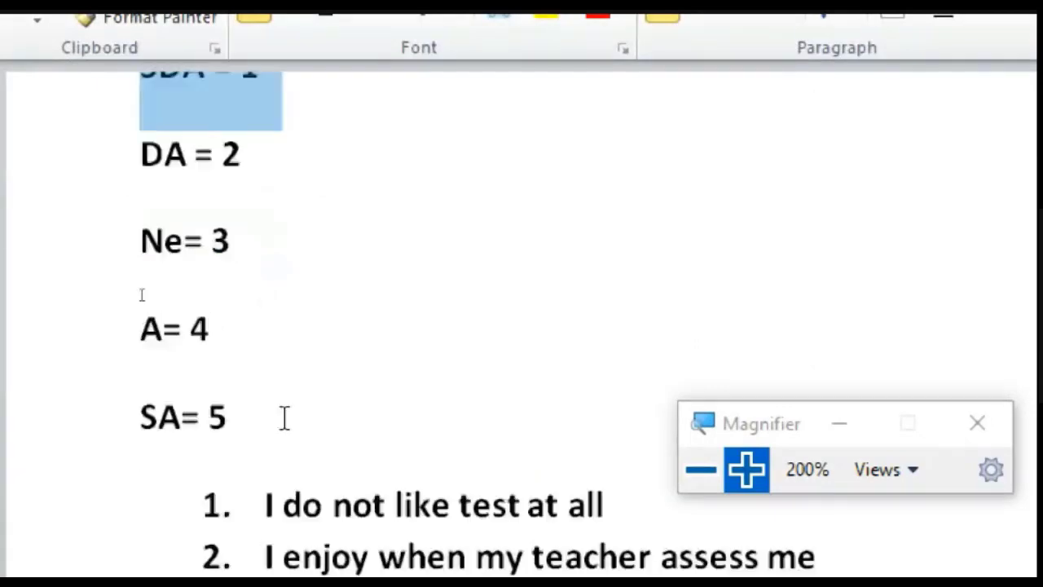
{"action": "scroll", "coordinate": [285, 418], "scroll_direction": "down", "scroll_amount": 1}
{"action": "left_click_drag", "start_coordinate": [240, 278], "coordinate": [198, 277]}
Step: Switch back to SPSS and add Q1 value labels 1 "Strongly Disagree" and 2 "Disagree"
{"action": "key", "text": "alt+Tab"}
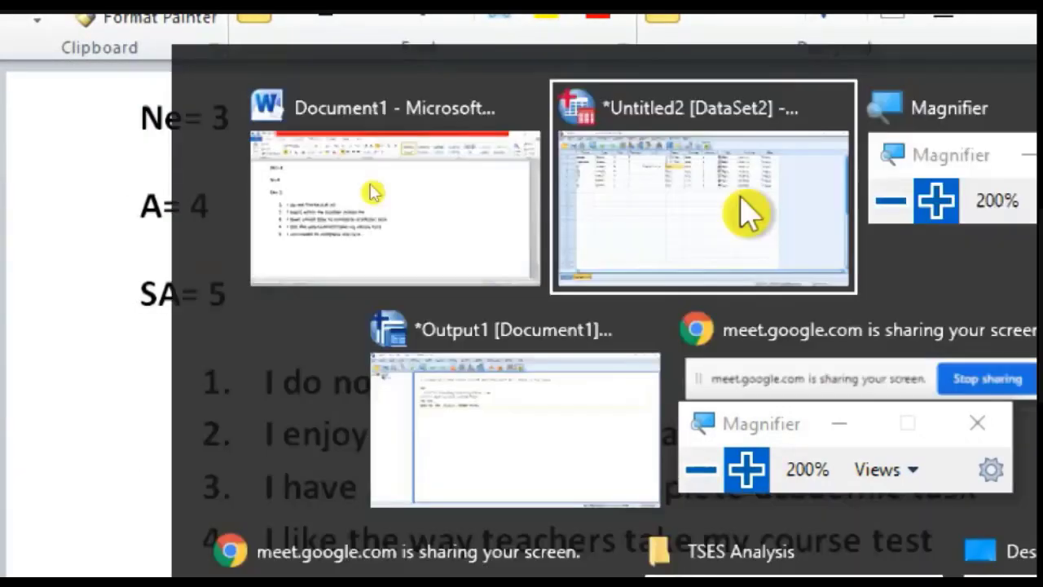
{"action": "type", "text": "1"}
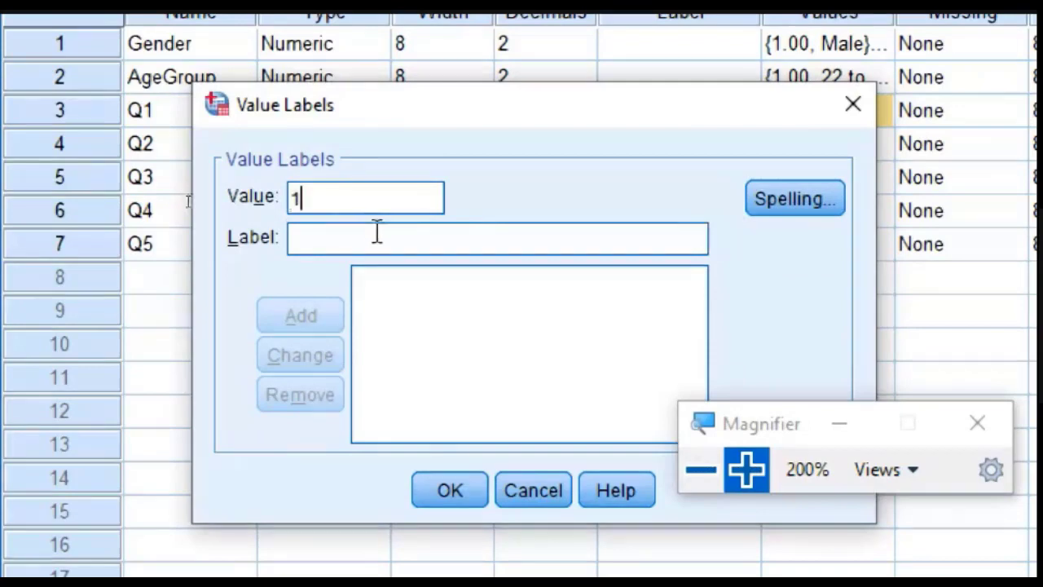
{"action": "type", "text": ".00 = \"Strongly Disa"}
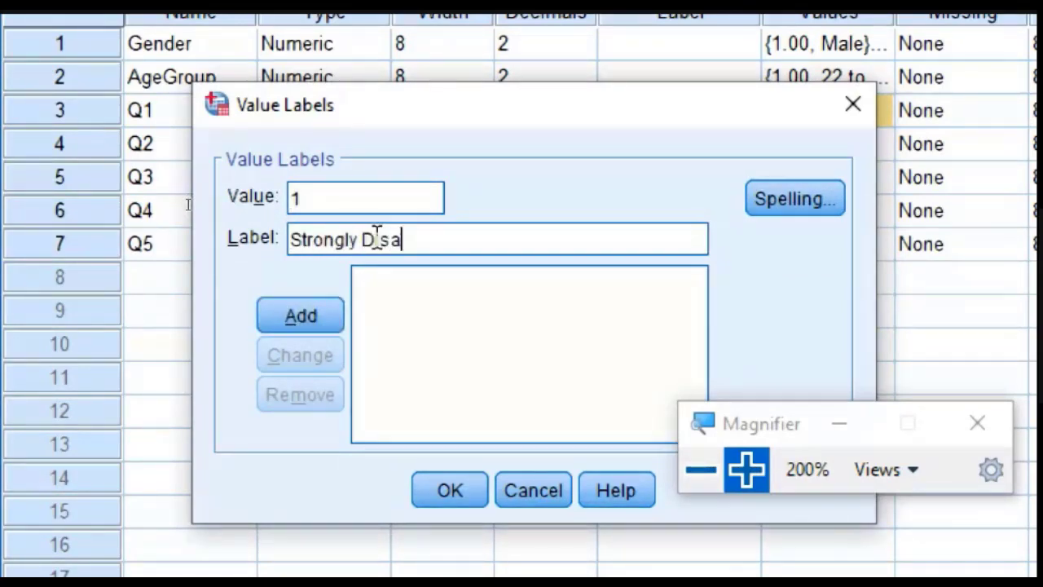
{"action": "type", "text": "gree"}
{"action": "left_click", "coordinate": [300, 318]}
{"action": "type", "text": "2"}
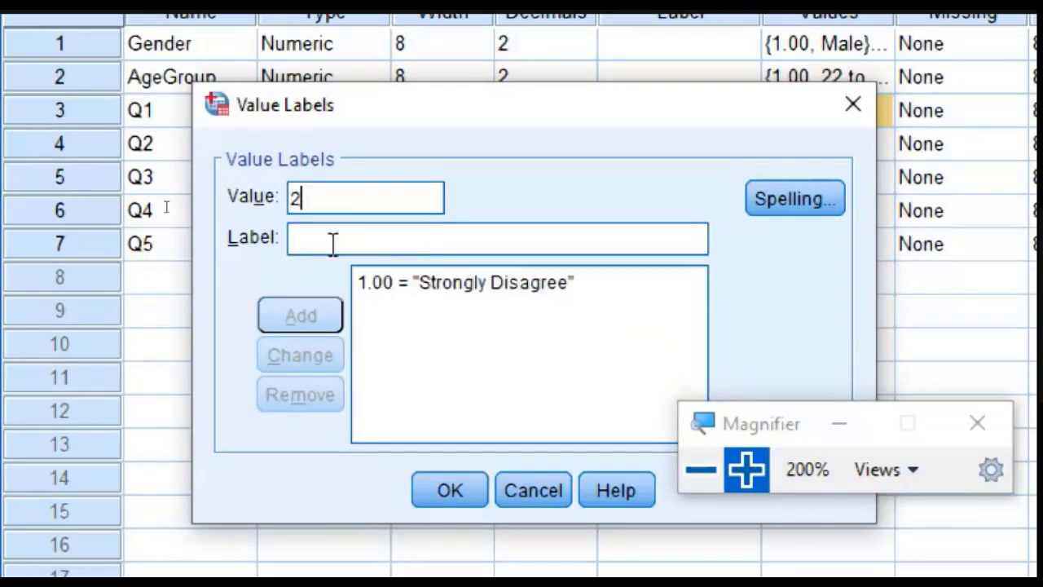
{"action": "left_click", "coordinate": [334, 238]}
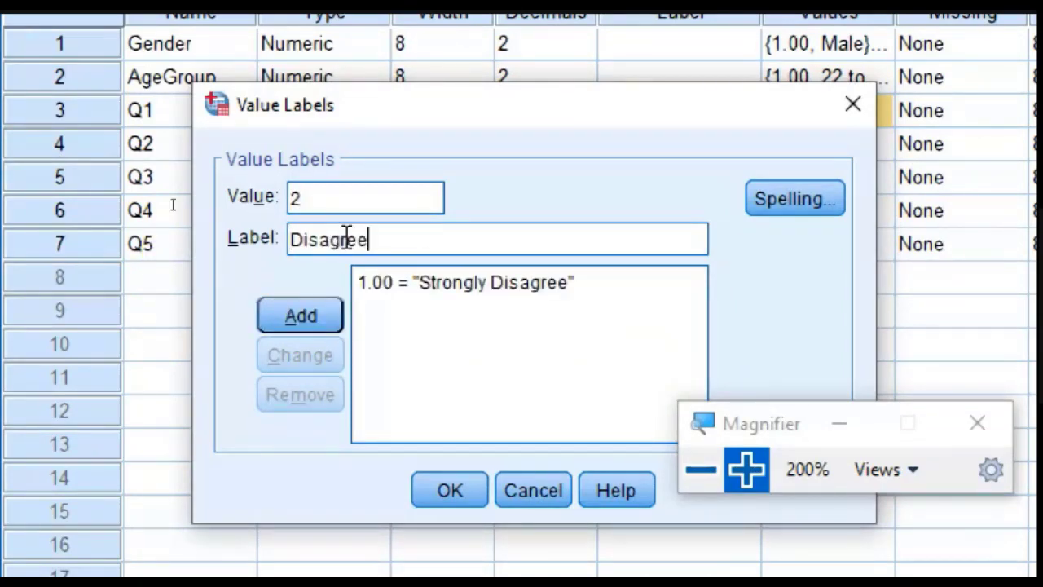
{"action": "left_click", "coordinate": [326, 319]}
Step: Add value 3 with the label "Neutral" and value 4 with the label "Agree" for Q1
{"action": "type", "text": "3"}
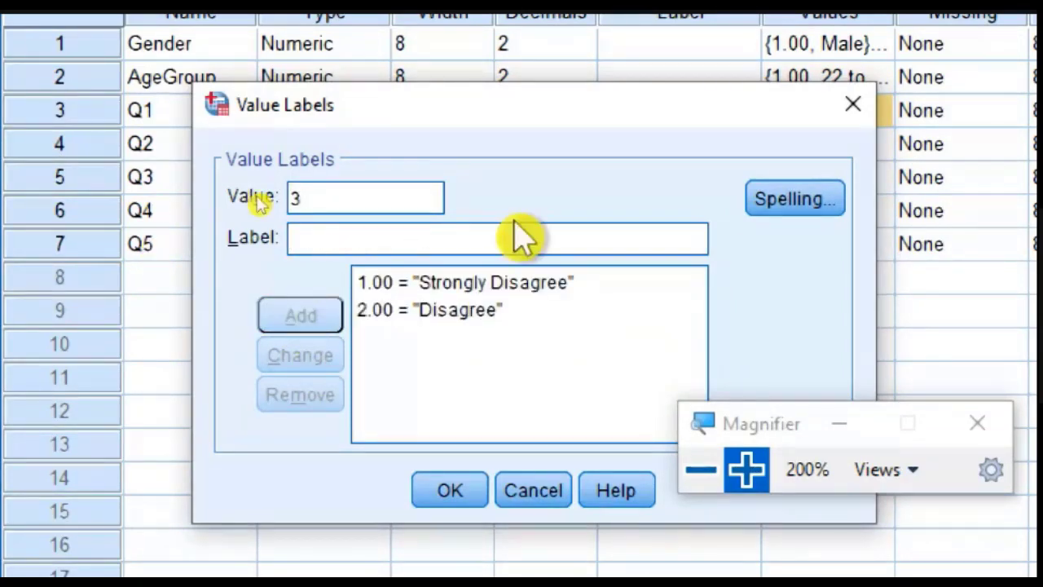
{"action": "left_click", "coordinate": [521, 238]}
{"action": "type", "text": "Neutral"}
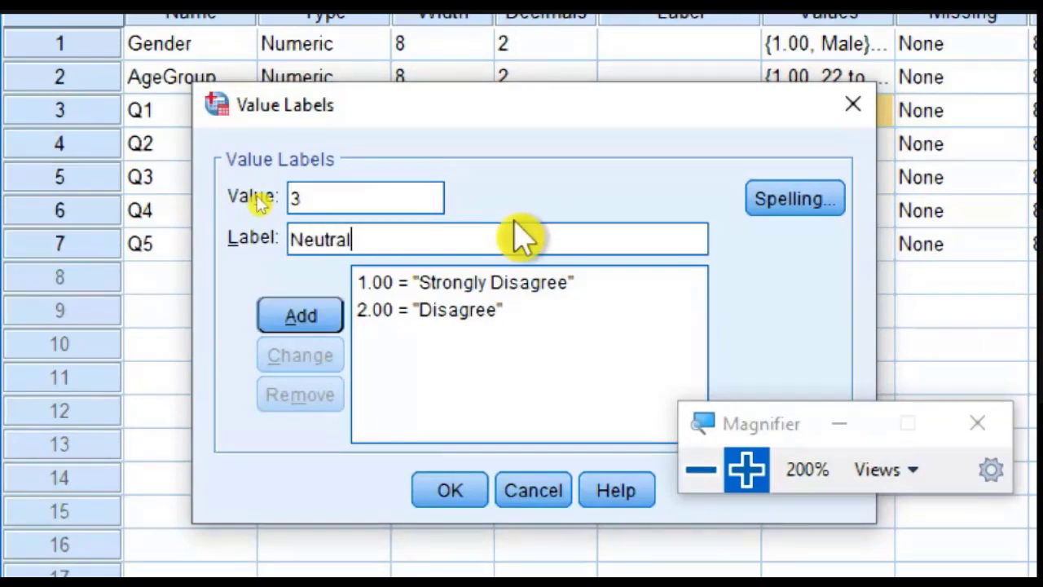
{"action": "left_click", "coordinate": [277, 310]}
{"action": "type", "text": "4Agree"}
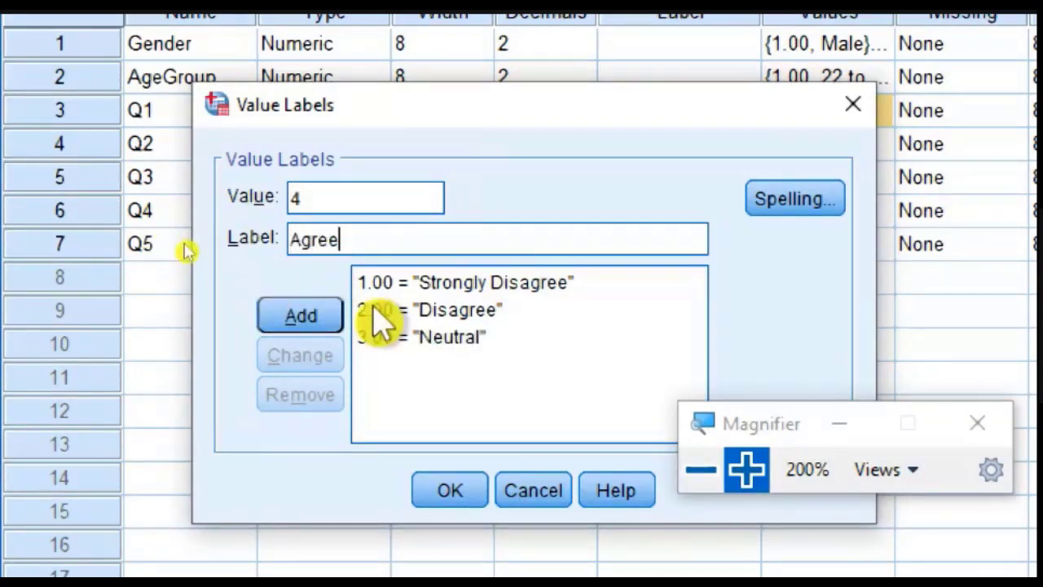
{"action": "left_click", "coordinate": [304, 318]}
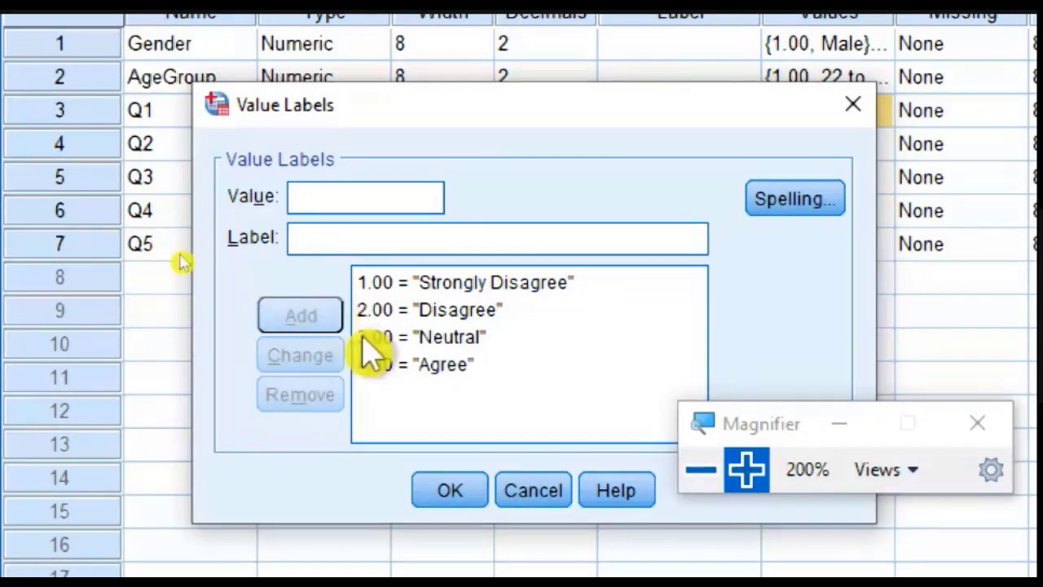
Step: Try to apply the Q1 value labels with value 5 labelled "Strongly Agree"
{"action": "type", "text": "5"}
{"action": "left_click", "coordinate": [440, 236]}
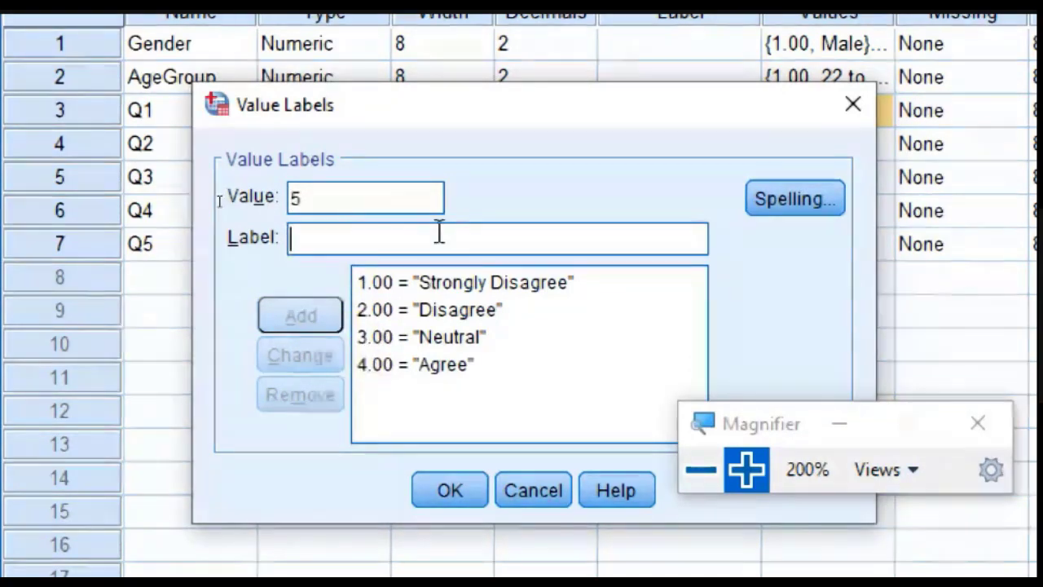
{"action": "type", "text": "Strongly Agree"}
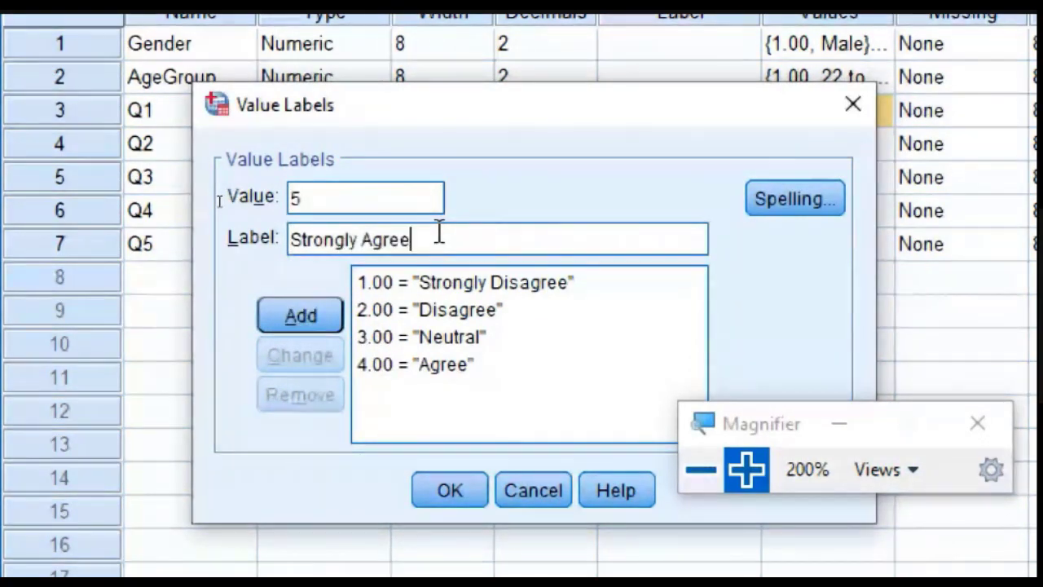
{"action": "left_click", "coordinate": [468, 490]}
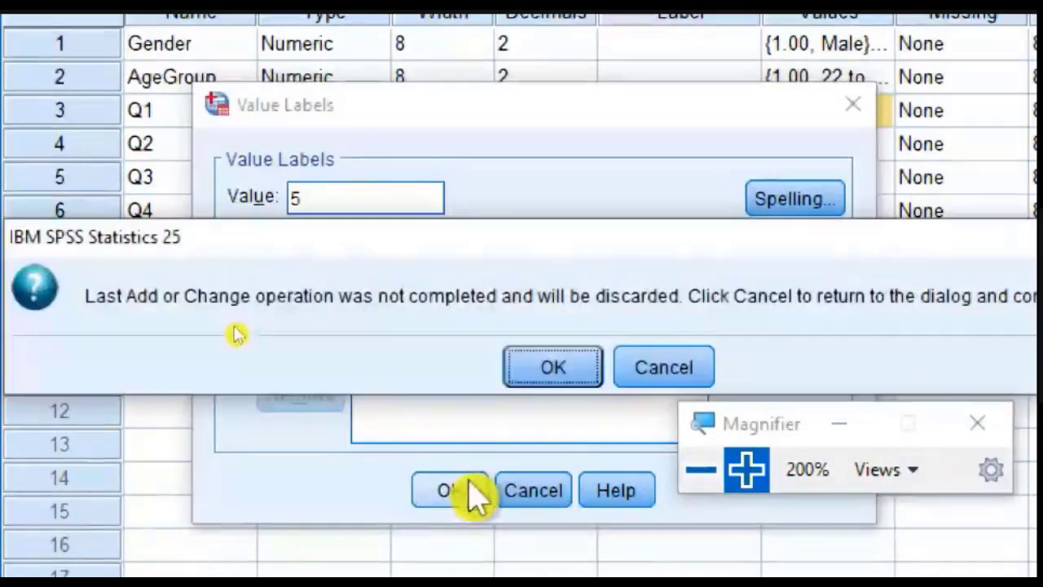
{"action": "left_click", "coordinate": [591, 358]}
Step: Reopen the value labels for Q1, add value 5 with the label "Strongly Agree" and apply them
{"action": "left_click", "coordinate": [886, 90]}
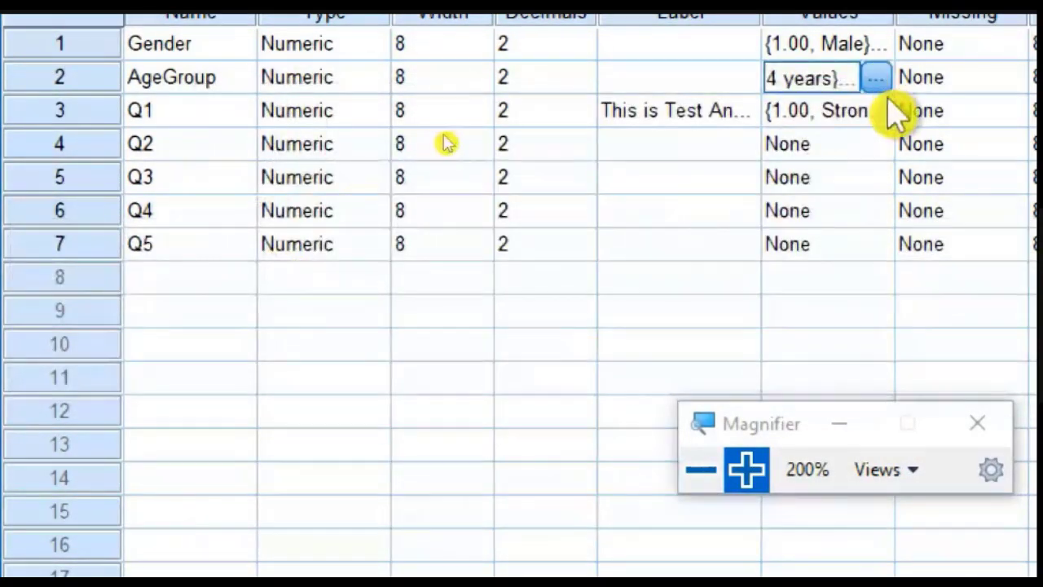
{"action": "left_click", "coordinate": [890, 107]}
{"action": "left_click", "coordinate": [889, 108]}
{"action": "left_click_drag", "start_coordinate": [869, 226], "coordinate": [394, 127]}
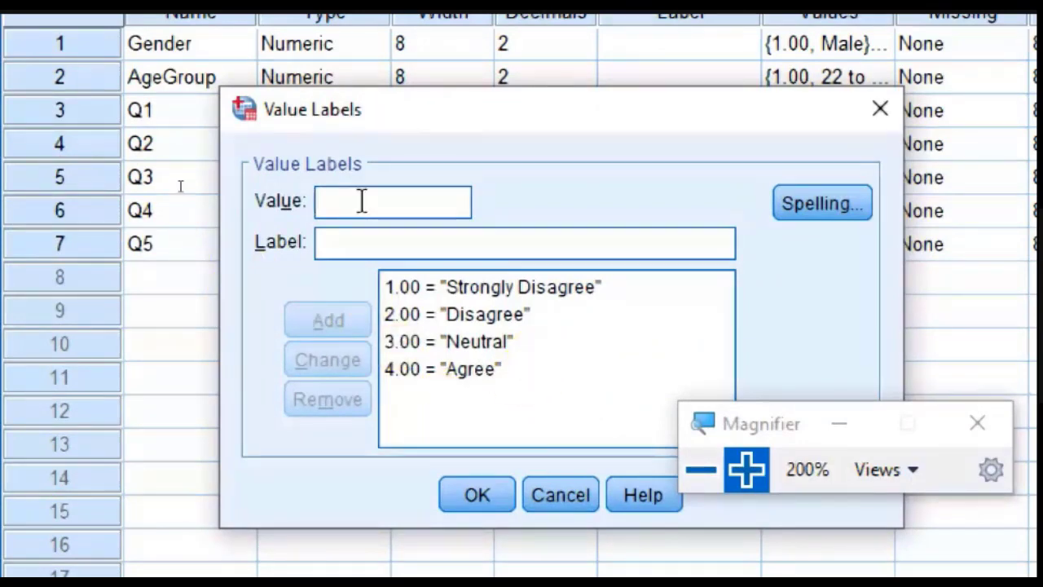
{"action": "type", "text": "5"}
{"action": "left_click", "coordinate": [376, 255]}
{"action": "type", "text": "Stron"}
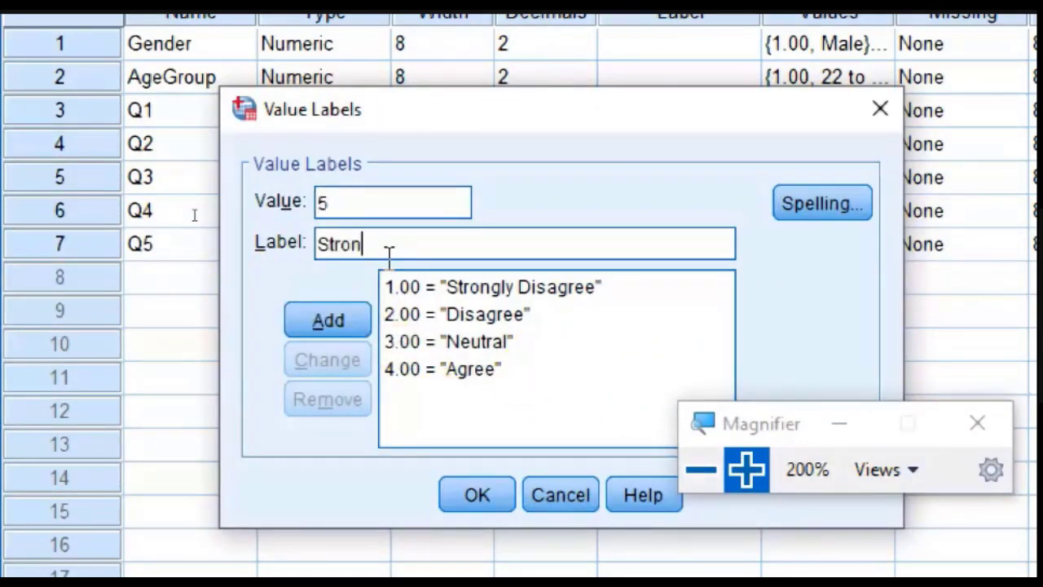
{"action": "type", "text": "gly Agree"}
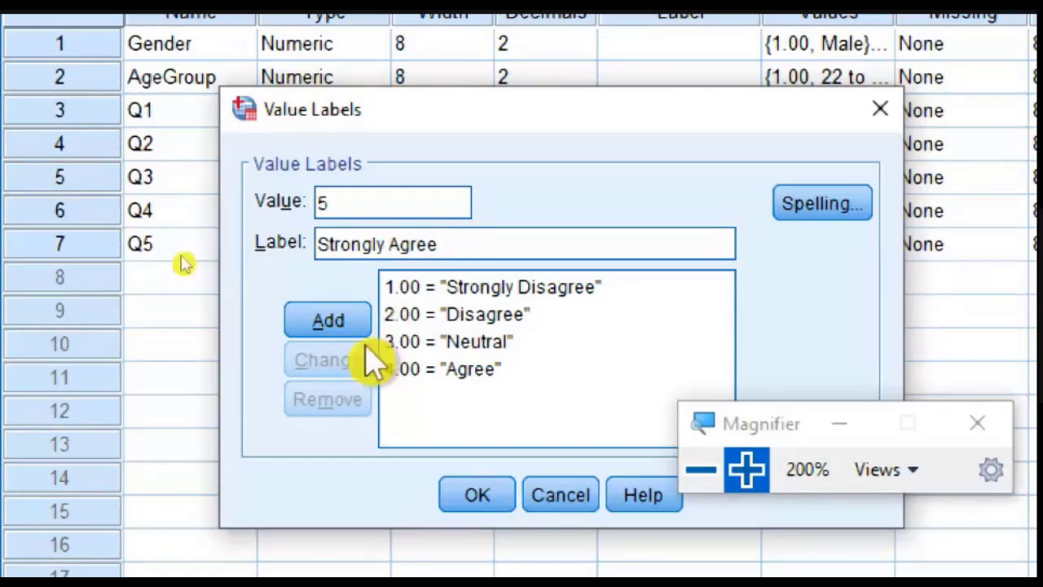
{"action": "left_click", "coordinate": [359, 321]}
{"action": "left_click", "coordinate": [503, 497]}
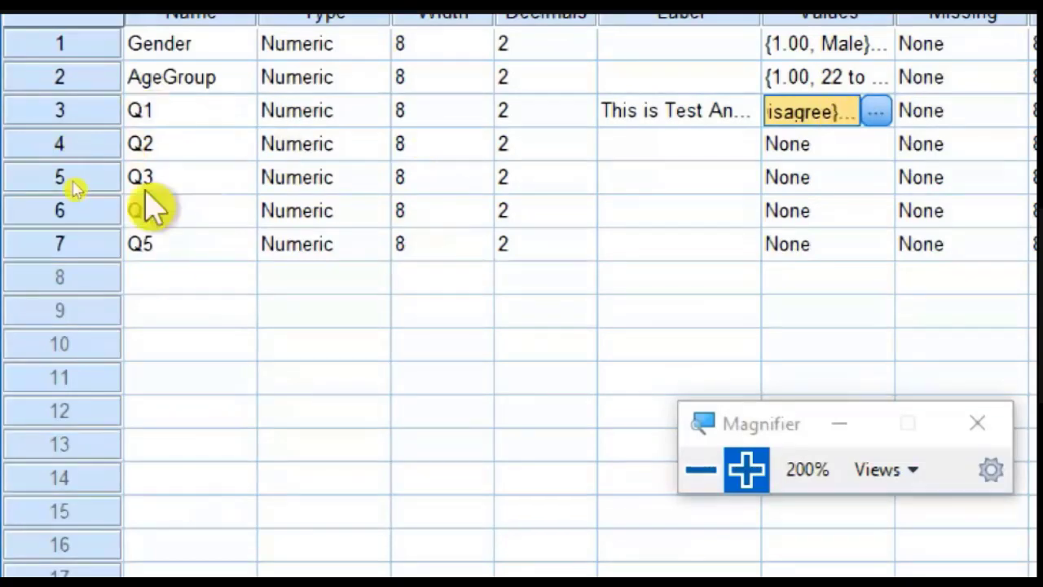
Step: Copy the value labels of Q1
{"action": "right_click", "coordinate": [848, 113]}
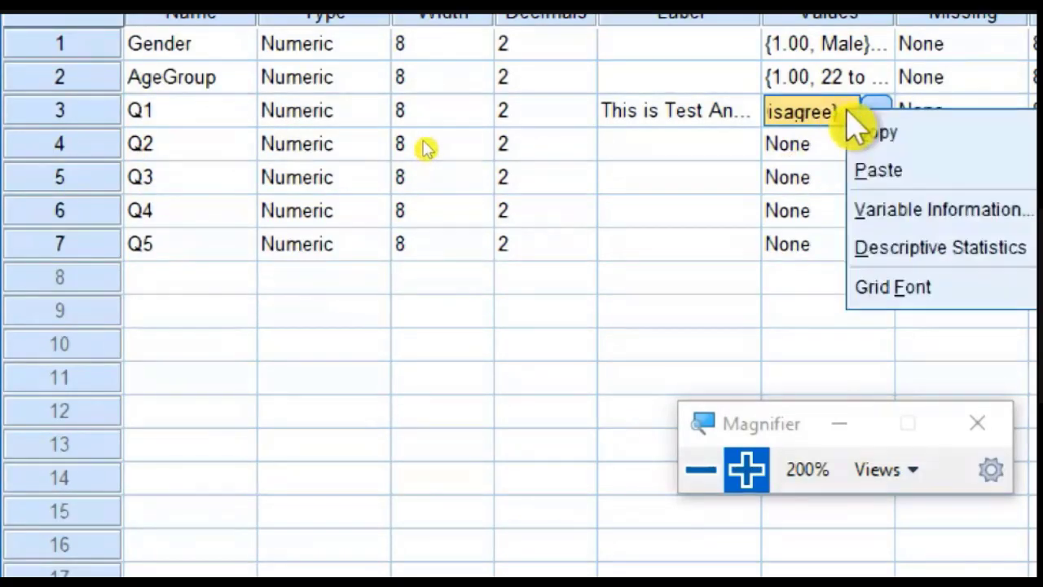
{"action": "left_click", "coordinate": [899, 134]}
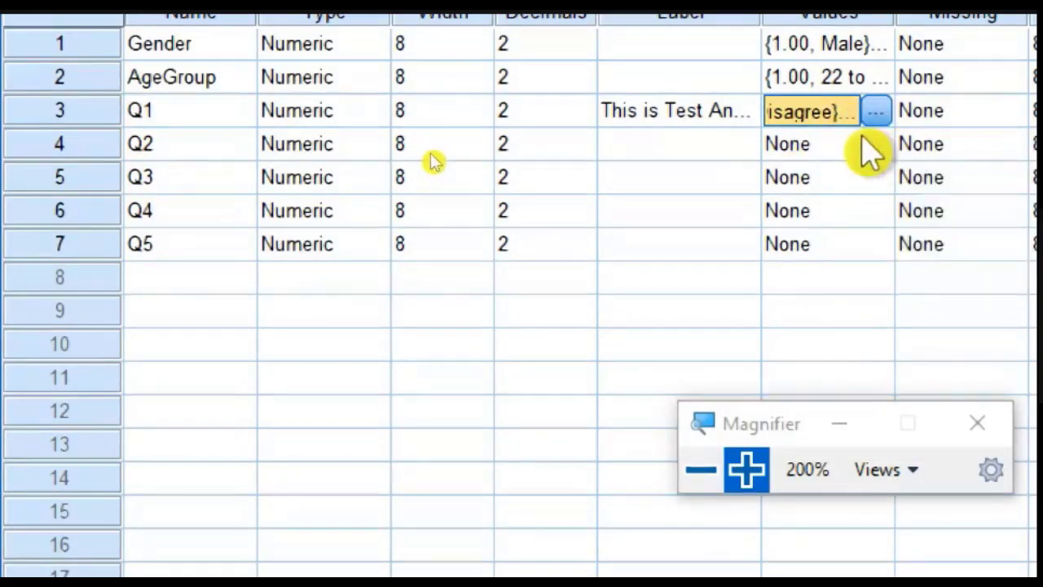
{"action": "double_click", "coordinate": [864, 140]}
{"action": "left_click_drag", "start_coordinate": [932, 221], "coordinate": [768, 233]}
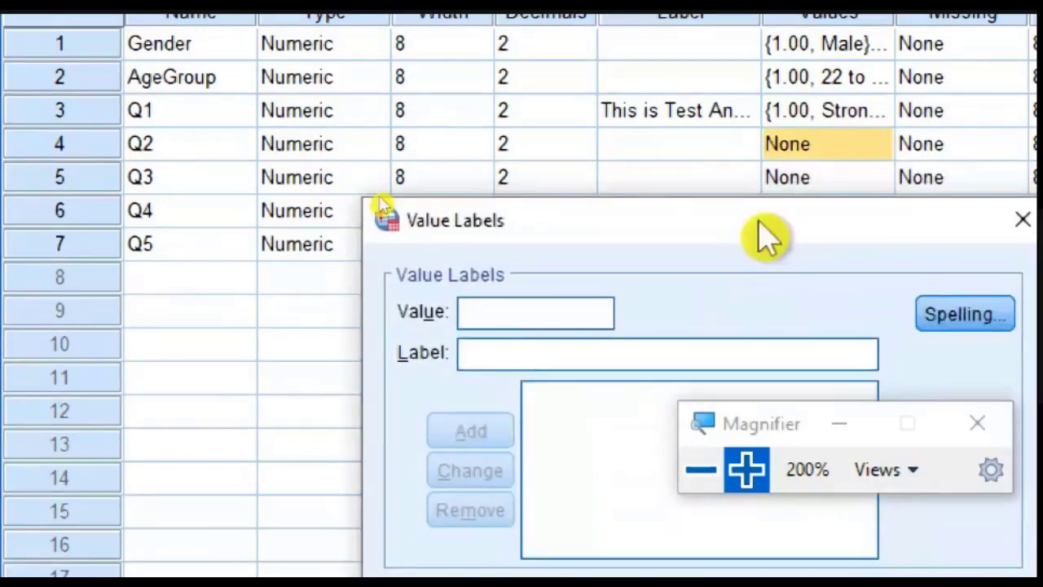
{"action": "left_click", "coordinate": [891, 221]}
Step: Paste the copied value labels onto variables Q2 through Q5 together
{"action": "left_click_drag", "start_coordinate": [673, 181], "coordinate": [676, 204]}
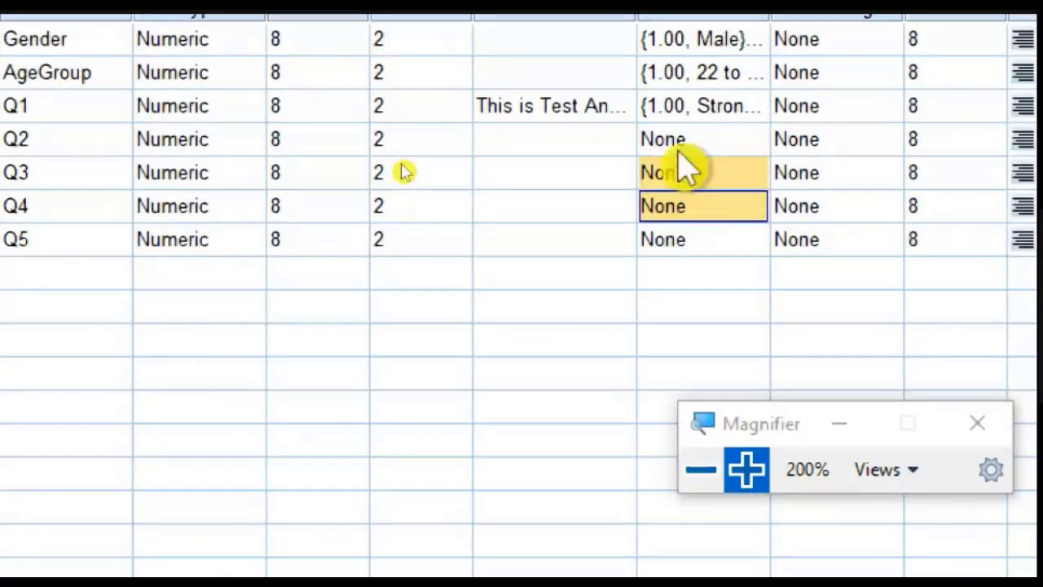
{"action": "left_click_drag", "start_coordinate": [677, 139], "coordinate": [675, 230]}
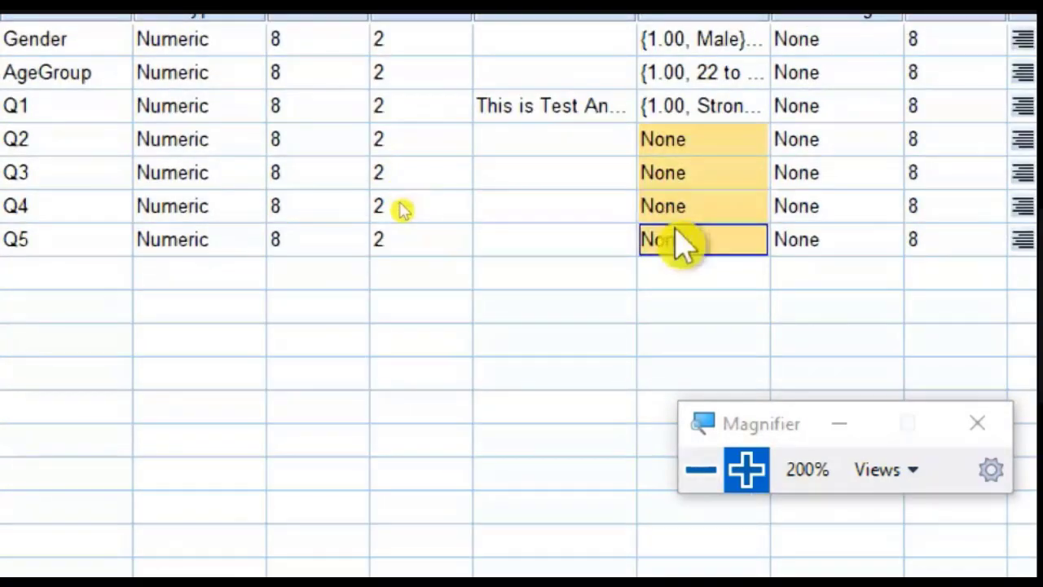
{"action": "right_click", "coordinate": [689, 181]}
{"action": "left_click", "coordinate": [768, 231]}
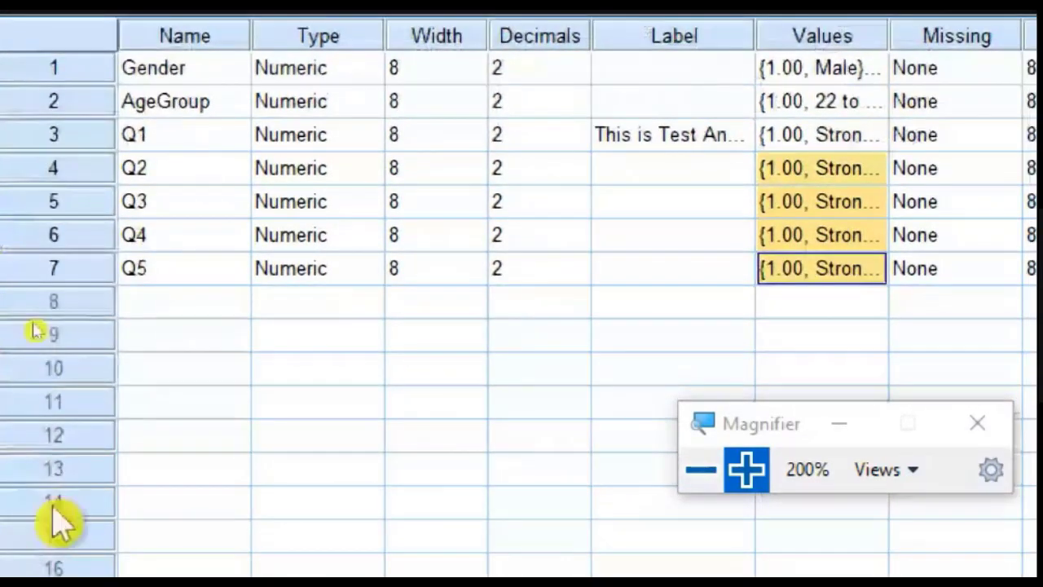
Step: Enter Gender for eight cases in Data View, using code 1 for rows 1, 4, 5, 6 and 8 and code 2 for the others
{"action": "left_click", "coordinate": [700, 469]}
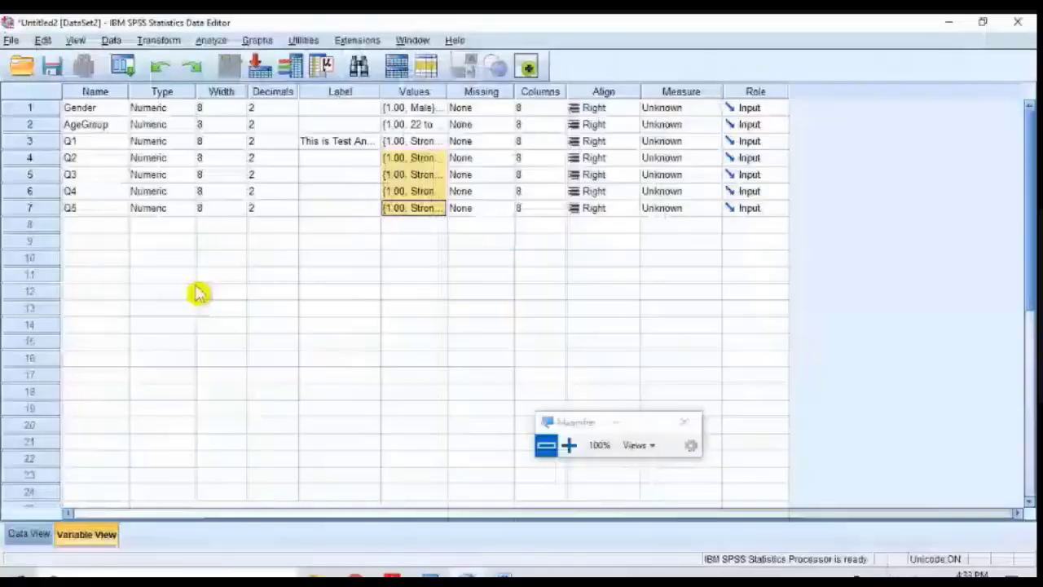
{"action": "left_click", "coordinate": [29, 535]}
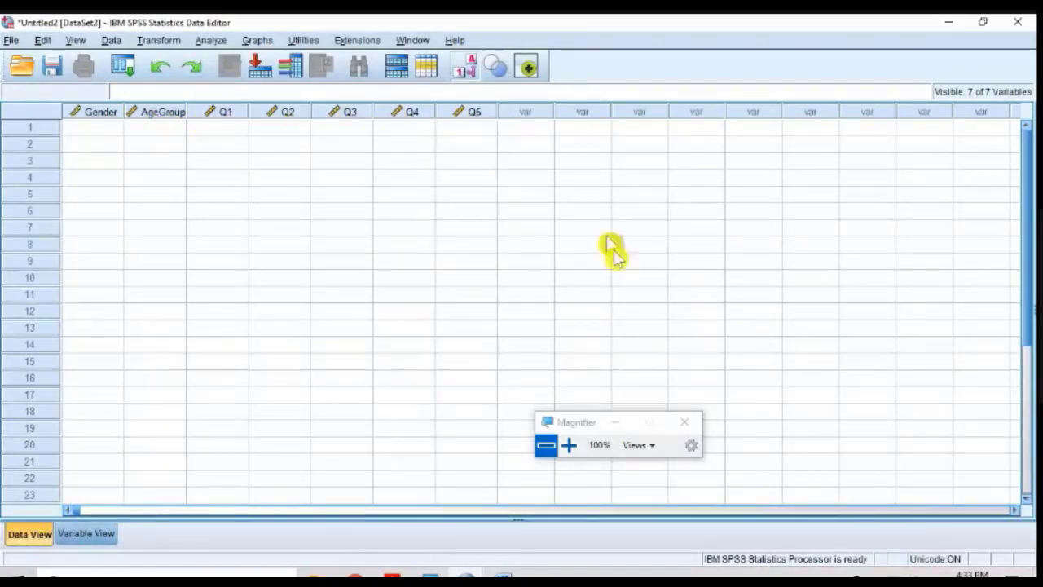
{"action": "left_click", "coordinate": [86, 132]}
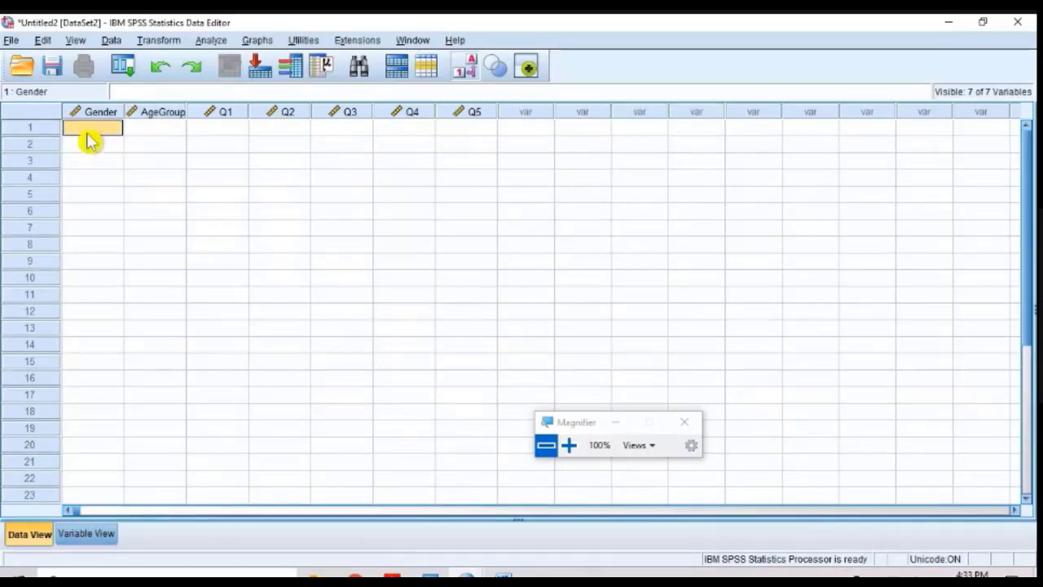
{"action": "type", "text": "1 1 "}
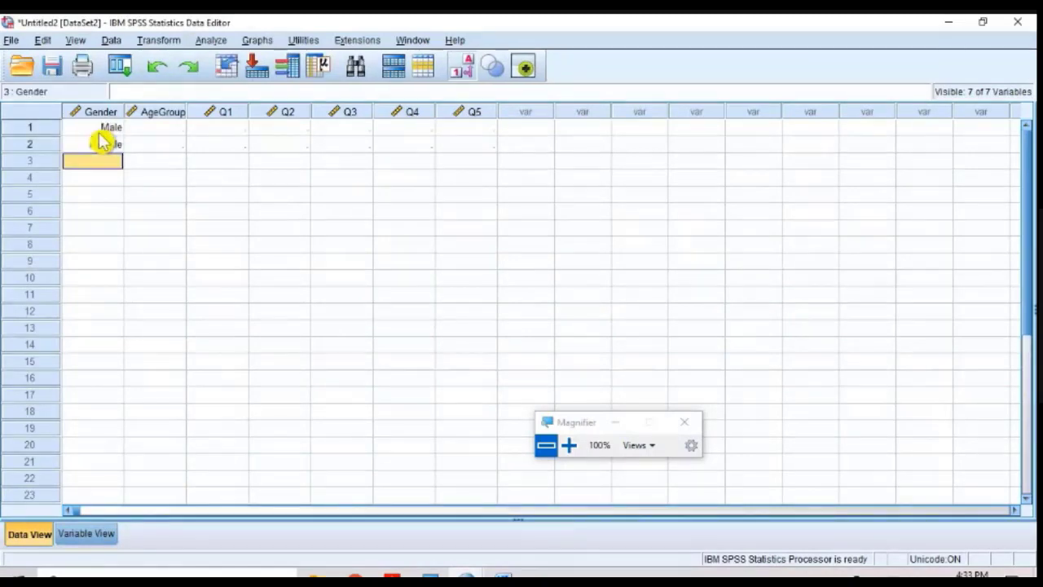
{"action": "type", "text": "2 1 1 1"}
{"action": "key", "text": "Return"}
{"action": "type", "text": "2"}
{"action": "key", "text": "Return"}
{"action": "type", "text": "1"}
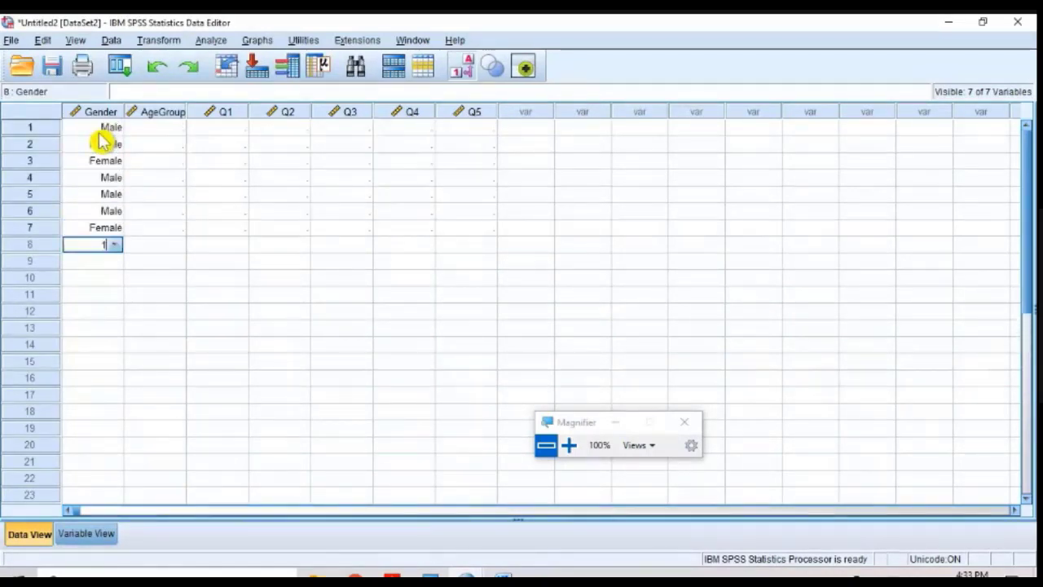
Step: Enter AgeGroup for rows 1 to 9, using code 4 for row 8 and code 2 for all the others
{"action": "key", "text": "Right"}
{"action": "key", "text": "Up"}
{"action": "key", "text": "Up"}
{"action": "key", "text": "Up"}
{"action": "key", "text": "Up"}
{"action": "key", "text": "Up"}
Step: Enter the first two Q1 responses, with code 2 in row 1 and code 3 in row 2
{"action": "key", "text": "Up"}
{"action": "key", "text": "Up"}
{"action": "type", "text": "2 2 2 "}
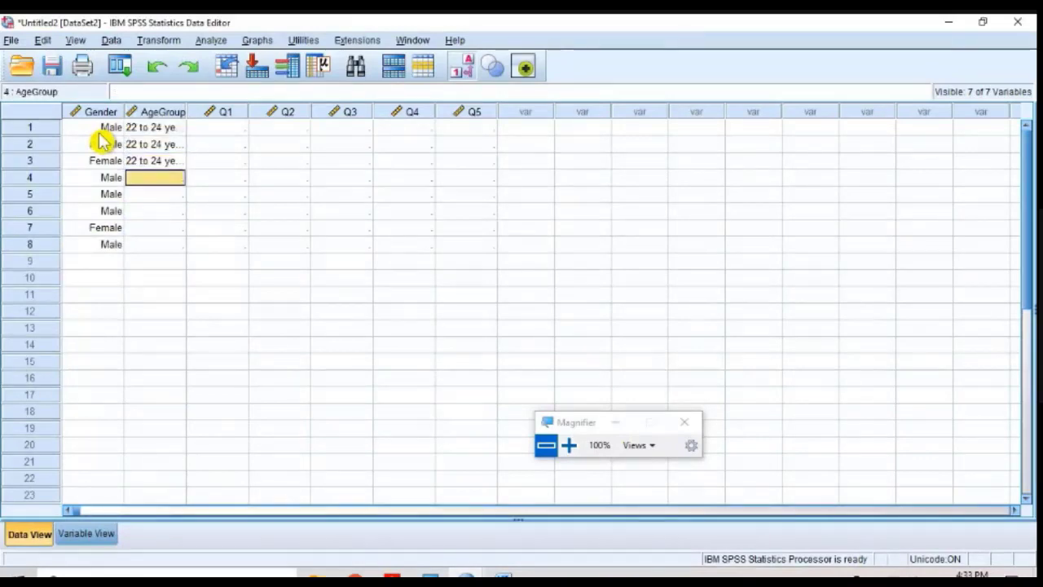
{"action": "type", "text": "2 2 2"}
{"action": "key", "text": "Return"}
{"action": "type", "text": "2 4 2"}
{"action": "key", "text": "Right"}
{"action": "key", "text": "Up"}
{"action": "key", "text": "Up"}
{"action": "key", "text": "Up"}
{"action": "key", "text": "Up"}
{"action": "key", "text": "Up"}
{"action": "key", "text": "Up"}
{"action": "key", "text": "Up"}
{"action": "key", "text": "Up"}
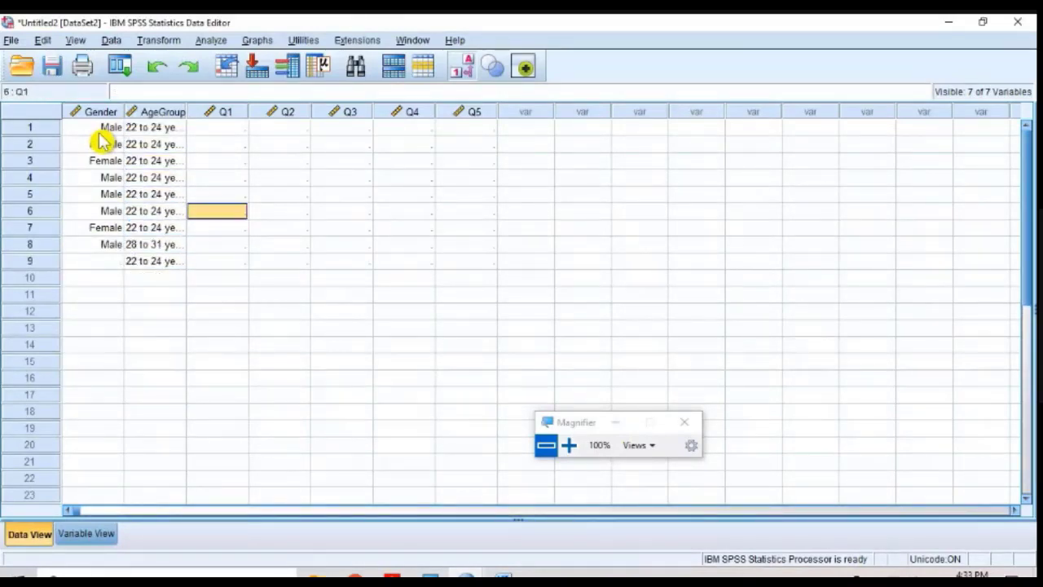
{"action": "type", "text": "2"}
{"action": "key", "text": "Return"}
{"action": "type", "text": "3"}
{"action": "key", "text": "Return"}
Step: Fill in the first case's responses with code 3 for Q2 and code 1 for both Q3 and Q4
{"action": "key", "text": "Up"}
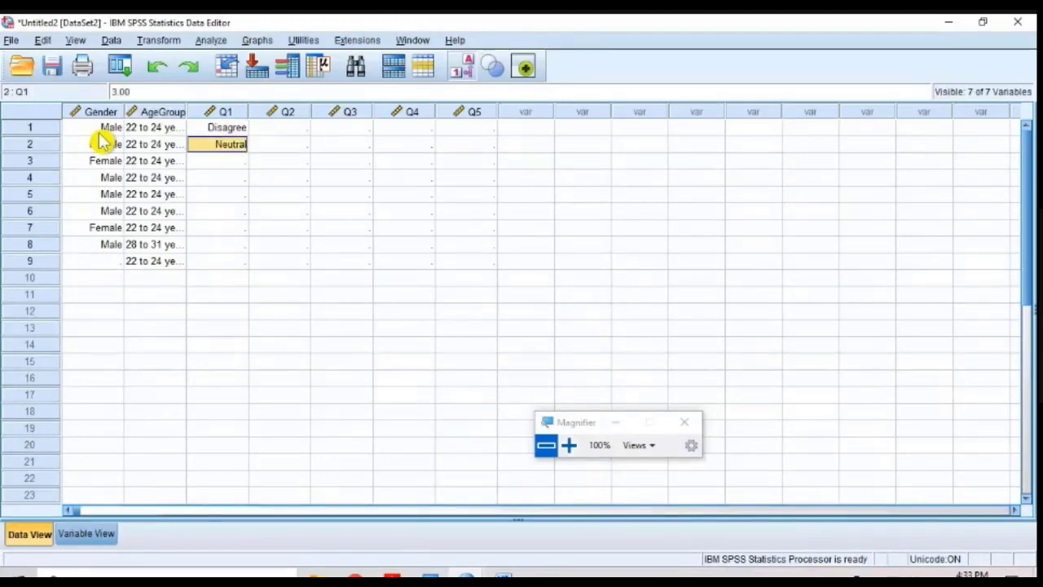
{"action": "key", "text": "Up"}
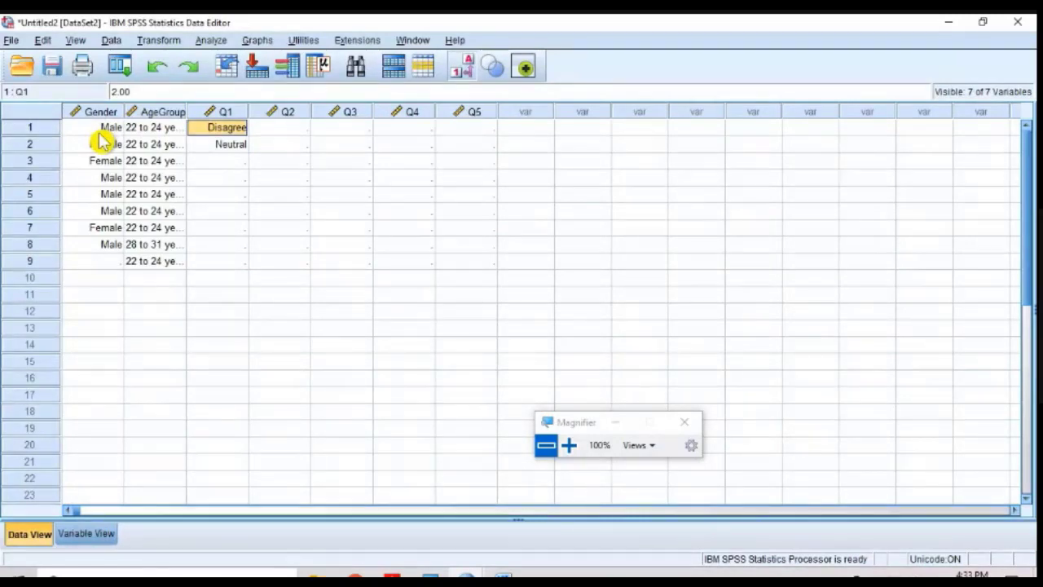
{"action": "key", "text": "Tab"}
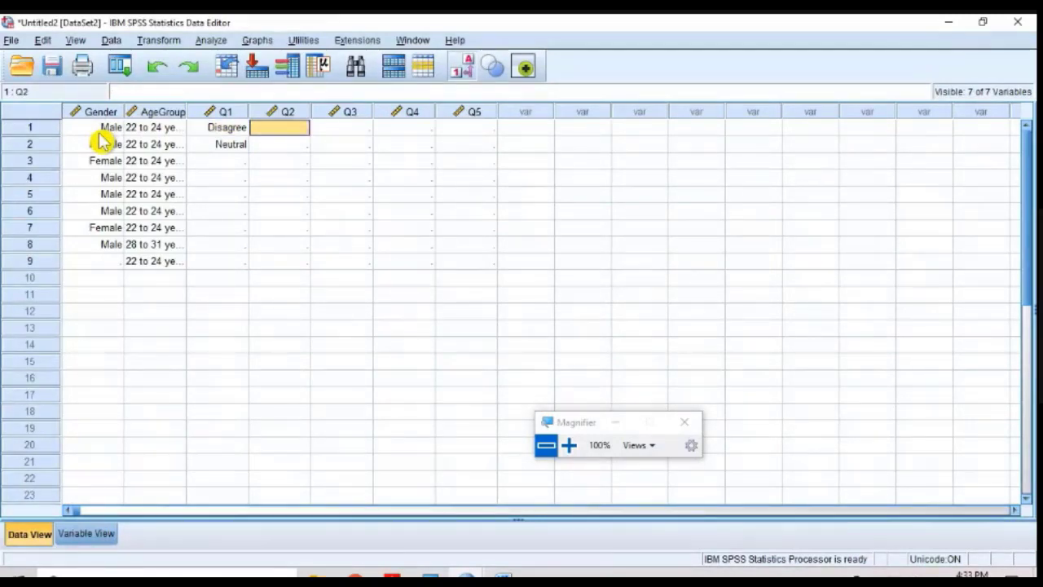
{"action": "type", "text": "3"}
{"action": "key", "text": "Tab"}
{"action": "type", "text": "1"}
{"action": "key", "text": "Tab"}
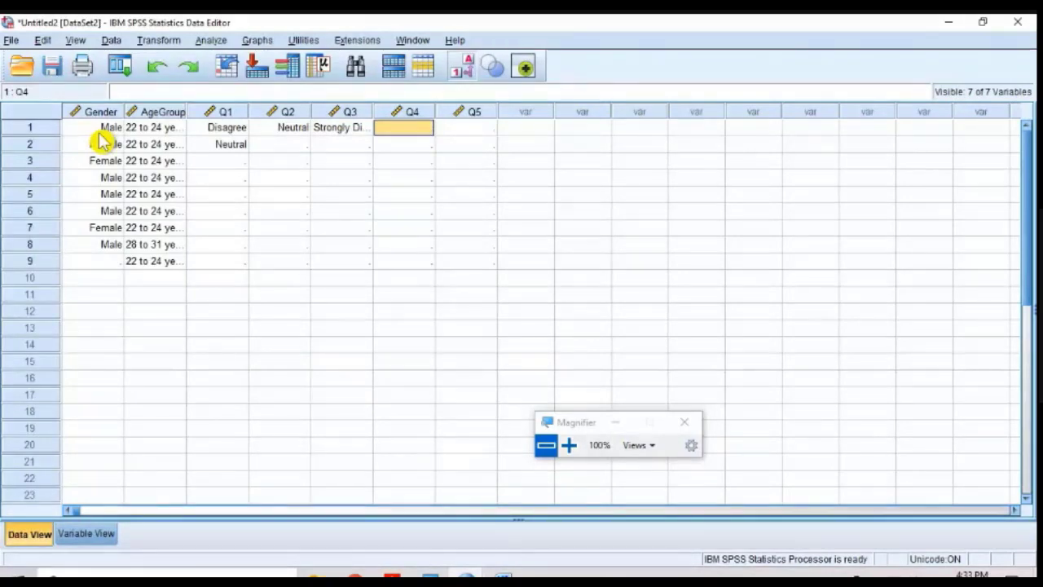
{"action": "type", "text": "1"}
{"action": "key", "text": "Tab"}
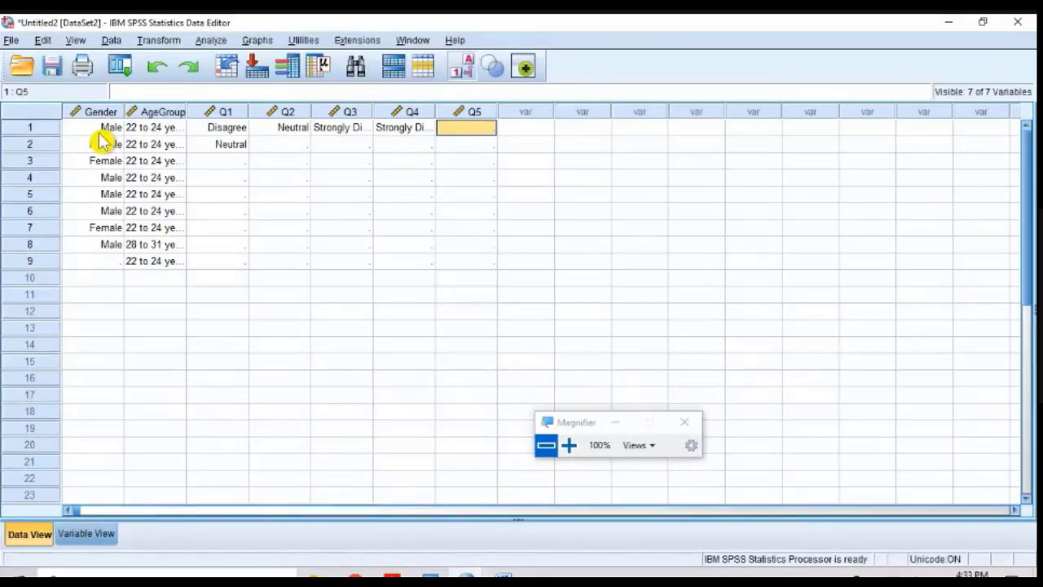
Step: Enter the Q5 responses for rows 1 to 9 as 5, 4, 3, 2, 2, 3, 4, 3 and 4
{"action": "type", "text": "5"}
{"action": "key", "text": "Return"}
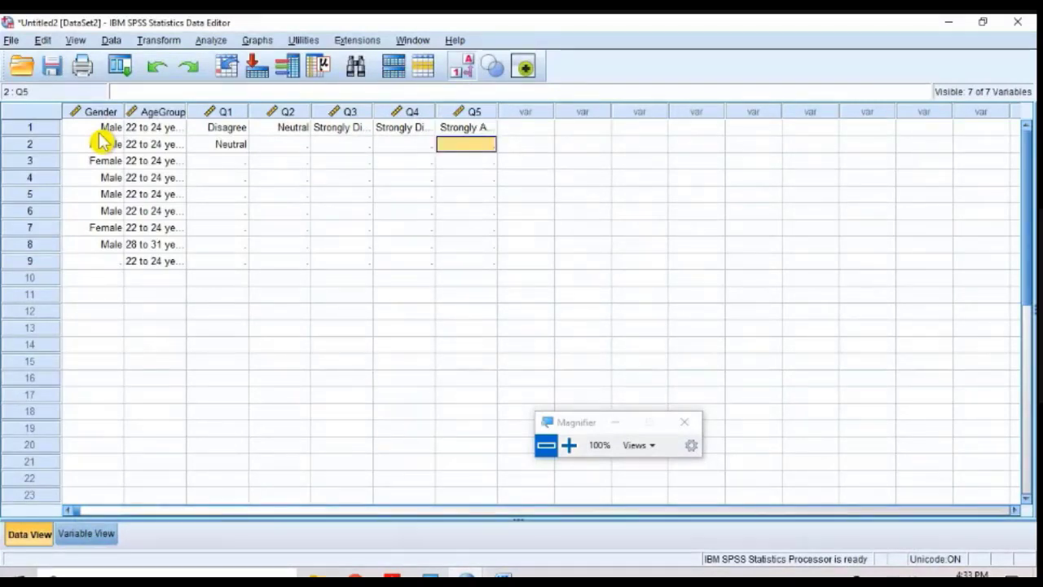
{"action": "type", "text": "4 3 2 2 3 4 3 4"}
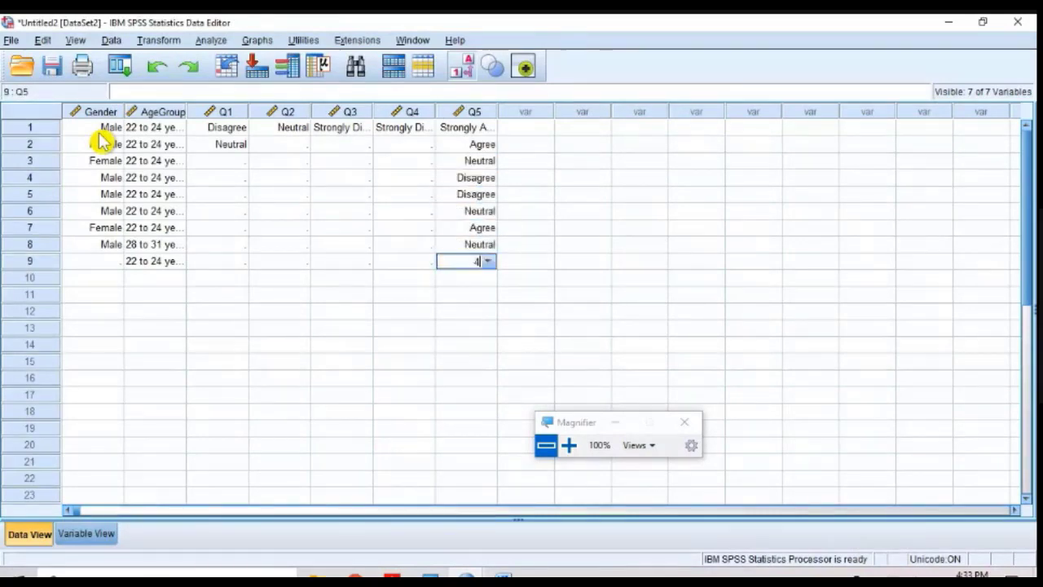
{"action": "key", "text": "Return"}
Step: Enter the Q4 responses for rows 2 to 9, using code 3 for rows 2 to 8 and code 1 for row 9
{"action": "key", "text": "Left"}
{"action": "key", "text": "Up"}
{"action": "key", "text": "Up"}
{"action": "key", "text": "Up"}
{"action": "key", "text": "Up"}
{"action": "key", "text": "Up"}
{"action": "key", "text": "Up"}
{"action": "key", "text": "Up"}
{"action": "key", "text": "Up"}
{"action": "key", "text": "Up"}
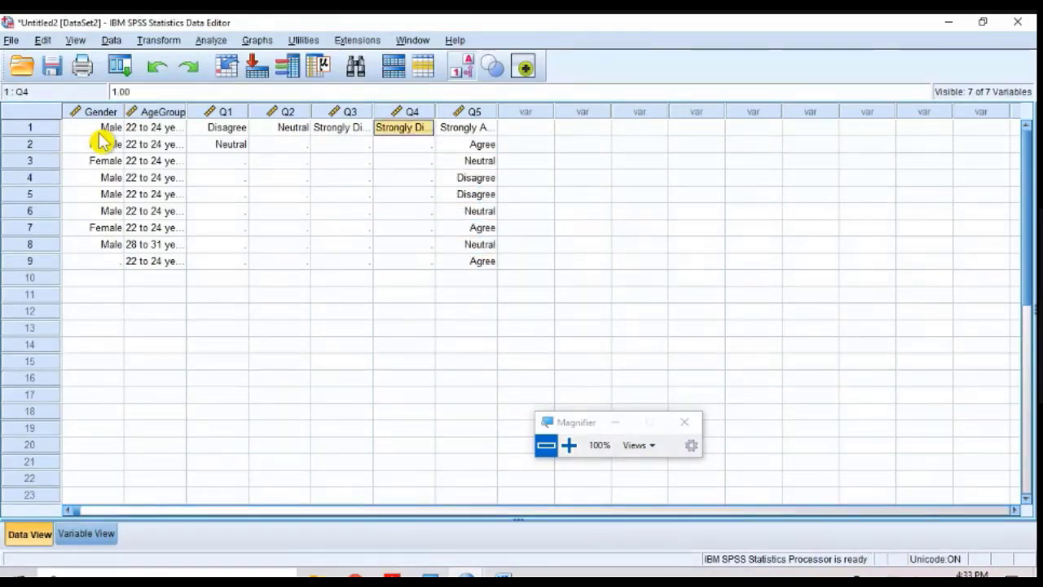
{"action": "key", "text": "Down"}
{"action": "type", "text": "3 3 3 3 3 3 3"}
{"action": "key", "text": "Return"}
{"action": "type", "text": "1"}
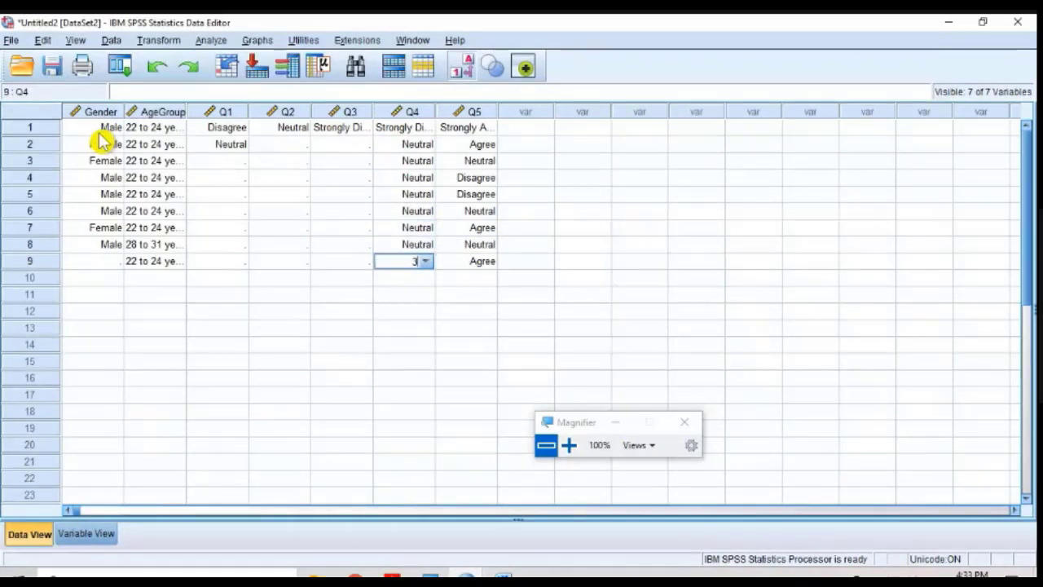
{"action": "key", "text": "Return"}
Step: Enter the Q3 responses for rows 2 to 9, using code 2 for rows 2 and 3 and code 3 for the rest
{"action": "key", "text": "Left"}
{"action": "key", "text": "Up"}
{"action": "key", "text": "Up"}
{"action": "key", "text": "Up"}
{"action": "key", "text": "Up"}
{"action": "key", "text": "Up"}
{"action": "key", "text": "Up"}
{"action": "key", "text": "Up"}
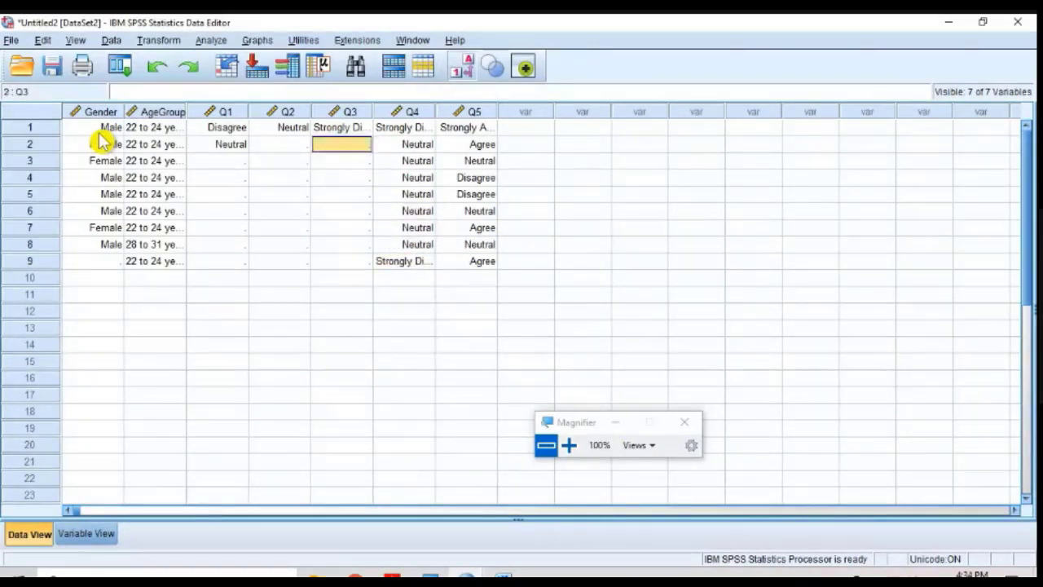
{"action": "type", "text": "2 2 3 3 3 3"}
{"action": "key", "text": "Return"}
{"action": "type", "text": "3"}
{"action": "key", "text": "Return"}
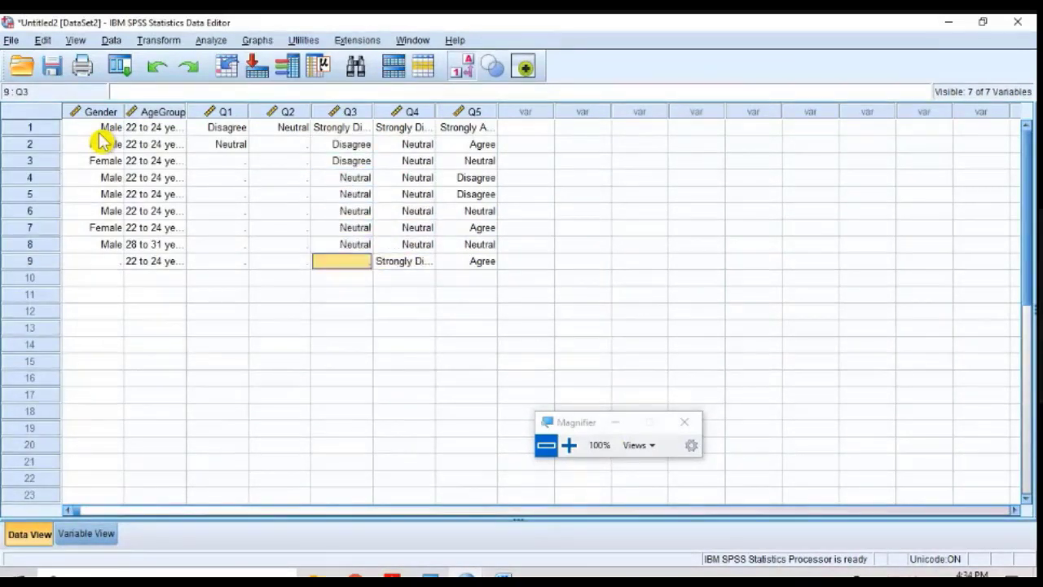
{"action": "type", "text": "3"}
{"action": "key", "text": "Return"}
Step: Enter the Q2 responses for rows 2 to 9 as 3, 3, 2, 3, 4, 3, 2 and 3
{"action": "key", "text": "Left"}
{"action": "key", "text": "Up"}
{"action": "key", "text": "Up"}
{"action": "key", "text": "Up"}
{"action": "key", "text": "Up"}
{"action": "key", "text": "Up"}
{"action": "key", "text": "Up"}
{"action": "key", "text": "Up"}
{"action": "key", "text": "Up"}
{"action": "type", "text": "3 3 2 3 4 3 "}
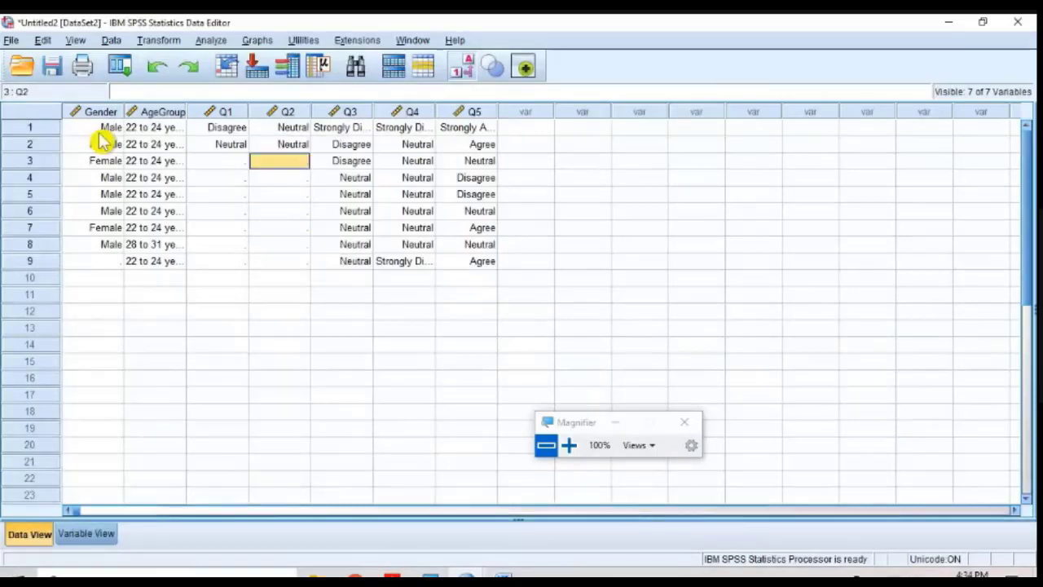
{"action": "type", "text": "2"}
{"action": "key", "text": "Return"}
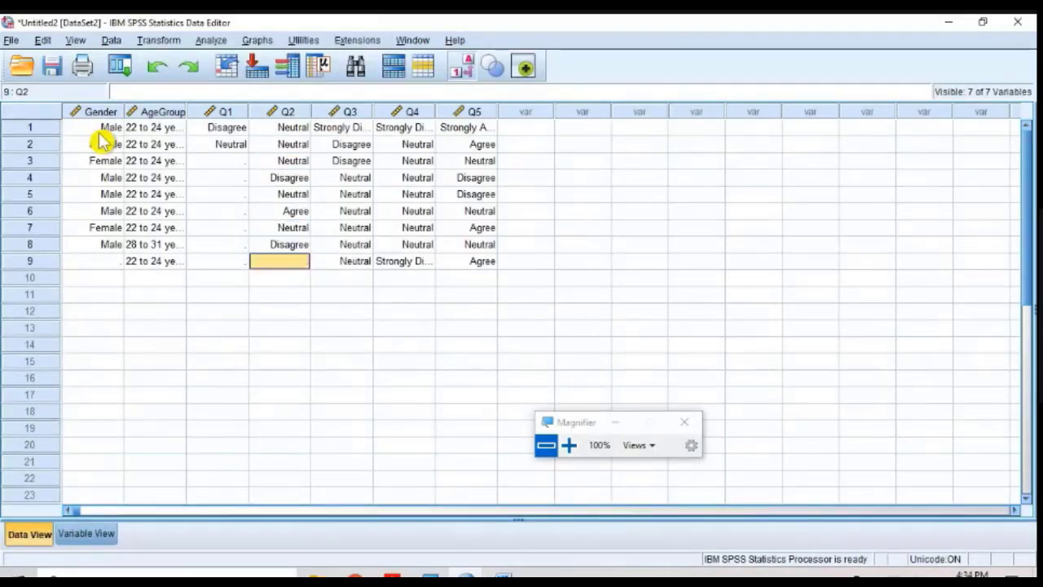
{"action": "type", "text": "3"}
{"action": "key", "text": "Return"}
Step: Enter the remaining Q1 responses, using code 2 for rows 3 to 5 and code 3 for rows 6 to 9
{"action": "key", "text": "Left"}
{"action": "key", "text": "Up"}
{"action": "key", "text": "Up"}
{"action": "key", "text": "Up"}
{"action": "key", "text": "Up"}
{"action": "key", "text": "Up"}
{"action": "key", "text": "Up"}
{"action": "key", "text": "Up"}
{"action": "type", "text": "2 2 2 3 3 "}
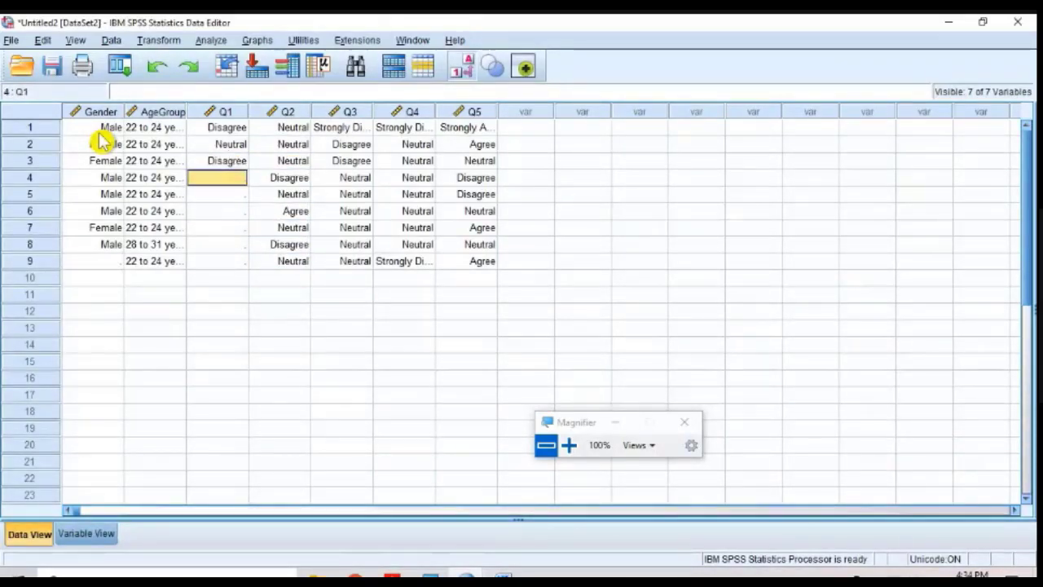
{"action": "type", "text": "3"}
{"action": "key", "text": "Return"}
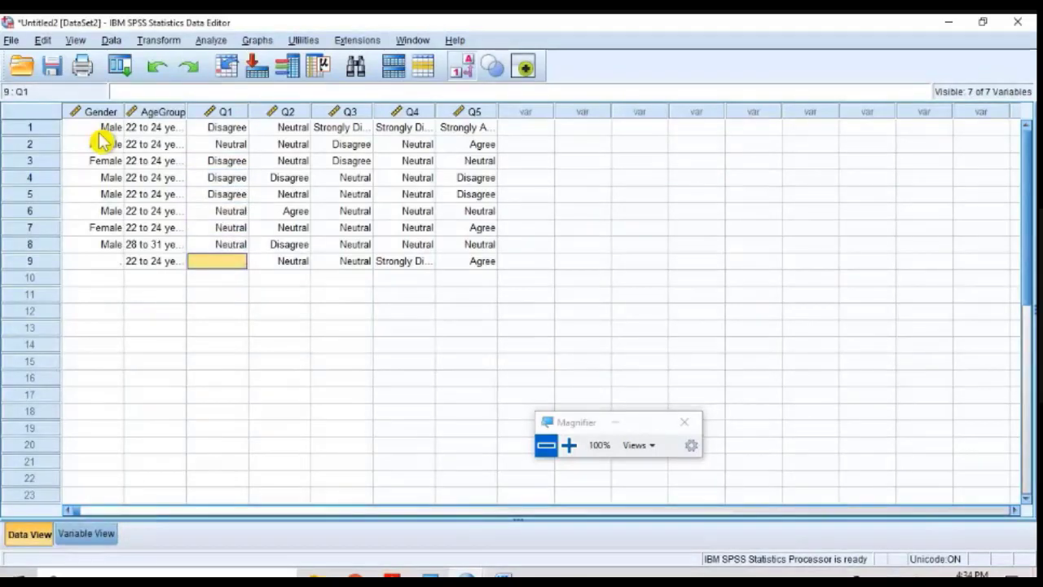
{"action": "type", "text": "3"}
{"action": "key", "text": "Return"}
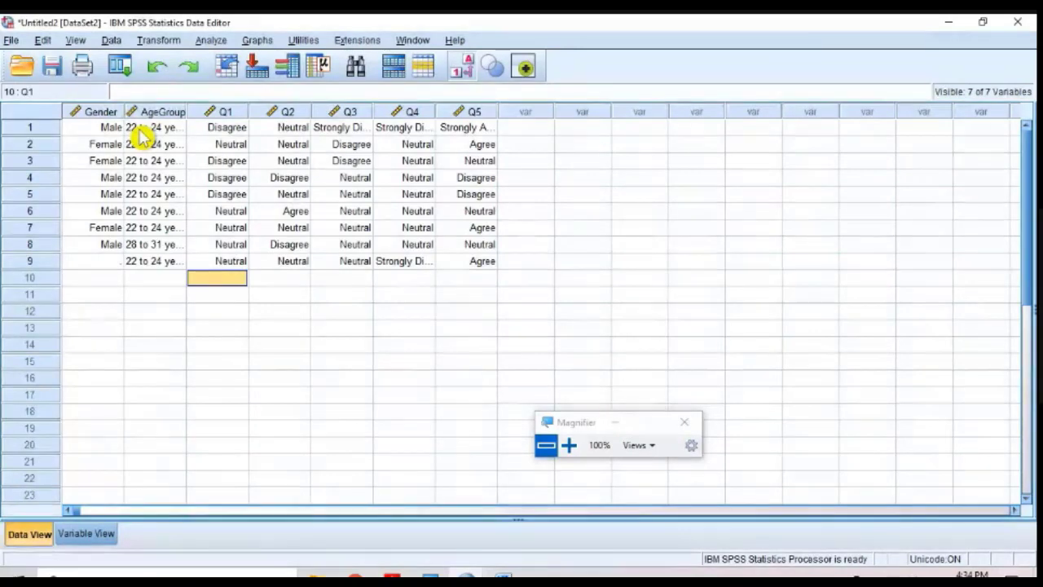
Step: Fill in the missing Gender value for case 9 as Female
{"action": "left_click", "coordinate": [96, 261]}
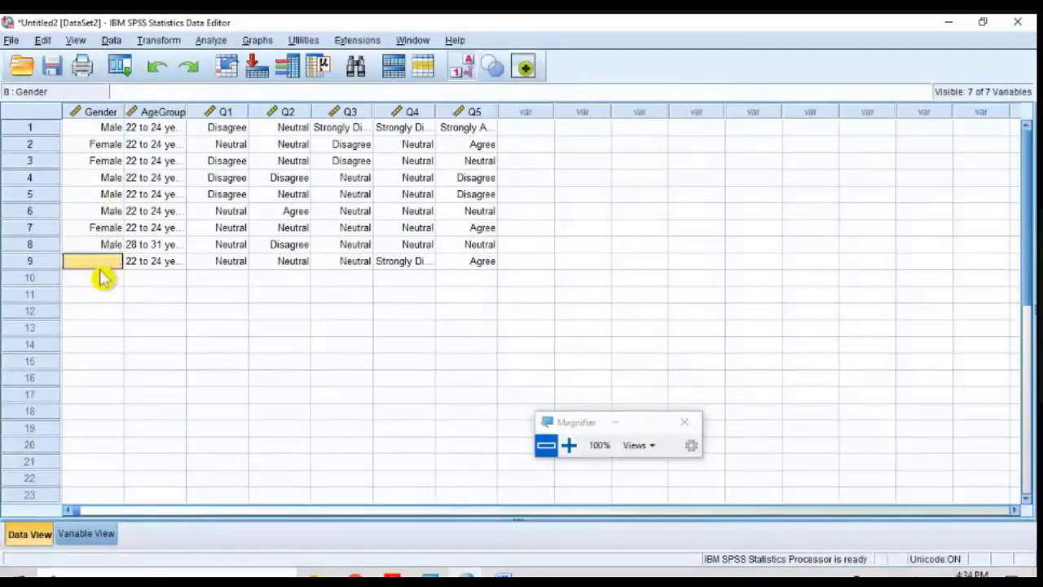
{"action": "left_click", "coordinate": [102, 278]}
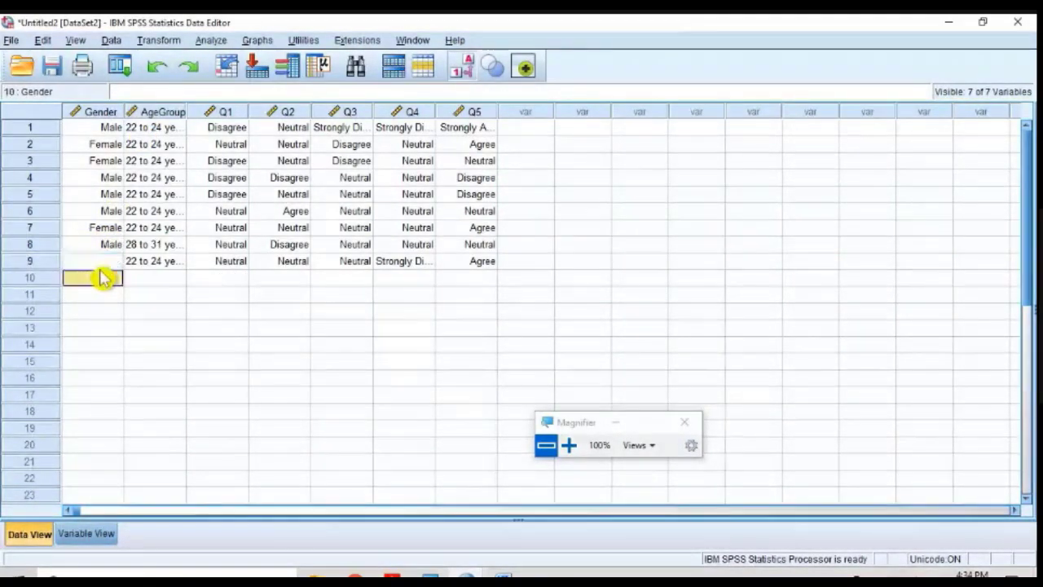
{"action": "key", "text": "Up"}
{"action": "key", "text": "Return"}
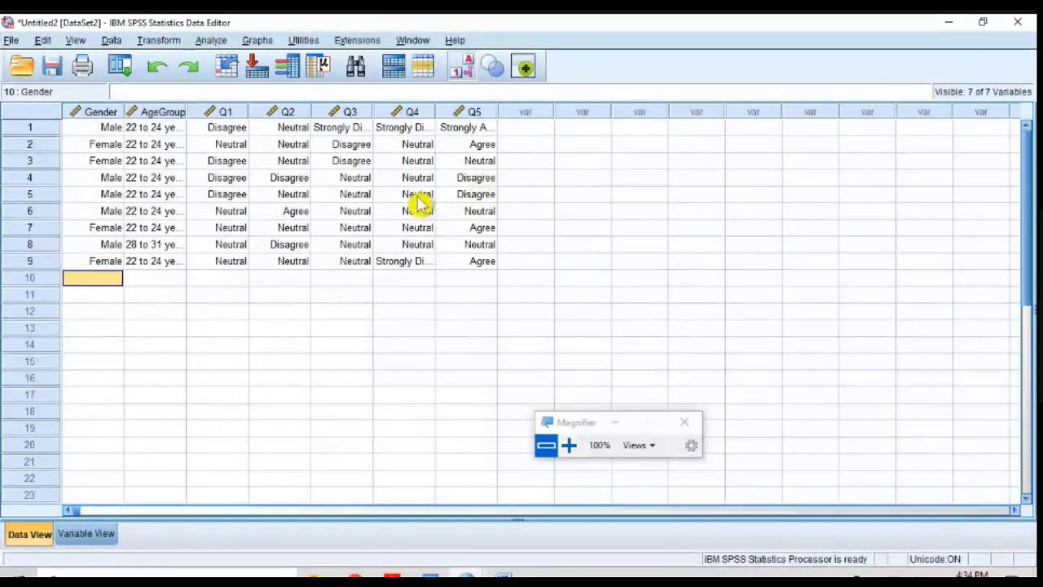
Step: Start a Frequencies analysis and have its source list display variable names instead of labels
{"action": "left_click", "coordinate": [217, 42]}
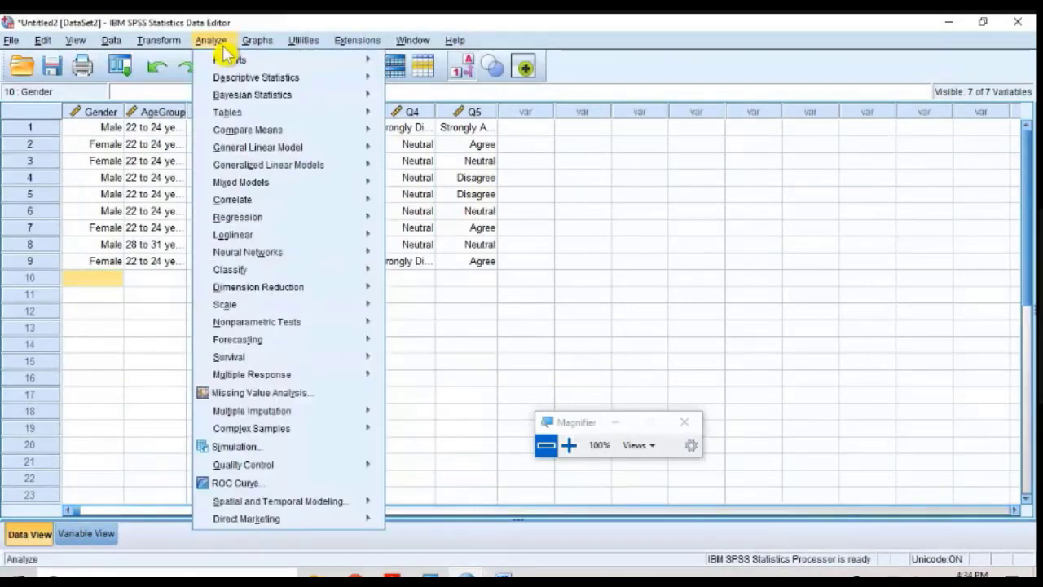
{"action": "mouse_move", "coordinate": [236, 77]}
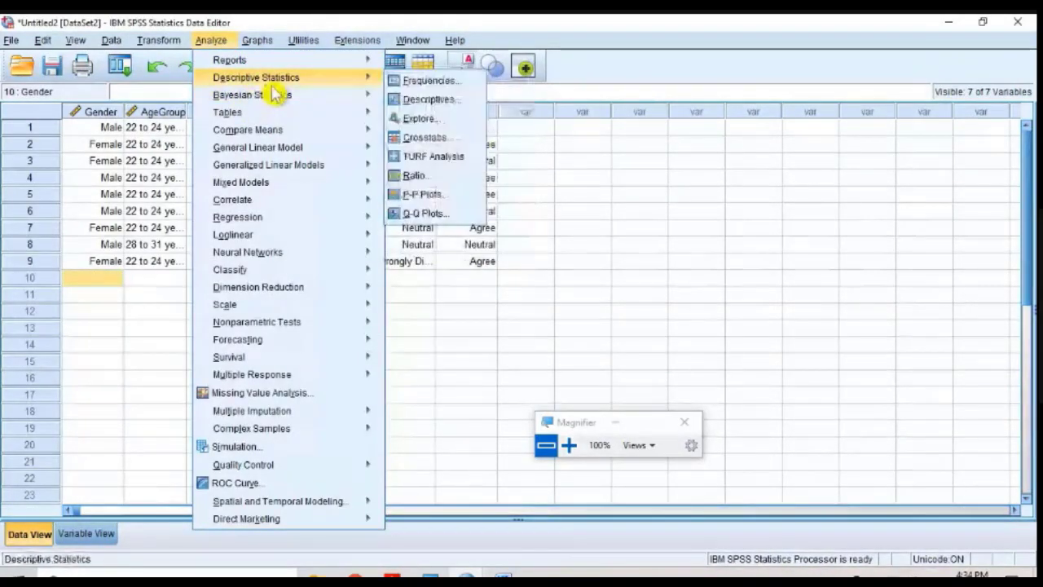
{"action": "left_click", "coordinate": [428, 81]}
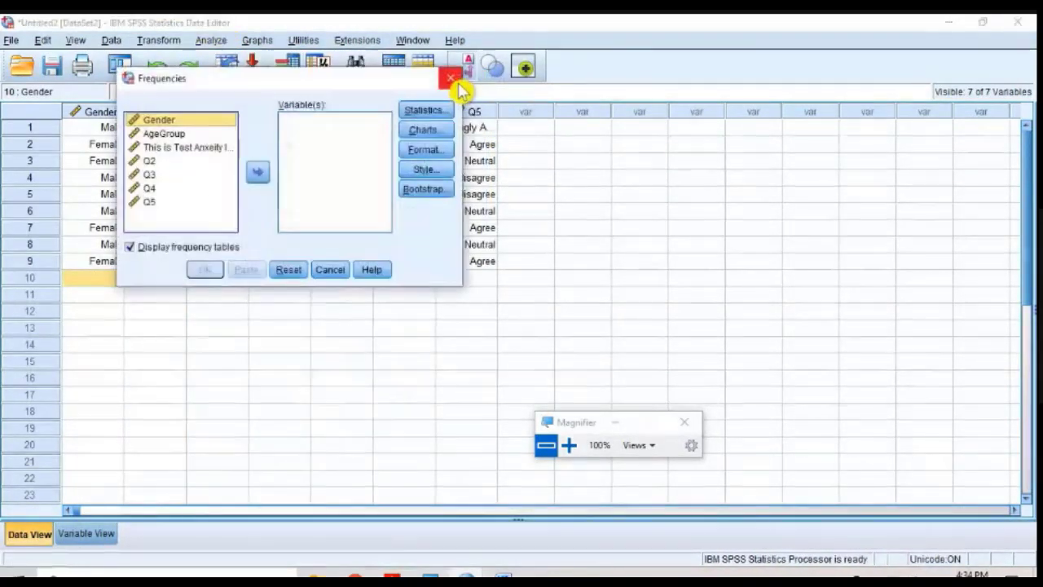
{"action": "right_click", "coordinate": [204, 158]}
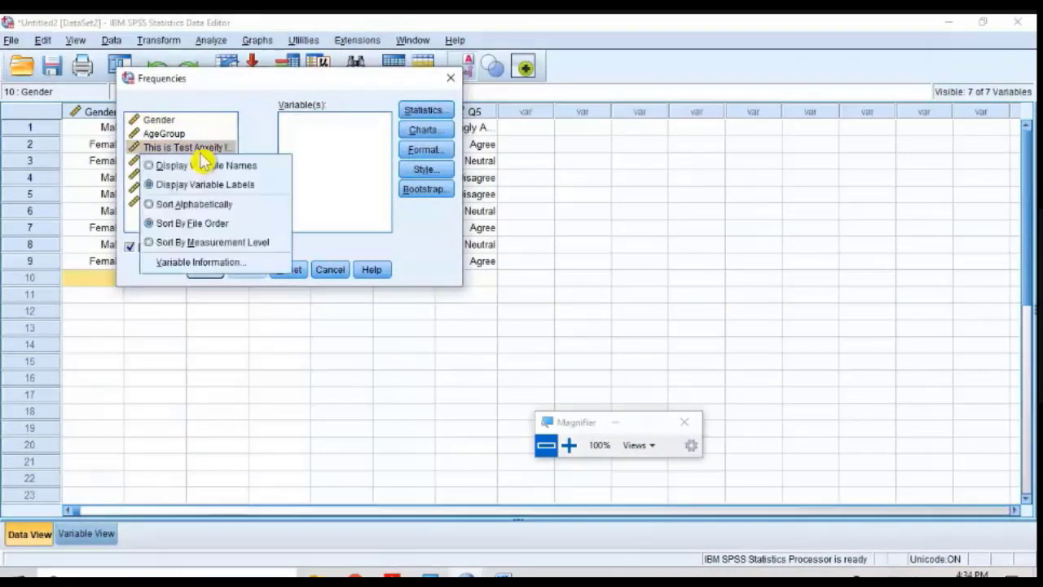
{"action": "left_click", "coordinate": [205, 163]}
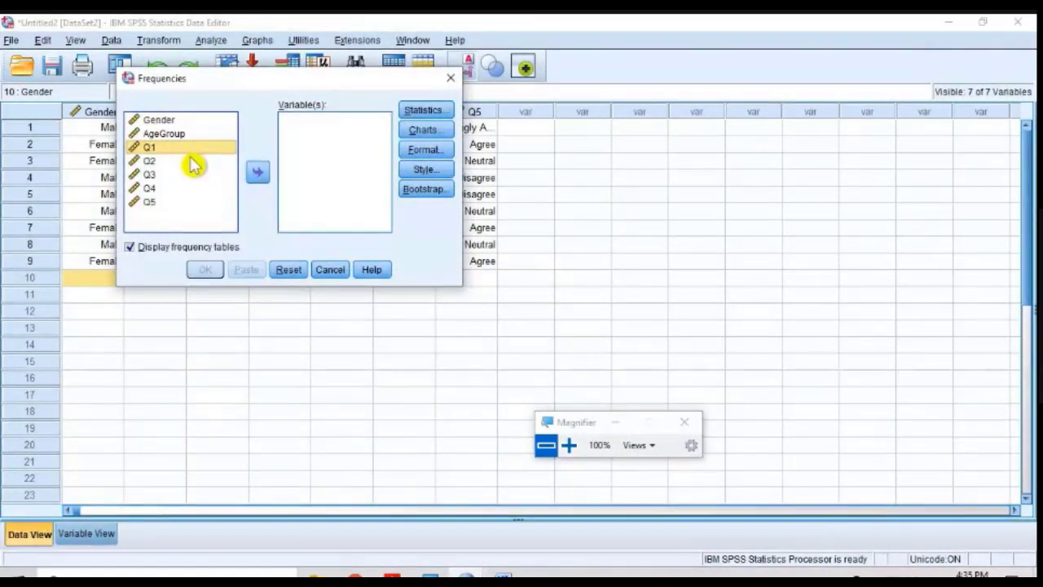
Step: Add Q1 through Q5 to the Frequencies analysis and review the available statistics without choosing any
{"action": "key", "text": "shift+Down"}
{"action": "key", "text": "shift+Down"}
{"action": "key", "text": "shift+Down"}
{"action": "key", "text": "shift+Down"}
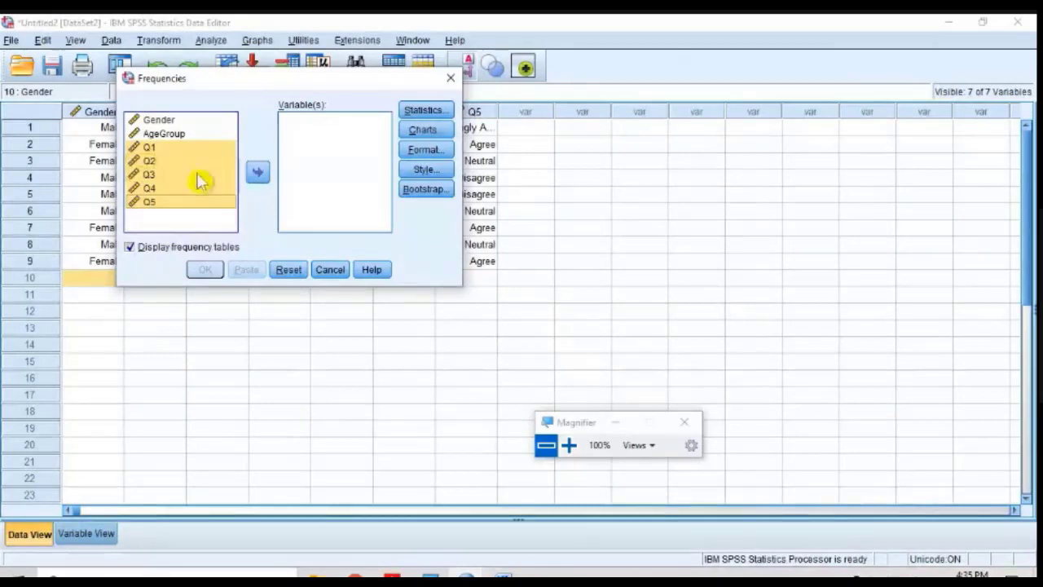
{"action": "left_click", "coordinate": [258, 175]}
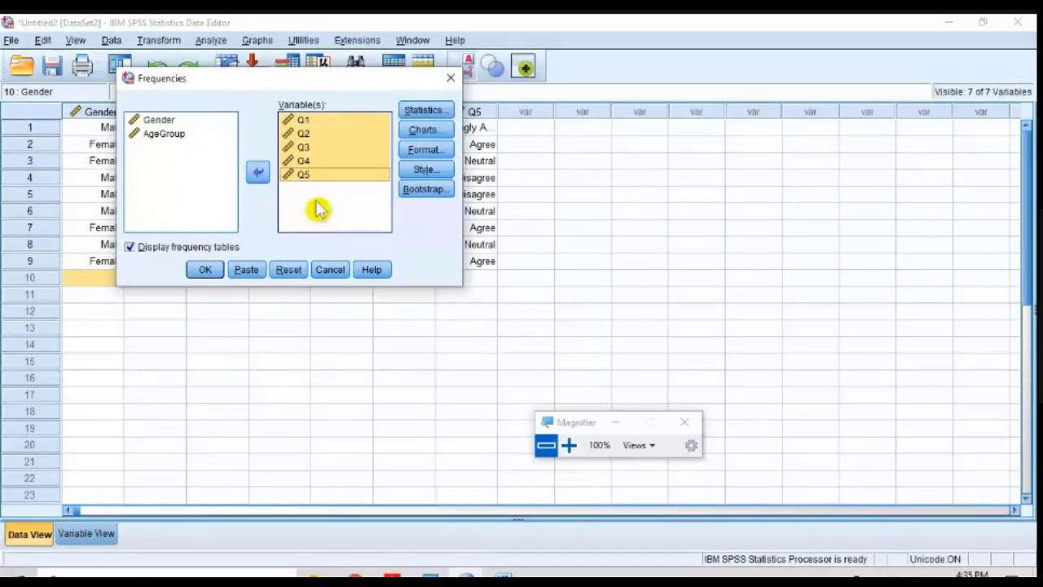
{"action": "left_click", "coordinate": [435, 114]}
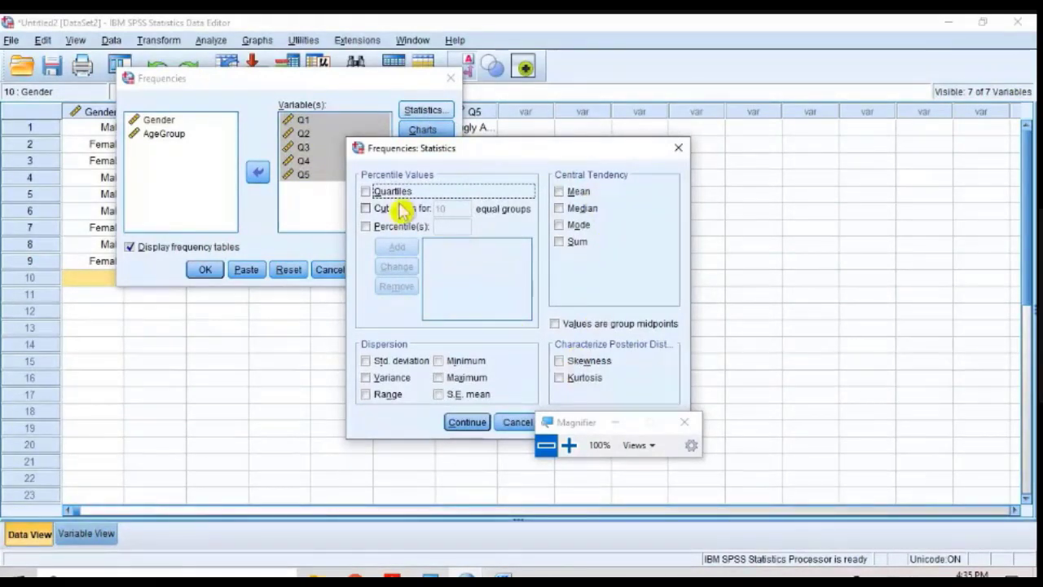
{"action": "left_click", "coordinate": [466, 423]}
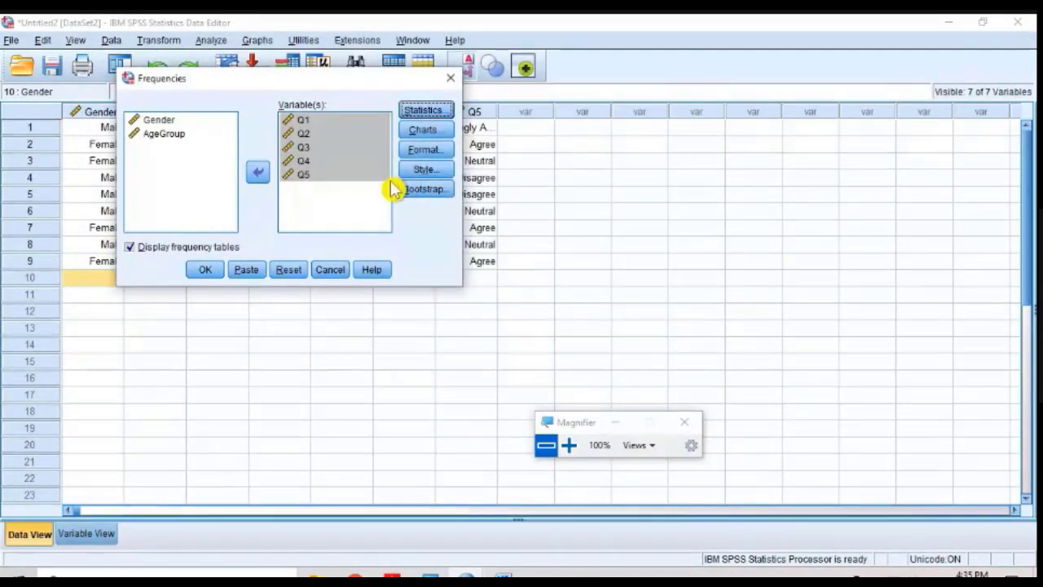
Step: Set the Frequencies chart type to pie charts and apply the chart settings
{"action": "left_click", "coordinate": [431, 134]}
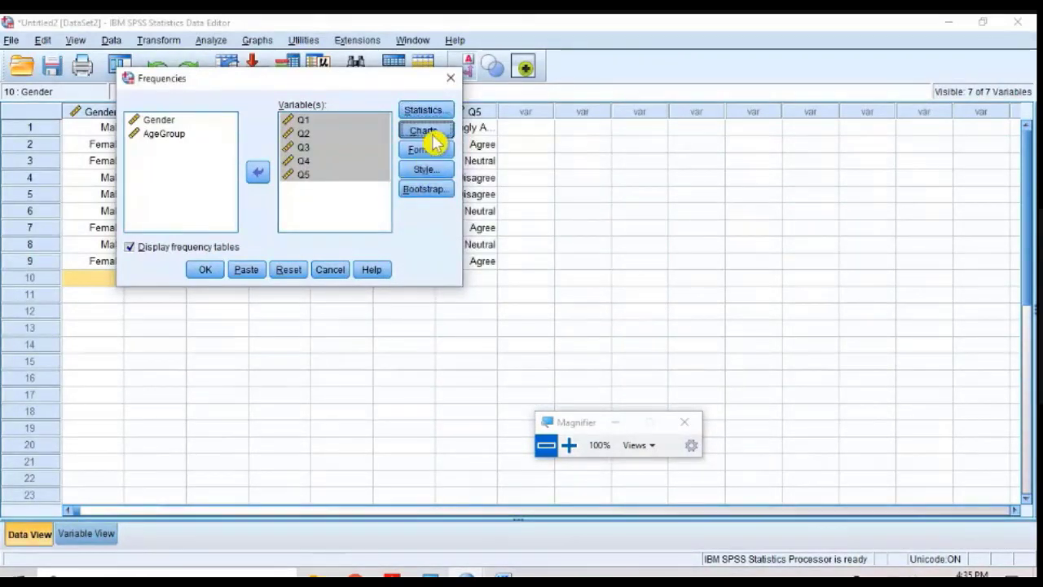
{"action": "left_click", "coordinate": [569, 445]}
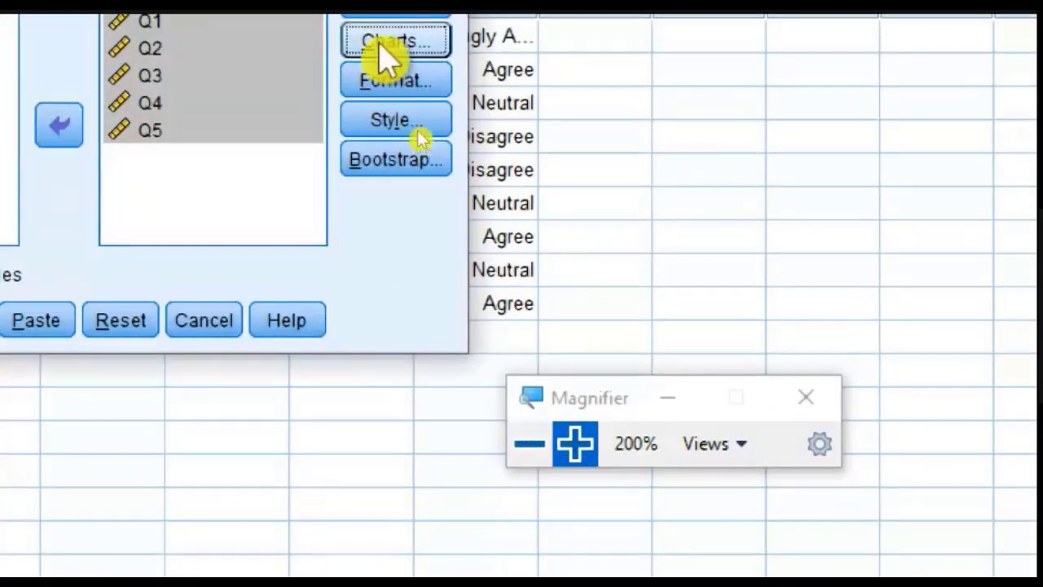
{"action": "left_click", "coordinate": [388, 44]}
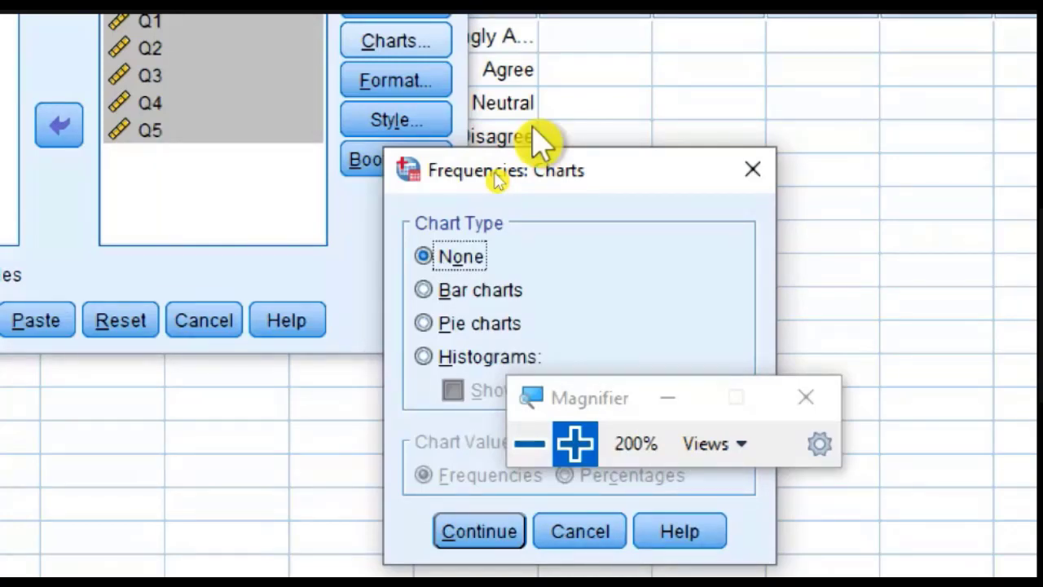
{"action": "left_click", "coordinate": [430, 324]}
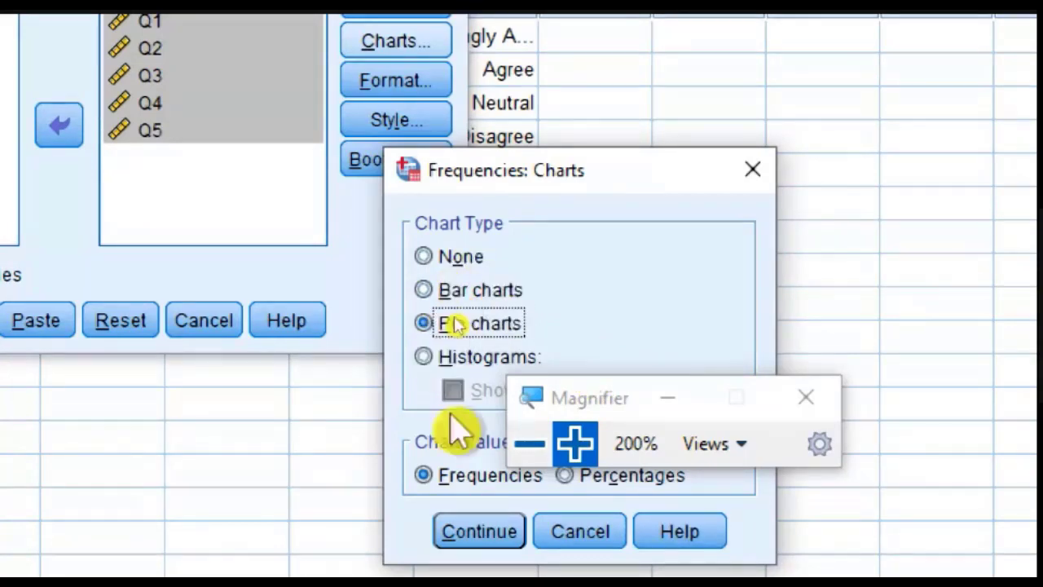
{"action": "left_click", "coordinate": [491, 545]}
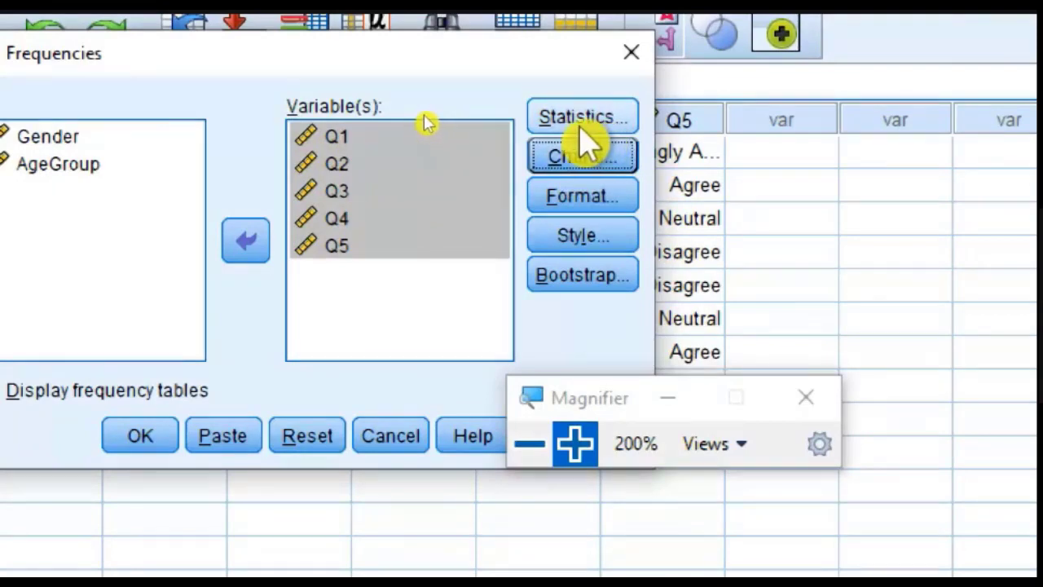
Step: Run the Frequencies analysis for Q1 through Q5 and go to the start of its output
{"action": "left_click", "coordinate": [122, 446]}
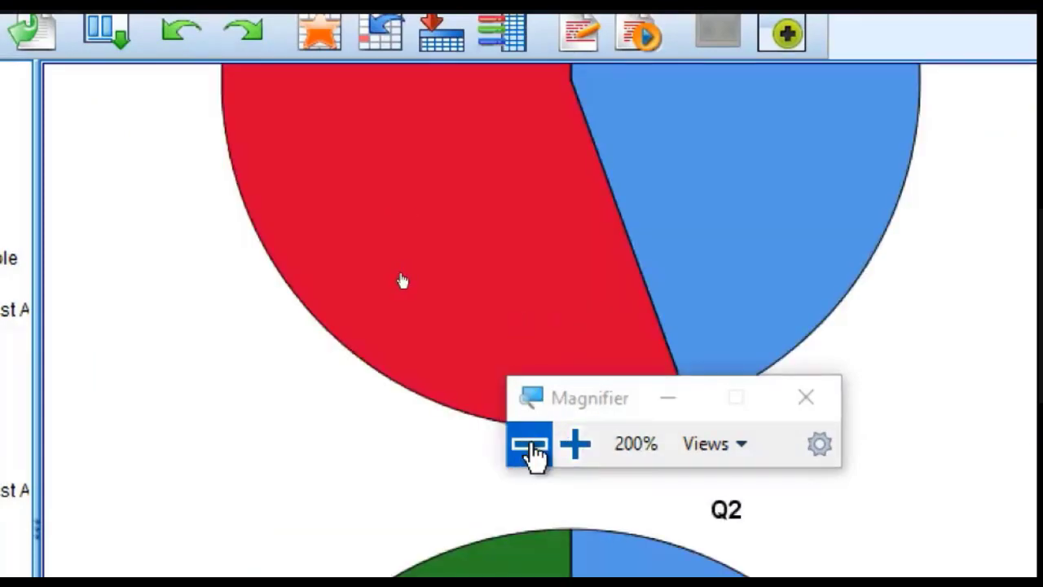
{"action": "left_click", "coordinate": [529, 444]}
{"action": "scroll", "coordinate": [557, 214], "scroll_direction": "up", "scroll_amount": 8}
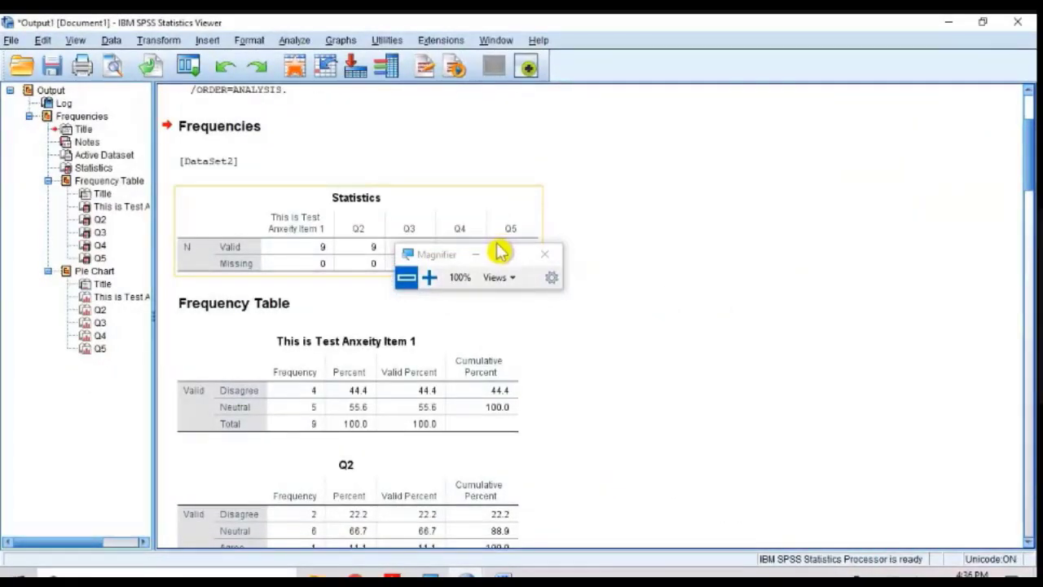
Step: Examine the frequency tables and pie charts for Q1 through Q5 in the output
{"action": "left_click_drag", "start_coordinate": [505, 247], "coordinate": [728, 152]}
{"action": "left_click", "coordinate": [671, 177]}
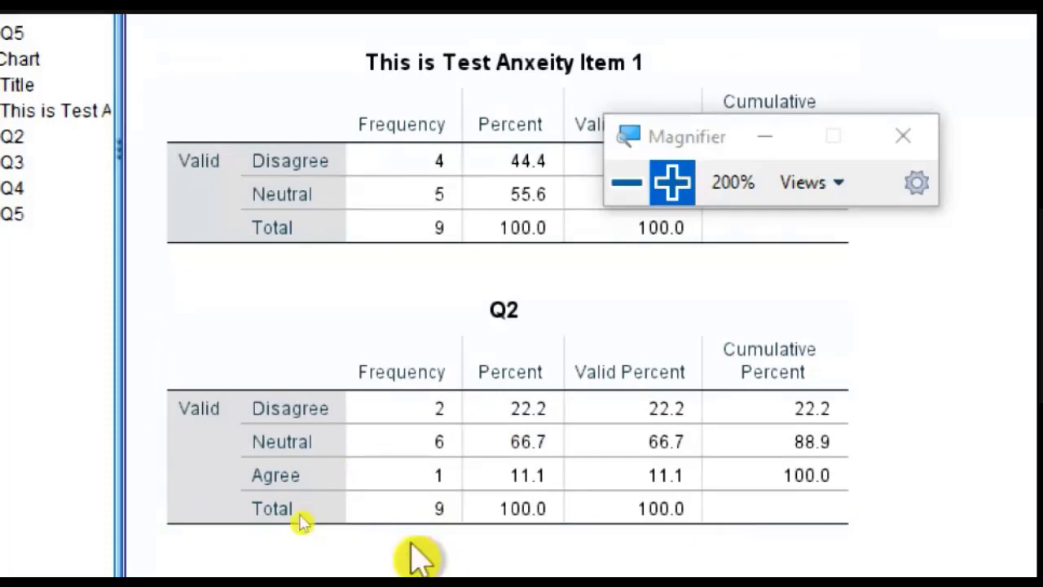
{"action": "scroll", "coordinate": [465, 345], "scroll_direction": "down", "scroll_amount": 10}
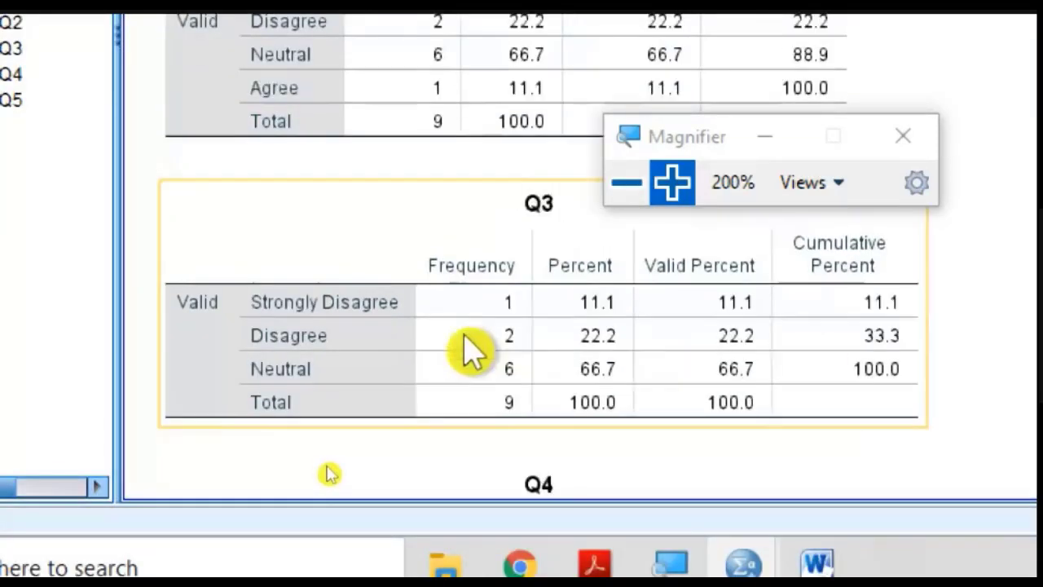
{"action": "scroll", "coordinate": [471, 352], "scroll_direction": "down", "scroll_amount": 4}
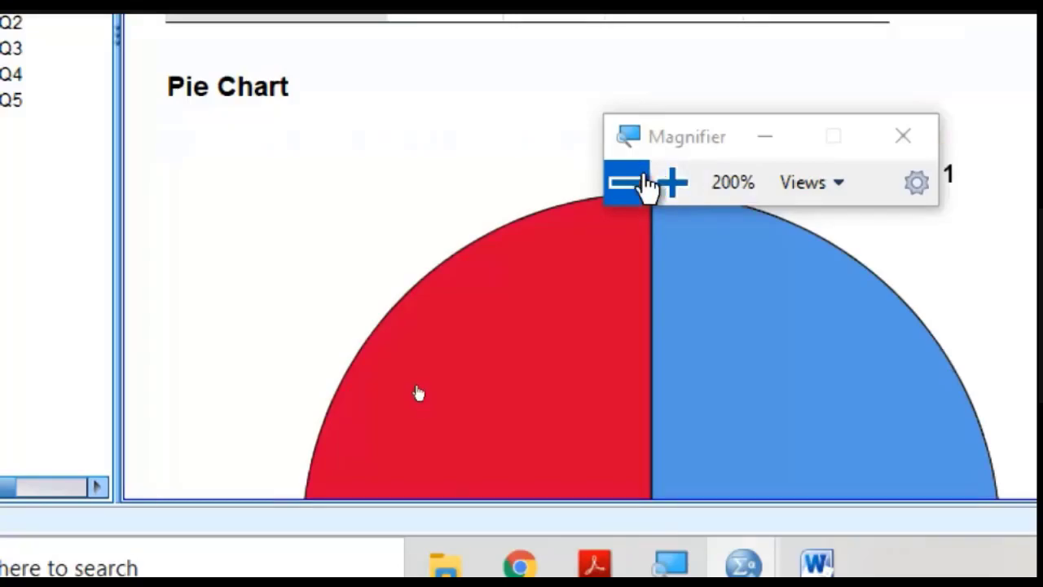
{"action": "left_click", "coordinate": [644, 184]}
{"action": "scroll", "coordinate": [407, 505], "scroll_direction": "down", "scroll_amount": 3}
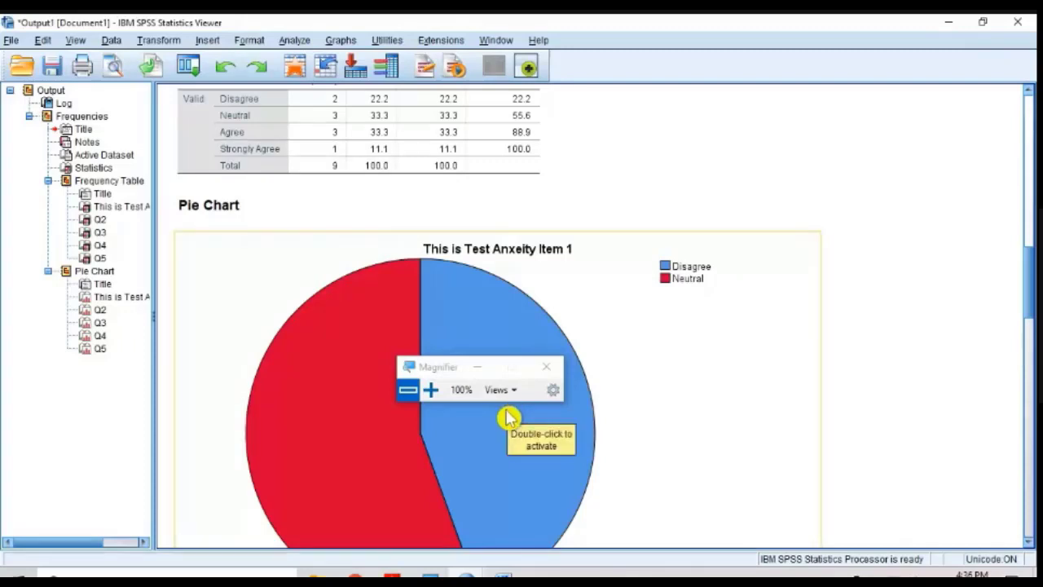
{"action": "scroll", "coordinate": [509, 417], "scroll_direction": "down", "scroll_amount": 4}
{"action": "scroll", "coordinate": [503, 426], "scroll_direction": "down", "scroll_amount": 2}
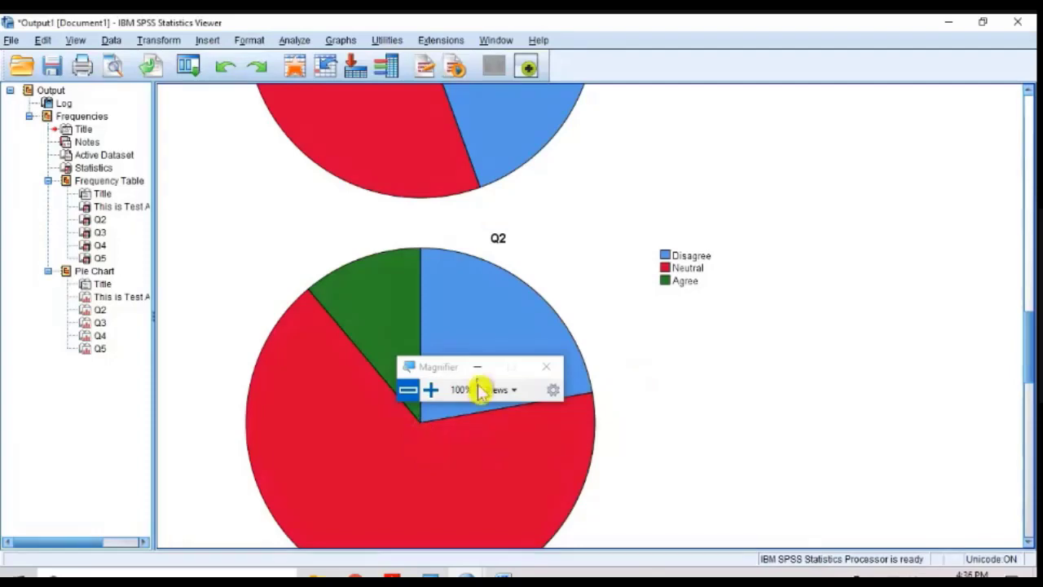
{"action": "left_click_drag", "start_coordinate": [454, 373], "coordinate": [897, 297]}
{"action": "scroll", "coordinate": [554, 356], "scroll_direction": "down", "scroll_amount": 15}
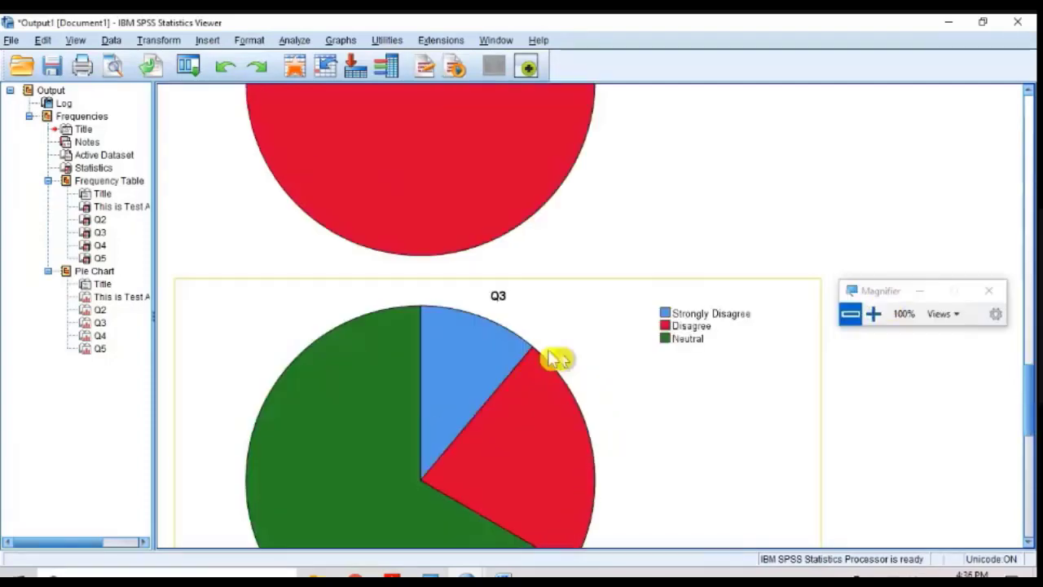
{"action": "scroll", "coordinate": [515, 360], "scroll_direction": "down", "scroll_amount": 4}
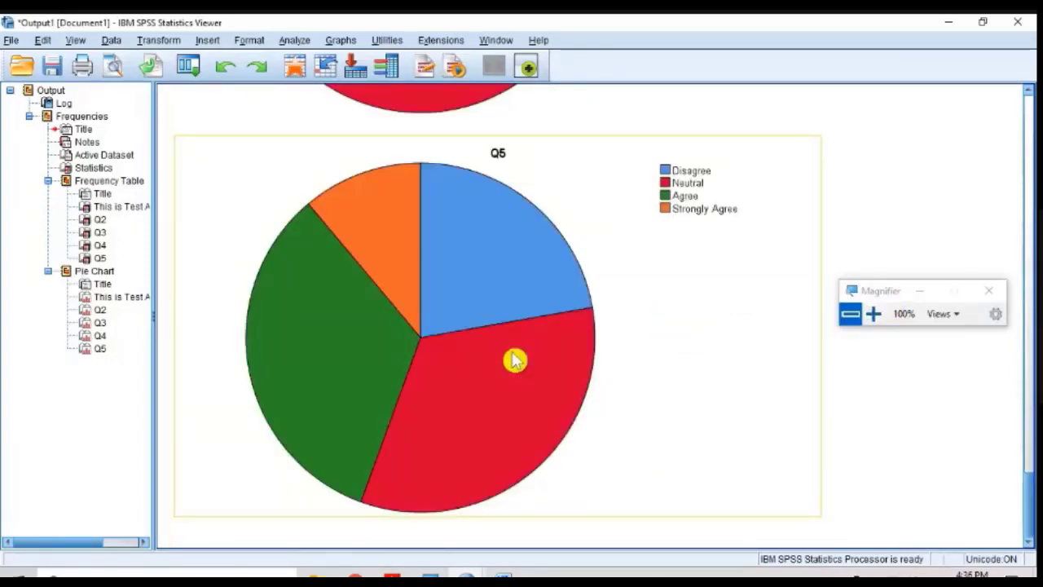
{"action": "scroll", "coordinate": [515, 361], "scroll_direction": "up", "scroll_amount": 20}
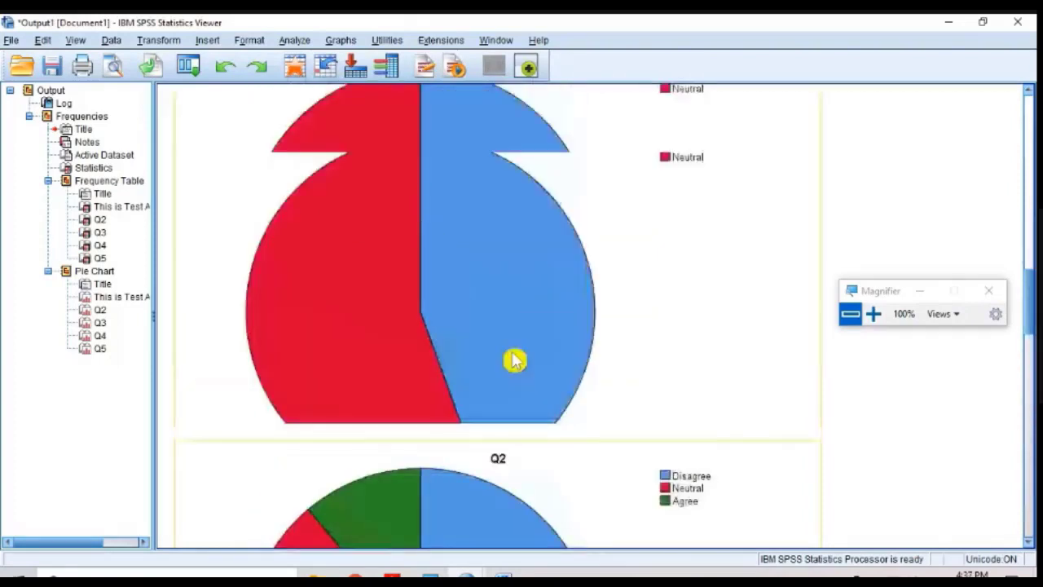
{"action": "scroll", "coordinate": [515, 360], "scroll_direction": "up", "scroll_amount": 5}
{"action": "scroll", "coordinate": [511, 352], "scroll_direction": "up", "scroll_amount": 5}
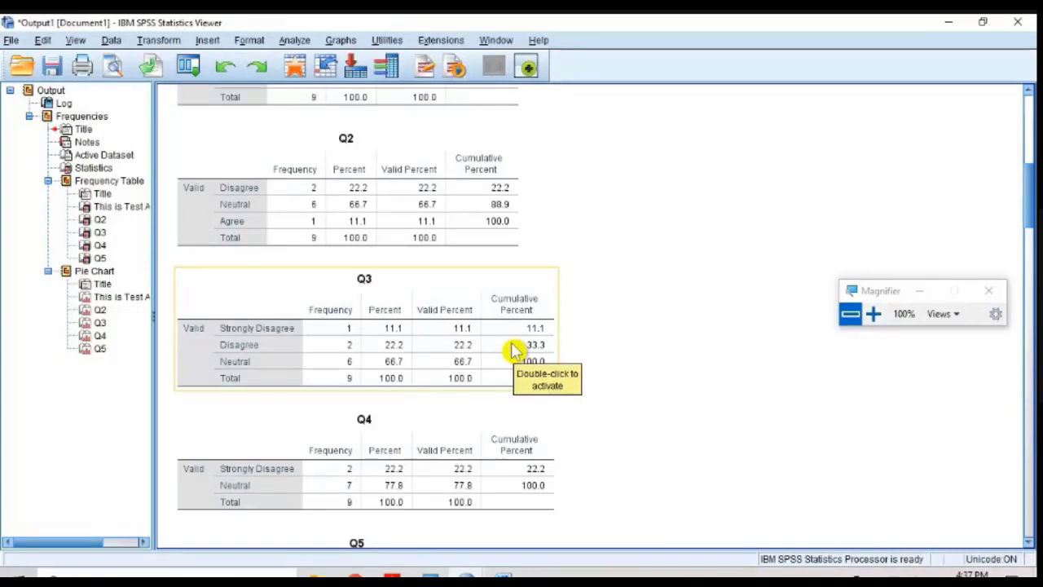
Step: Copy the Item 1 frequency table from the output, switch to Word and paste it below the five questions
{"action": "scroll", "coordinate": [514, 351], "scroll_direction": "up", "scroll_amount": 5}
{"action": "left_click", "coordinate": [427, 344]}
{"action": "right_click", "coordinate": [364, 337]}
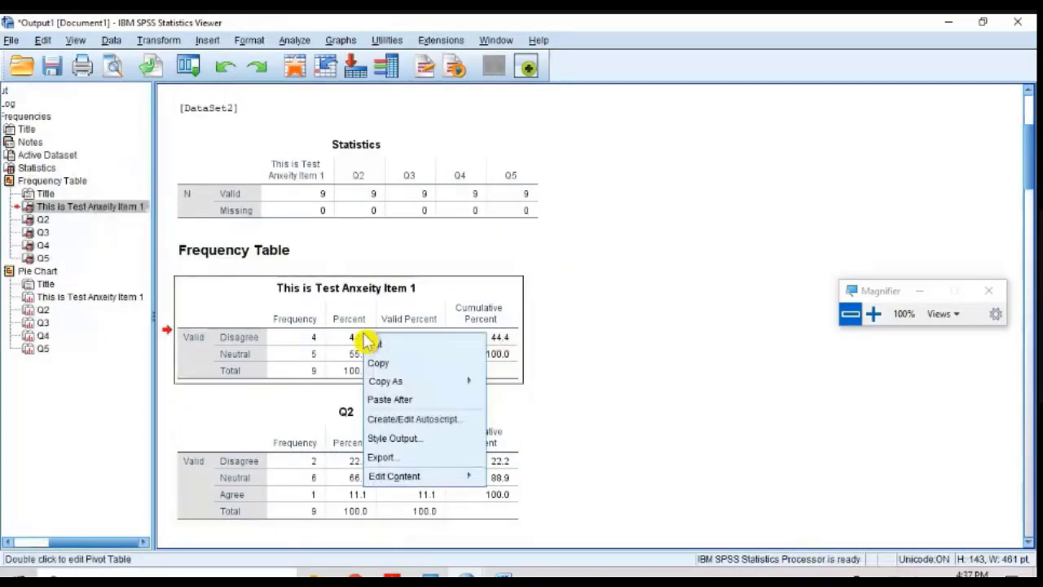
{"action": "left_click", "coordinate": [594, 342]}
{"action": "right_click", "coordinate": [459, 329]}
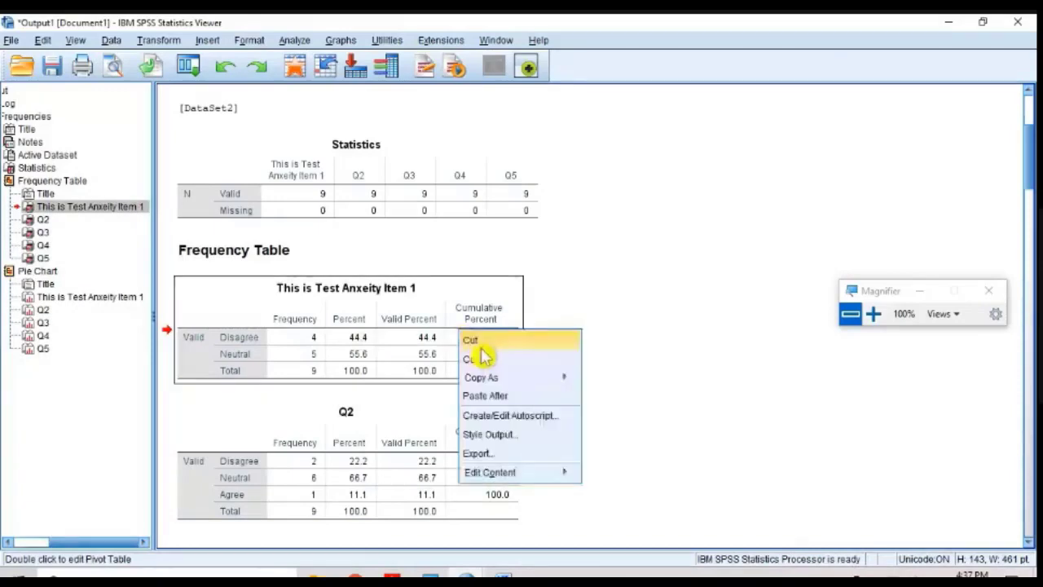
{"action": "left_click", "coordinate": [485, 361]}
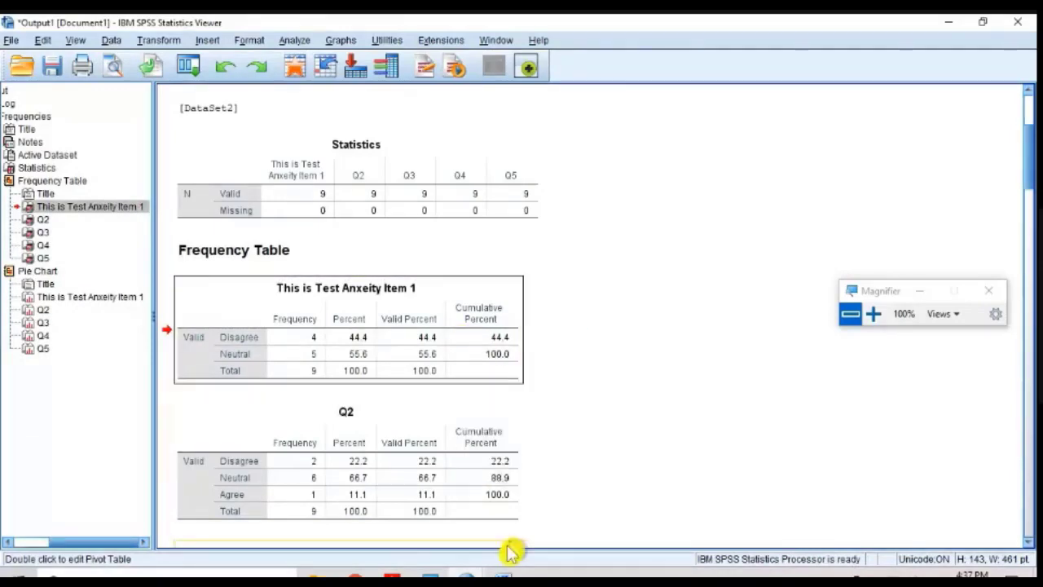
{"action": "left_click", "coordinate": [503, 577]}
{"action": "left_click", "coordinate": [508, 454]}
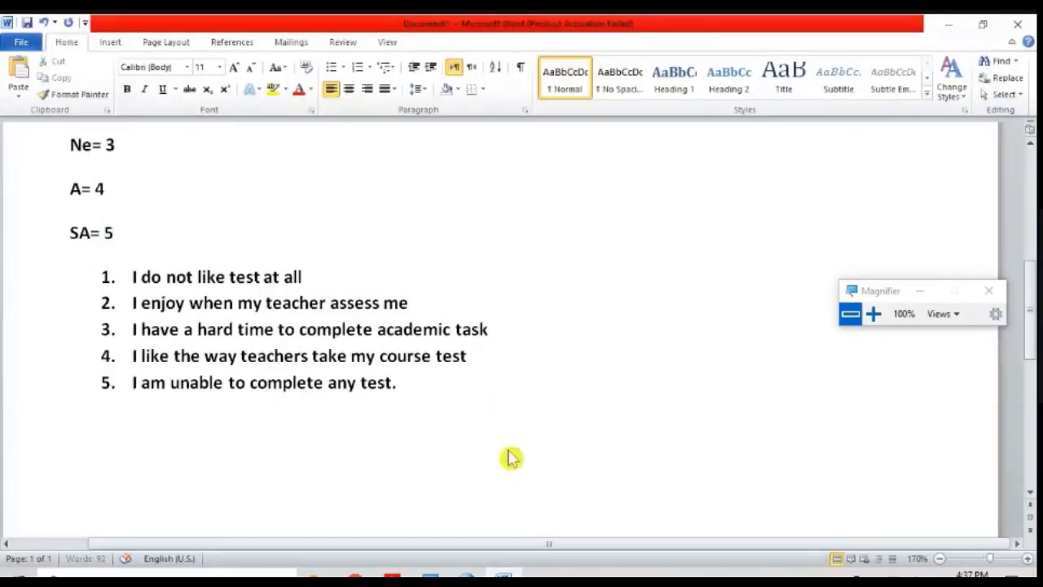
{"action": "key", "text": "ctrl+v"}
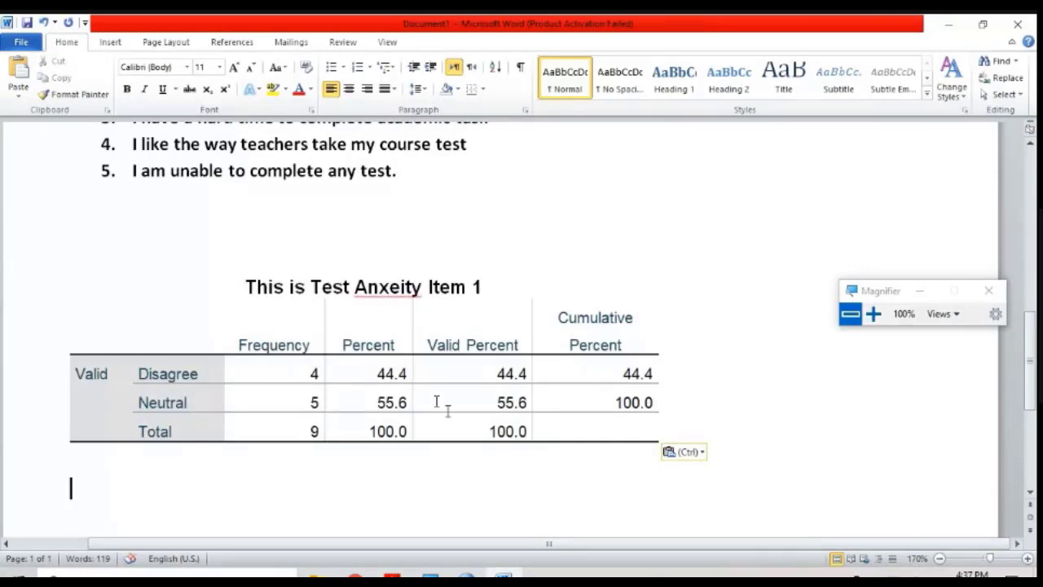
Step: In the pasted table, correct the title's spelling to Anxiety and delete the Valid Percent and Cumulative Percent cells, shifting cells left
{"action": "right_click", "coordinate": [374, 287]}
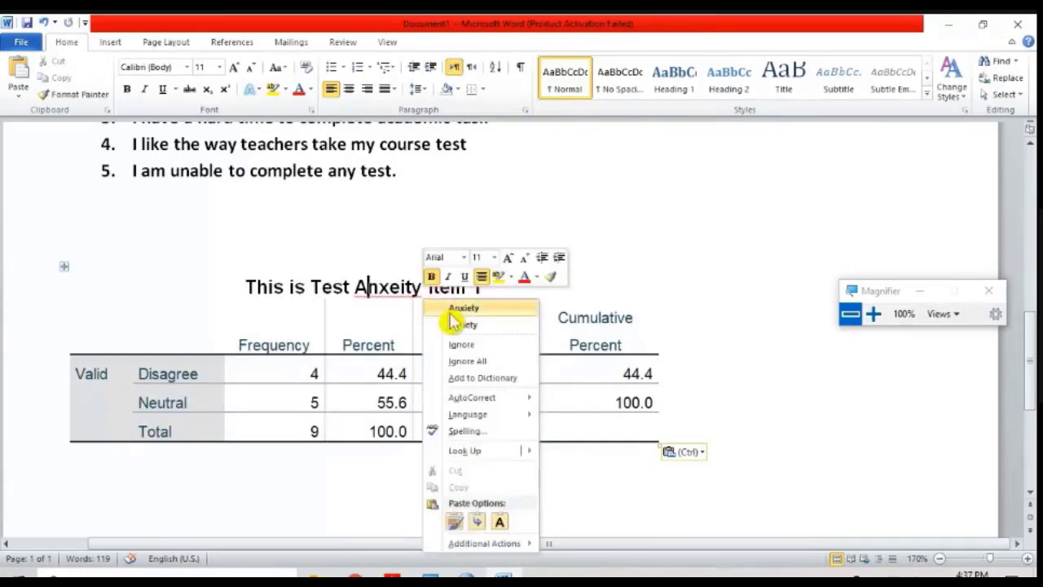
{"action": "left_click", "coordinate": [454, 304]}
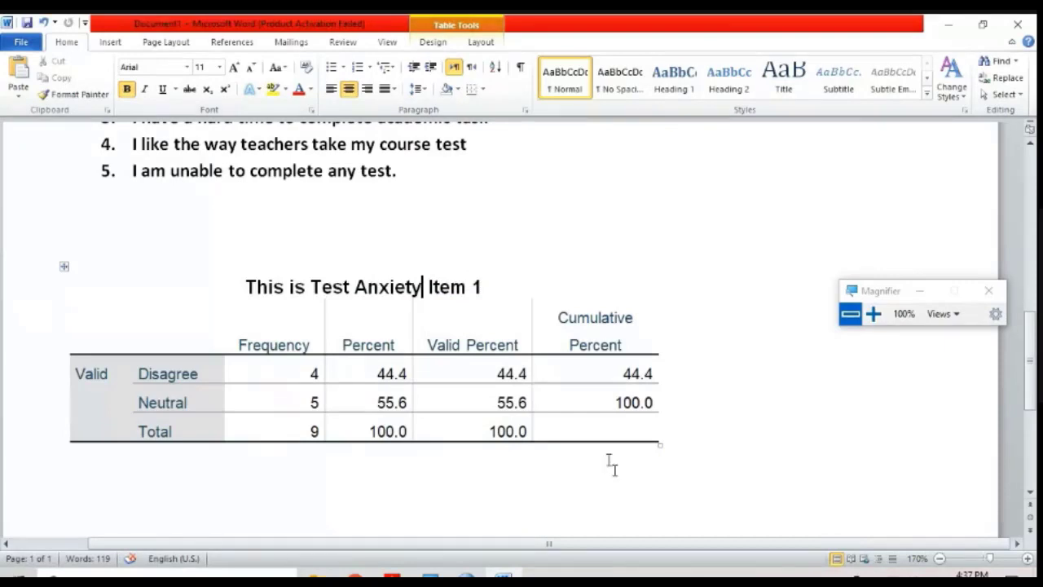
{"action": "left_click", "coordinate": [504, 322]}
{"action": "left_click_drag", "start_coordinate": [504, 322], "coordinate": [602, 440]}
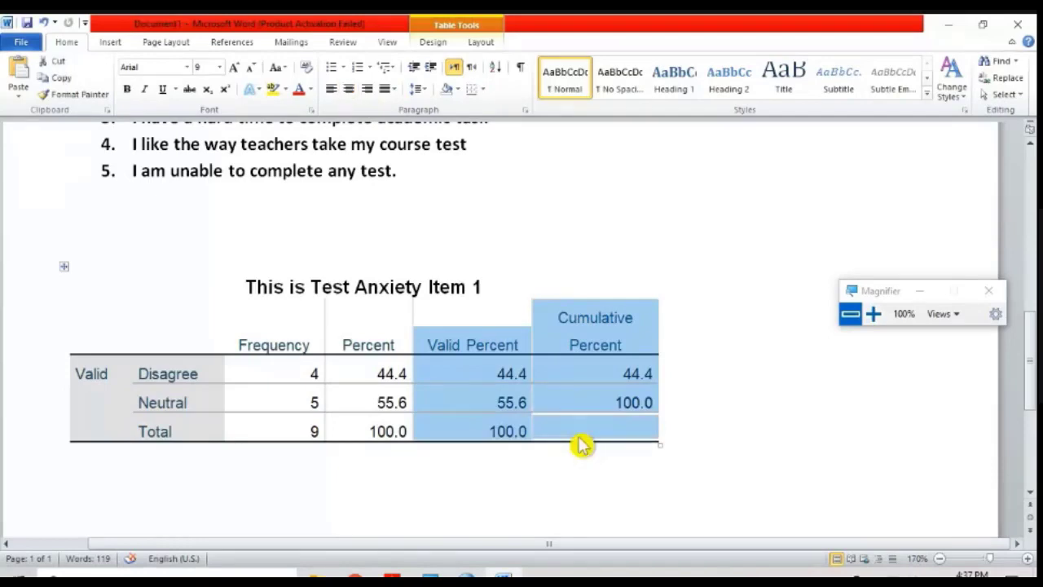
{"action": "left_click", "coordinate": [582, 445]}
{"action": "left_click_drag", "start_coordinate": [507, 337], "coordinate": [595, 426]}
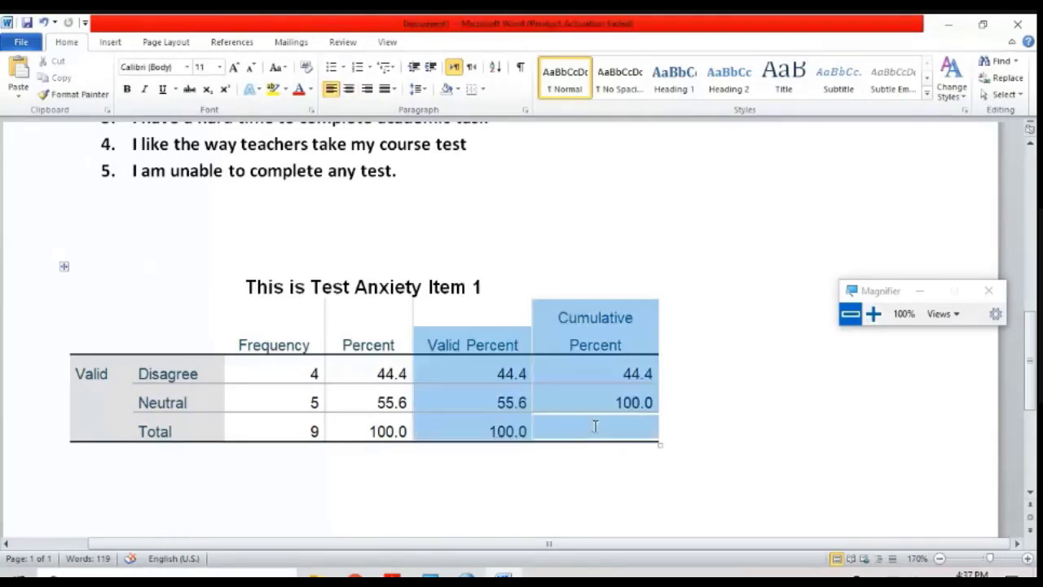
{"action": "right_click", "coordinate": [538, 397]}
{"action": "left_click", "coordinate": [591, 269]}
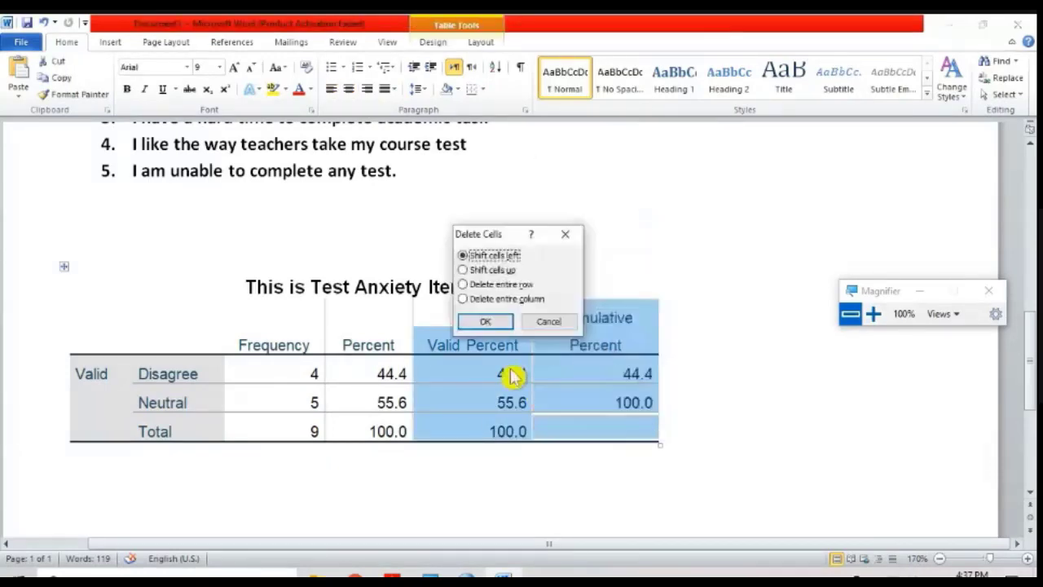
{"action": "left_click", "coordinate": [487, 322]}
{"action": "left_click", "coordinate": [463, 373]}
{"action": "left_click", "coordinate": [412, 407]}
{"action": "left_click_drag", "start_coordinate": [416, 418], "coordinate": [724, 413]}
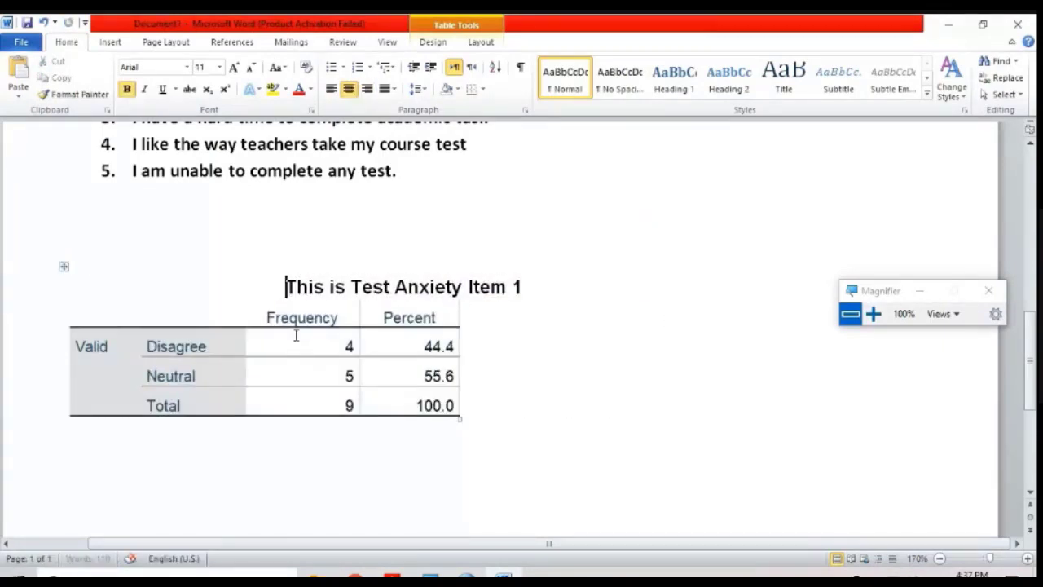
{"action": "left_click_drag", "start_coordinate": [168, 347], "coordinate": [239, 386]}
{"action": "left_click", "coordinate": [176, 377]}
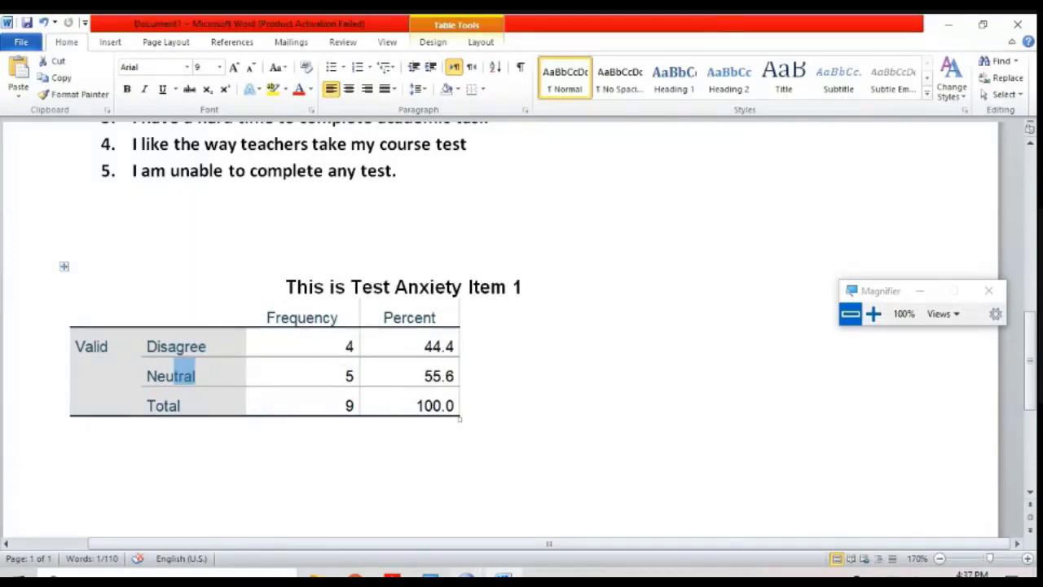
Step: Copy the Item 1 pie chart from the SPSS output and paste it below the table in Word, keeping source formatting
{"action": "mouse_move", "coordinate": [464, 576]}
{"action": "left_click", "coordinate": [337, 447]}
{"action": "scroll", "coordinate": [414, 400], "scroll_direction": "down", "scroll_amount": 10}
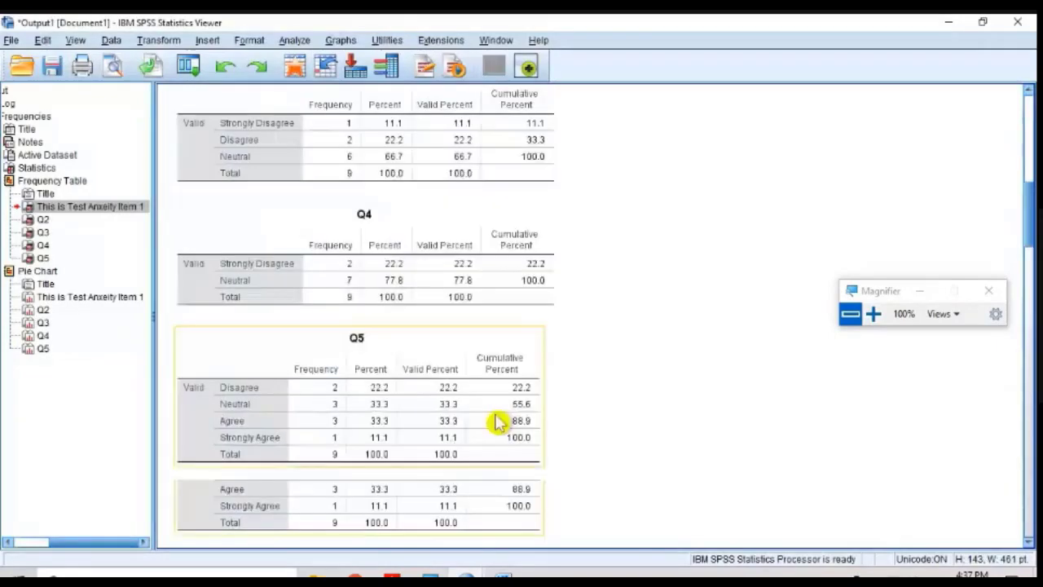
{"action": "scroll", "coordinate": [499, 423], "scroll_direction": "down", "scroll_amount": 5}
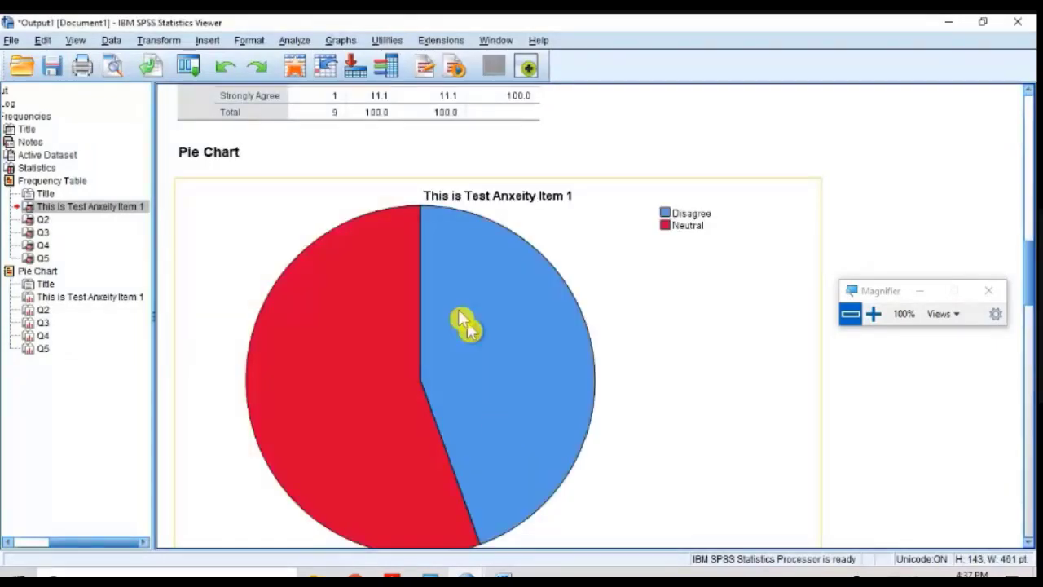
{"action": "right_click", "coordinate": [409, 256]}
{"action": "left_click", "coordinate": [478, 274]}
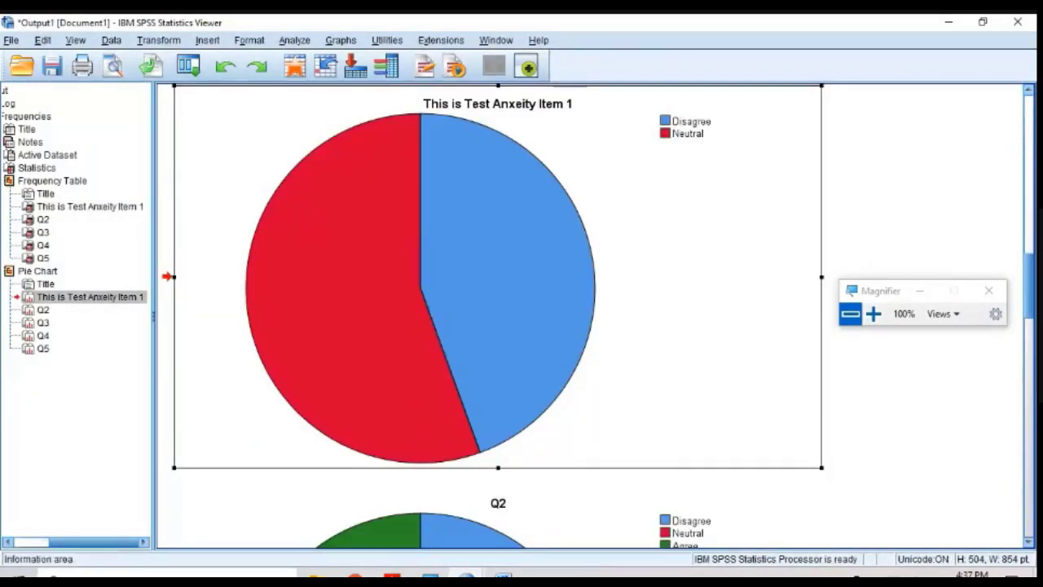
{"action": "left_click", "coordinate": [503, 576]}
{"action": "left_click", "coordinate": [554, 473]}
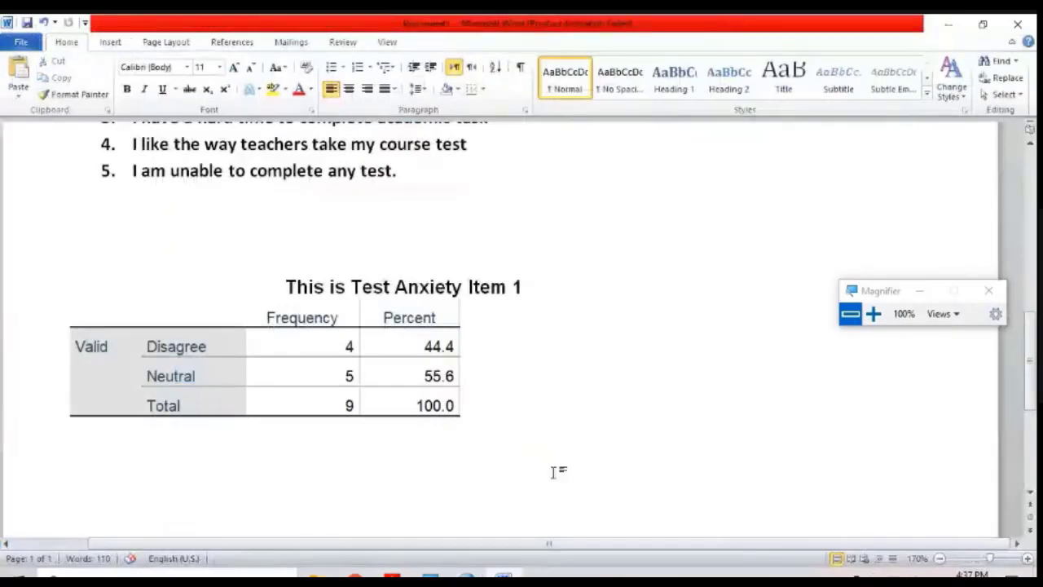
{"action": "right_click", "coordinate": [186, 468]}
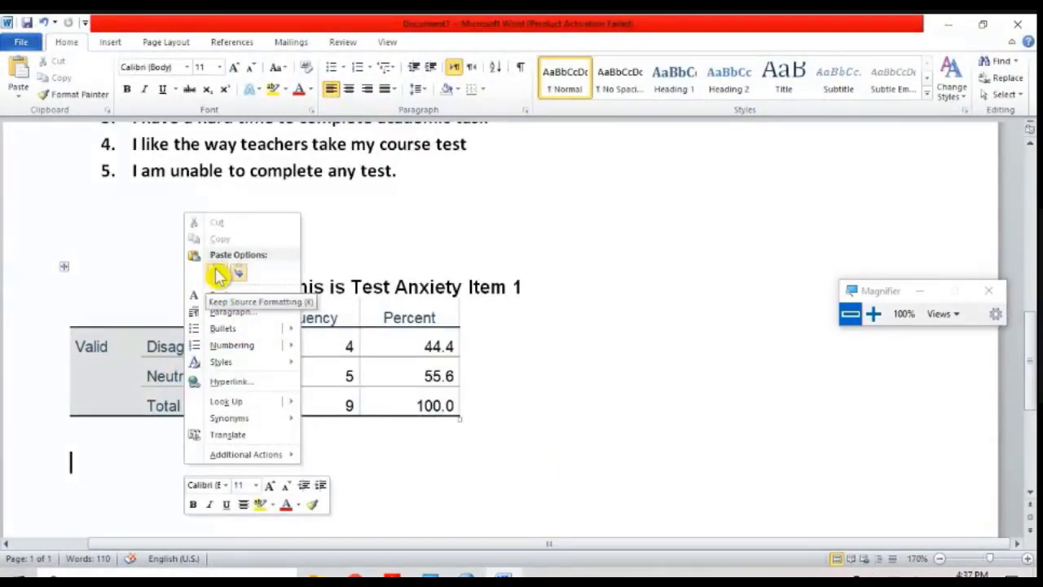
{"action": "left_click", "coordinate": [219, 275]}
Step: Shrink the pasted Item 1 pie chart proportionally to roughly half its width
{"action": "scroll", "coordinate": [356, 333], "scroll_direction": "down", "scroll_amount": 6, "text": "ctrl"}
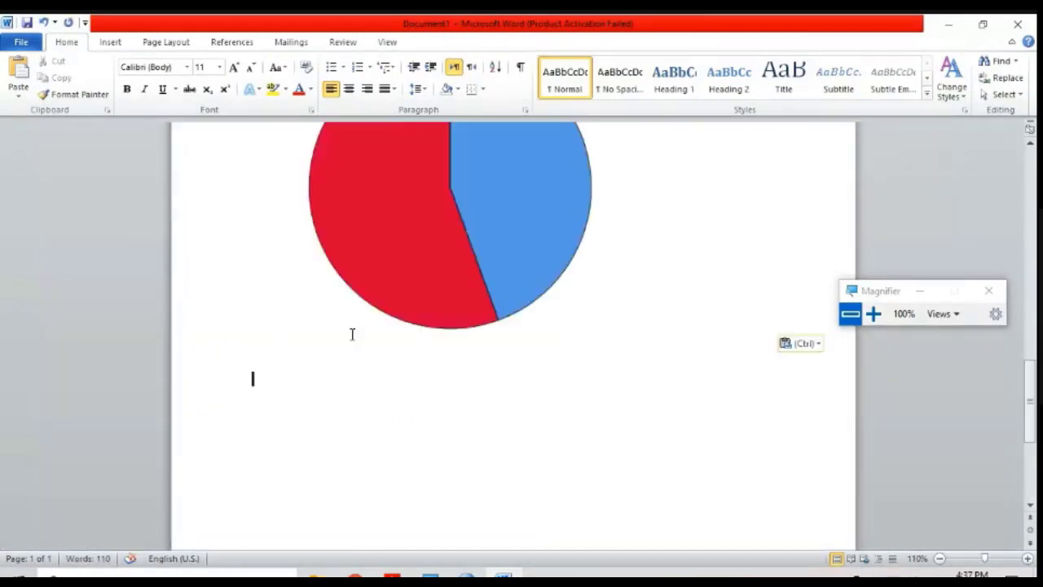
{"action": "scroll", "coordinate": [352, 334], "scroll_direction": "up", "scroll_amount": 4}
{"action": "left_click", "coordinate": [426, 315]}
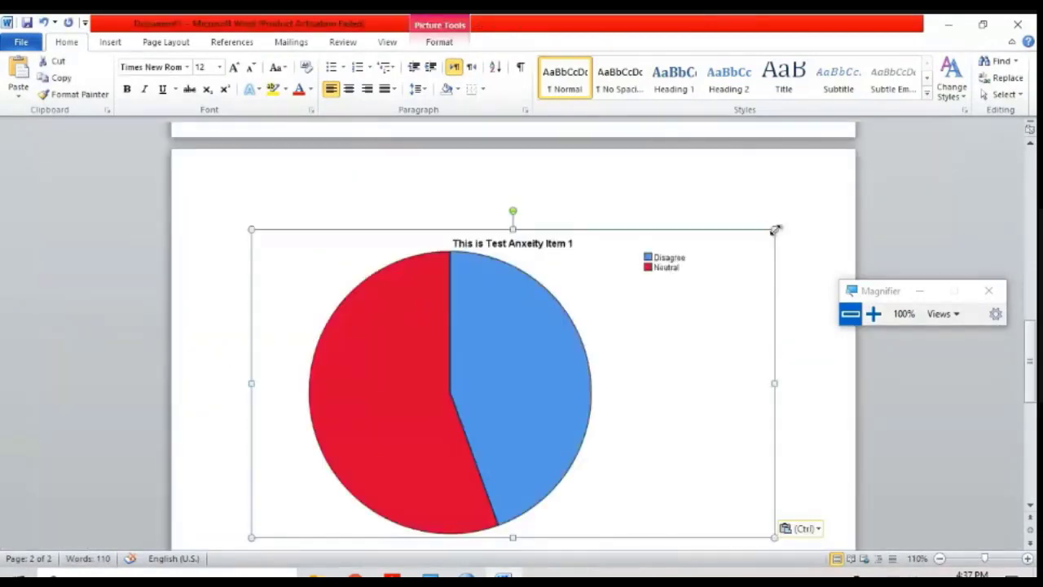
{"action": "left_click_drag", "start_coordinate": [775, 230], "coordinate": [540, 367]}
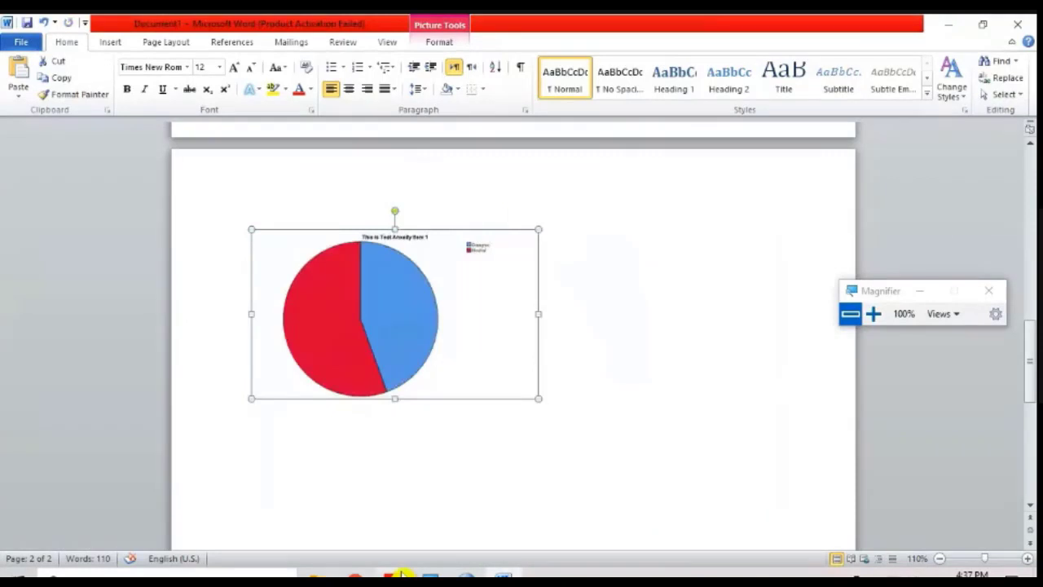
{"action": "mouse_move", "coordinate": [466, 577]}
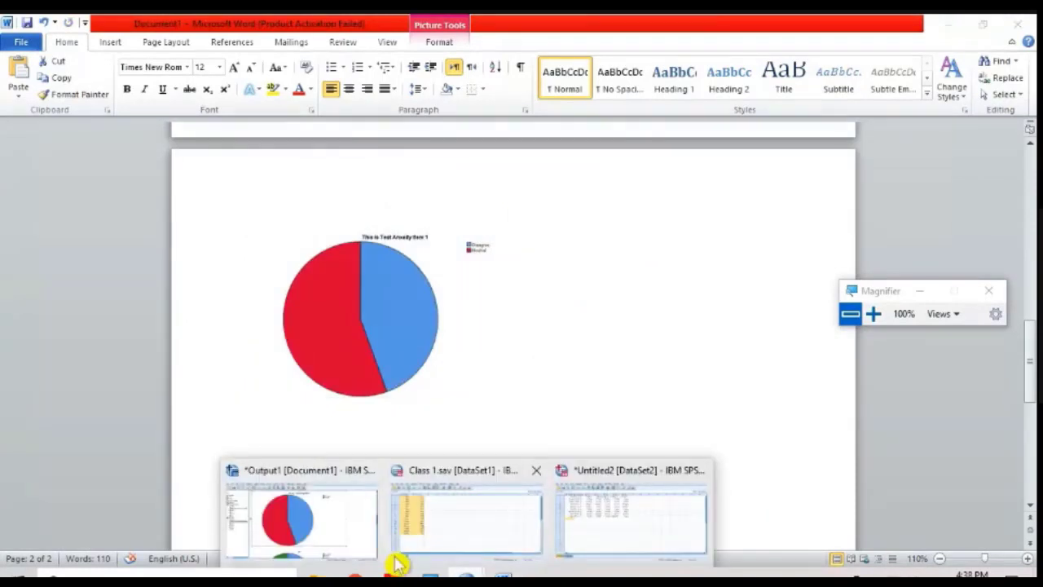
{"action": "left_click", "coordinate": [471, 225]}
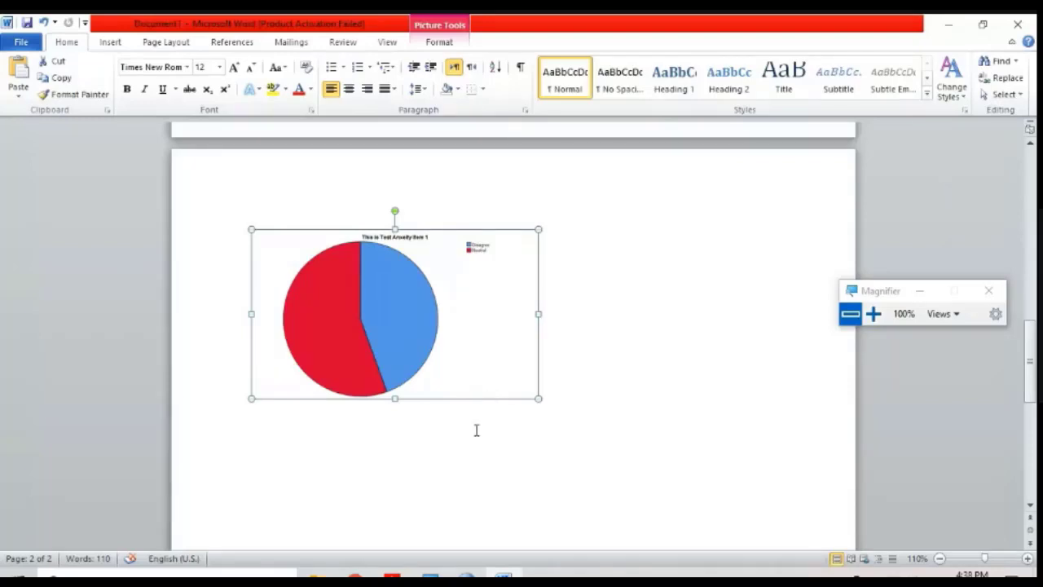
{"action": "scroll", "coordinate": [636, 380], "scroll_direction": "up", "scroll_amount": 5}
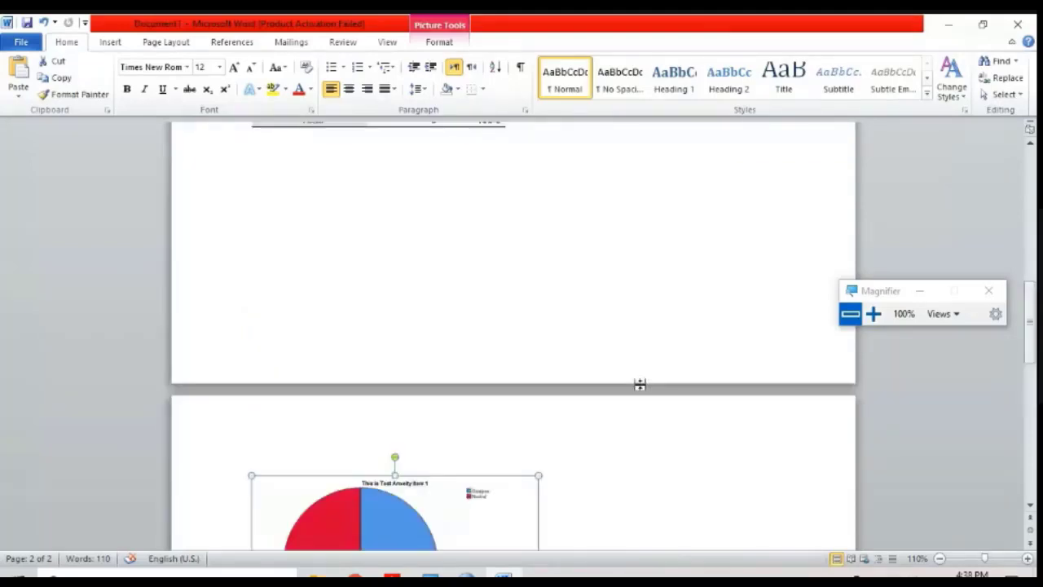
{"action": "scroll", "coordinate": [562, 350], "scroll_direction": "up", "scroll_amount": 4}
{"action": "scroll", "coordinate": [562, 351], "scroll_direction": "down", "scroll_amount": 9}
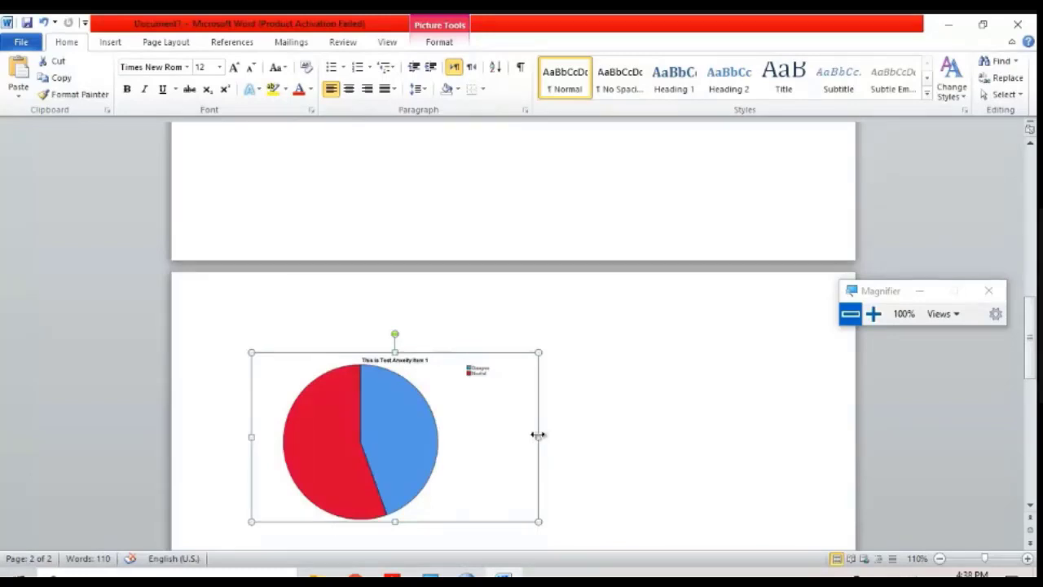
Step: Stretch the Item 1 pie chart wider and taller on the page
{"action": "left_click_drag", "start_coordinate": [539, 441], "coordinate": [635, 437]}
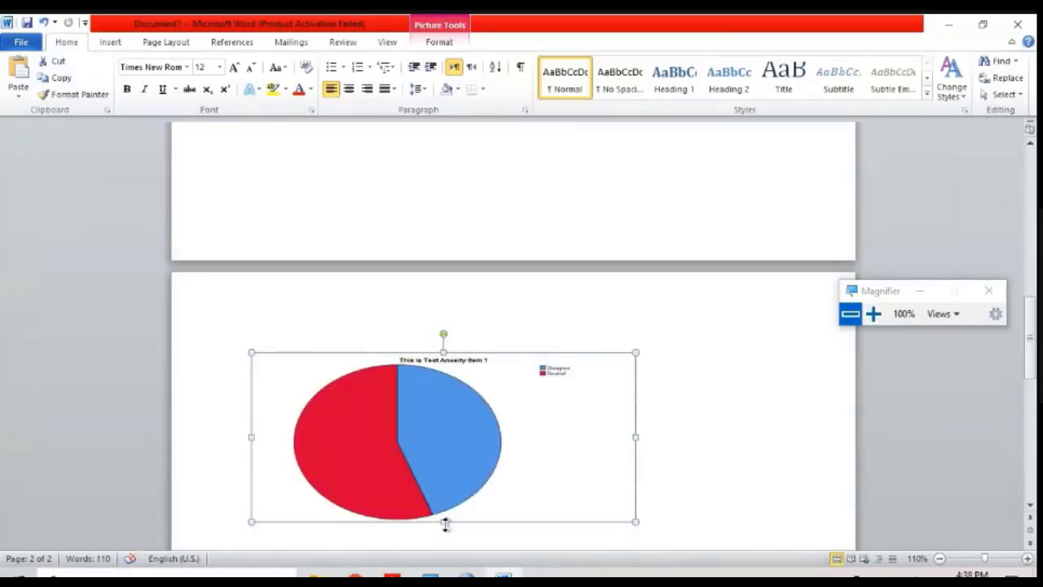
{"action": "left_click_drag", "start_coordinate": [444, 522], "coordinate": [445, 580]}
Step: Switch to the SPSS output window and magnify the screen to 200%
{"action": "mouse_move", "coordinate": [444, 574]}
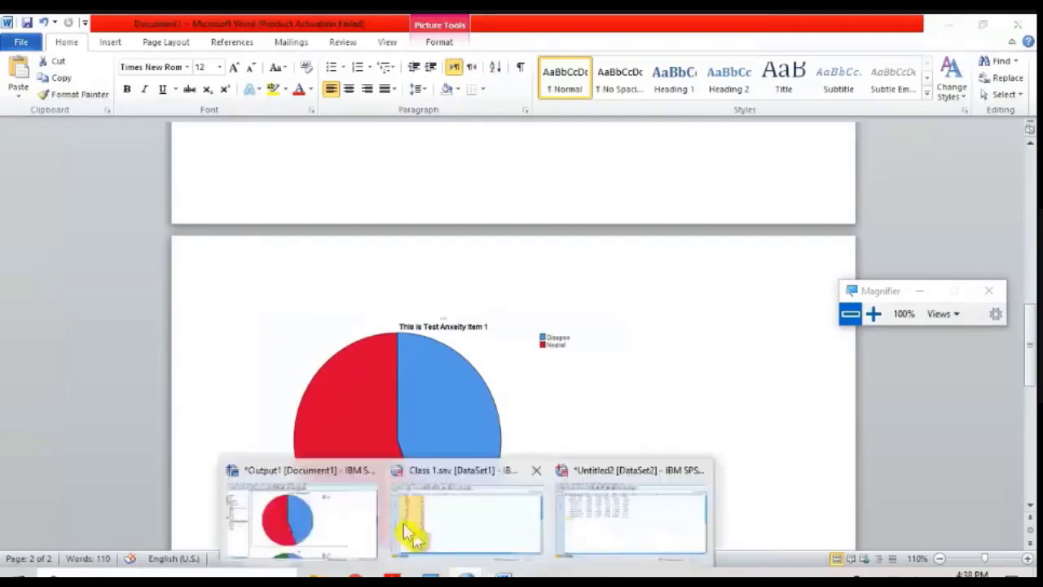
{"action": "left_click", "coordinate": [326, 513]}
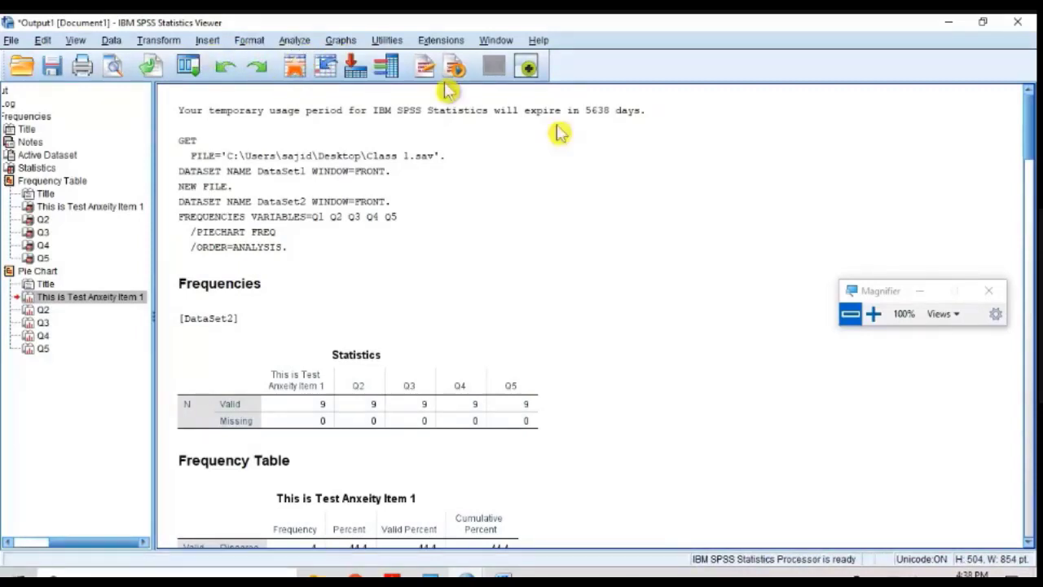
{"action": "left_click", "coordinate": [873, 314]}
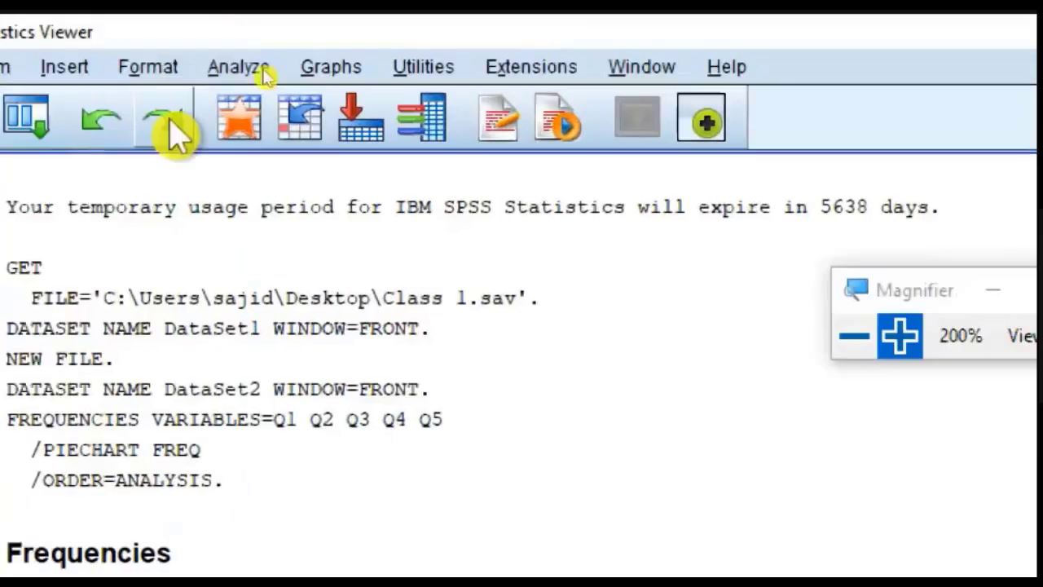
{"action": "left_click", "coordinate": [238, 67]}
{"action": "mouse_move", "coordinate": [272, 144]}
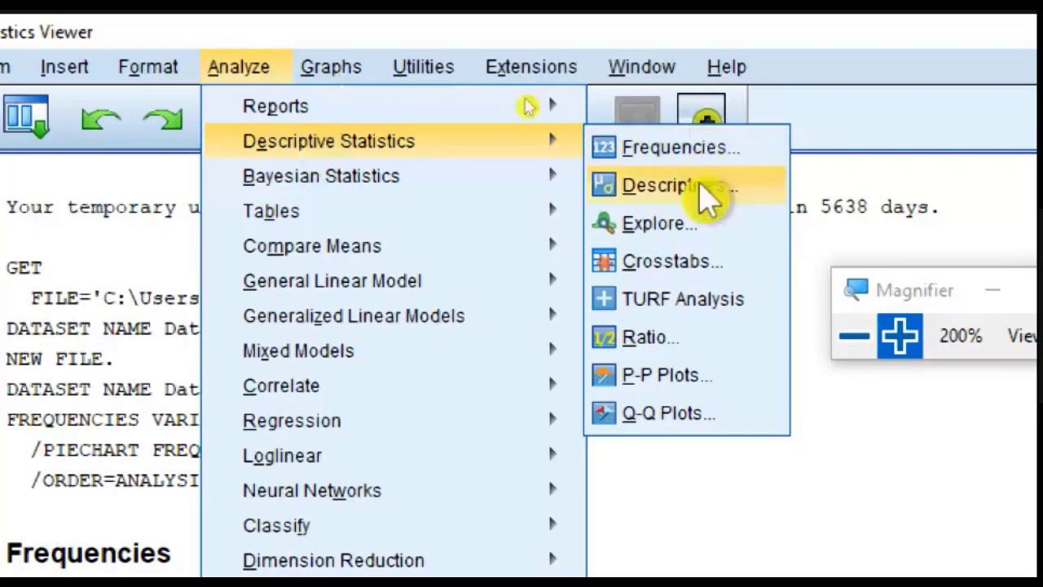
{"action": "left_click", "coordinate": [698, 186]}
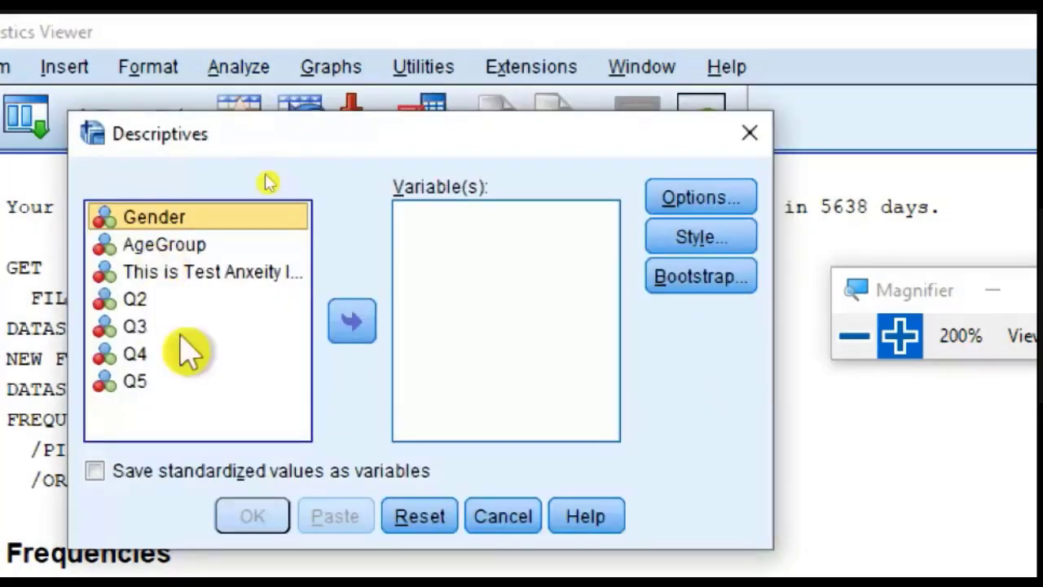
{"action": "left_click", "coordinate": [171, 247]}
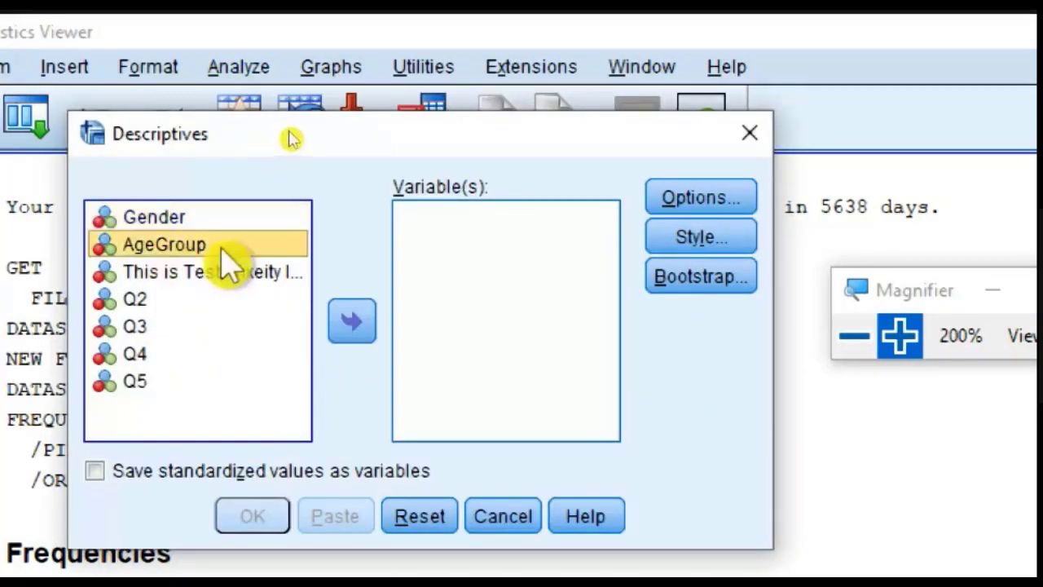
{"action": "left_click", "coordinate": [359, 322]}
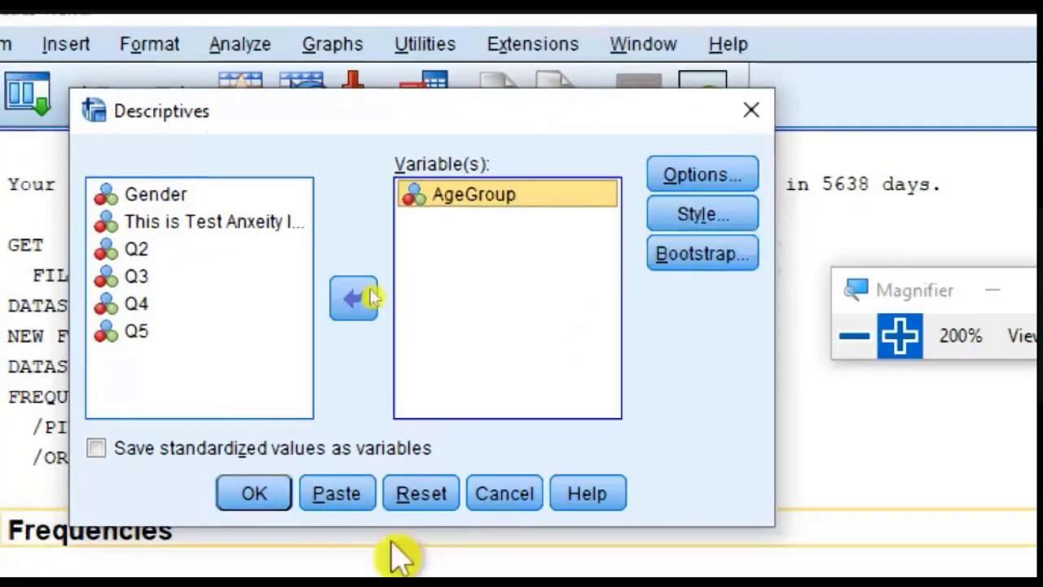
{"action": "left_click", "coordinate": [492, 496]}
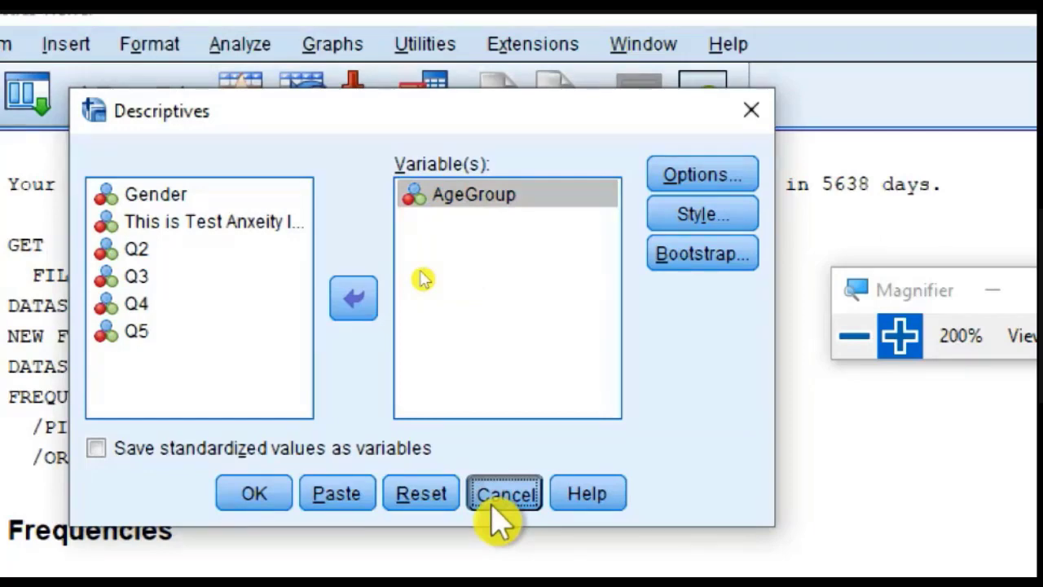
{"action": "left_click", "coordinate": [504, 494]}
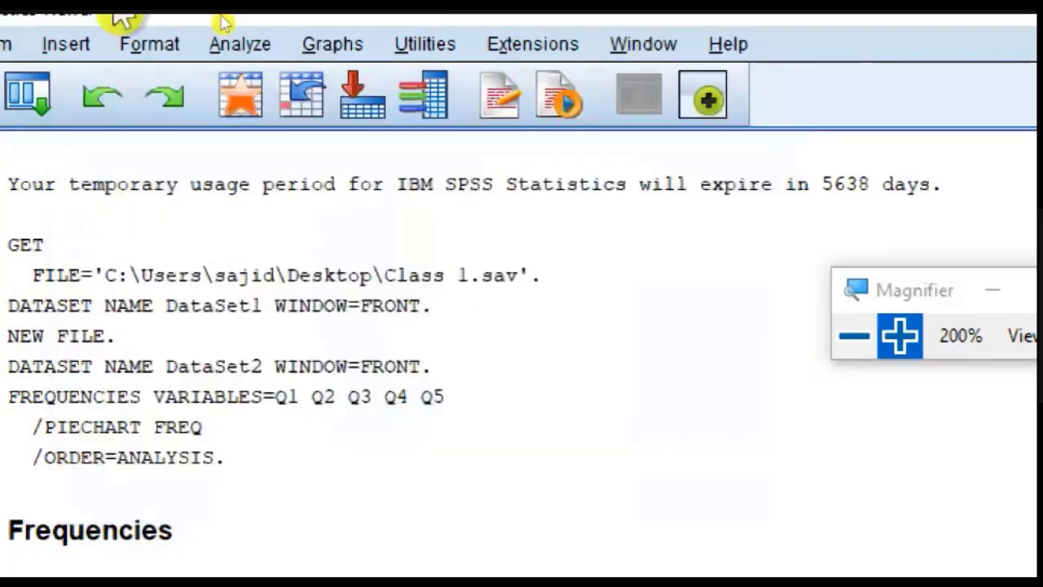
Step: Start a new Frequencies analysis and remove Q1 to Q5 from its variables
{"action": "left_click", "coordinate": [261, 67]}
{"action": "mouse_move", "coordinate": [350, 141]}
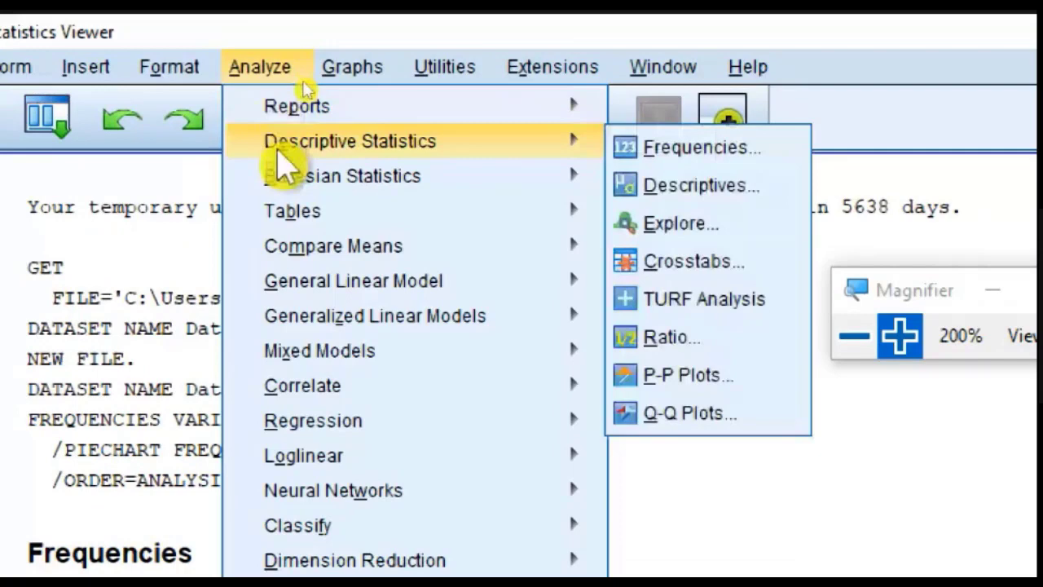
{"action": "left_click", "coordinate": [762, 138]}
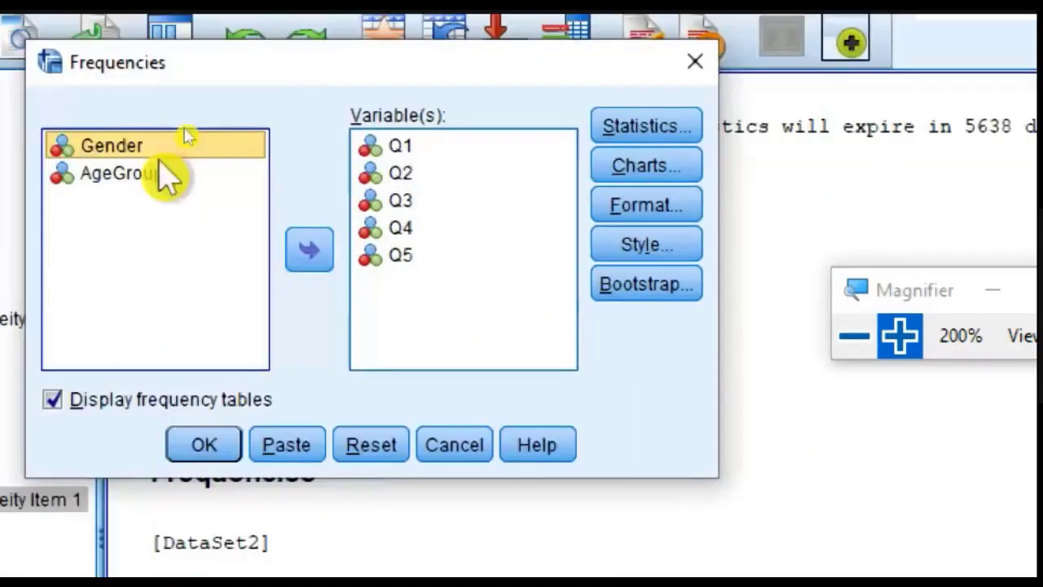
{"action": "left_click", "coordinate": [383, 145]}
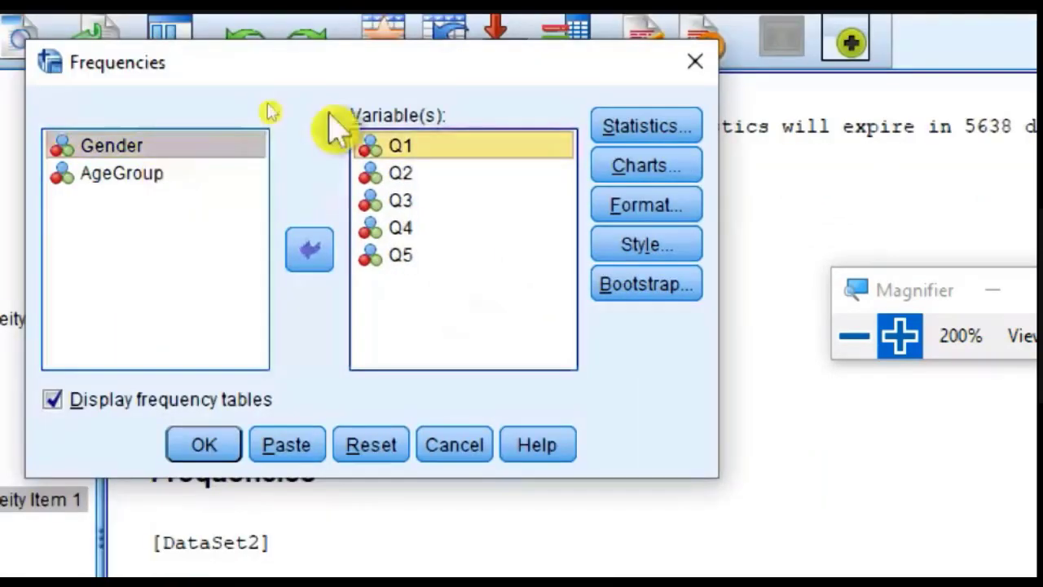
{"action": "double_click", "coordinate": [408, 147]}
{"action": "left_click", "coordinate": [380, 174]}
{"action": "double_click", "coordinate": [373, 174]}
{"action": "left_click", "coordinate": [375, 173]}
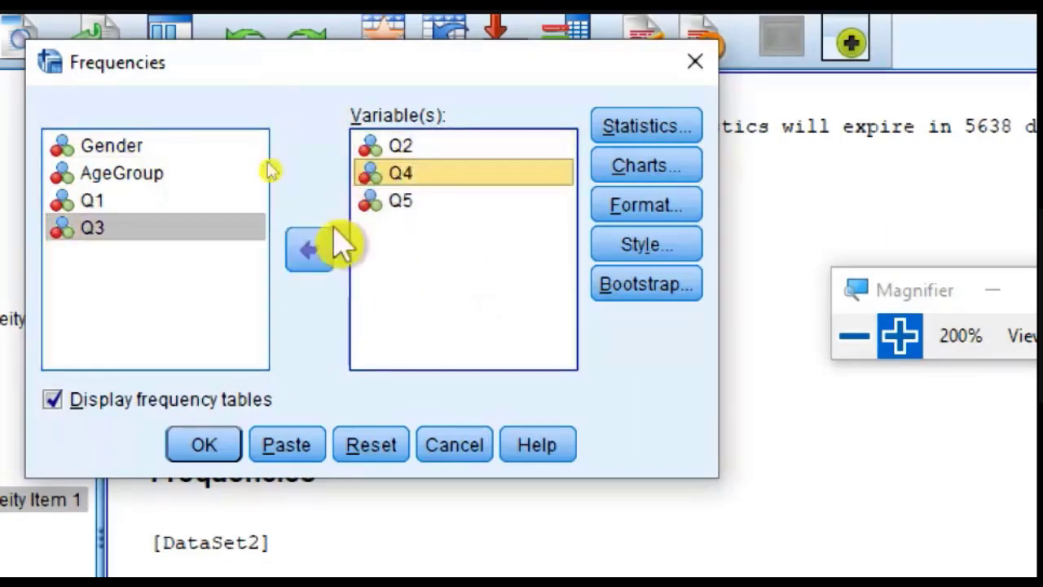
{"action": "left_click", "coordinate": [310, 248]}
{"action": "double_click", "coordinate": [392, 147]}
{"action": "left_click", "coordinate": [314, 248]}
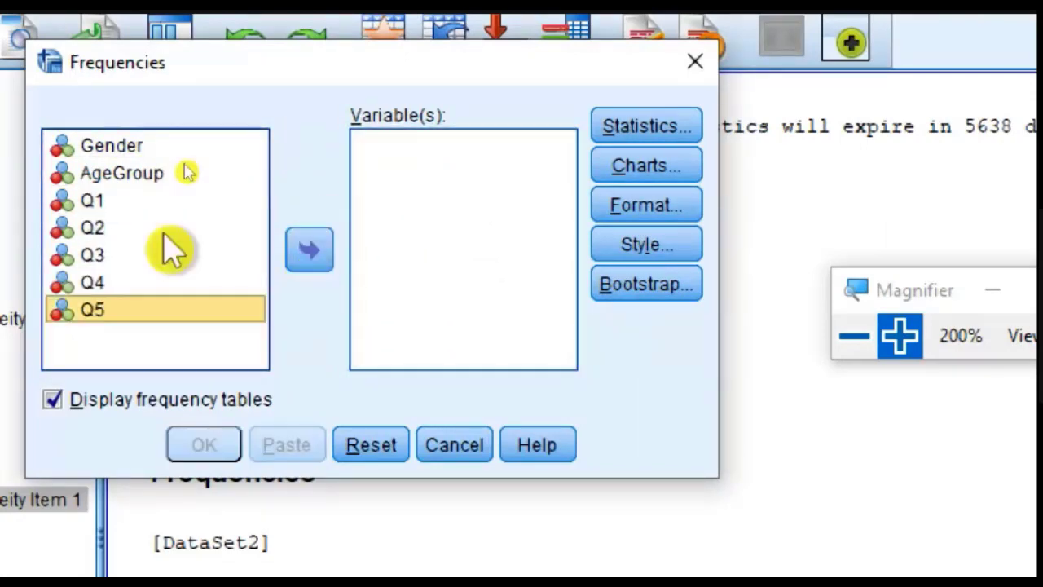
Step: Run the frequency analysis for AgeGroup with a frequency table and a pie chart based on frequencies
{"action": "left_click", "coordinate": [114, 173]}
{"action": "left_click", "coordinate": [316, 254]}
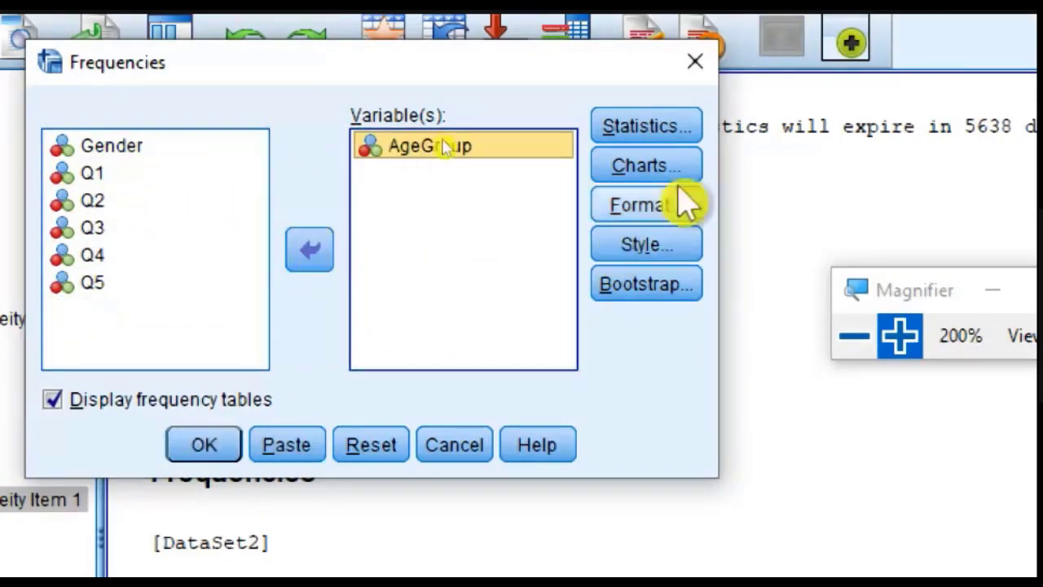
{"action": "left_click", "coordinate": [660, 166]}
{"action": "left_click_drag", "start_coordinate": [789, 305], "coordinate": [585, 193]}
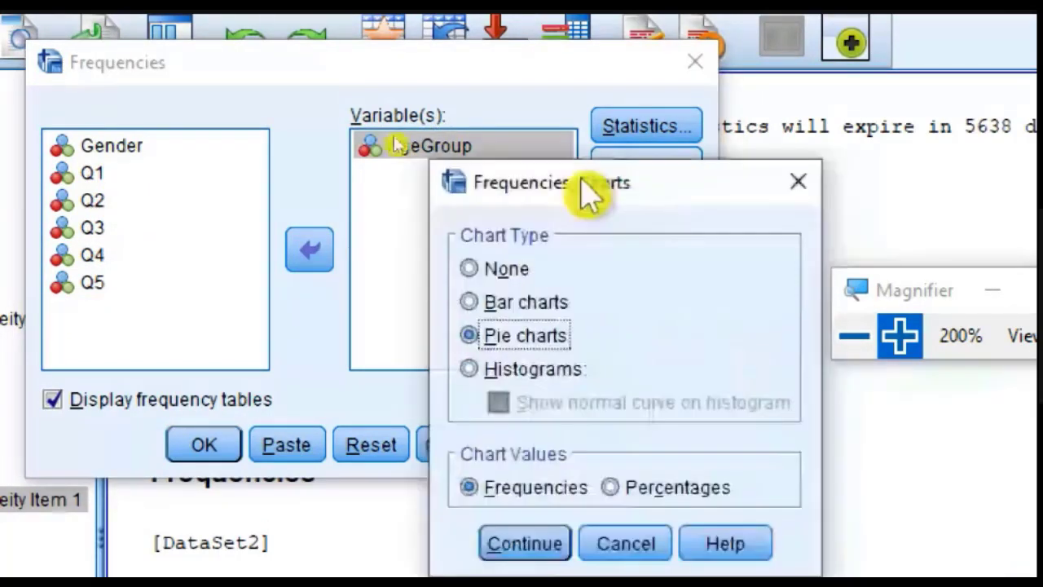
{"action": "left_click", "coordinate": [498, 542]}
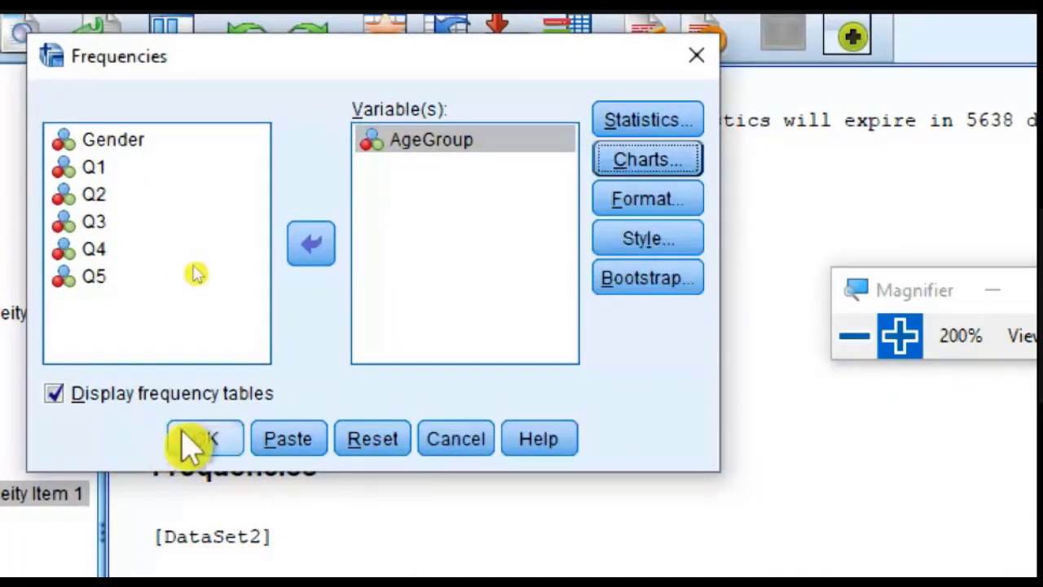
{"action": "left_click", "coordinate": [186, 437]}
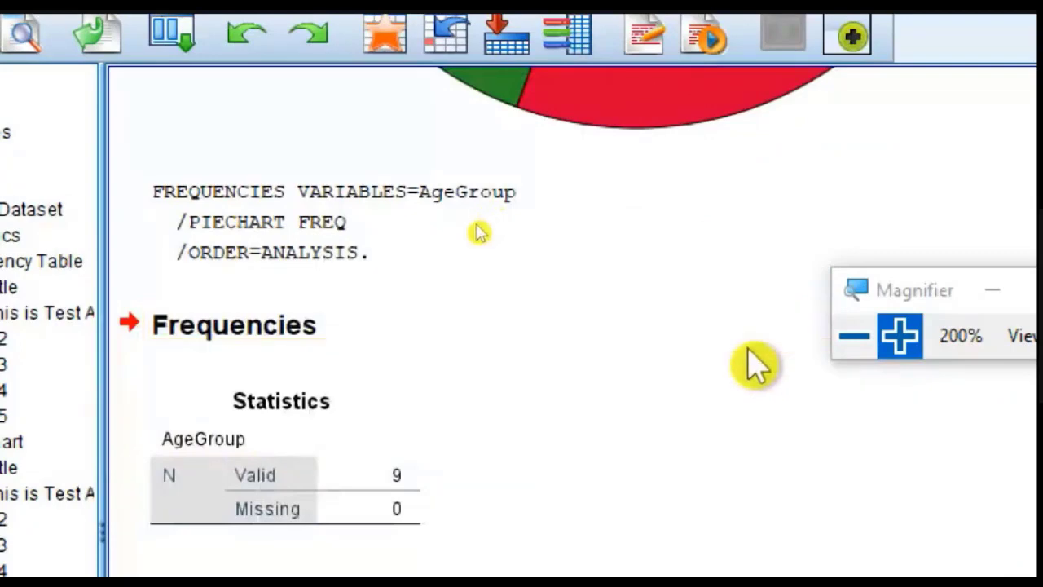
Step: Examine the AgeGroup frequency table and pie chart in the output, returning the screen magnification to 100%
{"action": "scroll", "coordinate": [749, 367], "scroll_direction": "down", "scroll_amount": 5}
{"action": "scroll", "coordinate": [324, 251], "scroll_direction": "up", "scroll_amount": 2}
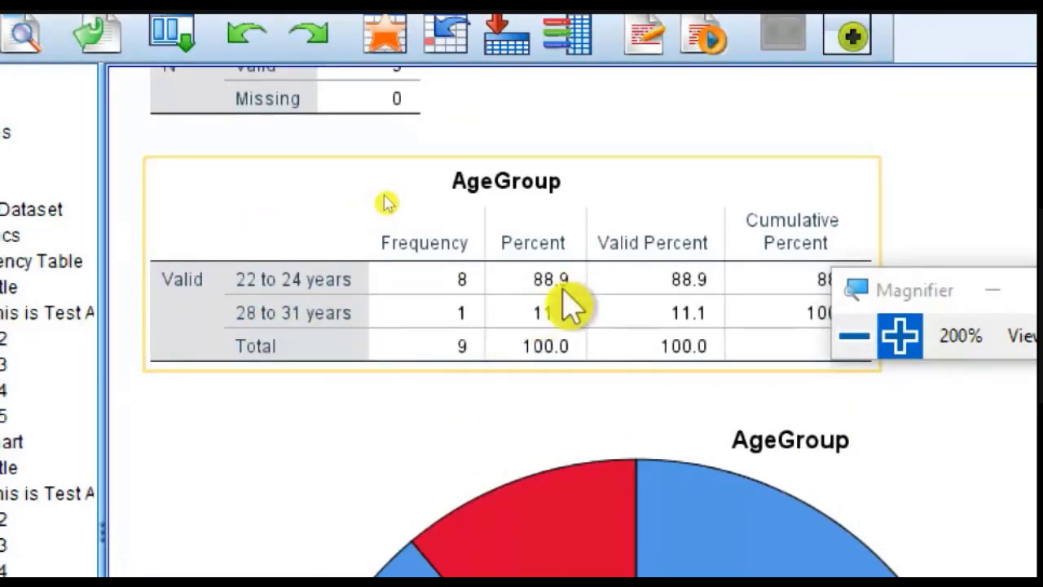
{"action": "scroll", "coordinate": [565, 326], "scroll_direction": "down", "scroll_amount": 3}
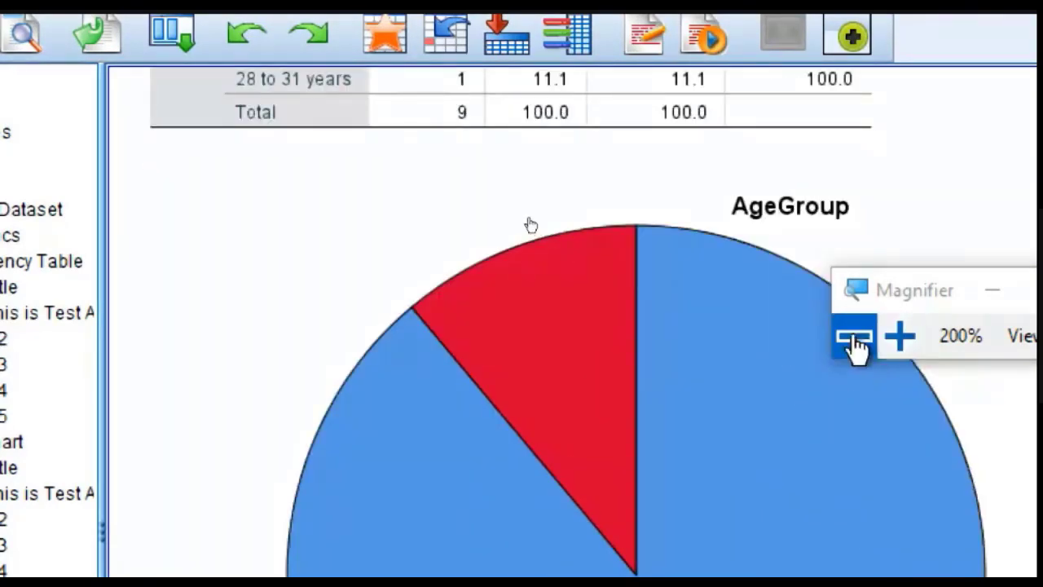
{"action": "left_click", "coordinate": [854, 336]}
{"action": "left_click", "coordinate": [366, 245]}
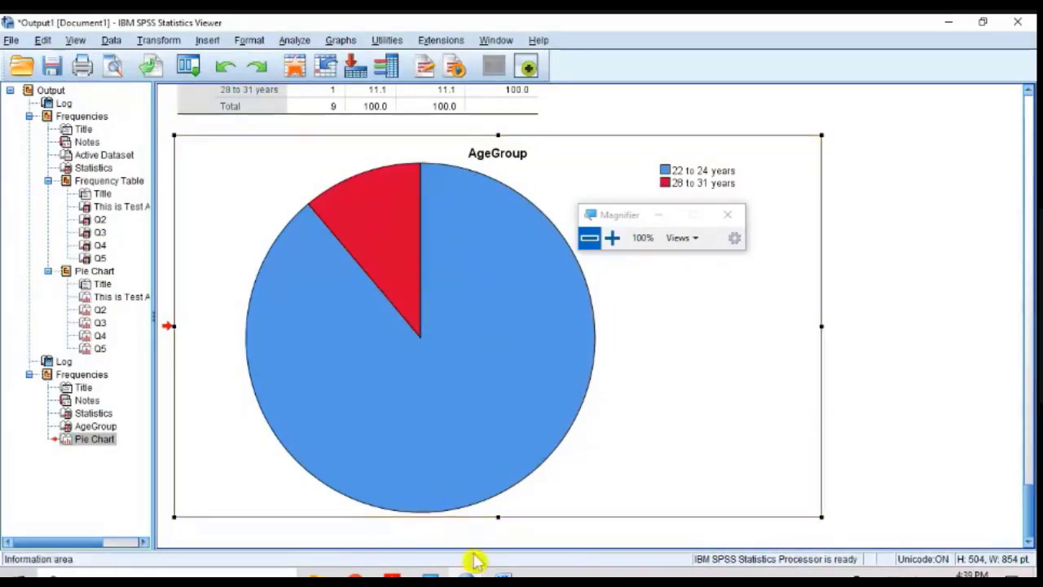
Step: Switch to Word and review the questionnaire's five numbered items and its header information at an enlarged zoom of 180%
{"action": "left_click", "coordinate": [503, 576]}
{"action": "scroll", "coordinate": [589, 359], "scroll_direction": "up", "scroll_amount": 15}
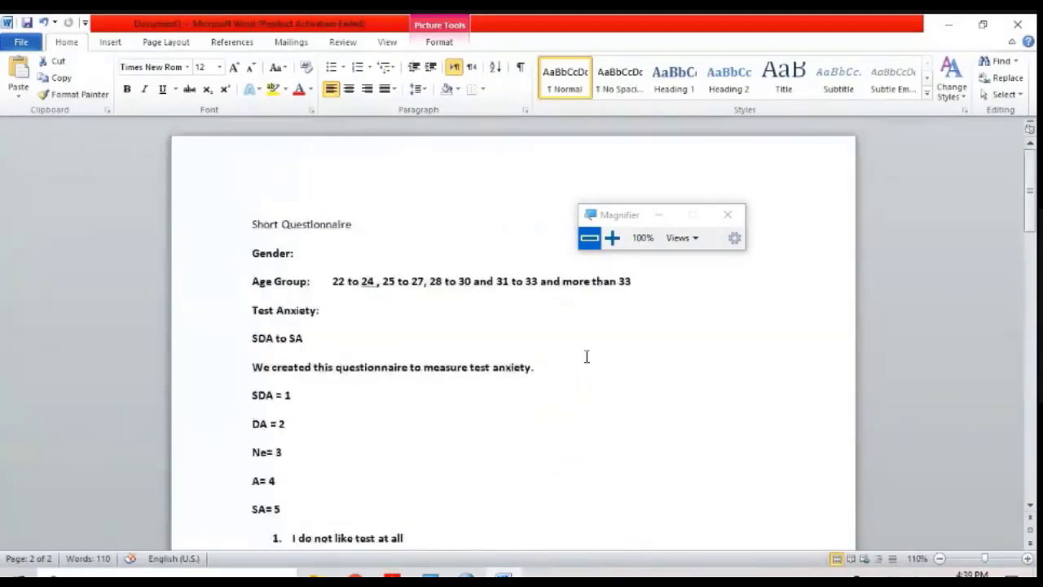
{"action": "scroll", "coordinate": [587, 356], "scroll_direction": "down", "scroll_amount": 6}
{"action": "left_click_drag", "start_coordinate": [484, 326], "coordinate": [282, 251]}
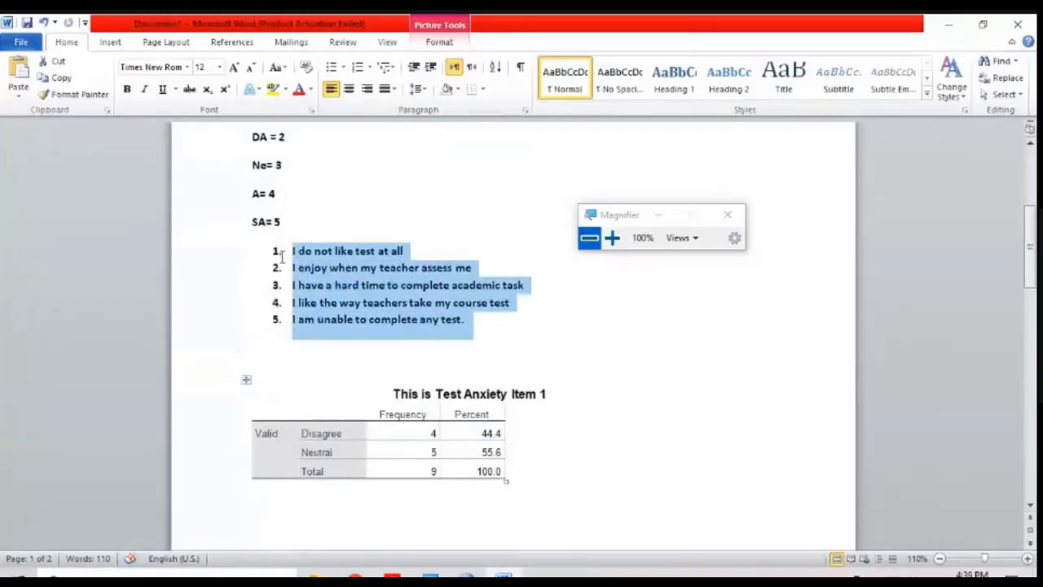
{"action": "scroll", "coordinate": [320, 338], "scroll_direction": "up", "scroll_amount": 7}
{"action": "scroll", "coordinate": [318, 410], "scroll_direction": "up", "scroll_amount": 8}
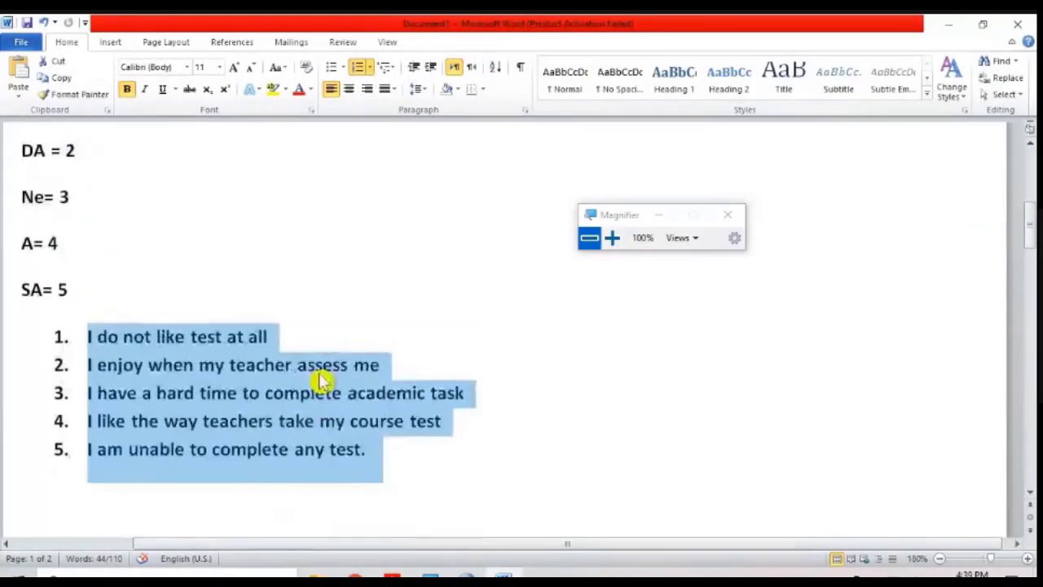
{"action": "scroll", "coordinate": [163, 345], "scroll_direction": "down", "scroll_amount": 5}
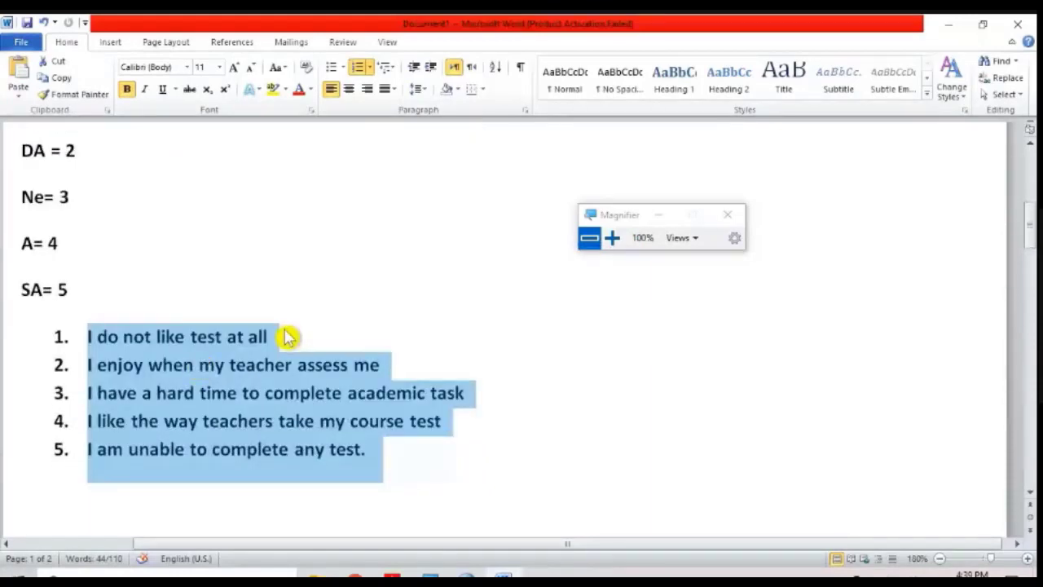
{"action": "scroll", "coordinate": [151, 303], "scroll_direction": "up", "scroll_amount": 4}
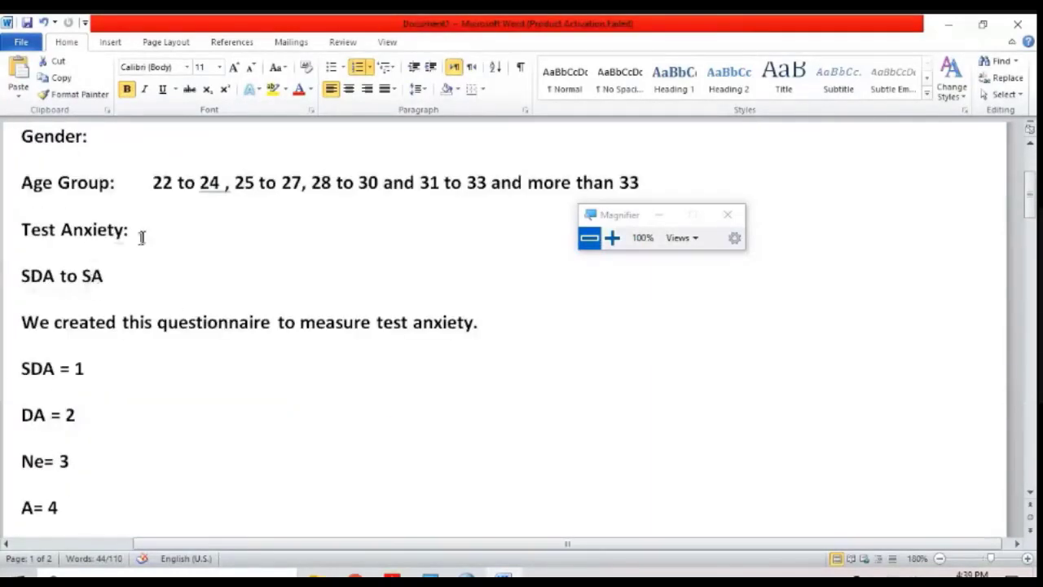
Step: Add "(Is called Construct)" after the Test Anxiety heading and insert an empty line below it
{"action": "left_click_drag", "start_coordinate": [139, 236], "coordinate": [35, 229]}
{"action": "left_click", "coordinate": [153, 231]}
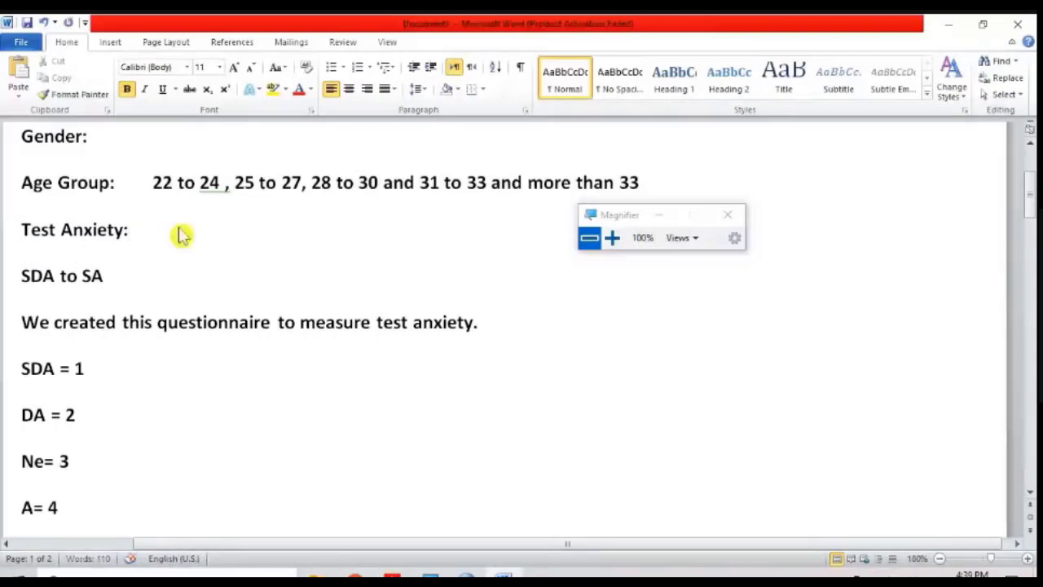
{"action": "type", "text": "(Is called"}
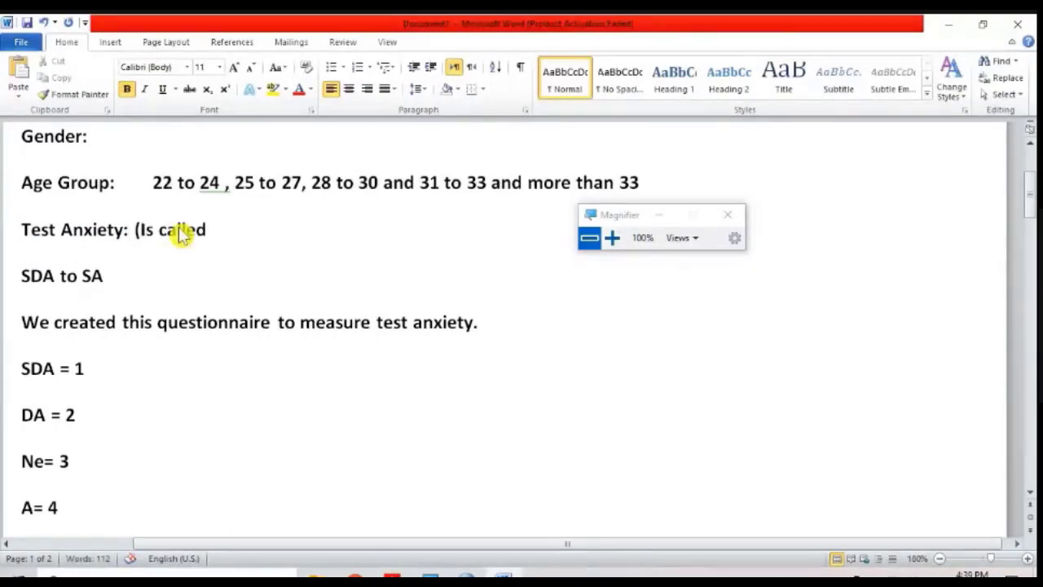
{"action": "type", "text": " Construct)"}
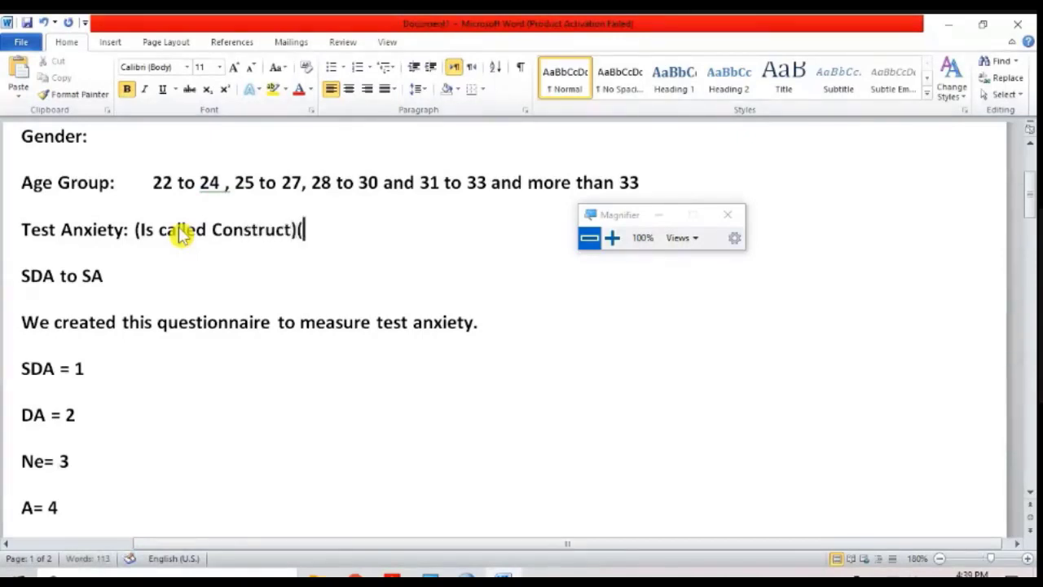
{"action": "key", "text": "Return"}
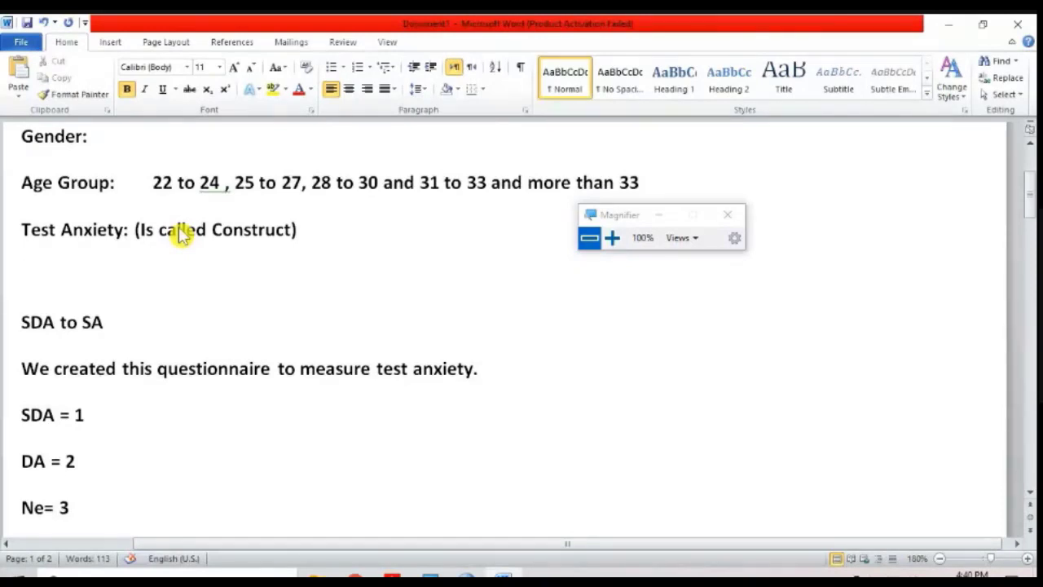
Step: Highlight the five numbered questionnaire items and the Test Anxiety heading to relate the items to their construct
{"action": "key", "text": "Down"}
{"action": "key", "text": "Down"}
{"action": "key", "text": "Down"}
{"action": "key", "text": "Down"}
{"action": "key", "text": "Down"}
{"action": "key", "text": "Down"}
{"action": "key", "text": "Down"}
{"action": "key", "text": "Down"}
{"action": "key", "text": "Down"}
{"action": "key", "text": "Down"}
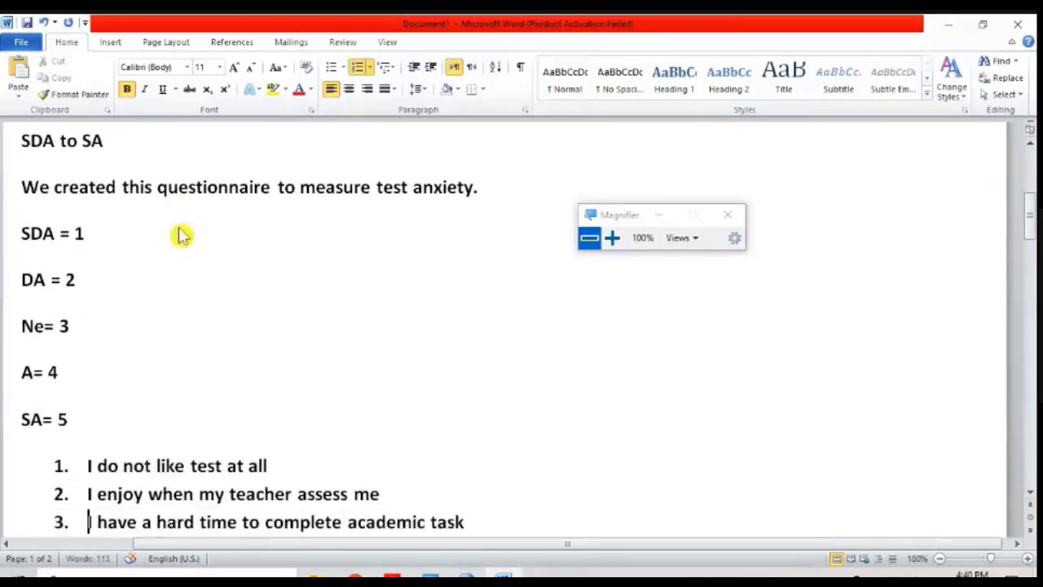
{"action": "key", "text": "Up"}
{"action": "key", "text": "Up"}
{"action": "key", "text": "shift+Down"}
{"action": "key", "text": "shift+Down"}
{"action": "key", "text": "shift+Down"}
{"action": "key", "text": "shift+Down"}
{"action": "key", "text": "shift+Down"}
{"action": "key", "text": "shift+Down"}
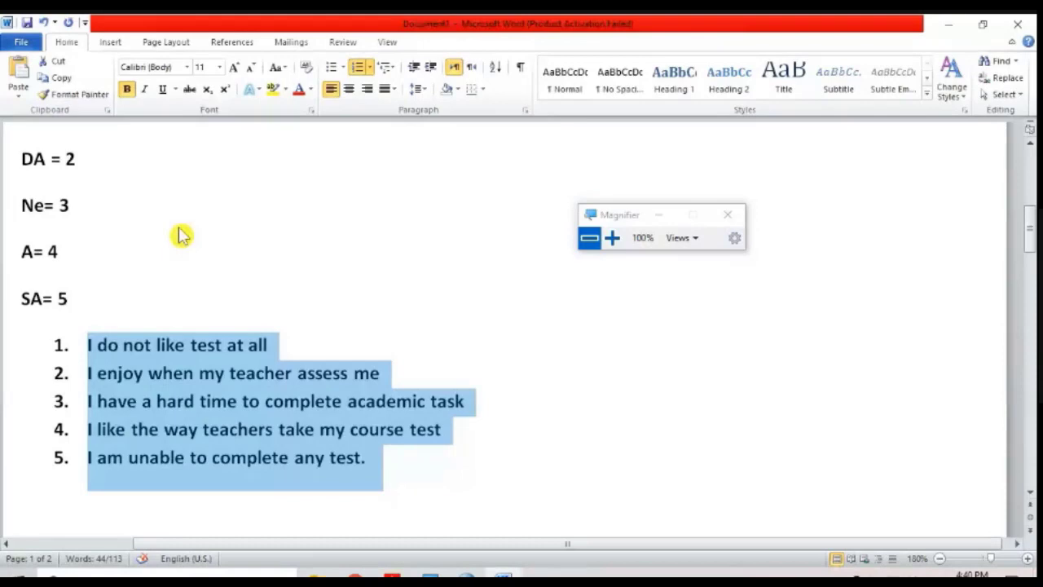
{"action": "left_click", "coordinate": [263, 401]}
{"action": "left_click_drag", "start_coordinate": [380, 453], "coordinate": [105, 346]}
{"action": "scroll", "coordinate": [94, 363], "scroll_direction": "up", "scroll_amount": 5}
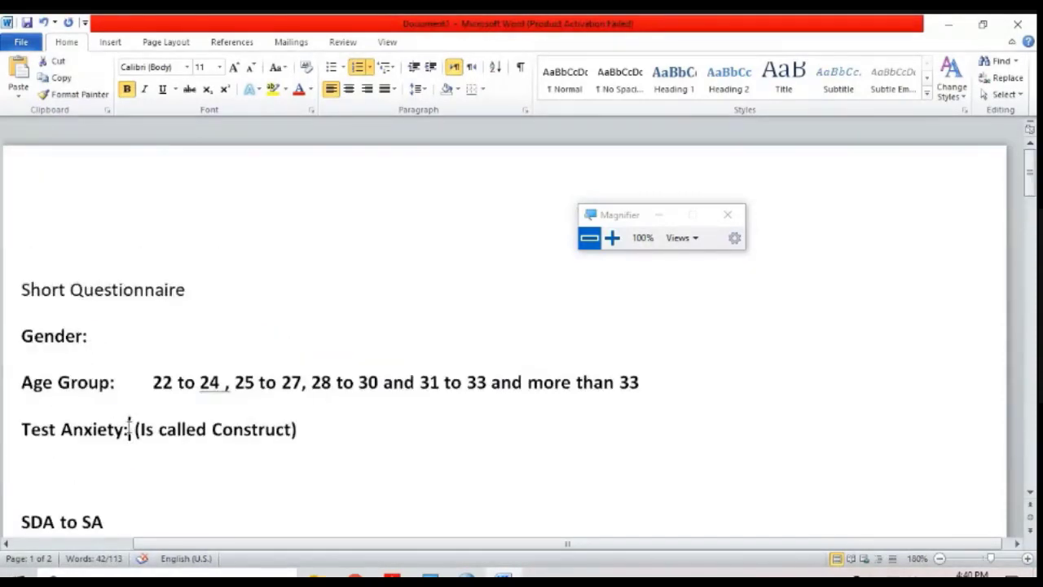
{"action": "left_click_drag", "start_coordinate": [129, 421], "coordinate": [21, 429]}
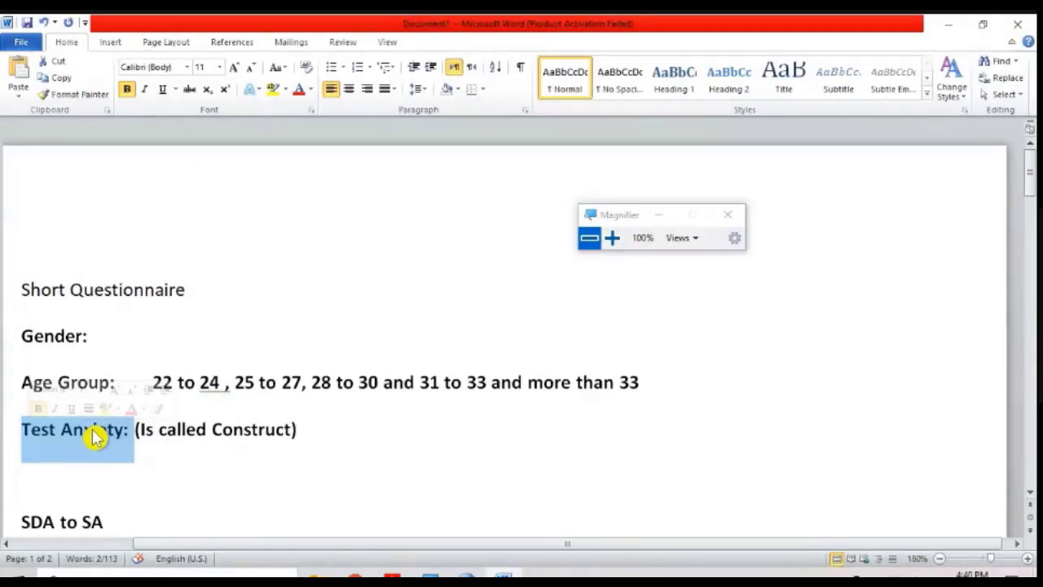
Step: Select the five numbered items again, and the whole "Test Anxiety: (Is called Construct)" line, to compare the items with the construct
{"action": "scroll", "coordinate": [93, 459], "scroll_direction": "down", "scroll_amount": 9}
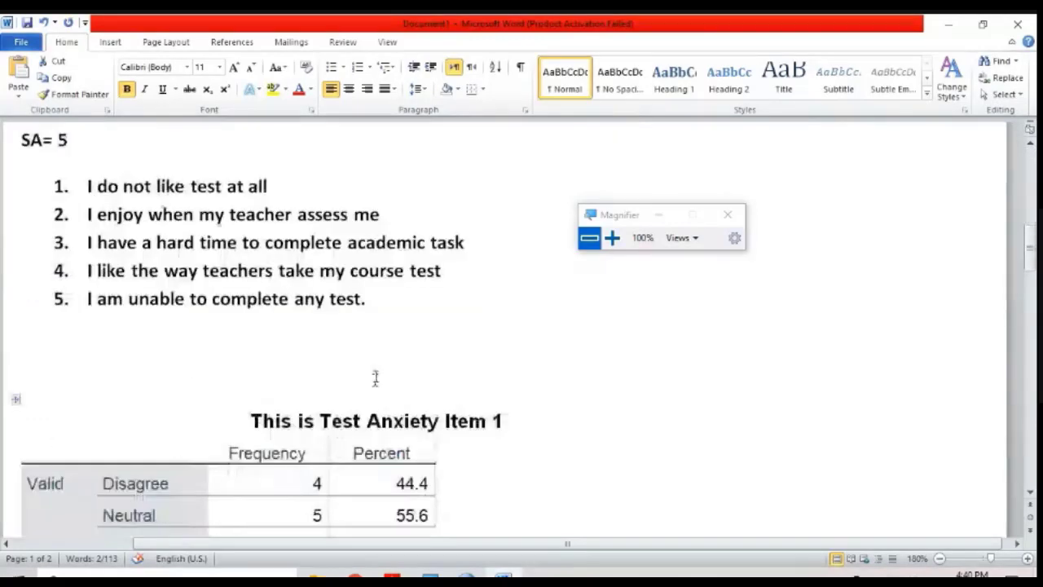
{"action": "left_click_drag", "start_coordinate": [396, 328], "coordinate": [97, 167]}
{"action": "scroll", "coordinate": [109, 214], "scroll_direction": "up", "scroll_amount": 4}
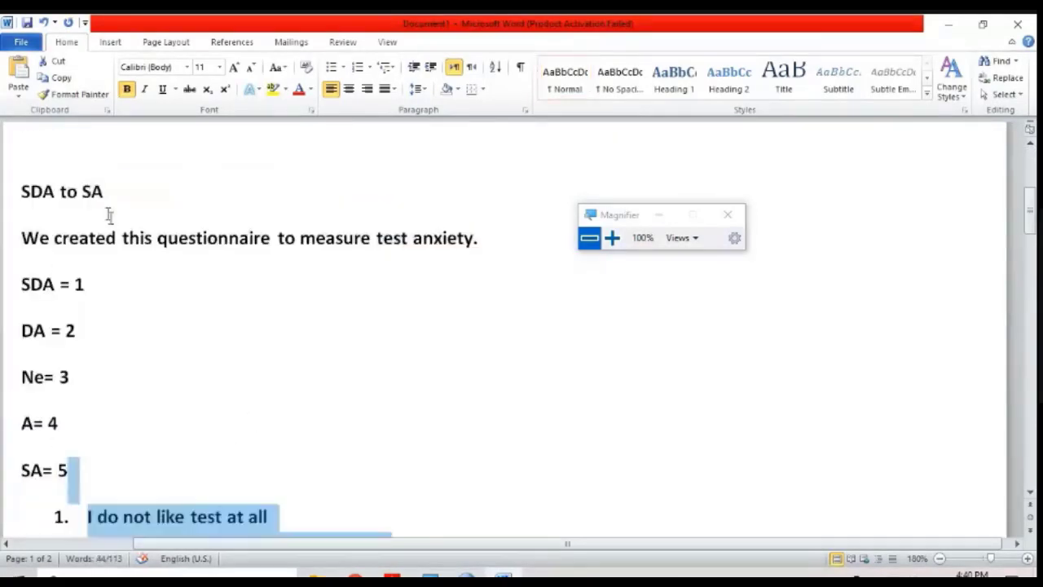
{"action": "scroll", "coordinate": [84, 312], "scroll_direction": "down", "scroll_amount": 4}
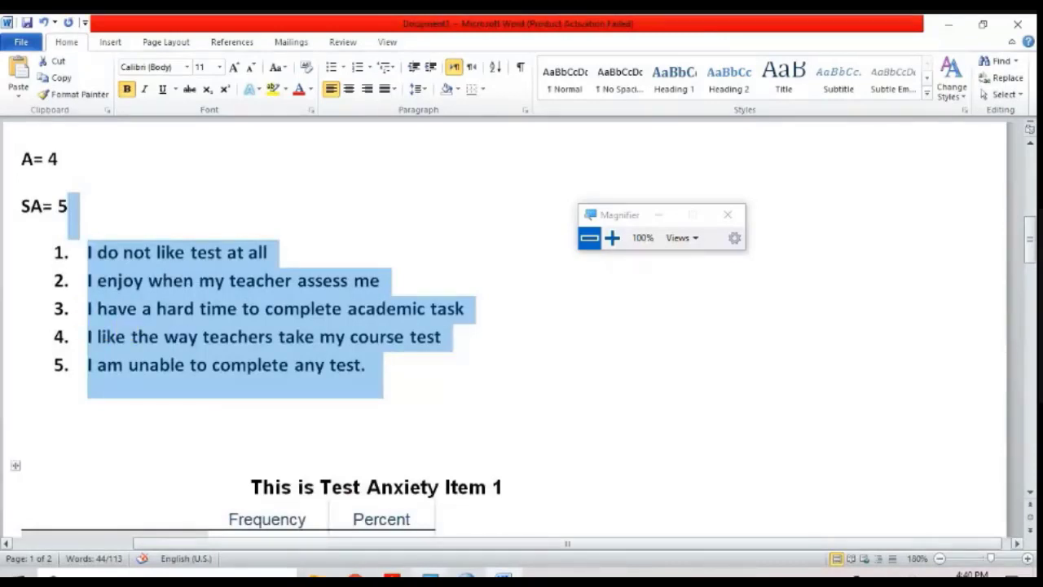
{"action": "mouse_move", "coordinate": [466, 579]}
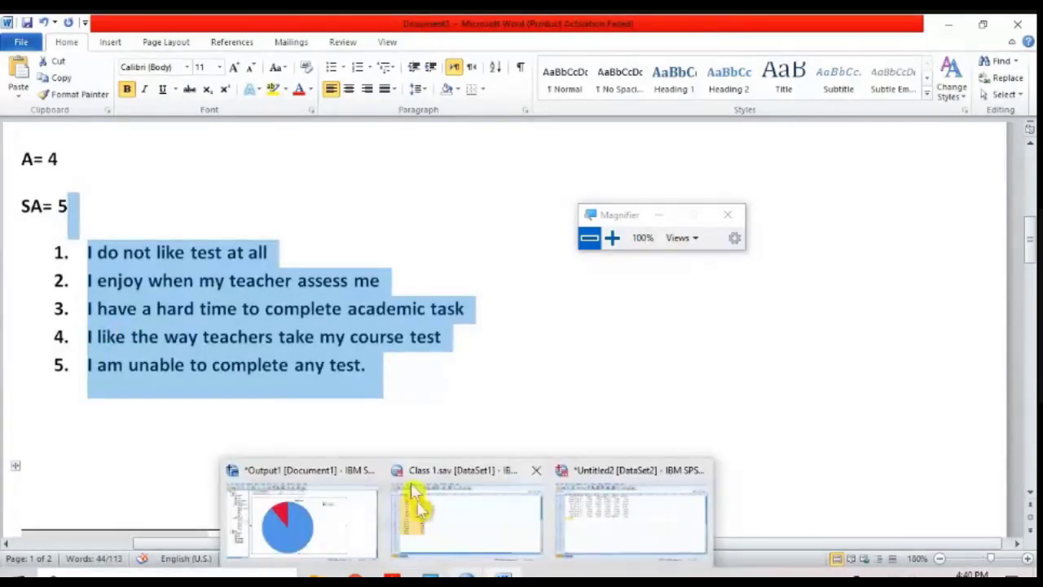
{"action": "scroll", "coordinate": [337, 331], "scroll_direction": "up", "scroll_amount": 8}
{"action": "scroll", "coordinate": [306, 336], "scroll_direction": "down", "scroll_amount": 8}
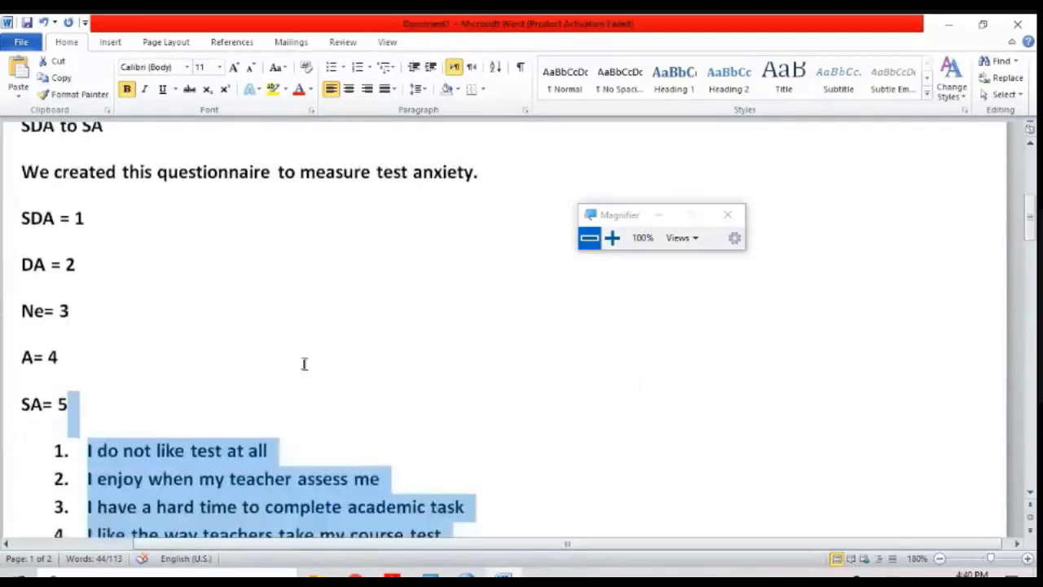
{"action": "left_click", "coordinate": [405, 365]}
{"action": "left_click_drag", "start_coordinate": [405, 366], "coordinate": [82, 260]}
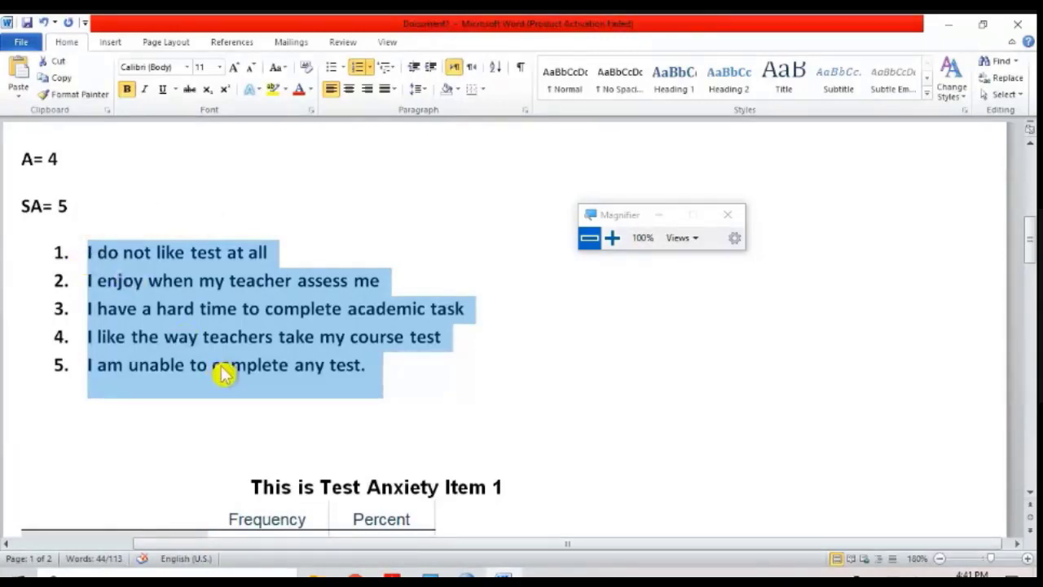
{"action": "scroll", "coordinate": [222, 366], "scroll_direction": "up", "scroll_amount": 3}
{"action": "scroll", "coordinate": [163, 309], "scroll_direction": "up", "scroll_amount": 2}
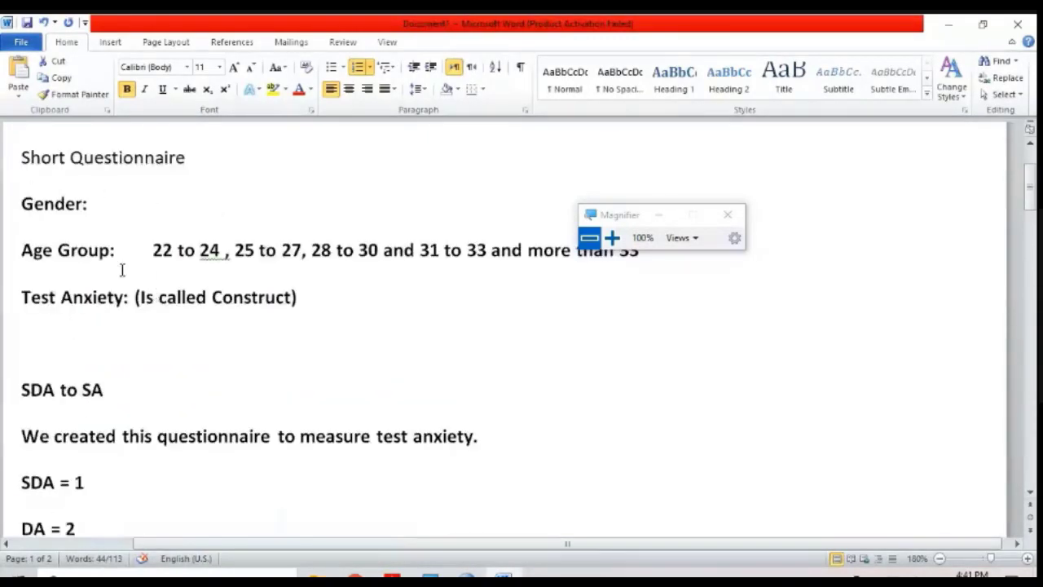
{"action": "triple_click", "coordinate": [108, 298]}
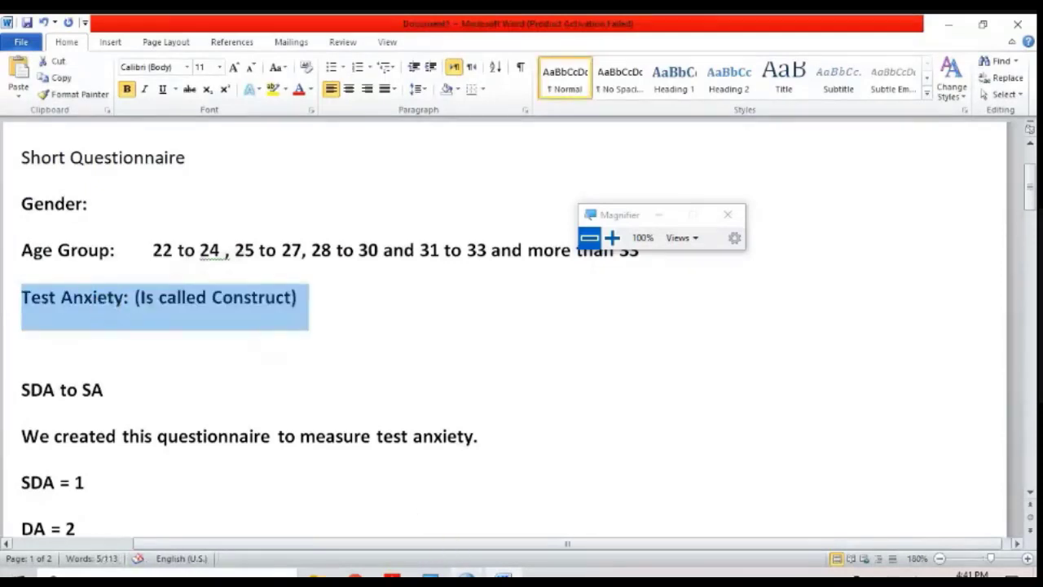
Step: Switch to the SPSS output viewer and look up the Compute Variable command among the Transform commands at 200% screen magnification
{"action": "left_click", "coordinate": [466, 575]}
{"action": "left_click", "coordinate": [326, 521]}
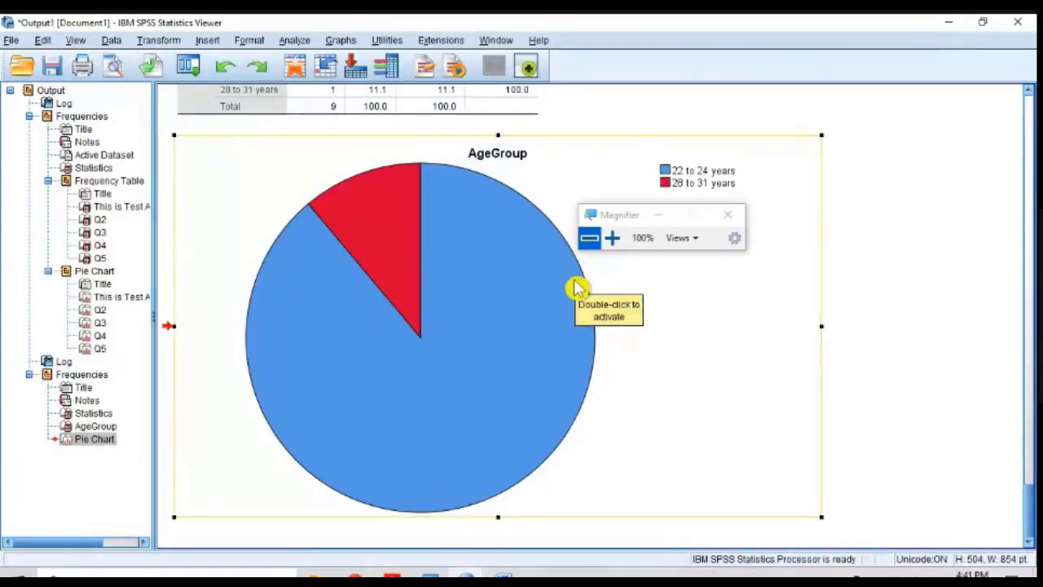
{"action": "scroll", "coordinate": [575, 287], "scroll_direction": "up", "scroll_amount": 5}
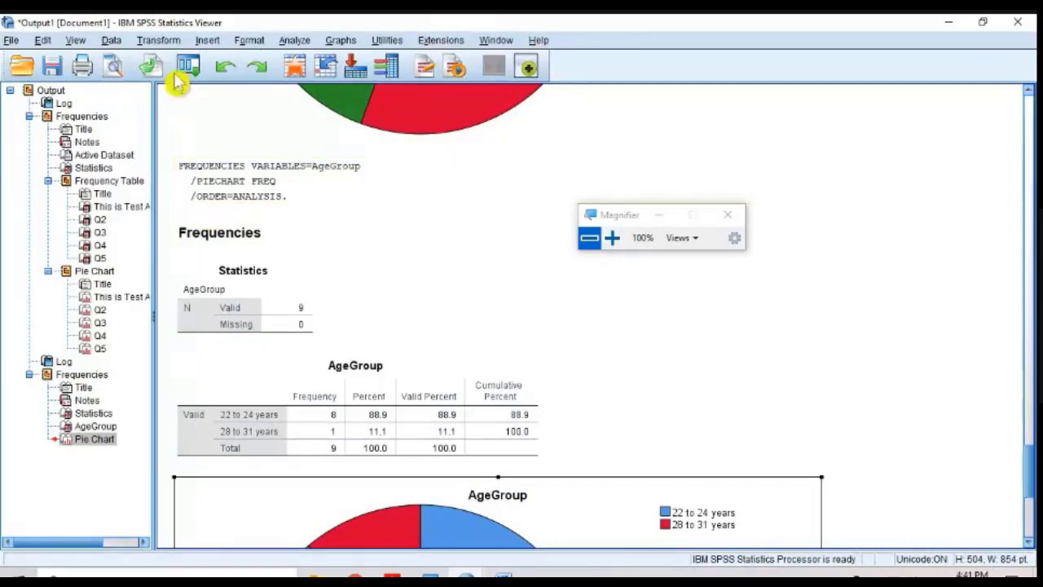
{"action": "left_click", "coordinate": [612, 238]}
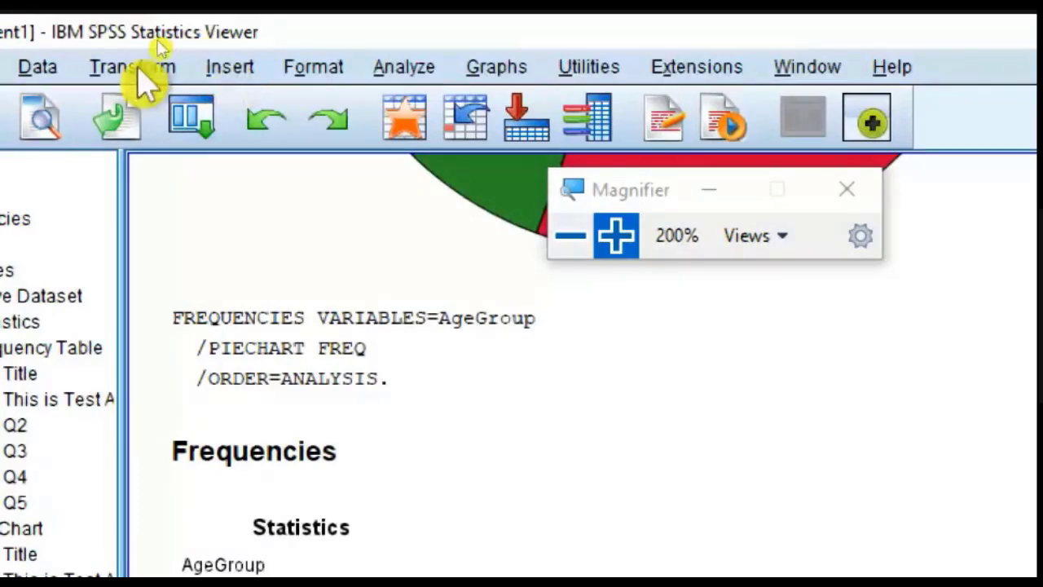
{"action": "left_click", "coordinate": [106, 70]}
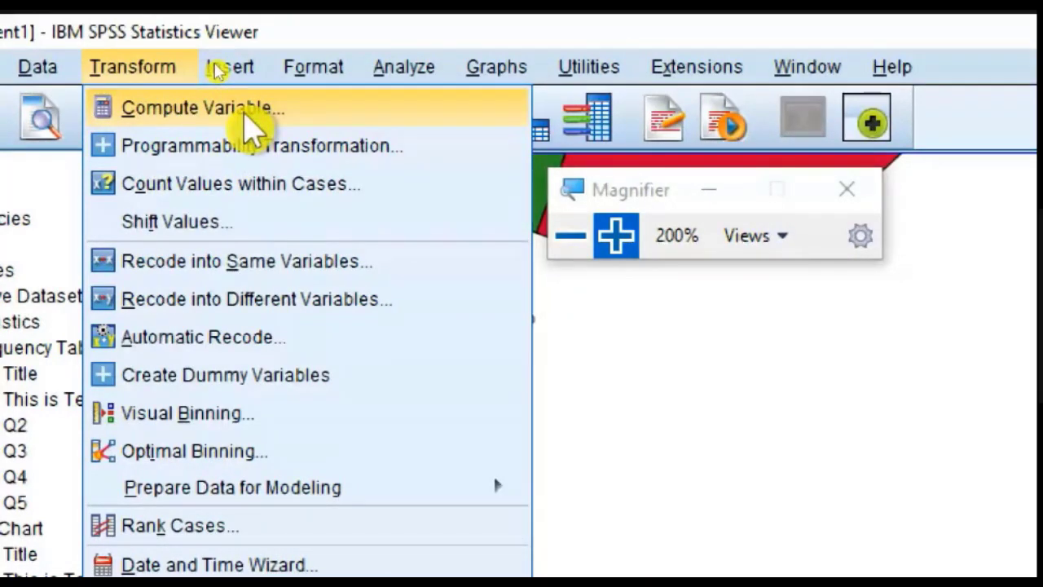
{"action": "left_click", "coordinate": [658, 357]}
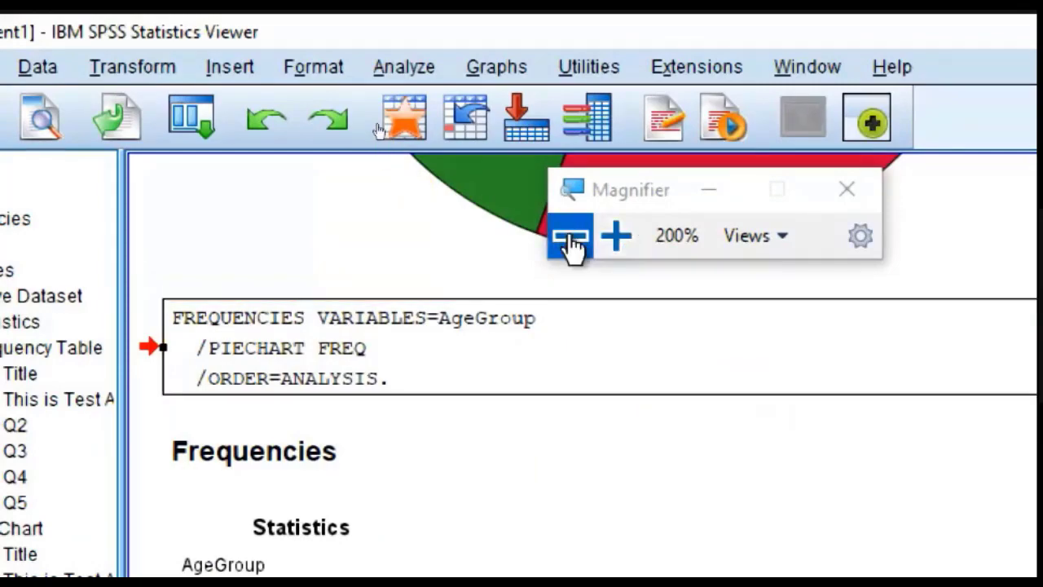
{"action": "left_click", "coordinate": [571, 238]}
Step: Switch to the Untitled2 data editor and highlight the variable names Q1 to Q5 in Variable View
{"action": "mouse_move", "coordinate": [432, 575]}
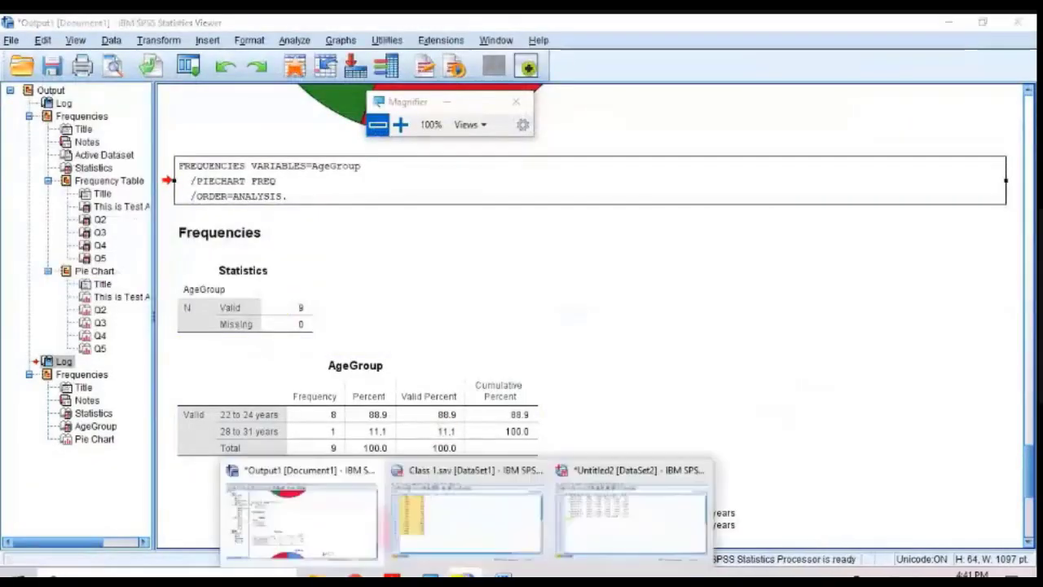
{"action": "left_click", "coordinate": [573, 528]}
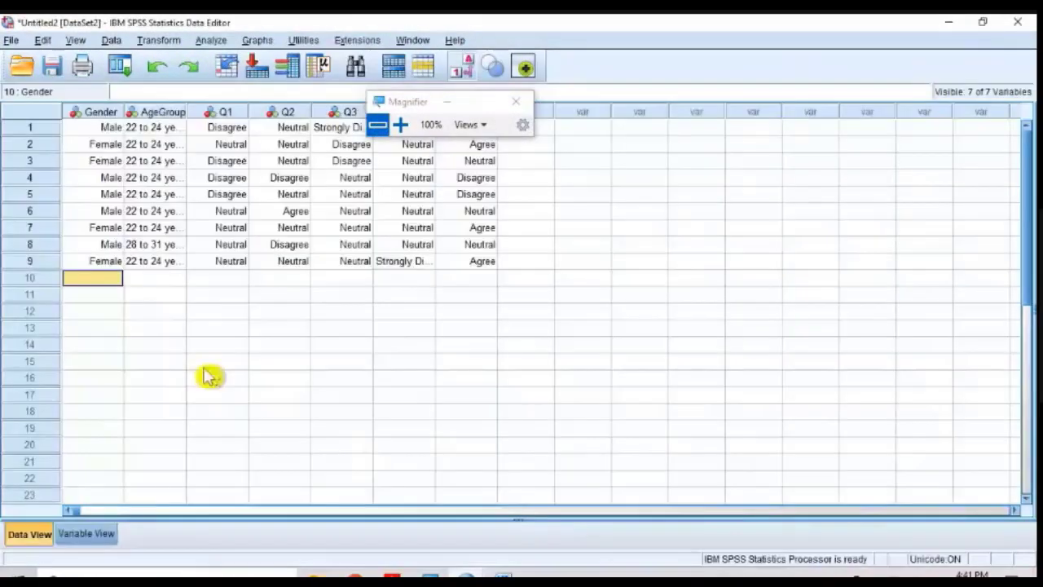
{"action": "left_click", "coordinate": [65, 538]}
{"action": "left_click_drag", "start_coordinate": [82, 143], "coordinate": [96, 210]}
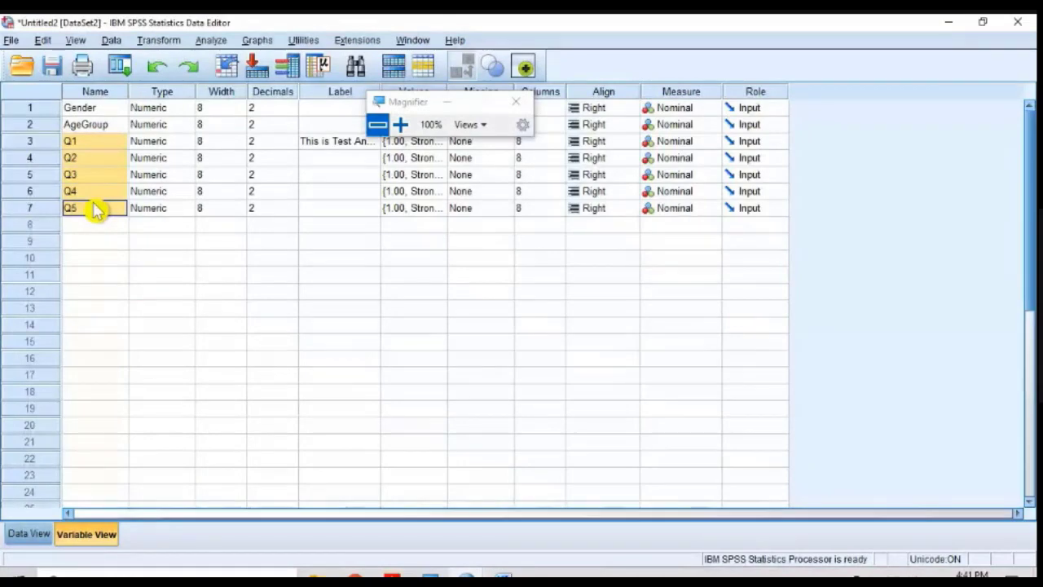
{"action": "left_click", "coordinate": [101, 194]}
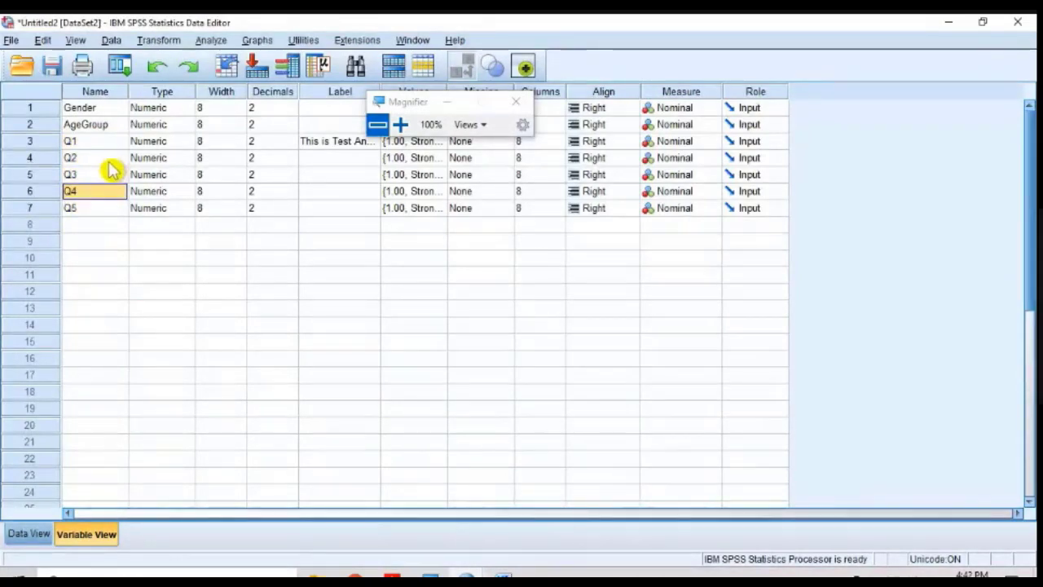
{"action": "left_click", "coordinate": [100, 145]}
{"action": "left_click_drag", "start_coordinate": [100, 147], "coordinate": [99, 212]}
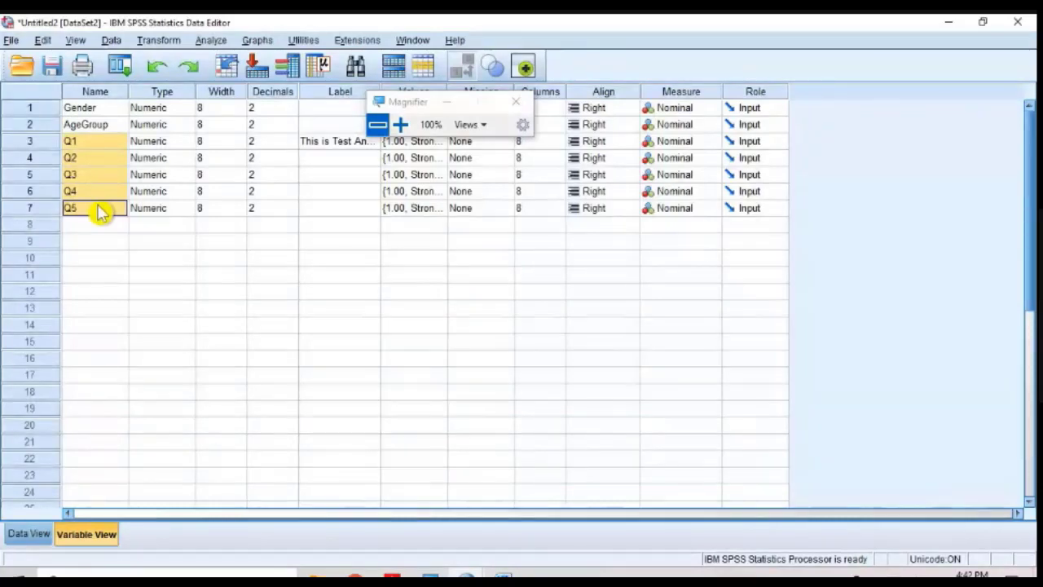
{"action": "left_click", "coordinate": [101, 227]}
{"action": "left_click_drag", "start_coordinate": [103, 145], "coordinate": [111, 210]}
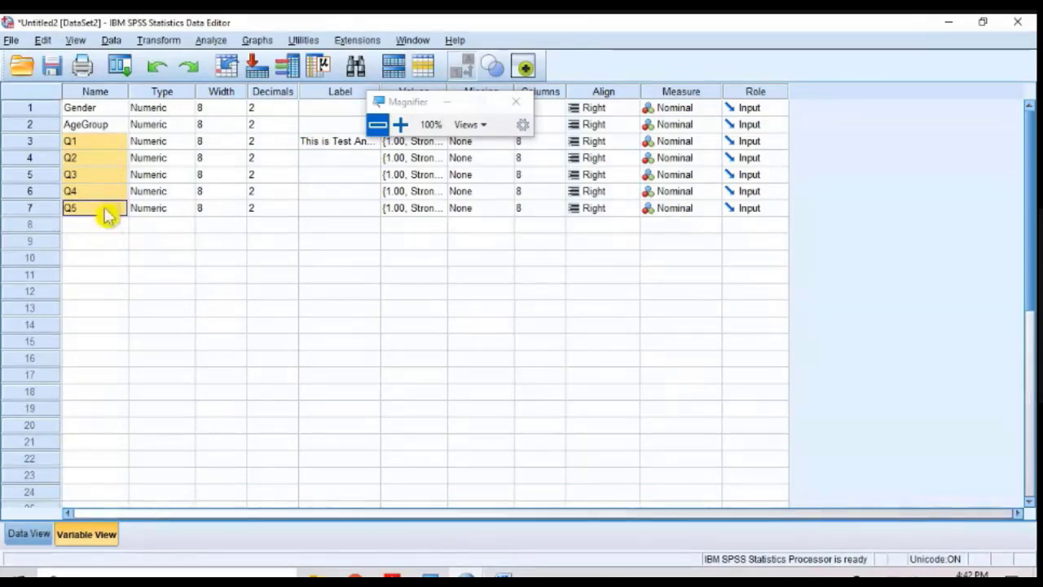
Step: Magnify the screen to 200%, start Compute Variable and name the target variable Anxiety, repositioning the dialog so its fields are readable
{"action": "left_click", "coordinate": [401, 124]}
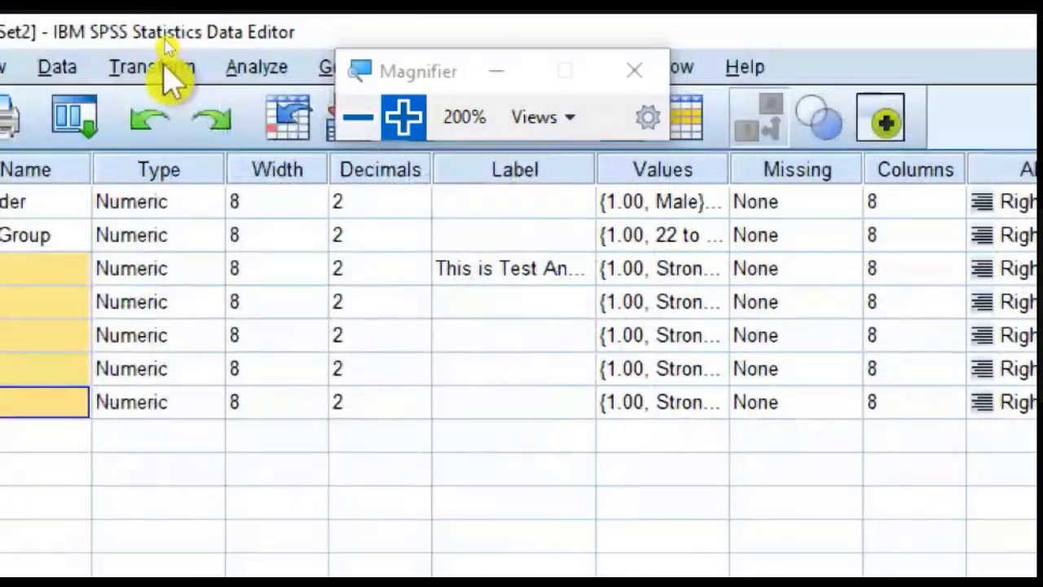
{"action": "left_click", "coordinate": [167, 68]}
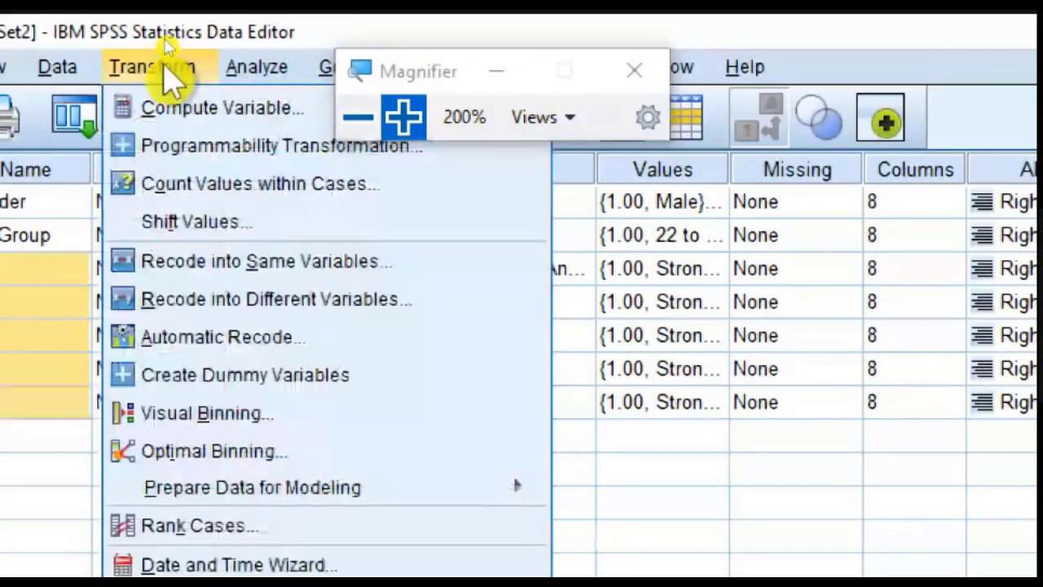
{"action": "left_click", "coordinate": [174, 113]}
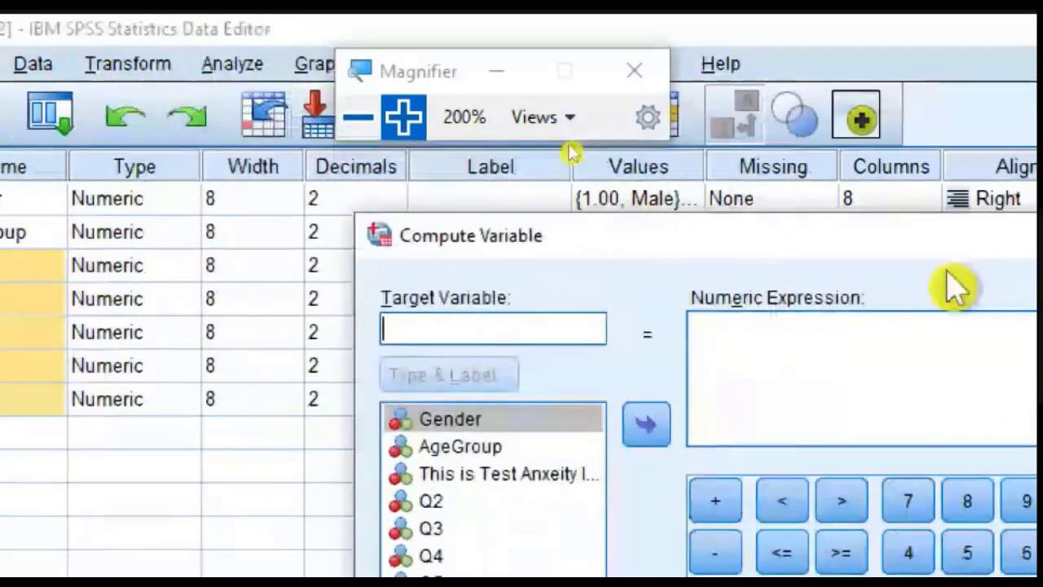
{"action": "left_click_drag", "start_coordinate": [913, 240], "coordinate": [610, 160]}
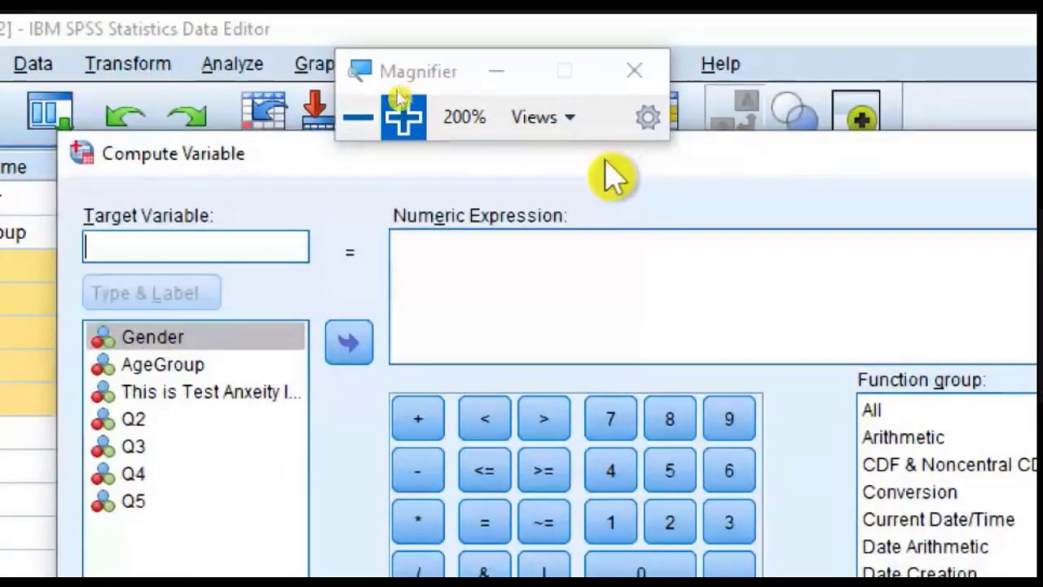
{"action": "left_click", "coordinate": [699, 275]}
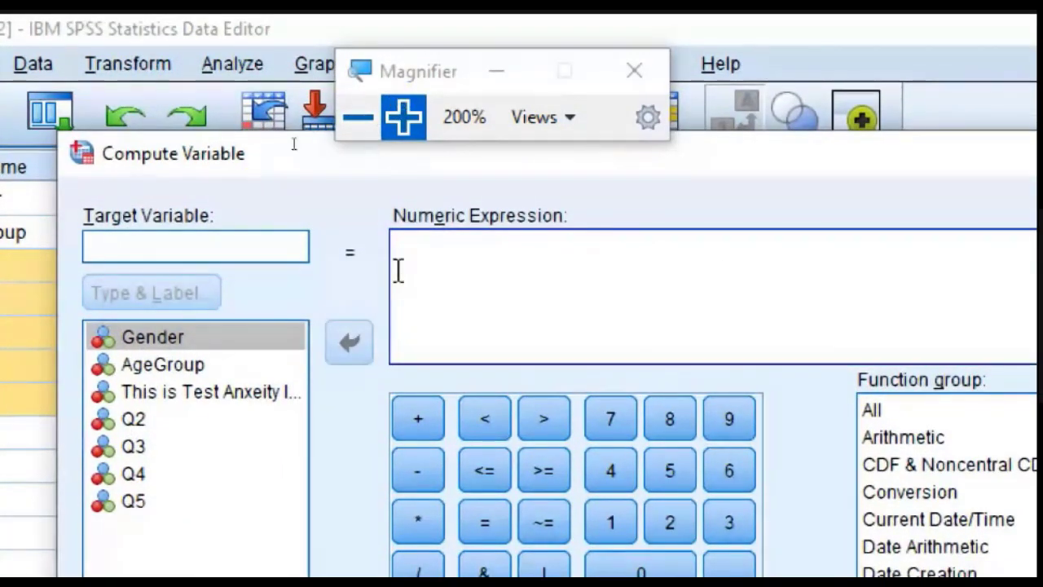
{"action": "left_click", "coordinate": [219, 244]}
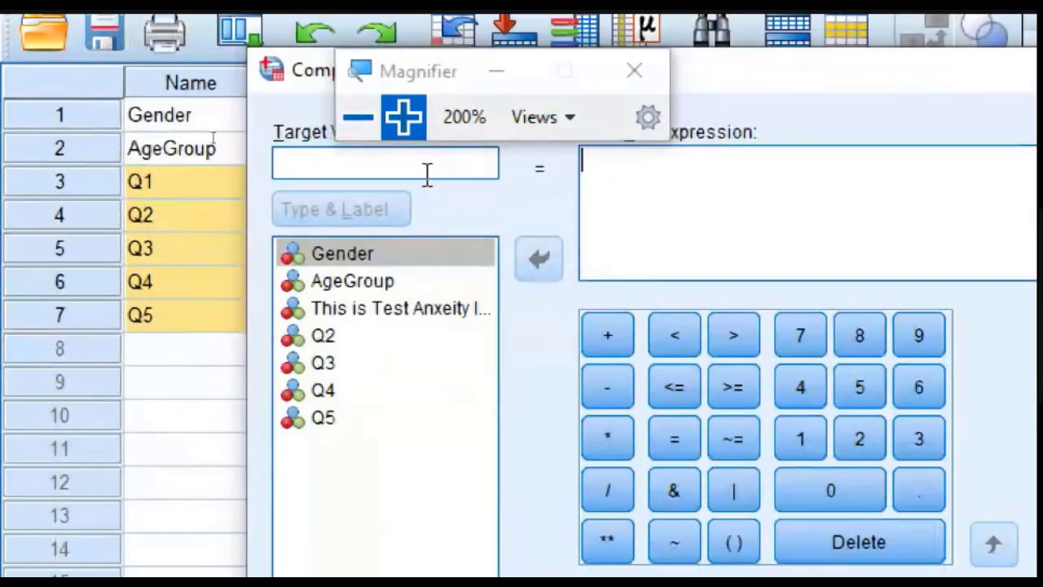
{"action": "type", "text": "A"}
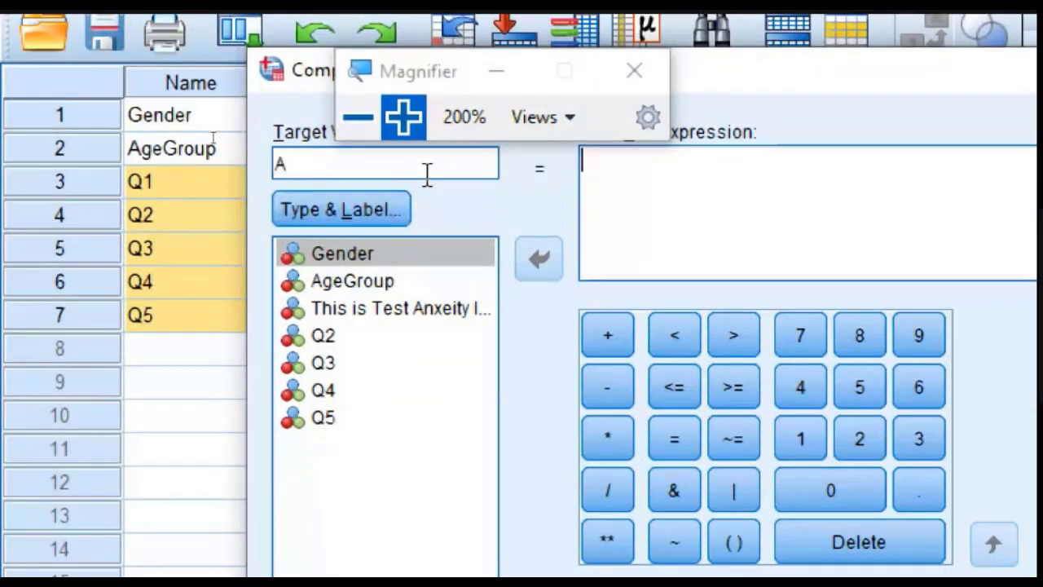
{"action": "type", "text": "nxiety"}
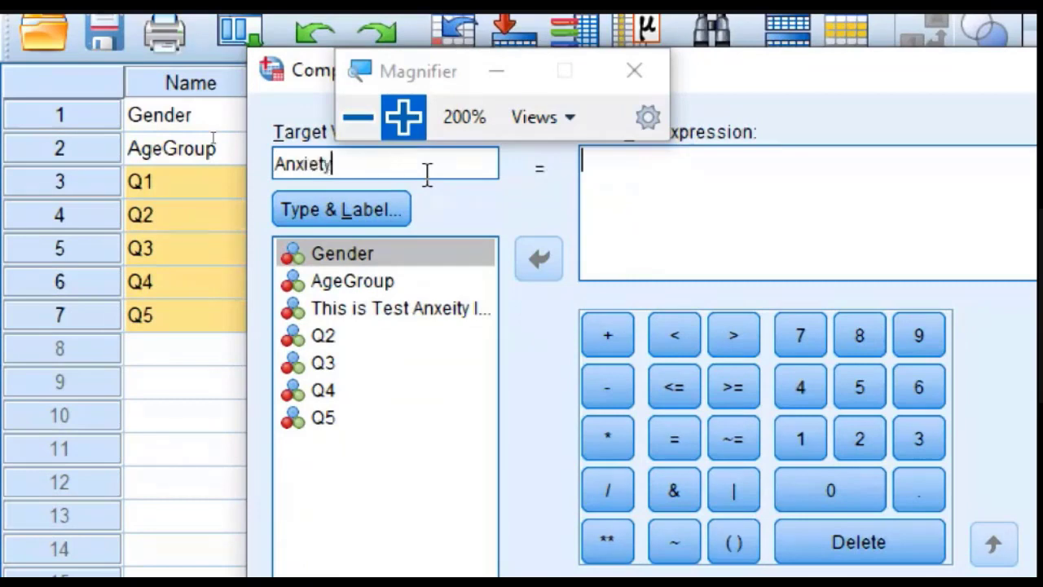
{"action": "left_click_drag", "start_coordinate": [820, 81], "coordinate": [610, 186]}
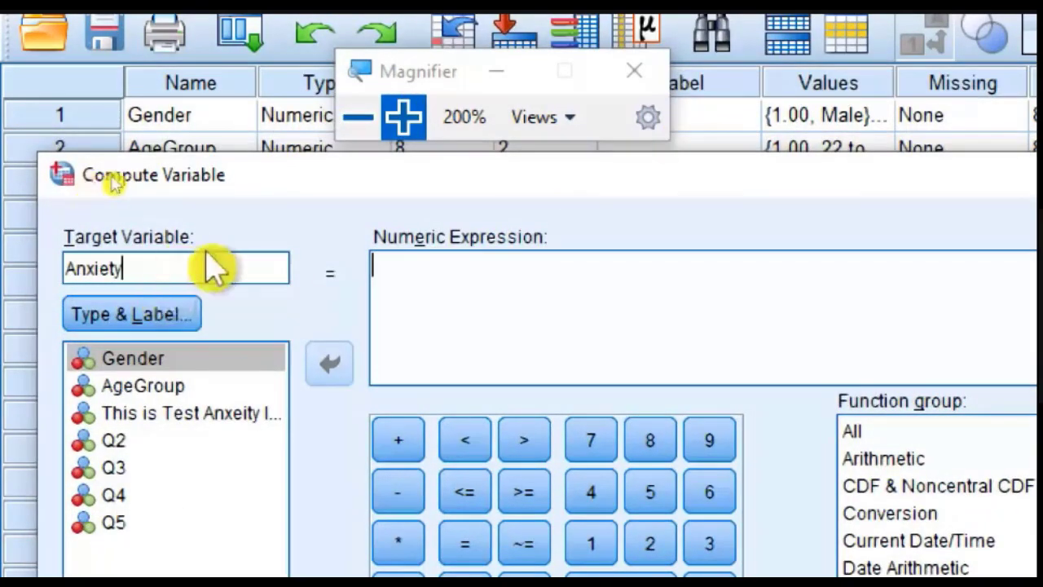
{"action": "left_click_drag", "start_coordinate": [505, 169], "coordinate": [513, 133]}
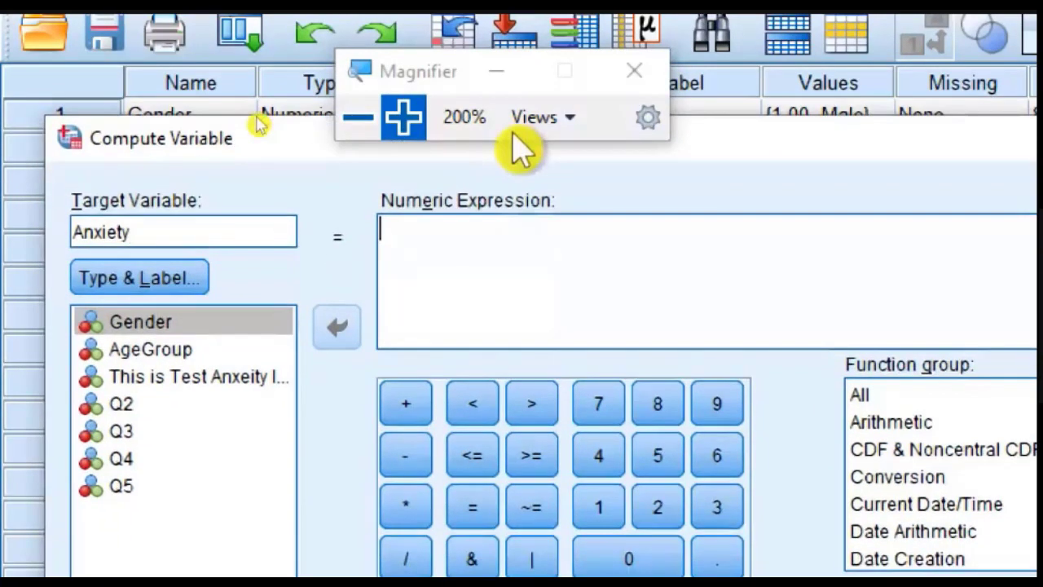
Step: Enter (Q1+Q2+Q3+Q4+Q5)/5 as the numeric expression for the Anxiety variable
{"action": "left_click", "coordinate": [496, 243]}
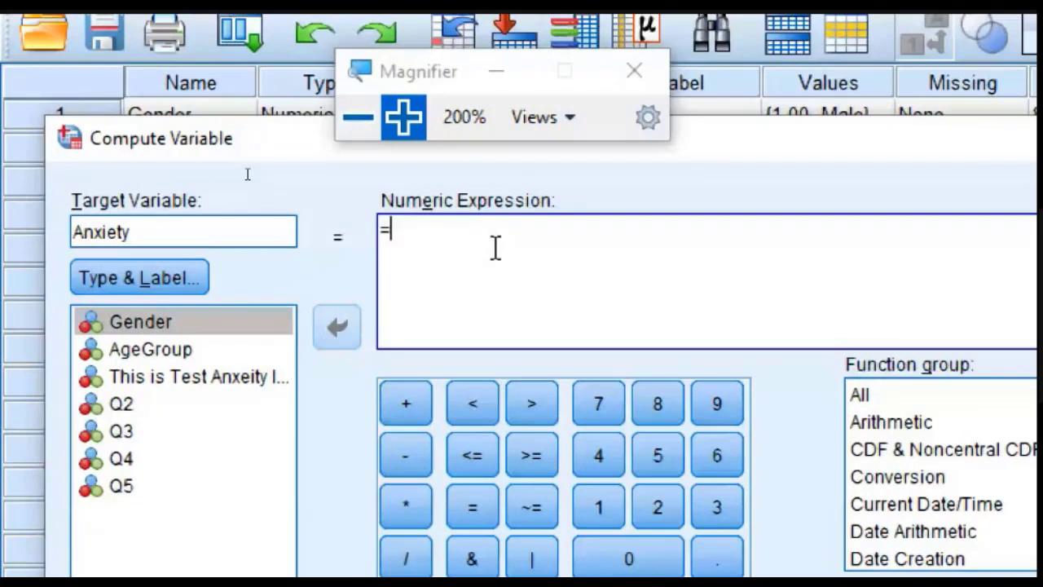
{"action": "left_click", "coordinate": [165, 377]}
{"action": "double_click", "coordinate": [167, 380]}
{"action": "type", "text": "+"}
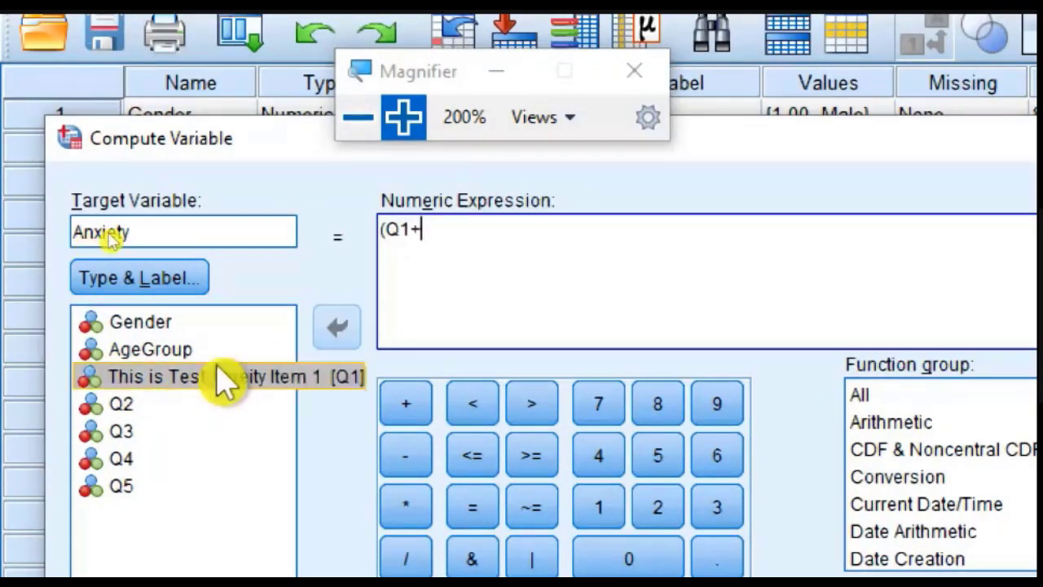
{"action": "type", "text": "AQ2"}
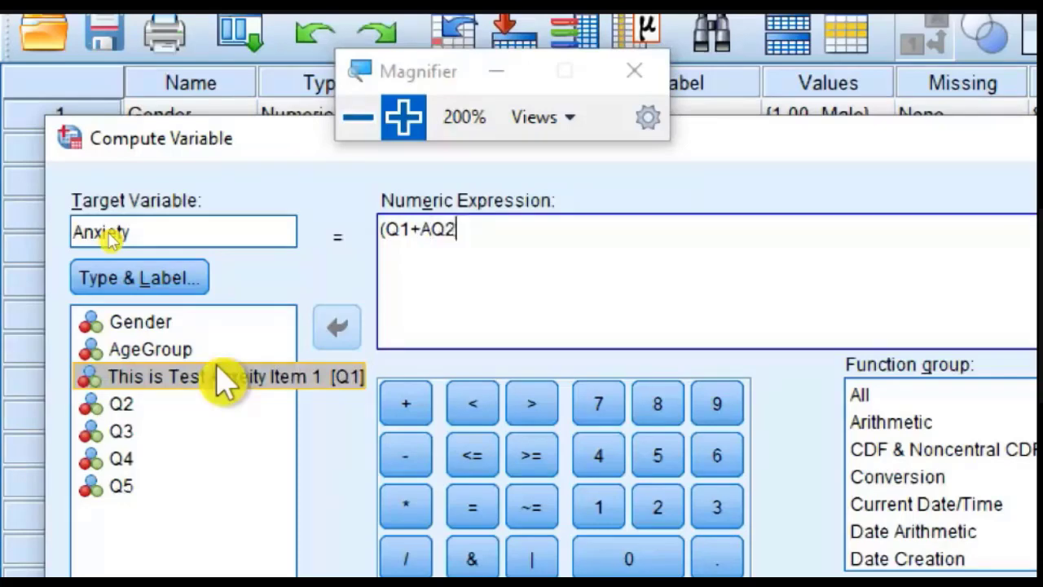
{"action": "key", "text": "BackSpace"}
{"action": "key", "text": "BackSpace"}
{"action": "key", "text": "BackSpace"}
{"action": "type", "text": "Q2+"}
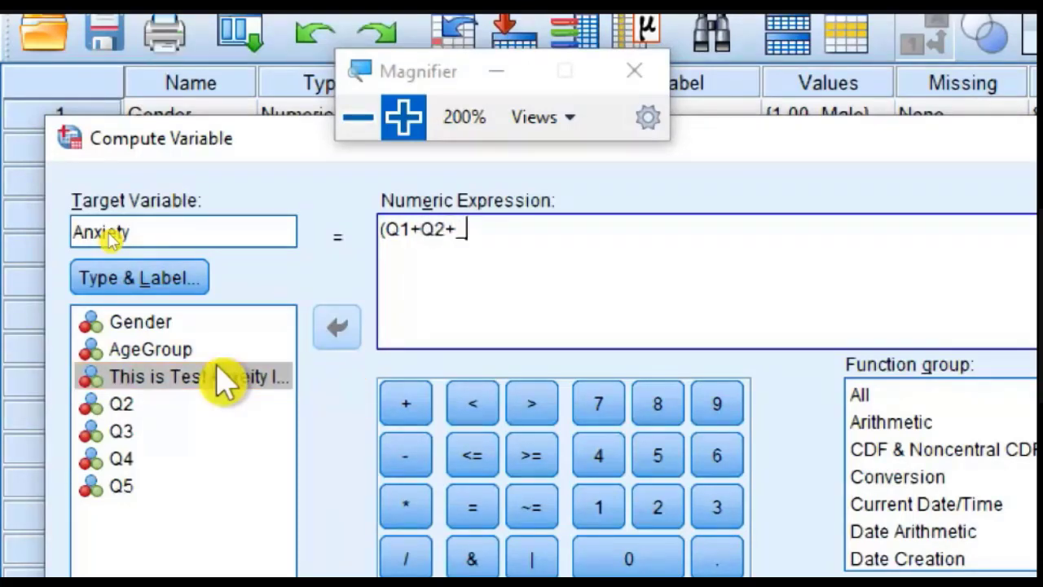
{"action": "type", "text": "Q3"}
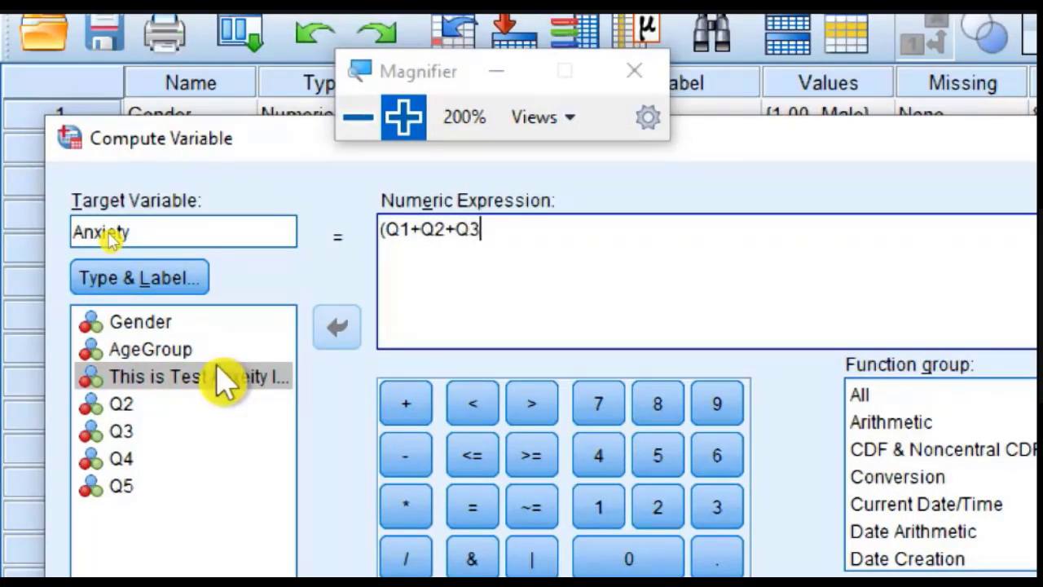
{"action": "type", "text": "+Q4+q"}
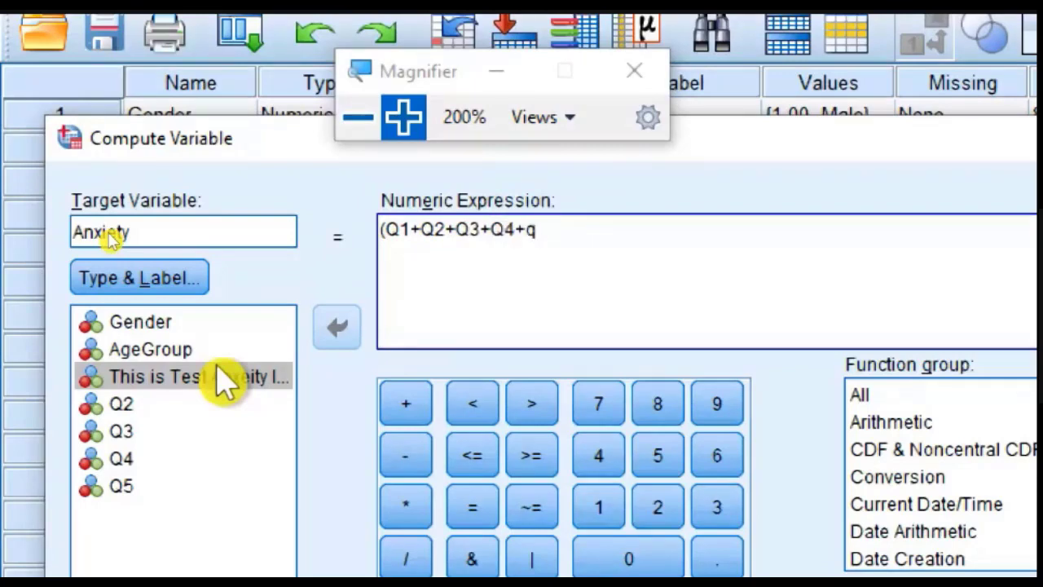
{"action": "type", "text": "Q%)"}
{"action": "key", "text": "BackSpace"}
{"action": "type", "text": "/5"}
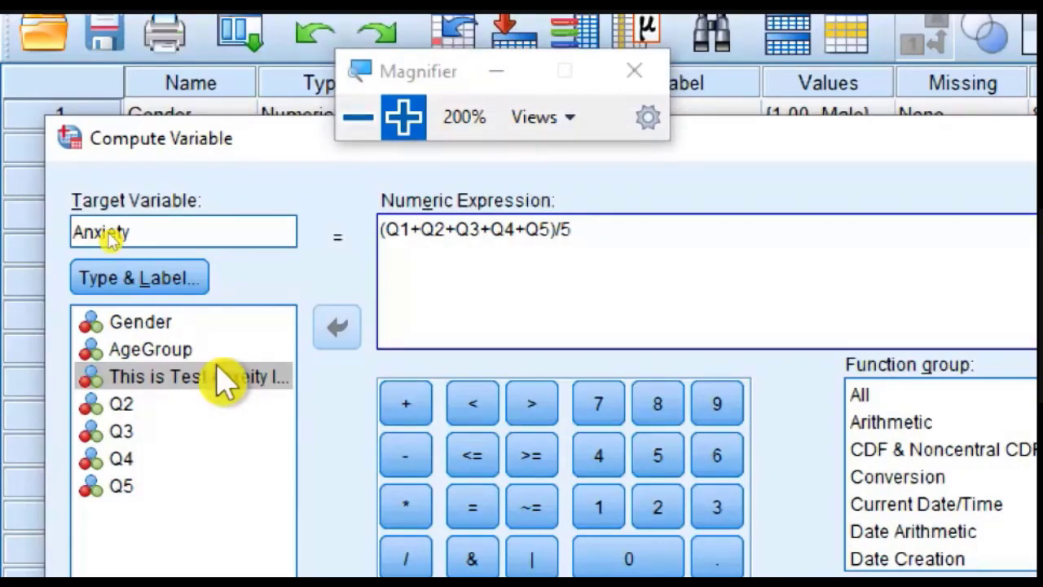
Step: Highlight the averaging expression and the target name Anxiety for review, and run the variable computation
{"action": "left_click_drag", "start_coordinate": [640, 235], "coordinate": [370, 207]}
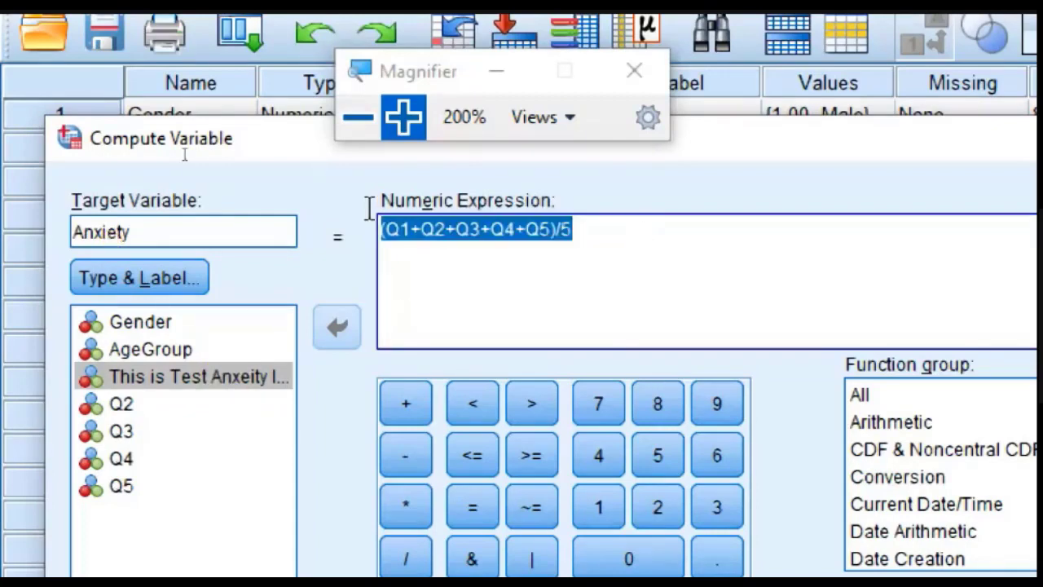
{"action": "left_click", "coordinate": [451, 289]}
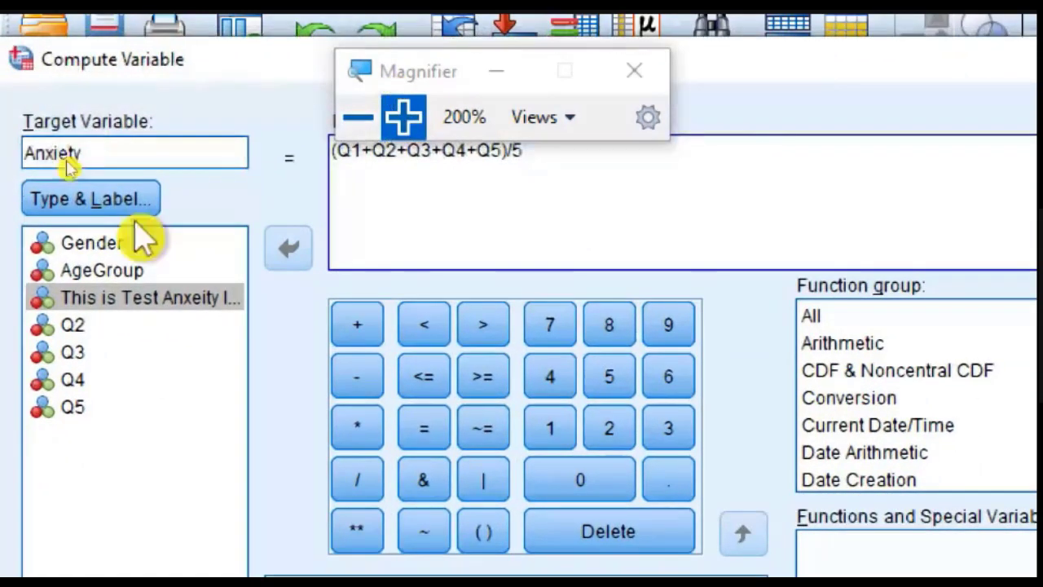
{"action": "double_click", "coordinate": [112, 157]}
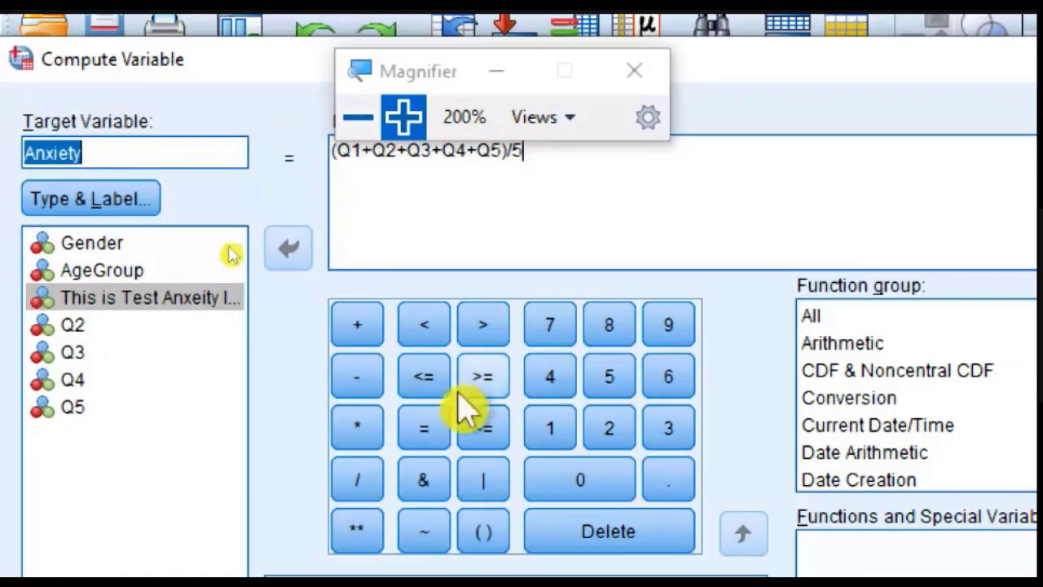
{"action": "left_click", "coordinate": [352, 128]}
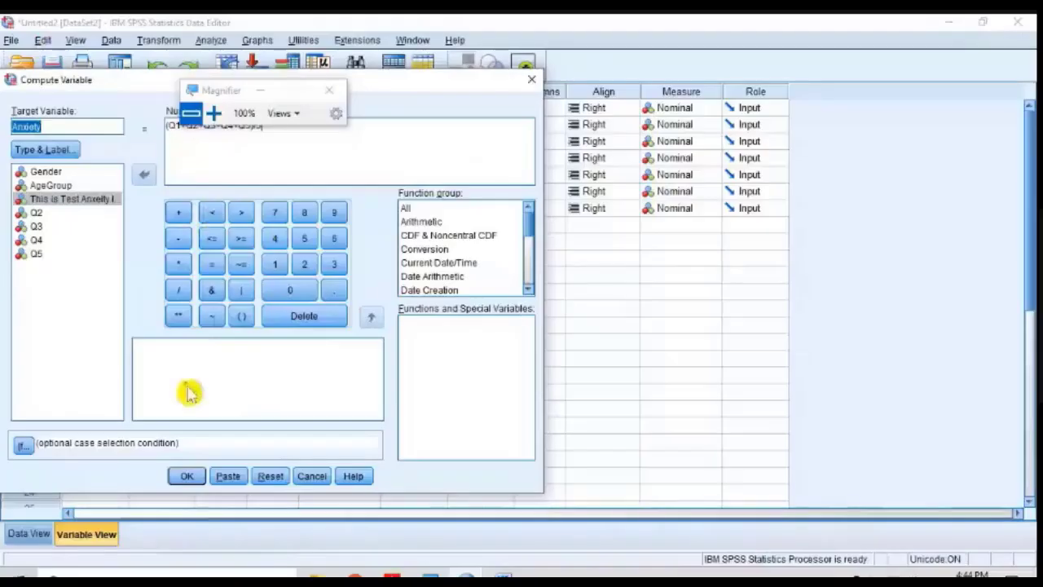
{"action": "left_click", "coordinate": [188, 477]}
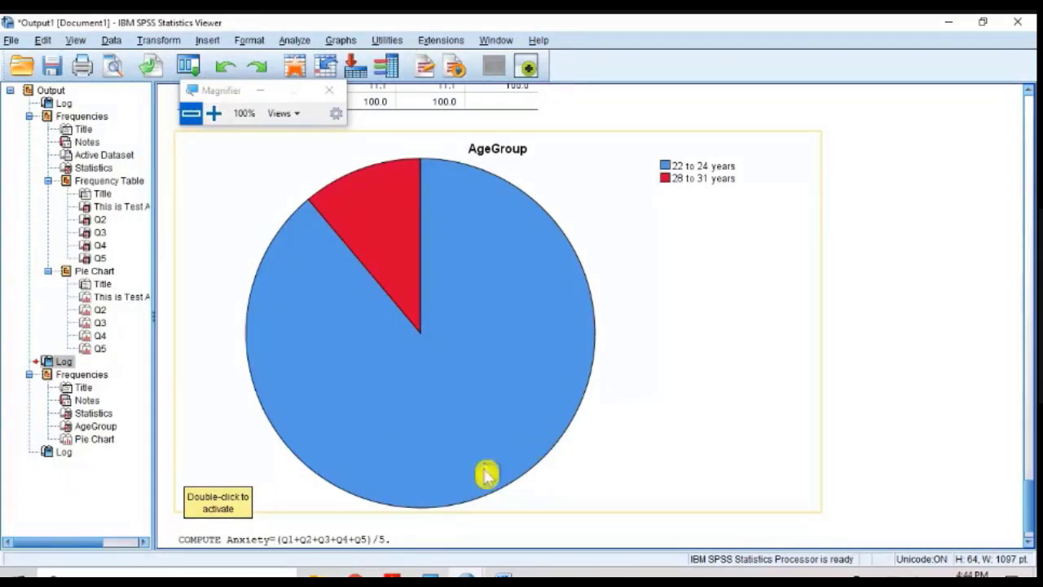
Step: Switch to the Untitled2 data editor and examine the new Anxiety variable in Variable View at 200% magnification
{"action": "left_click", "coordinate": [463, 575]}
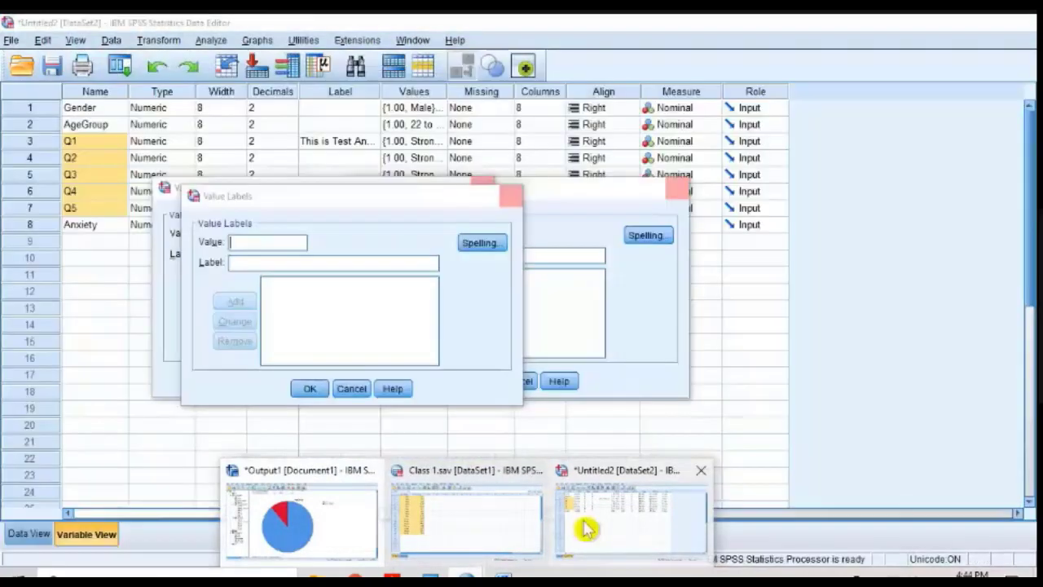
{"action": "left_click", "coordinate": [587, 529]}
{"action": "left_click", "coordinate": [270, 360]}
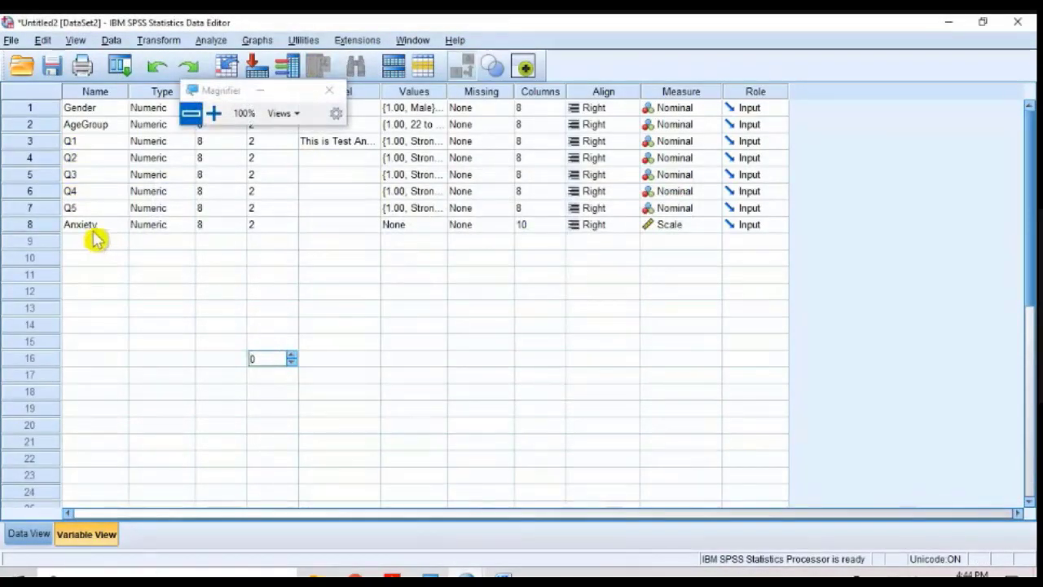
{"action": "left_click", "coordinate": [212, 115]}
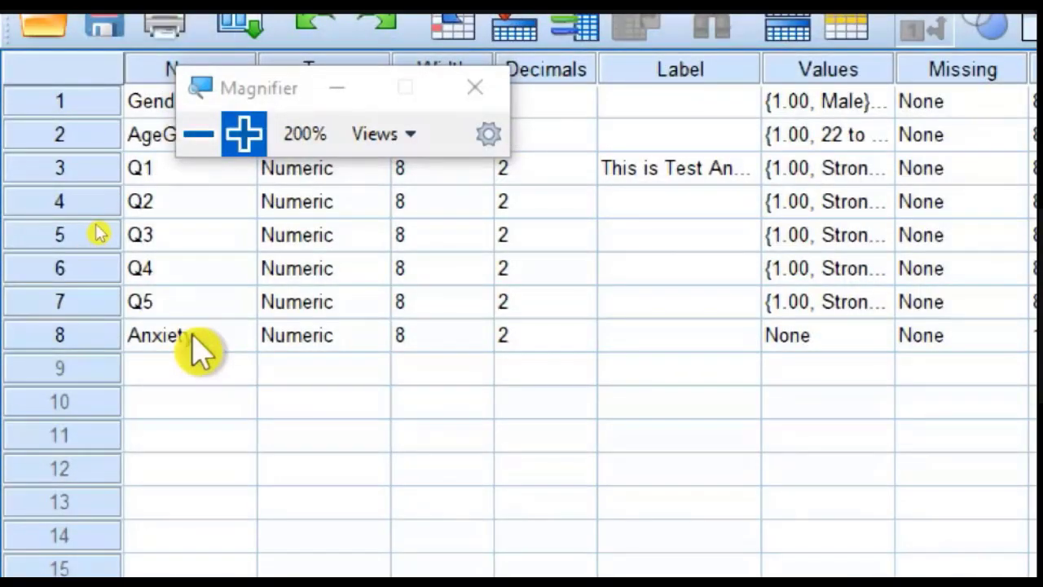
{"action": "left_click", "coordinate": [198, 134]}
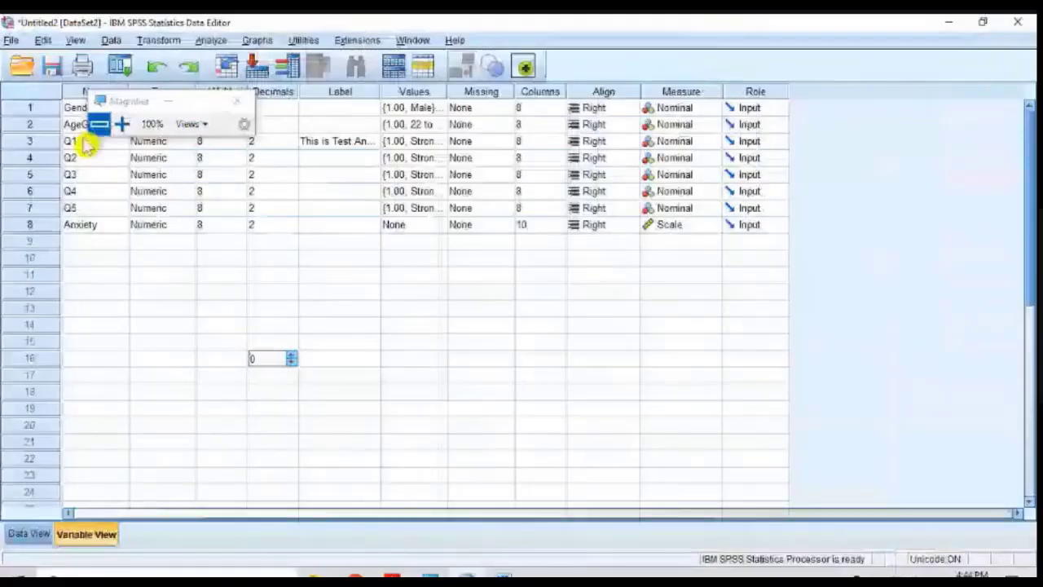
Step: Show the cases in Data View and select the whole Anxiety column to examine its computed scores at 200% magnification
{"action": "left_click", "coordinate": [42, 531]}
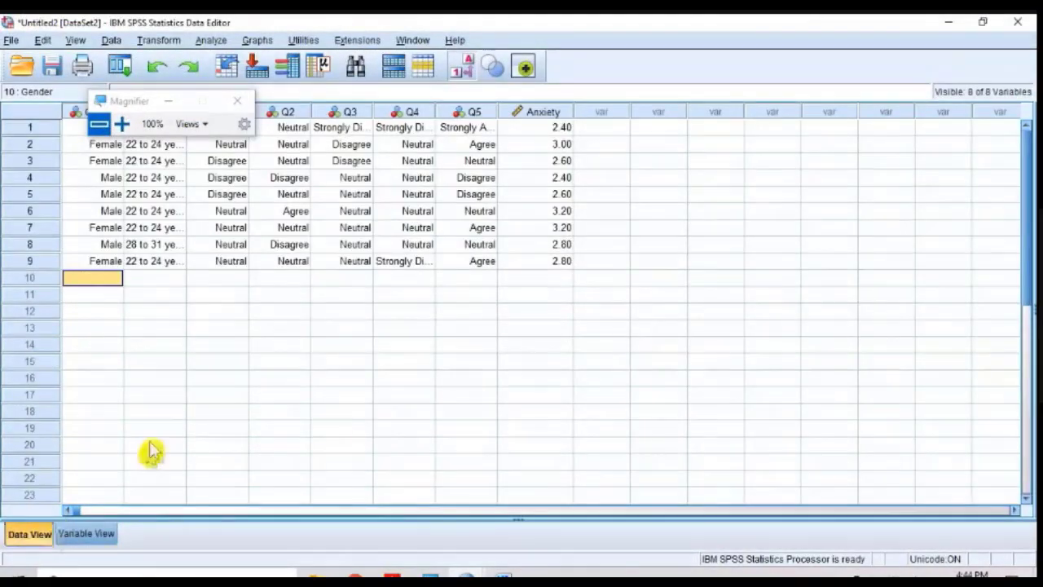
{"action": "left_click", "coordinate": [122, 124]}
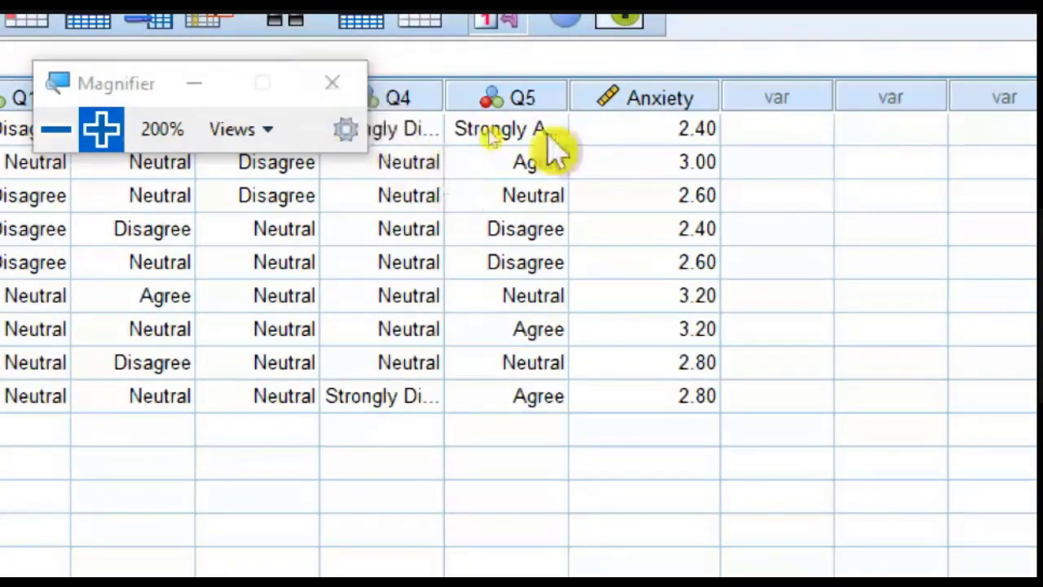
{"action": "left_click", "coordinate": [689, 104]}
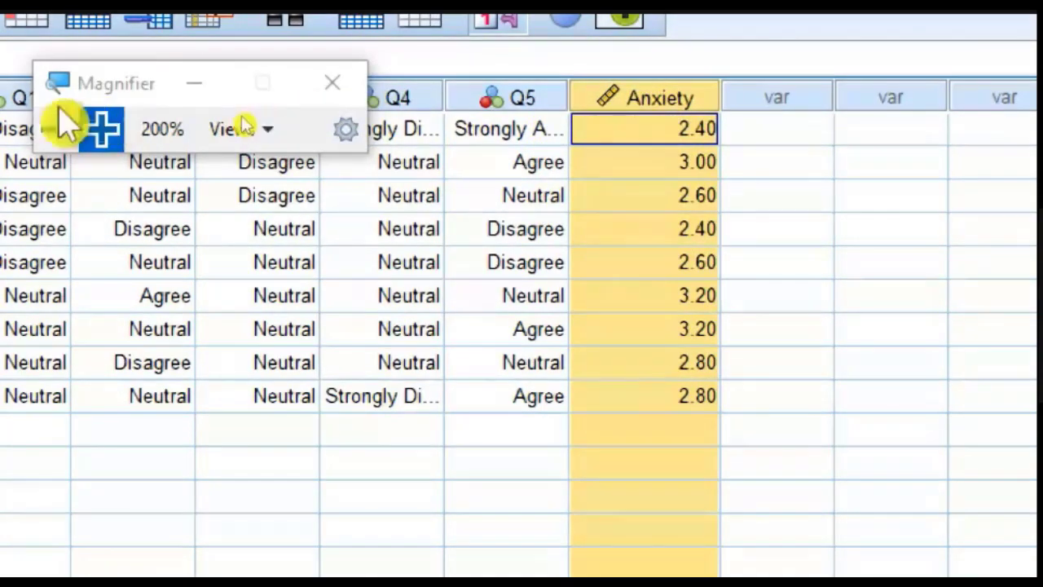
{"action": "left_click", "coordinate": [57, 127]}
Step: Start a Descriptives analysis and add Anxiety as its variable, magnifying the screen to 200% with the magnifier controls clear of the dialog
{"action": "left_click", "coordinate": [211, 40]}
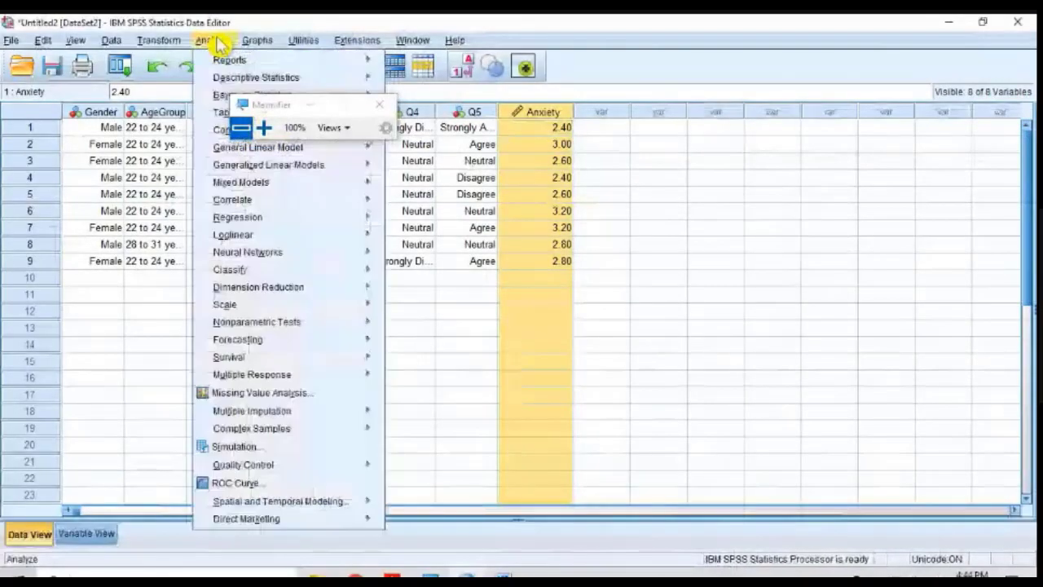
{"action": "mouse_move", "coordinate": [242, 84]}
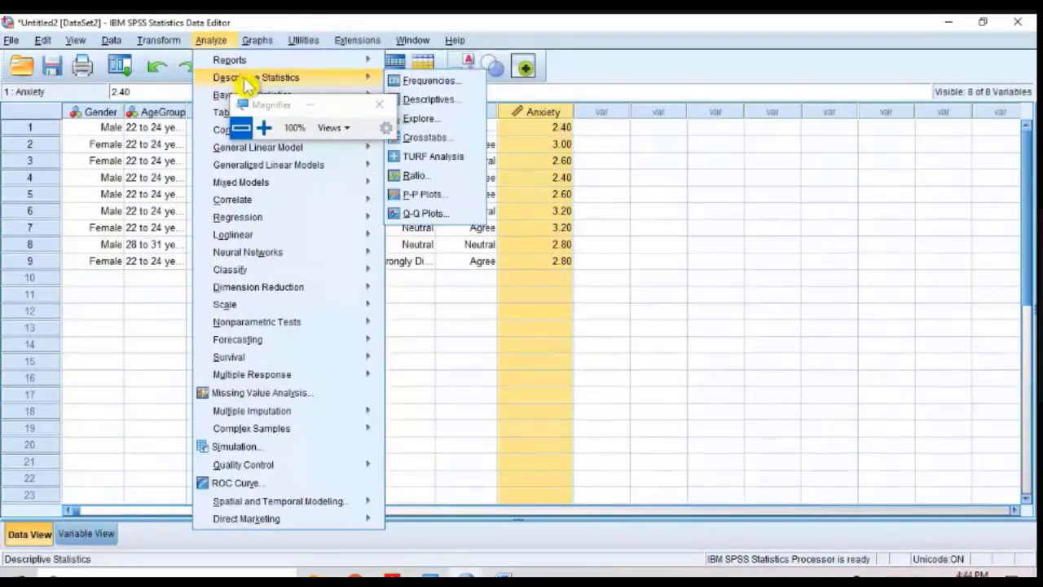
{"action": "left_click", "coordinate": [427, 98]}
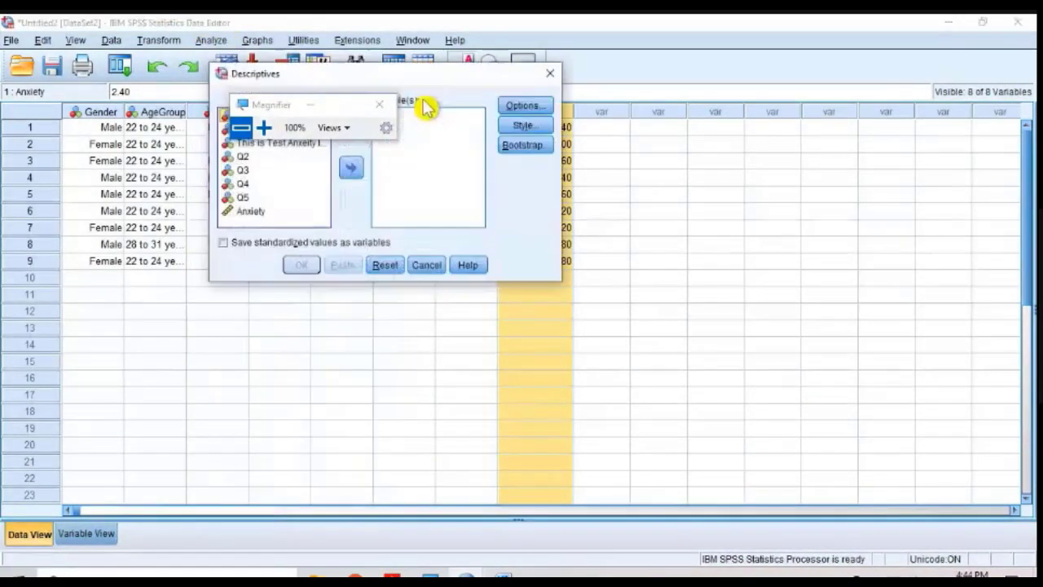
{"action": "left_click", "coordinate": [263, 127]}
{"action": "left_click_drag", "start_coordinate": [245, 77], "coordinate": [896, 351]}
{"action": "left_click", "coordinate": [244, 297]}
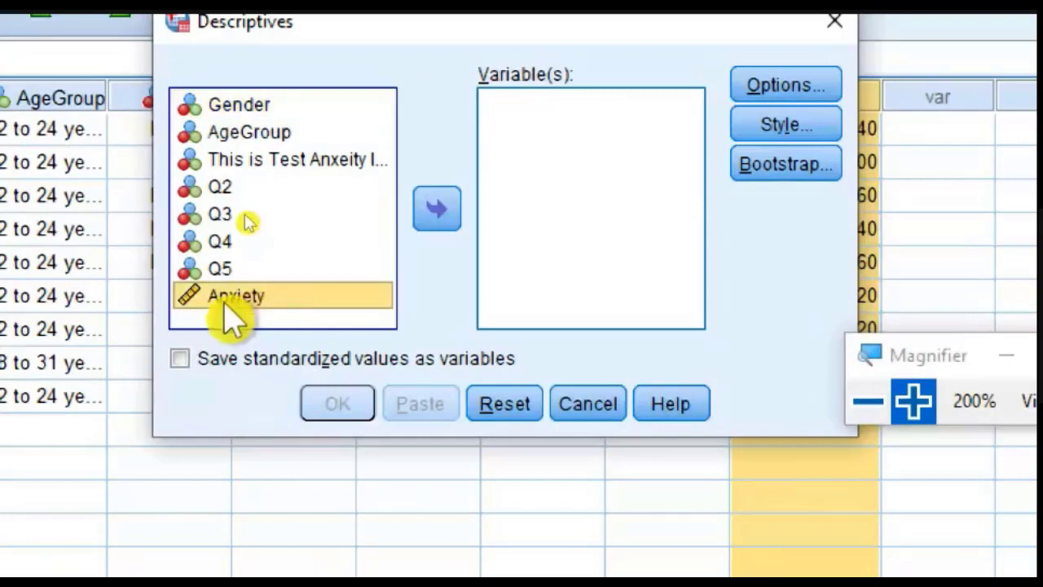
{"action": "left_click", "coordinate": [437, 209]}
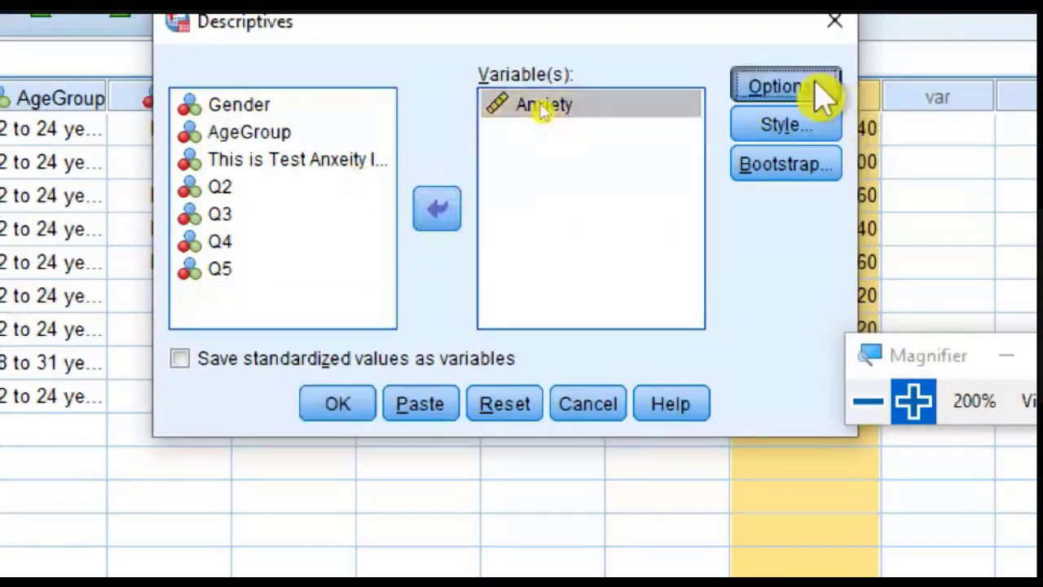
Step: Review the descriptive options, keep standard deviation, minimum and maximum, and run the analysis for Anxiety
{"action": "left_click", "coordinate": [820, 91]}
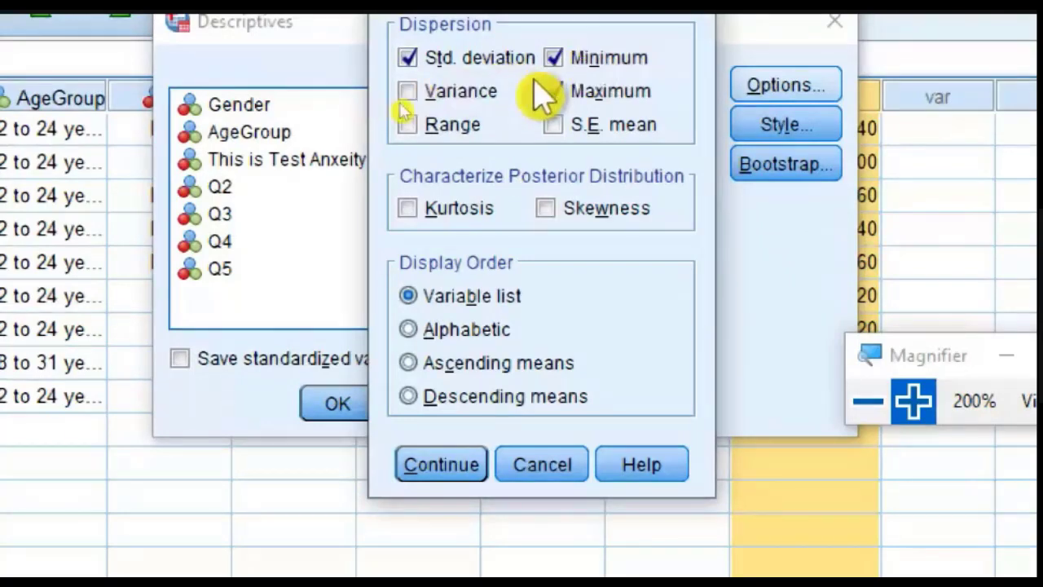
{"action": "left_click", "coordinate": [448, 474]}
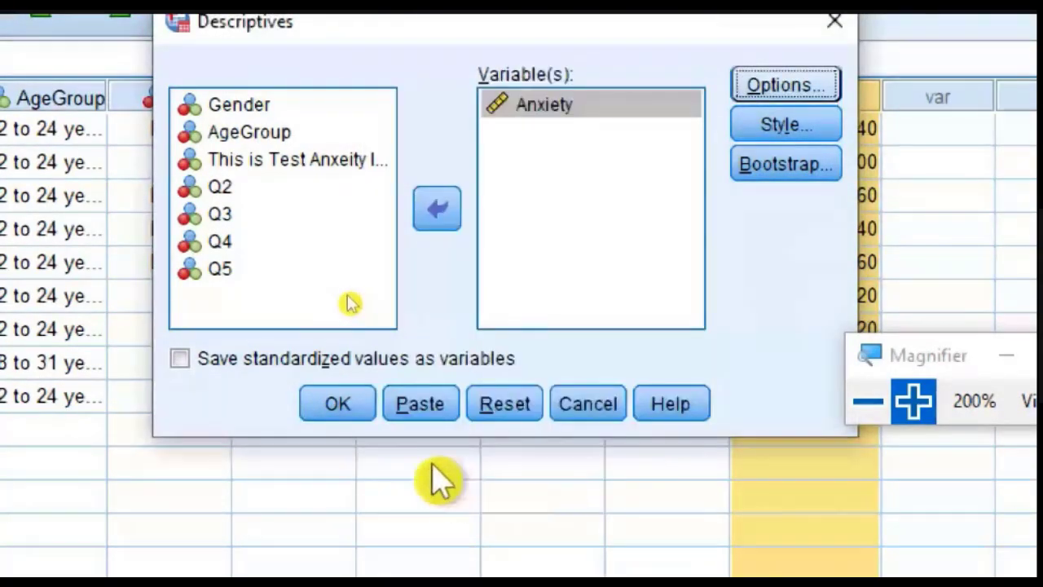
{"action": "left_click", "coordinate": [355, 417]}
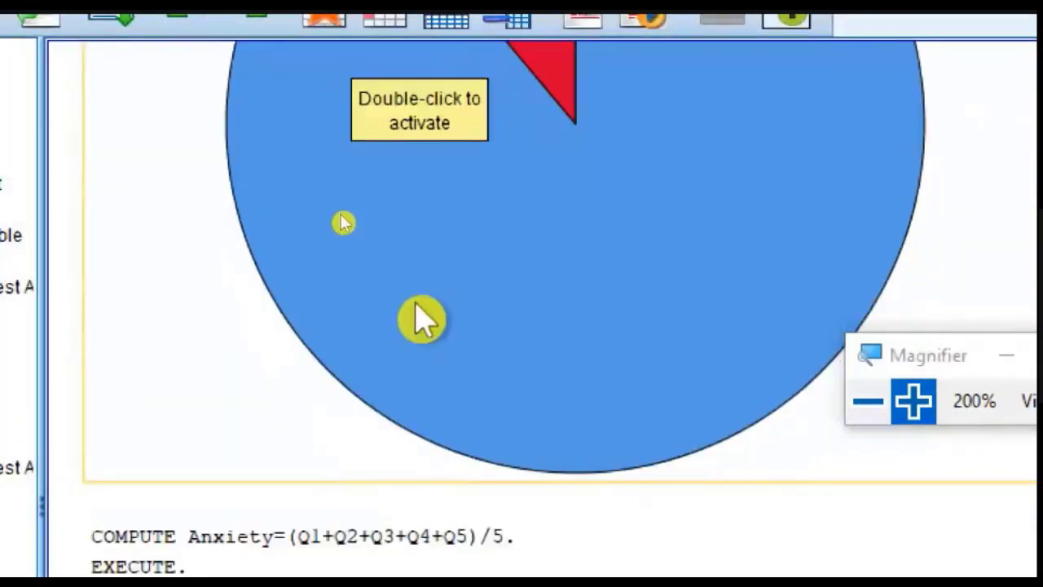
Step: Select the Descriptive Statistics table for Anxiety in the output and magnify the screen to 200% to read it
{"action": "left_click", "coordinate": [869, 401]}
{"action": "left_click", "coordinate": [869, 401]}
{"action": "left_click", "coordinate": [452, 475]}
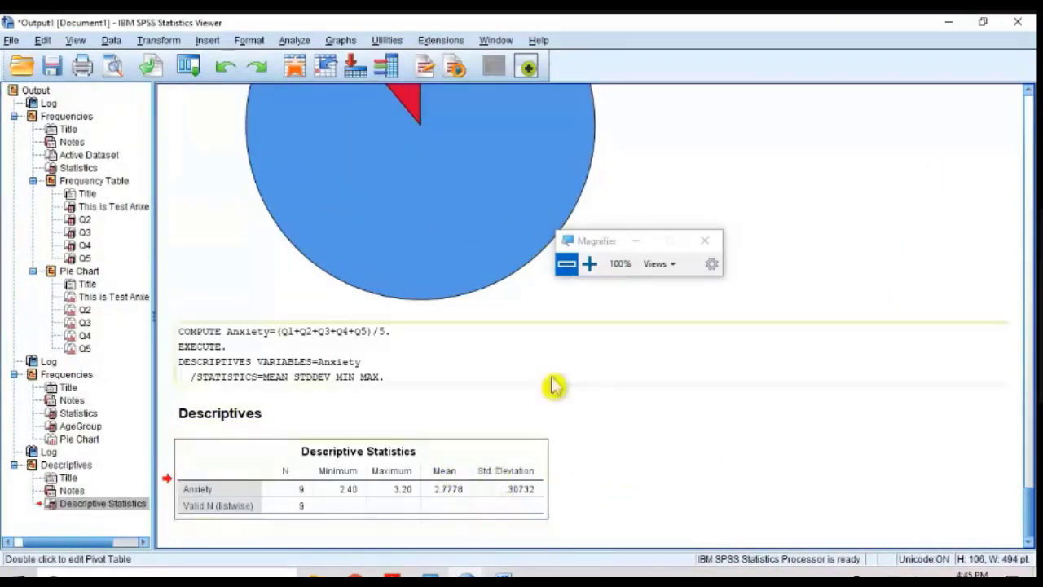
{"action": "left_click", "coordinate": [589, 263]}
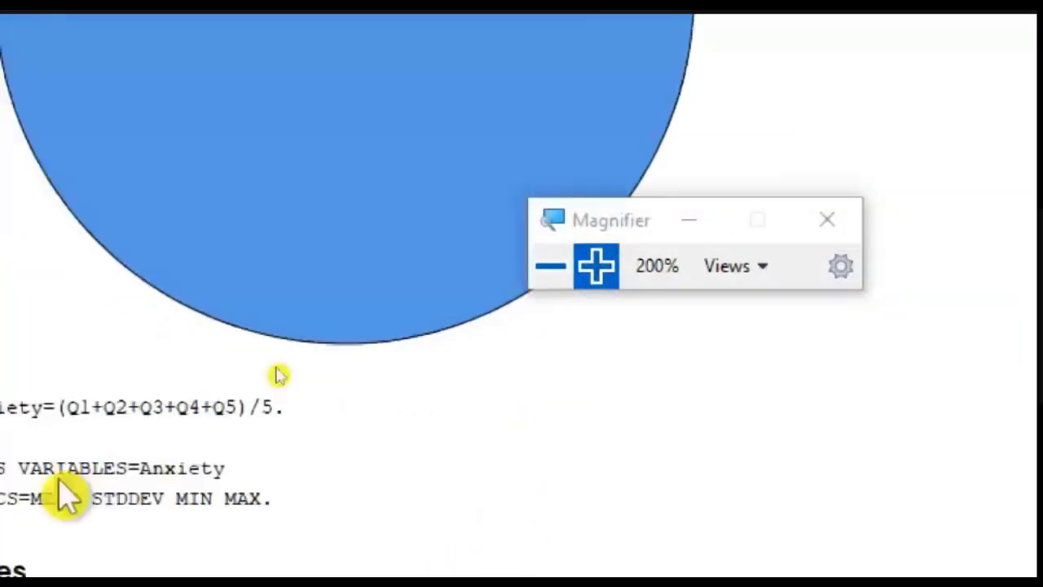
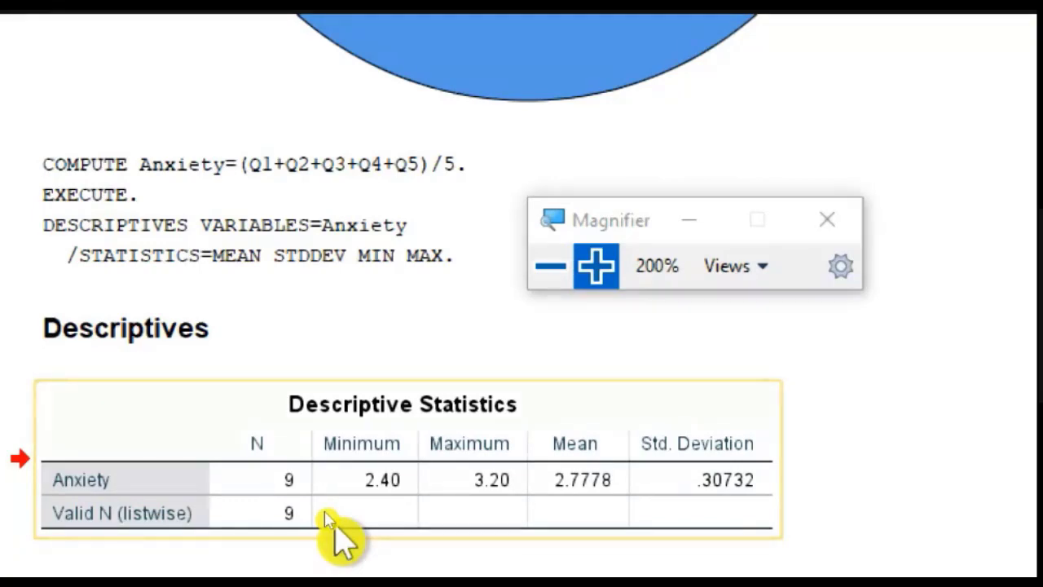
Step: Return the screen magnification to 100%, switch to the questionnaire in Word and close the magnifier
{"action": "left_click", "coordinate": [551, 266]}
{"action": "left_click", "coordinate": [366, 284]}
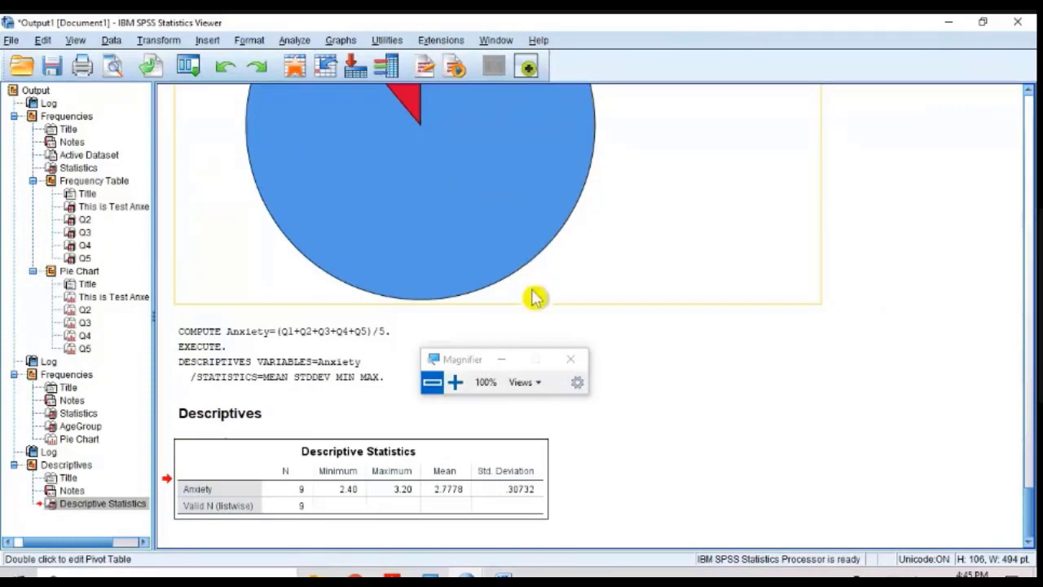
{"action": "scroll", "coordinate": [534, 300], "scroll_direction": "up", "scroll_amount": 3}
{"action": "scroll", "coordinate": [534, 301], "scroll_direction": "up", "scroll_amount": 6}
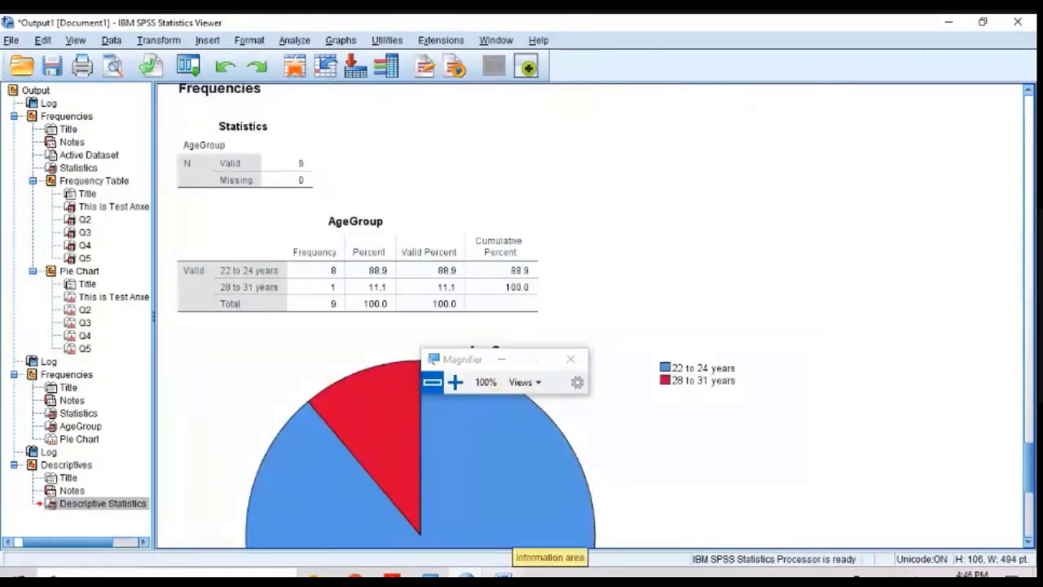
{"action": "left_click", "coordinate": [504, 576]}
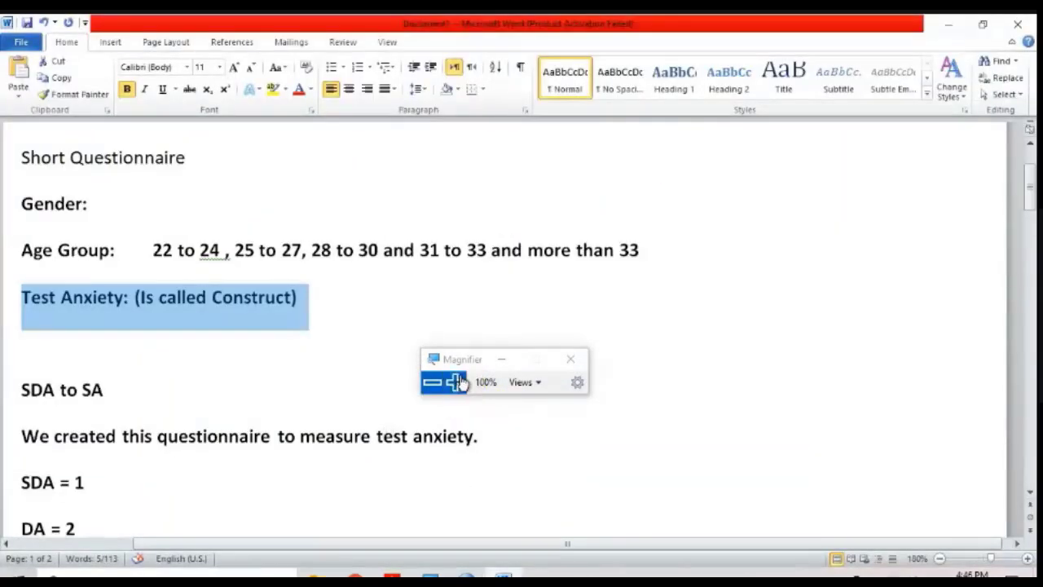
{"action": "left_click", "coordinate": [570, 359]}
Step: Select the five numbered test-anxiety statements in the questionnaire, and return to the SPSS output window
{"action": "scroll", "coordinate": [465, 359], "scroll_direction": "down", "scroll_amount": 7}
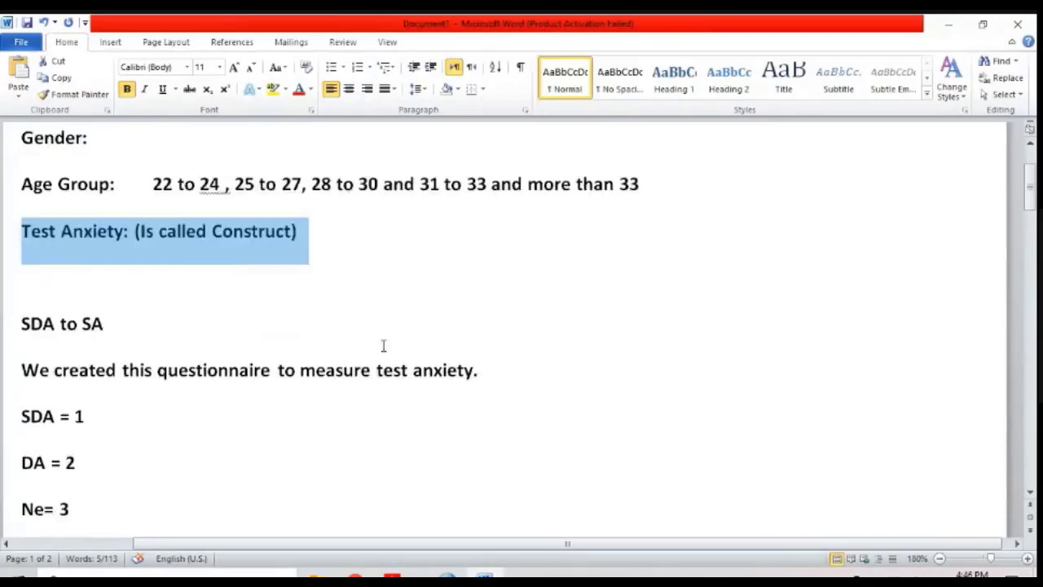
{"action": "left_click_drag", "start_coordinate": [459, 378], "coordinate": [76, 252]}
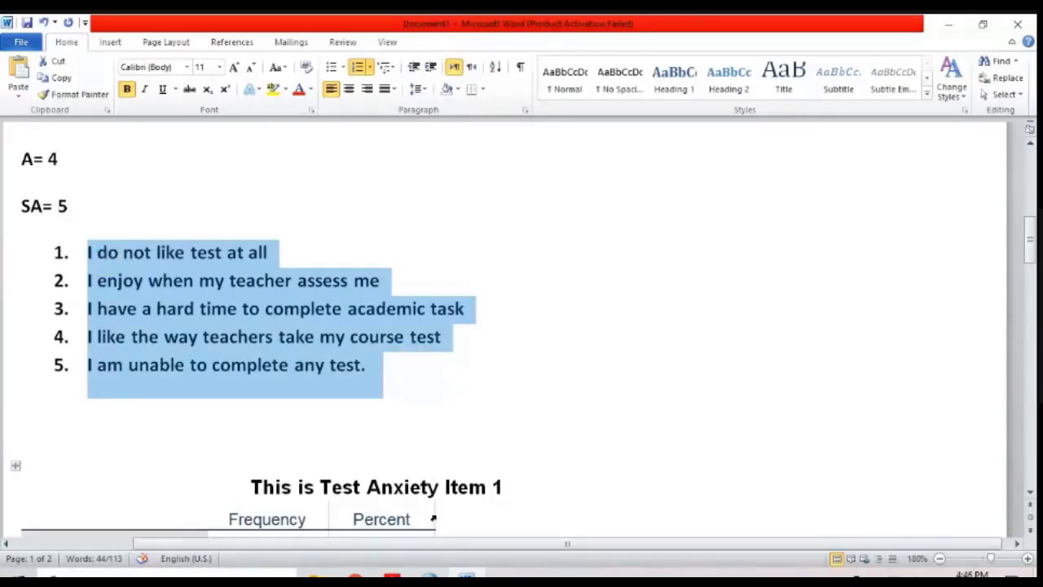
{"action": "left_click", "coordinate": [431, 575]}
{"action": "left_click", "coordinate": [330, 538]}
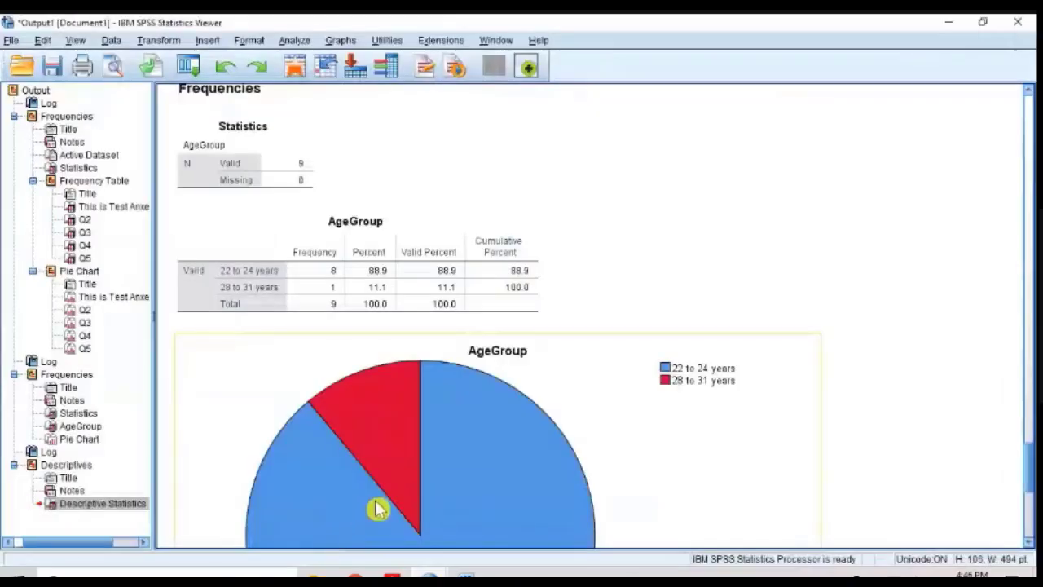
{"action": "left_click", "coordinate": [431, 574]}
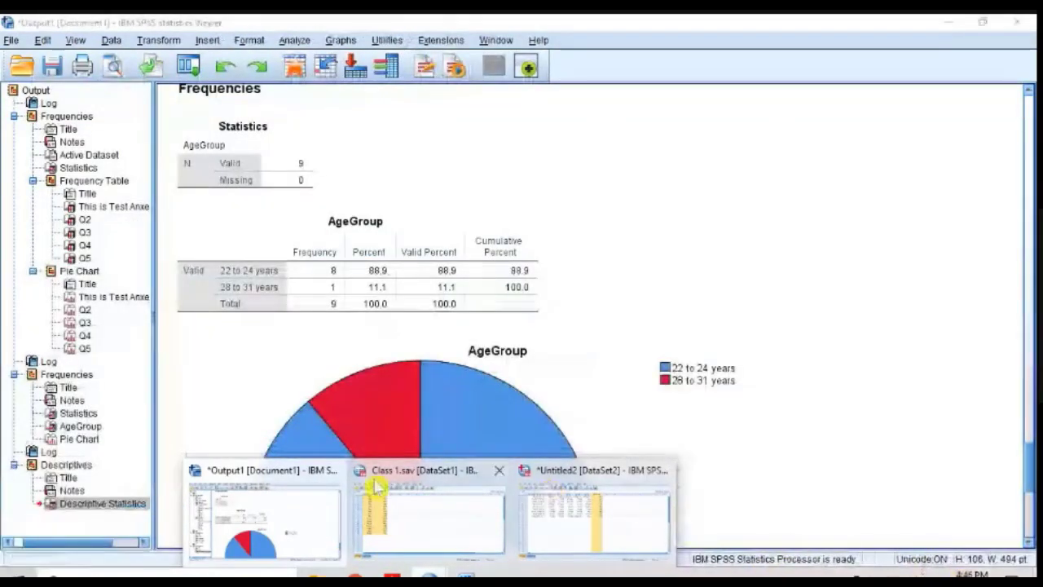
{"action": "left_click", "coordinate": [294, 520]}
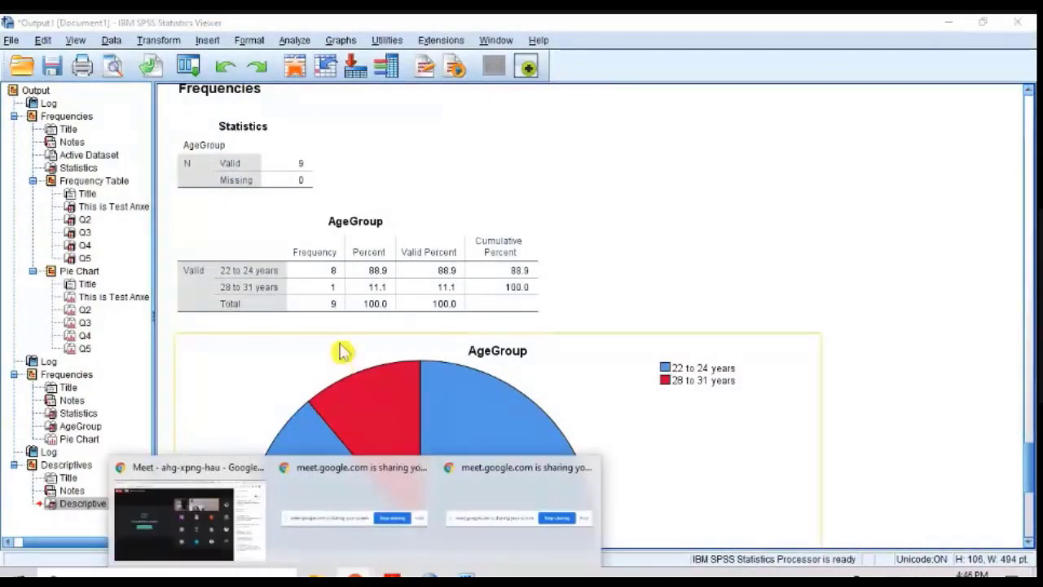
Step: Switch to Word and highlight the statements from "when my teacher assess me" through item 5
{"action": "left_click", "coordinate": [465, 572]}
{"action": "left_click_drag", "start_coordinate": [400, 396], "coordinate": [173, 276]}
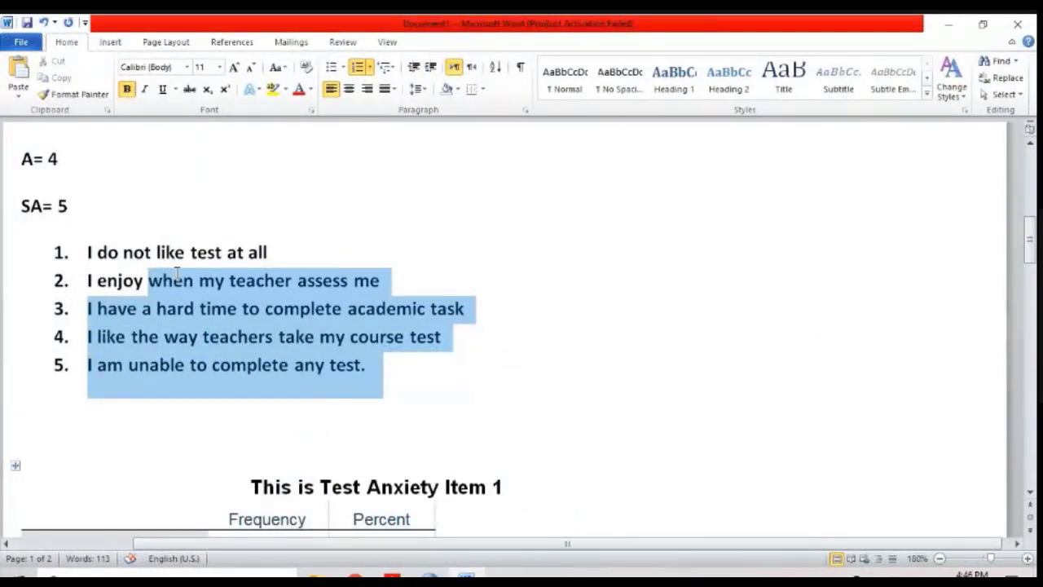
{"action": "left_click_drag", "start_coordinate": [176, 274], "coordinate": [176, 277]}
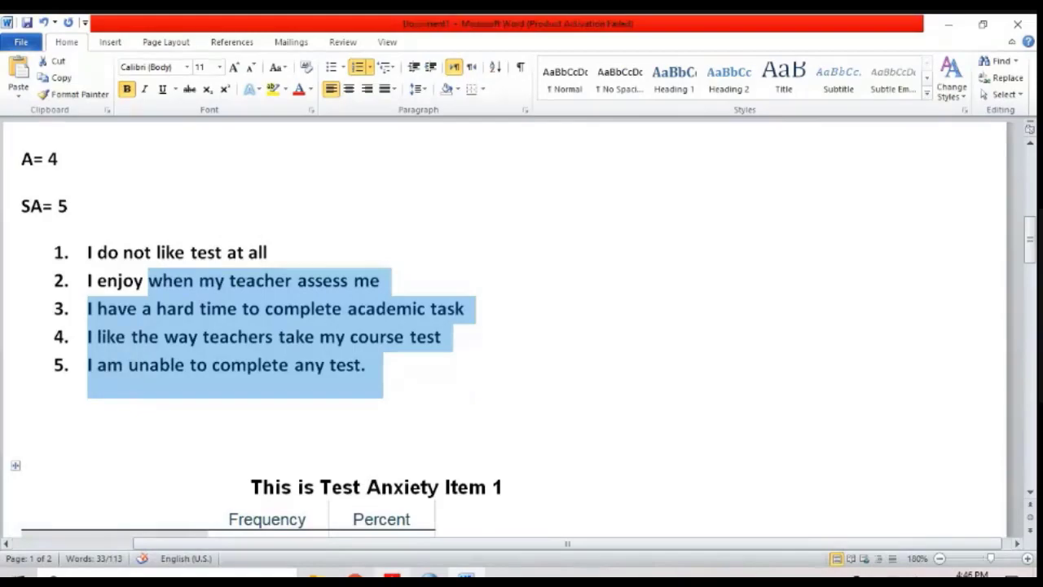
Step: Switch to Google Meet in Chrome and check the participants and chat in both webinar meetings
{"action": "left_click", "coordinate": [392, 576]}
{"action": "left_click", "coordinate": [356, 576]}
{"action": "left_click", "coordinate": [230, 546]}
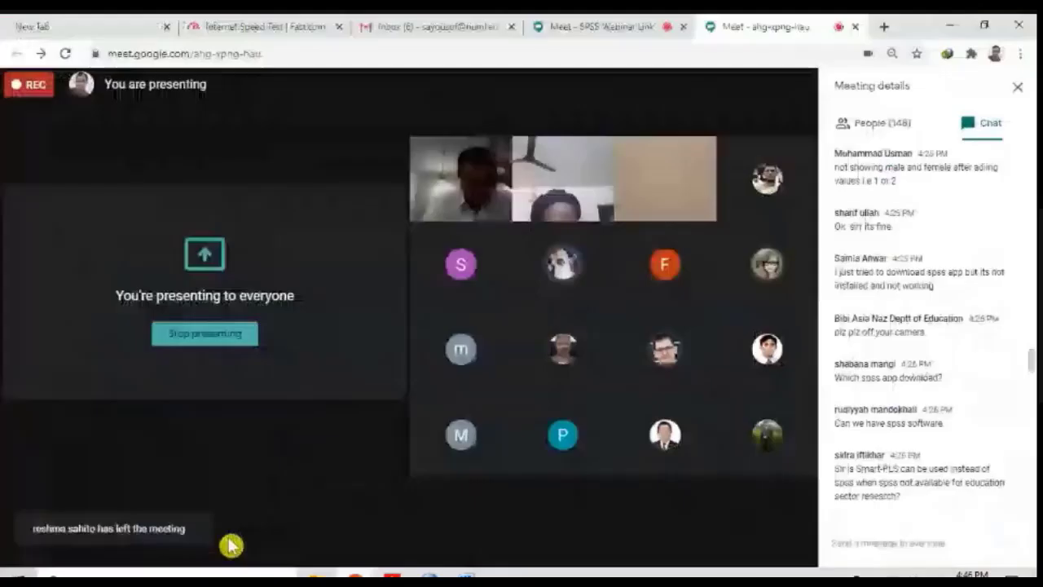
{"action": "mouse_move", "coordinate": [429, 436]}
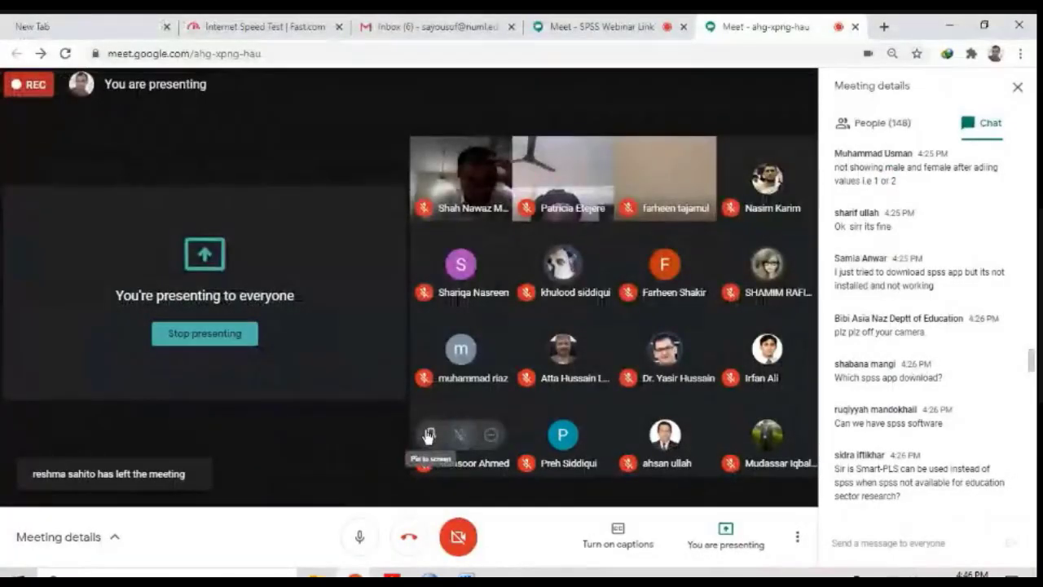
{"action": "left_click", "coordinate": [555, 25]}
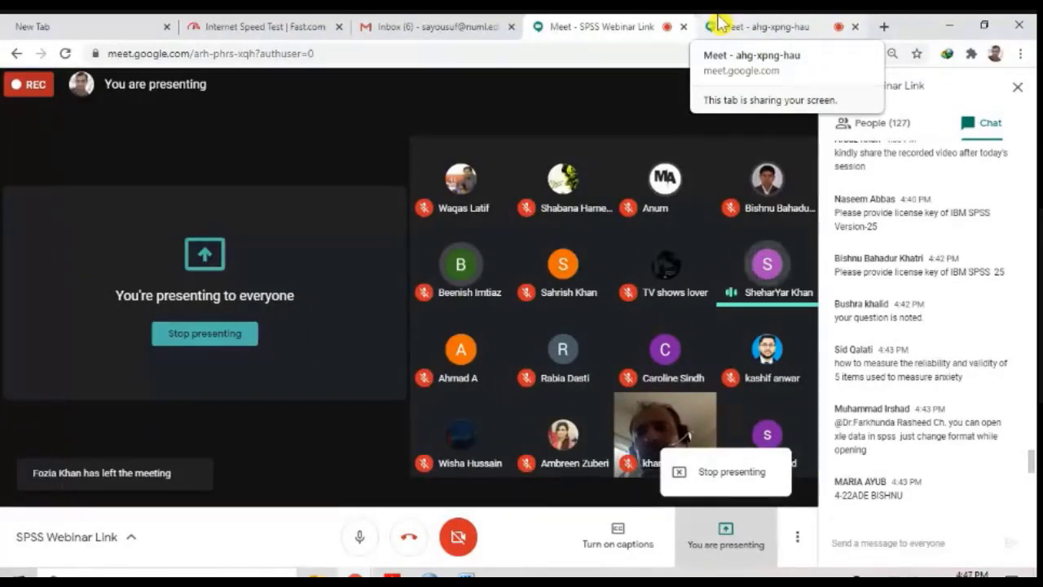
{"action": "left_click", "coordinate": [720, 22]}
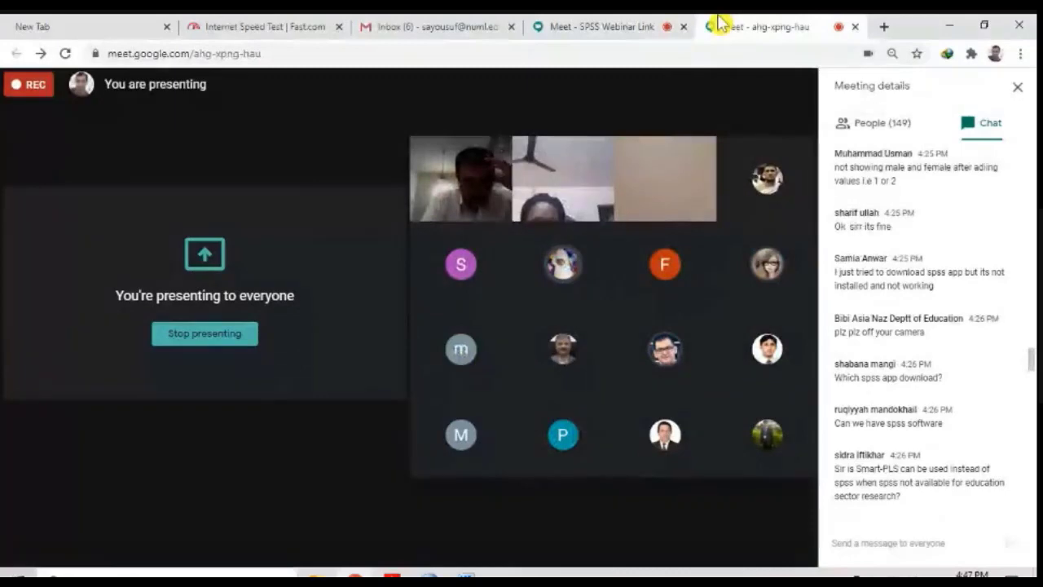
{"action": "left_click", "coordinate": [598, 36]}
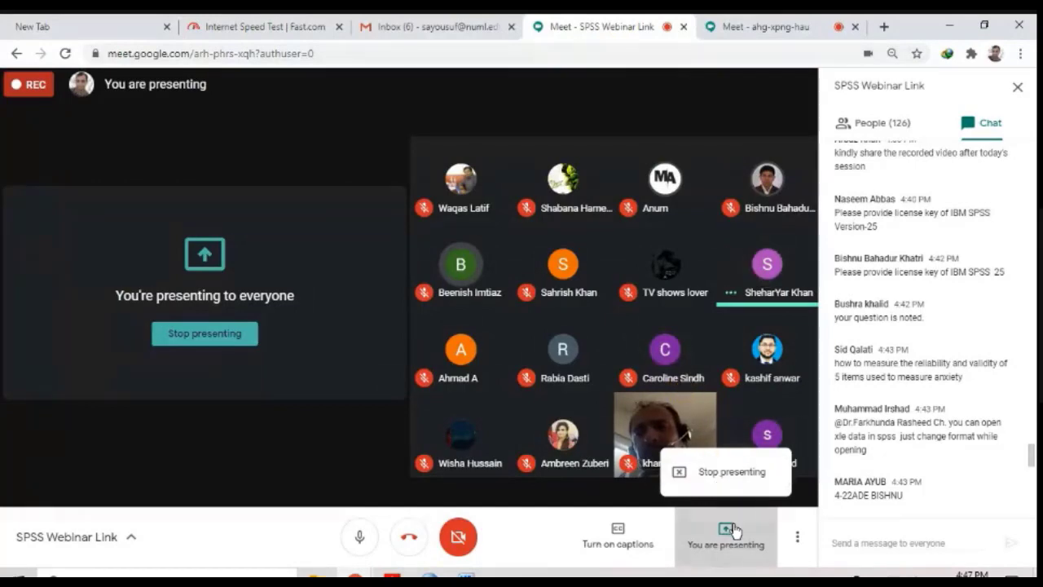
{"action": "left_click", "coordinate": [757, 27]}
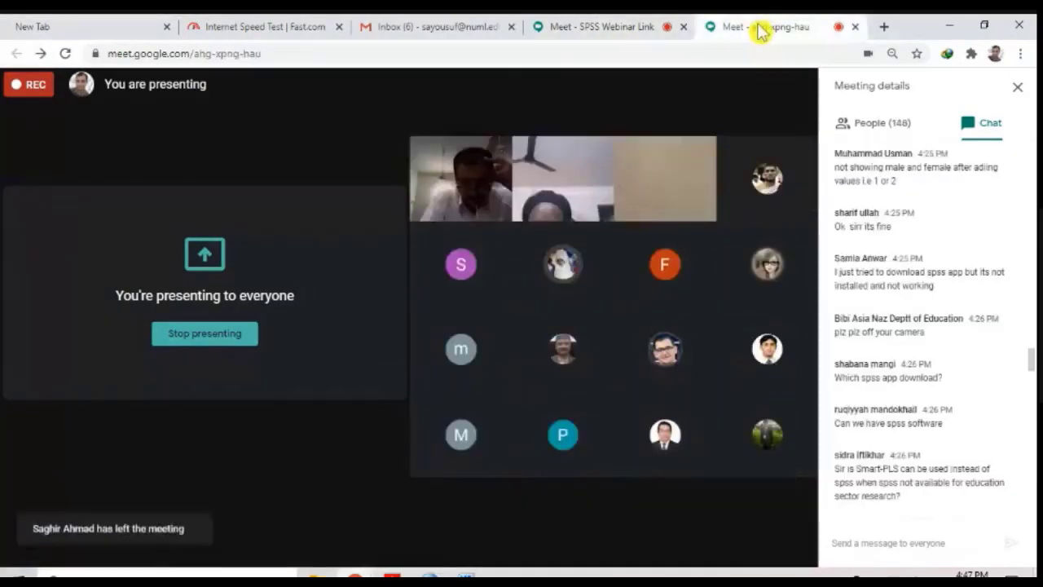
Step: Switch to the Class 1.sav dataset in SPSS, show its Variable View and examine Gender's measurement level options
{"action": "mouse_move", "coordinate": [430, 577]}
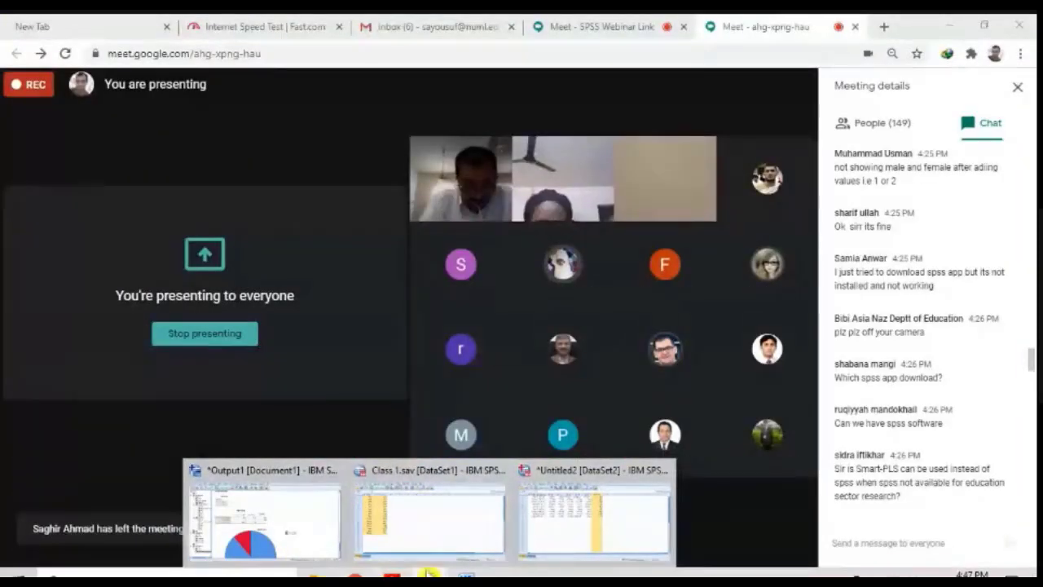
{"action": "left_click", "coordinate": [422, 538]}
{"action": "left_click", "coordinate": [90, 536]}
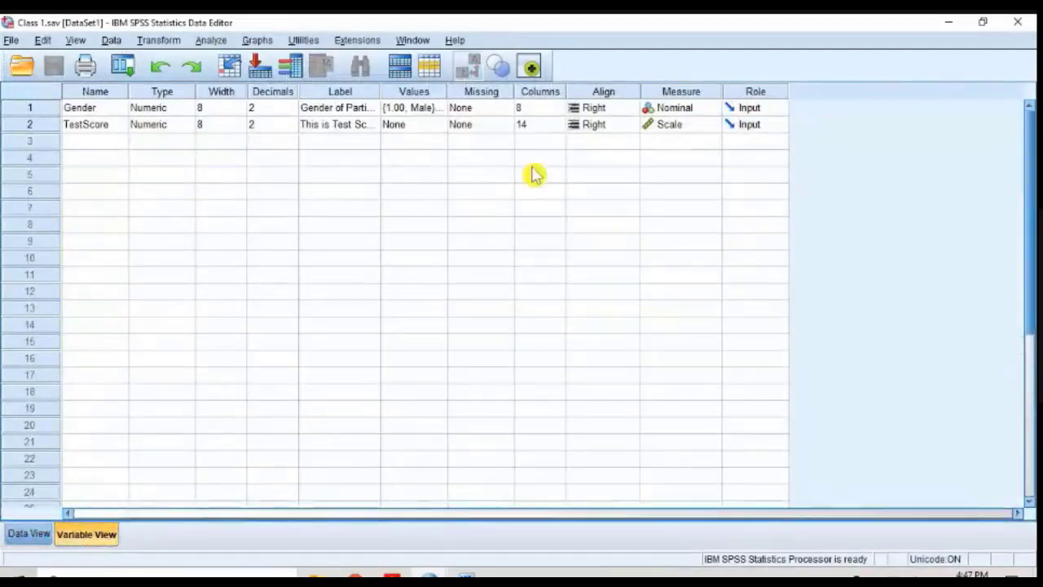
{"action": "left_click", "coordinate": [715, 109]}
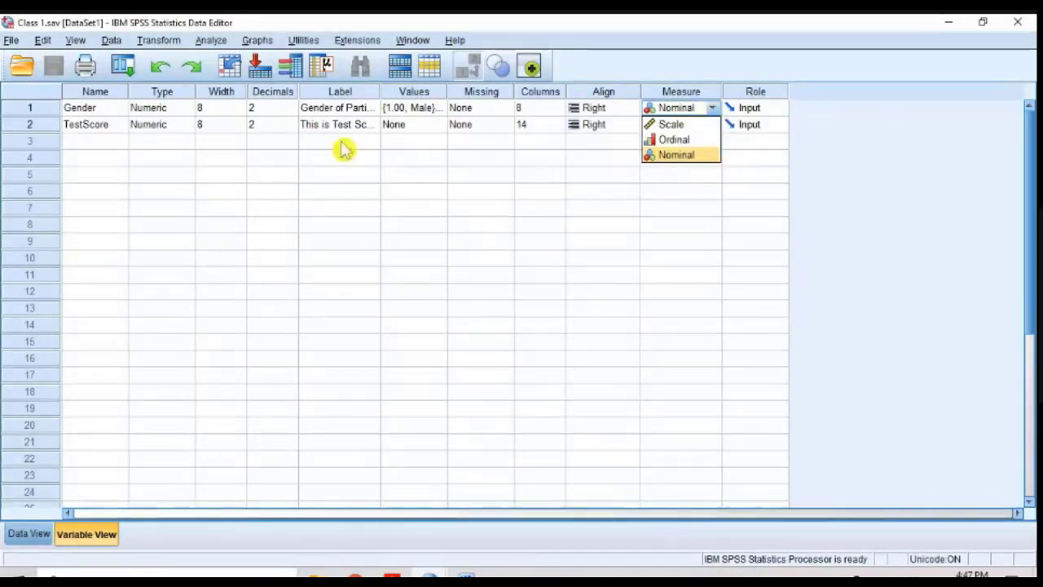
{"action": "left_click", "coordinate": [106, 110]}
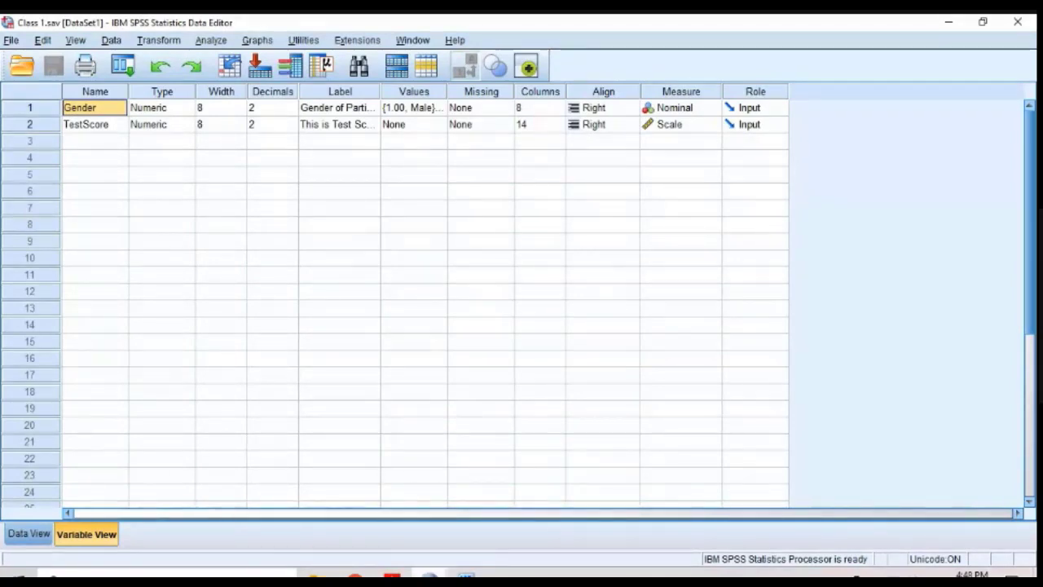
{"action": "left_click", "coordinate": [431, 574]}
{"action": "left_click", "coordinate": [330, 558]}
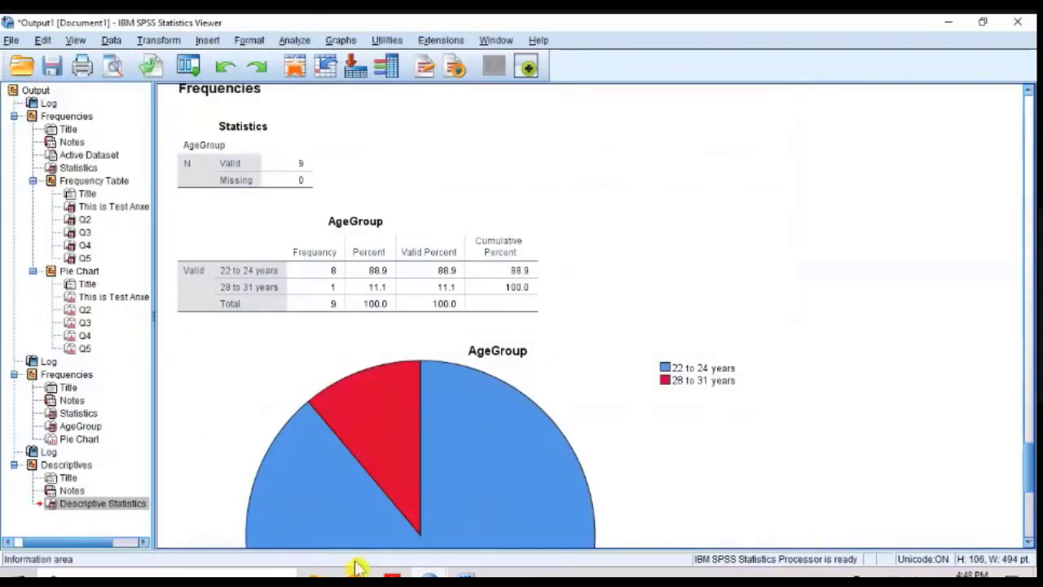
{"action": "mouse_move", "coordinate": [359, 573]}
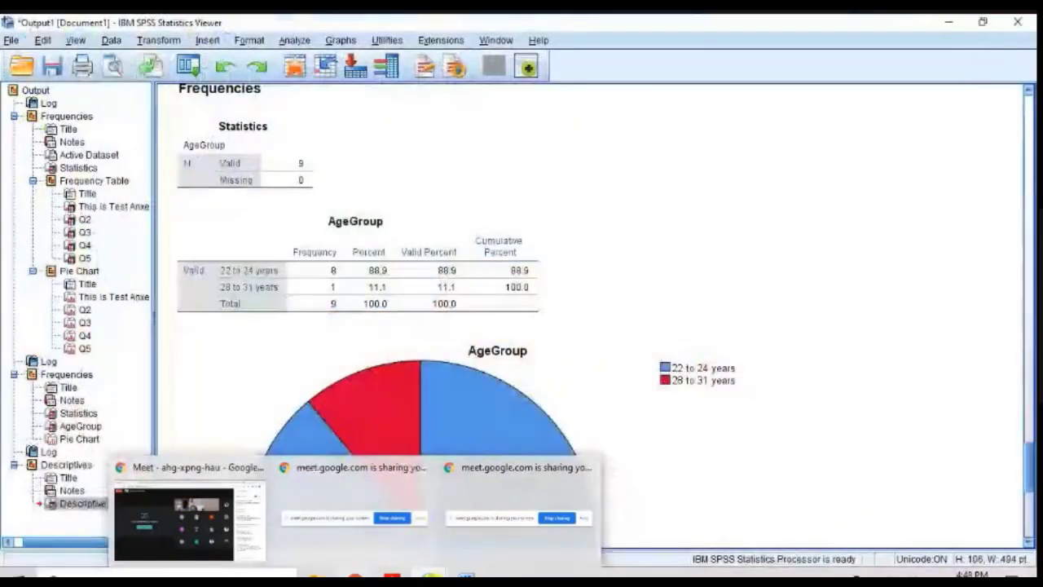
{"action": "mouse_move", "coordinate": [429, 576]}
{"action": "left_click", "coordinate": [300, 539]}
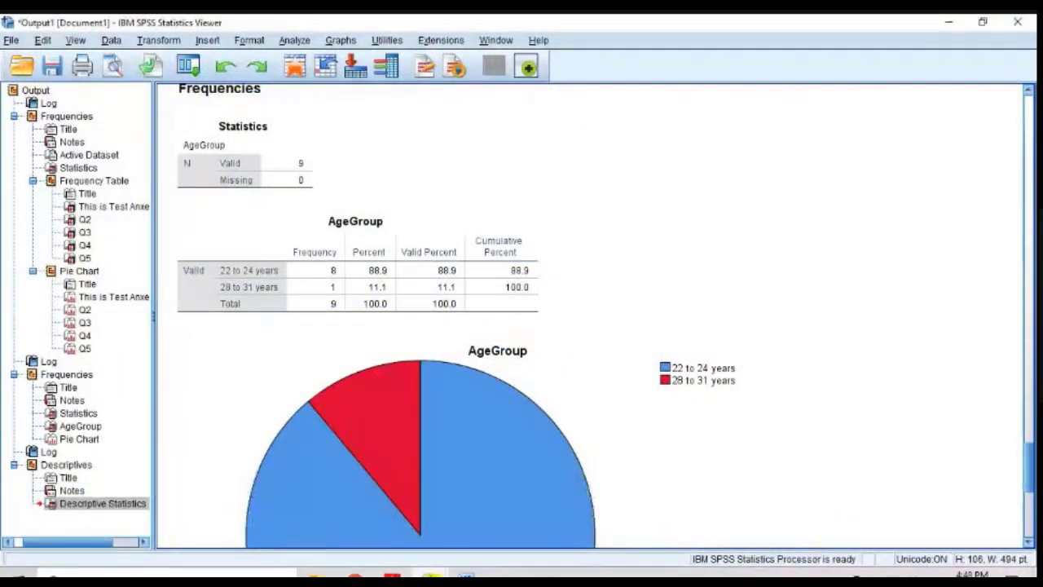
Step: Review Gender's value labels in Class 1.sav without changing them, and show the cases in Data View
{"action": "left_click", "coordinate": [445, 521]}
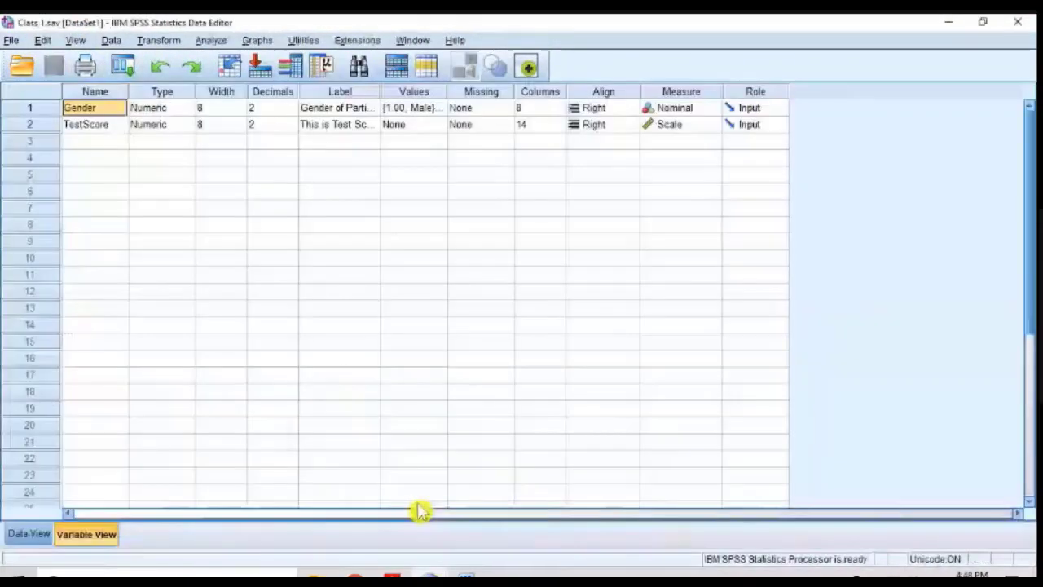
{"action": "left_click", "coordinate": [427, 107]}
{"action": "left_click", "coordinate": [438, 108]}
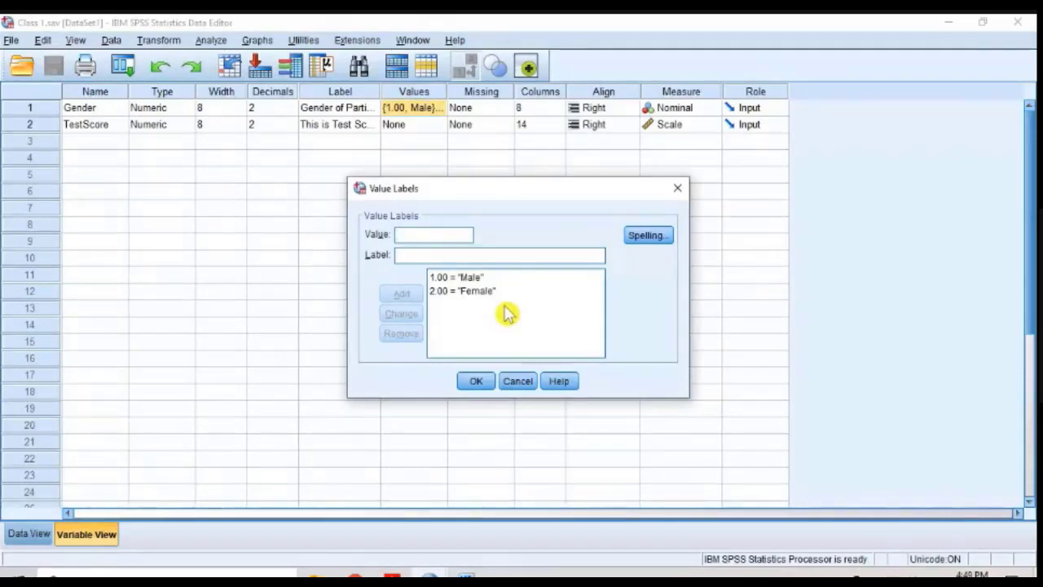
{"action": "left_click", "coordinate": [678, 188]}
{"action": "left_click", "coordinate": [29, 533]}
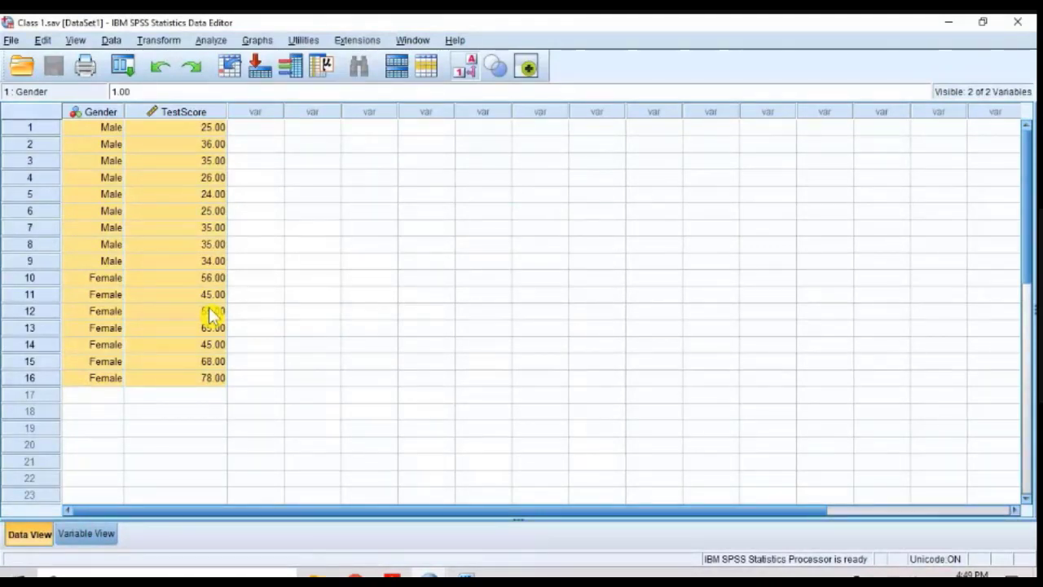
Step: Switch to Word and select all five test-anxiety statements, extending the selection to the blank line below them
{"action": "key", "text": "alt+Tab"}
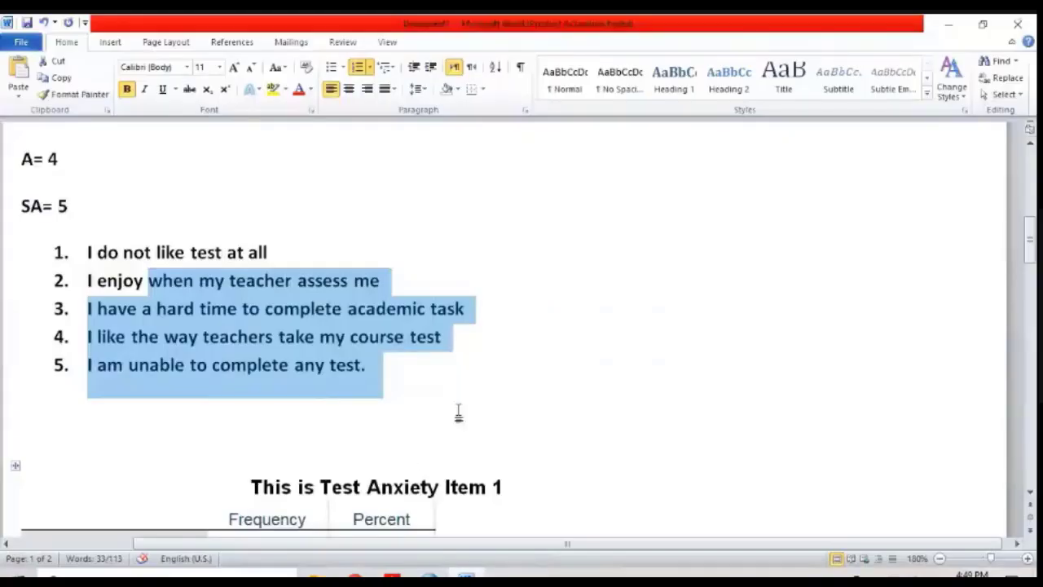
{"action": "left_click_drag", "start_coordinate": [400, 372], "coordinate": [82, 269]}
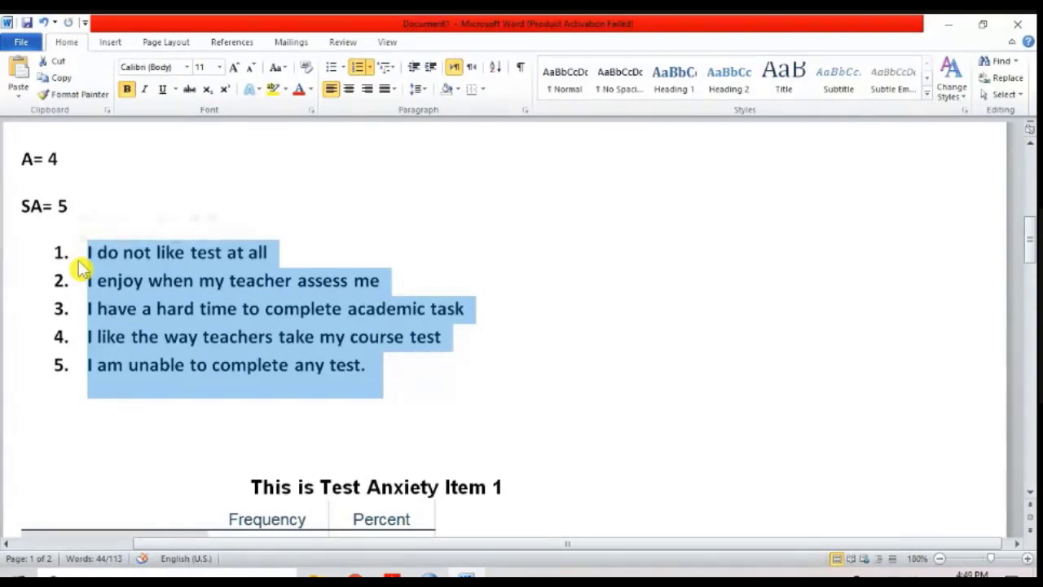
{"action": "left_click", "coordinate": [82, 269]}
{"action": "key", "text": "shift+Down"}
{"action": "key", "text": "shift+Down"}
{"action": "key", "text": "shift+Down"}
{"action": "key", "text": "shift+Down"}
{"action": "key", "text": "shift+Down"}
{"action": "key", "text": "shift+Down"}
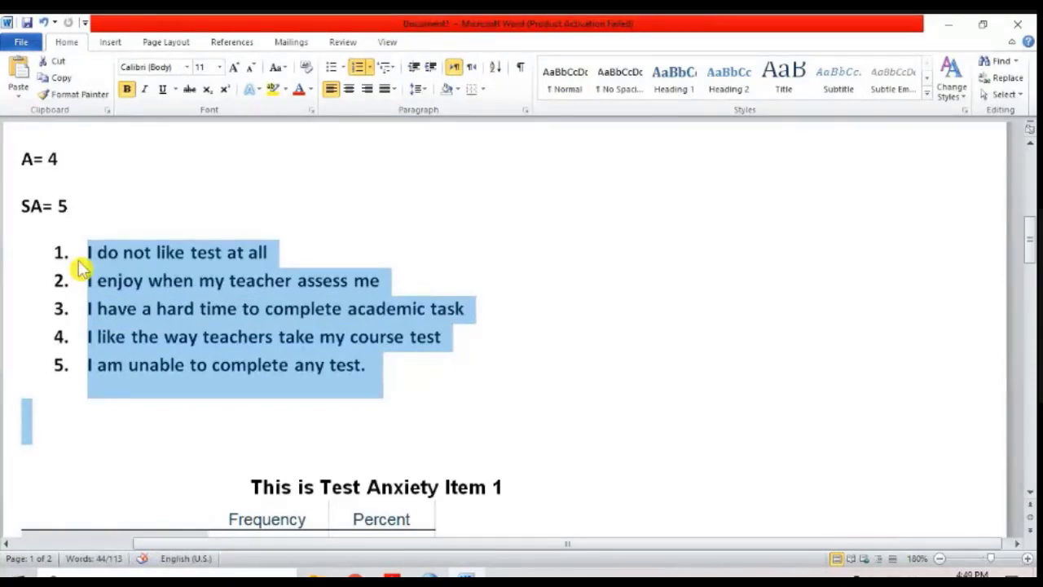
Step: Clear the selection and highlight only the first statement, "I do not like test at all"
{"action": "key", "text": "Up"}
{"action": "key", "text": "Up"}
{"action": "key", "text": "Up"}
{"action": "key", "text": "Up"}
{"action": "key", "text": "Up"}
{"action": "key", "text": "Up"}
{"action": "key", "text": "Up"}
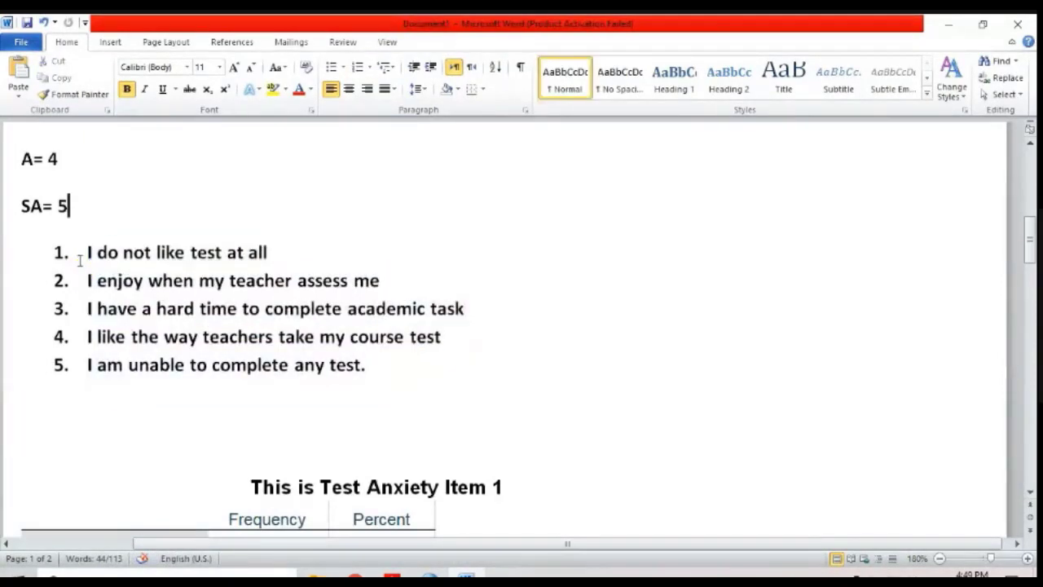
{"action": "key", "text": "Down"}
{"action": "key", "text": "Down"}
{"action": "key", "text": "Down"}
{"action": "key", "text": "Down"}
{"action": "key", "text": "Down"}
{"action": "key", "text": "Down"}
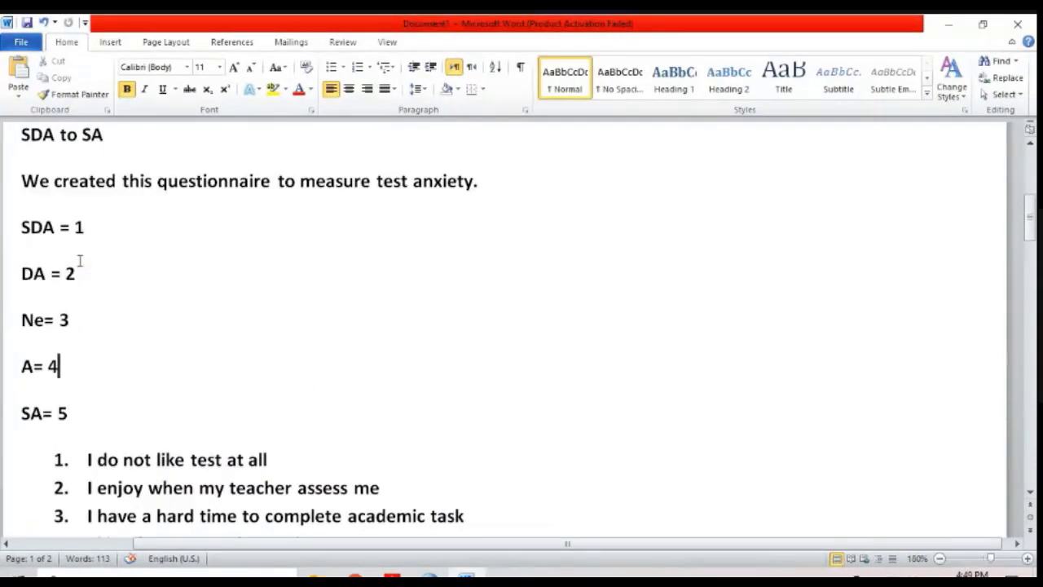
{"action": "key", "text": "shift+End"}
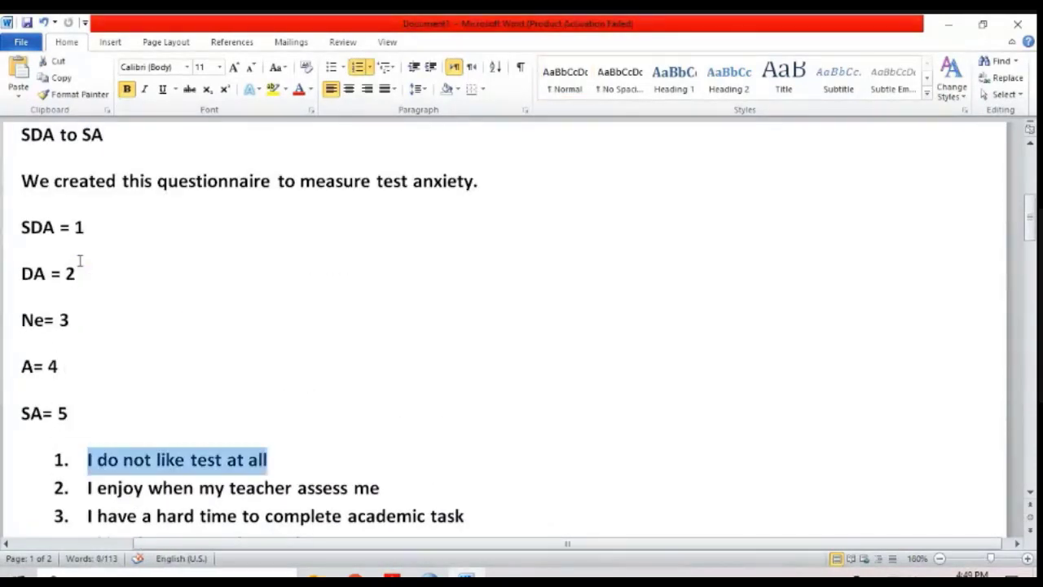
{"action": "key", "text": "Right"}
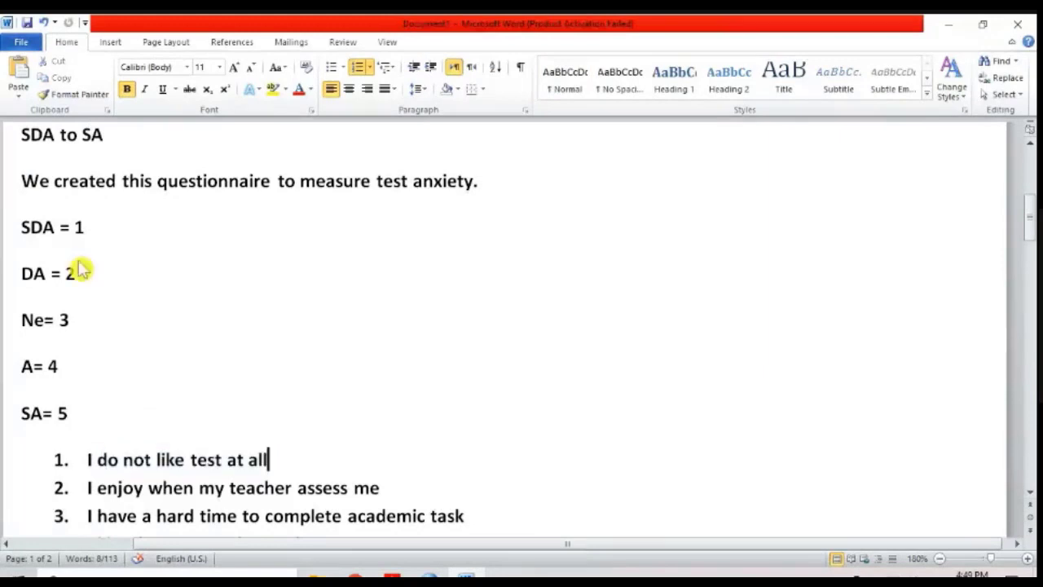
Step: Insert "to" before "assess me" in item 2 so it reads "I enjoy when my teacher to assess me"
{"action": "key", "text": "Down"}
{"action": "key", "text": "Home"}
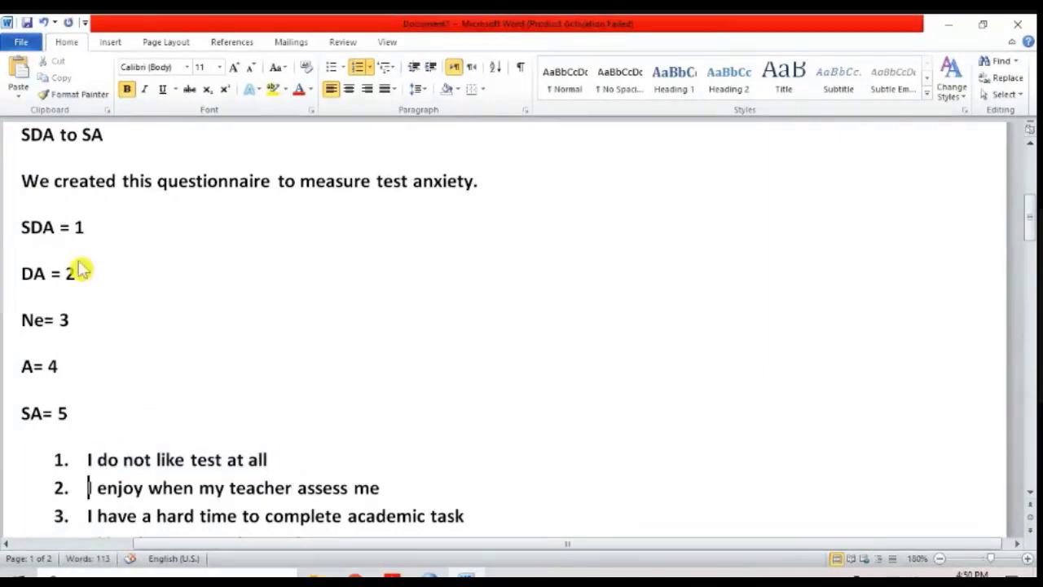
{"action": "key", "text": "End"}
{"action": "key", "text": "Left"}
{"action": "key", "text": "Left"}
{"action": "key", "text": "Left"}
{"action": "key", "text": "Left"}
{"action": "key", "text": "Left"}
{"action": "key", "text": "Left"}
{"action": "key", "text": "Left"}
{"action": "key", "text": "Left"}
{"action": "key", "text": "Left"}
{"action": "type", "text": "to"}
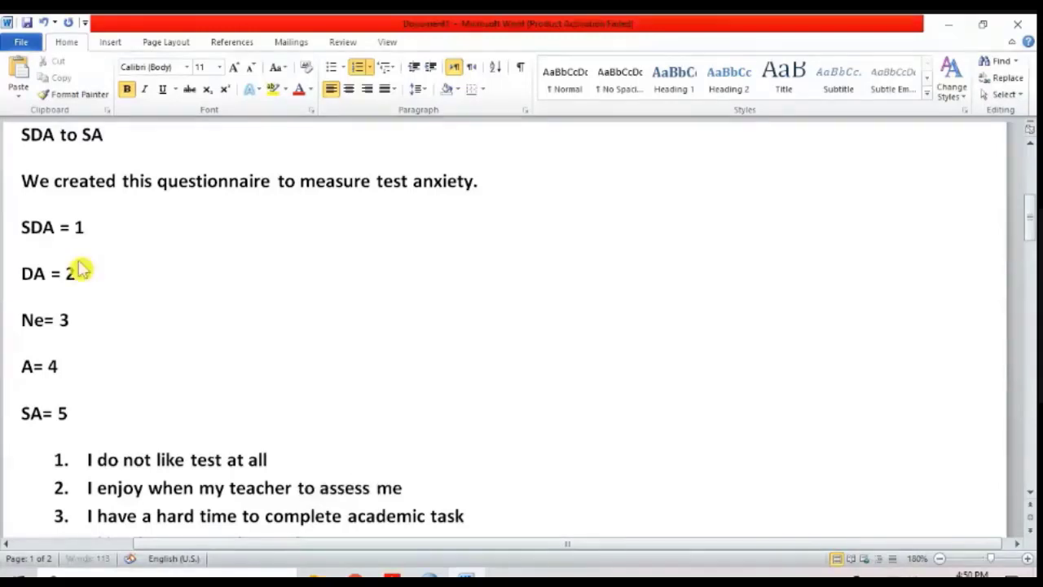
Step: End item 2 with a period and select the first two test-anxiety statements
{"action": "key", "text": "End"}
{"action": "type", "text": "."}
{"action": "key", "text": "Up"}
{"action": "key", "text": "Home"}
{"action": "key", "text": "shift+Down"}
{"action": "key", "text": "shift+Down"}
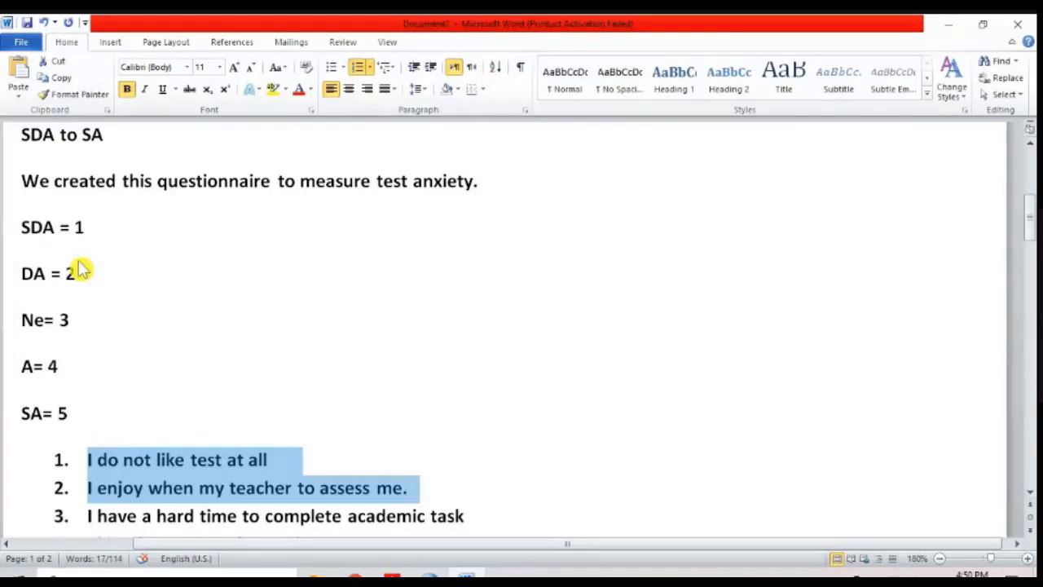
Step: Add "(SA)" after item 1 with a tab space before it, and select the wording "I do not like test at a"
{"action": "key", "text": "Left"}
{"action": "key", "text": "End"}
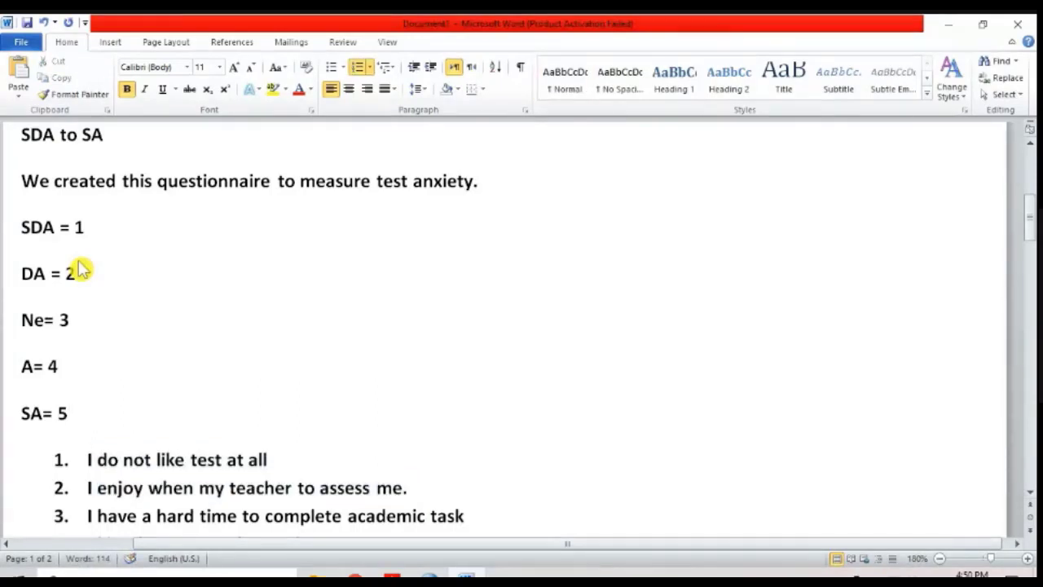
{"action": "key", "text": "Tab"}
{"action": "type", "text": "("}
{"action": "type", "text": "SDA"}
{"action": "key", "text": "BackSpace"}
{"action": "key", "text": "BackSpace"}
{"action": "type", "text": "A)"}
{"action": "key", "text": "Home"}
{"action": "key", "text": "shift+Right"}
{"action": "key", "text": "shift+Right"}
{"action": "key", "text": "shift+Right"}
{"action": "key", "text": "shift+Right"}
{"action": "key", "text": "shift+Right"}
{"action": "key", "text": "shift+Right"}
{"action": "key", "text": "shift+Right"}
{"action": "key", "text": "shift+Right"}
{"action": "key", "text": "shift+Right"}
{"action": "key", "text": "shift+Right"}
{"action": "key", "text": "shift+Right"}
{"action": "key", "text": "shift+Right"}
{"action": "key", "text": "shift+Right"}
{"action": "key", "text": "shift+Right"}
{"action": "key", "text": "shift+Right"}
{"action": "key", "text": "shift+Right"}
{"action": "key", "text": "shift+Right"}
{"action": "key", "text": "shift+Right"}
{"action": "key", "text": "shift+Right"}
{"action": "key", "text": "shift+Right"}
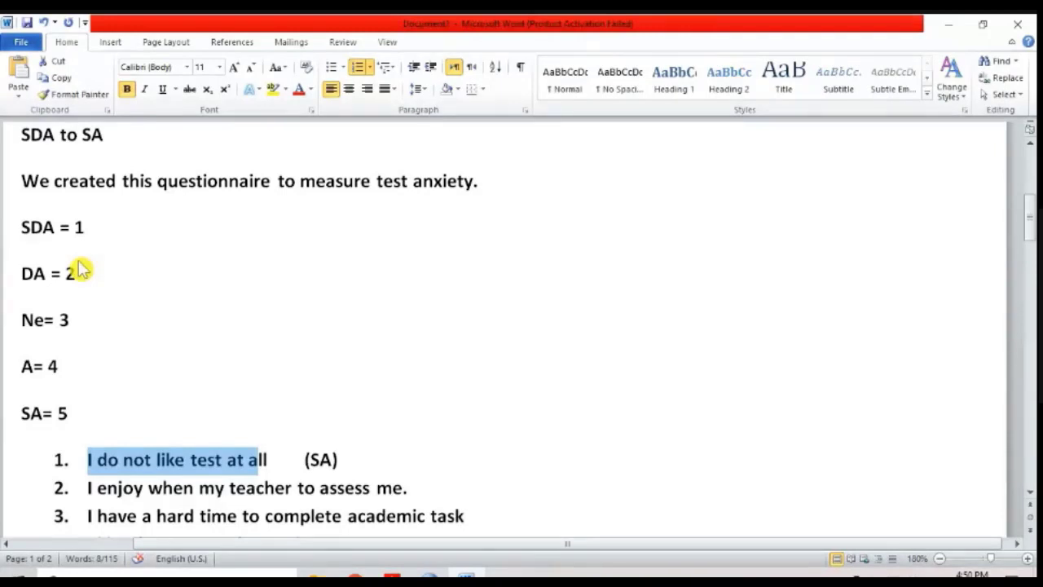
Step: Append "It means he/she has anxiety" after "(SA)" in item 1, correcting the spelling of "anxiety"
{"action": "key", "text": "End"}
{"action": "type", "text": "It"}
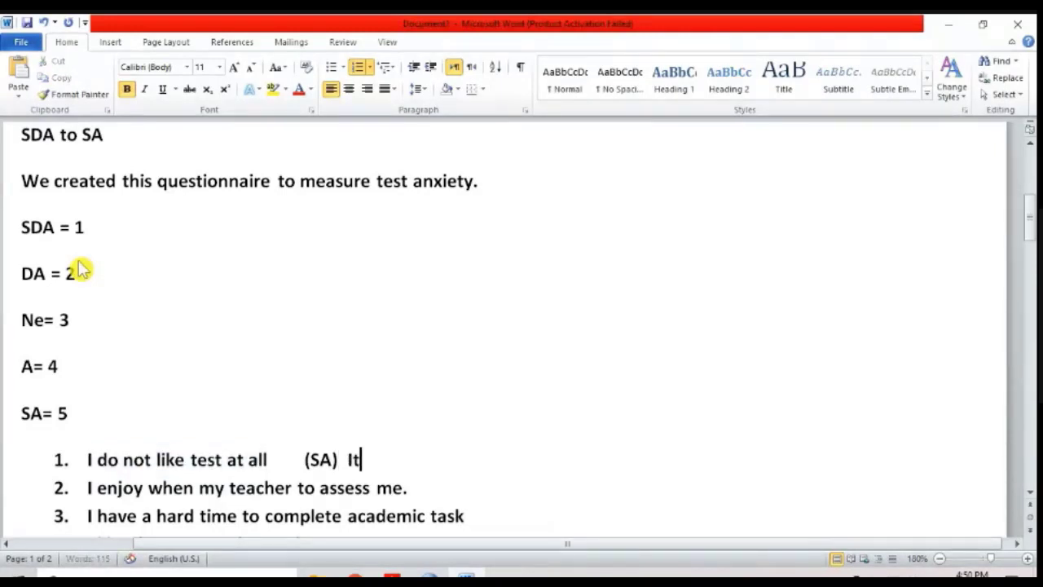
{"action": "type", "text": " means he/she"}
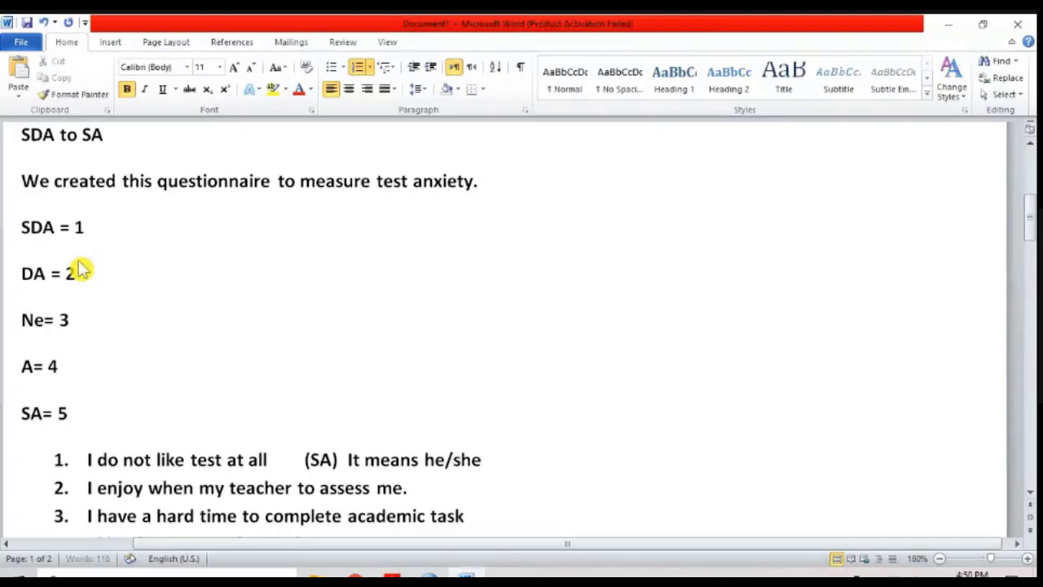
{"action": "type", "text": " has anxeitry"}
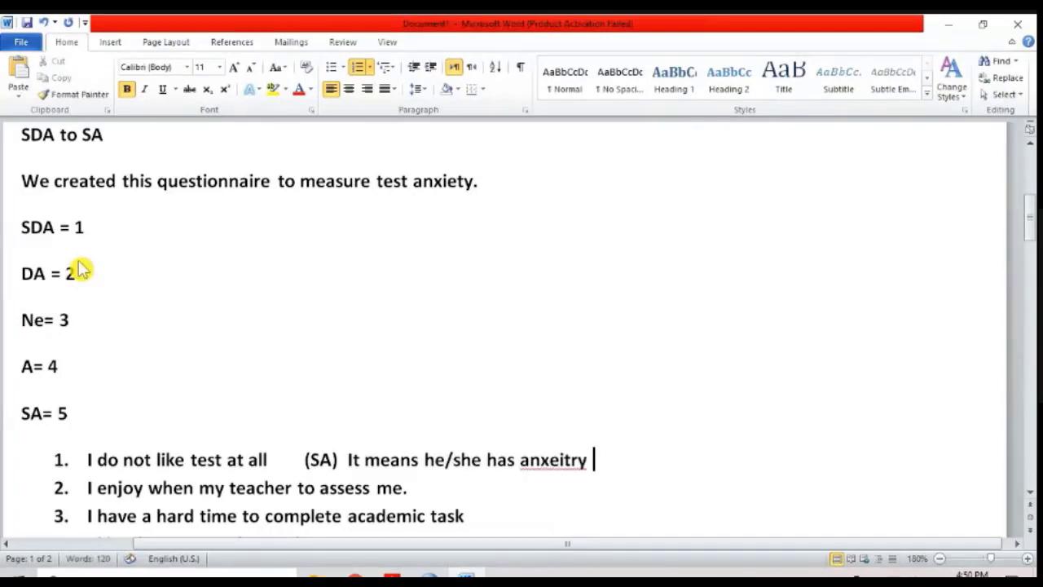
{"action": "key", "text": "Left"}
{"action": "key", "text": "Left"}
{"action": "key", "text": "Left"}
{"action": "key", "text": "shift+F10"}
{"action": "key", "text": "Return"}
{"action": "key", "text": "Home"}
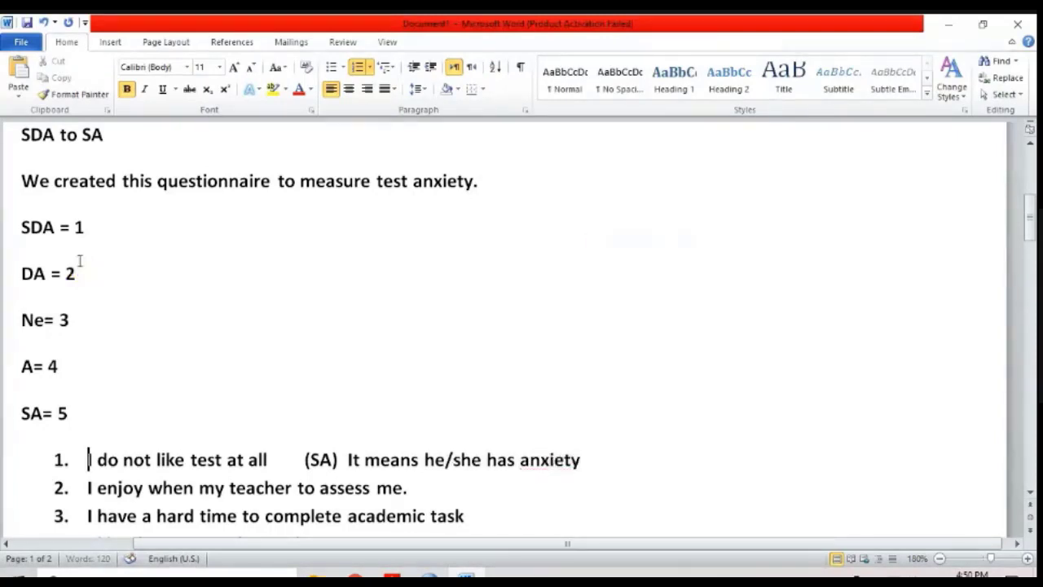
Step: Add "(SA):" at the end of item 2, after "assess me."
{"action": "key", "text": "Down"}
{"action": "key", "text": "Down"}
{"action": "key", "text": "Down"}
{"action": "key", "text": "Up"}
{"action": "key", "text": "Up"}
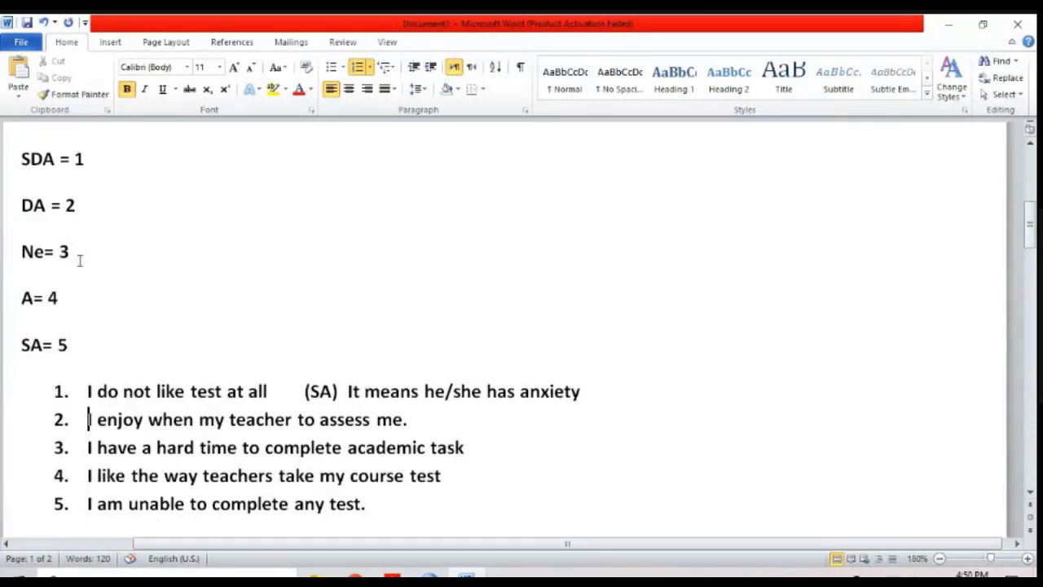
{"action": "key", "text": "End"}
{"action": "key", "text": "Home"}
{"action": "key", "text": "ctrl+shift+Right"}
{"action": "key", "text": "ctrl+shift+Right"}
{"action": "key", "text": "ctrl+shift+Right"}
{"action": "key", "text": "ctrl+shift+Right"}
{"action": "key", "text": "ctrl+shift+Right"}
{"action": "key", "text": "End"}
{"action": "type", "text": "(SA): "}
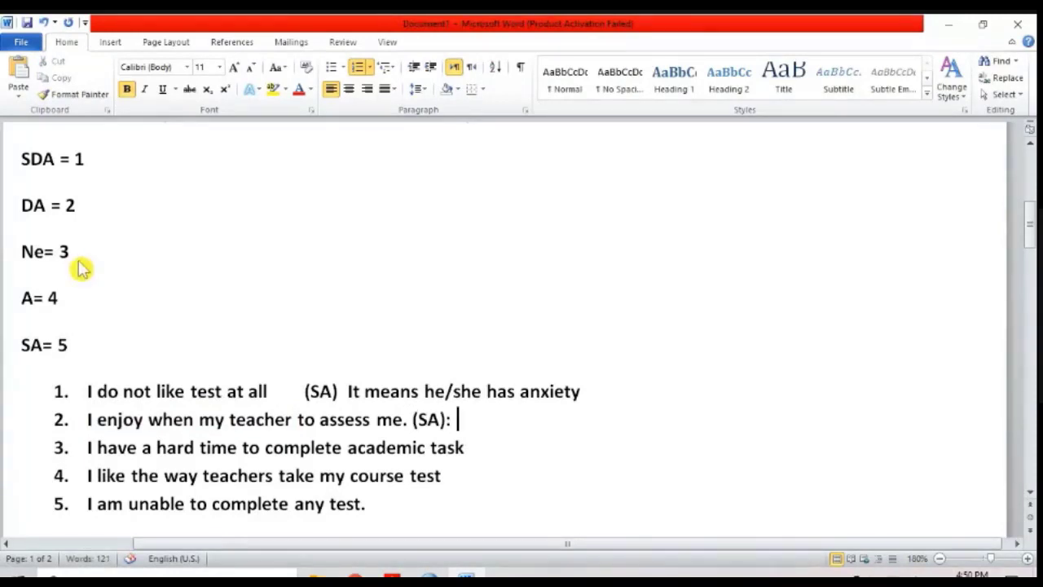
{"action": "type", "text": "It does not ha"}
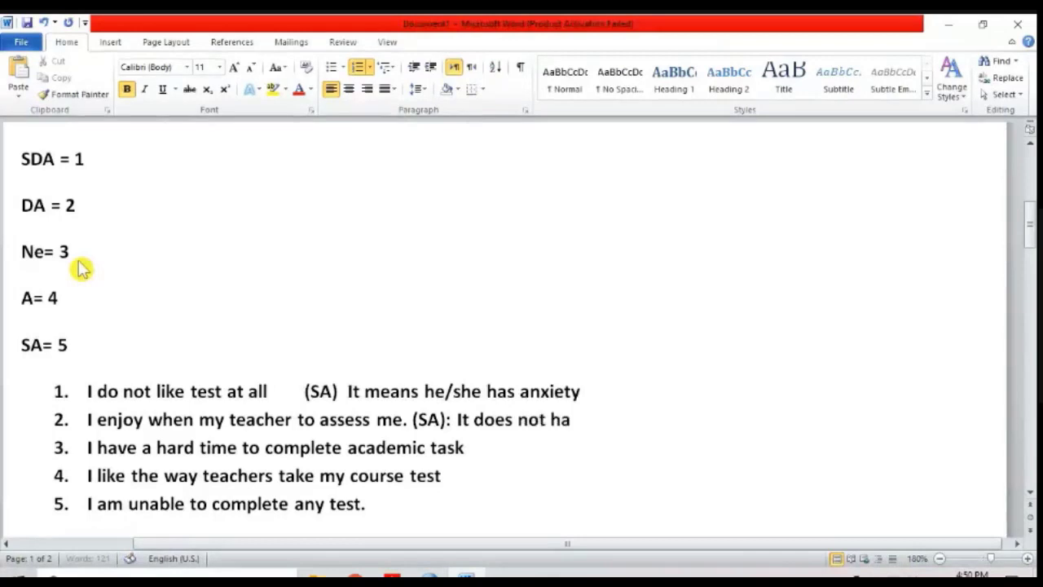
{"action": "type", "text": "ve test anxuie"}
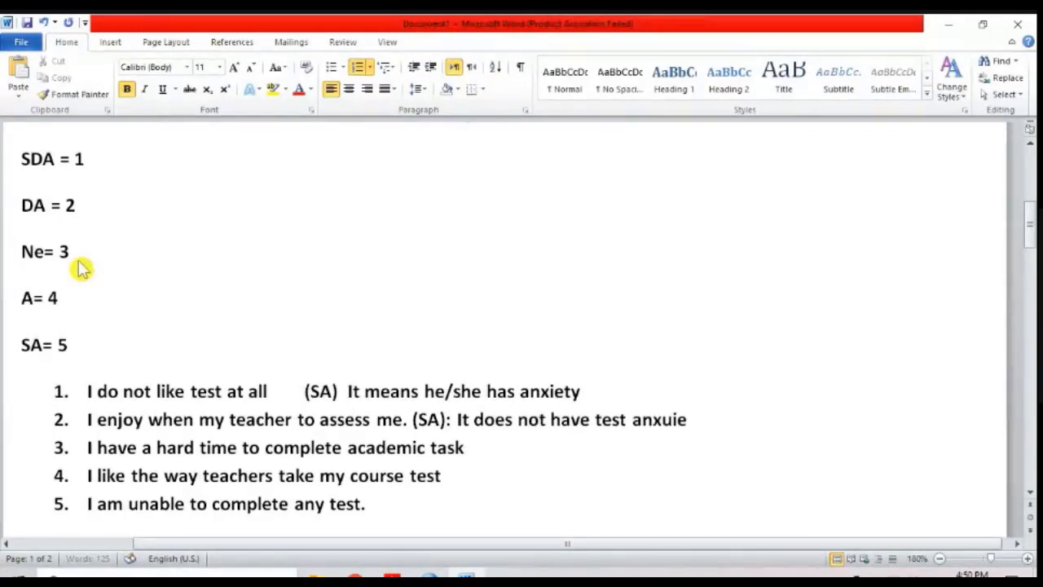
{"action": "type", "text": "ty"}
Step: Append "It does not have test anxiety" after "(SA):" in item 2, correcting the spelling of "anxiety"
{"action": "key", "text": "shift+F10"}
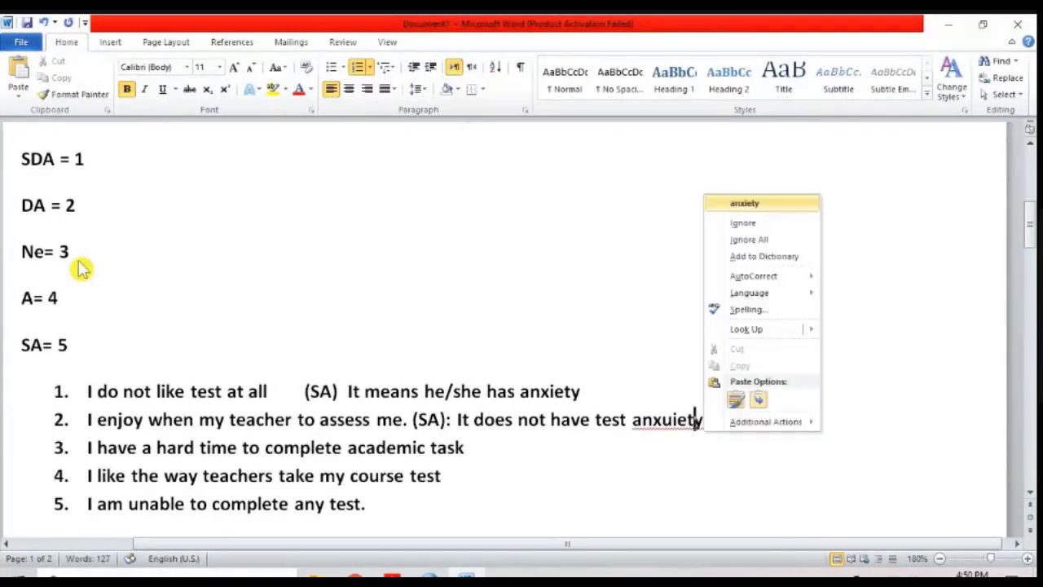
{"action": "key", "text": "Return"}
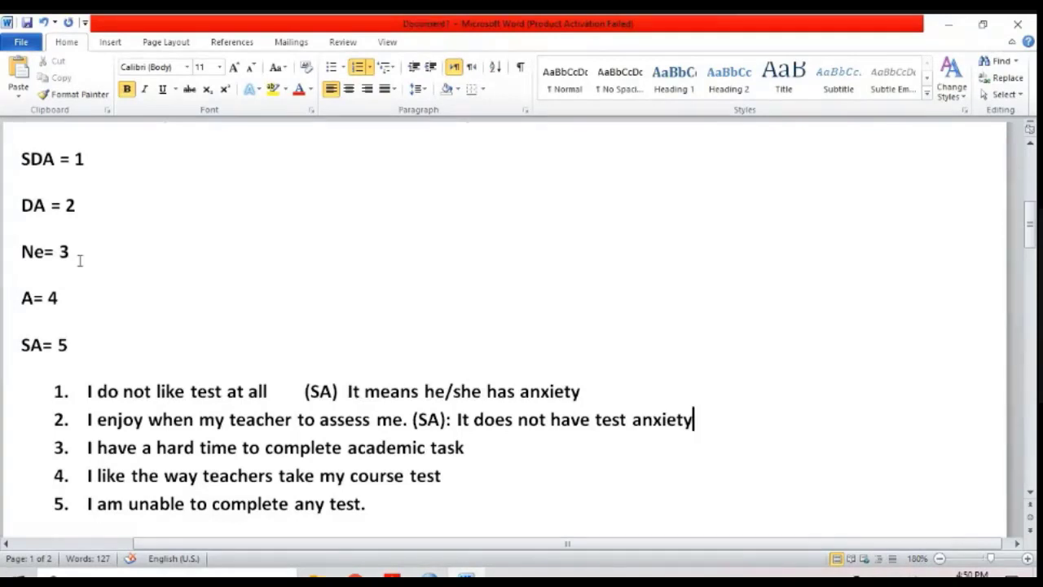
Step: Select the first three statements, narrow the selection to the first two, and clear it
{"action": "key", "text": "Home"}
{"action": "key", "text": "Up"}
{"action": "key", "text": "shift+Down"}
{"action": "key", "text": "shift+Down"}
{"action": "key", "text": "shift+Down"}
{"action": "key", "text": "shift+Up"}
{"action": "key", "text": "Up"}
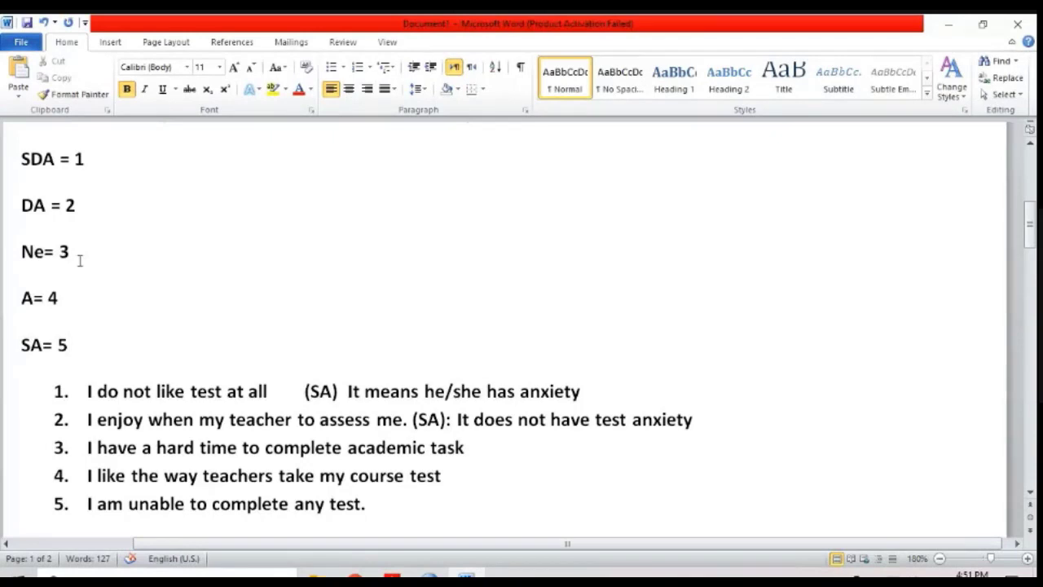
Step: Insert "do not" before "enjoy" in item 2 to match the negative wording of item 1
{"action": "key", "text": "Down"}
{"action": "key", "text": "Down"}
{"action": "key", "text": "Up"}
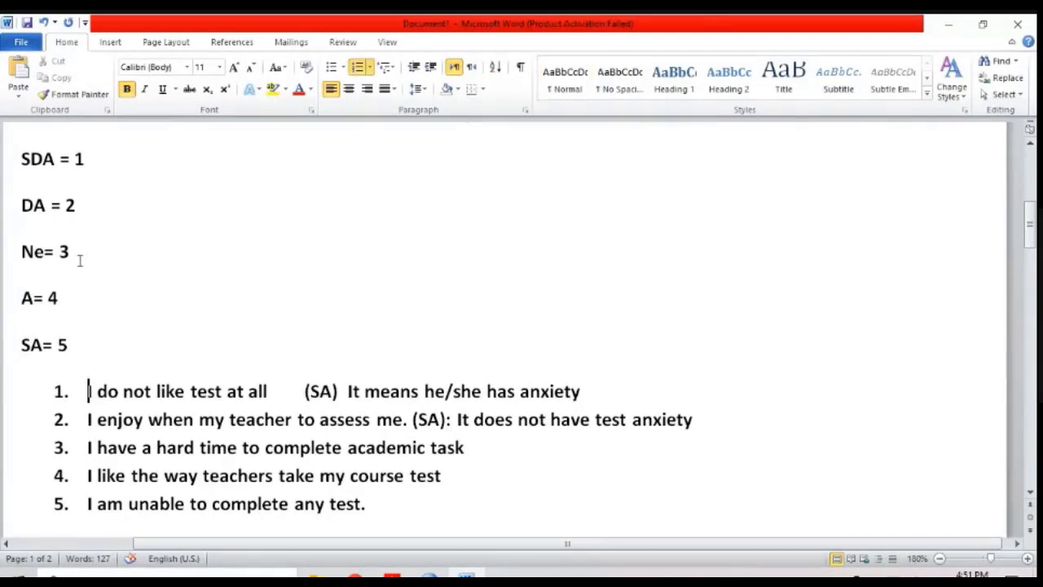
{"action": "key", "text": "ctrl+Right"}
{"action": "key", "text": "ctrl+Right"}
{"action": "key", "text": "ctrl+Right"}
{"action": "key", "text": "ctrl+Right"}
{"action": "key", "text": "ctrl+Right"}
{"action": "key", "text": "Down"}
{"action": "key", "text": "ctrl+Left"}
{"action": "key", "text": "ctrl+Left"}
{"action": "key", "text": "ctrl+Left"}
{"action": "type", "text": "do not"}
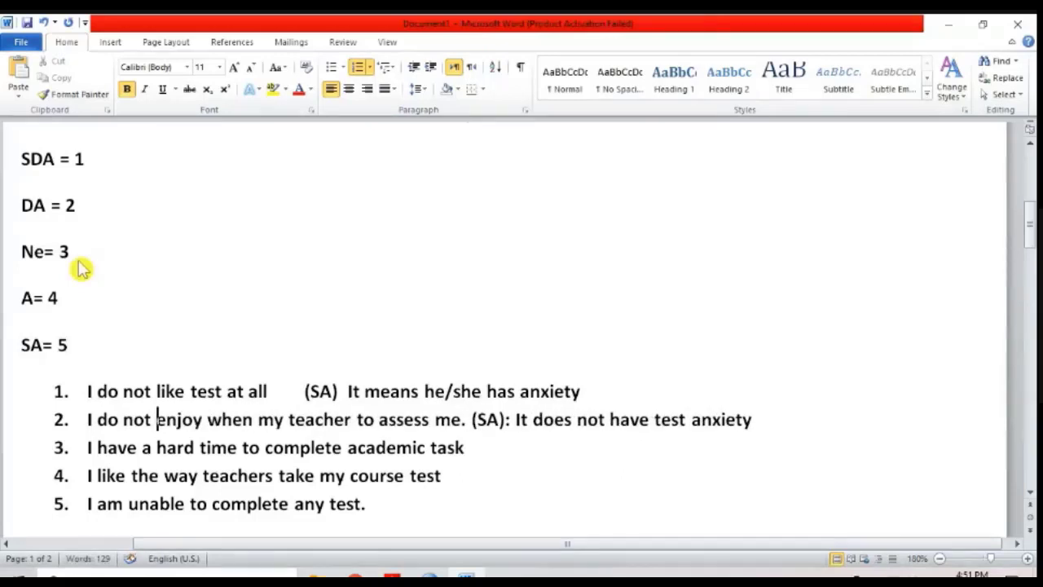
Step: Remove "do not" from item 2 so it again begins with "I enjoy when my teacher"
{"action": "key", "text": "shift+Home"}
{"action": "key", "text": "shift+Right"}
{"action": "key", "text": "shift+Right"}
{"action": "key", "text": "Delete"}
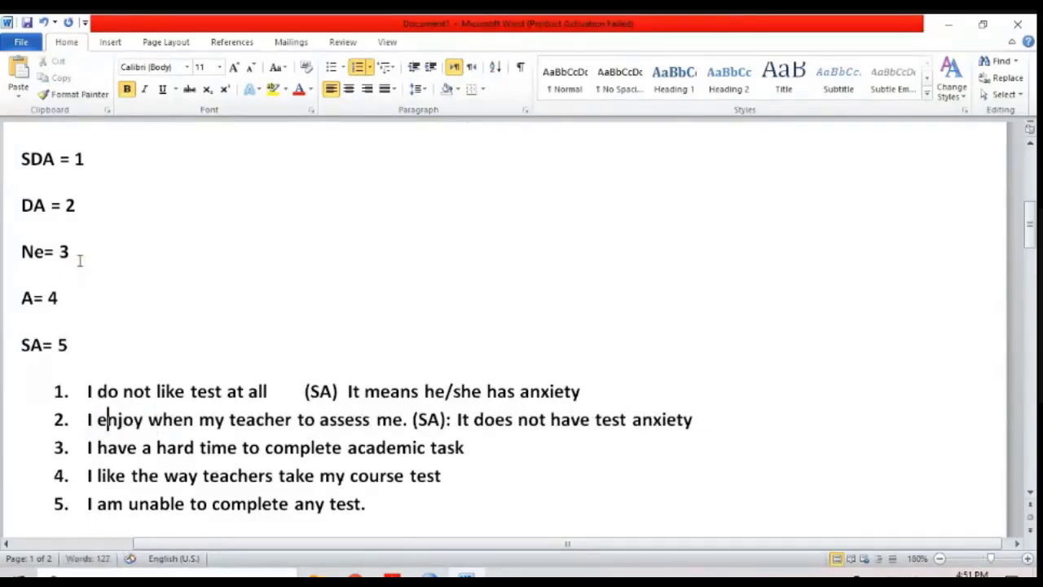
Step: Select the whole of item 2 and give it red text with yellow highlighting
{"action": "key", "text": "Right"}
{"action": "key", "text": "Right"}
{"action": "key", "text": "Right"}
{"action": "key", "text": "Right"}
{"action": "key", "text": "Right"}
{"action": "key", "text": "Right"}
{"action": "key", "text": "Right"}
{"action": "key", "text": "Right"}
{"action": "key", "text": "Right"}
{"action": "key", "text": "Right"}
{"action": "key", "text": "Right"}
{"action": "key", "text": "Right"}
{"action": "key", "text": "Right"}
{"action": "key", "text": "Right"}
{"action": "key", "text": "Right"}
{"action": "key", "text": "Right"}
{"action": "key", "text": "Right"}
{"action": "key", "text": "Right"}
{"action": "key", "text": "Right"}
{"action": "key", "text": "Right"}
{"action": "key", "text": "Home"}
{"action": "key", "text": "shift+End"}
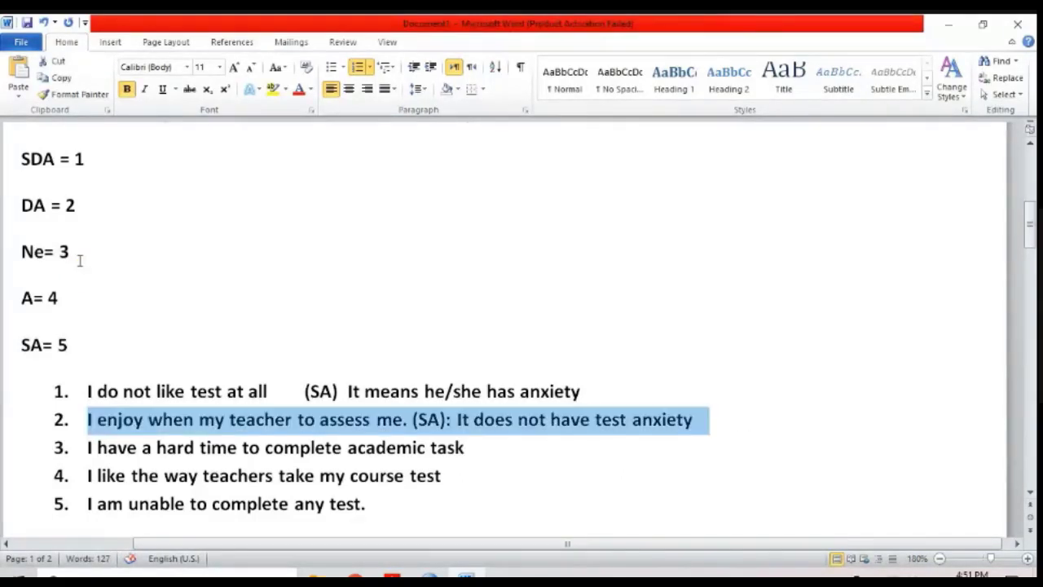
{"action": "key", "text": "Home"}
{"action": "key", "text": "shift+End"}
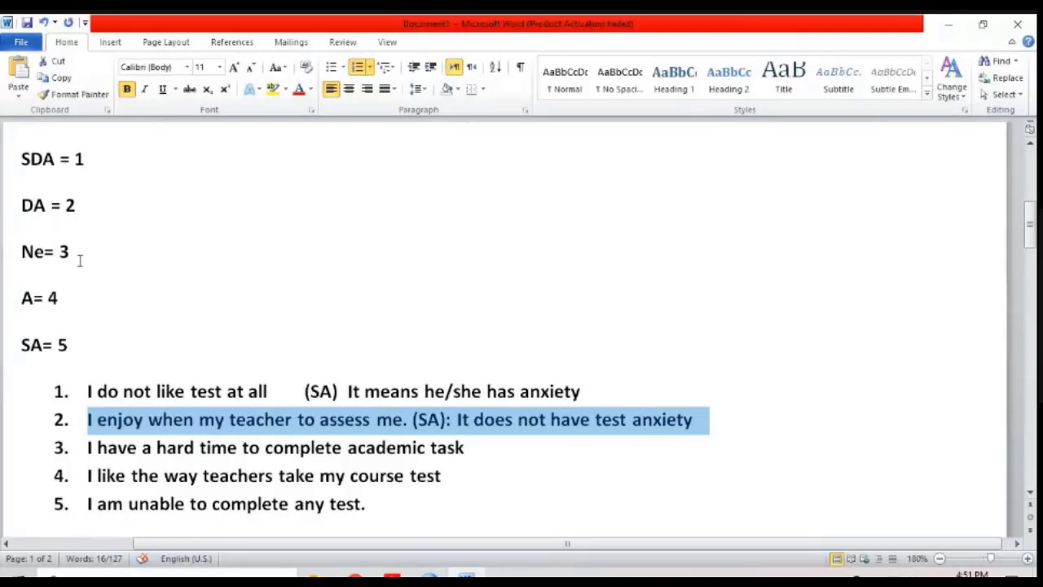
{"action": "key", "text": "Down"}
{"action": "key", "text": "Up"}
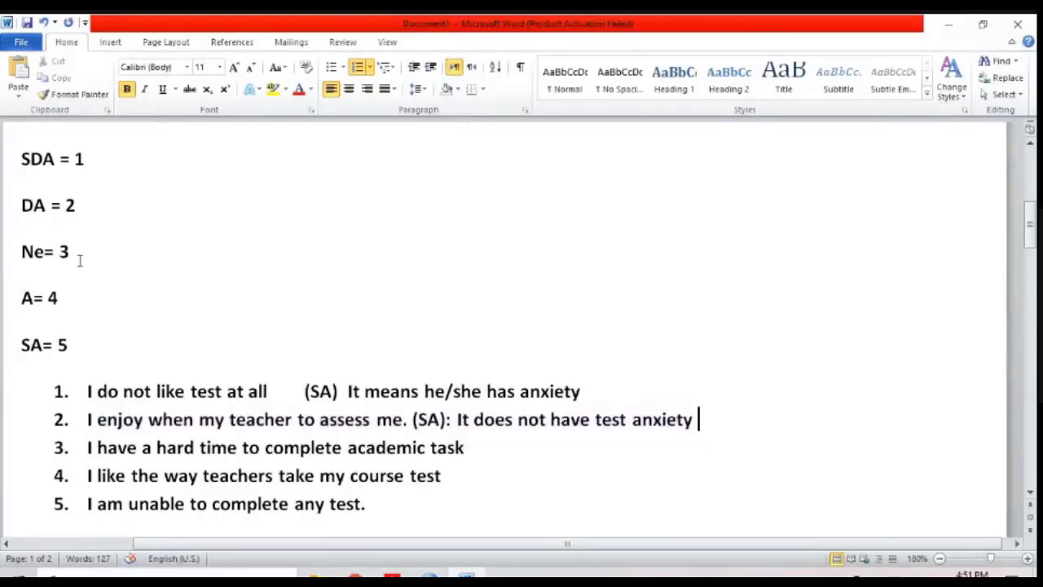
{"action": "key", "text": "shift+Home"}
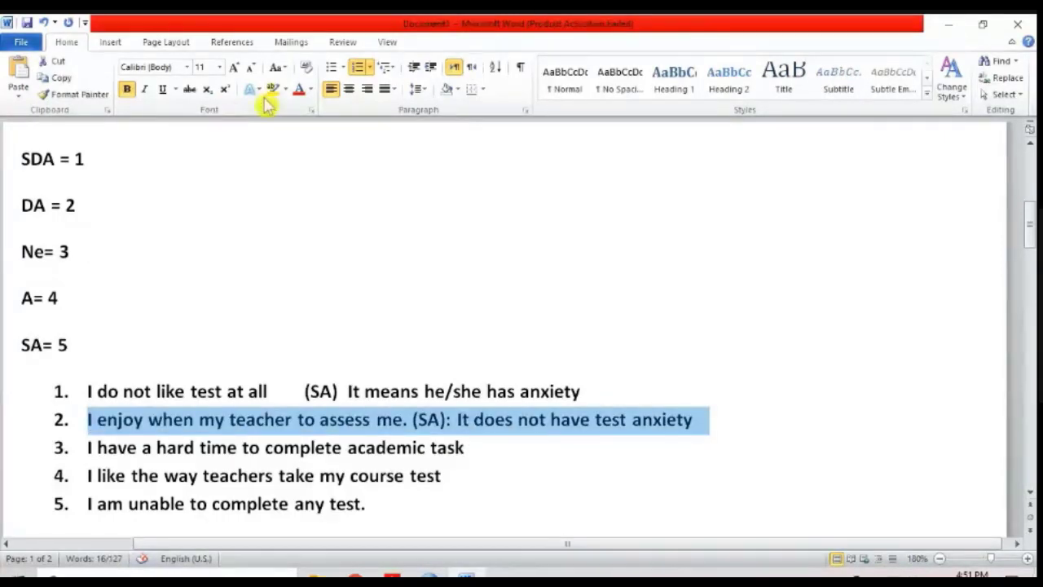
{"action": "left_click", "coordinate": [299, 90]}
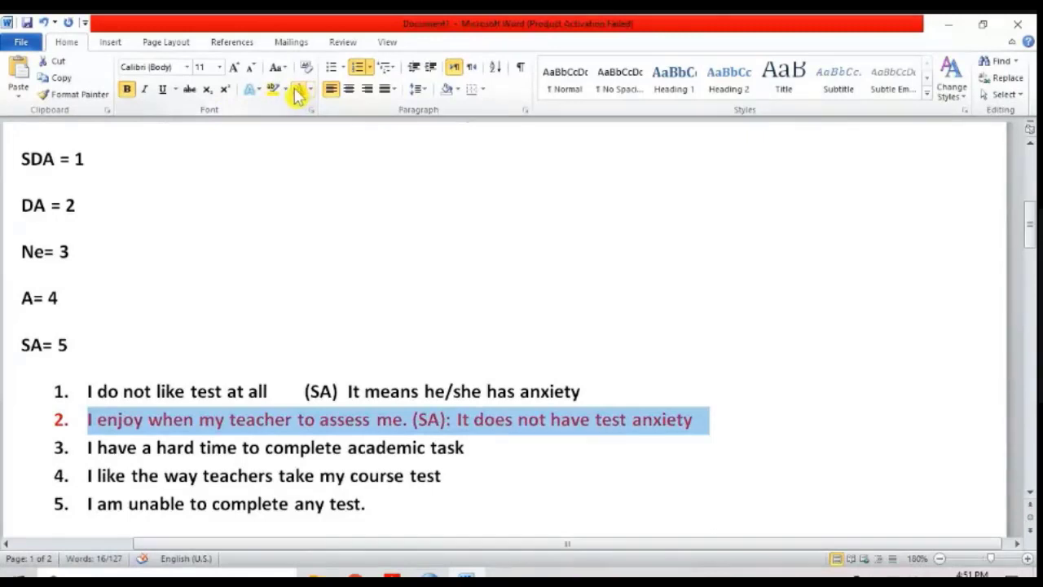
{"action": "left_click", "coordinate": [273, 90]}
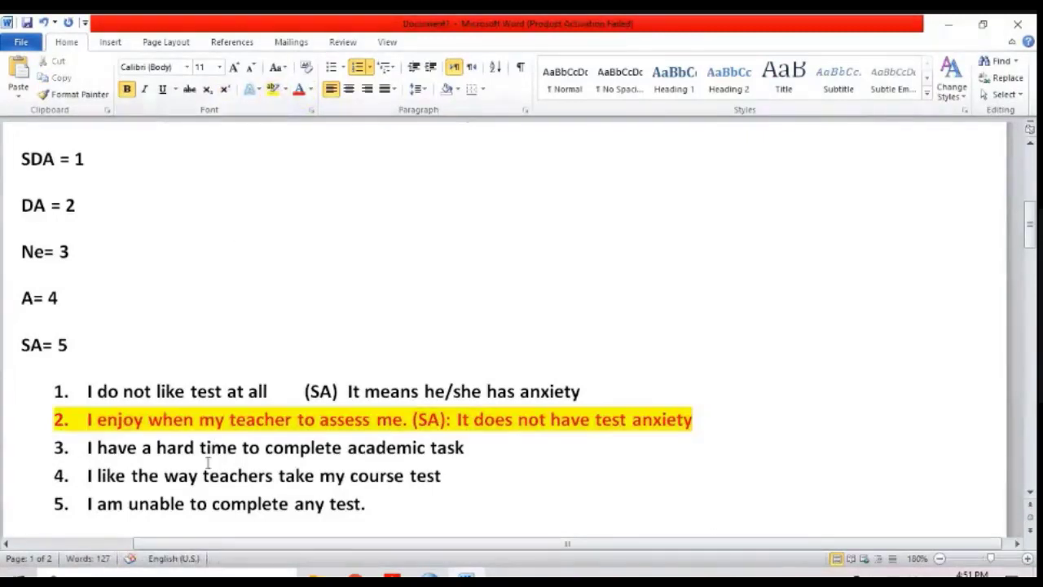
Step: Select item 3 to point it out, and give item 4 yellow highlighting and red text
{"action": "left_click", "coordinate": [486, 446]}
{"action": "left_click_drag", "start_coordinate": [484, 447], "coordinate": [97, 445]}
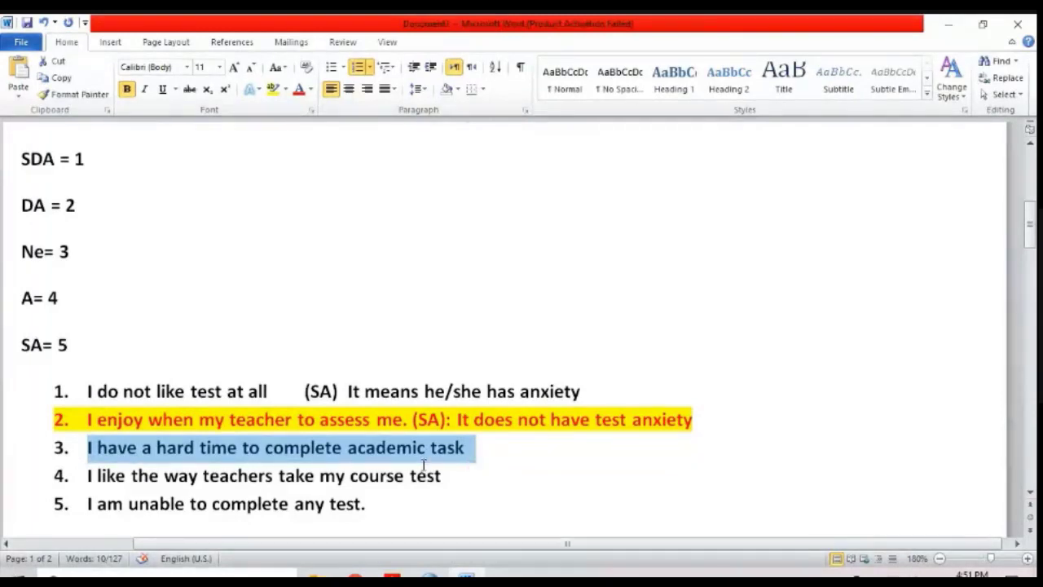
{"action": "triple_click", "coordinate": [274, 475]}
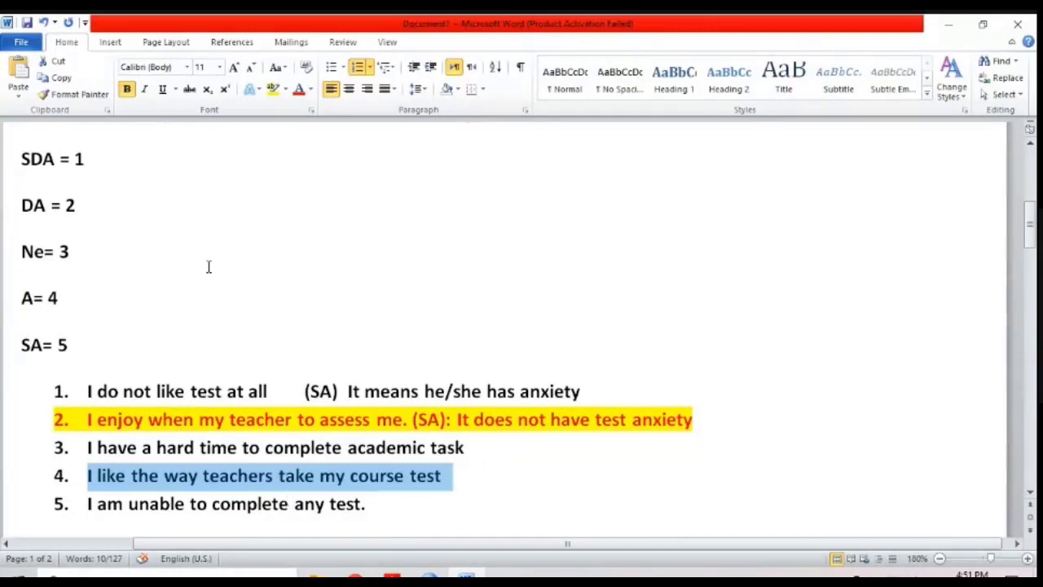
{"action": "left_click", "coordinate": [272, 90]}
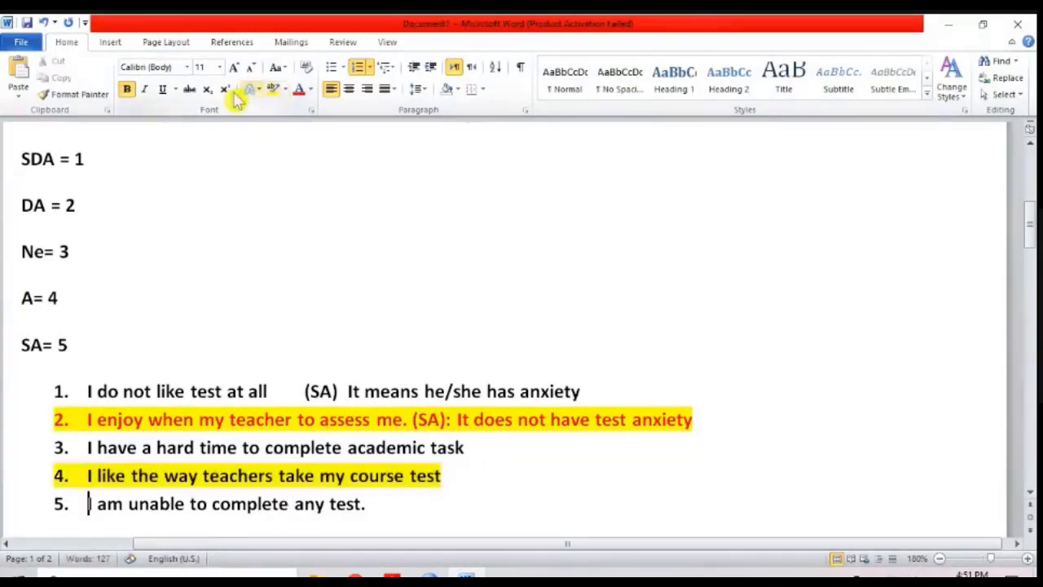
{"action": "triple_click", "coordinate": [181, 477]}
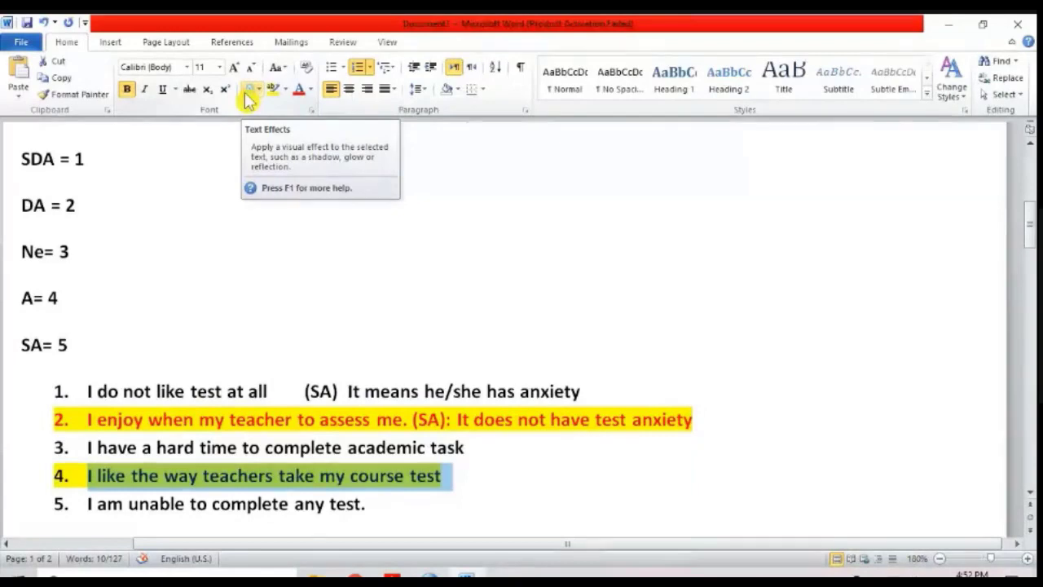
{"action": "left_click", "coordinate": [297, 90]}
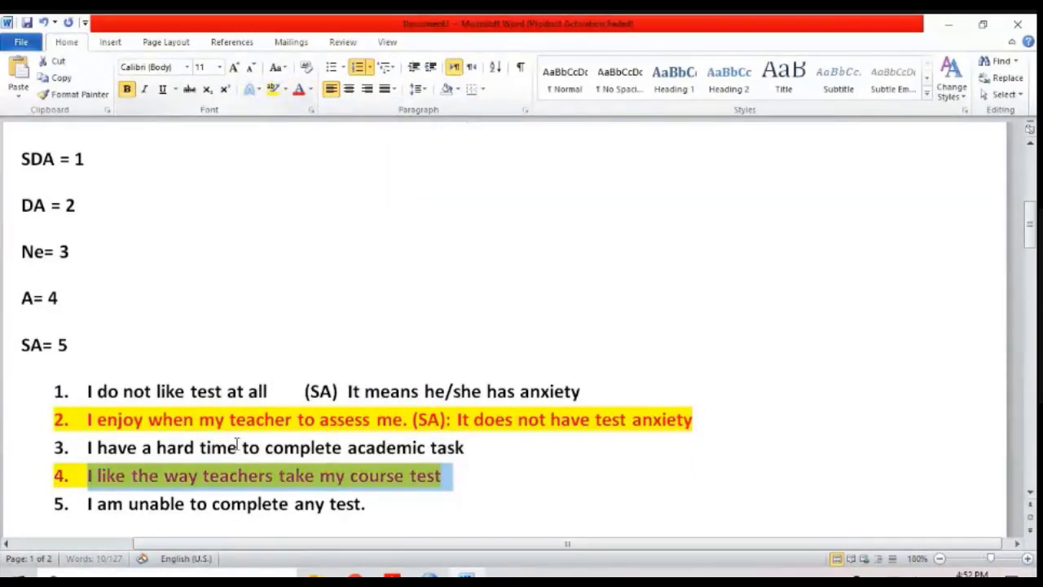
Step: Select item 5, "I am unable to complete any test.", and extend the selection to all five statements
{"action": "double_click", "coordinate": [211, 507]}
{"action": "left_click", "coordinate": [212, 515]}
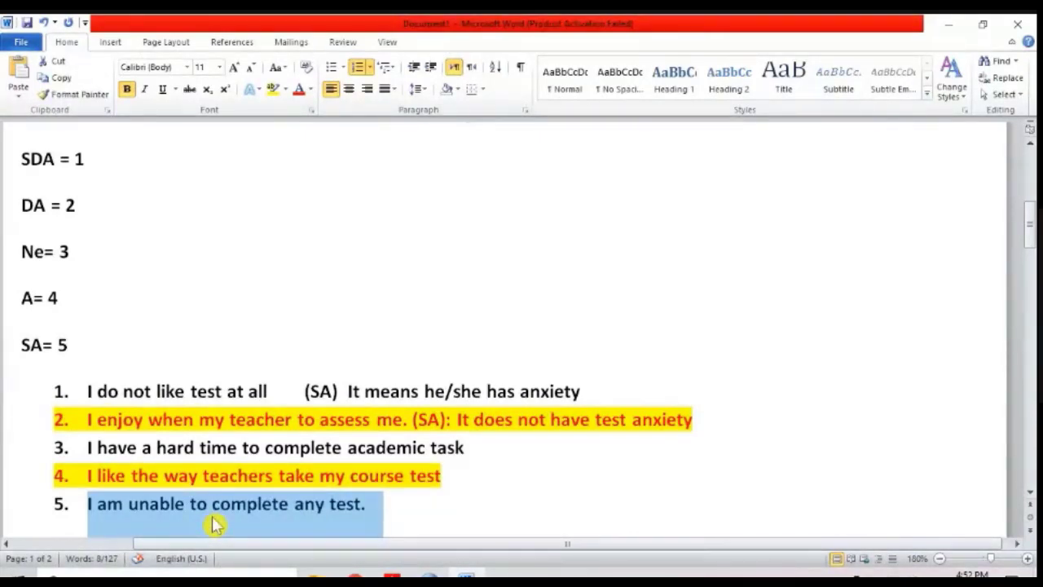
{"action": "scroll", "coordinate": [226, 507], "scroll_direction": "down", "scroll_amount": 3}
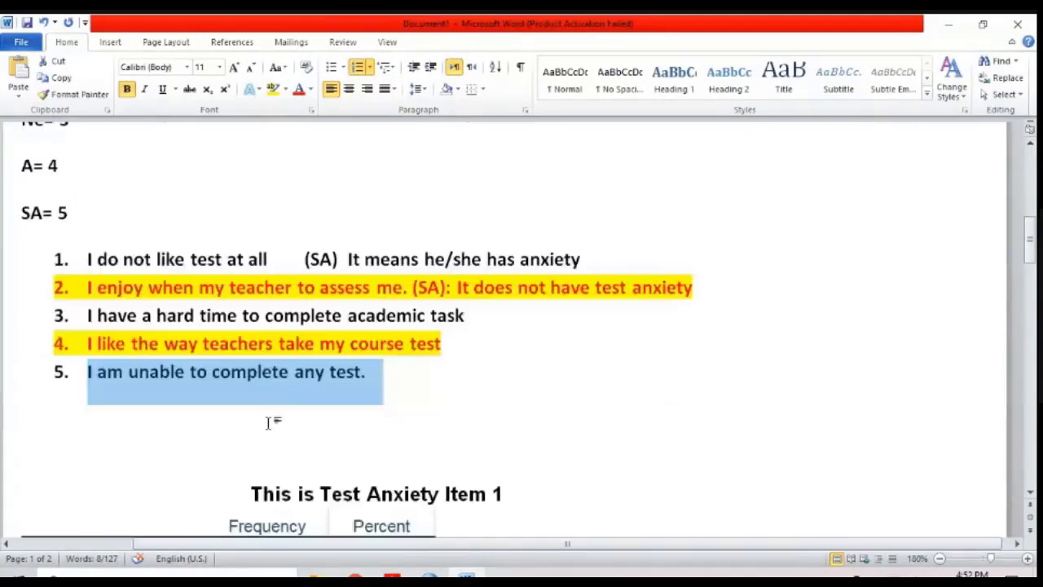
{"action": "left_click", "coordinate": [427, 380]}
{"action": "left_click_drag", "start_coordinate": [403, 380], "coordinate": [91, 264]}
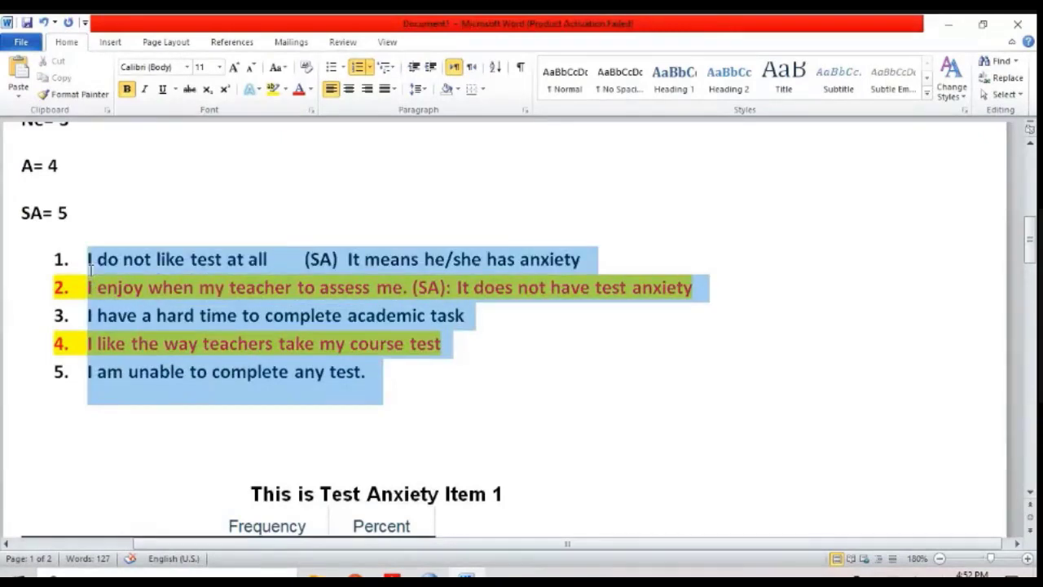
Step: Point out item 4 by selecting its statement, and select the word "like" in item 1
{"action": "left_click", "coordinate": [276, 344]}
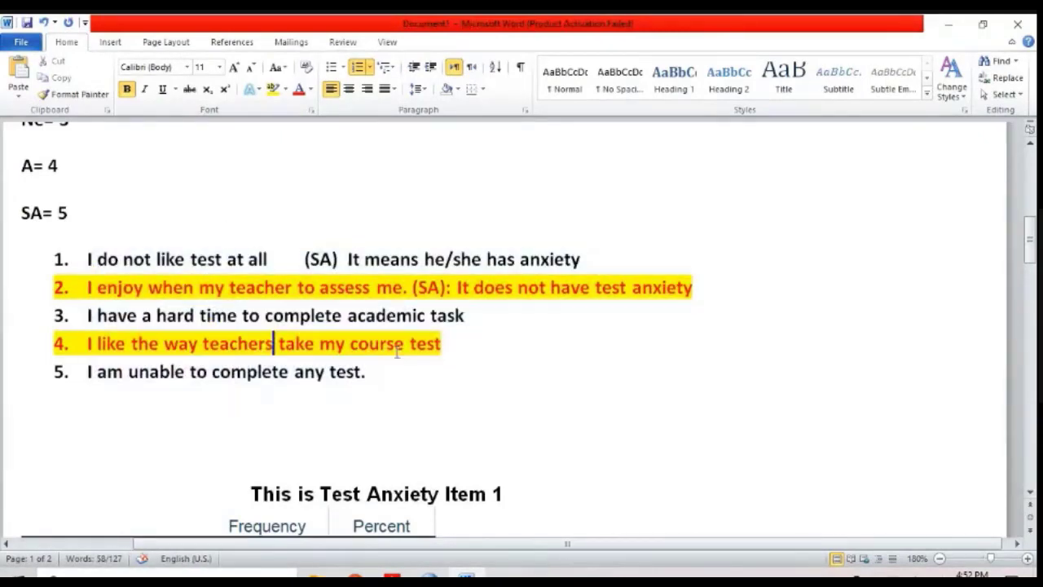
{"action": "left_click_drag", "start_coordinate": [444, 344], "coordinate": [86, 343]}
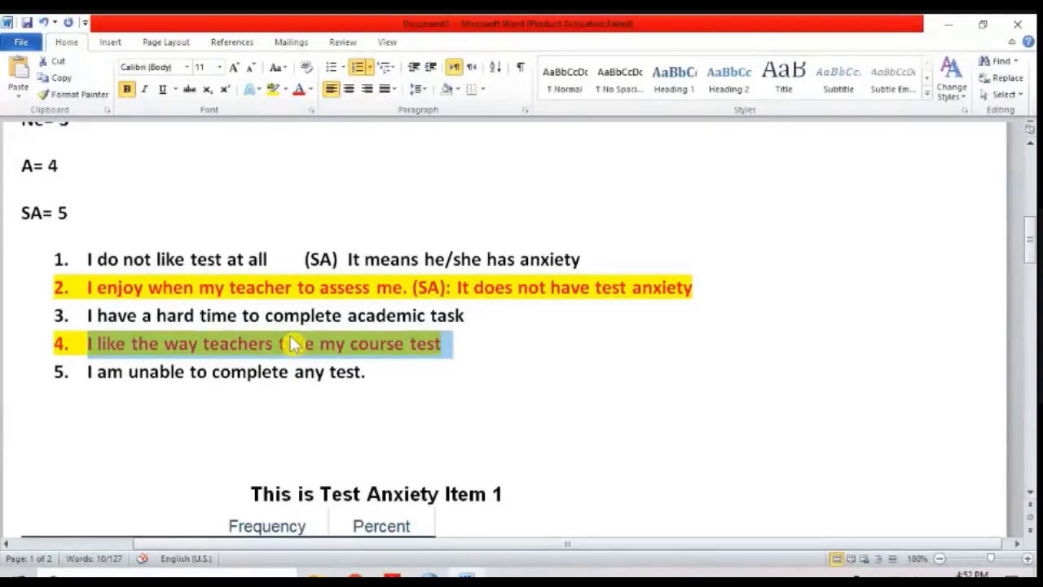
{"action": "double_click", "coordinate": [173, 261]}
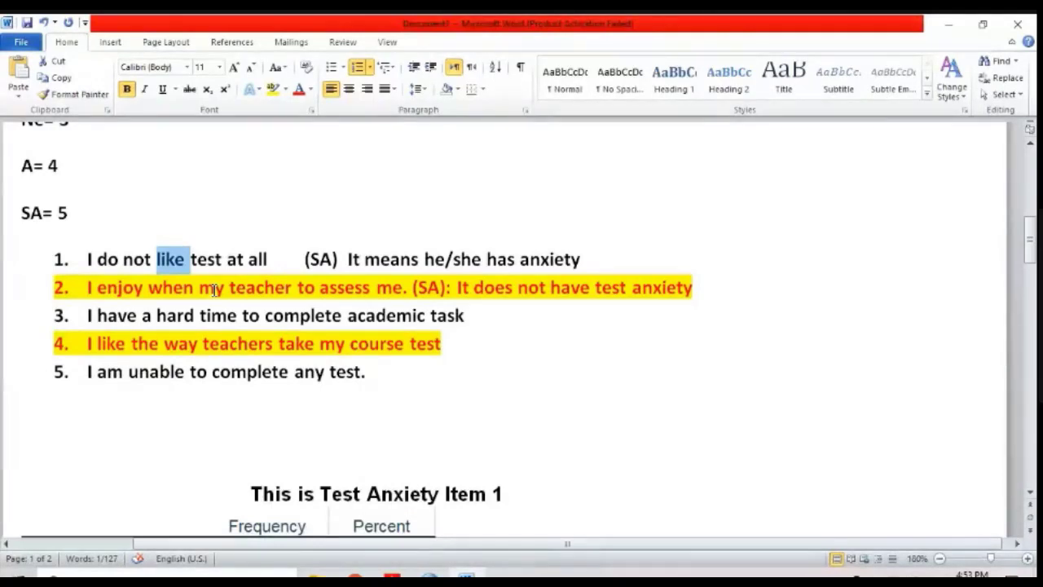
{"action": "left_click", "coordinate": [217, 314]}
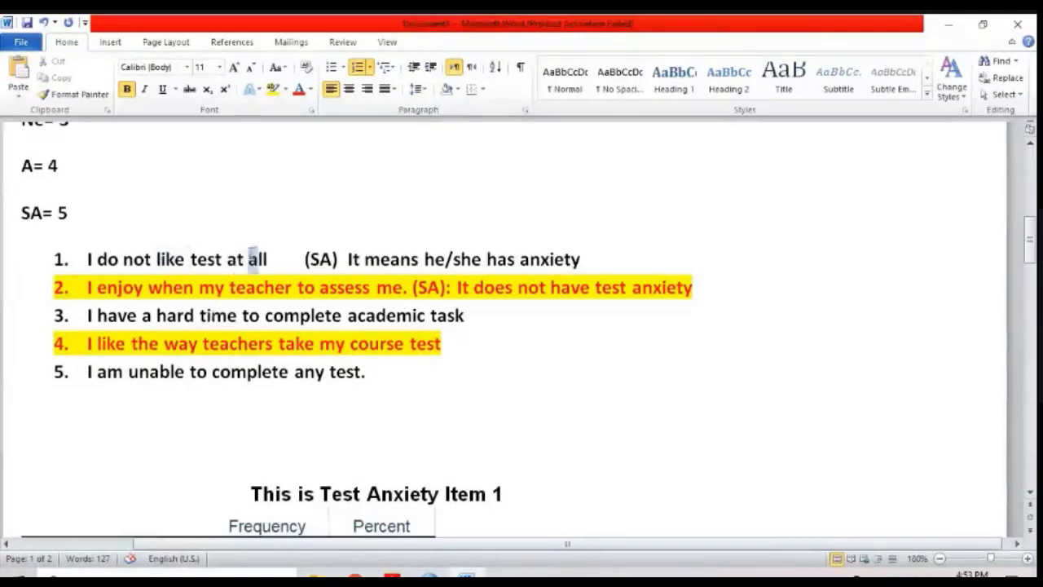
Step: Point out the wording of items 1 and 2 by selecting "like test at all" and "enjoy when"
{"action": "left_click_drag", "start_coordinate": [261, 259], "coordinate": [149, 259]}
{"action": "left_click_drag", "start_coordinate": [198, 287], "coordinate": [100, 290]}
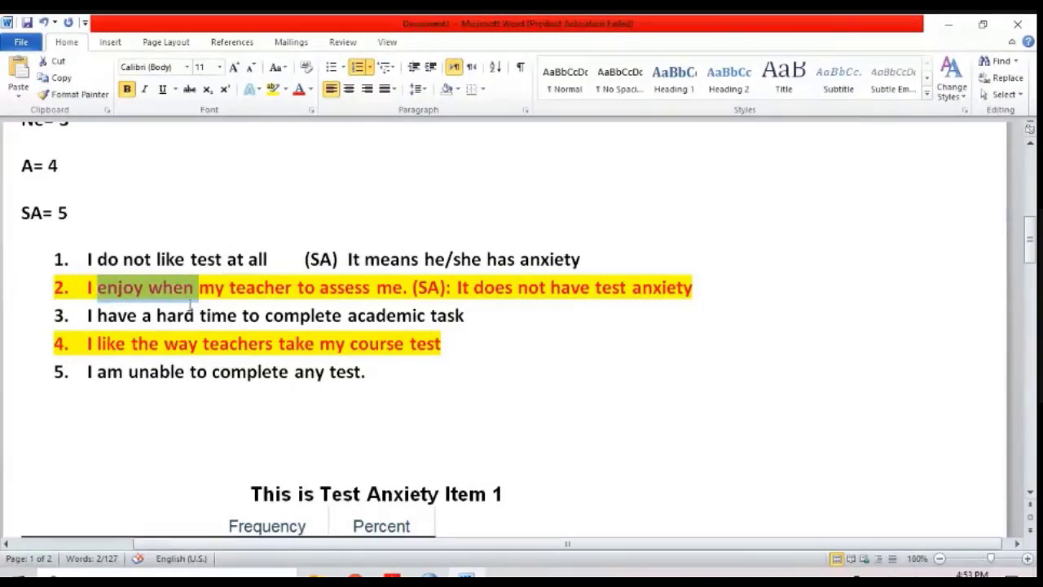
{"action": "left_click", "coordinate": [517, 287]}
{"action": "left_click", "coordinate": [512, 339]}
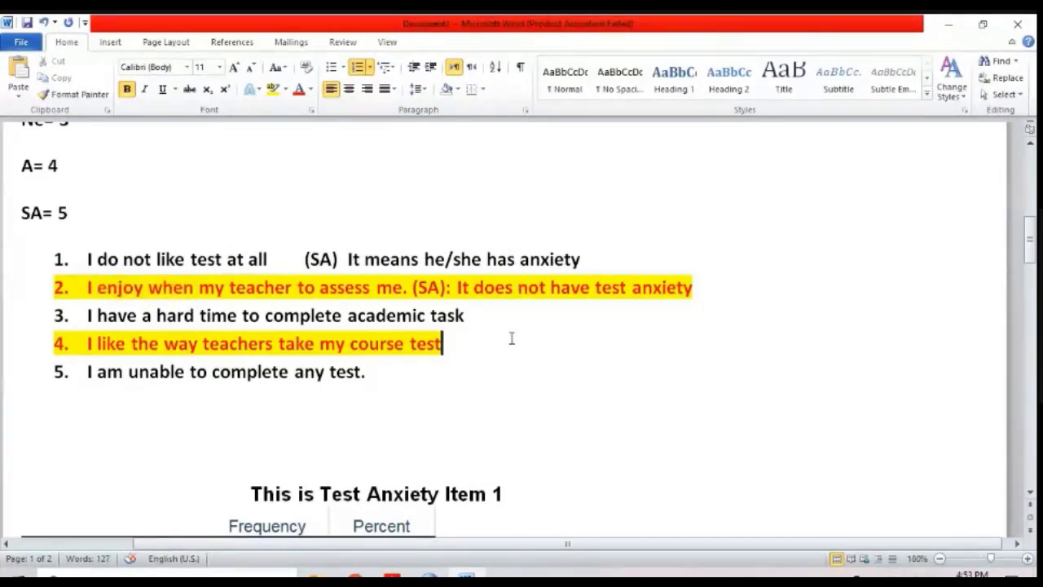
{"action": "left_click", "coordinate": [516, 379]}
Step: Select the five response codes from "SDA = 1" to "SA= 5" above the questionnaire items
{"action": "key", "text": "Up"}
{"action": "key", "text": "Up"}
{"action": "key", "text": "Up"}
{"action": "key", "text": "Up"}
{"action": "key", "text": "Up"}
{"action": "key", "text": "Up"}
{"action": "key", "text": "Up"}
{"action": "key", "text": "Up"}
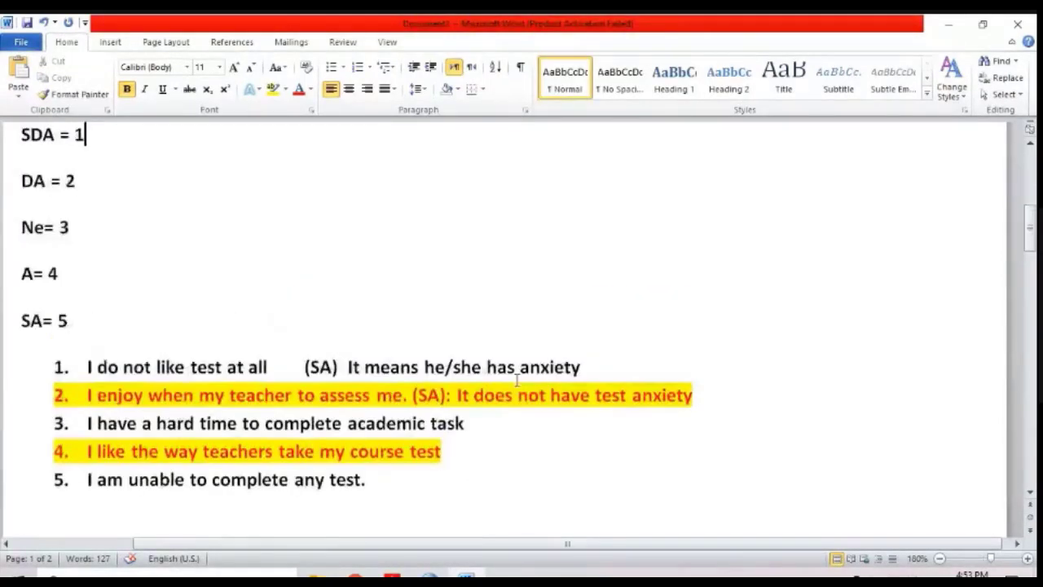
{"action": "key", "text": "Home"}
{"action": "key", "text": "Down"}
{"action": "key", "text": "shift+Down"}
{"action": "key", "text": "shift+Down"}
{"action": "key", "text": "shift+Down"}
{"action": "key", "text": "shift+Down"}
{"action": "key", "text": "shift+Down"}
{"action": "key", "text": "shift+Down"}
{"action": "key", "text": "shift+Down"}
{"action": "key", "text": "shift+Down"}
{"action": "key", "text": "shift+Down"}
{"action": "key", "text": "shift+Down"}
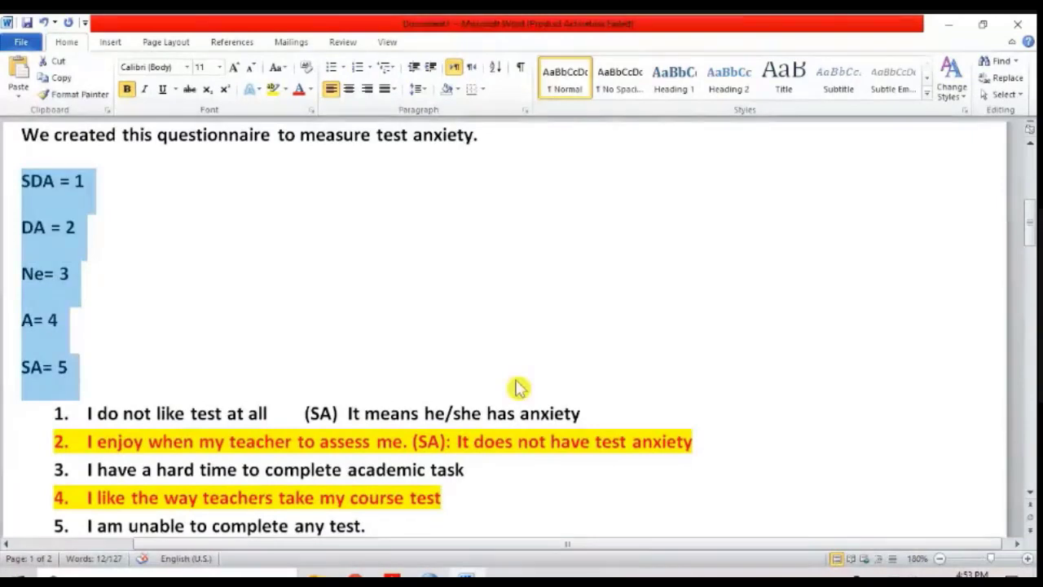
{"action": "key", "text": "Up"}
{"action": "key", "text": "Up"}
{"action": "key", "text": "Down"}
{"action": "key", "text": "Down"}
{"action": "key", "text": "Down"}
{"action": "key", "text": "Down"}
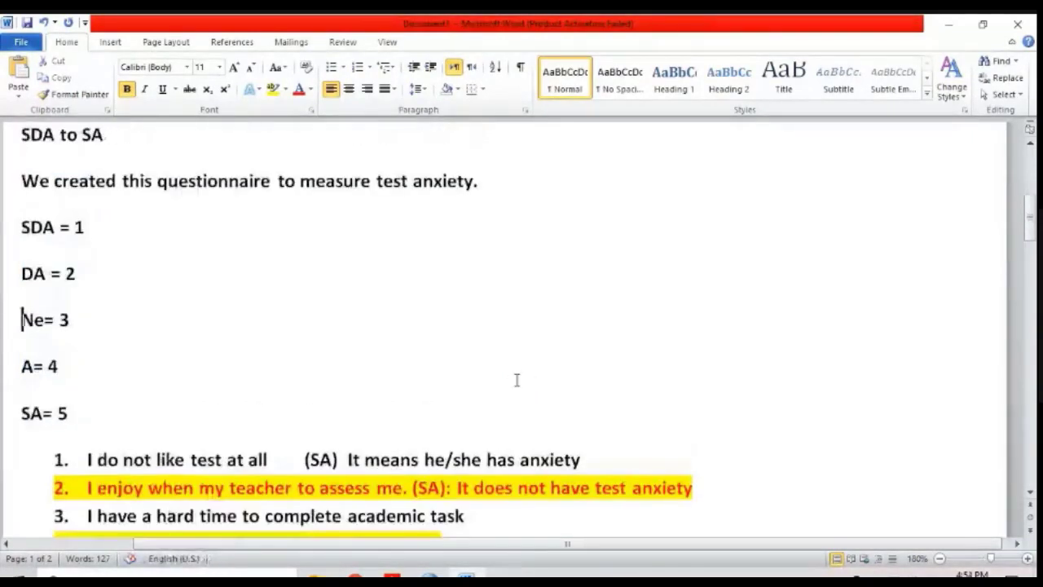
{"action": "key", "text": "Down"}
{"action": "key", "text": "Down"}
{"action": "key", "text": "Down"}
{"action": "key", "text": "Down"}
{"action": "key", "text": "Down"}
{"action": "key", "text": "Down"}
{"action": "key", "text": "Down"}
{"action": "key", "text": "Down"}
{"action": "key", "text": "Down"}
{"action": "key", "text": "Down"}
{"action": "key", "text": "Up"}
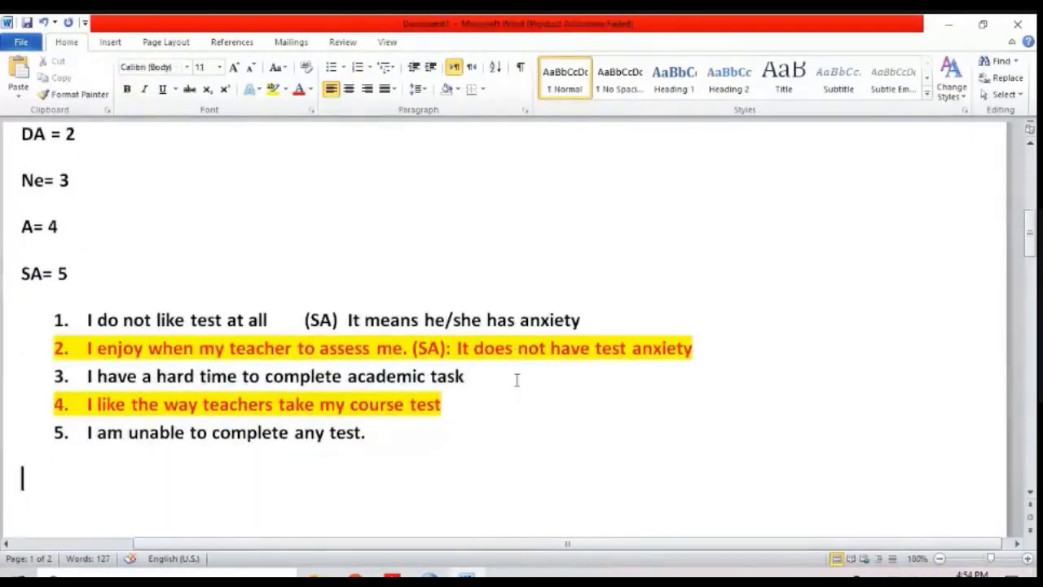
Step: Try appending the label "Q2" to the end of item 2
{"action": "key", "text": "Up"}
{"action": "key", "text": "Up"}
{"action": "key", "text": "Up"}
{"action": "key", "text": "Up"}
{"action": "key", "text": "Up"}
{"action": "key", "text": "End"}
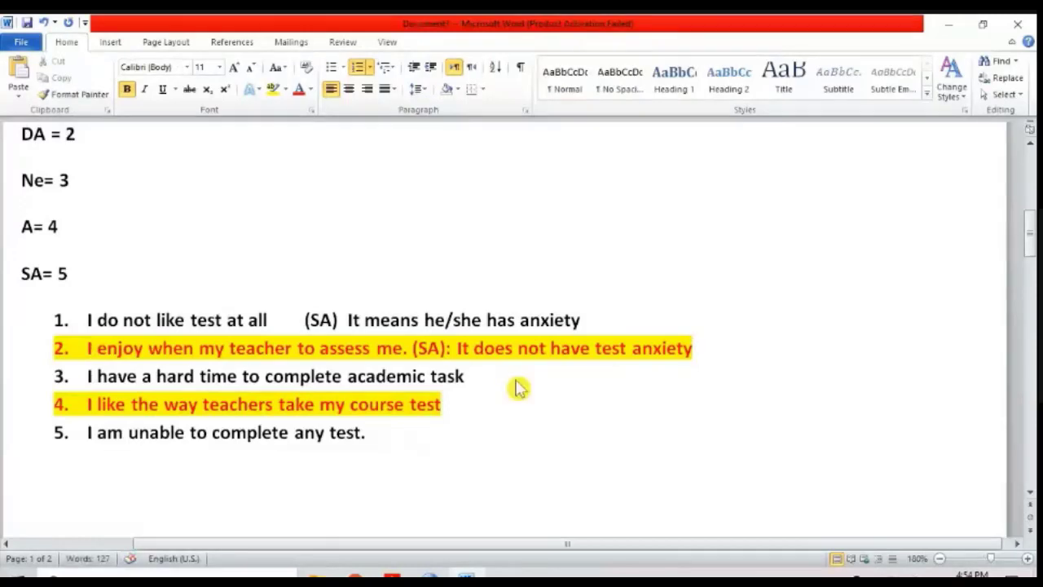
{"action": "type", "text": "Q2"}
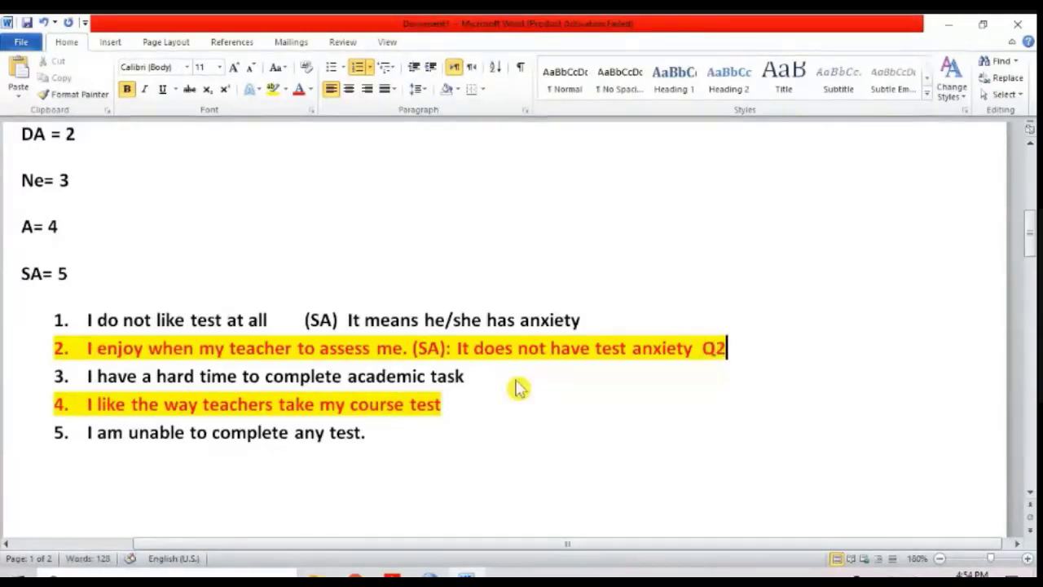
{"action": "key", "text": "BackSpace"}
{"action": "key", "text": "BackSpace"}
Step: Add blank lines below item 5 and write the formula "6-Q2" there
{"action": "key", "text": "Down"}
{"action": "key", "text": "Down"}
{"action": "key", "text": "Down"}
{"action": "key", "text": "Return"}
{"action": "key", "text": "Return"}
{"action": "key", "text": "Return"}
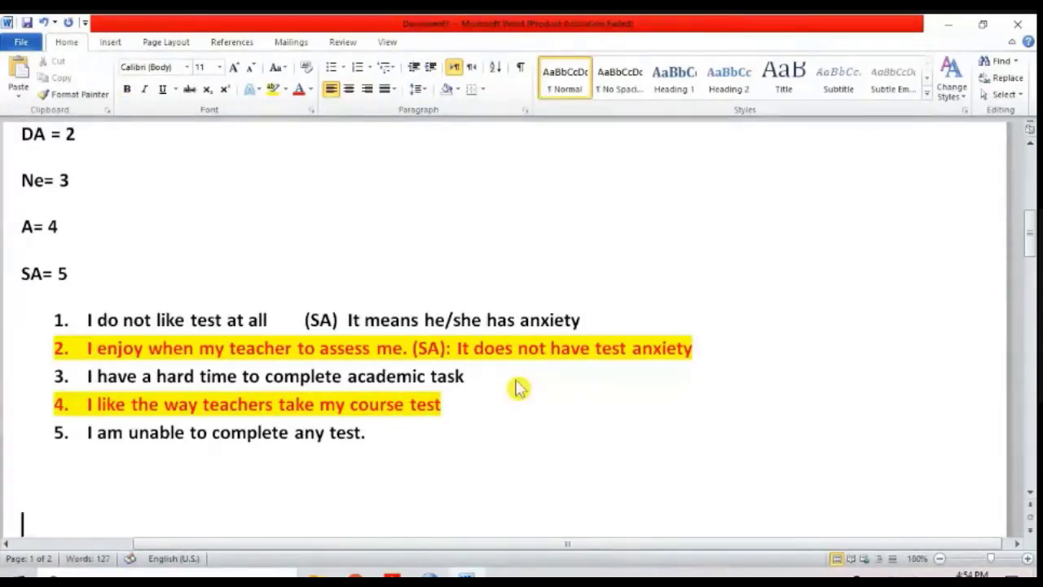
{"action": "type", "text": "6-Q2"}
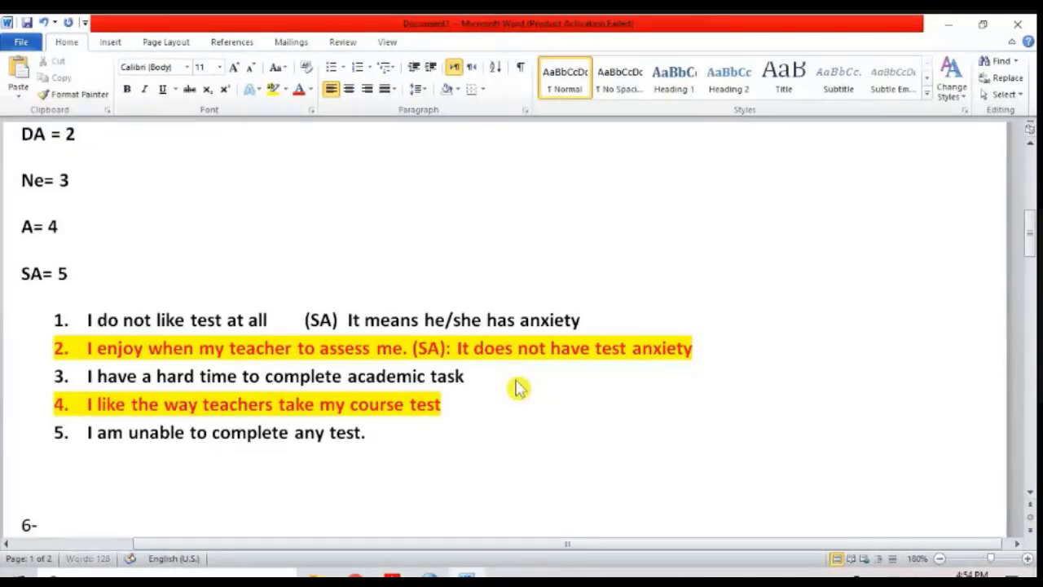
Step: Point out item 2 by selecting its text, and extend the formula line to "6-Q2 ="
{"action": "key", "text": "Up"}
{"action": "left_click", "coordinate": [759, 341]}
{"action": "left_click_drag", "start_coordinate": [721, 341], "coordinate": [96, 348]}
{"action": "scroll", "coordinate": [106, 483], "scroll_direction": "down", "scroll_amount": 2}
{"action": "scroll", "coordinate": [107, 484], "scroll_direction": "down", "scroll_amount": 1}
{"action": "left_click", "coordinate": [82, 362]}
{"action": "scroll", "coordinate": [87, 355], "scroll_direction": "up", "scroll_amount": 1}
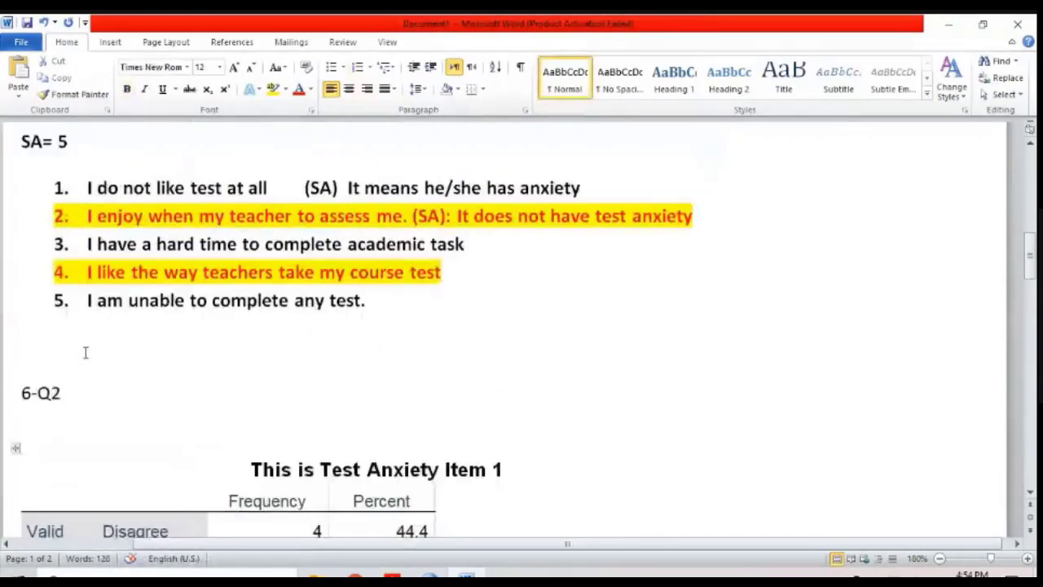
{"action": "left_click", "coordinate": [149, 406]}
{"action": "type", "text": "="}
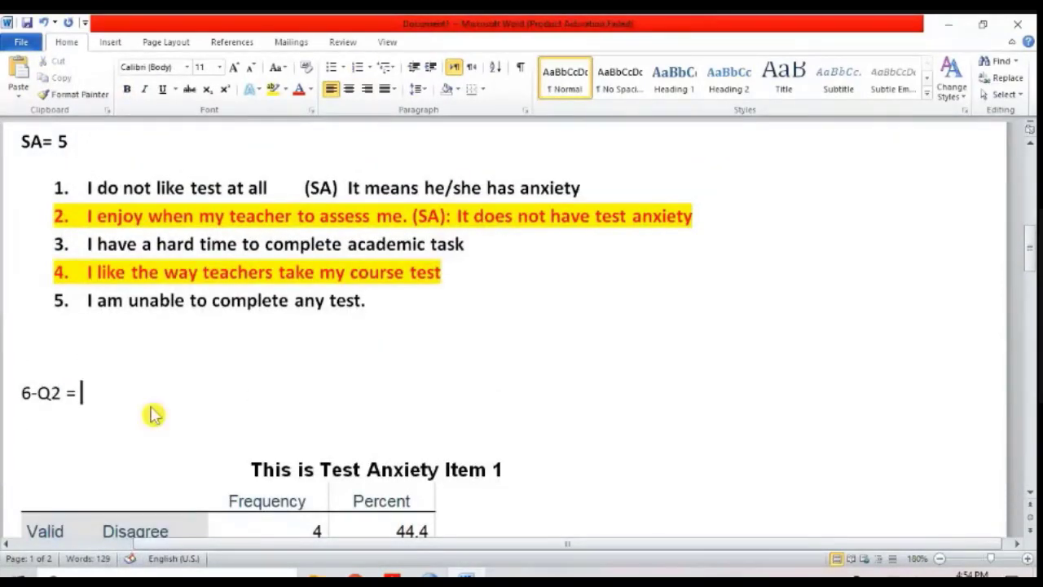
Step: On the blank line above the formula, write "If someone tick on 1 (SDA) at Q2"
{"action": "key", "text": "Up"}
{"action": "type", "text": "Q2"}
{"action": "key", "text": "BackSpace"}
{"action": "key", "text": "BackSpace"}
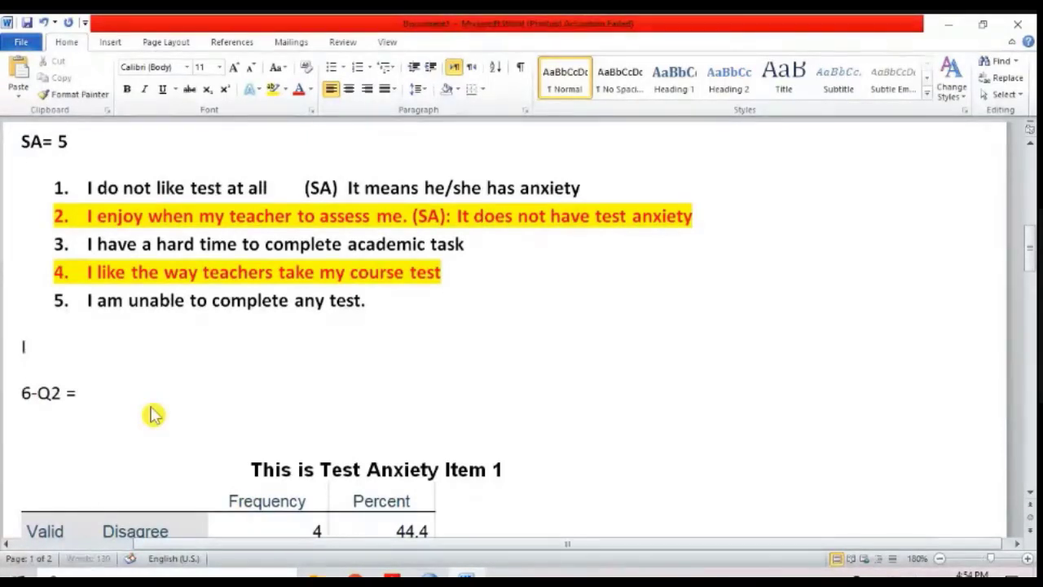
{"action": "type", "text": "If someo"}
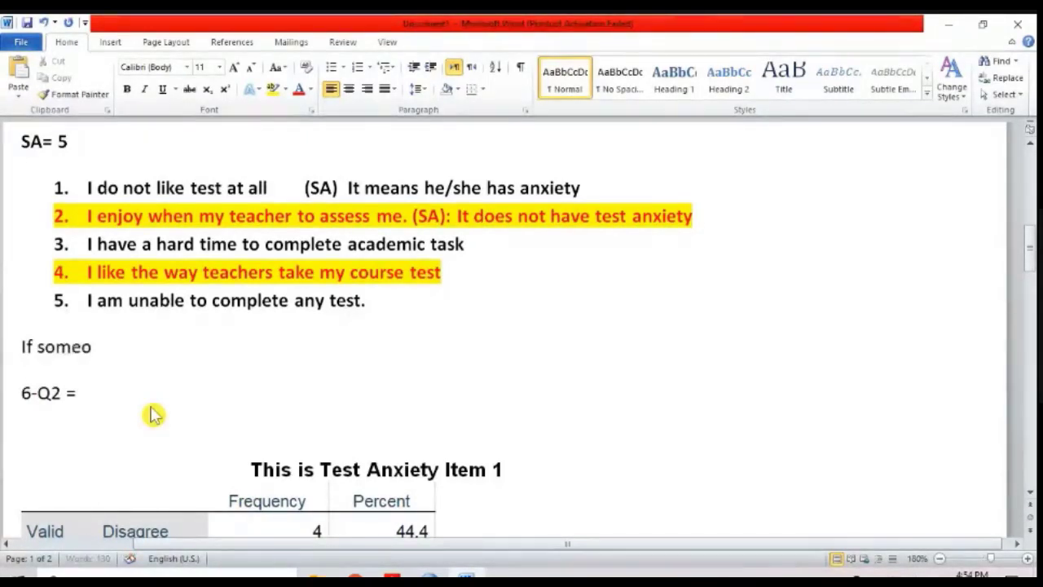
{"action": "type", "text": "ne tick on 1 ("}
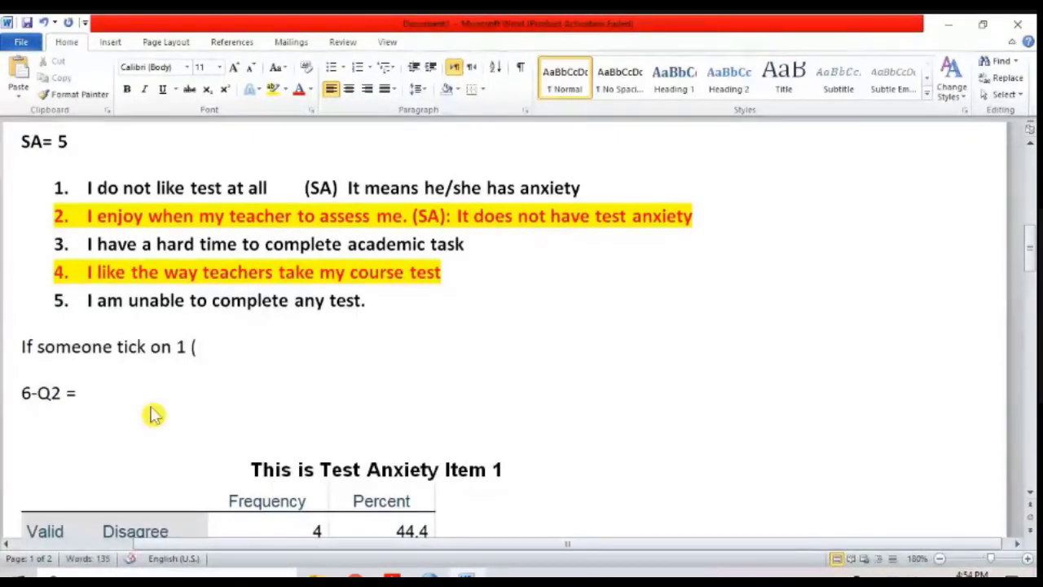
{"action": "type", "text": "SDA) at "}
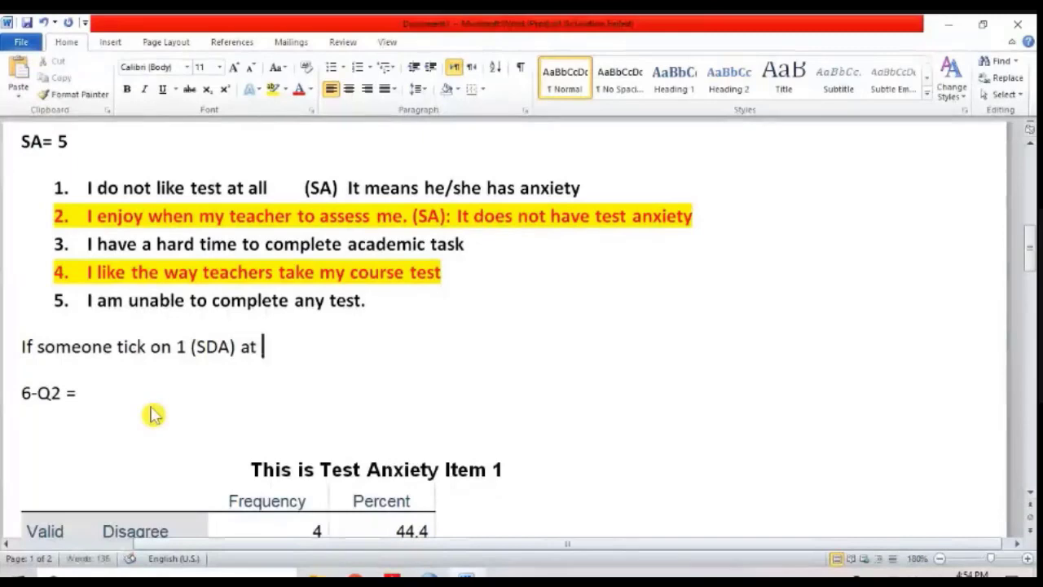
{"action": "type", "text": "Q2 = "}
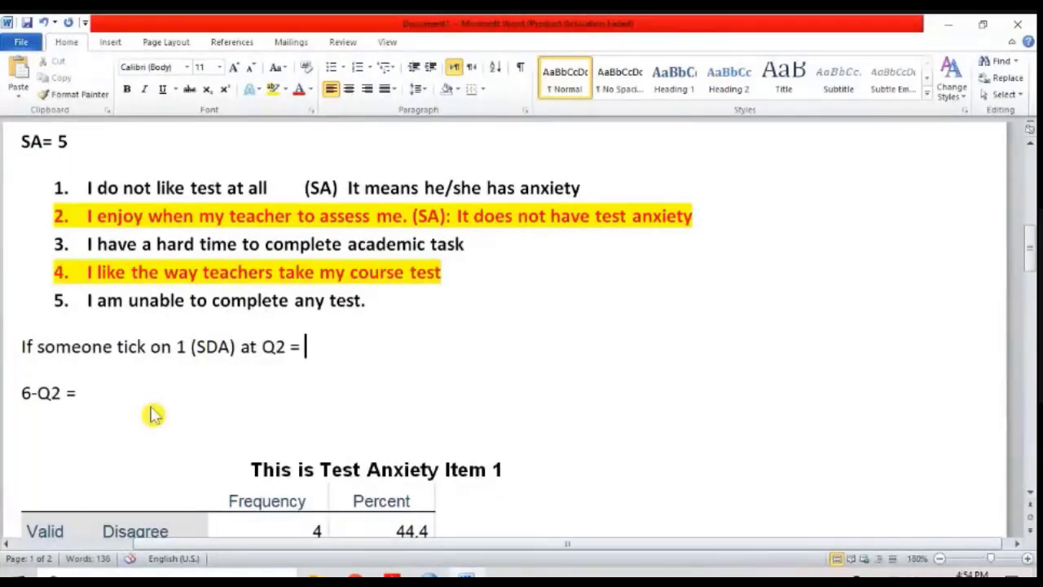
{"action": "type", "text": "6-1 = 5 (Strongly a/"}
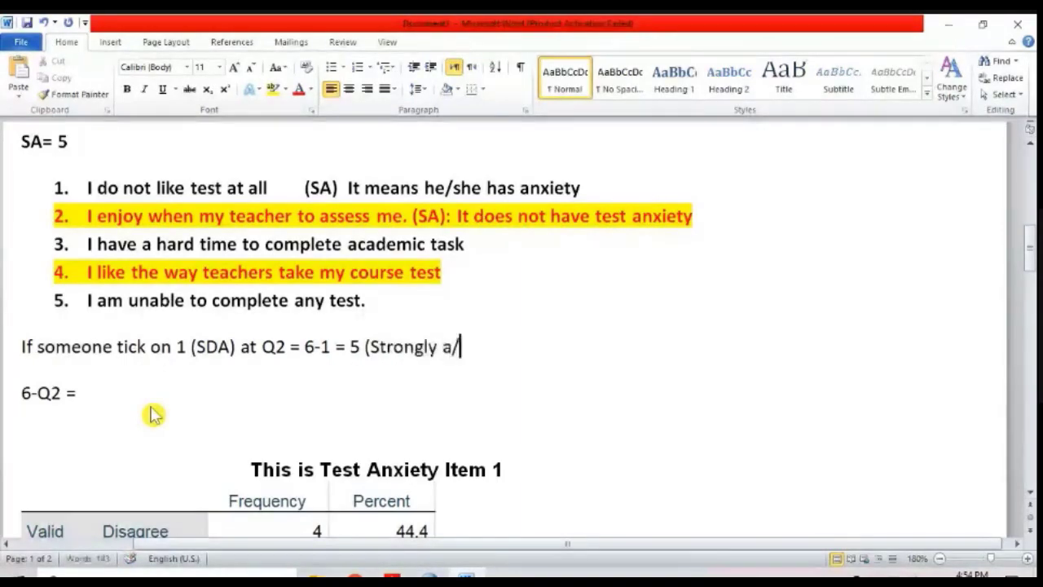
Step: Complete the example sentence with "= 6-1 = 5 (Strongly agree)"
{"action": "key", "text": "BackSpace"}
{"action": "type", "text": "agree)"}
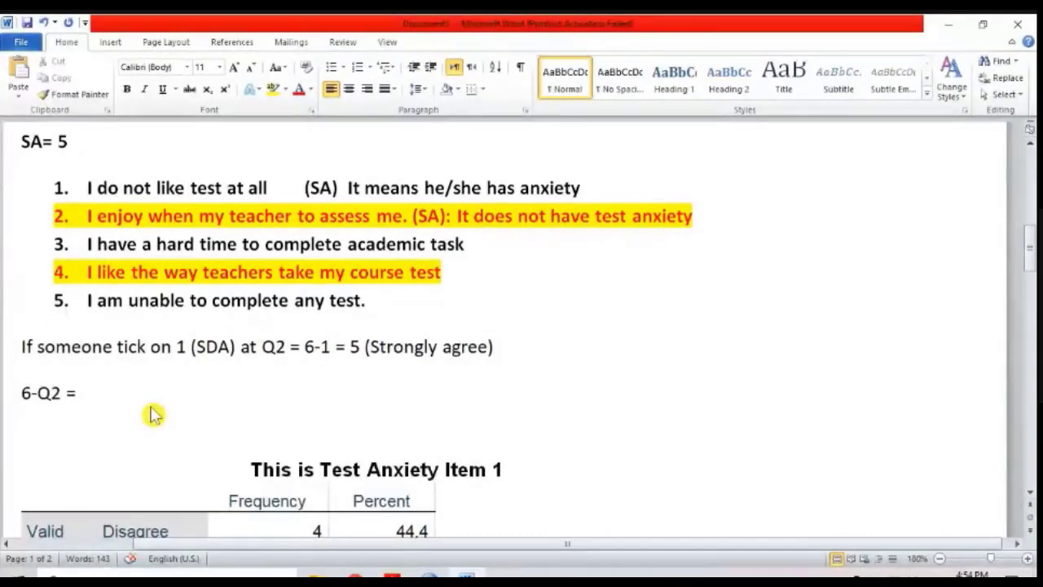
Step: Point out the "6-Q2" formula and the two highlighted statements, items 2 and 4, by selecting them
{"action": "left_click", "coordinate": [90, 394]}
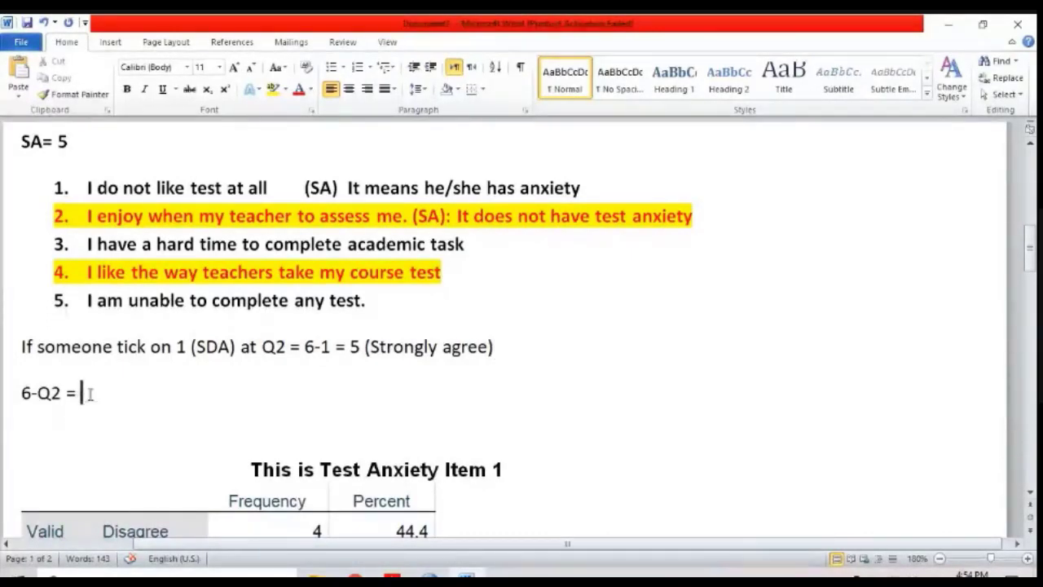
{"action": "left_click_drag", "start_coordinate": [22, 393], "coordinate": [58, 419]}
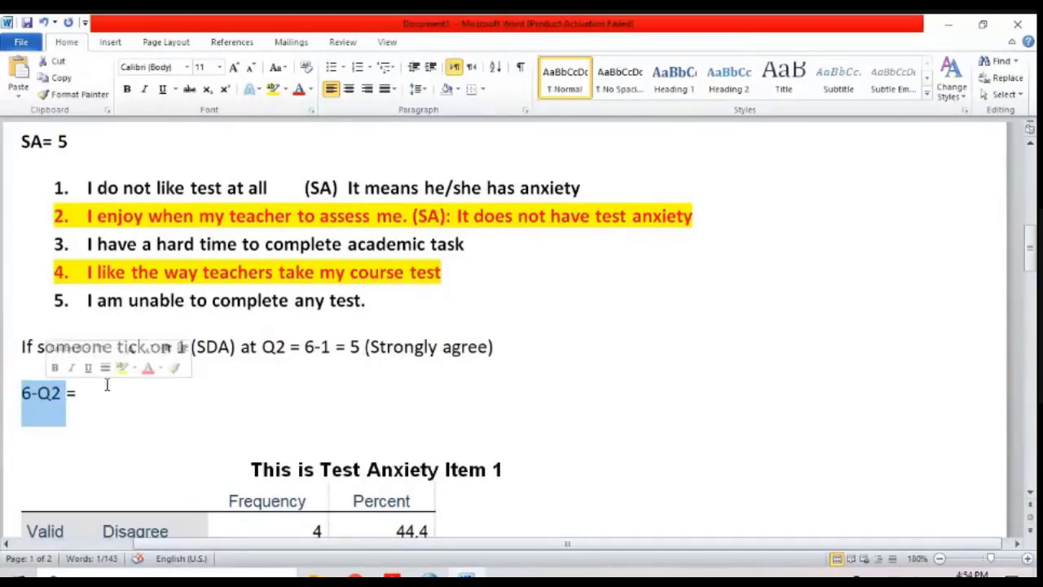
{"action": "left_click", "coordinate": [426, 573]}
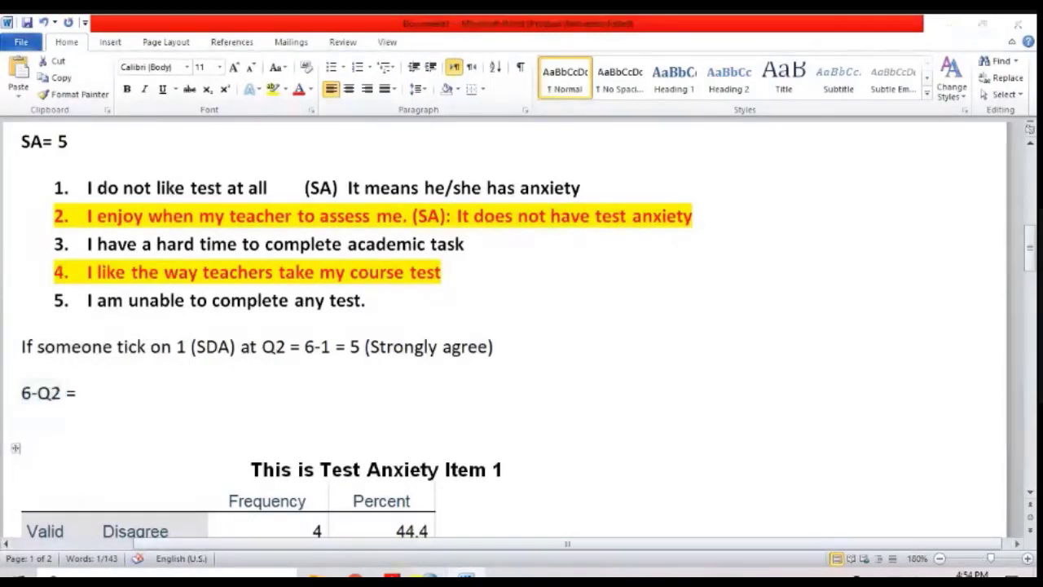
{"action": "left_click", "coordinate": [284, 375]}
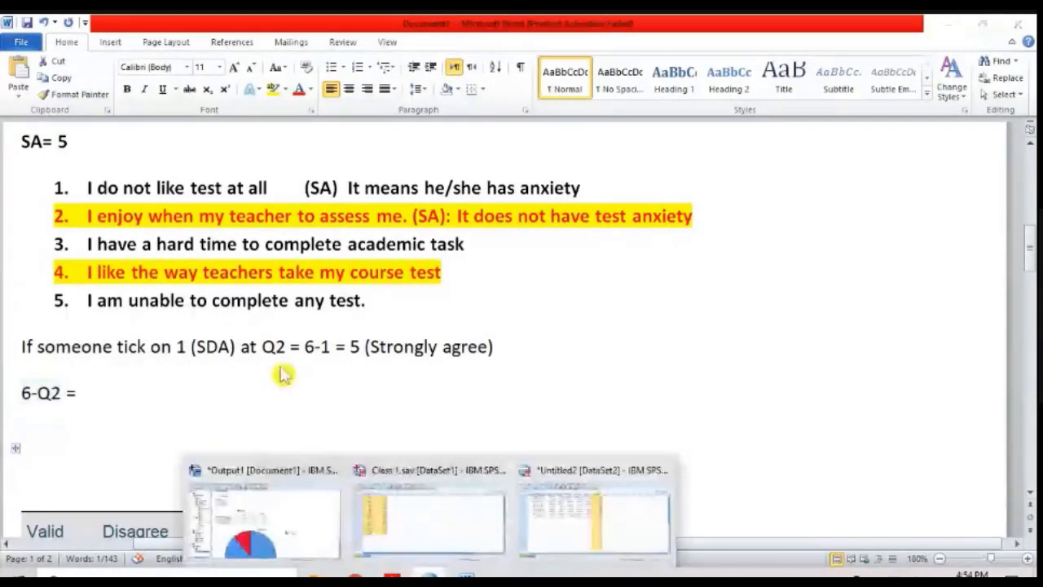
{"action": "triple_click", "coordinate": [161, 215]}
{"action": "triple_click", "coordinate": [177, 273]}
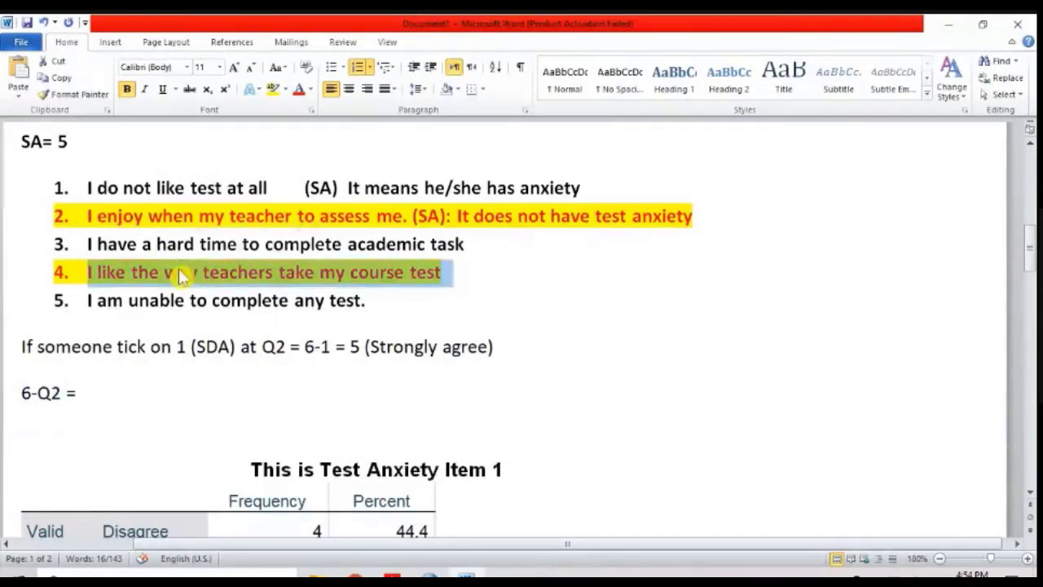
Step: Switch to the Untitled2 data set in IBM SPSS Statistics and magnify the screen to 200% with Magnifier
{"action": "left_click", "coordinate": [429, 574]}
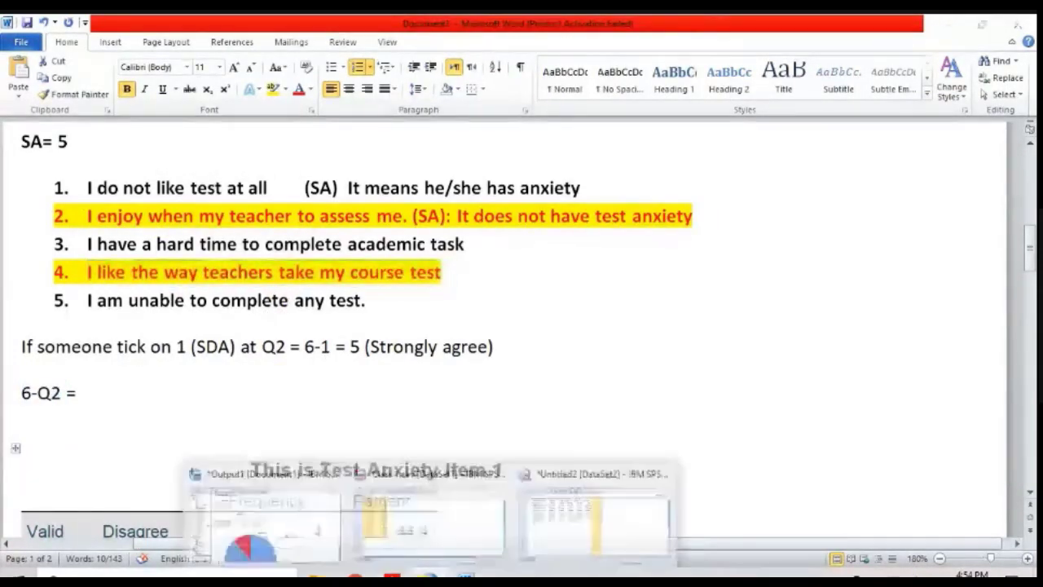
{"action": "left_click", "coordinate": [534, 503]}
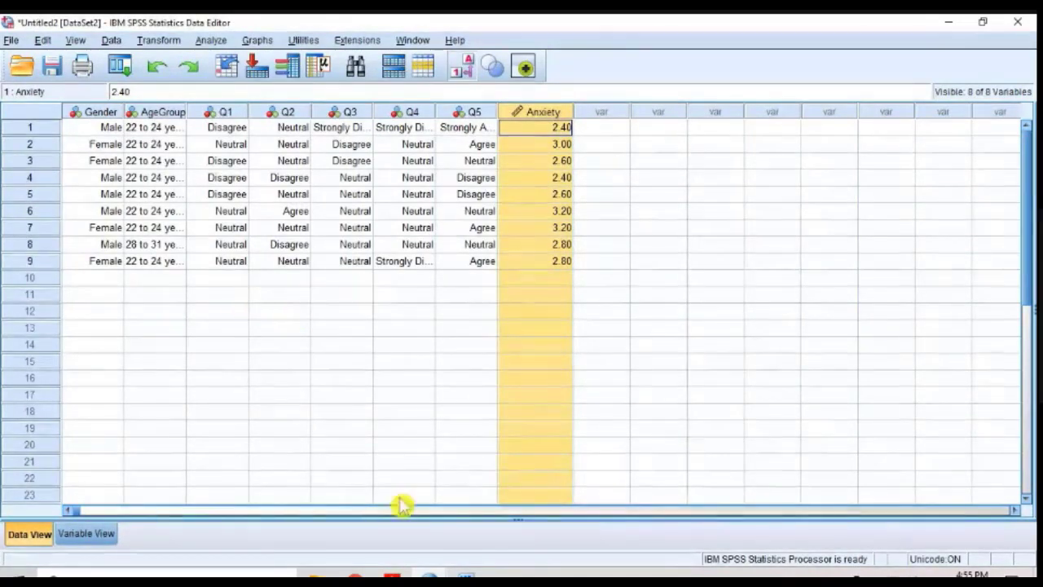
{"action": "key", "text": "super"}
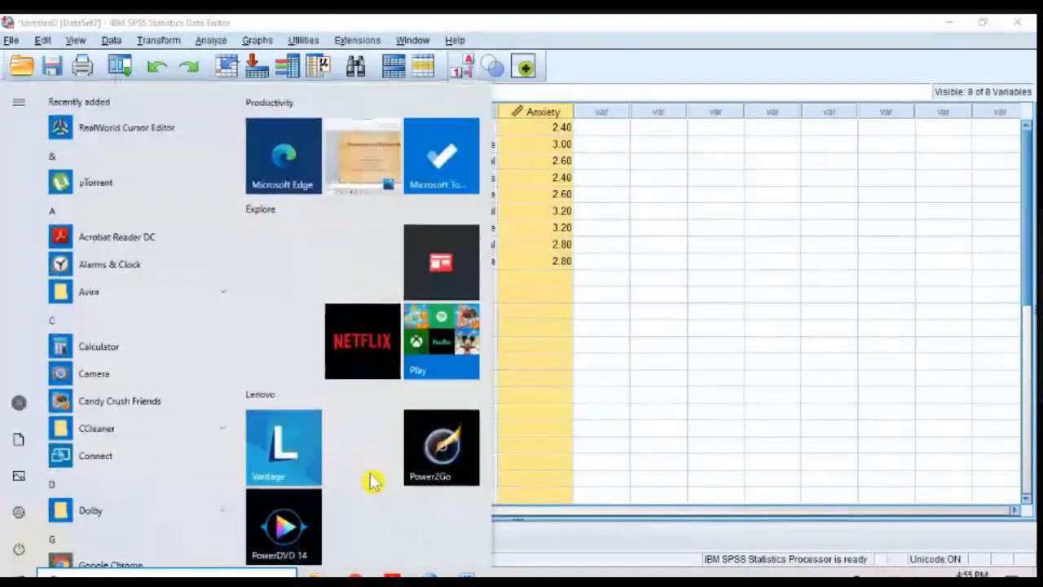
{"action": "type", "text": "mag"}
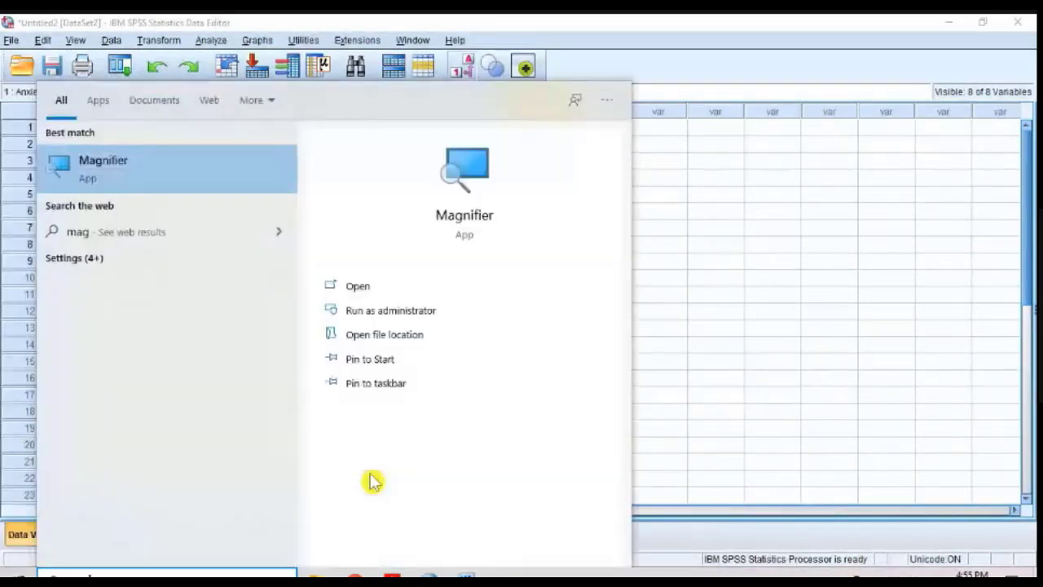
{"action": "left_click", "coordinate": [148, 180]}
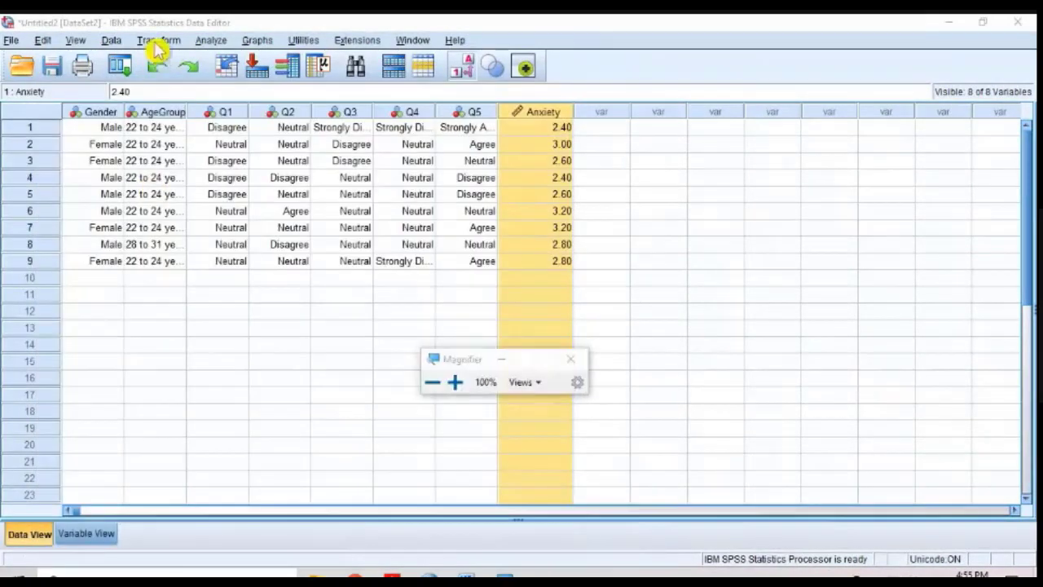
{"action": "left_click", "coordinate": [455, 382]}
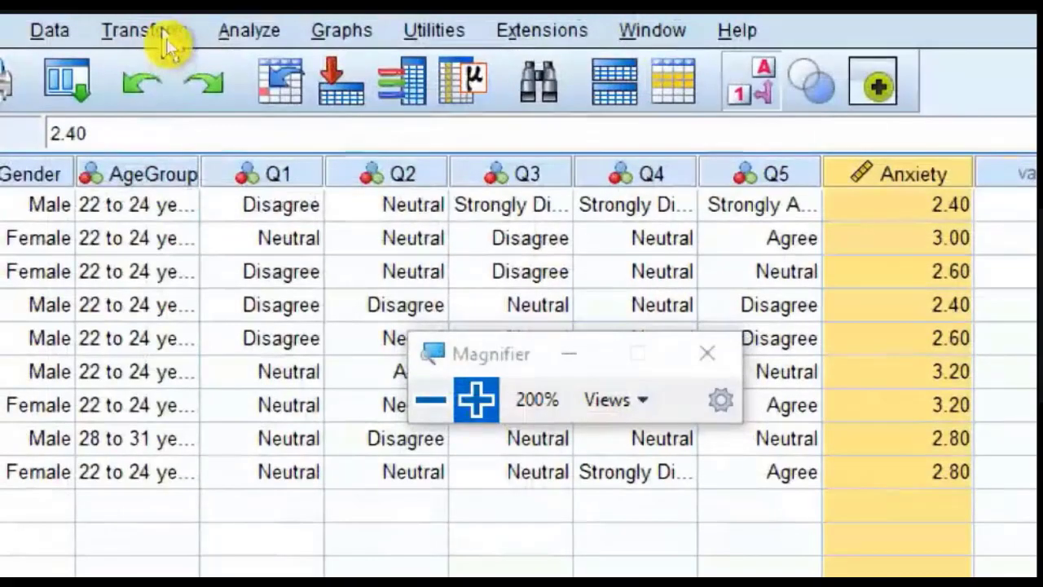
Step: Open Recode into Different Variables, move its dialog near the menu bar, and reset the magnification to 200% over it
{"action": "left_click", "coordinate": [163, 32]}
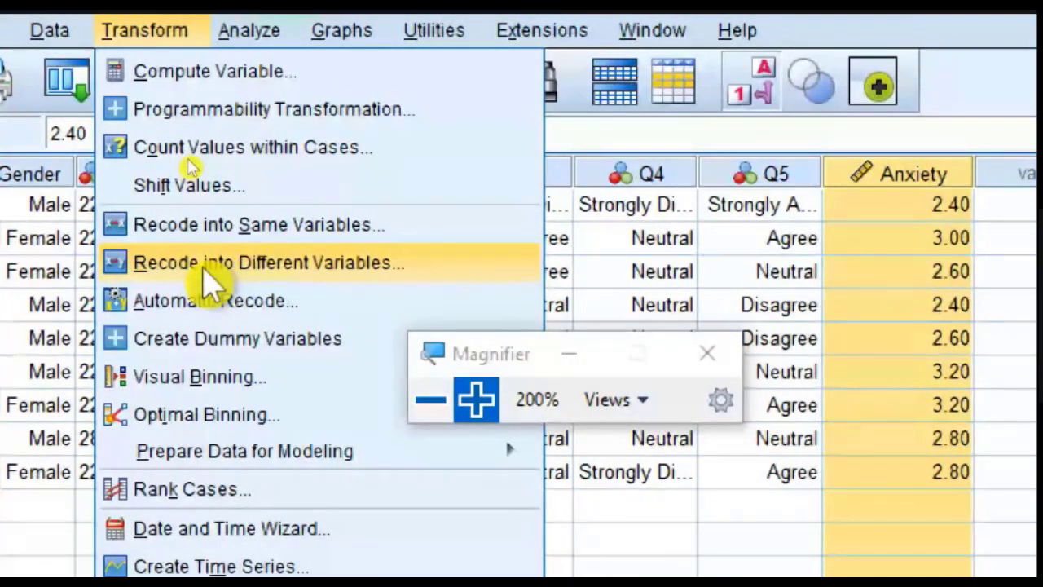
{"action": "left_click", "coordinate": [206, 269]}
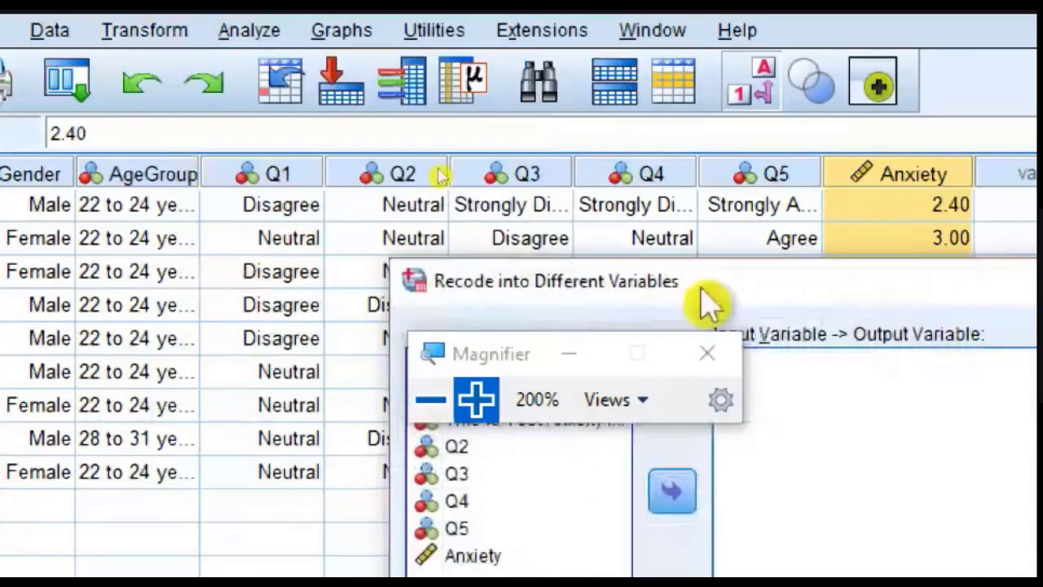
{"action": "left_click_drag", "start_coordinate": [717, 280], "coordinate": [338, 94]}
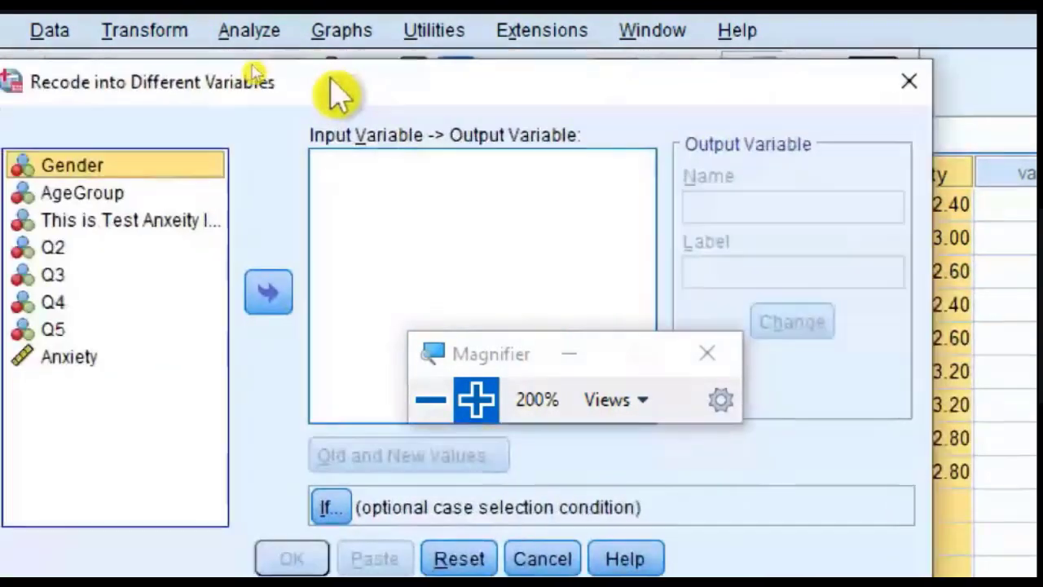
{"action": "left_click", "coordinate": [429, 400]}
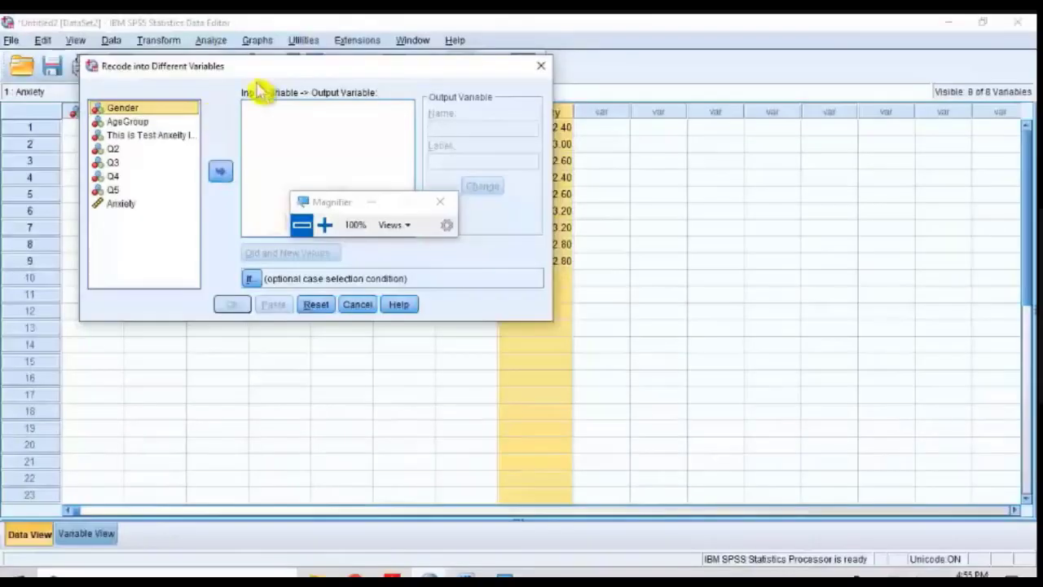
{"action": "left_click", "coordinate": [324, 224]}
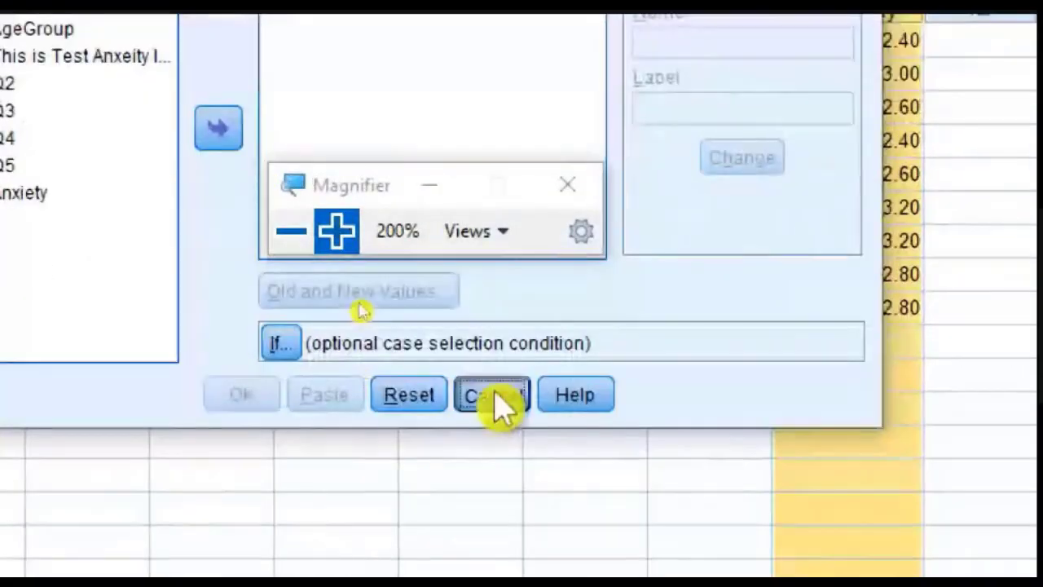
Step: Cancel the Recode dialog, open Compute Variable at 100% magnification, and clear its previous entries
{"action": "left_click", "coordinate": [403, 390]}
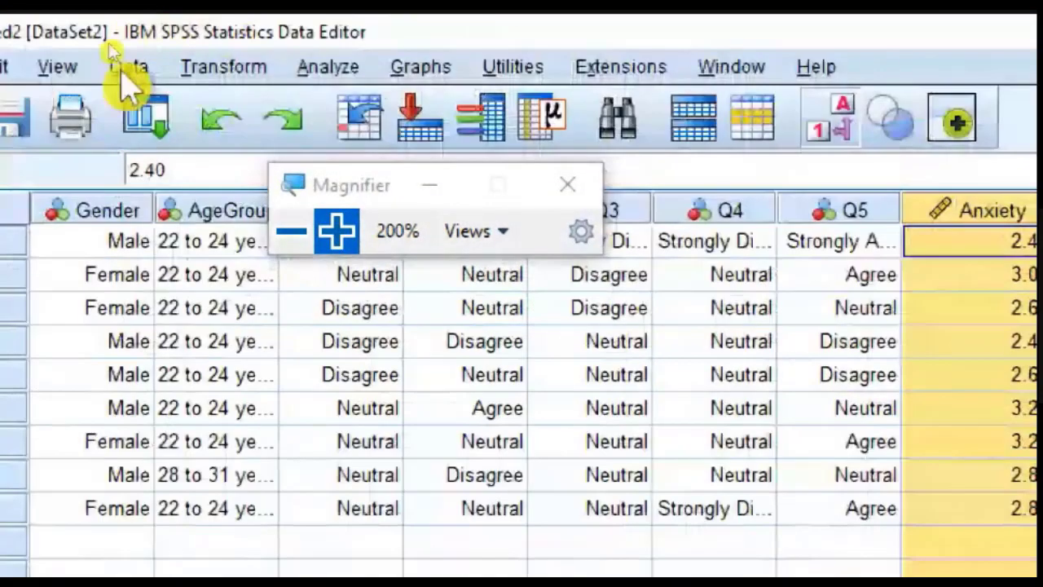
{"action": "left_click", "coordinate": [223, 70]}
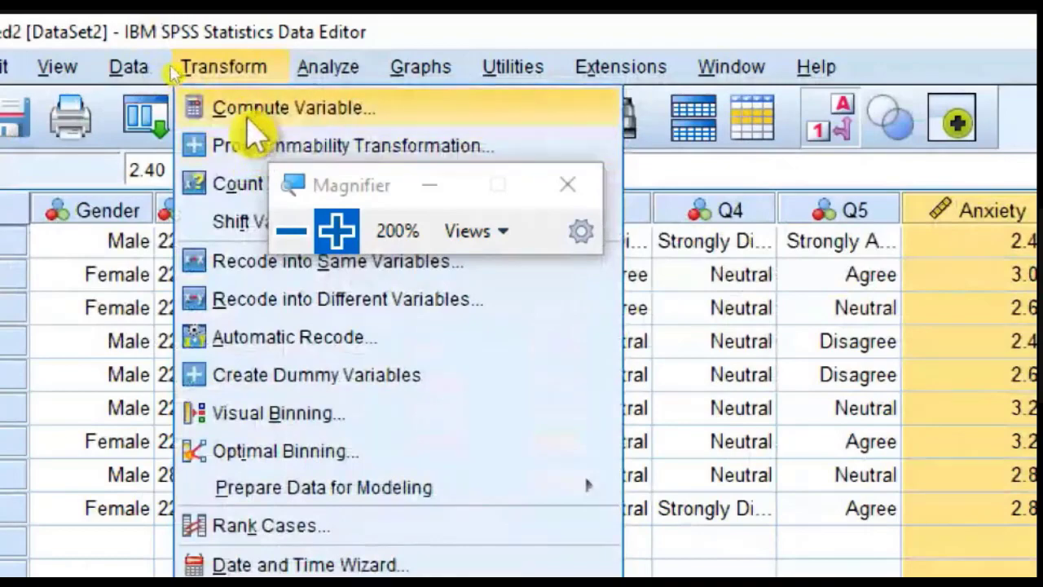
{"action": "left_click", "coordinate": [246, 114]}
{"action": "left_click", "coordinate": [314, 204]}
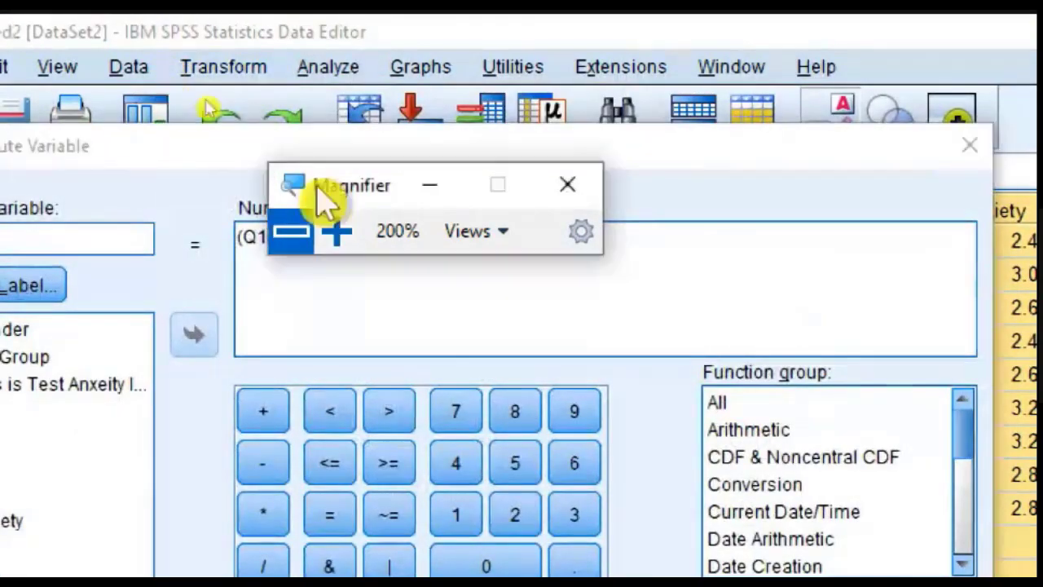
{"action": "left_click", "coordinate": [273, 234]}
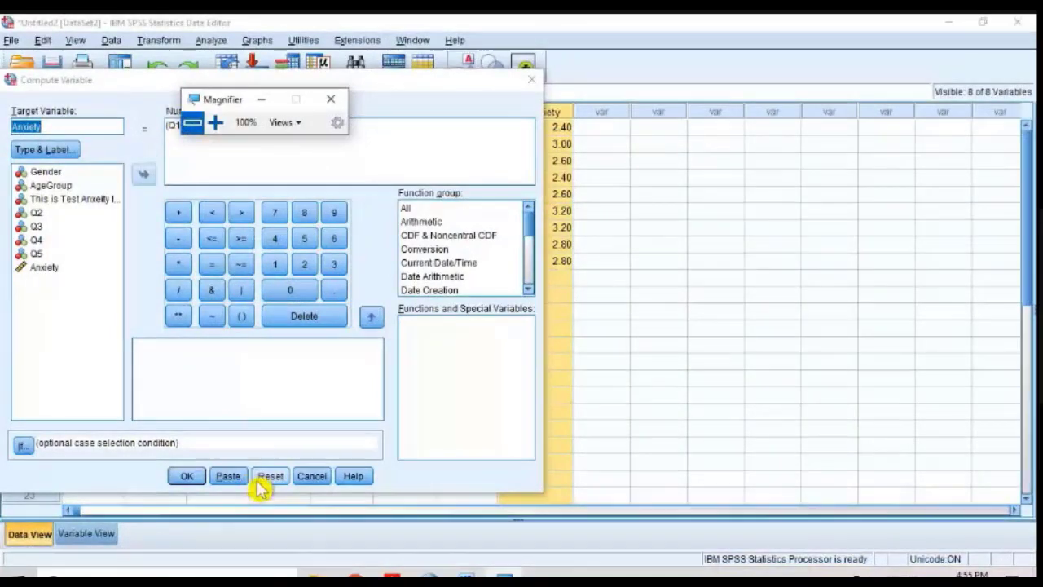
{"action": "left_click", "coordinate": [269, 477]}
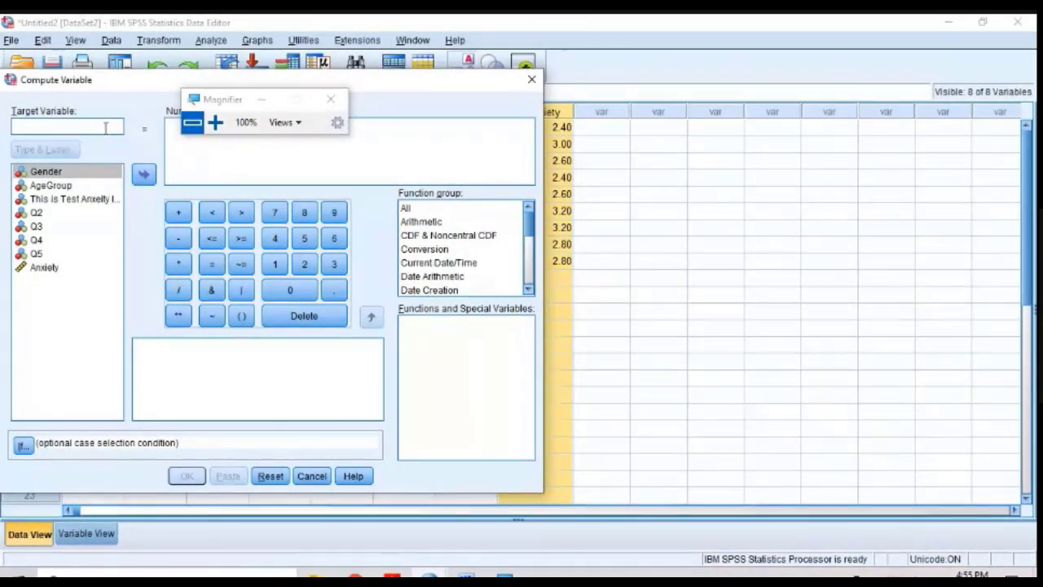
Step: Compute the reverse-coded variable R_Q2 with the expression 6-Q2, moving the Magnifier window off the expression area
{"action": "type", "text": "Re"}
{"action": "key", "text": "BackSpace"}
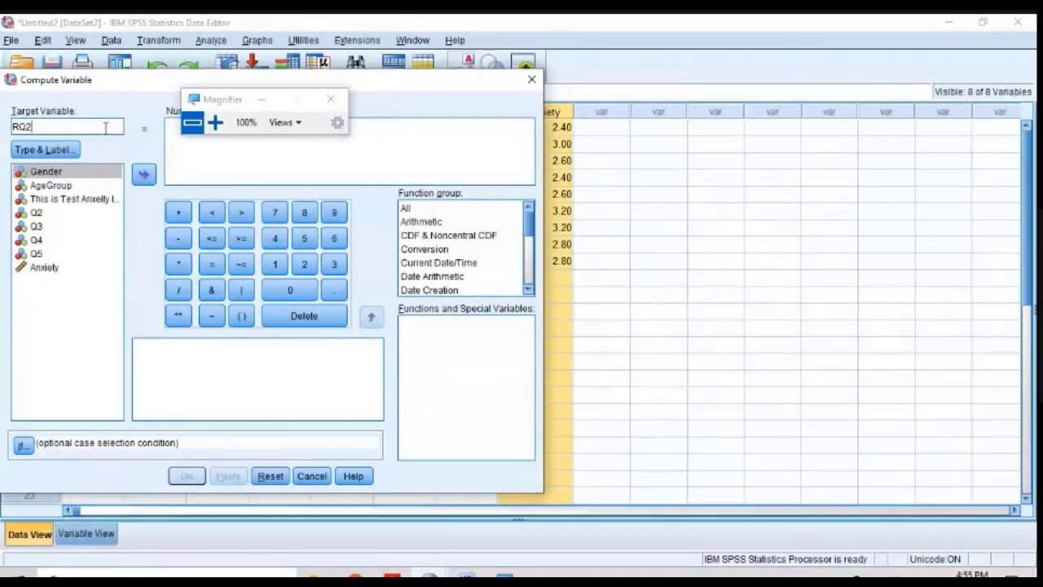
{"action": "type", "text": "_"}
{"action": "left_click_drag", "start_coordinate": [242, 97], "coordinate": [477, 139]}
{"action": "left_click", "coordinate": [303, 147]}
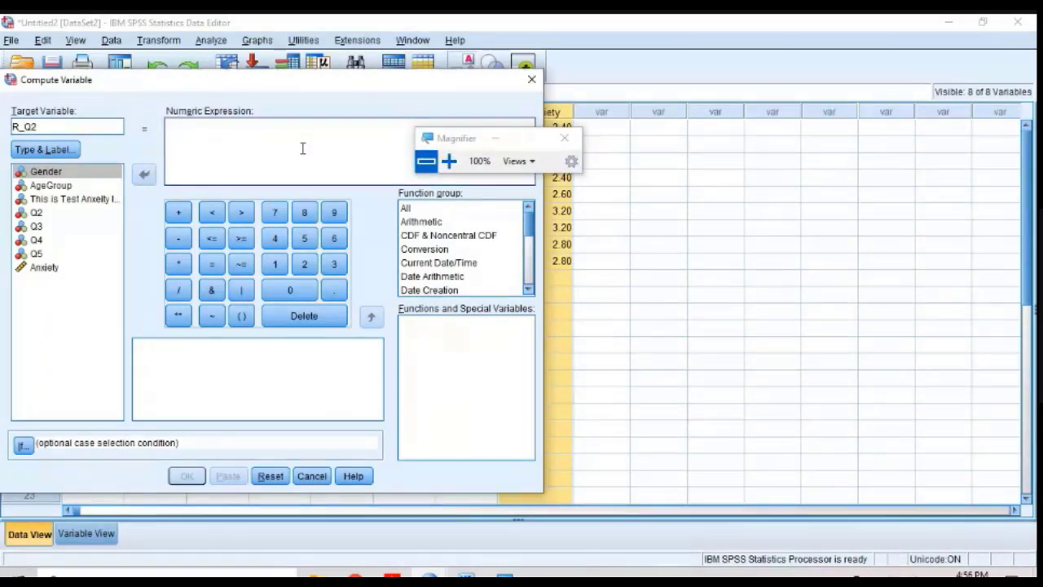
{"action": "type", "text": "6-Q2"}
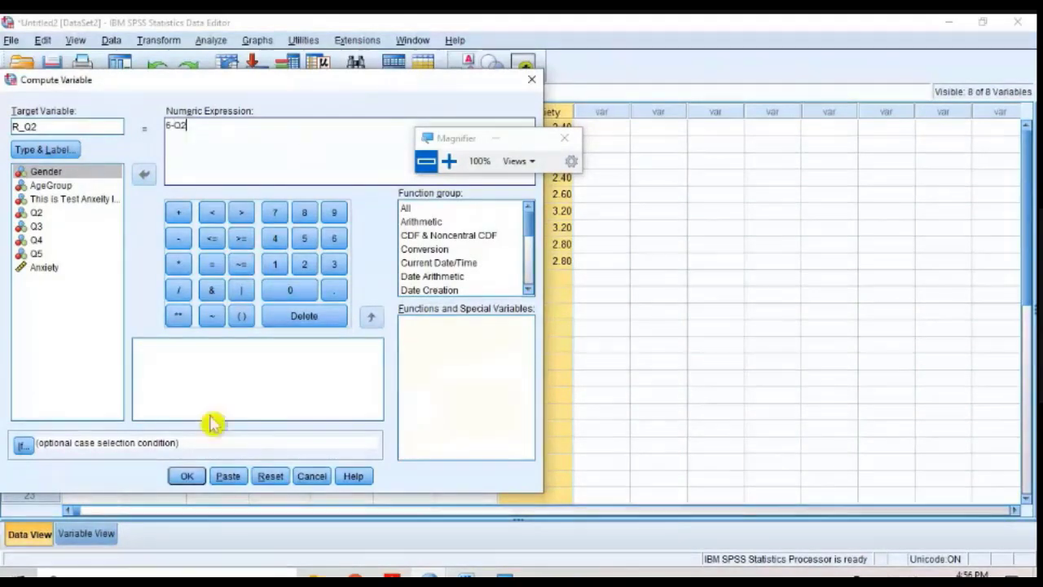
{"action": "left_click", "coordinate": [186, 477]}
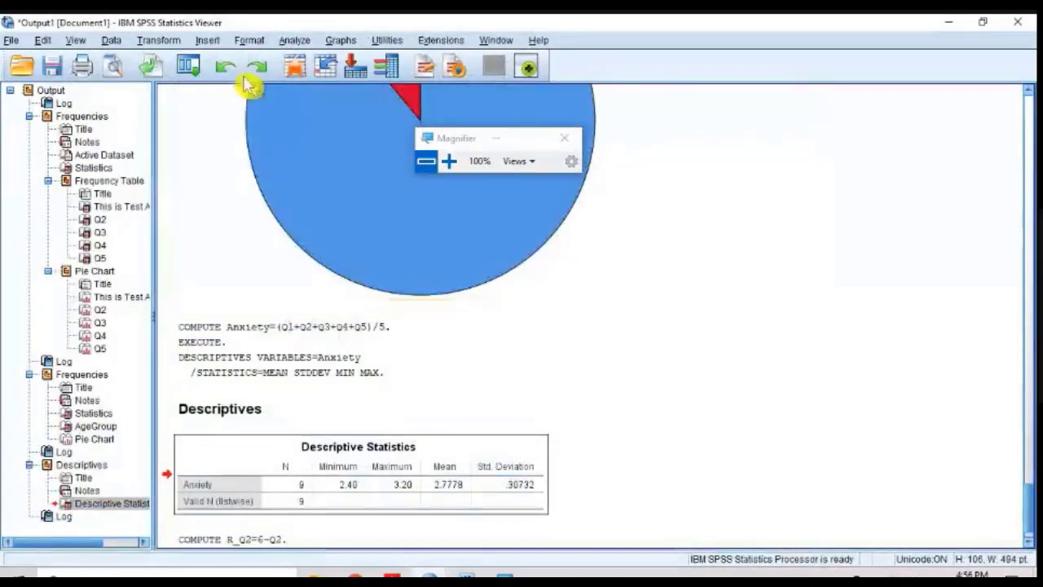
Step: Reset the Compute Variable settings and compute the reverse-coded variable R_Q4 with the expression 6-Q4
{"action": "left_click", "coordinate": [163, 40]}
{"action": "left_click", "coordinate": [164, 58]}
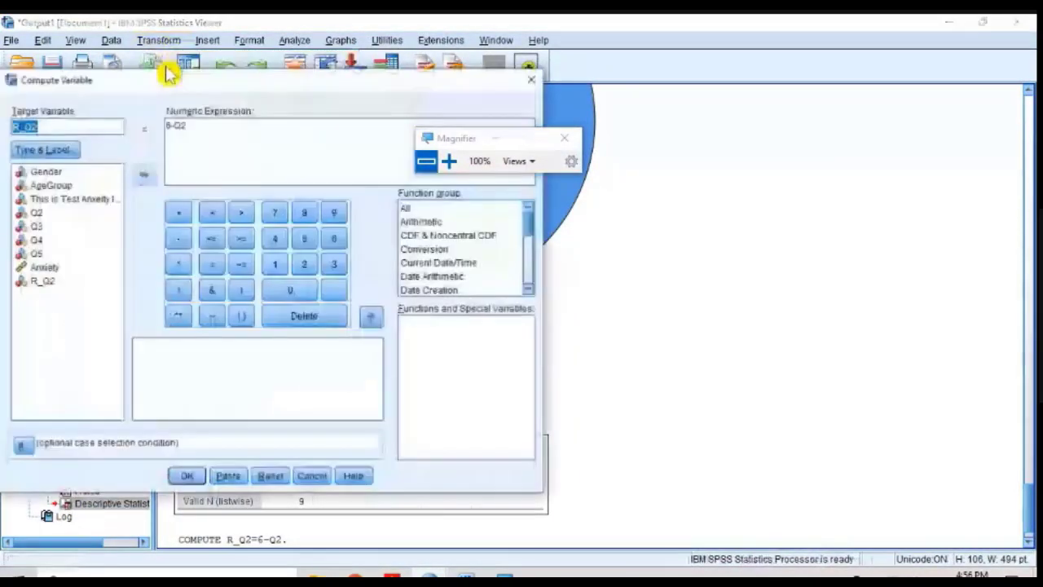
{"action": "left_click", "coordinate": [269, 476]}
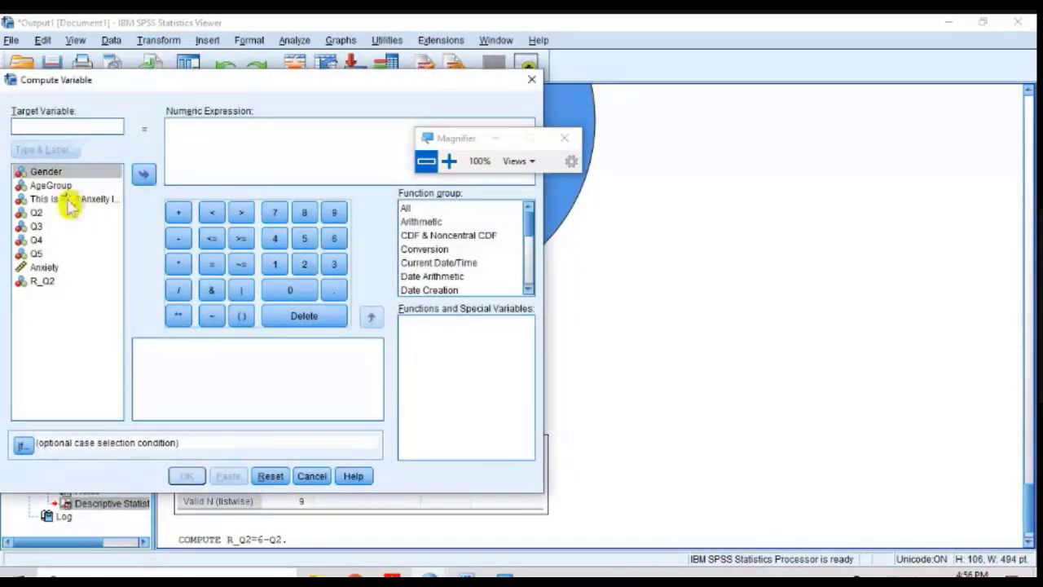
{"action": "left_click", "coordinate": [37, 240]}
{"action": "left_click", "coordinate": [41, 128]}
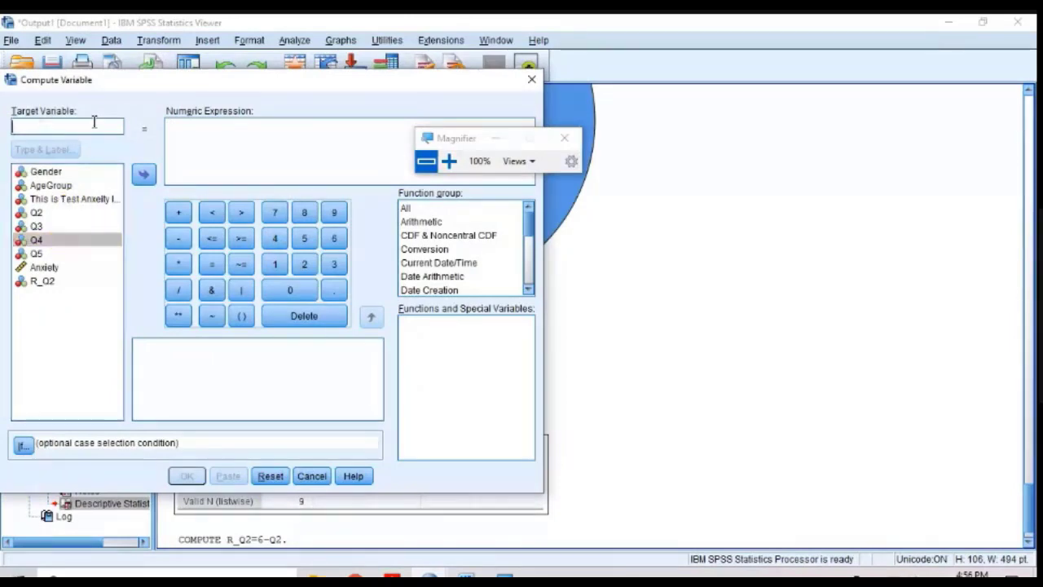
{"action": "type", "text": "R_Q4"}
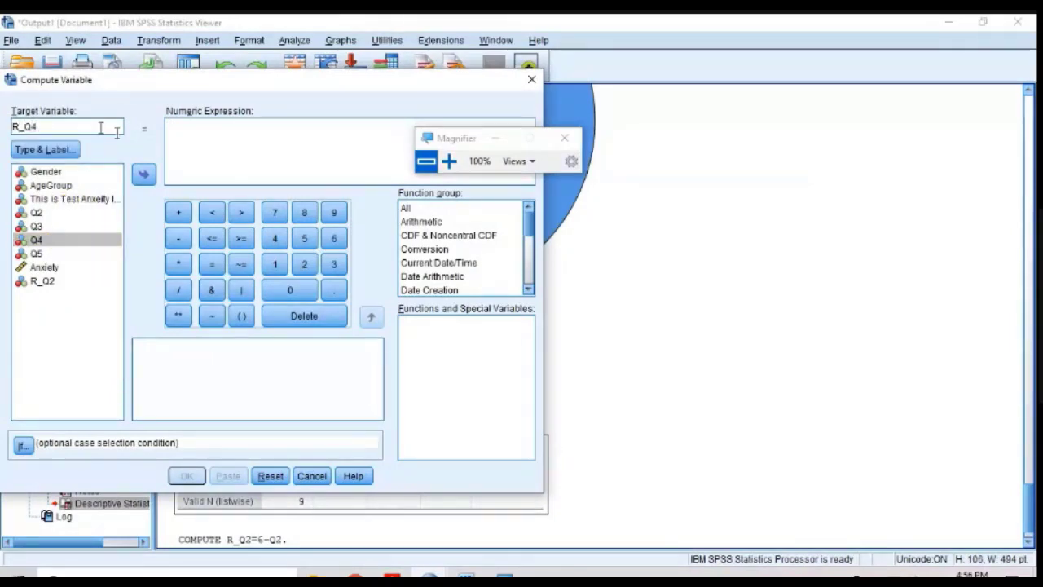
{"action": "left_click", "coordinate": [185, 143]}
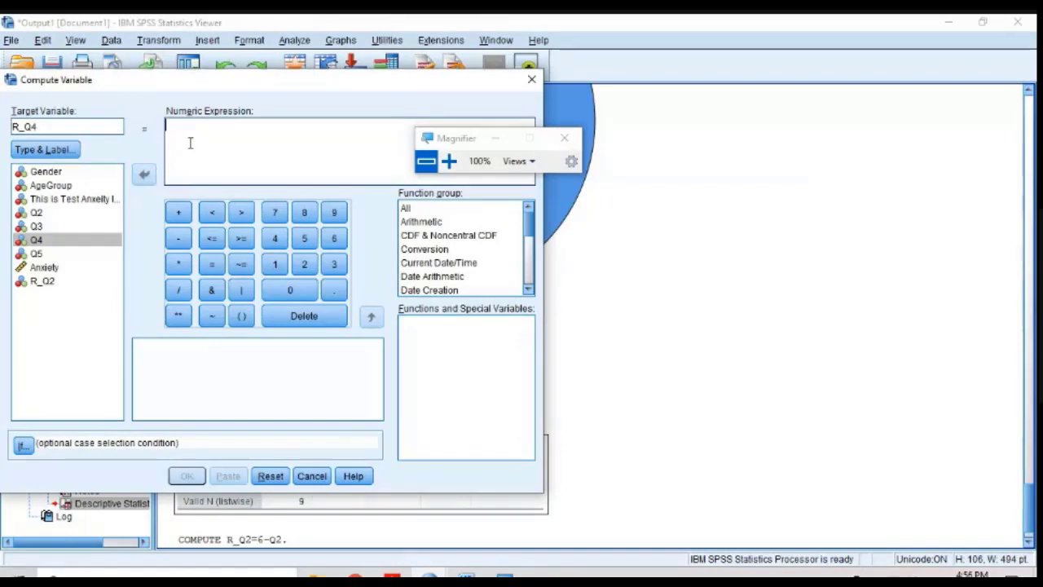
{"action": "type", "text": "6-Q4"}
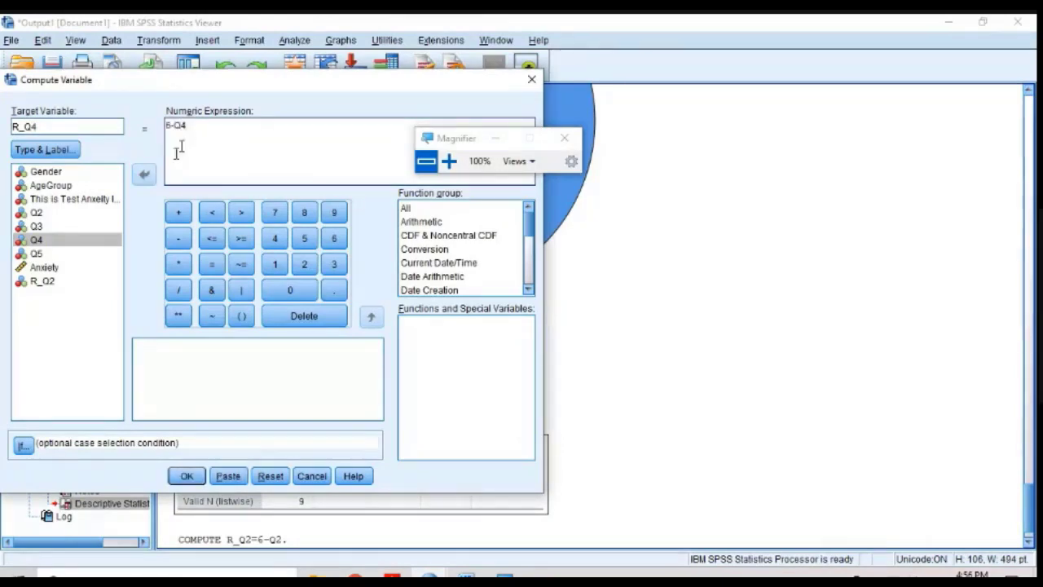
{"action": "left_click", "coordinate": [186, 479]}
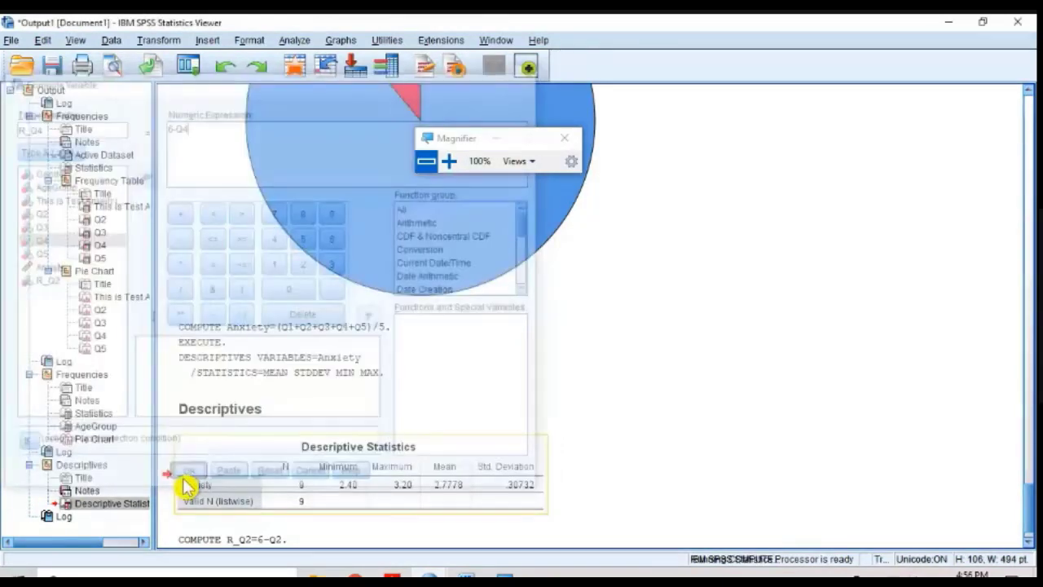
Step: Switch from the output viewer to the Untitled2 data set, keeping the magnification at 100%
{"action": "left_click", "coordinate": [448, 161]}
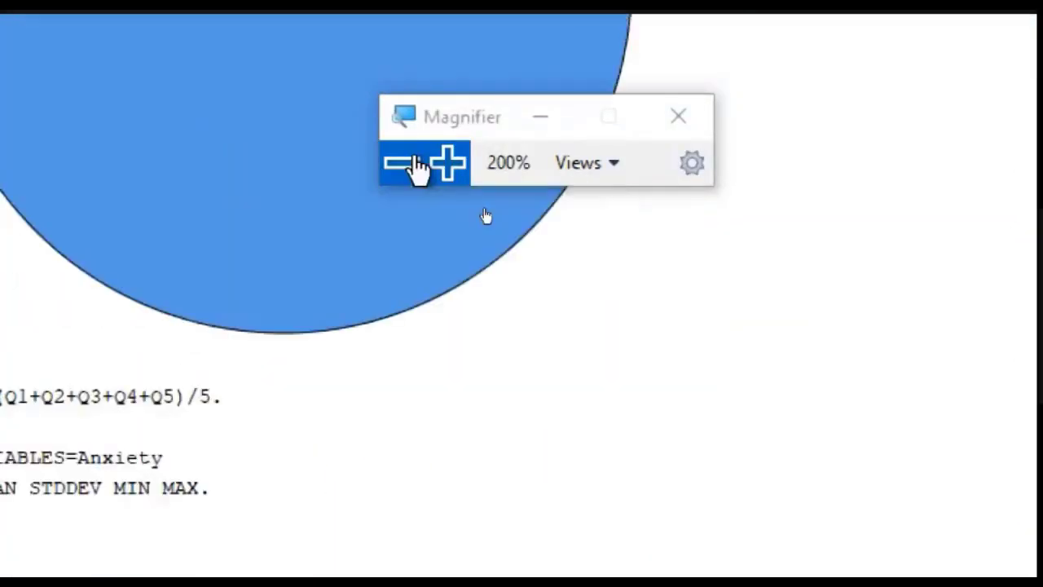
{"action": "left_click", "coordinate": [402, 163]}
{"action": "mouse_move", "coordinate": [466, 577]}
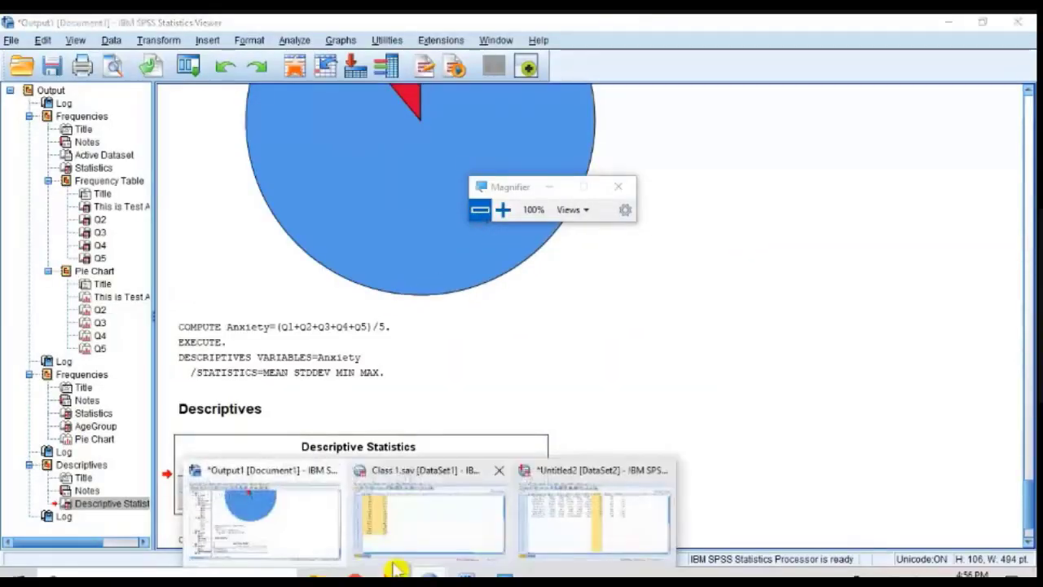
{"action": "left_click", "coordinate": [559, 530]}
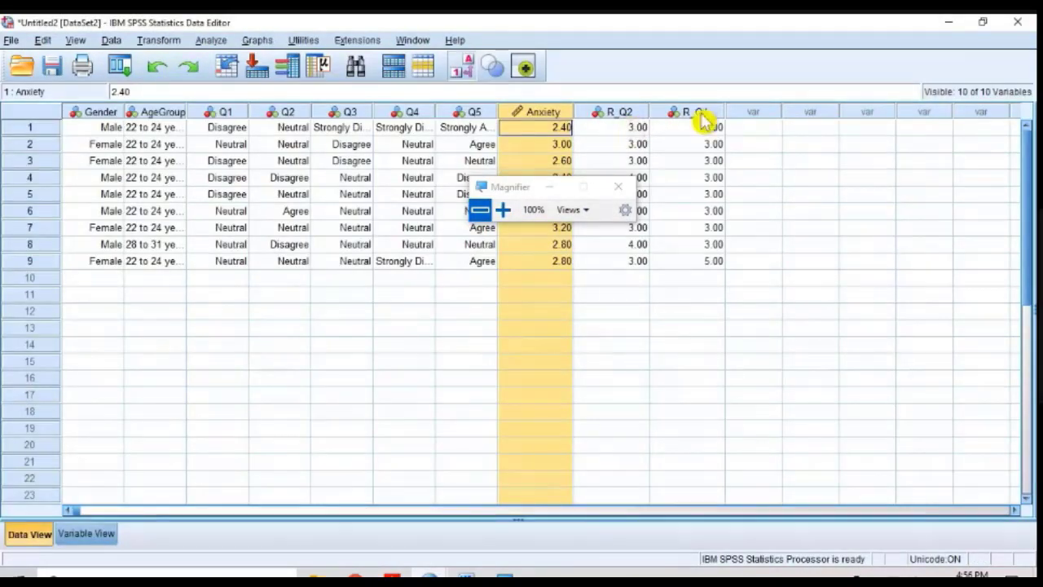
Step: Magnify the data to 200%, show numeric codes instead of value labels, and move the Magnifier window below the data
{"action": "left_click", "coordinate": [503, 210]}
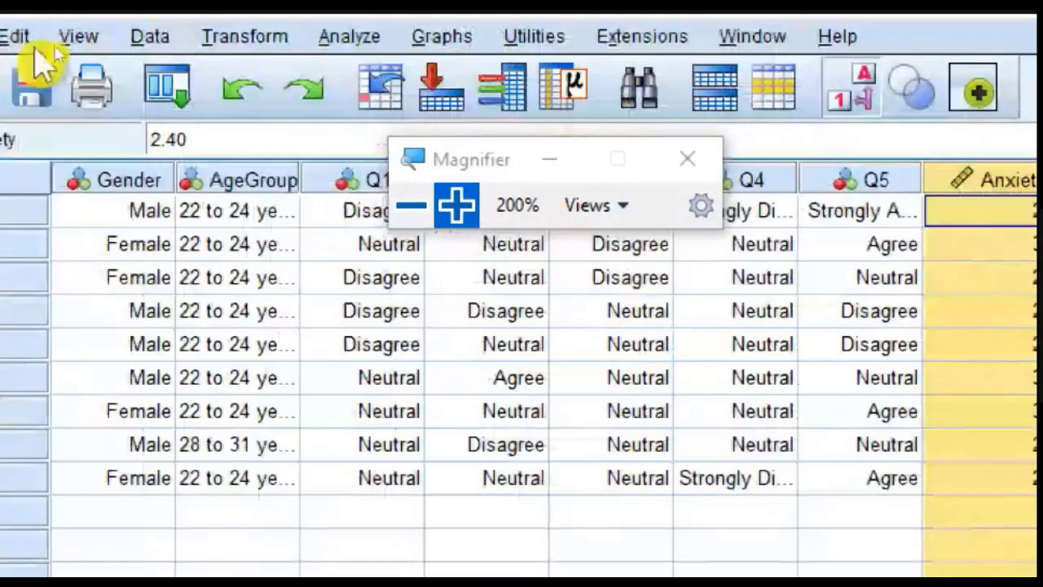
{"action": "left_click", "coordinate": [59, 40]}
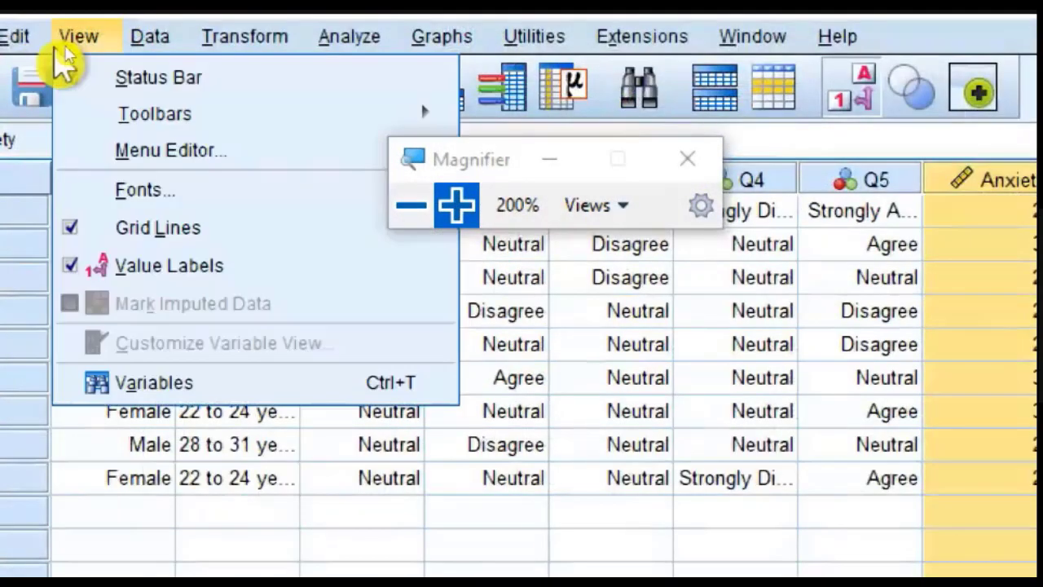
{"action": "left_click", "coordinate": [117, 266]}
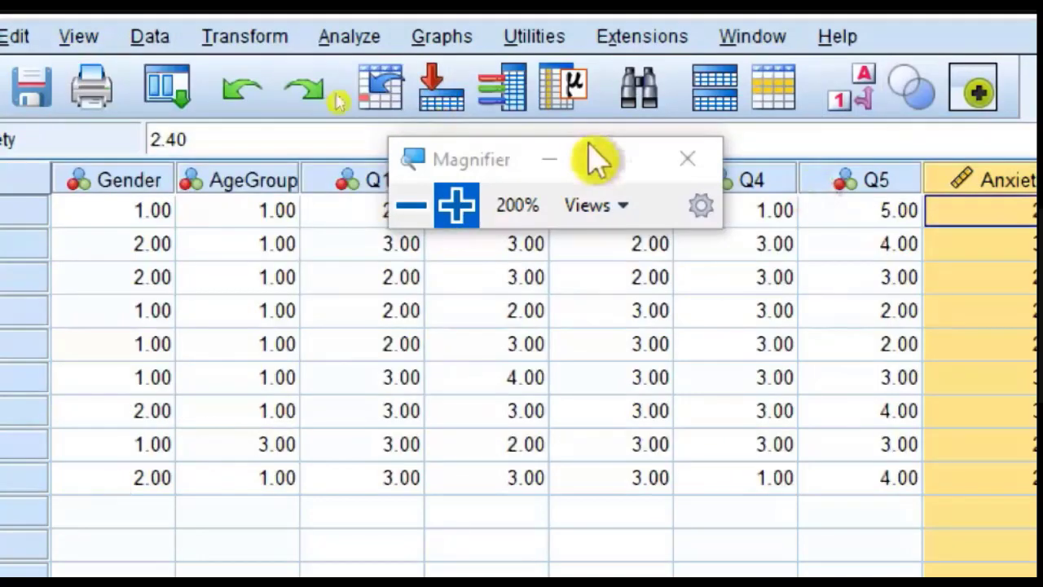
{"action": "left_click_drag", "start_coordinate": [485, 156], "coordinate": [828, 454]}
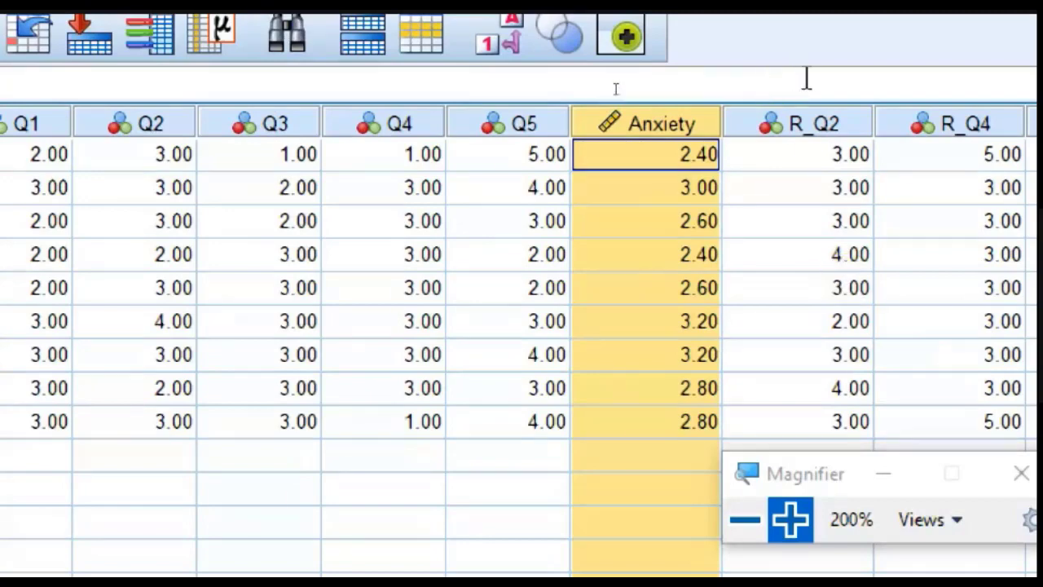
Step: Compare the R_Q2 and Anxiety columns with the original question items, selecting each column and finishing at 100% magnification
{"action": "left_click", "coordinate": [829, 130]}
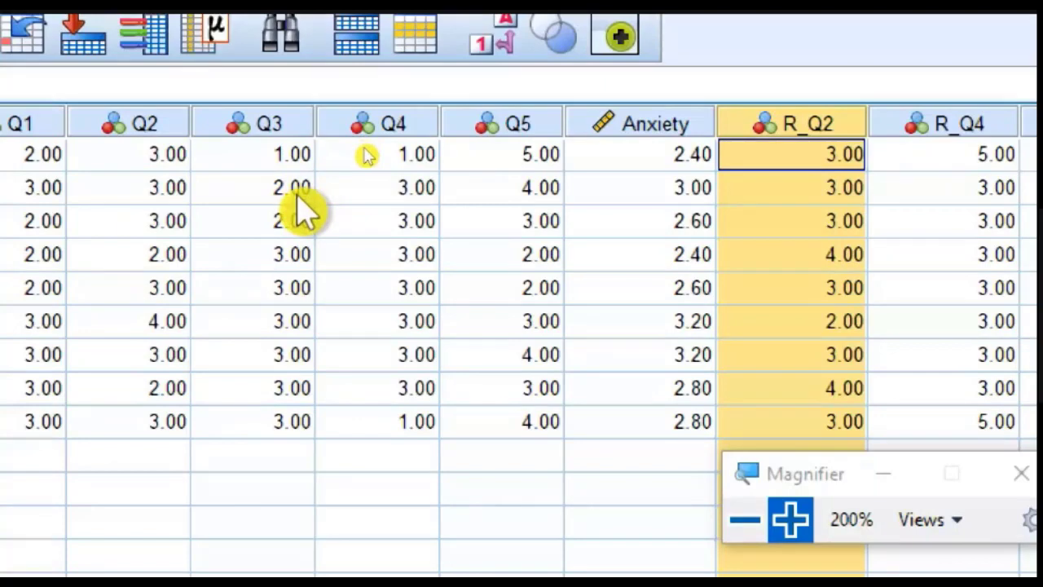
{"action": "left_click", "coordinate": [657, 124]}
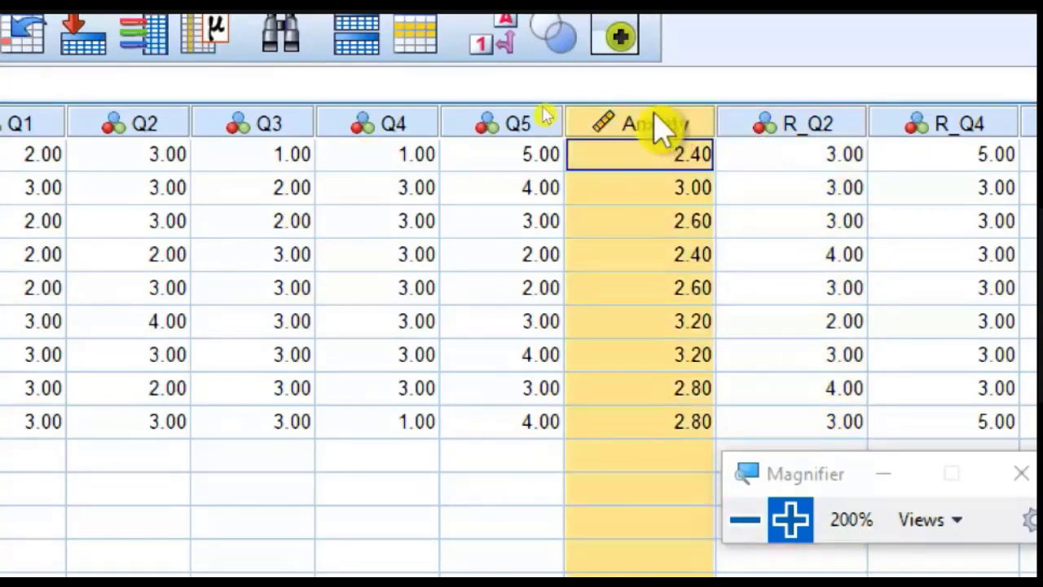
{"action": "left_click", "coordinate": [745, 526]}
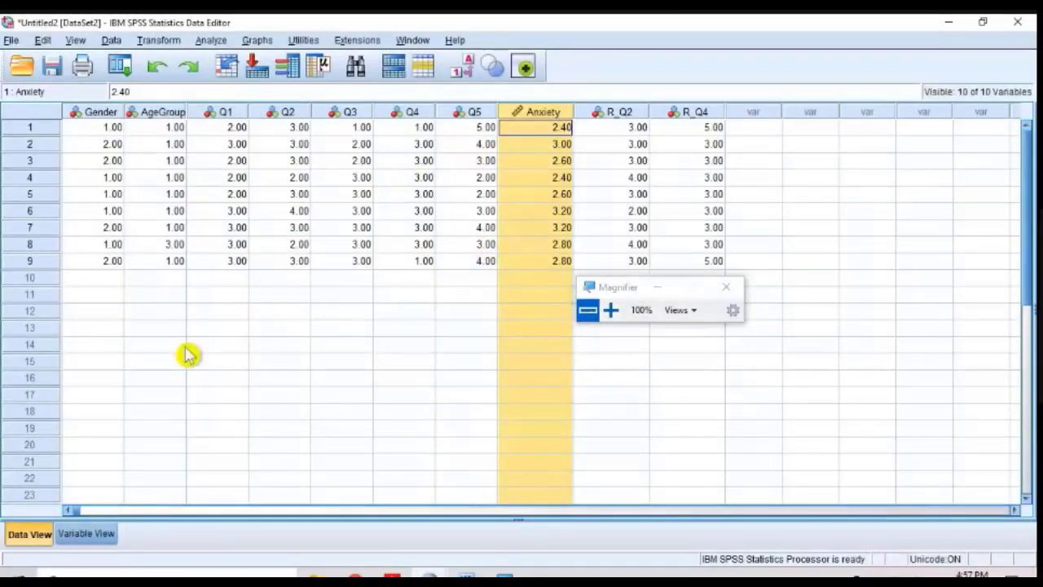
{"action": "left_click", "coordinate": [611, 309]}
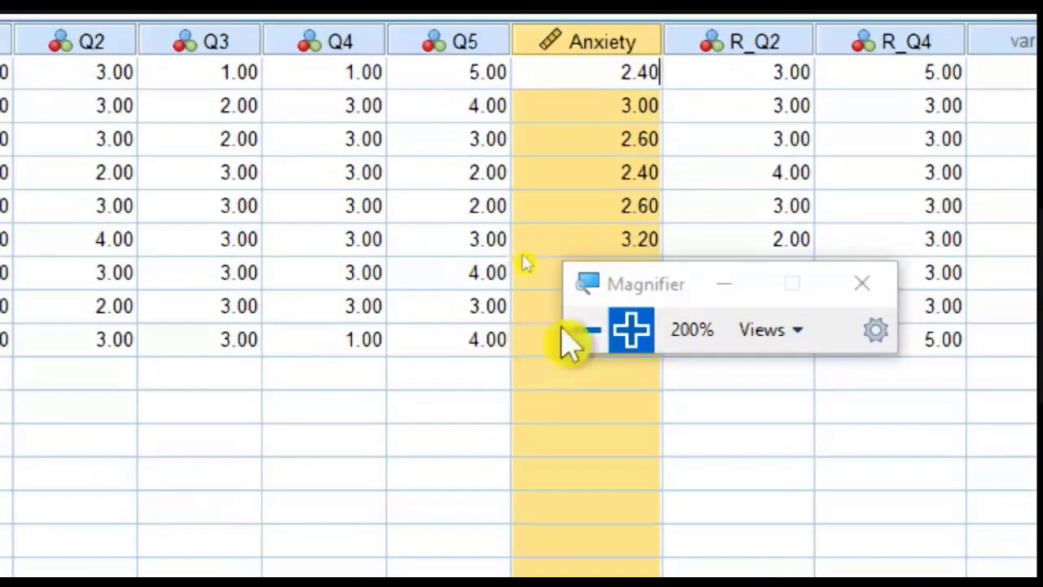
{"action": "left_click", "coordinate": [581, 330]}
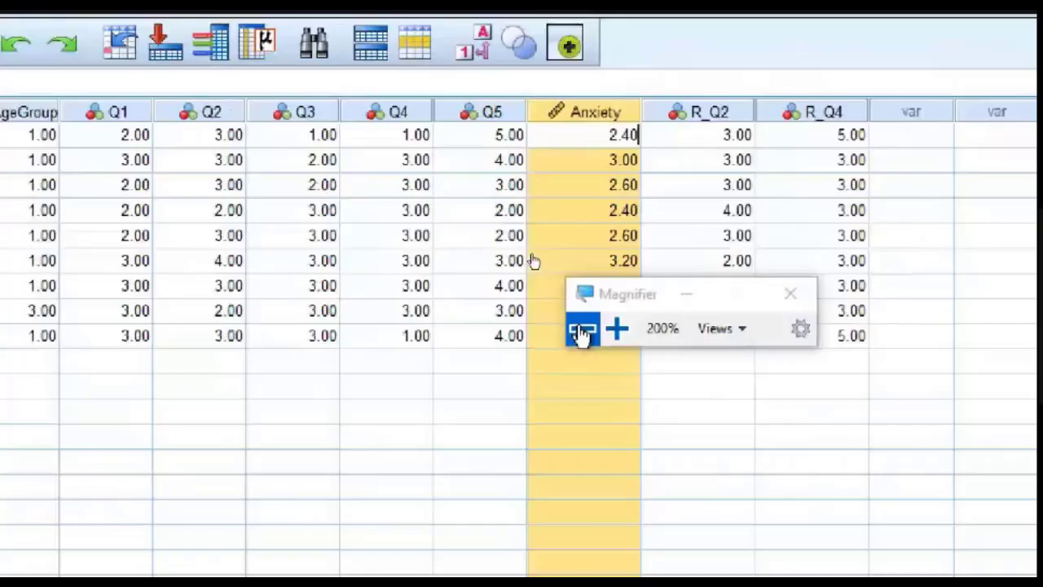
{"action": "left_click", "coordinate": [581, 330]}
Step: Delete the Anxiety variable in Variable View, magnifying to 200% for it and returning to 100%
{"action": "left_click", "coordinate": [81, 535]}
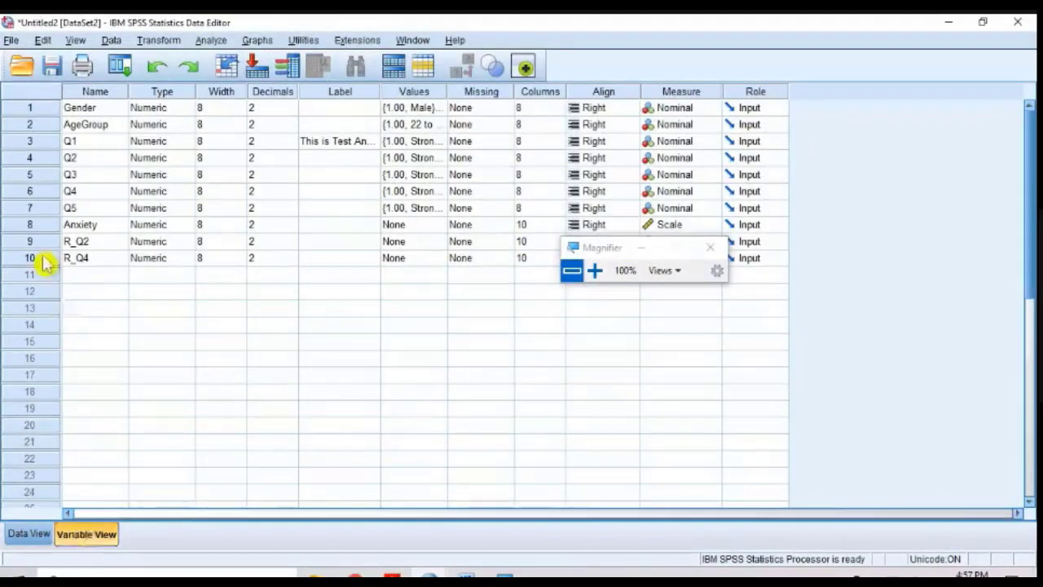
{"action": "left_click", "coordinate": [594, 270]}
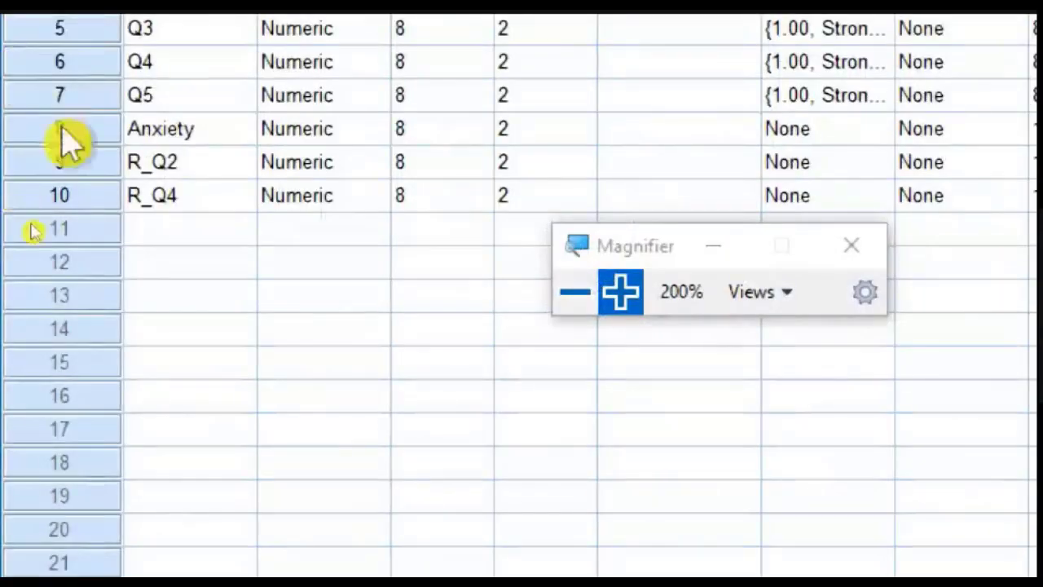
{"action": "left_click", "coordinate": [63, 130]}
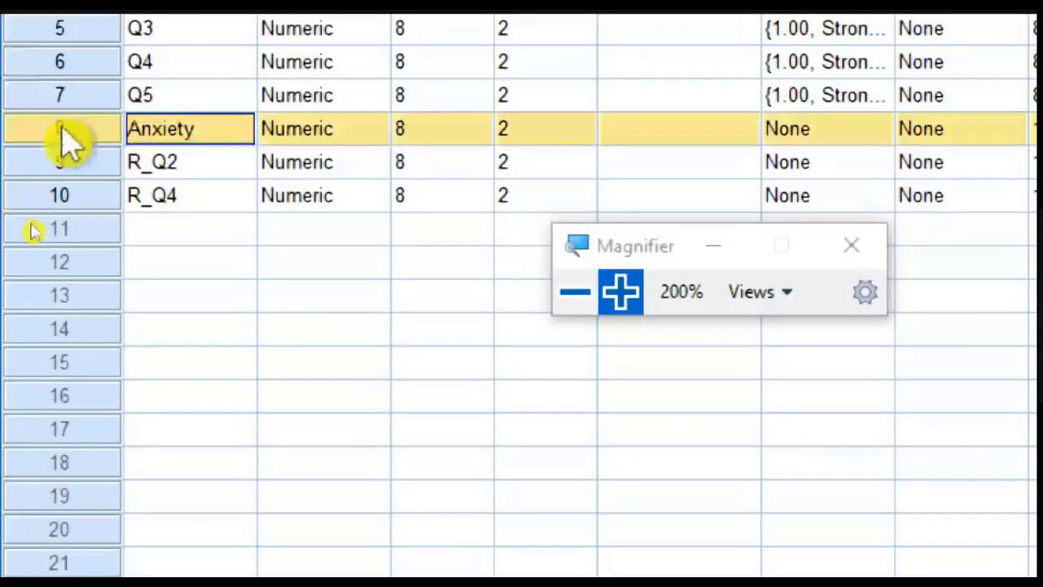
{"action": "right_click", "coordinate": [63, 135]}
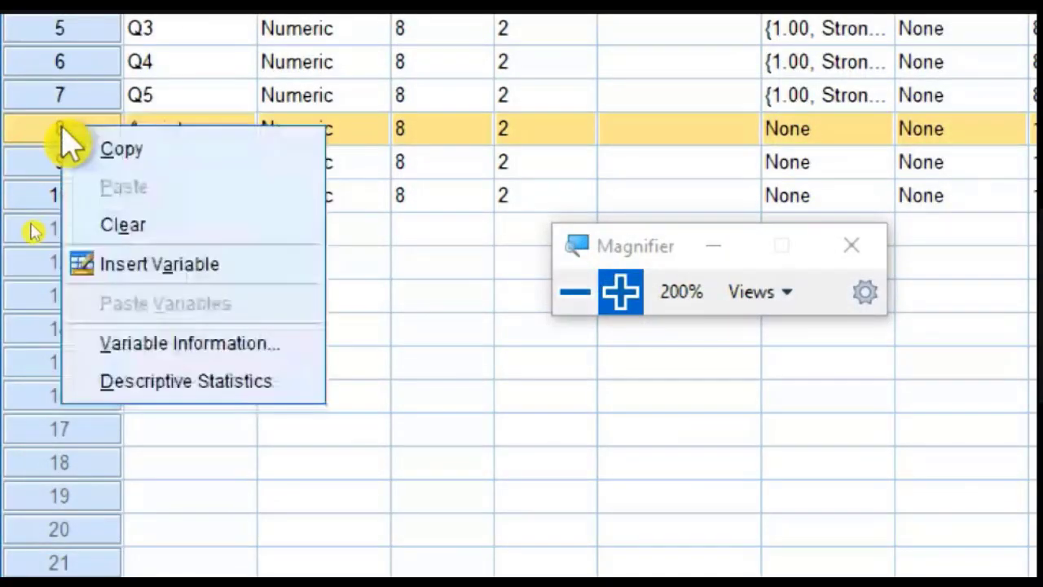
{"action": "left_click", "coordinate": [114, 225]}
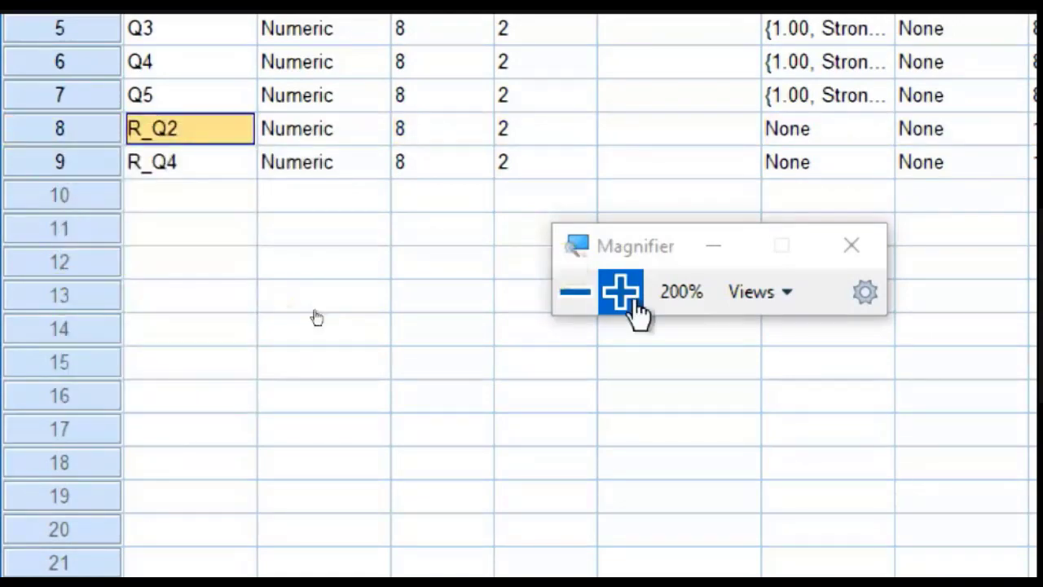
{"action": "left_click", "coordinate": [580, 293]}
{"action": "left_click", "coordinate": [405, 295]}
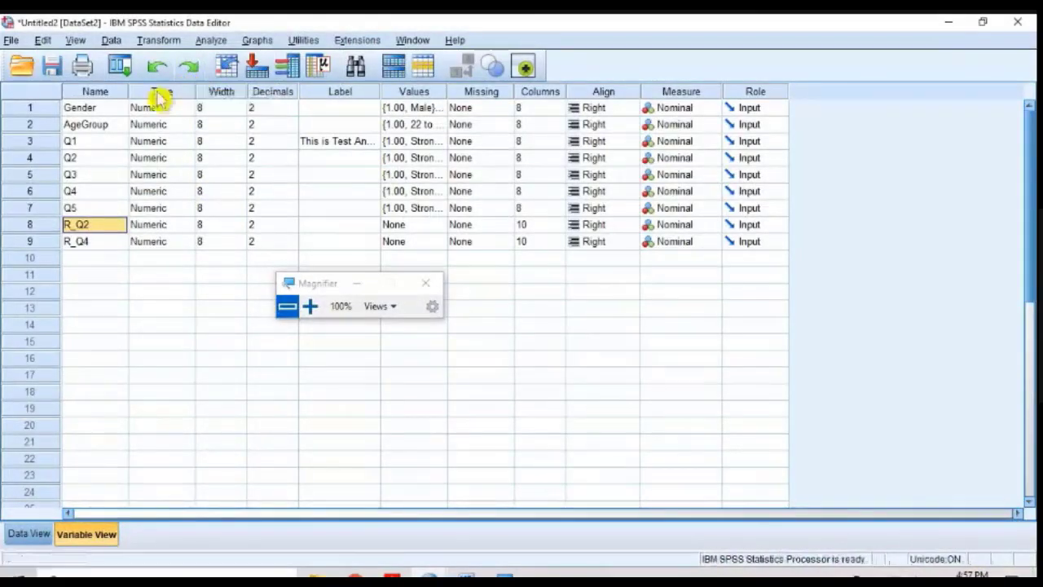
Step: Open Compute Variable at 200% magnification, clear the previous definition and set the target variable to Anxiety
{"action": "left_click", "coordinate": [166, 42]}
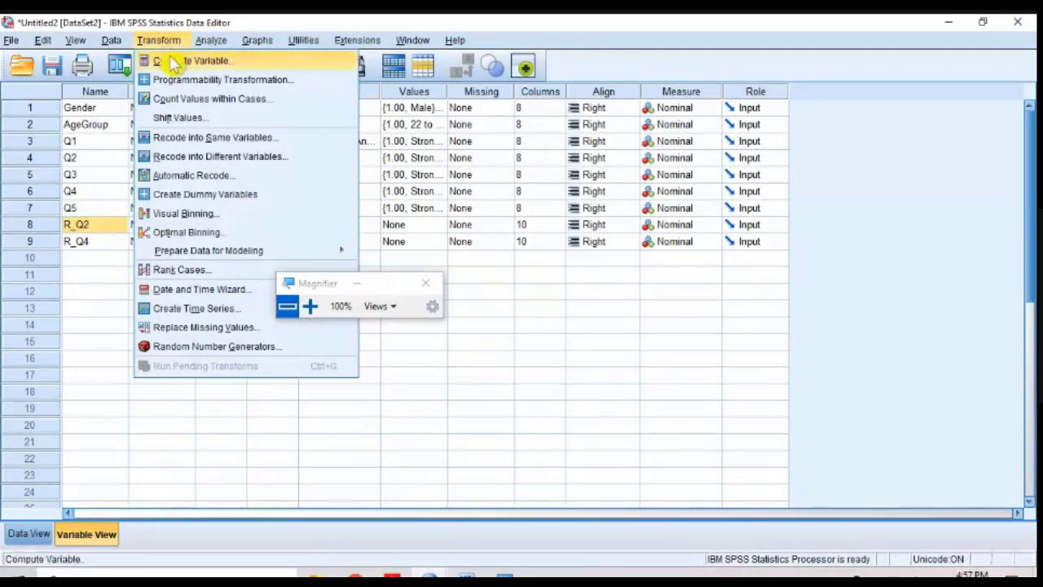
{"action": "left_click", "coordinate": [173, 64]}
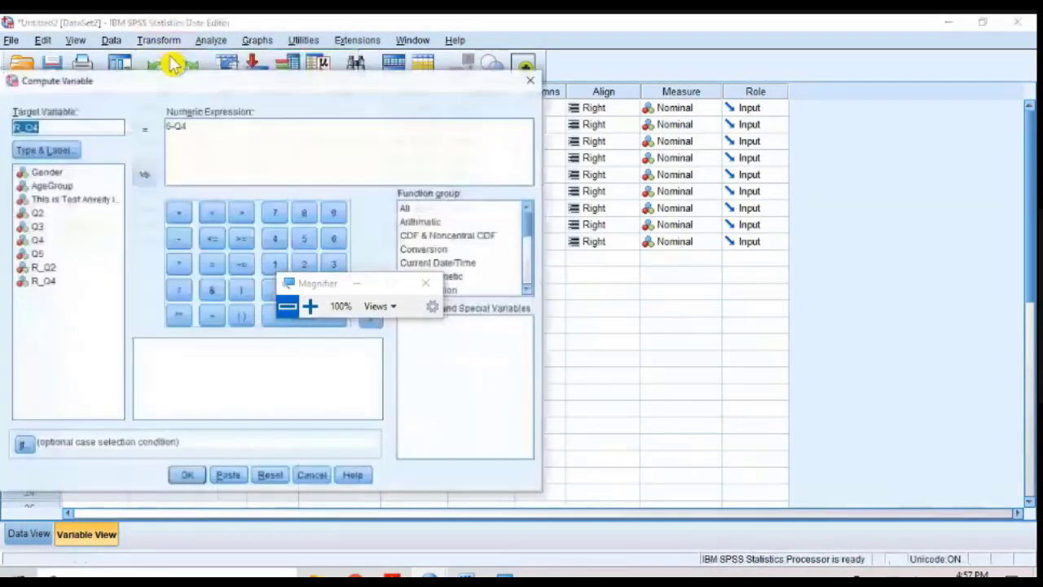
{"action": "left_click", "coordinate": [310, 305]}
{"action": "left_click", "coordinate": [234, 515]}
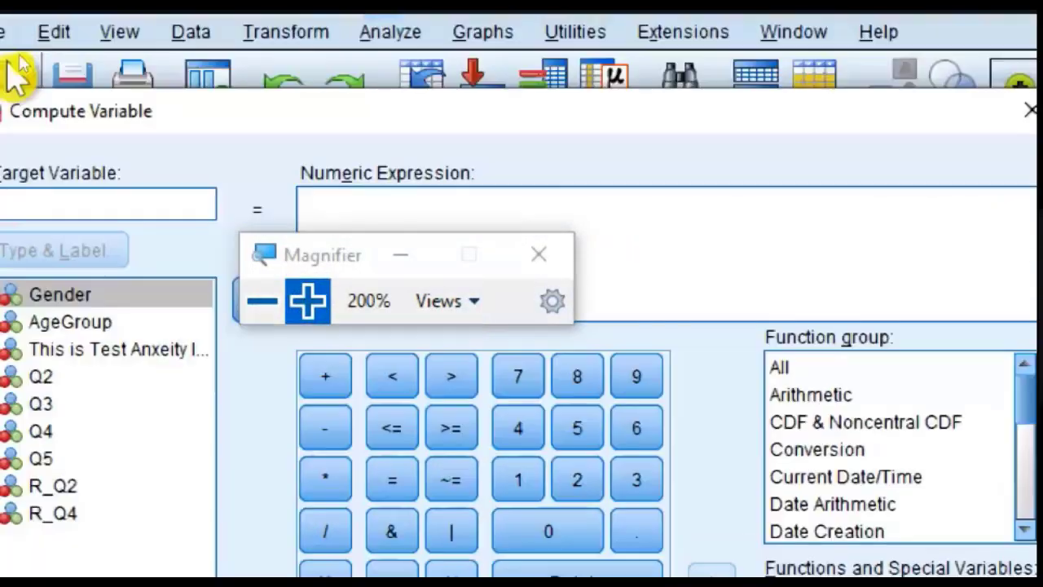
{"action": "left_click", "coordinate": [176, 204]}
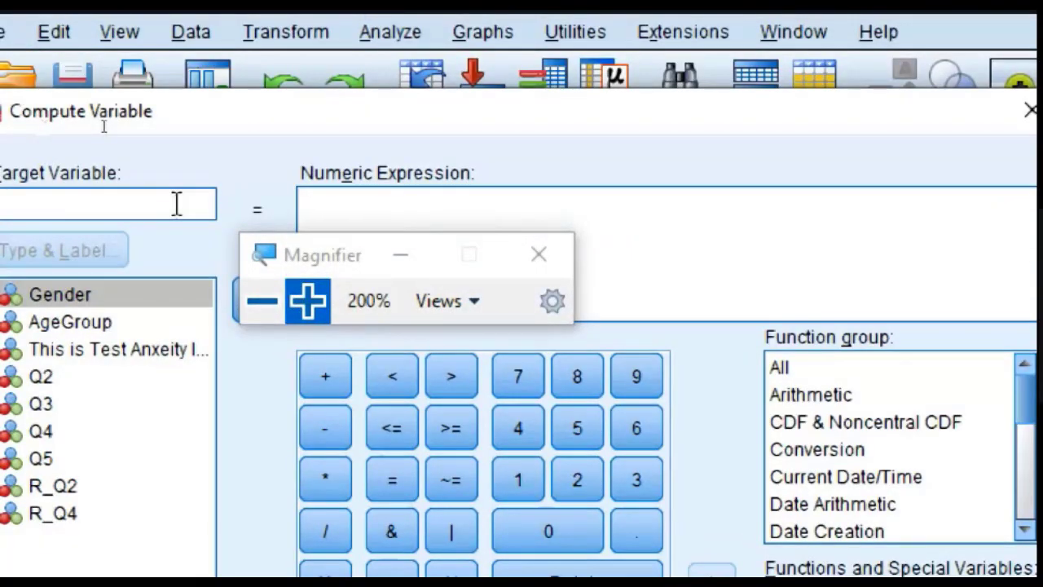
{"action": "type", "text": "Anxiety"}
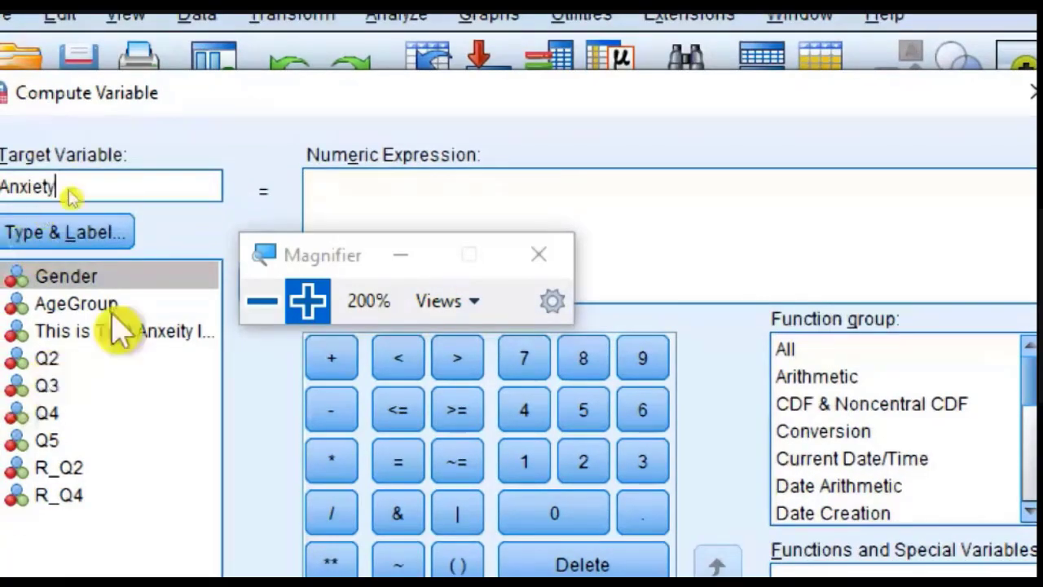
Step: Begin the numeric expression for Anxiety with an opening parenthesis and the items Q1 and R_Q2, giving (Q1+R_Q2+
{"action": "left_click", "coordinate": [98, 323]}
{"action": "left_click", "coordinate": [110, 349]}
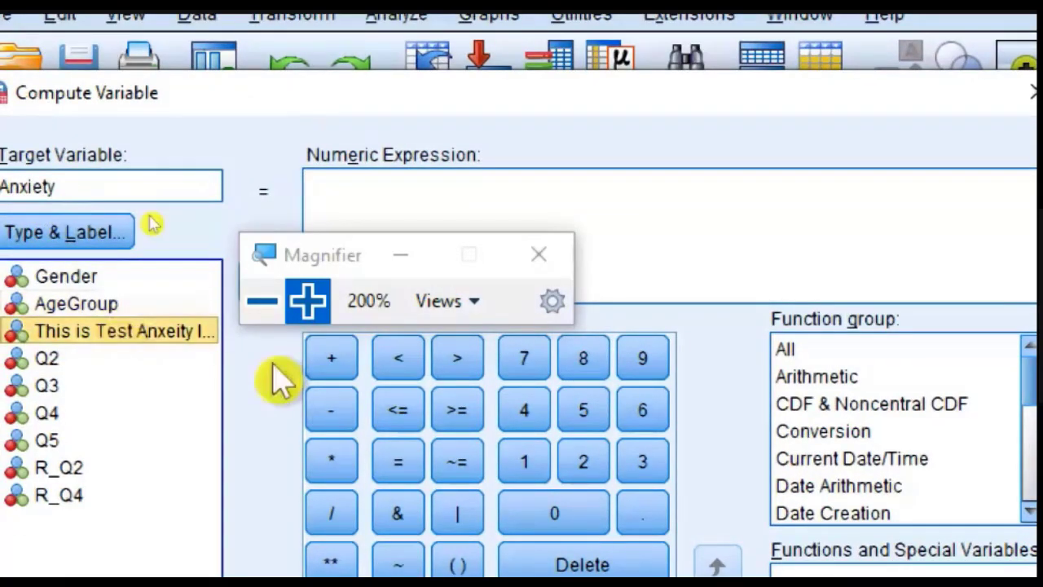
{"action": "double_click", "coordinate": [77, 331]}
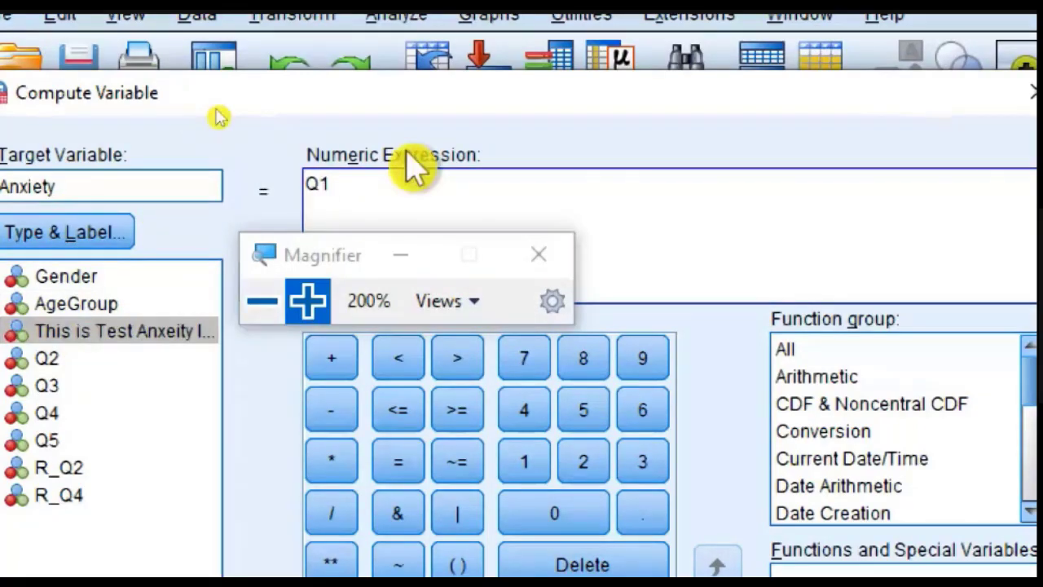
{"action": "type", "text": "("}
{"action": "key", "text": "End"}
{"action": "type", "text": "+"}
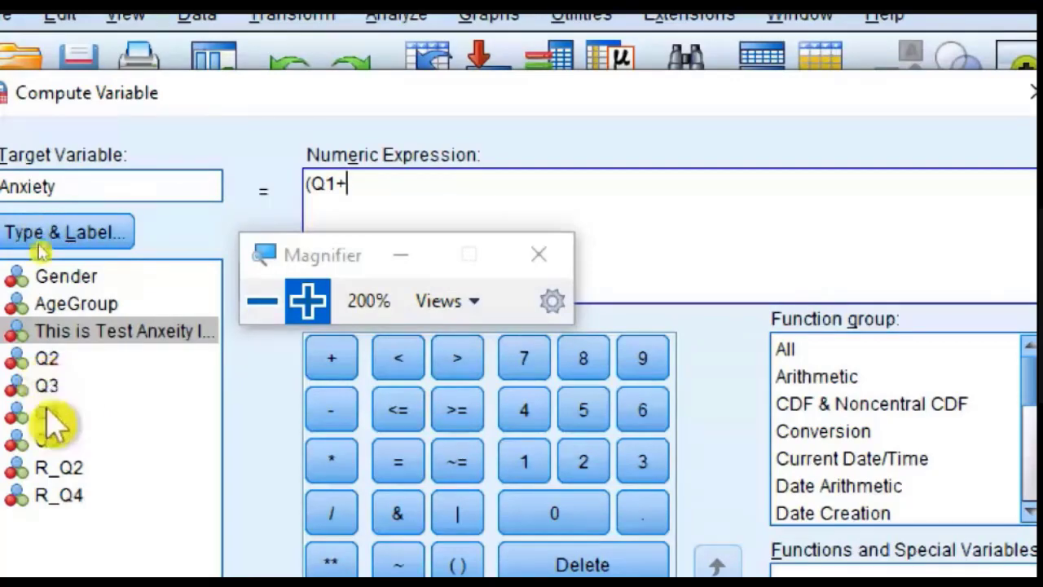
{"action": "left_click", "coordinate": [80, 473]}
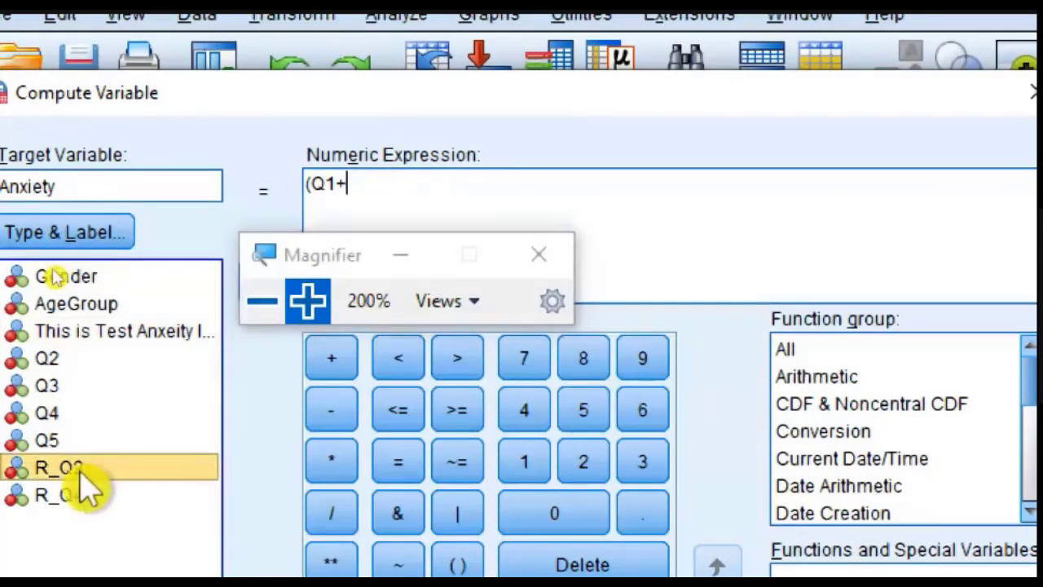
{"action": "double_click", "coordinate": [81, 475]}
{"action": "type", "text": "+"}
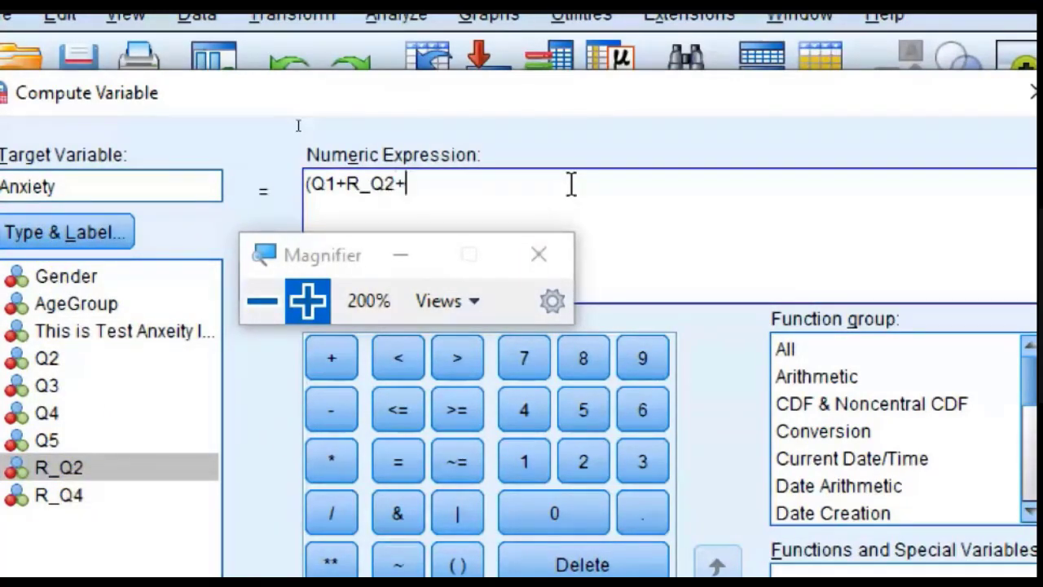
{"action": "type", "text": "Q3"}
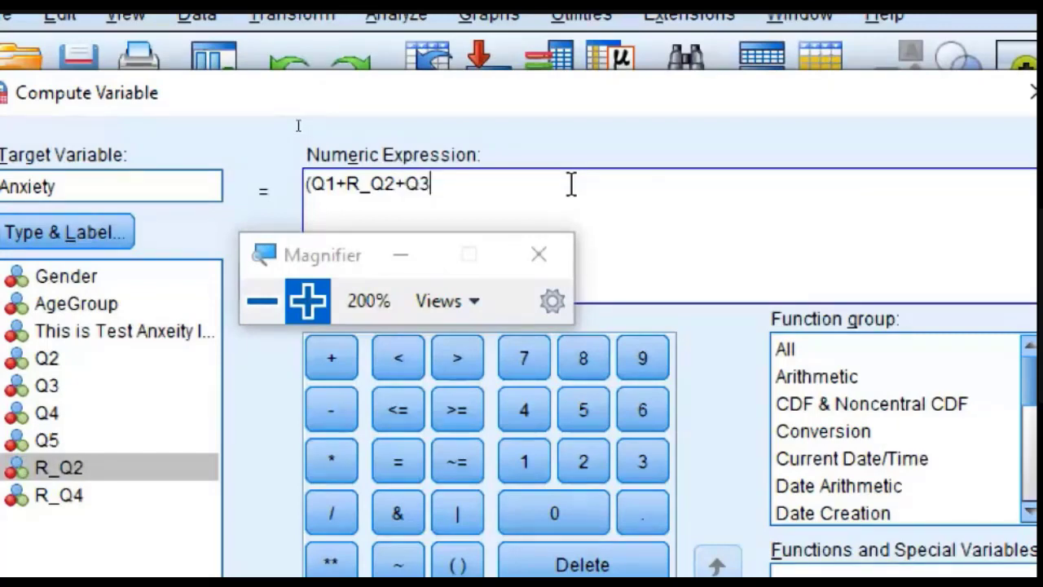
{"action": "type", "text": "+"}
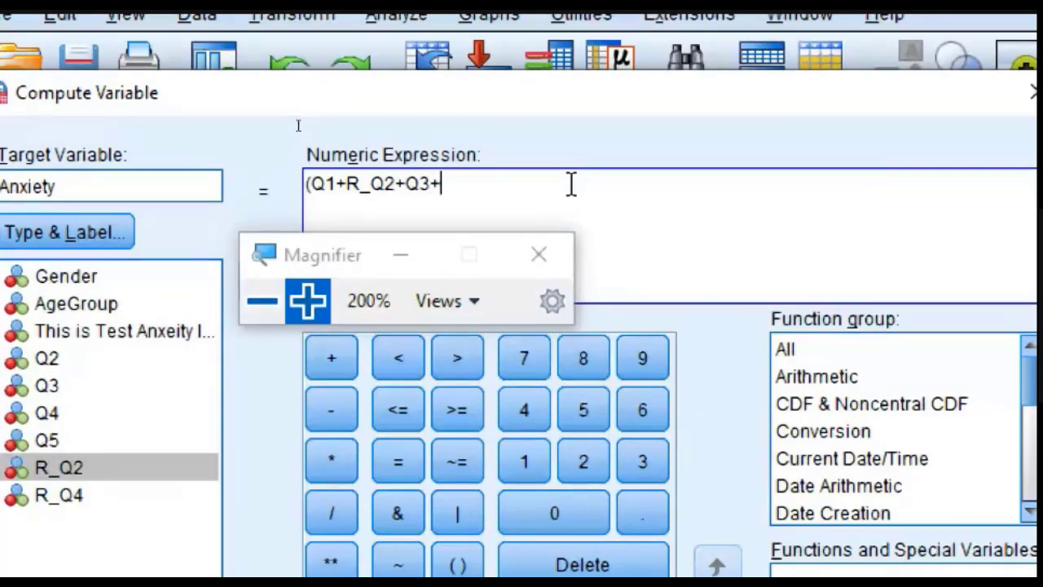
Step: Complete the expression as (Q1+R_Q2+Q3+R_Q4+Q5)/5, return to 100% magnification and compute the variable
{"action": "double_click", "coordinate": [43, 497]}
{"action": "type", "text": "+Q%"}
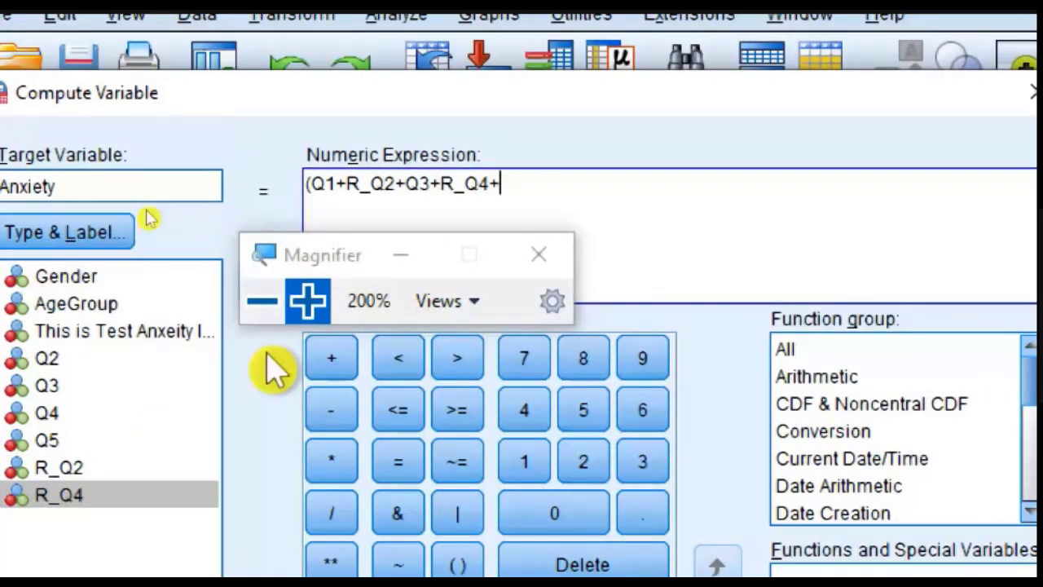
{"action": "key", "text": "BackSpace"}
{"action": "type", "text": "5)/5"}
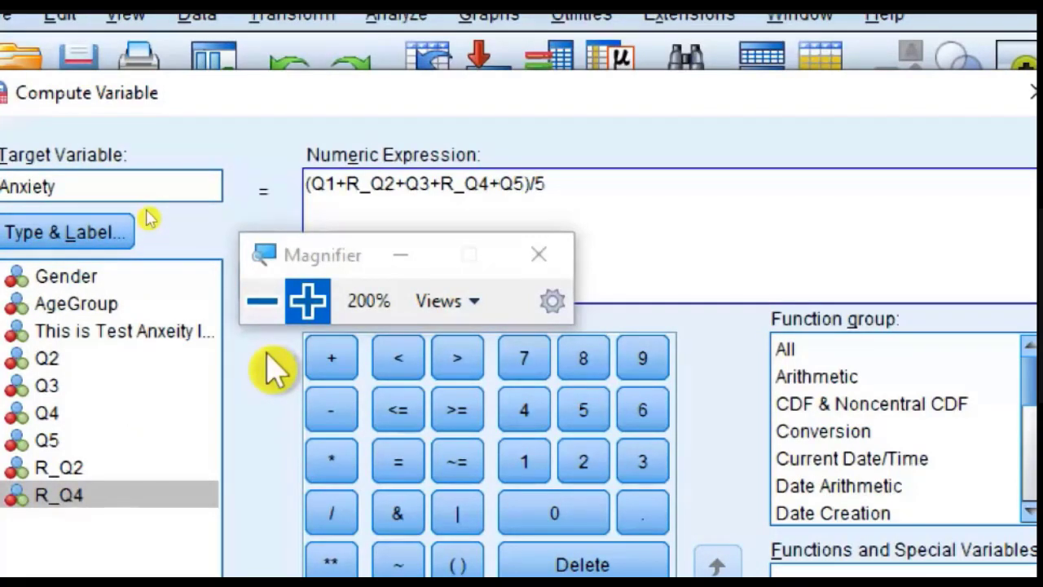
{"action": "left_click", "coordinate": [262, 303]}
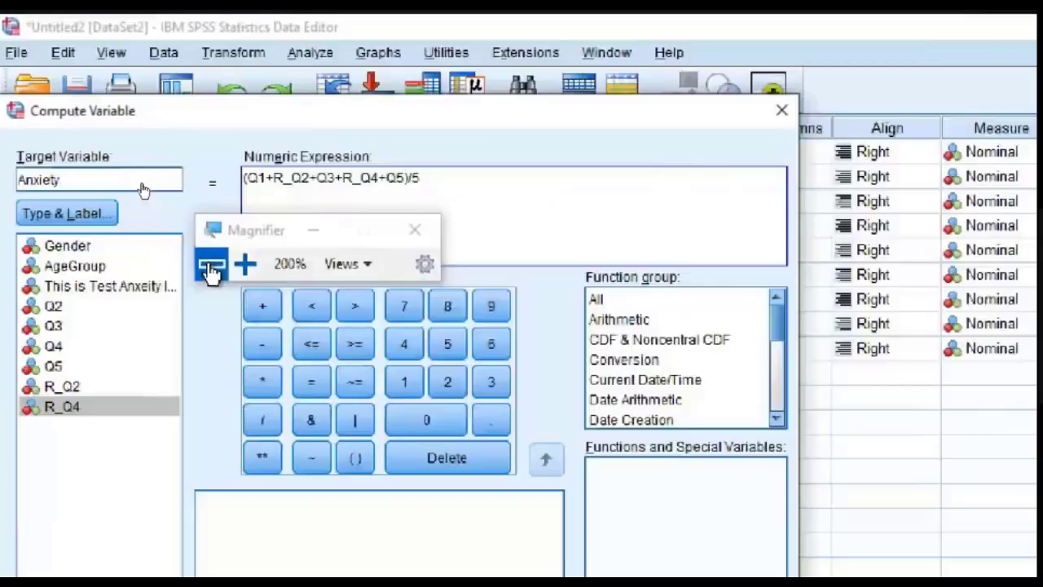
{"action": "left_click", "coordinate": [186, 478]}
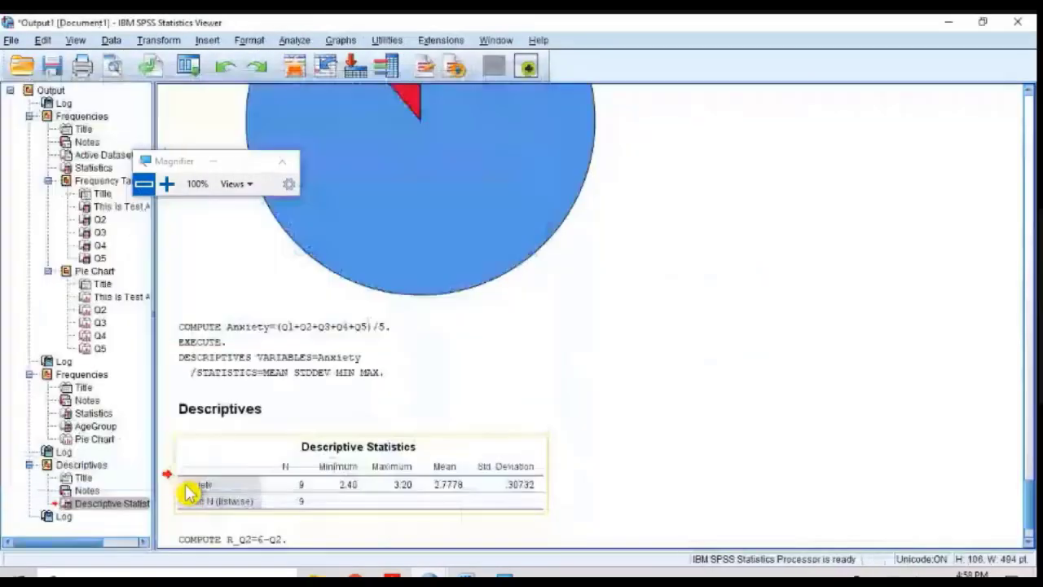
Step: Return to the Untitled2 data set in Data View and examine the computed Anxiety values for all nine cases
{"action": "left_click", "coordinate": [430, 577]}
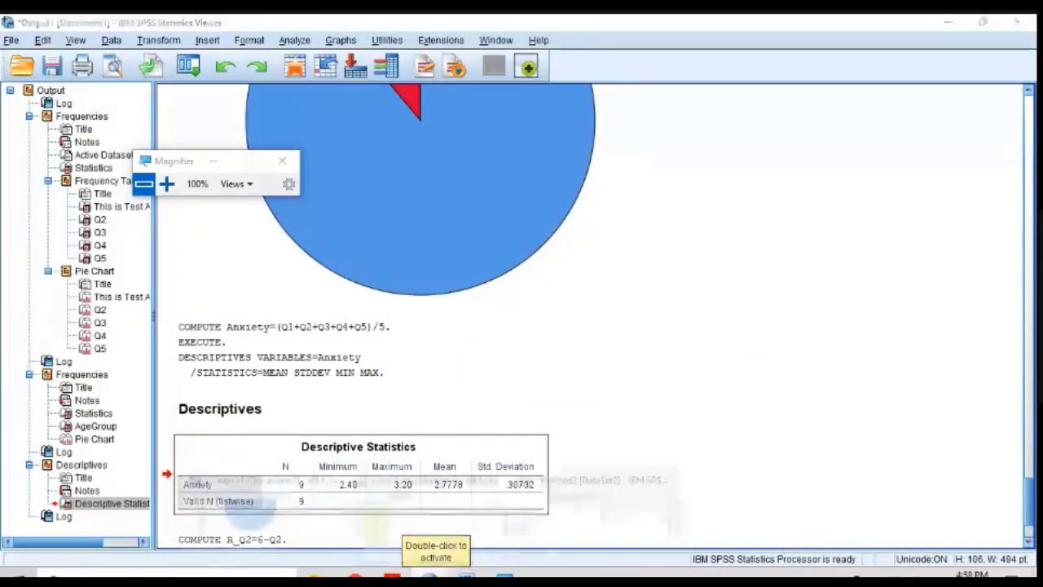
{"action": "left_click", "coordinate": [499, 535]}
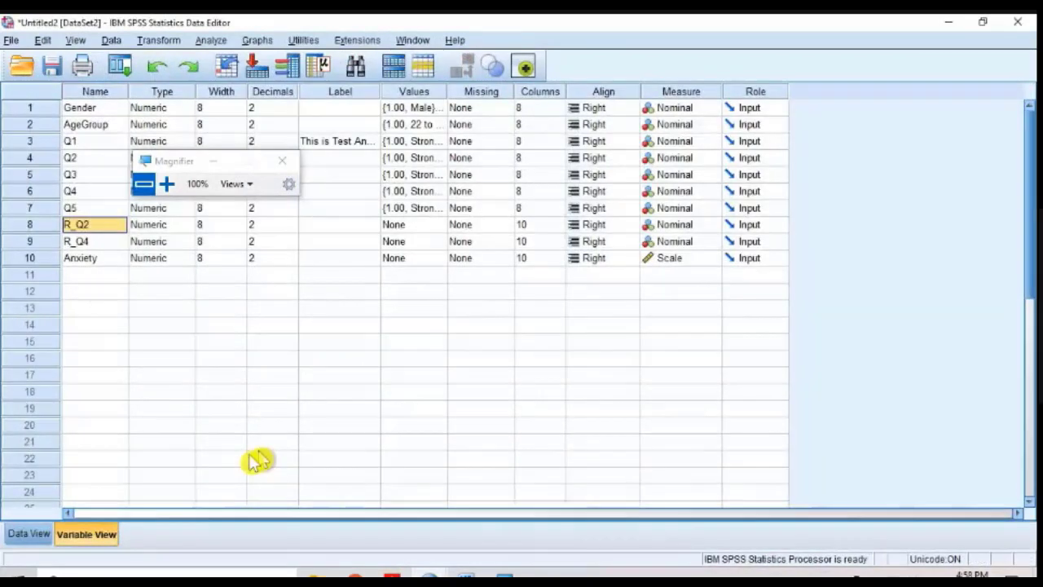
{"action": "left_click", "coordinate": [32, 531]}
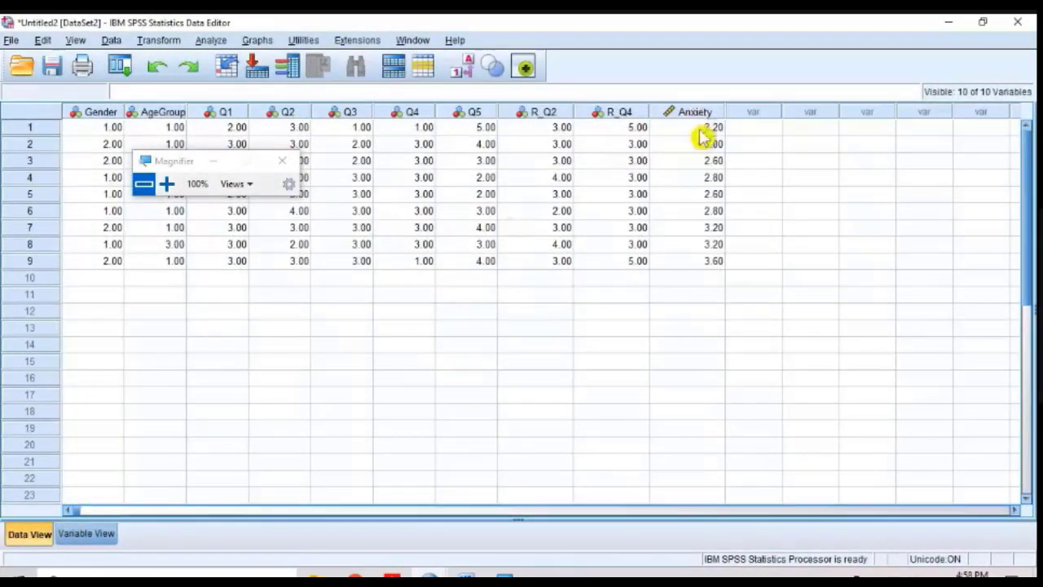
{"action": "left_click_drag", "start_coordinate": [700, 130], "coordinate": [707, 265]}
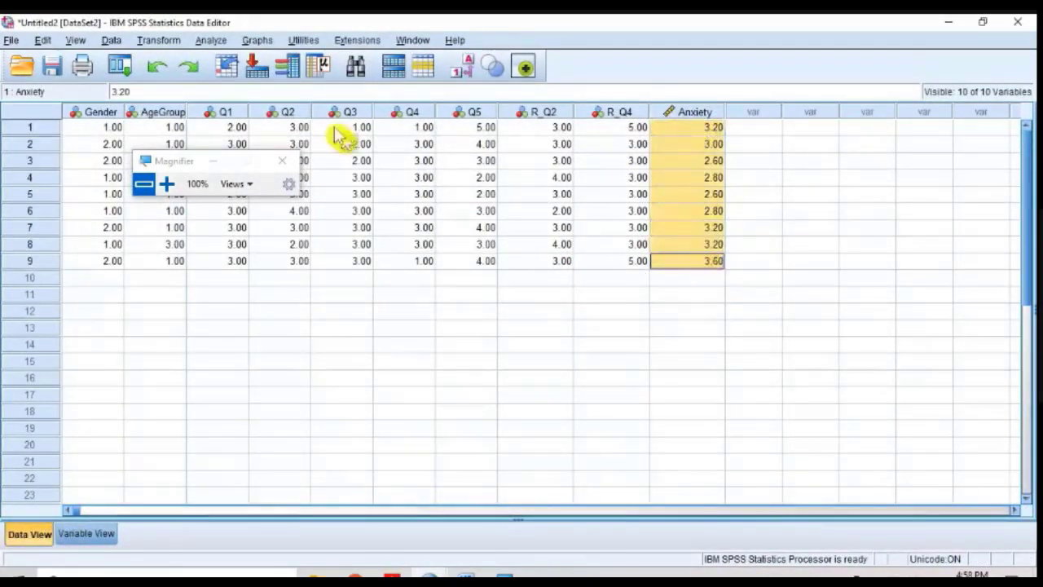
{"action": "left_click", "coordinate": [206, 40]}
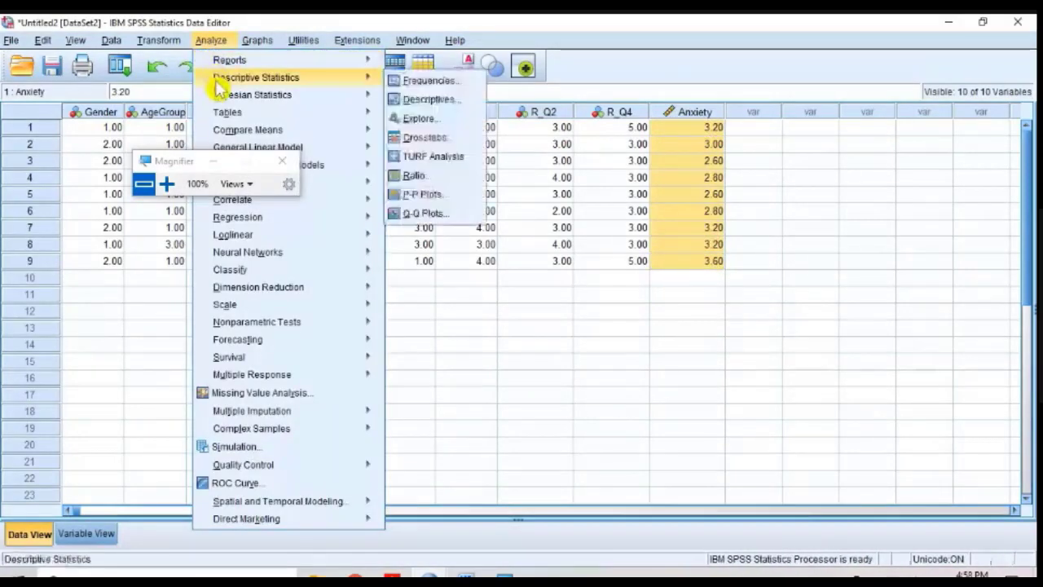
{"action": "left_click", "coordinate": [459, 261]}
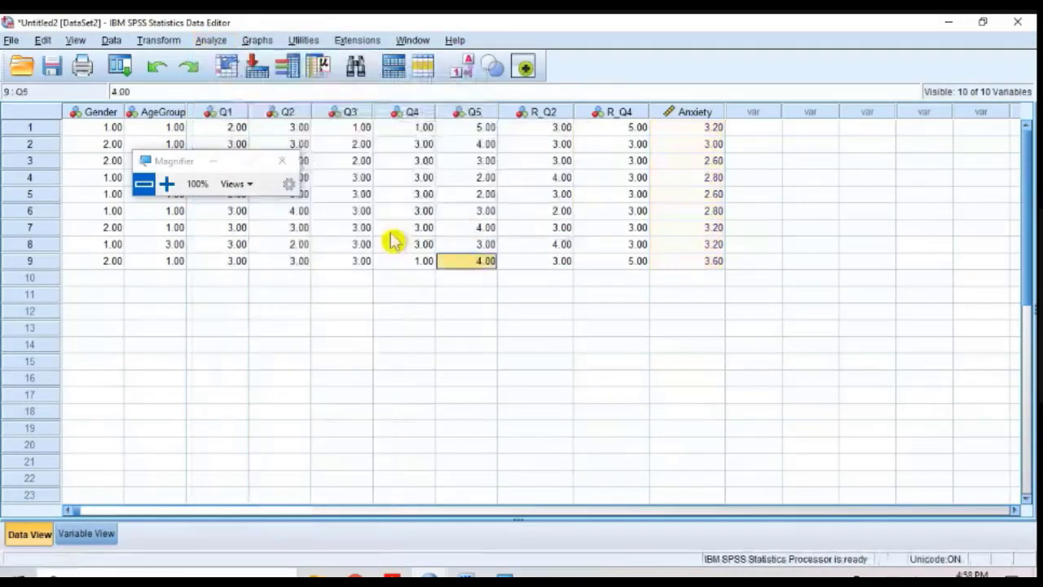
Step: Create a simple bar chart in Chart Builder with Anxiety on the X-axis and generate it in the output
{"action": "left_click", "coordinate": [258, 41]}
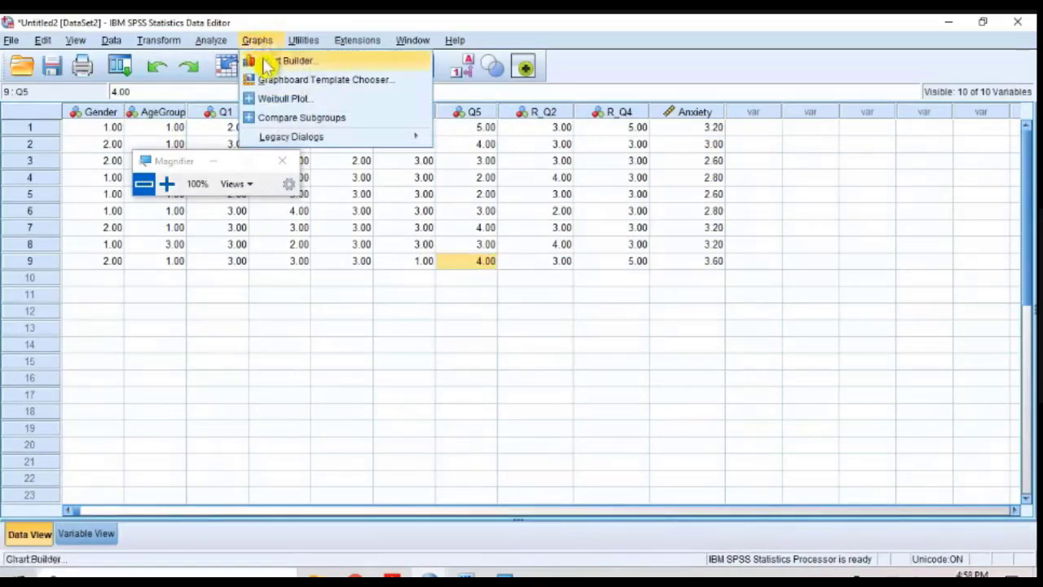
{"action": "left_click", "coordinate": [269, 62]}
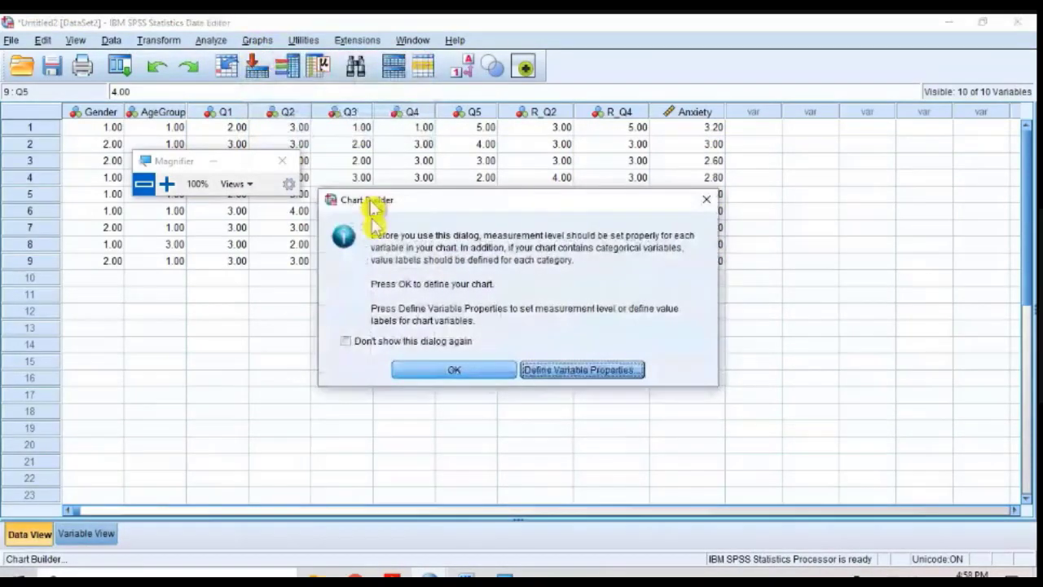
{"action": "left_click", "coordinate": [424, 370]}
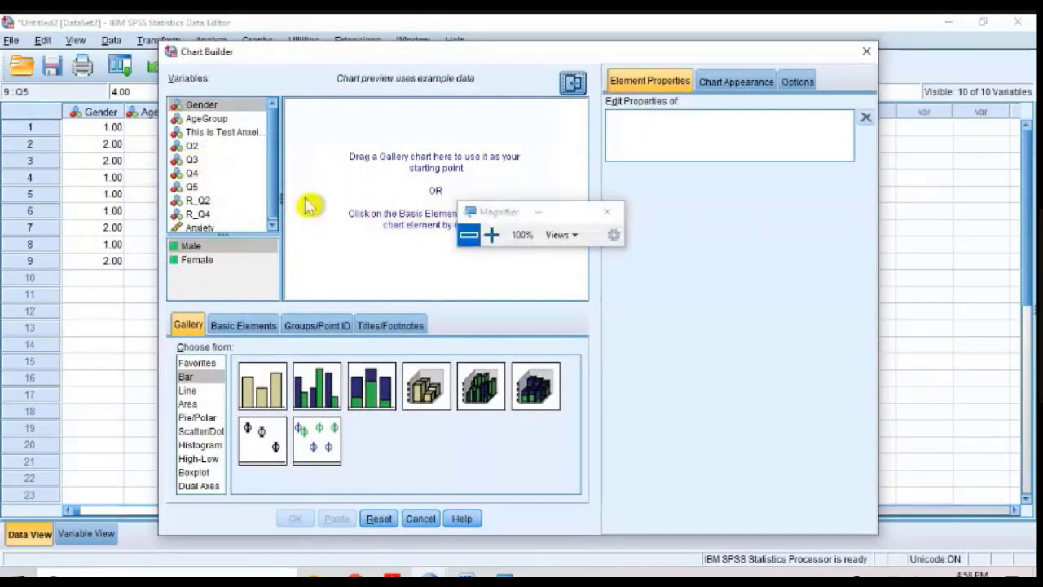
{"action": "left_click", "coordinate": [269, 382]}
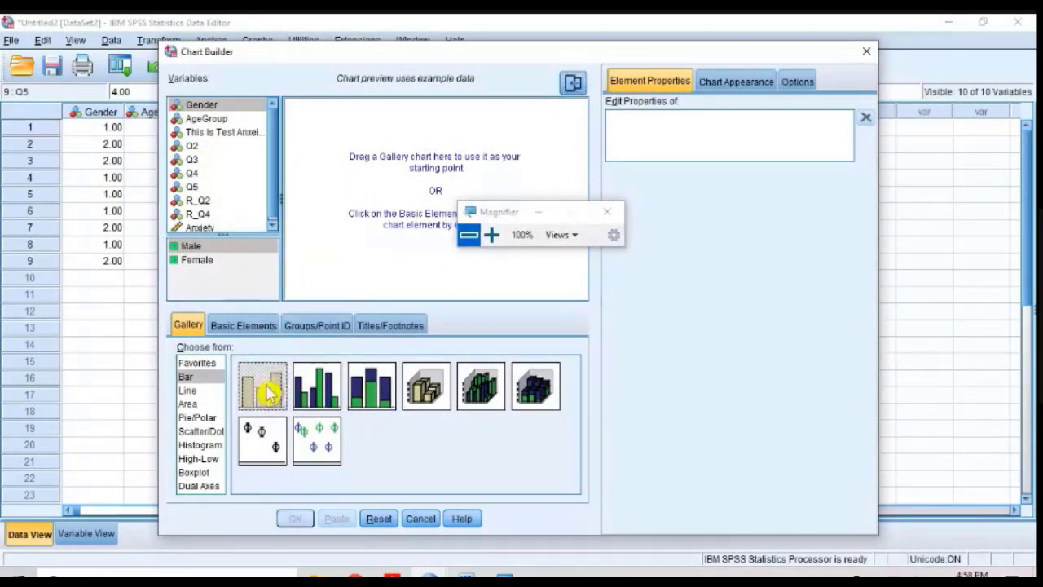
{"action": "double_click", "coordinate": [271, 387]}
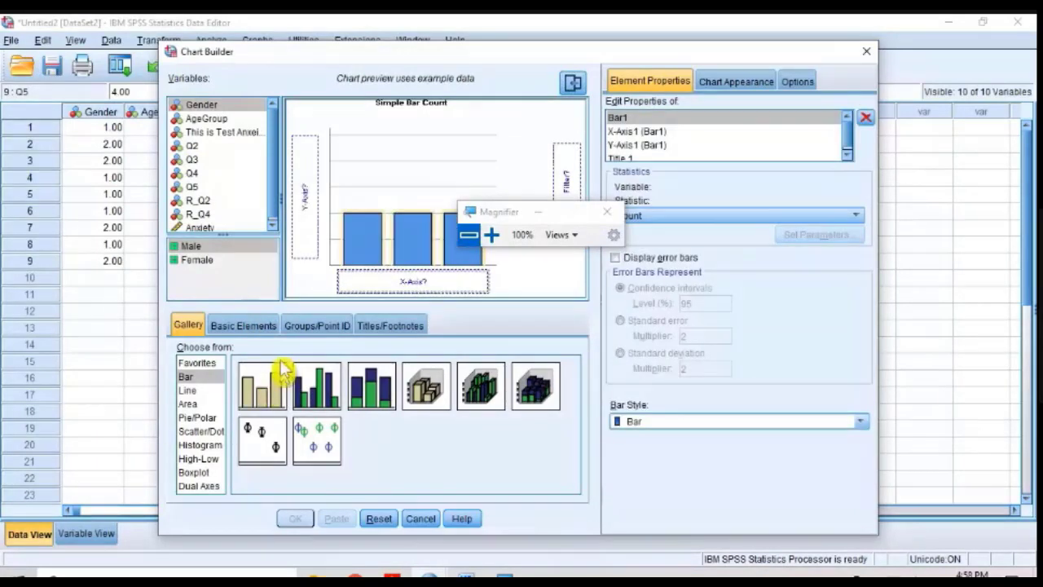
{"action": "left_click_drag", "start_coordinate": [273, 174], "coordinate": [276, 196]}
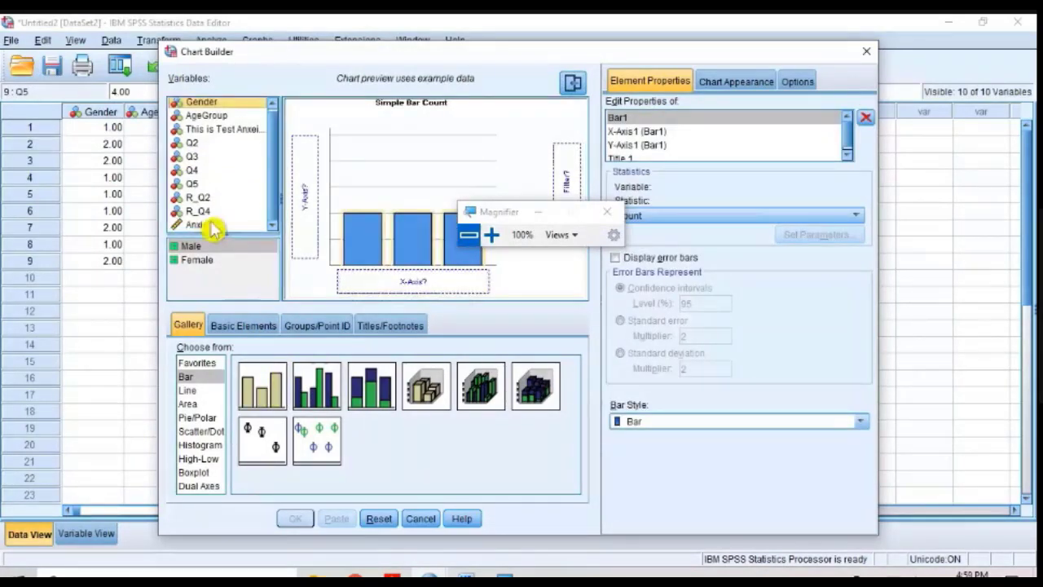
{"action": "left_click_drag", "start_coordinate": [201, 225], "coordinate": [369, 289]}
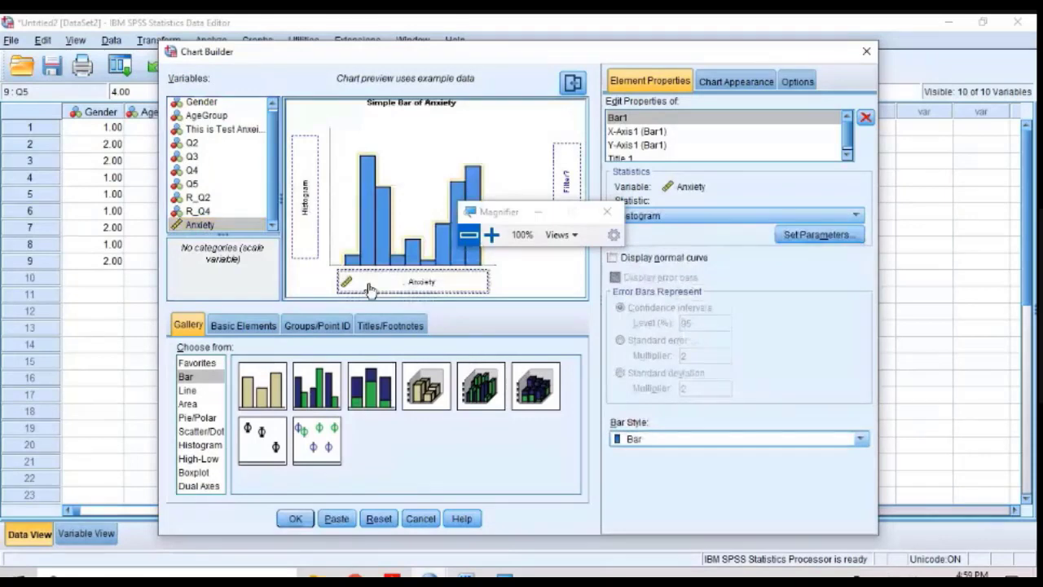
{"action": "left_click", "coordinate": [295, 519]}
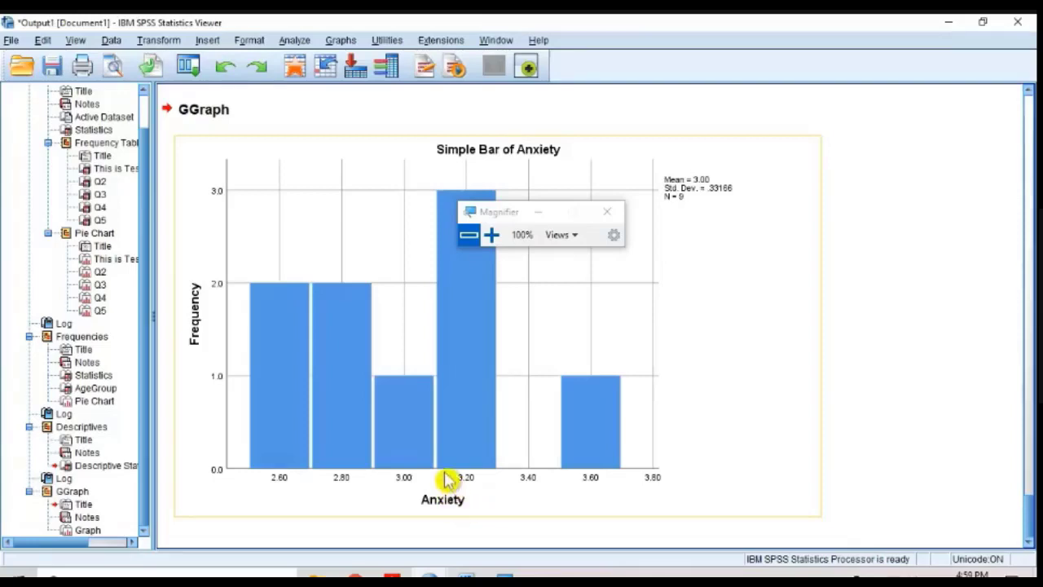
Step: Copy the Simple Bar of Anxiety chart, switch to the Word document and paste it at the end
{"action": "right_click", "coordinate": [355, 238]}
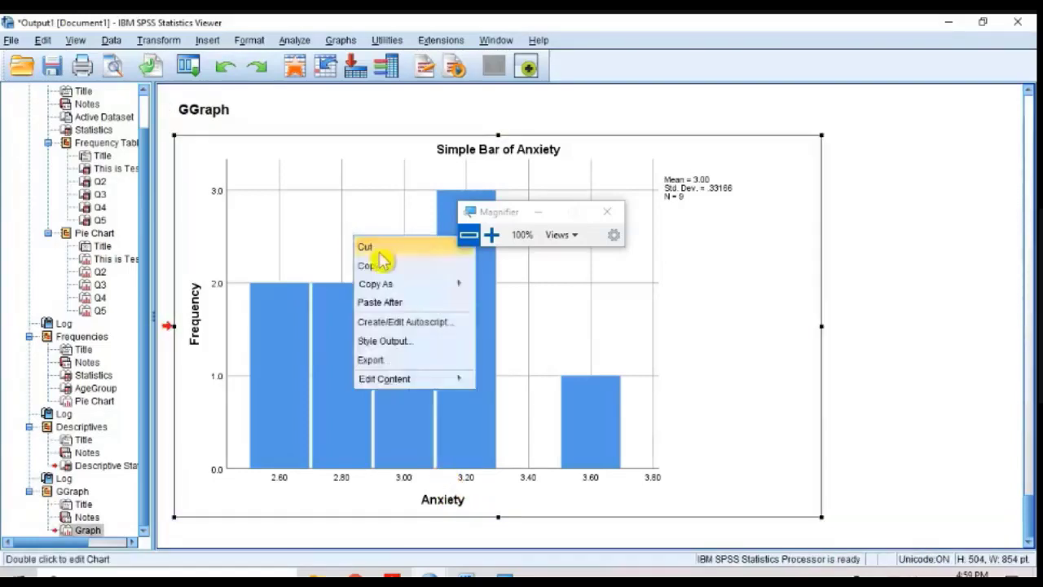
{"action": "left_click", "coordinate": [381, 267]}
{"action": "left_click", "coordinate": [467, 576]}
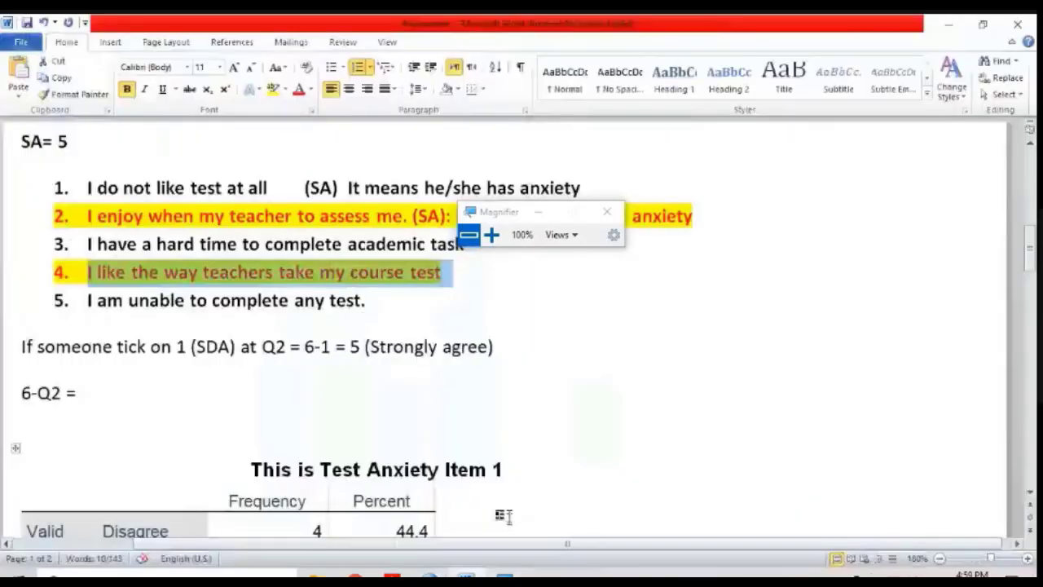
{"action": "scroll", "coordinate": [475, 456], "scroll_direction": "down", "scroll_amount": 10}
{"action": "left_click", "coordinate": [475, 456]}
{"action": "key", "text": "ctrl+v"}
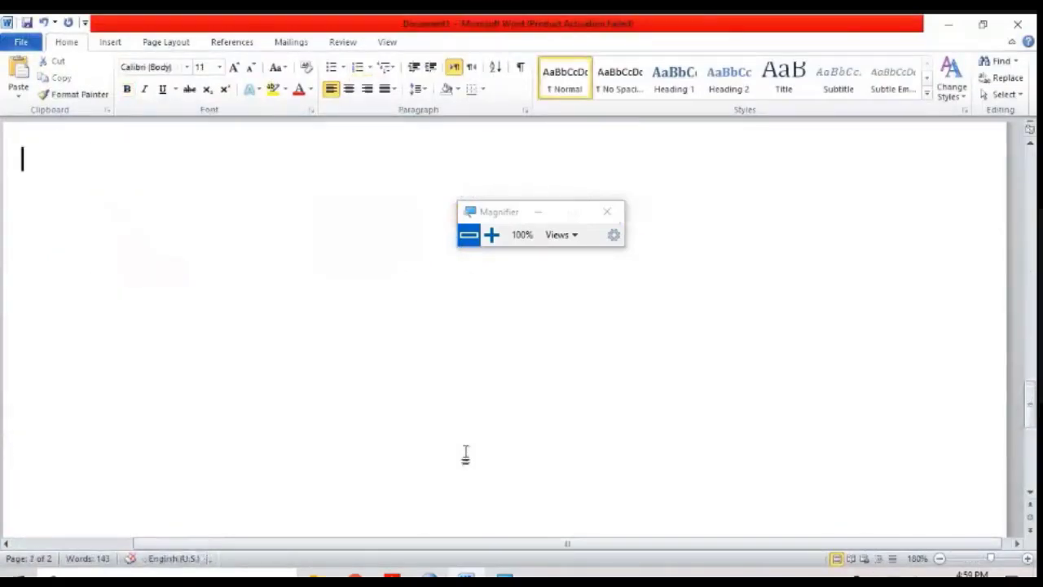
{"action": "left_click", "coordinate": [465, 456]}
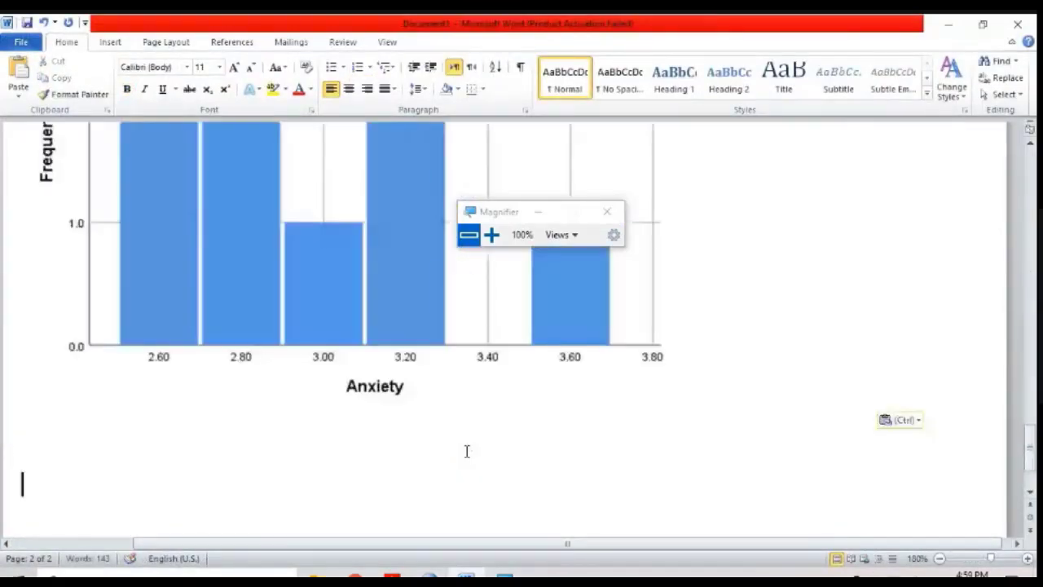
{"action": "key", "text": "ctrl+v"}
{"action": "scroll", "coordinate": [497, 316], "scroll_direction": "up", "scroll_amount": 5}
{"action": "scroll", "coordinate": [437, 299], "scroll_direction": "down", "scroll_amount": 7}
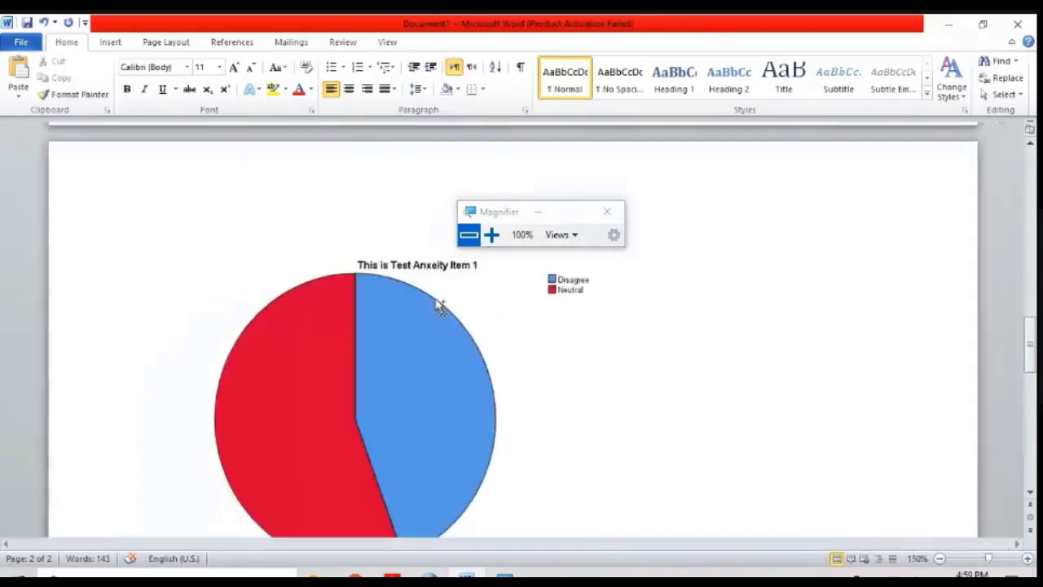
Step: Shrink the pasted Simple Bar of Anxiety chart in the Word document and switch back to the Untitled2 data set in SPSS
{"action": "scroll", "coordinate": [433, 310], "scroll_direction": "down", "scroll_amount": 5}
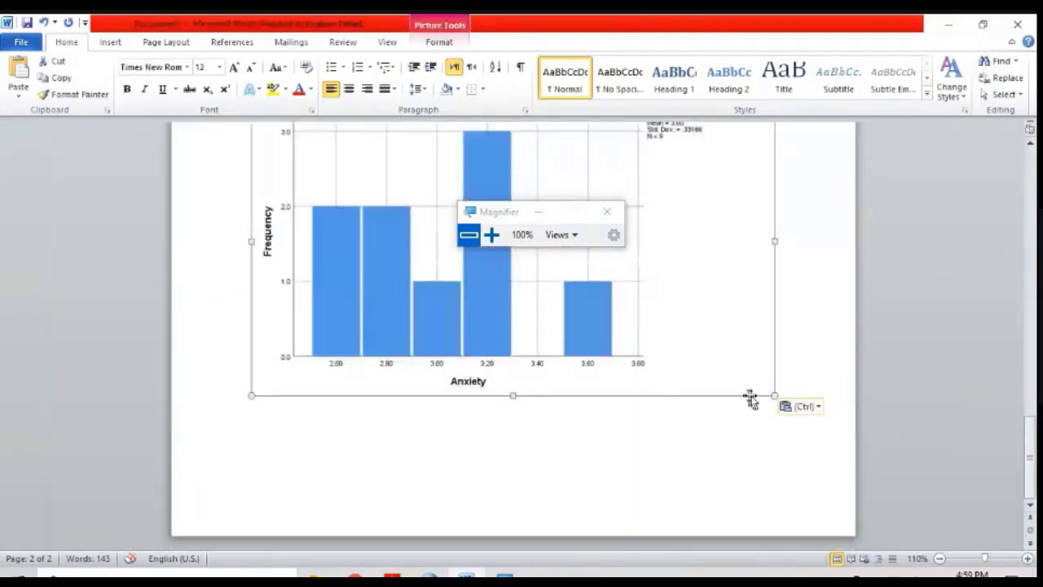
{"action": "left_click_drag", "start_coordinate": [772, 394], "coordinate": [552, 252]}
{"action": "scroll", "coordinate": [552, 261], "scroll_direction": "up", "scroll_amount": 5}
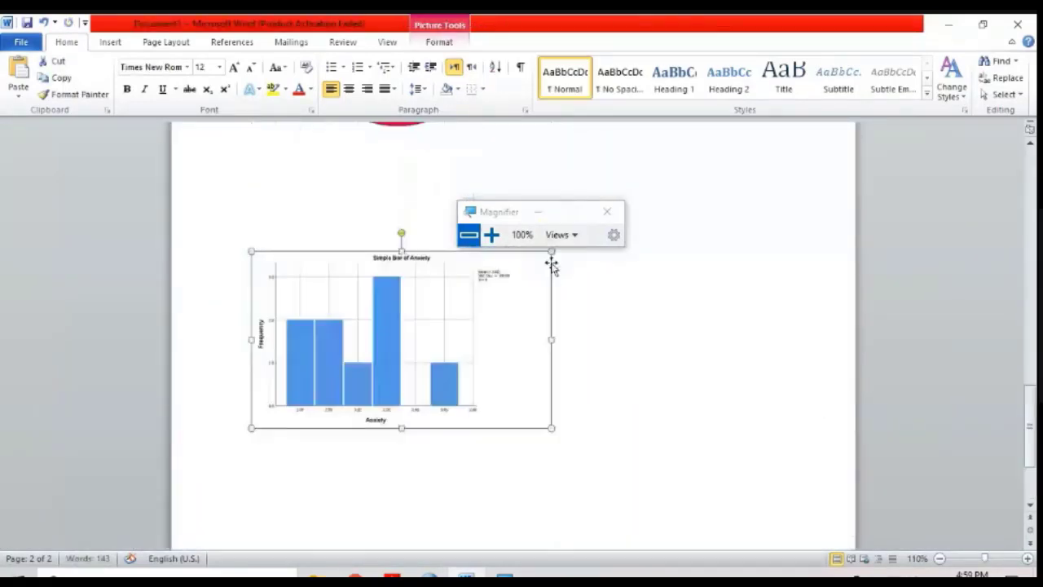
{"action": "scroll", "coordinate": [506, 362], "scroll_direction": "down", "scroll_amount": 1}
{"action": "left_click", "coordinate": [430, 577]}
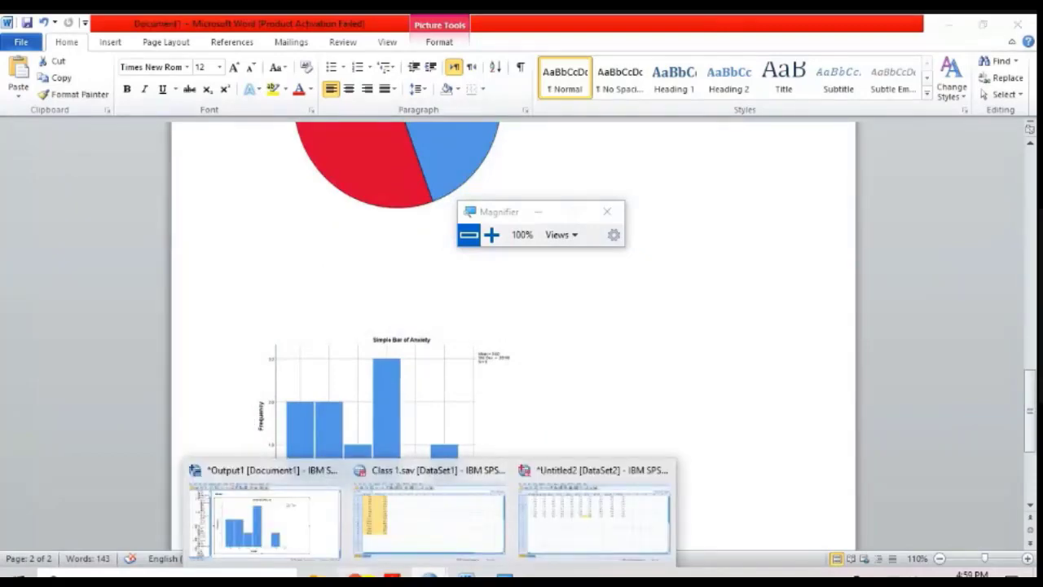
{"action": "left_click", "coordinate": [522, 519]}
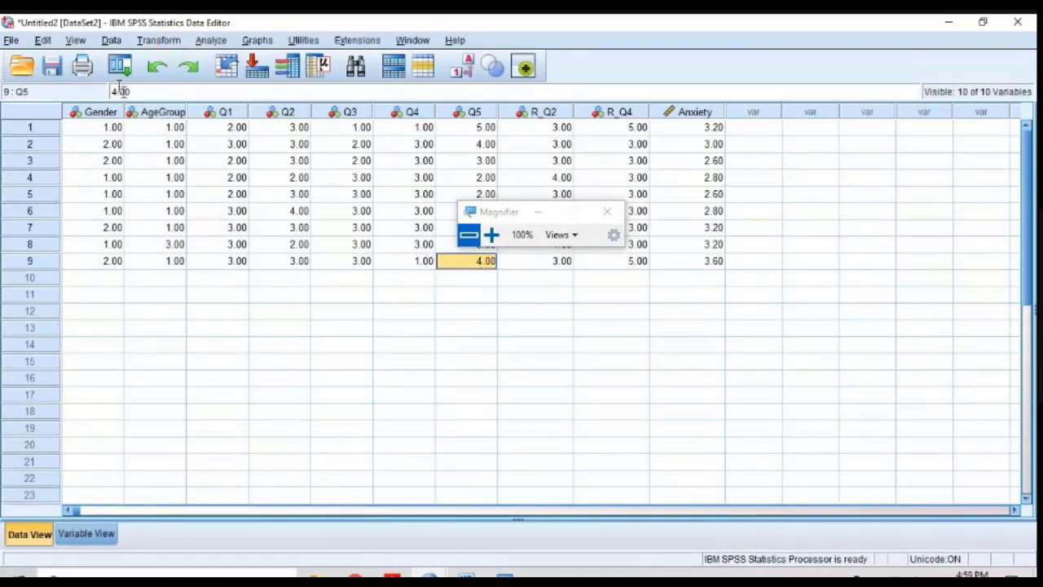
{"action": "left_click", "coordinate": [78, 41]}
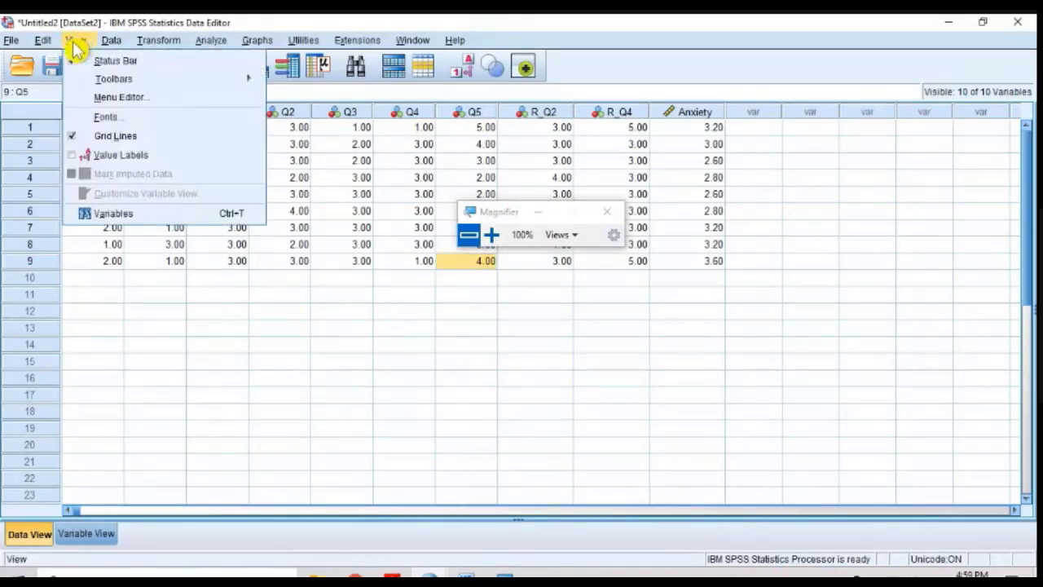
{"action": "mouse_move", "coordinate": [46, 43]}
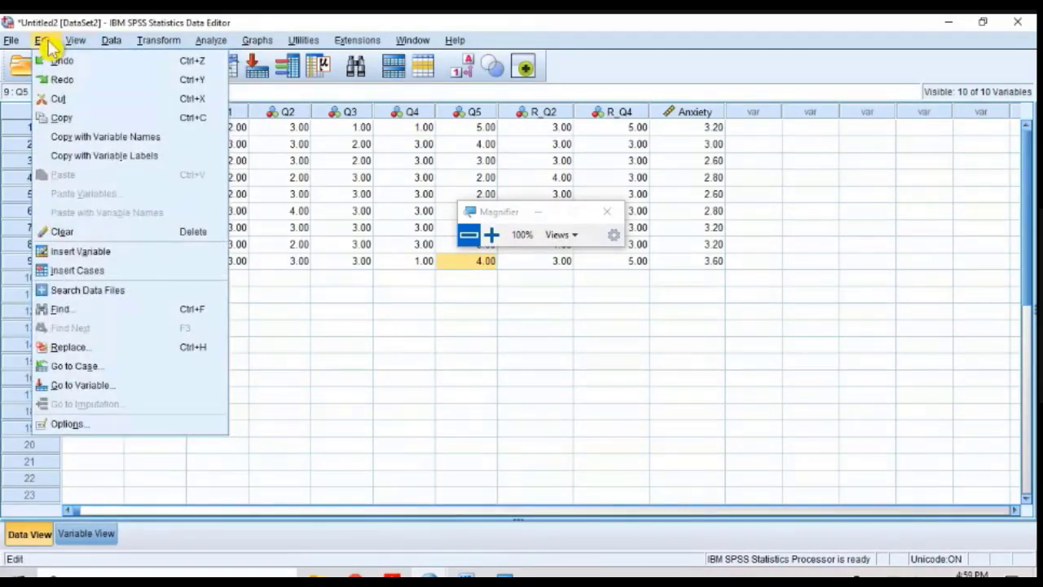
{"action": "mouse_move", "coordinate": [111, 40]}
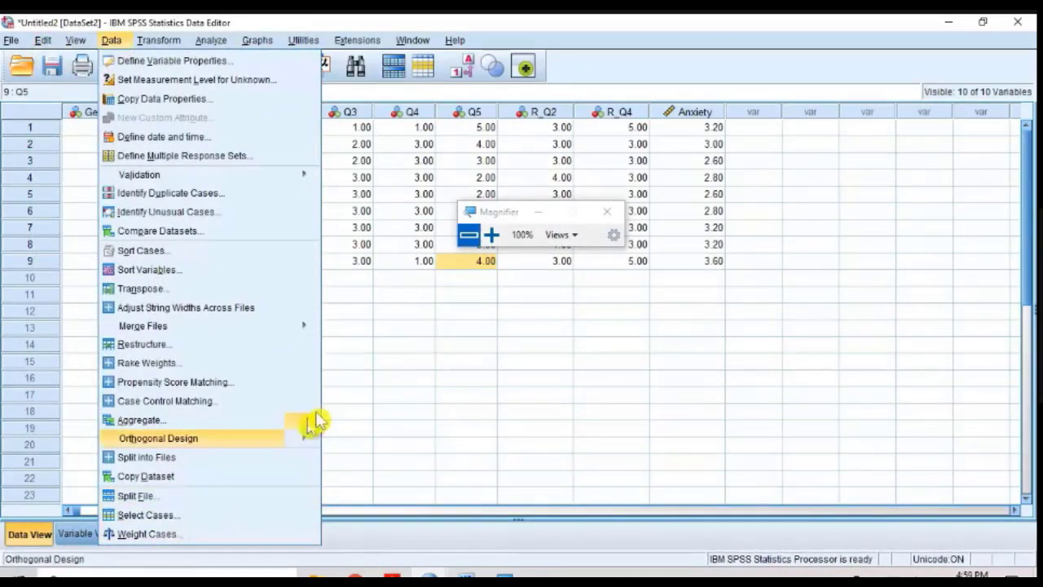
{"action": "left_click", "coordinate": [402, 328]}
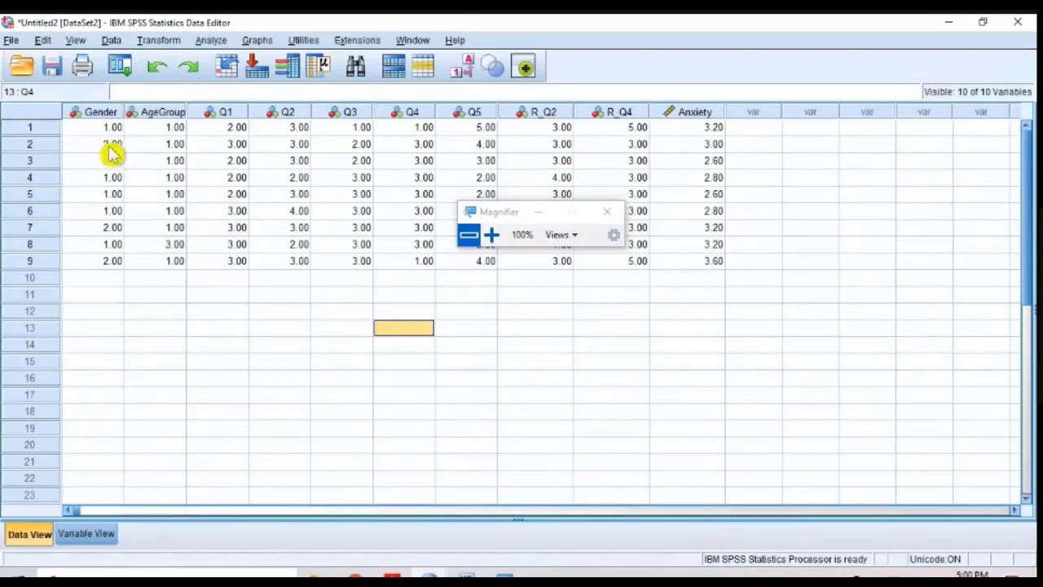
{"action": "left_click", "coordinate": [491, 235]}
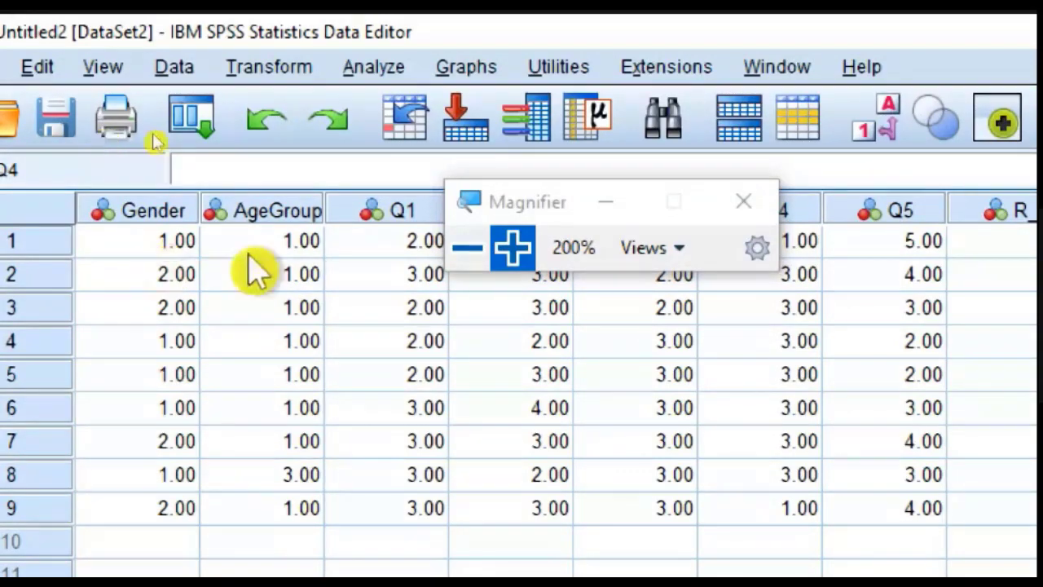
{"action": "left_click", "coordinate": [756, 203]}
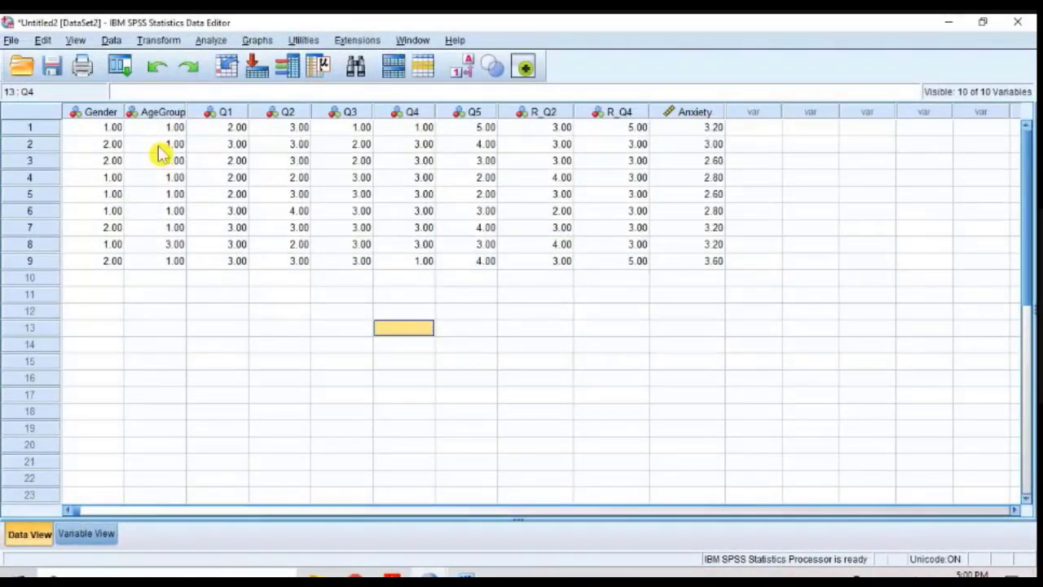
{"action": "left_click", "coordinate": [213, 40]}
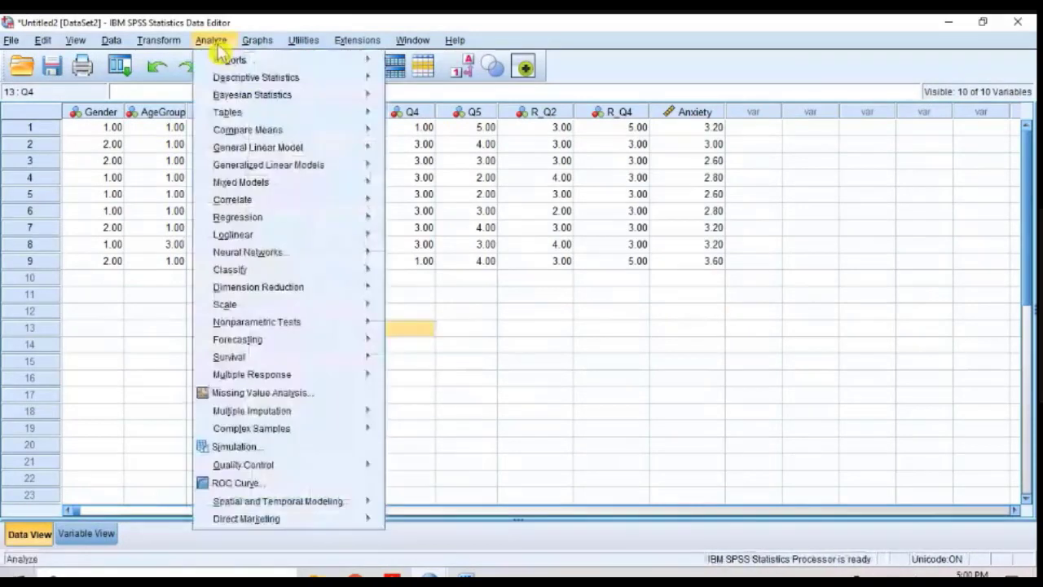
{"action": "mouse_move", "coordinate": [237, 83]}
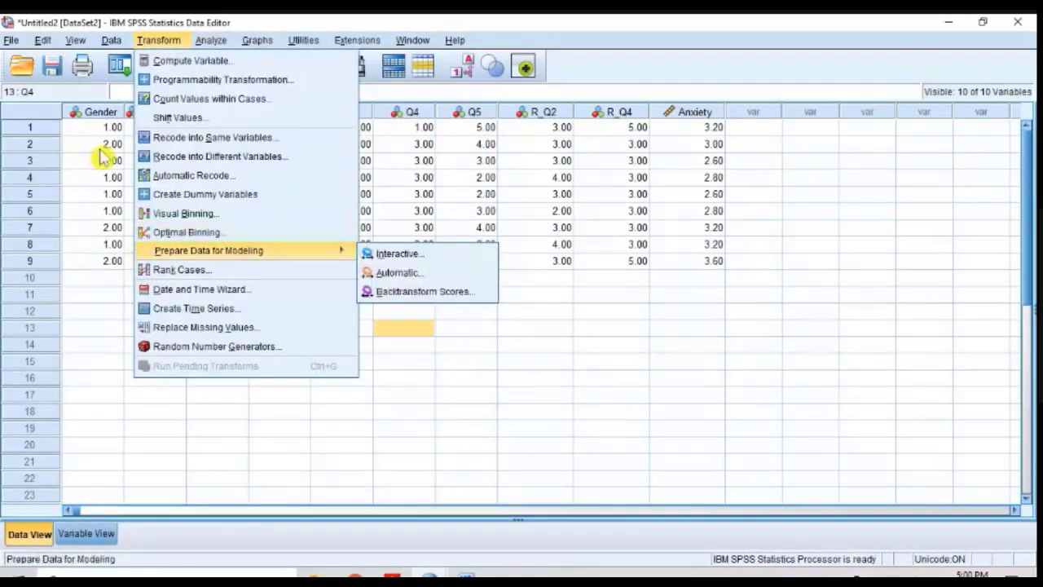
{"action": "left_click", "coordinate": [98, 281]}
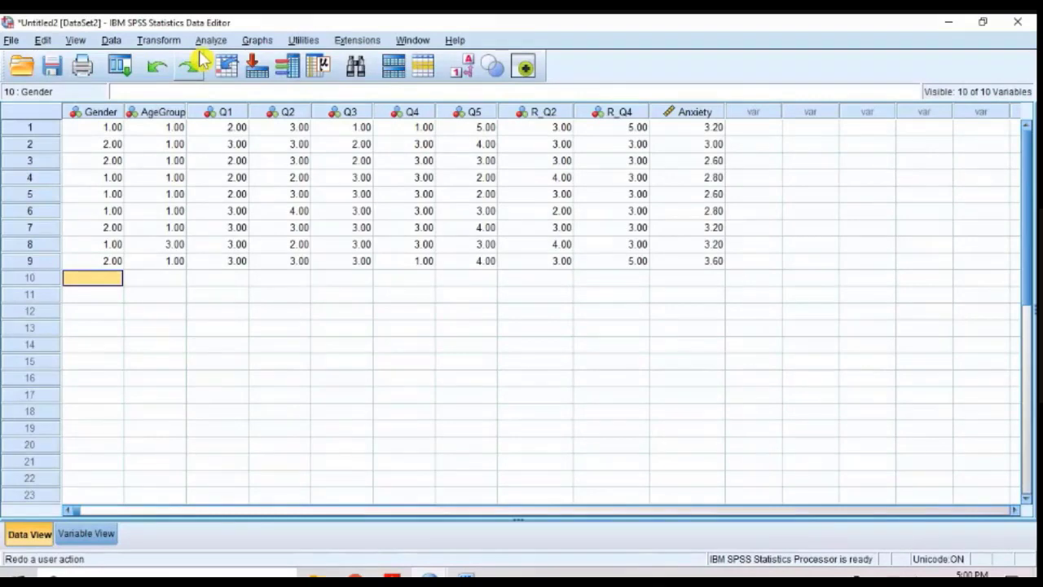
Step: Open Select Cases, launch Magnifier at 200% and move its window clear of the selection options
{"action": "left_click", "coordinate": [110, 40]}
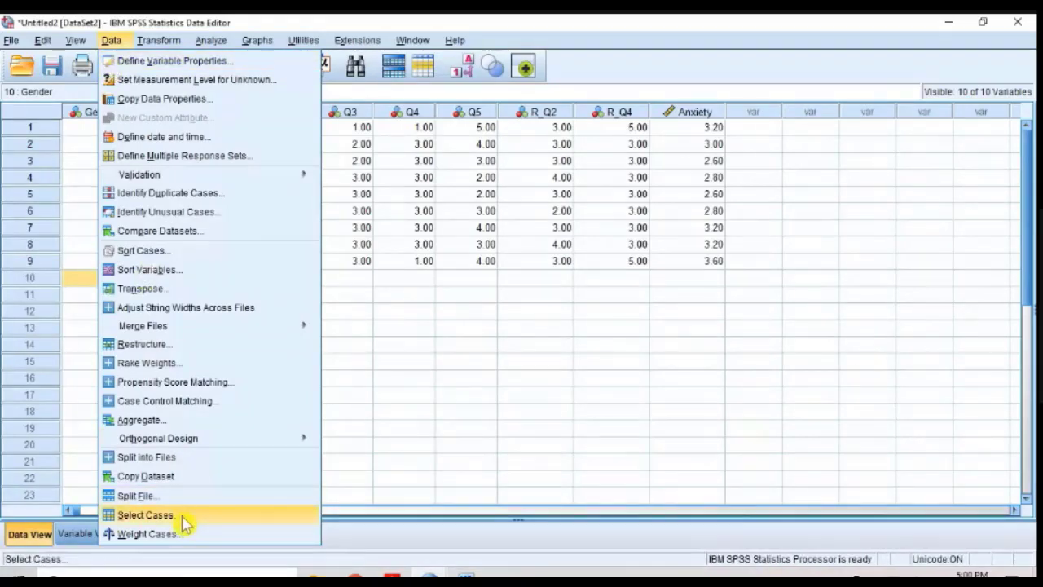
{"action": "left_click", "coordinate": [146, 515]}
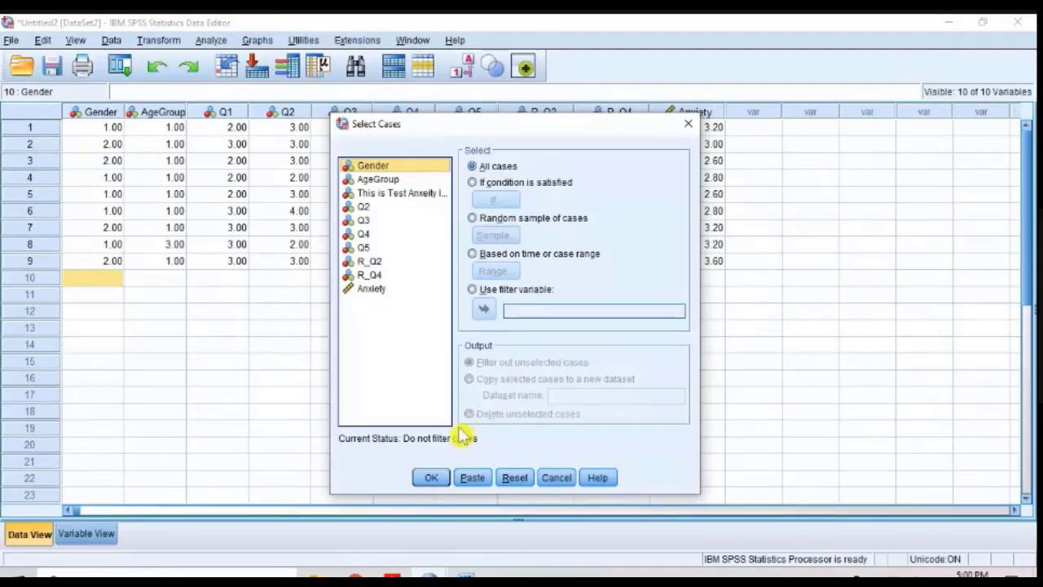
{"action": "key", "text": "super+r"}
{"action": "key", "text": "Return"}
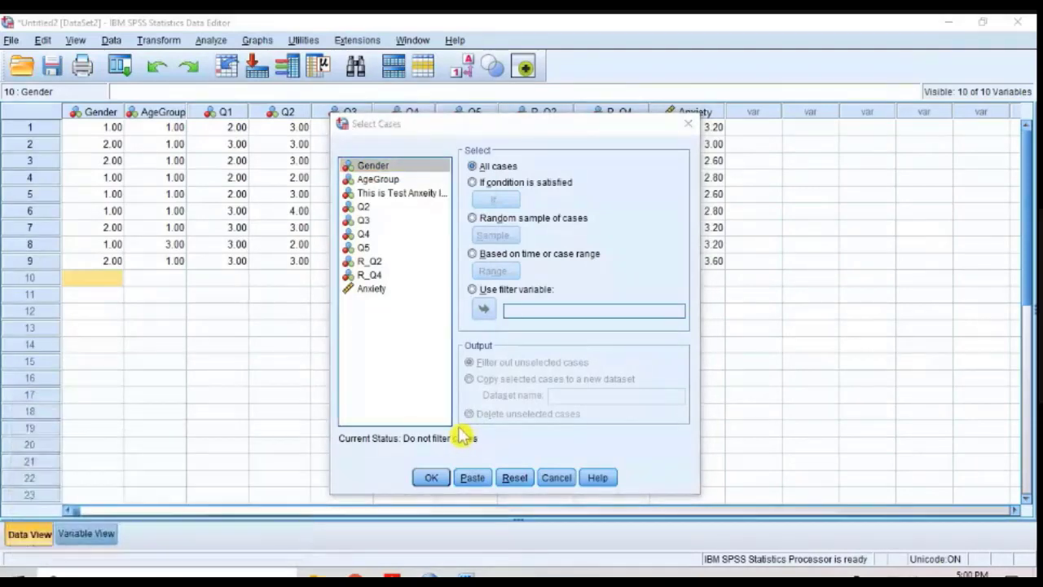
{"action": "key", "text": "super"}
{"action": "type", "text": "Ma"}
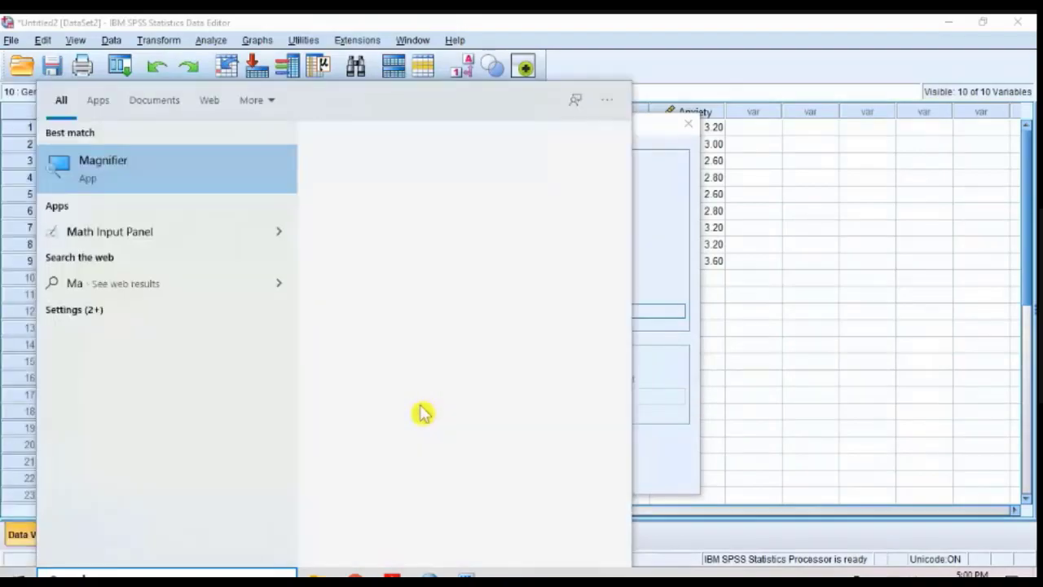
{"action": "left_click", "coordinate": [148, 177]}
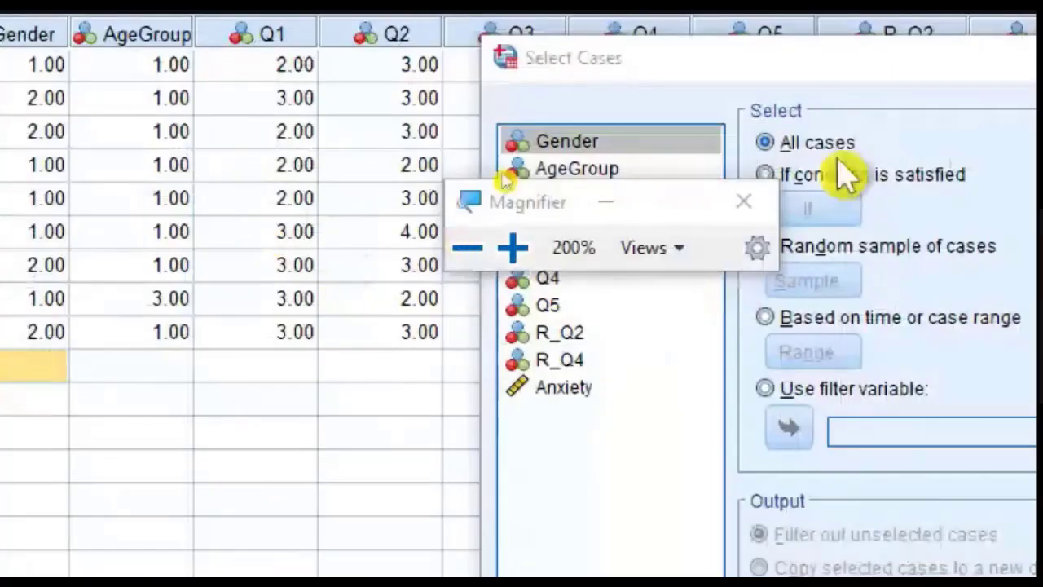
{"action": "left_click_drag", "start_coordinate": [512, 204], "coordinate": [844, 407]}
{"action": "left_click", "coordinate": [925, 86]}
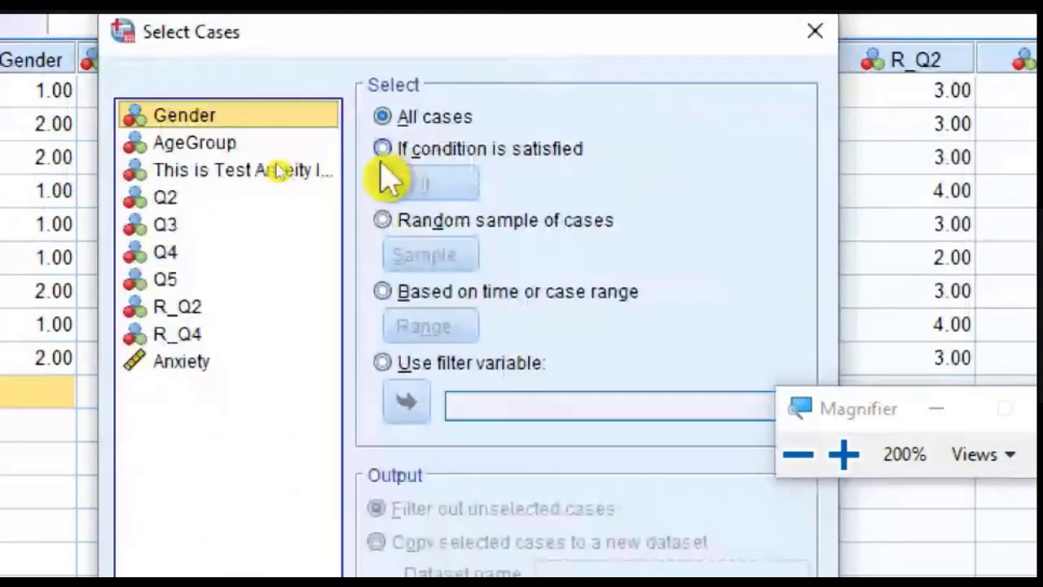
{"action": "left_click", "coordinate": [762, 185]}
Step: Select cases by the condition Gender=1, returning the magnification to 100% before accepting the expression
{"action": "left_click", "coordinate": [385, 149]}
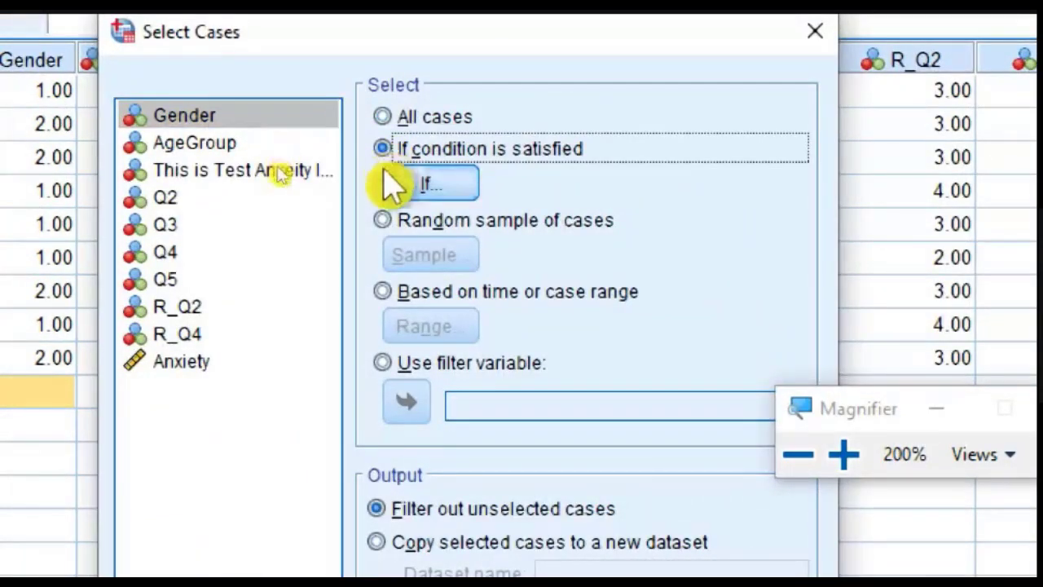
{"action": "left_click", "coordinate": [412, 192]}
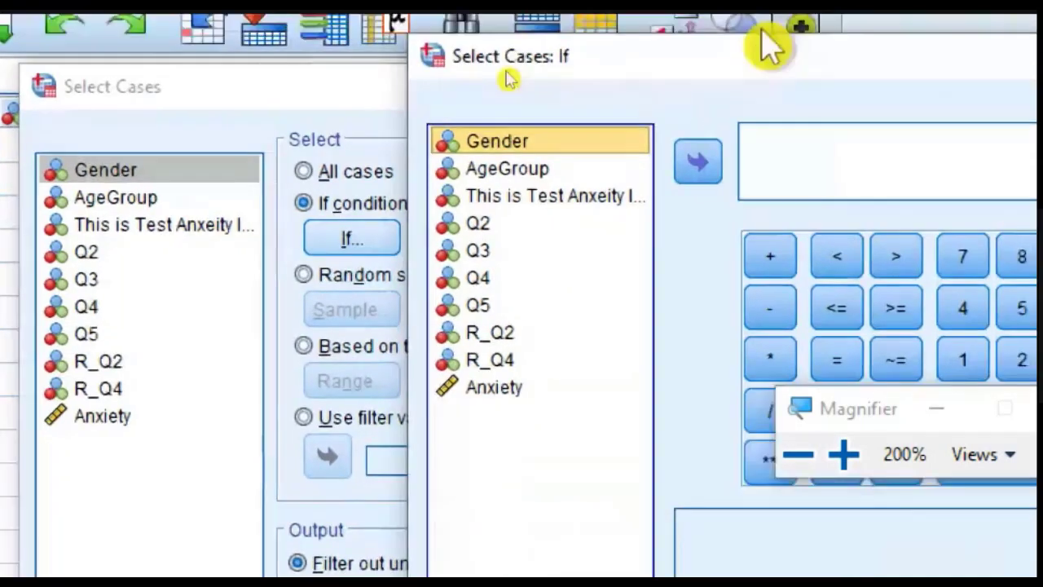
{"action": "left_click_drag", "start_coordinate": [769, 41], "coordinate": [494, 109]}
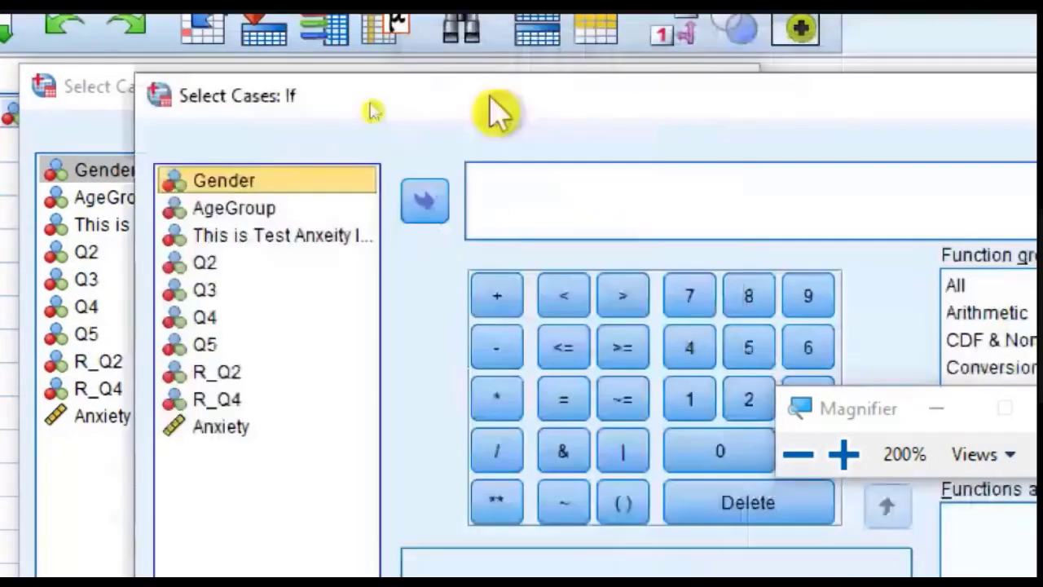
{"action": "left_click", "coordinate": [428, 202]}
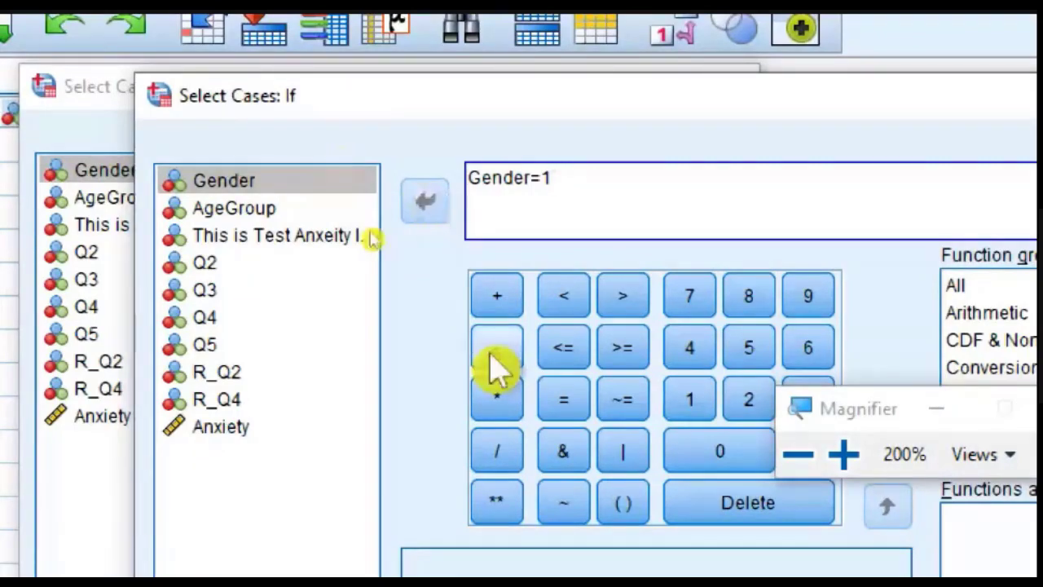
{"action": "left_click", "coordinate": [809, 461]}
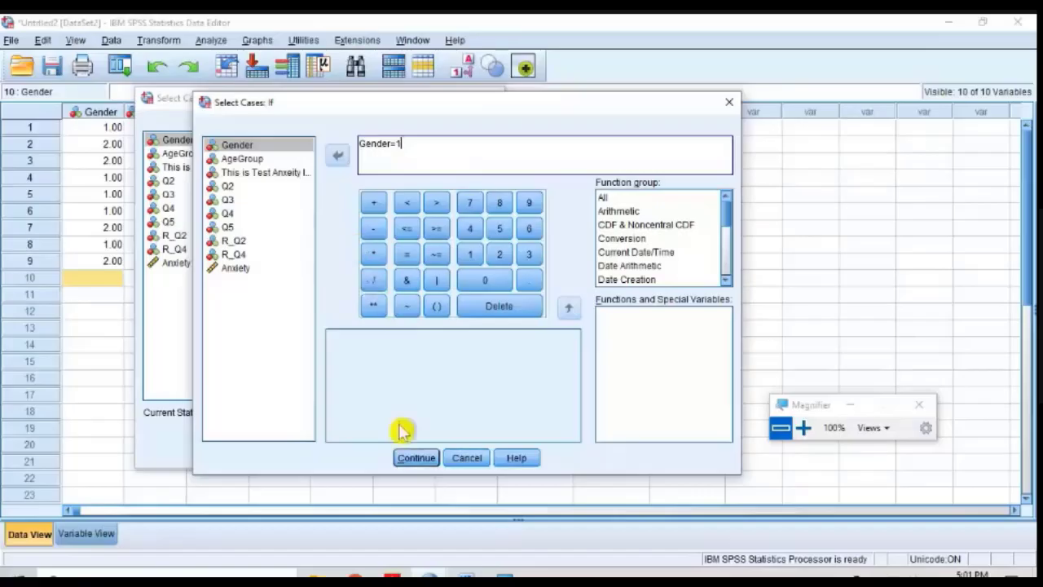
{"action": "left_click", "coordinate": [405, 459]}
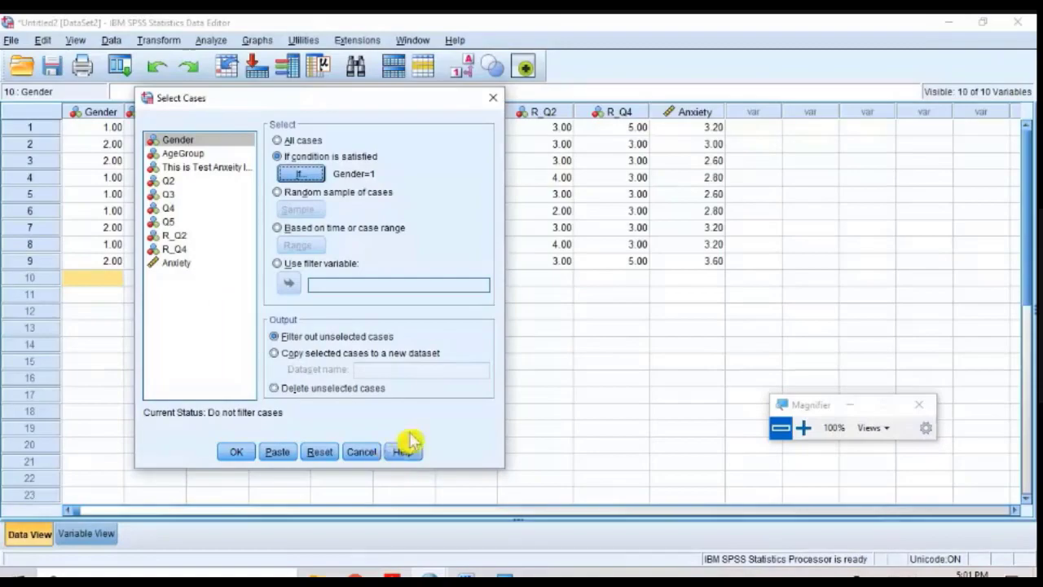
Step: Review the Gender=1 condition under magnification and apply the case selection with unselected cases filtered out
{"action": "left_click", "coordinate": [803, 427]}
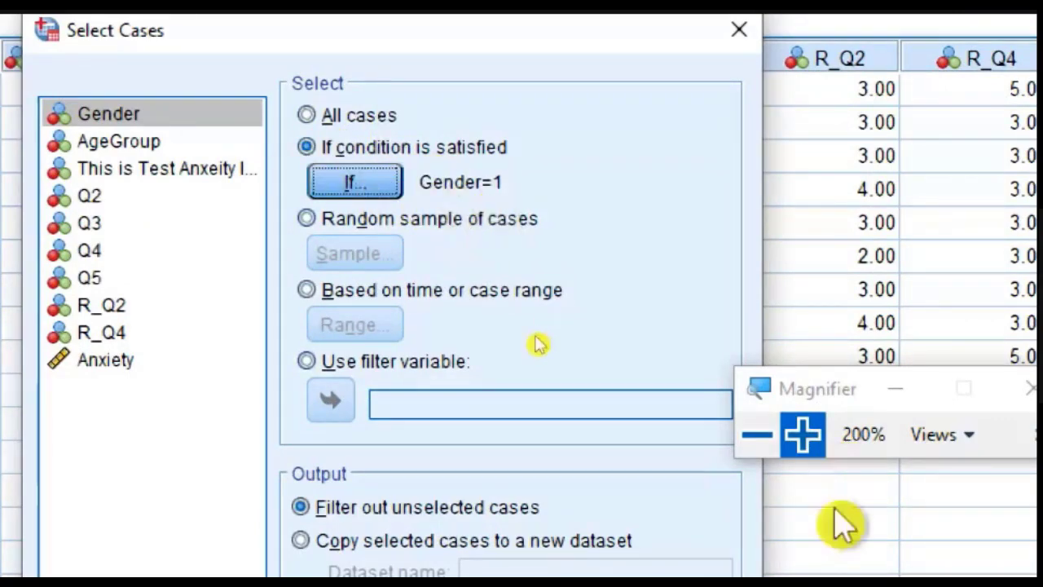
{"action": "left_click", "coordinate": [754, 456]}
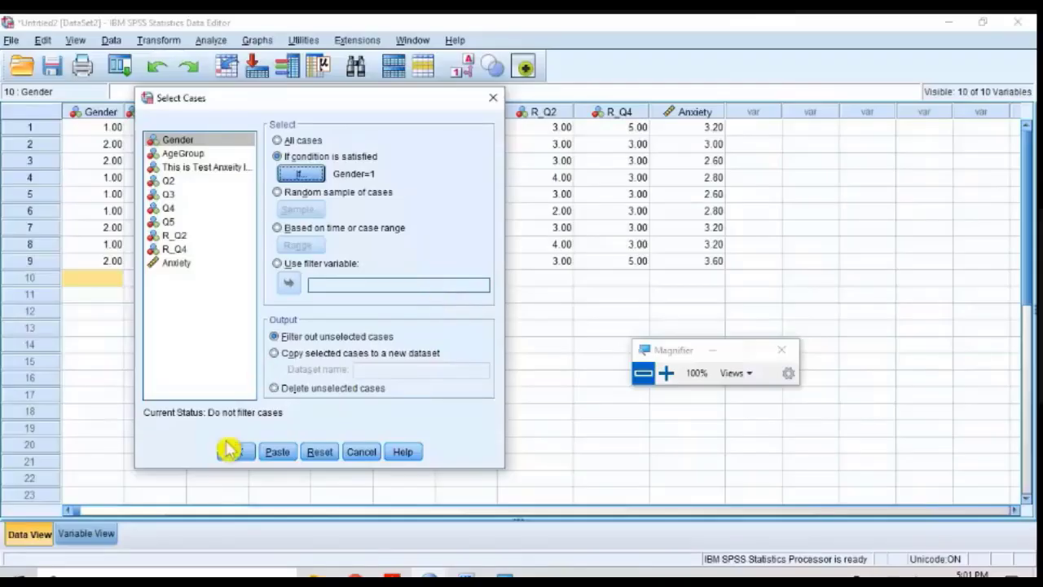
{"action": "left_click", "coordinate": [226, 452]}
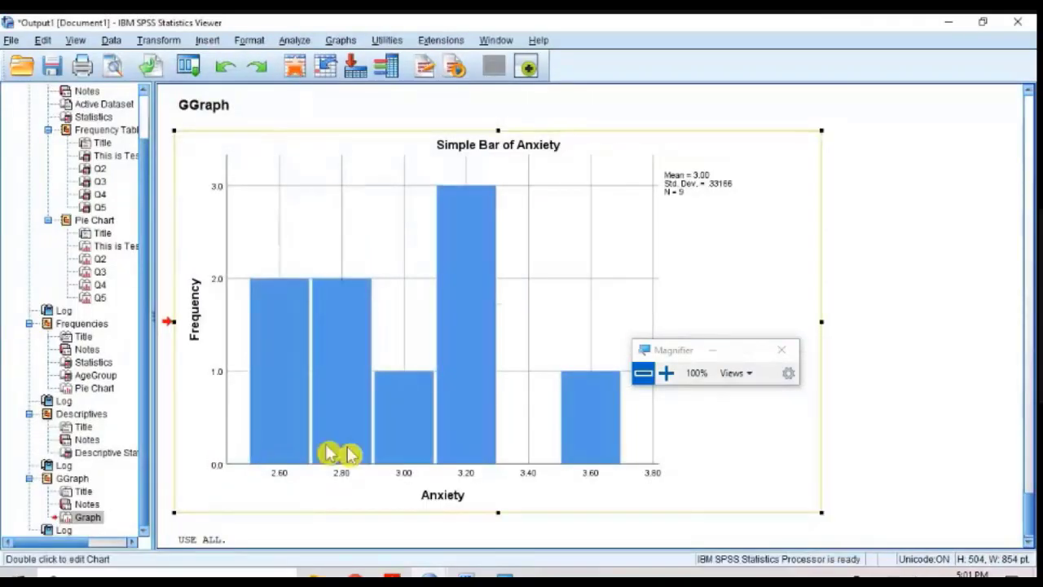
Step: Return to the Untitled2 data set and examine at 200% magnification which case rows are filtered out
{"action": "left_click", "coordinate": [433, 575]}
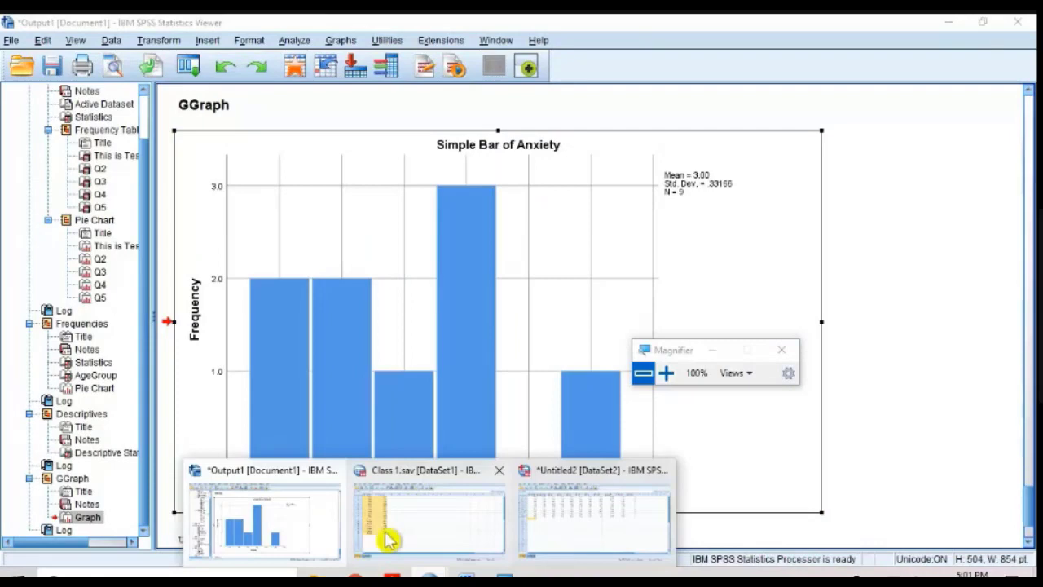
{"action": "left_click", "coordinate": [388, 537]}
{"action": "mouse_move", "coordinate": [463, 571]}
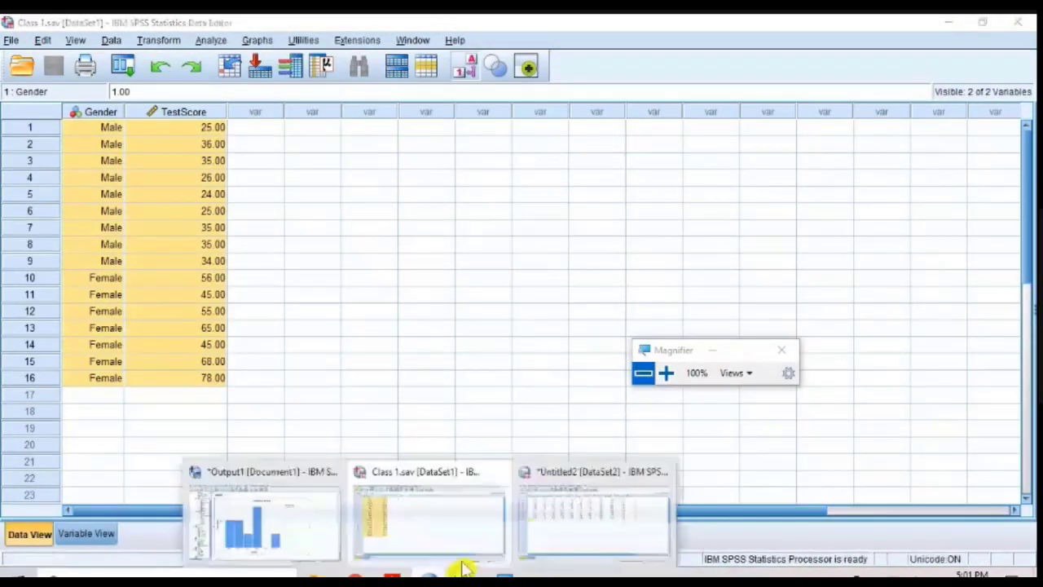
{"action": "left_click", "coordinate": [576, 531]}
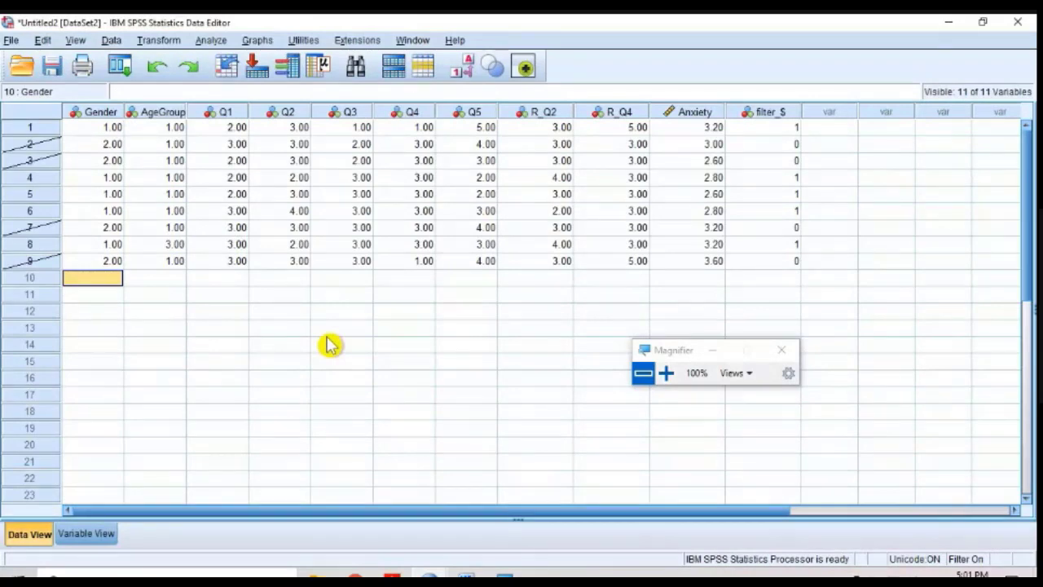
{"action": "left_click", "coordinate": [666, 373]}
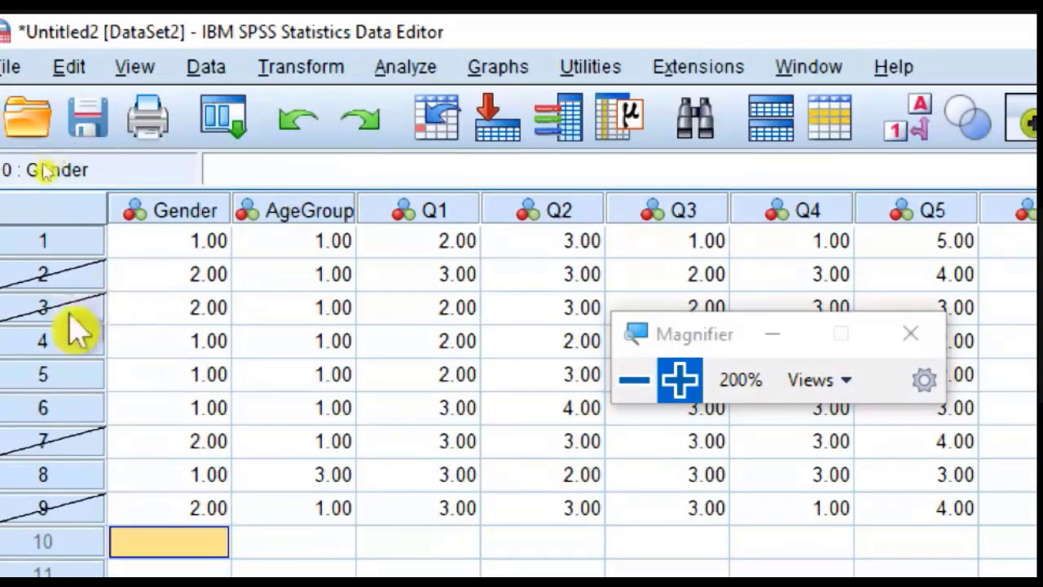
{"action": "left_click", "coordinate": [398, 67]}
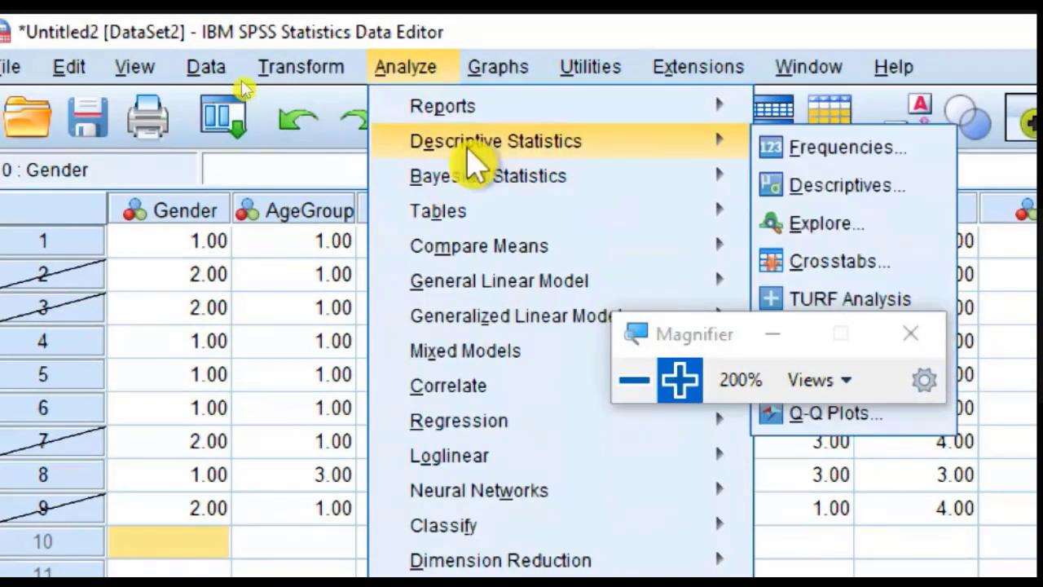
{"action": "mouse_move", "coordinate": [493, 180]}
{"action": "mouse_move", "coordinate": [536, 148]}
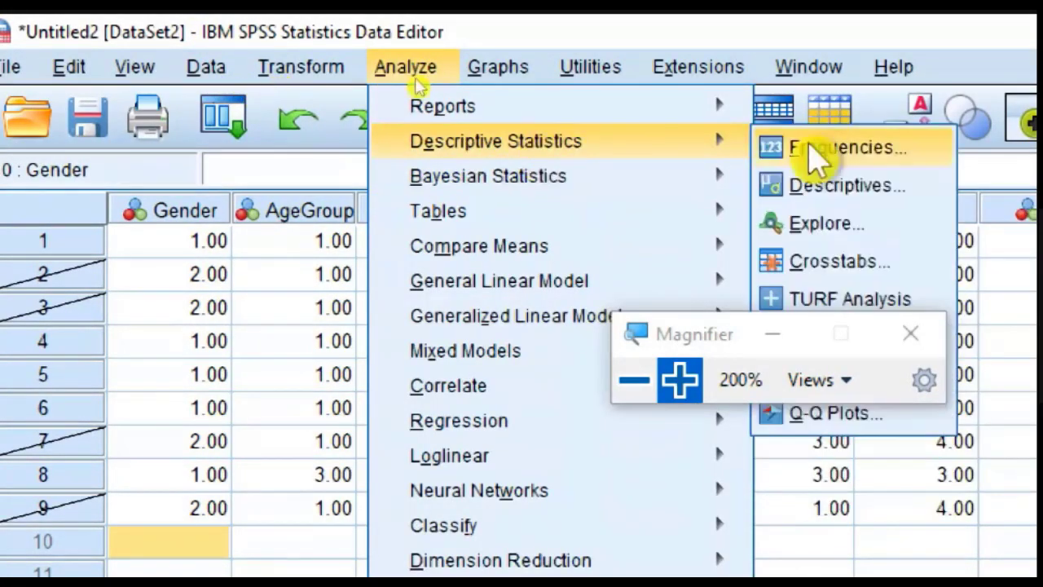
{"action": "left_click", "coordinate": [862, 184]}
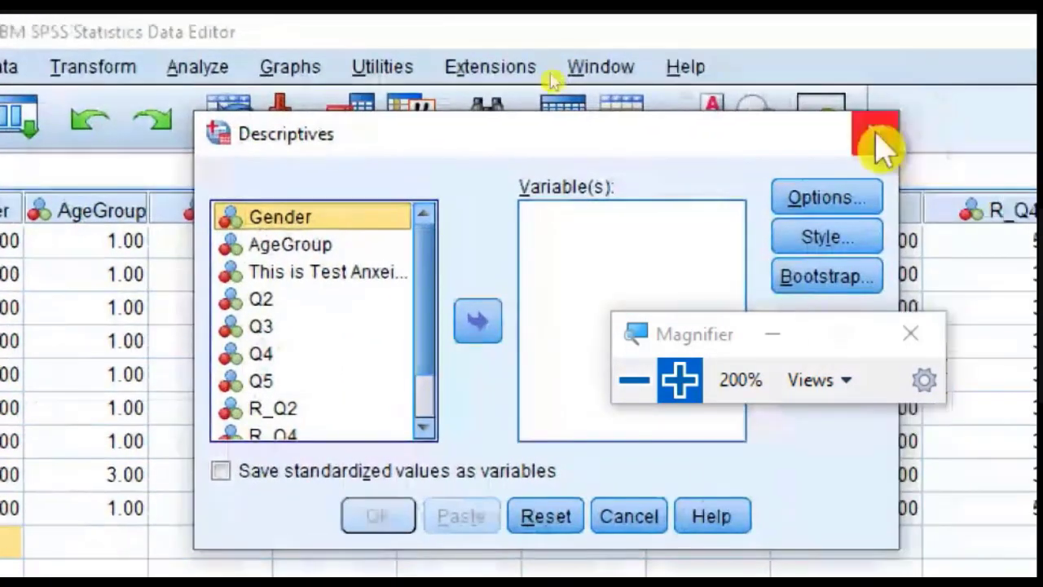
{"action": "left_click", "coordinate": [1001, 133]}
Step: Open the Frequencies analysis and replace AgeGroup in the analysis variables with Q2 and Q1
{"action": "left_click", "coordinate": [214, 70]}
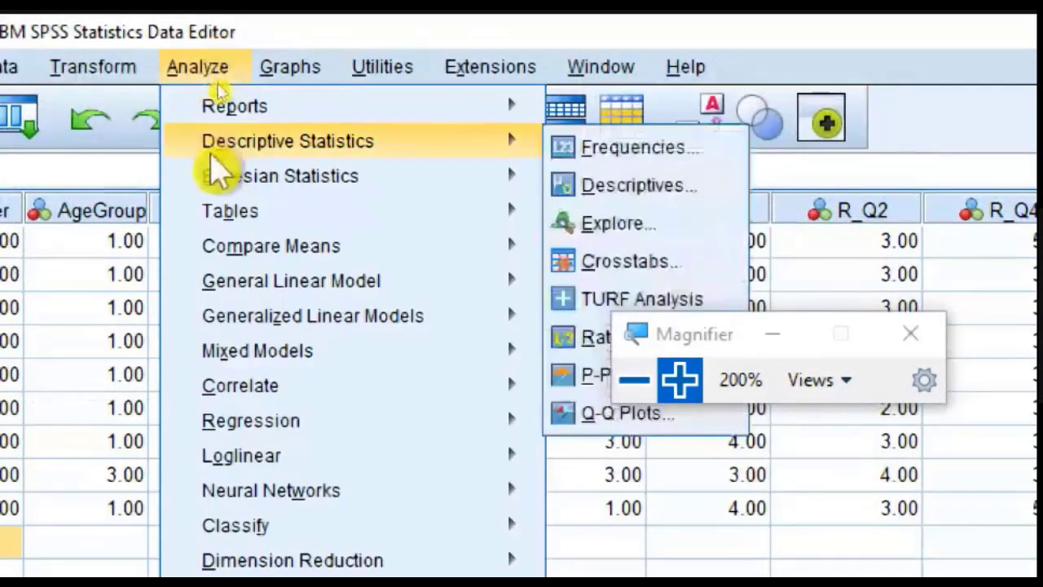
{"action": "mouse_move", "coordinate": [508, 151]}
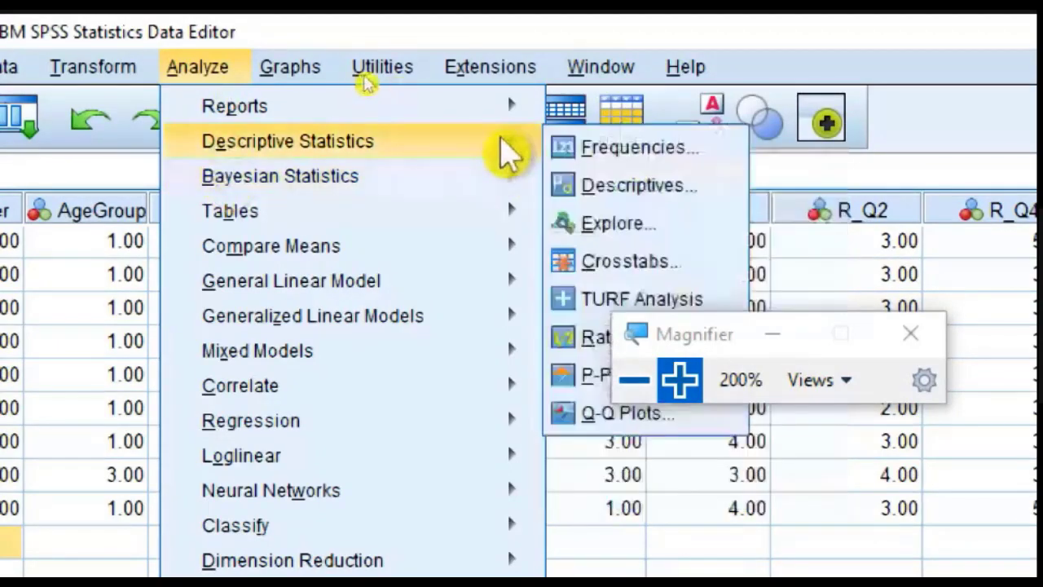
{"action": "left_click", "coordinate": [582, 143]}
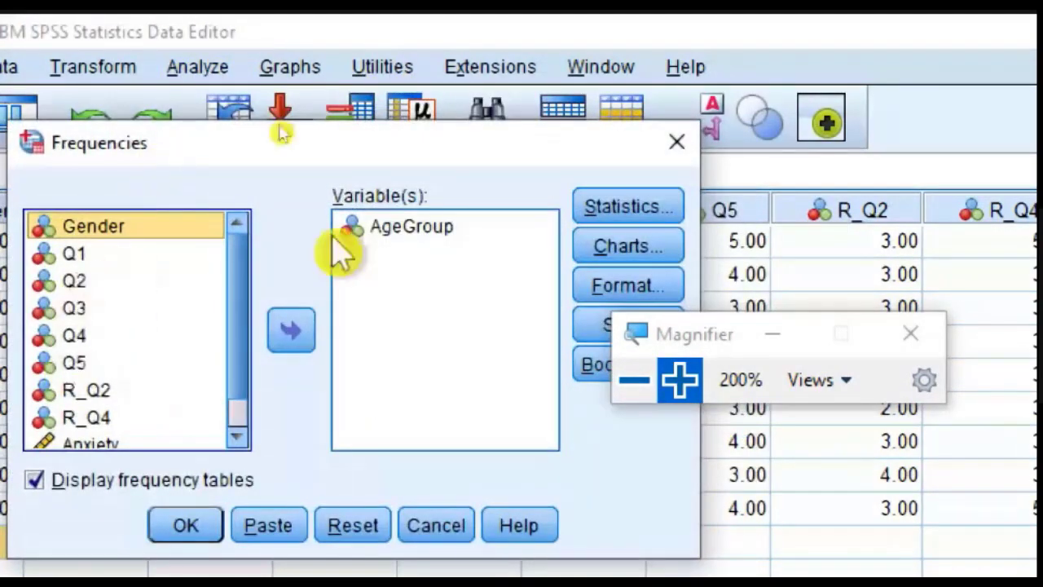
{"action": "left_click", "coordinate": [352, 230]}
{"action": "left_click", "coordinate": [291, 330]}
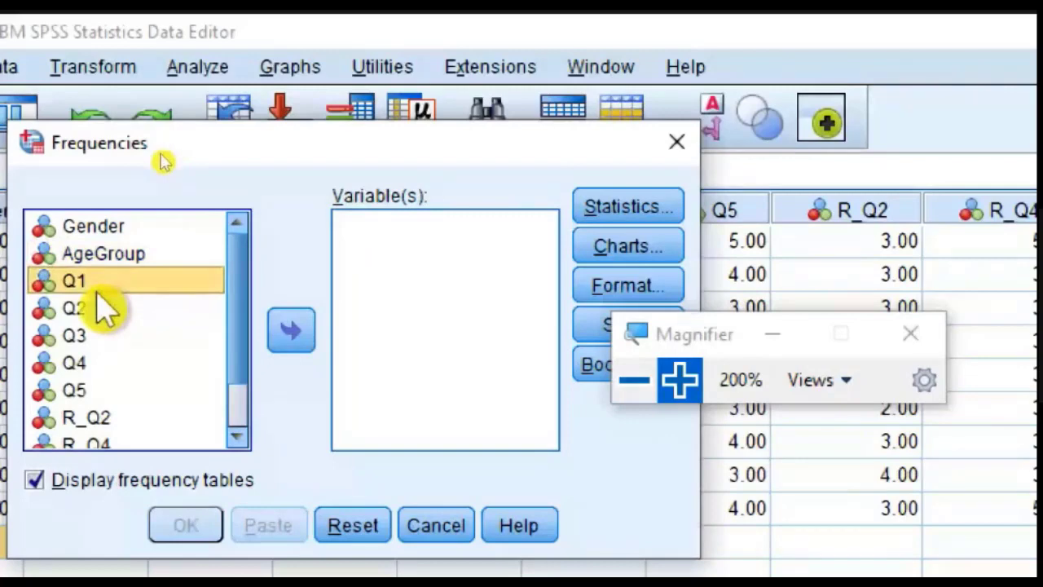
{"action": "left_click", "coordinate": [78, 308]}
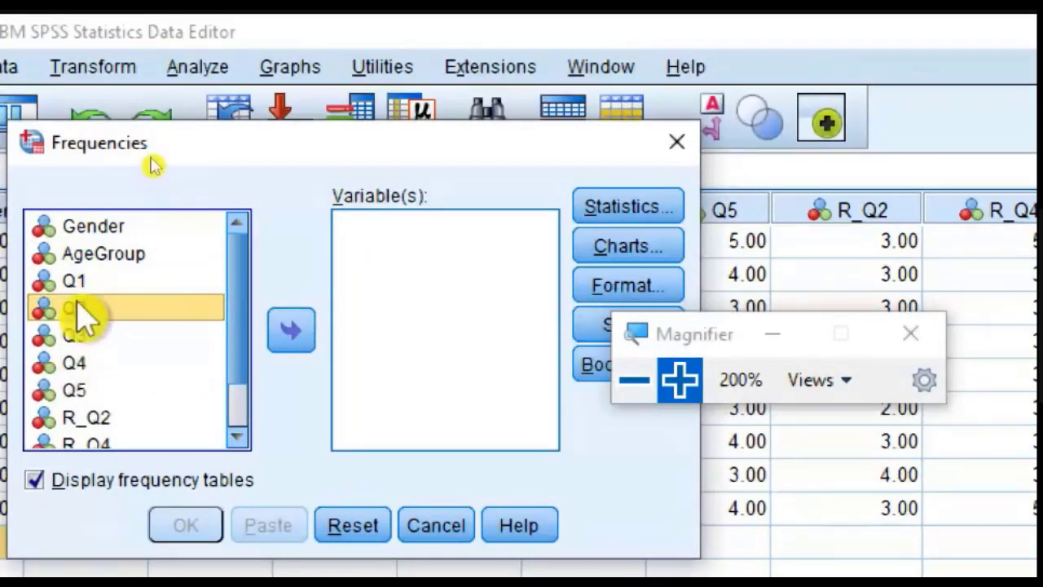
{"action": "left_click", "coordinate": [291, 330]}
{"action": "left_click", "coordinate": [96, 283]}
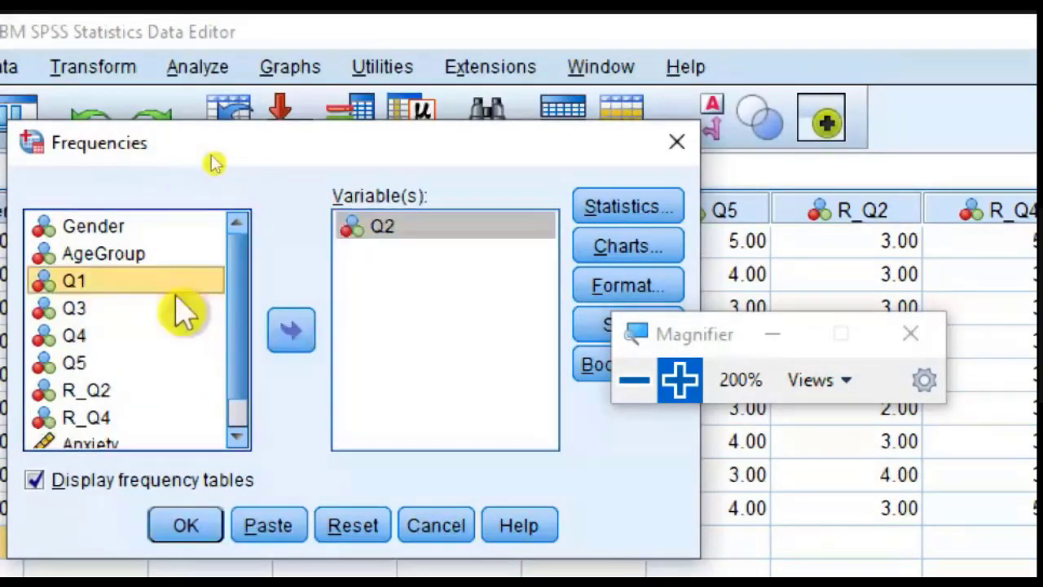
{"action": "left_click", "coordinate": [291, 330]}
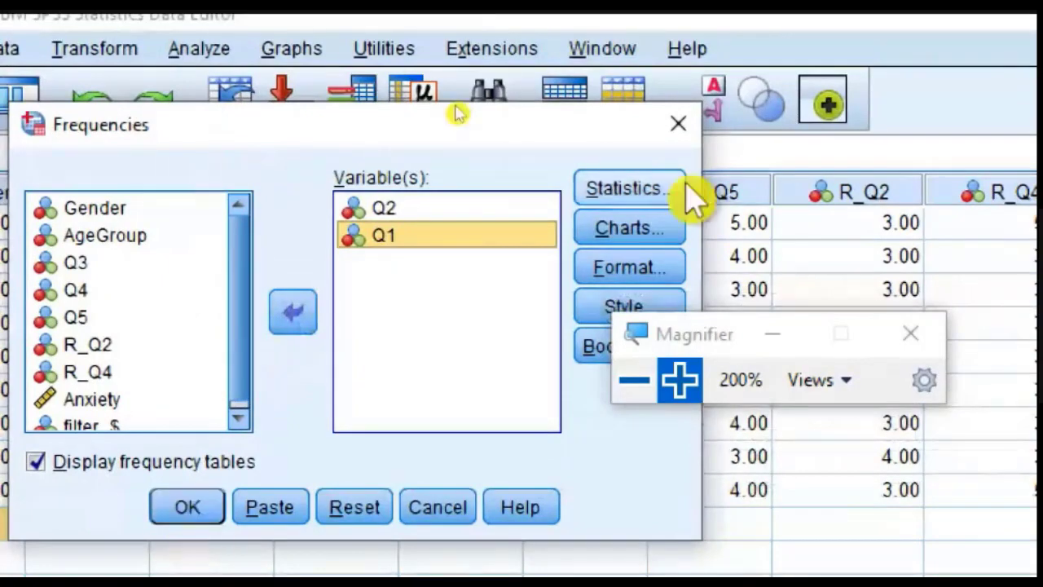
Step: Accept pie charts with frequencies as the chart values and run the Frequencies analysis for Q2 and Q1
{"action": "left_click", "coordinate": [677, 228]}
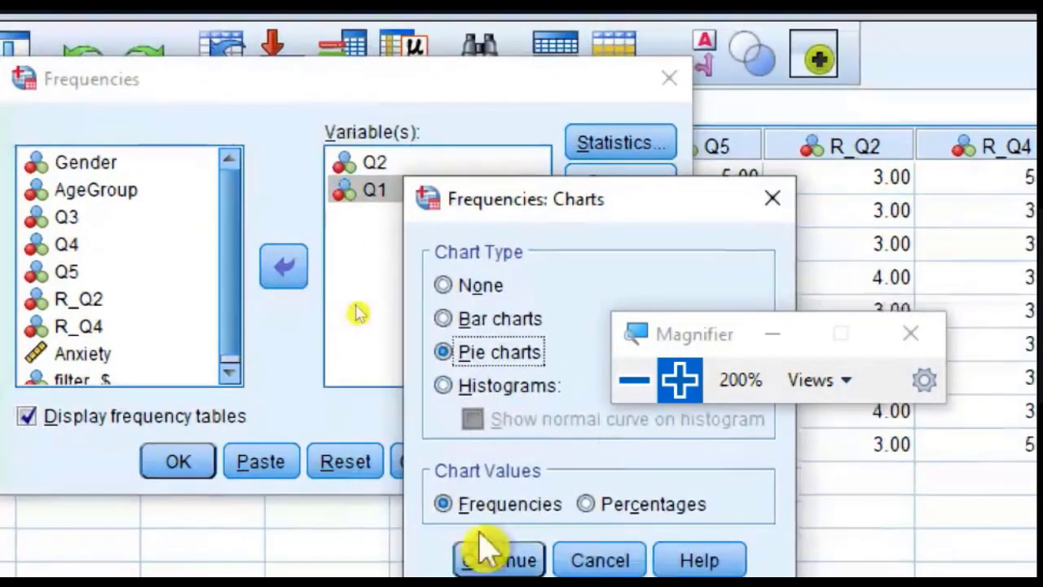
{"action": "left_click", "coordinate": [485, 554]}
{"action": "left_click", "coordinate": [151, 460]}
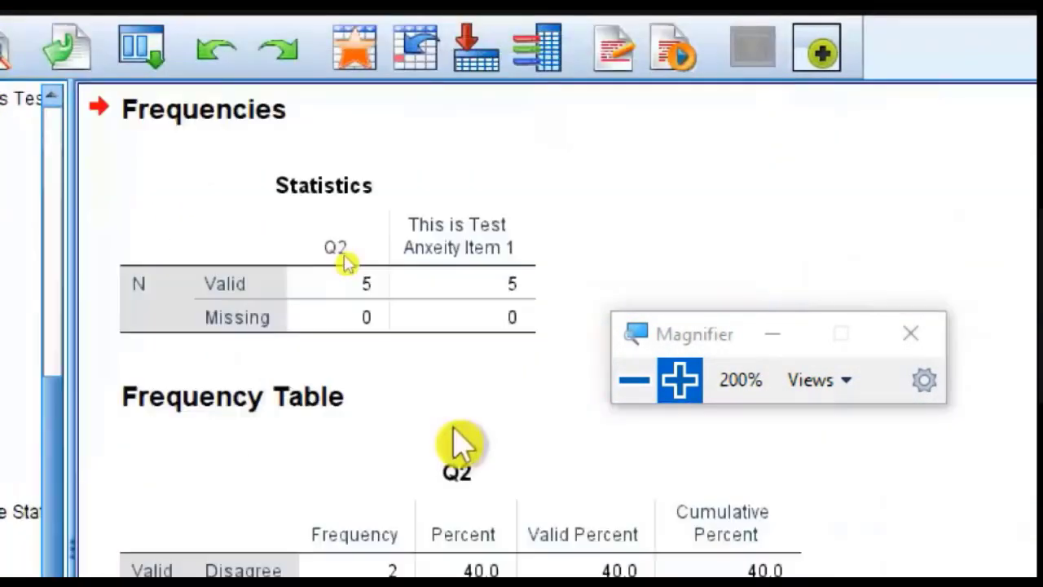
Step: Examine the frequency tables and pie charts for Q2 and test anxiety item 1, returning the magnification to 100%
{"action": "scroll", "coordinate": [518, 267], "scroll_direction": "down", "scroll_amount": 2}
{"action": "scroll", "coordinate": [526, 281], "scroll_direction": "down", "scroll_amount": 5}
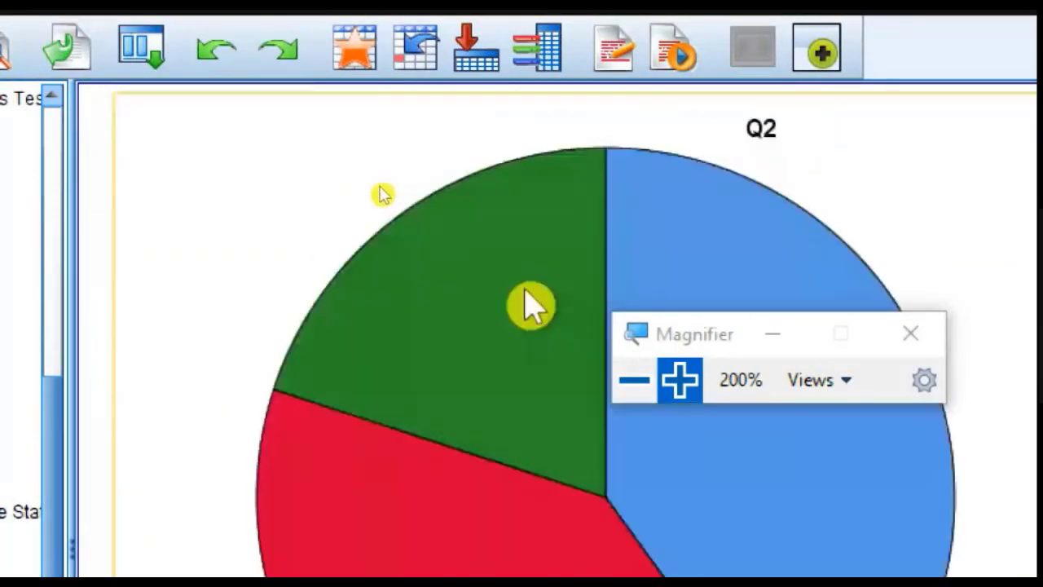
{"action": "scroll", "coordinate": [530, 305], "scroll_direction": "down", "scroll_amount": 5}
{"action": "left_click", "coordinate": [634, 379]}
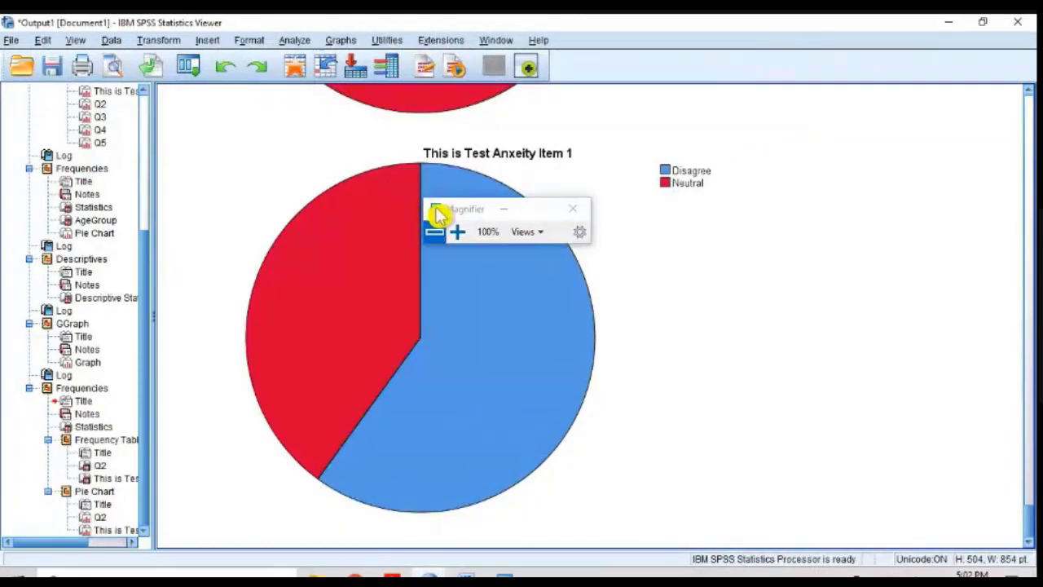
{"action": "scroll", "coordinate": [639, 236], "scroll_direction": "up", "scroll_amount": 6}
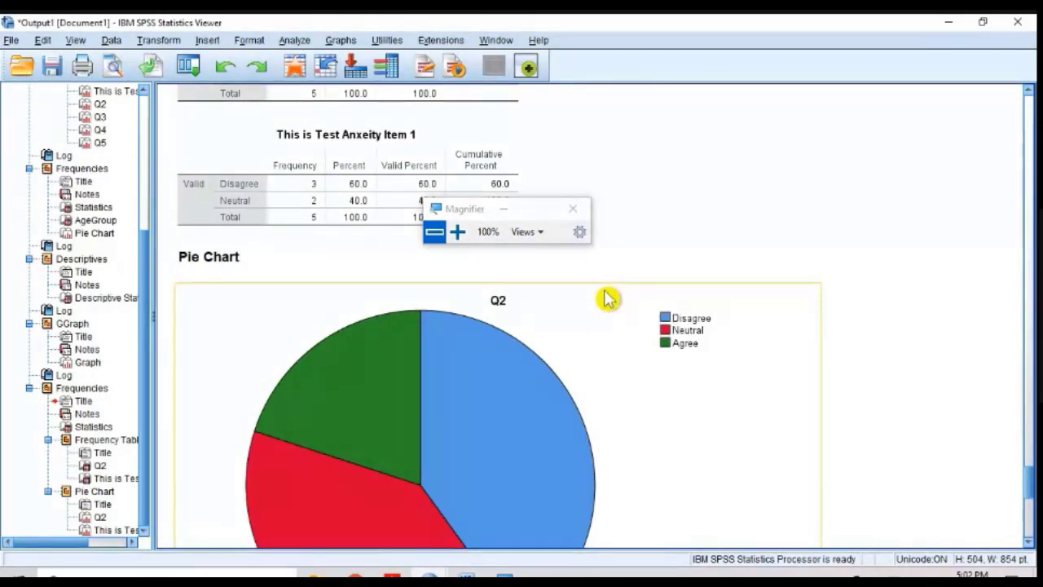
{"action": "scroll", "coordinate": [607, 306], "scroll_direction": "down", "scroll_amount": 5}
{"action": "left_click", "coordinate": [561, 379]}
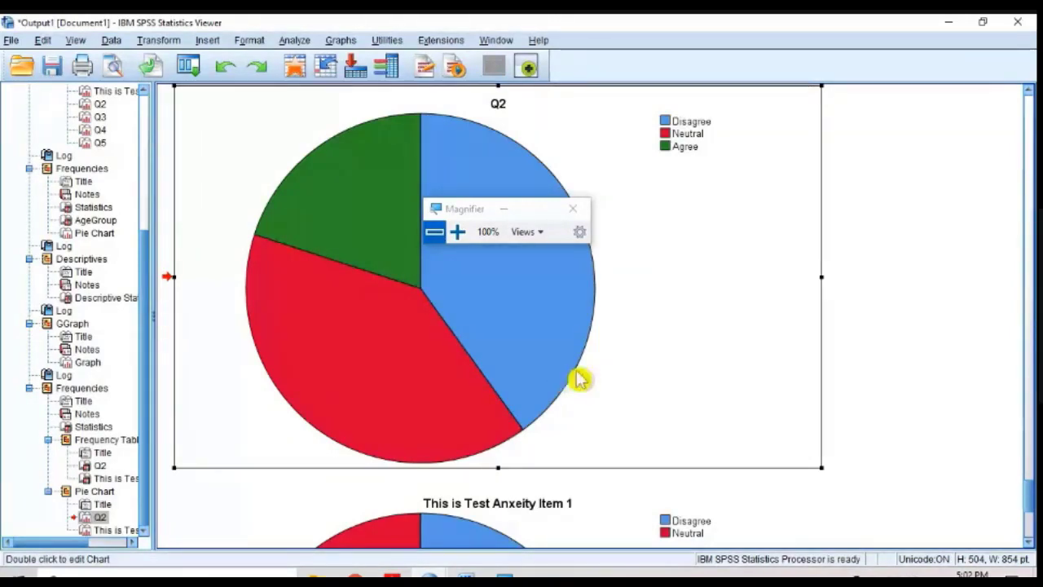
Step: Reopen Select Cases, review the Gender=1 condition and reapply it with unselected cases filtered out
{"action": "left_click", "coordinate": [107, 42]}
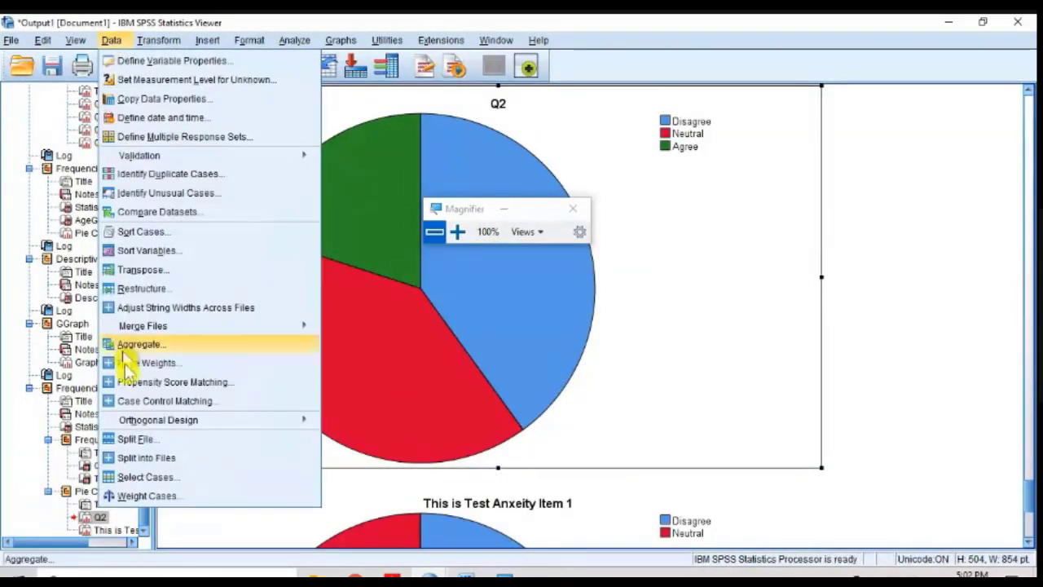
{"action": "left_click", "coordinate": [269, 477]}
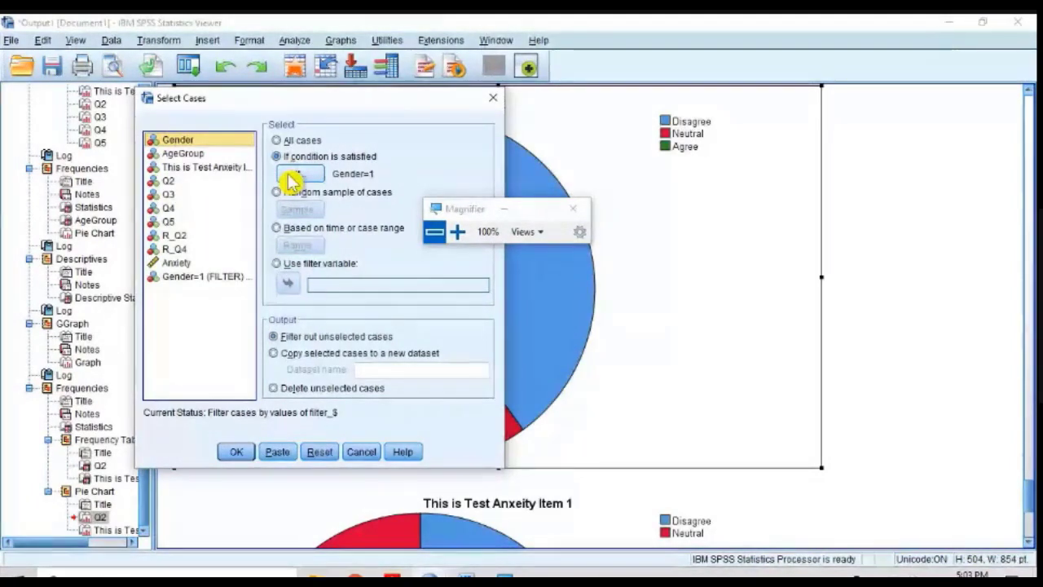
{"action": "left_click", "coordinate": [293, 174]}
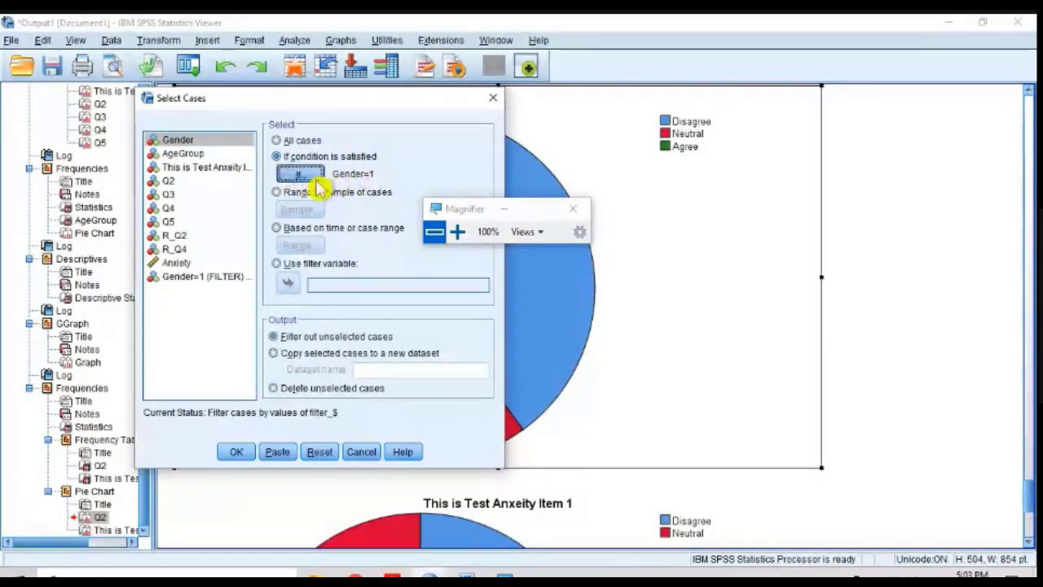
{"action": "left_click", "coordinate": [236, 453]}
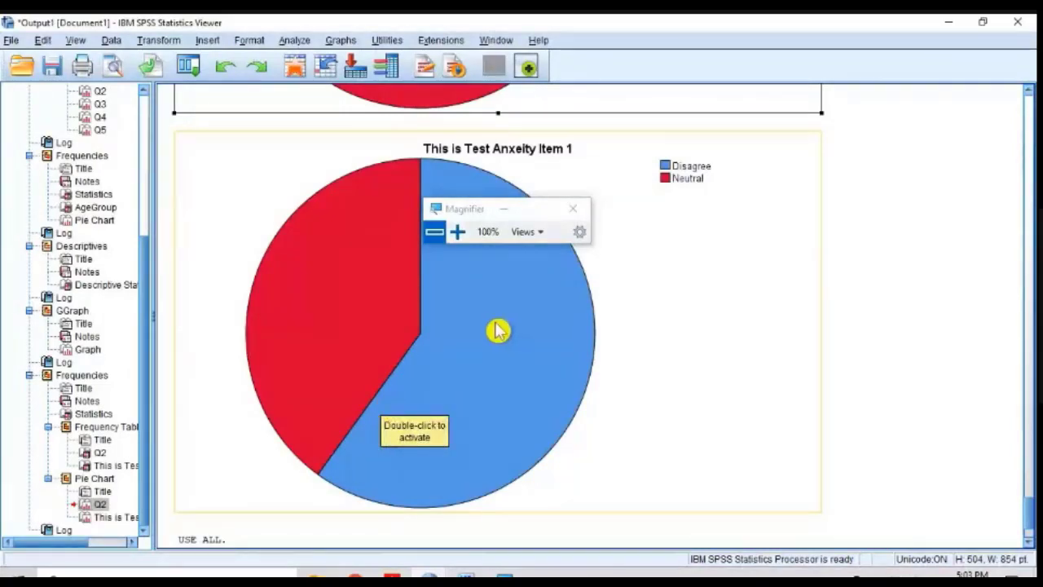
Step: Review the Q2 and test anxiety item 1 frequency tables, check the Google Meet session and return to the SPSS Output1 document
{"action": "scroll", "coordinate": [499, 330], "scroll_direction": "up", "scroll_amount": 5}
{"action": "scroll", "coordinate": [499, 330], "scroll_direction": "up", "scroll_amount": 5}
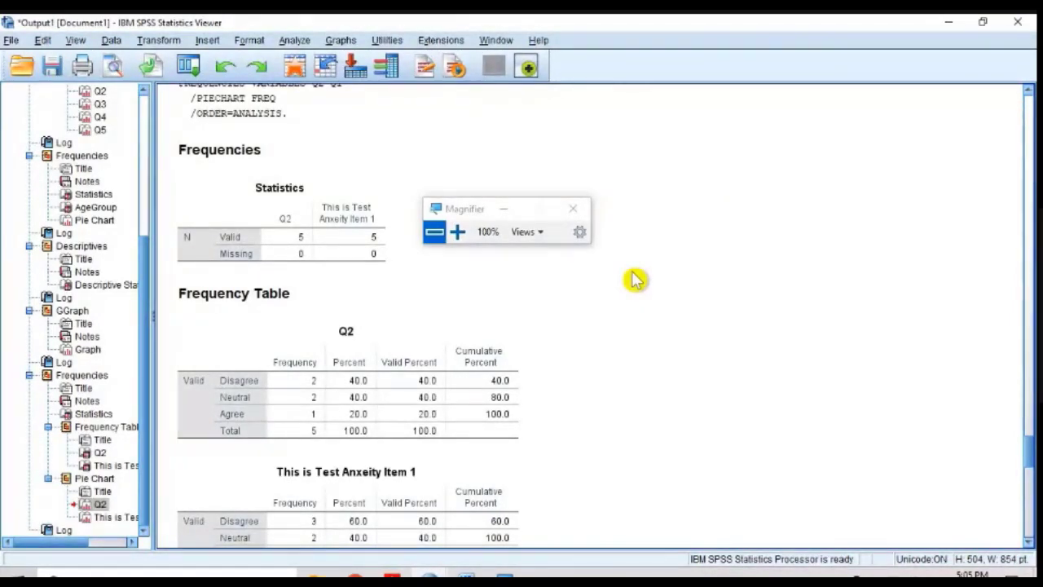
{"action": "left_click", "coordinate": [356, 578]}
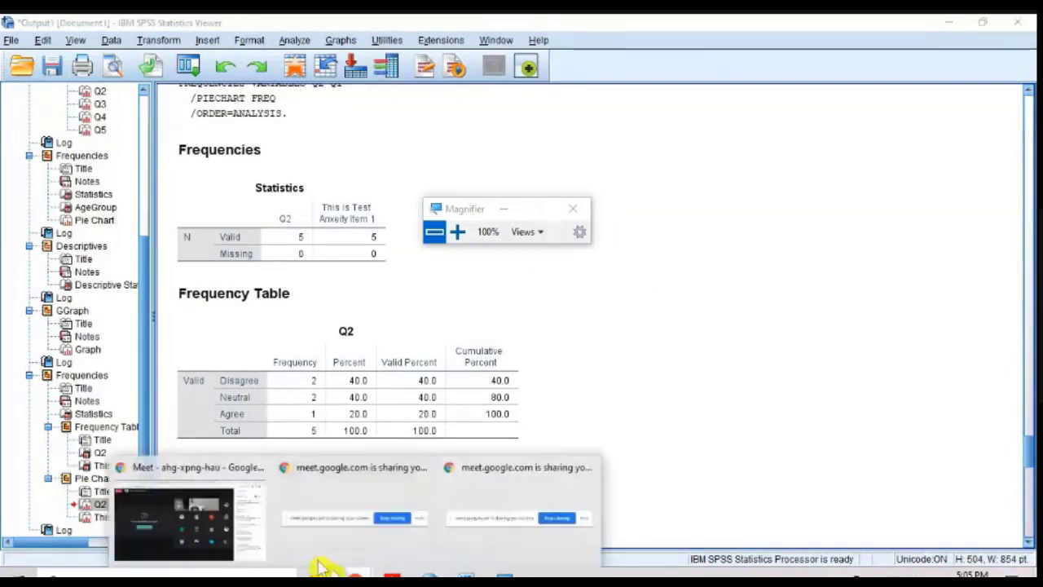
{"action": "left_click", "coordinate": [159, 515]}
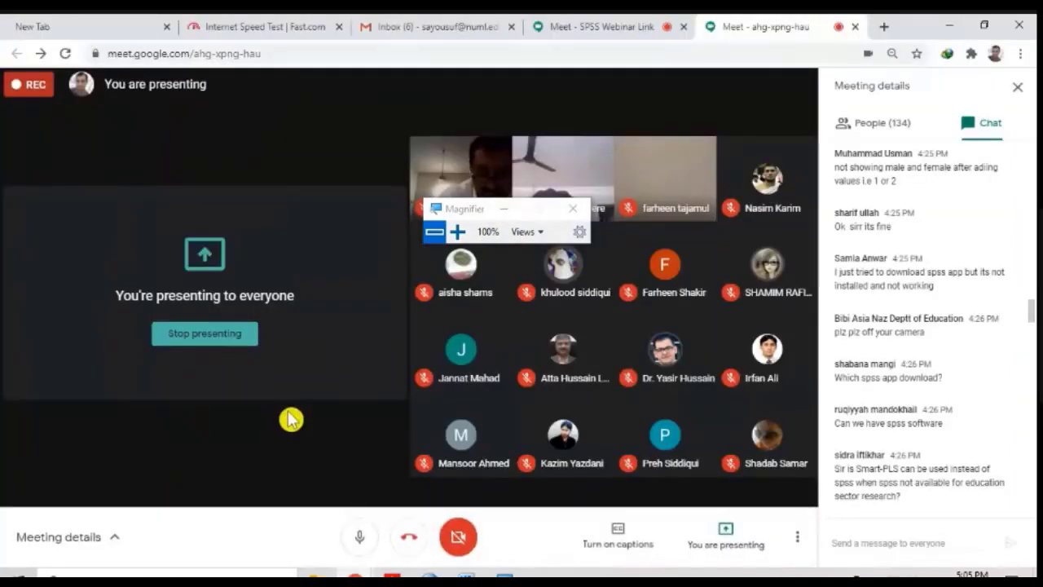
{"action": "mouse_move", "coordinate": [423, 570]}
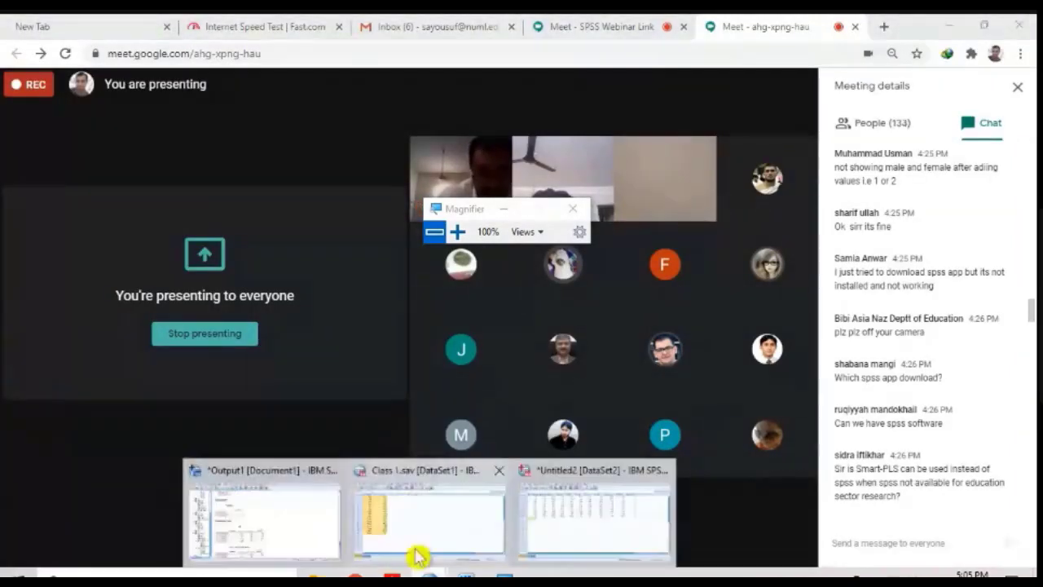
{"action": "left_click", "coordinate": [322, 534]}
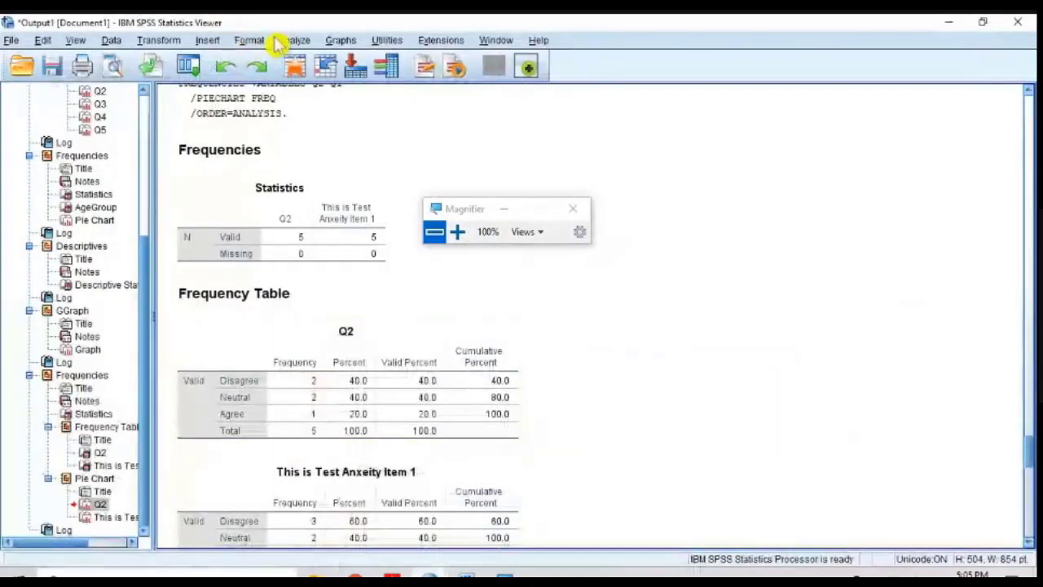